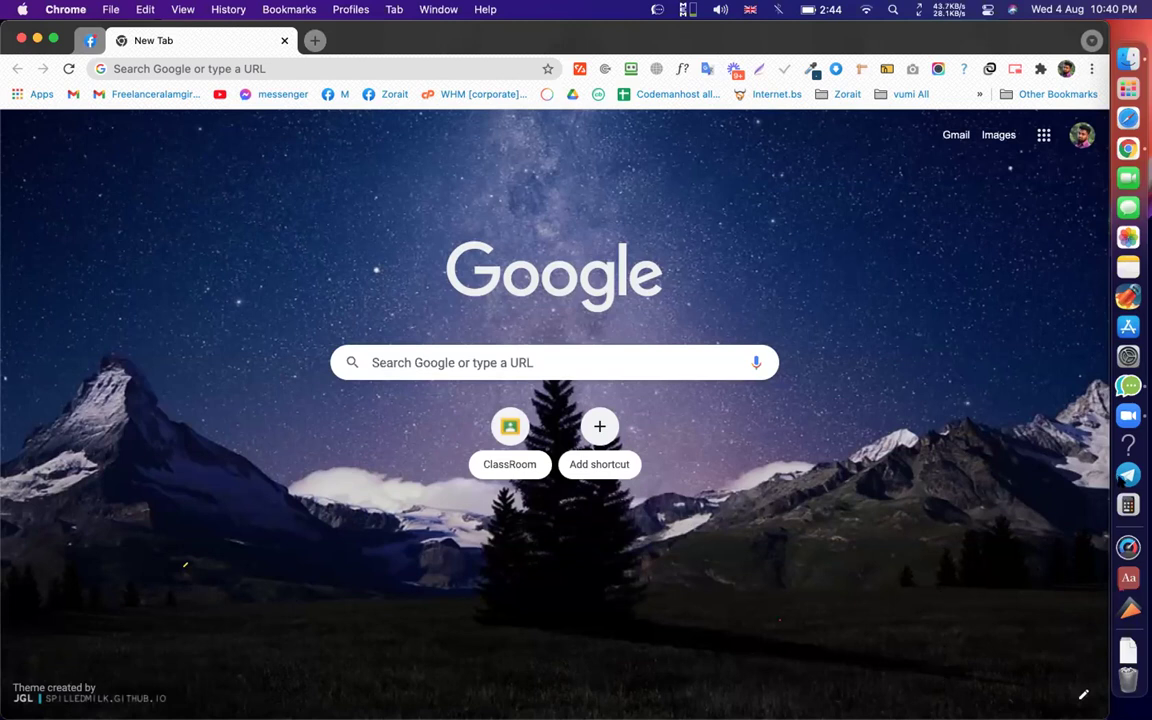
- Review Zoom's video and audio settings, then close the Zoom settings window
key("super+Tab")
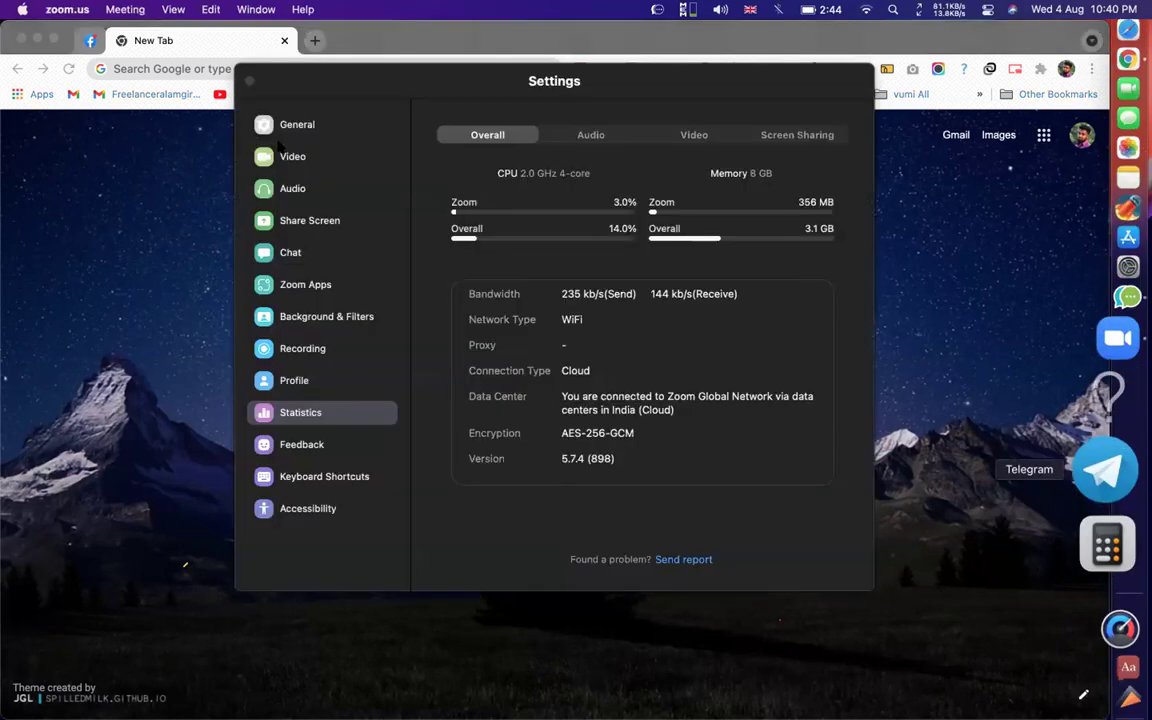
left_click(290, 158)
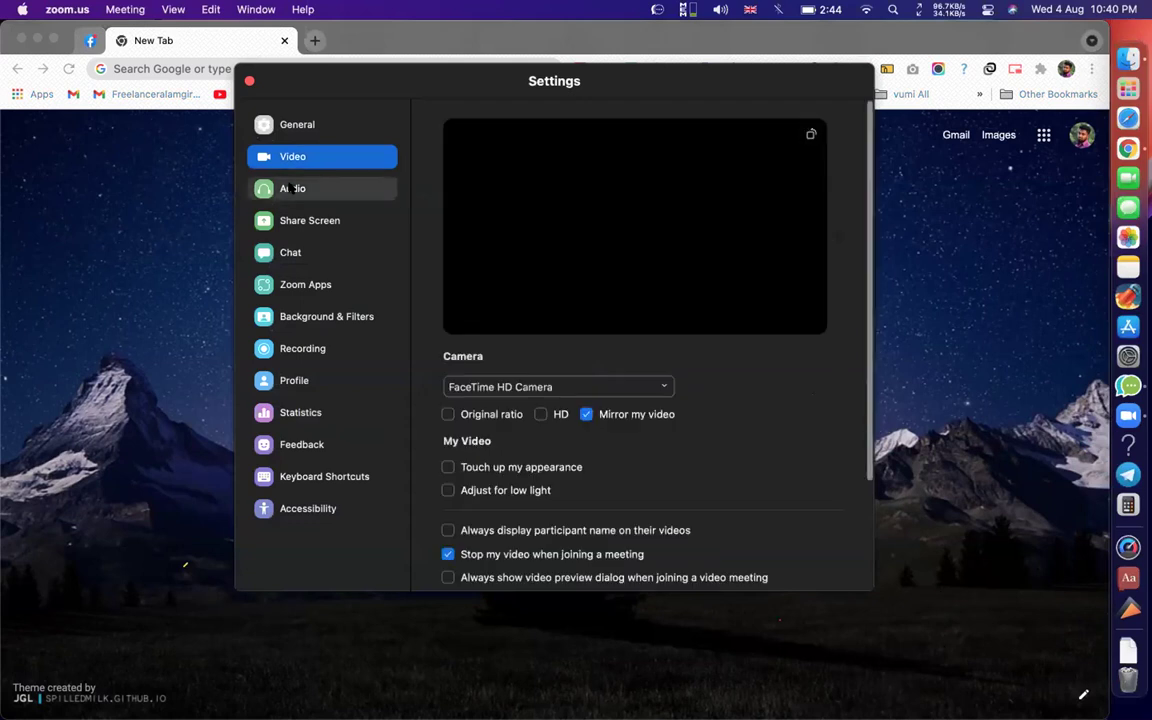
left_click(290, 188)
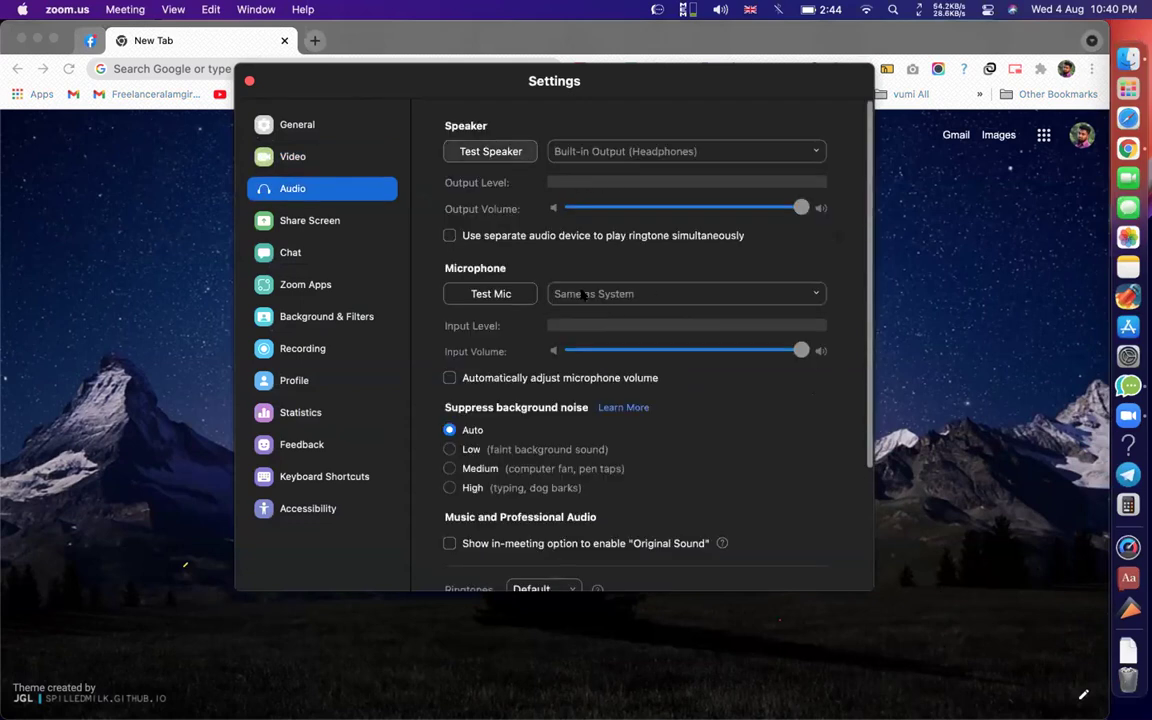
scroll(570, 288, "down", 1)
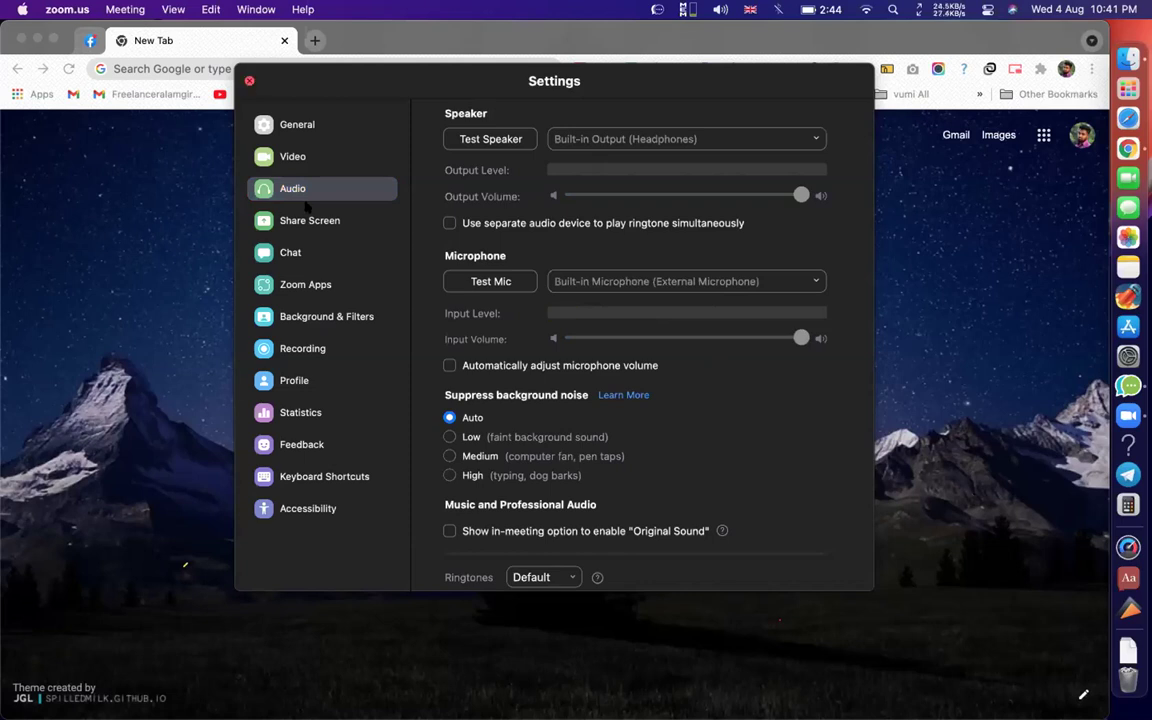
key("super+w")
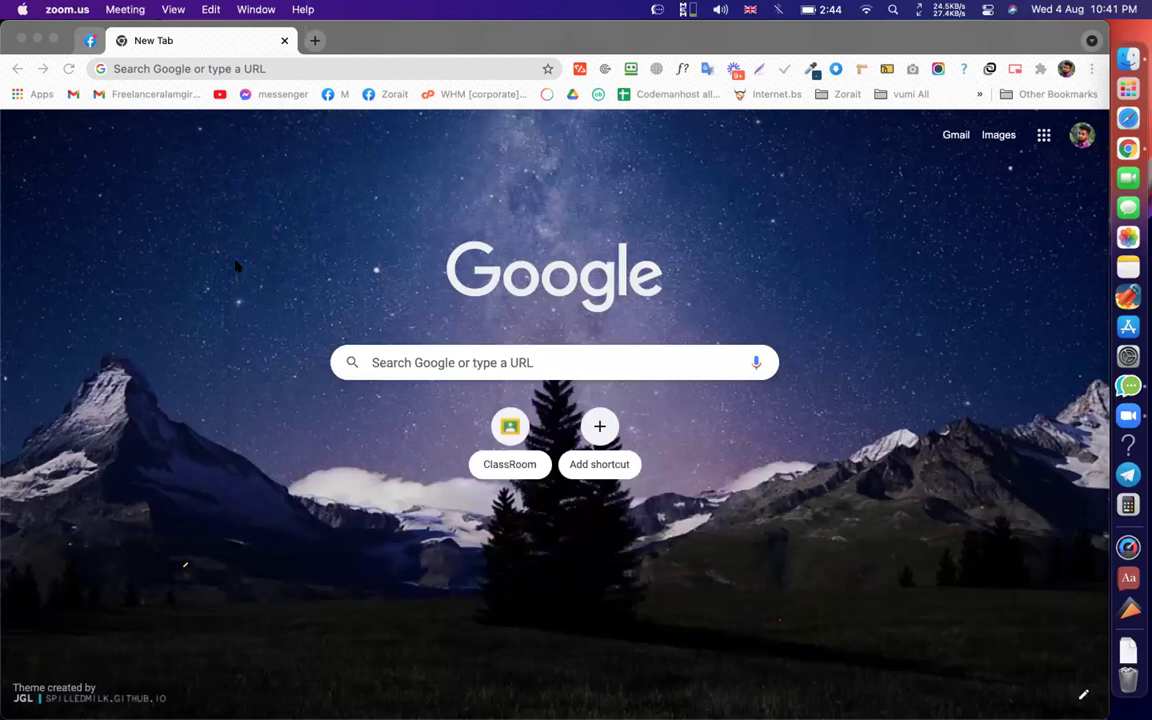
- Bring Chrome to the front and enter google.com in the address bar
left_click(236, 265)
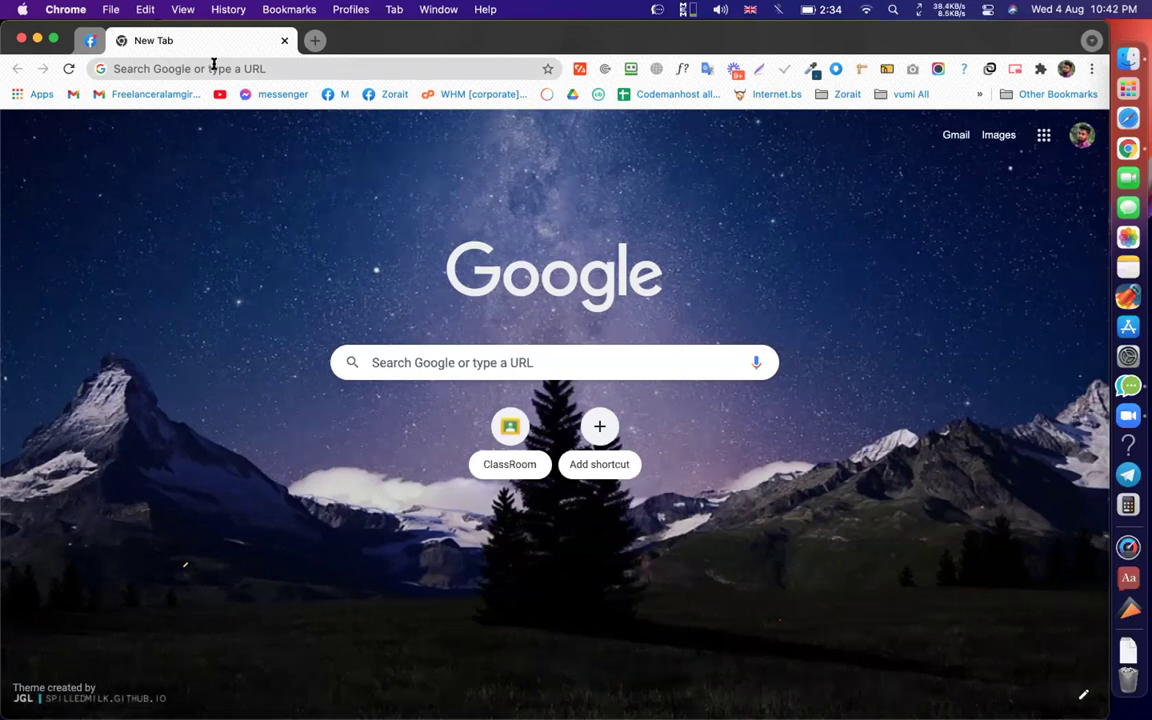
left_click(300, 70)
type("google")
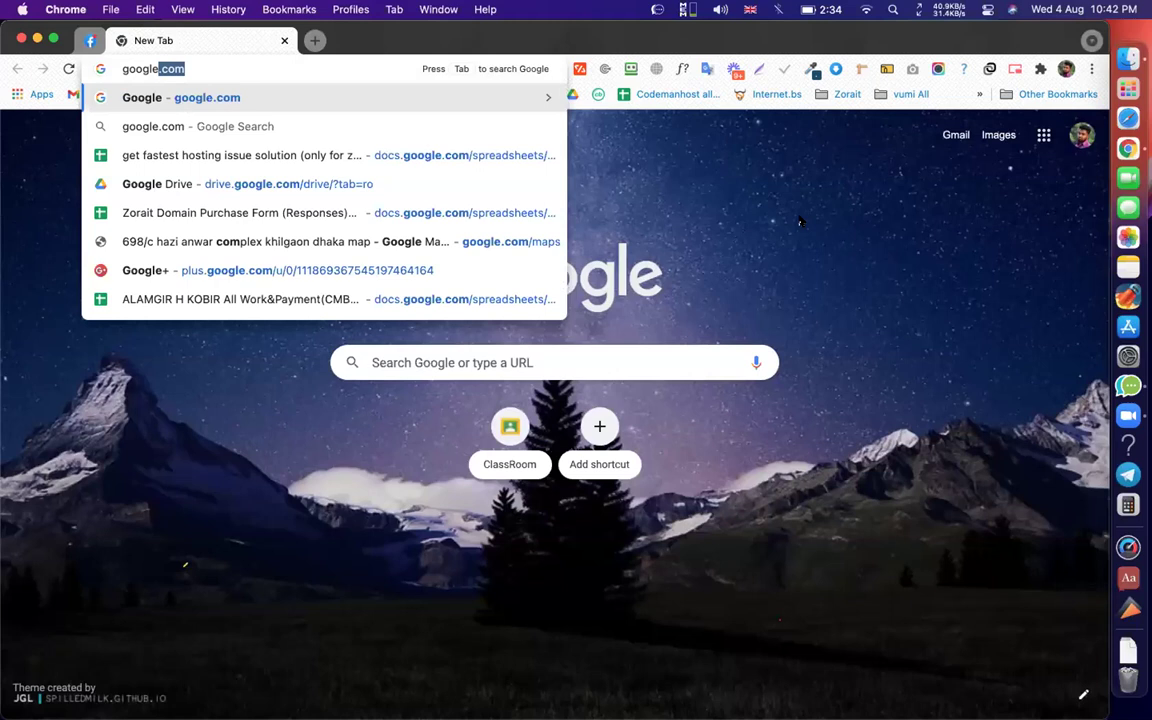
type(".com")
- Select and deselect parts of google.com in the address bar, leaving the address intact
left_click_drag(190, 67, 158, 68)
left_click(150, 68)
left_click_drag(200, 64, 160, 67)
left_click(155, 67)
double_click(156, 65)
key("super+Right")
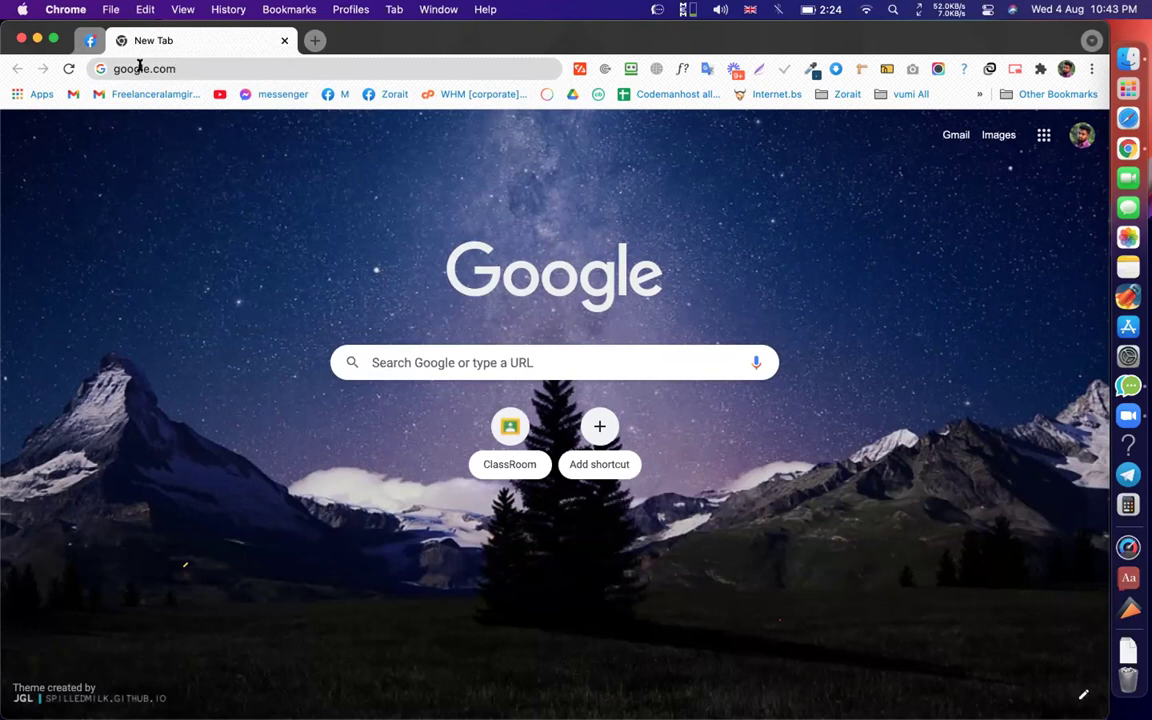
- Select the google and .com parts of the address, then open a second empty tab
double_click(102, 66)
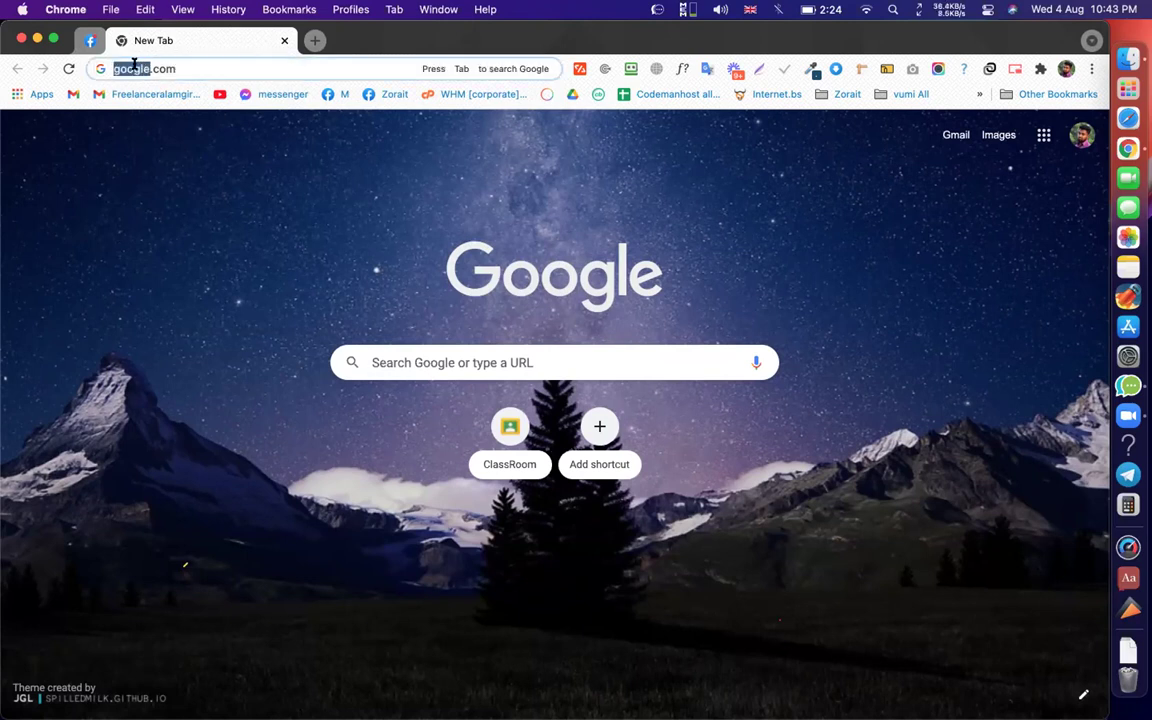
left_click(146, 66)
double_click(117, 69)
left_click(150, 66)
key("shift+super+Right")
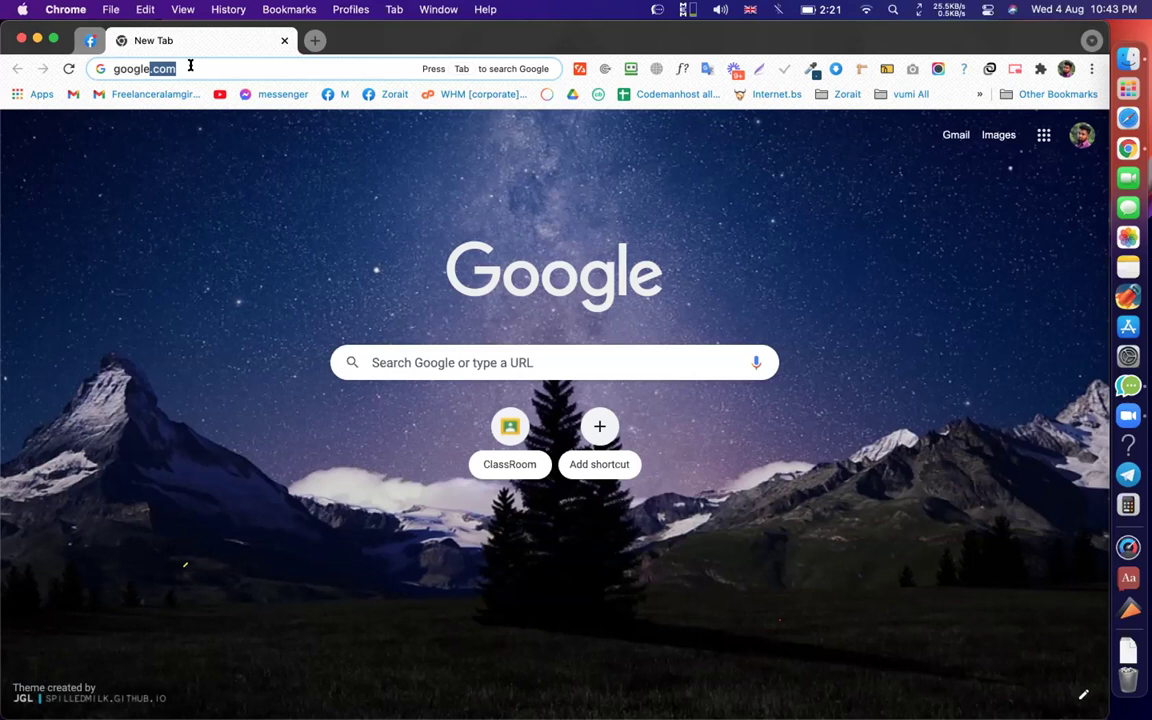
left_click(196, 66)
left_click(311, 41)
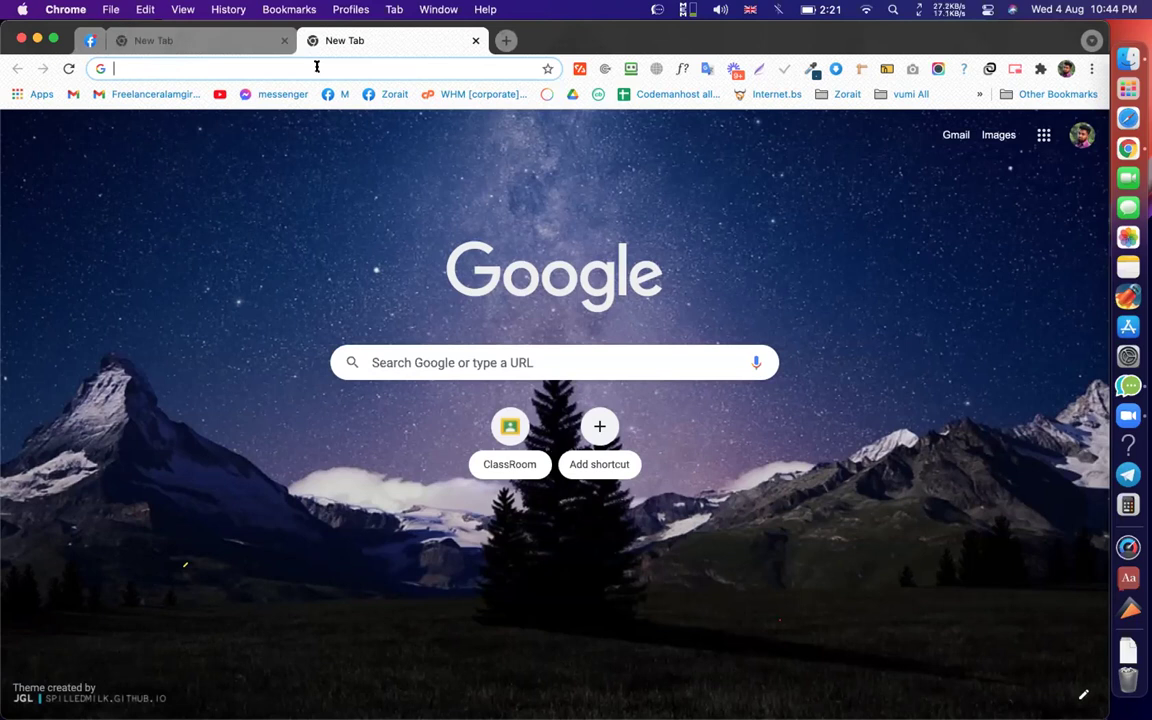
- Search Google for 'bd cricket', scroll through the results, and close that tab
type("b")
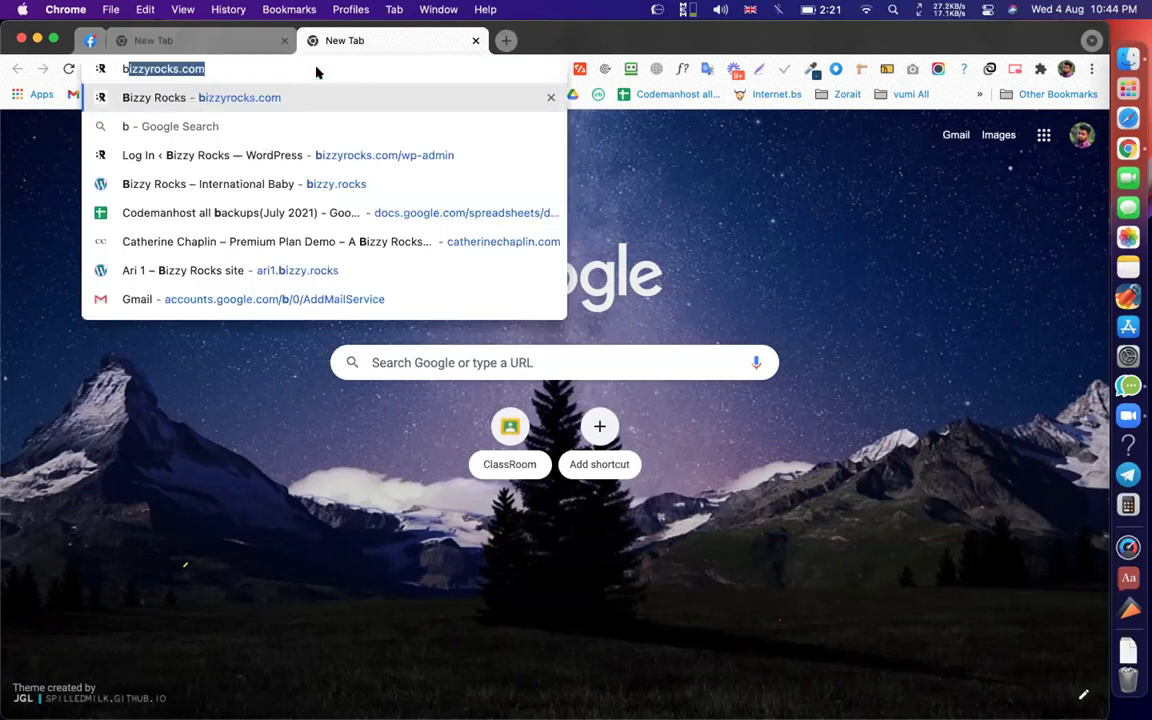
type("d cricket")
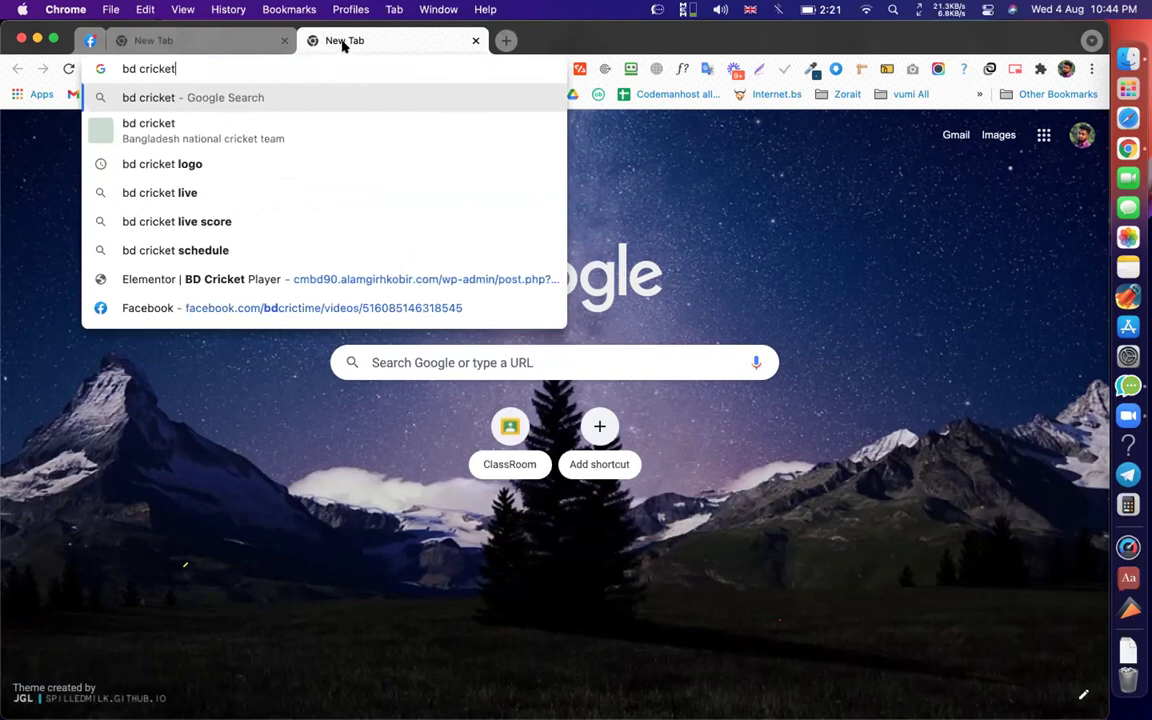
key("Return")
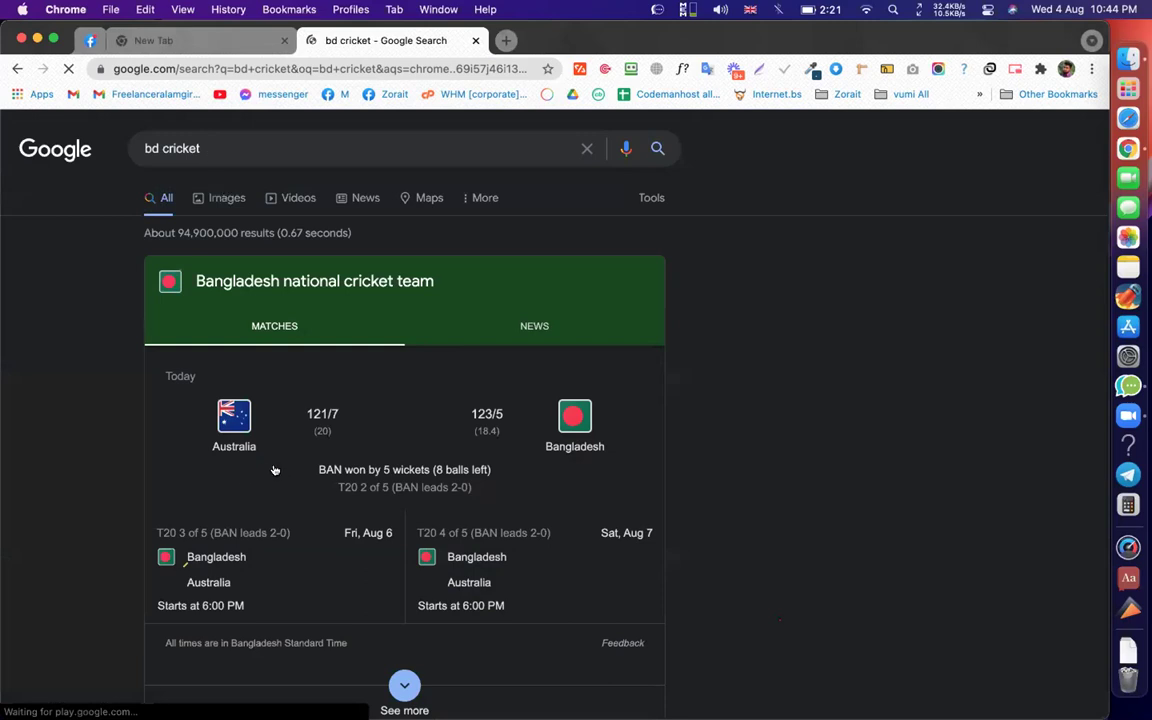
scroll(67, 414, "down", 10)
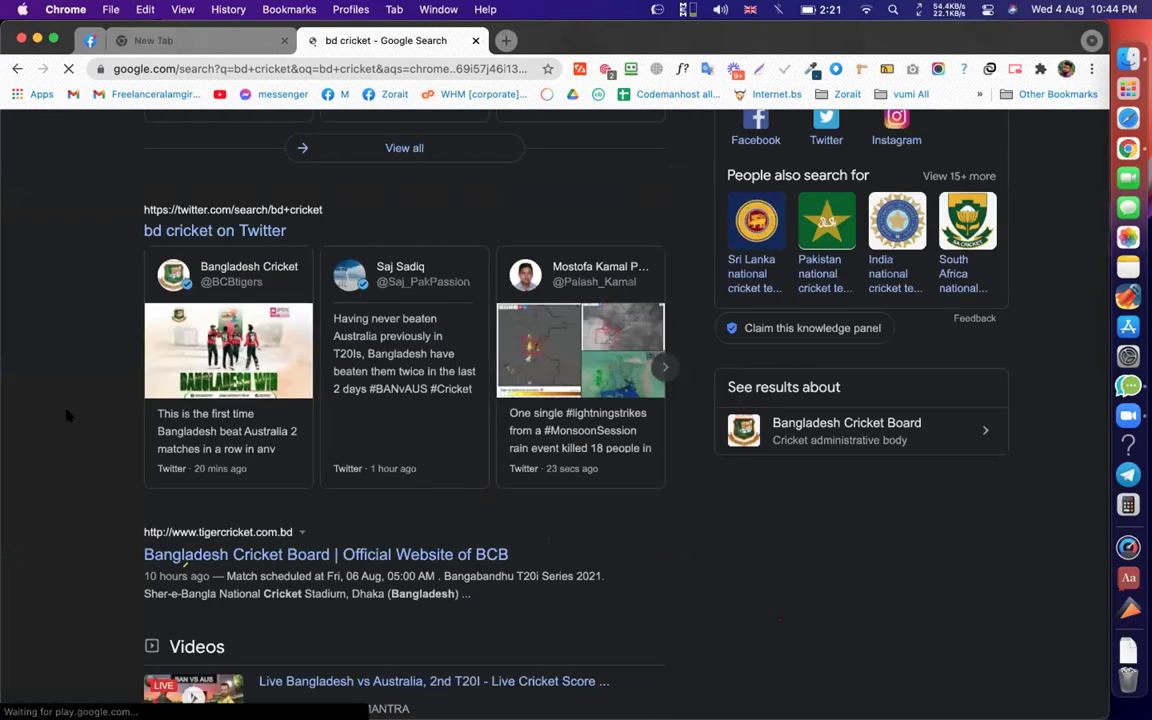
scroll(67, 414, "down", 7)
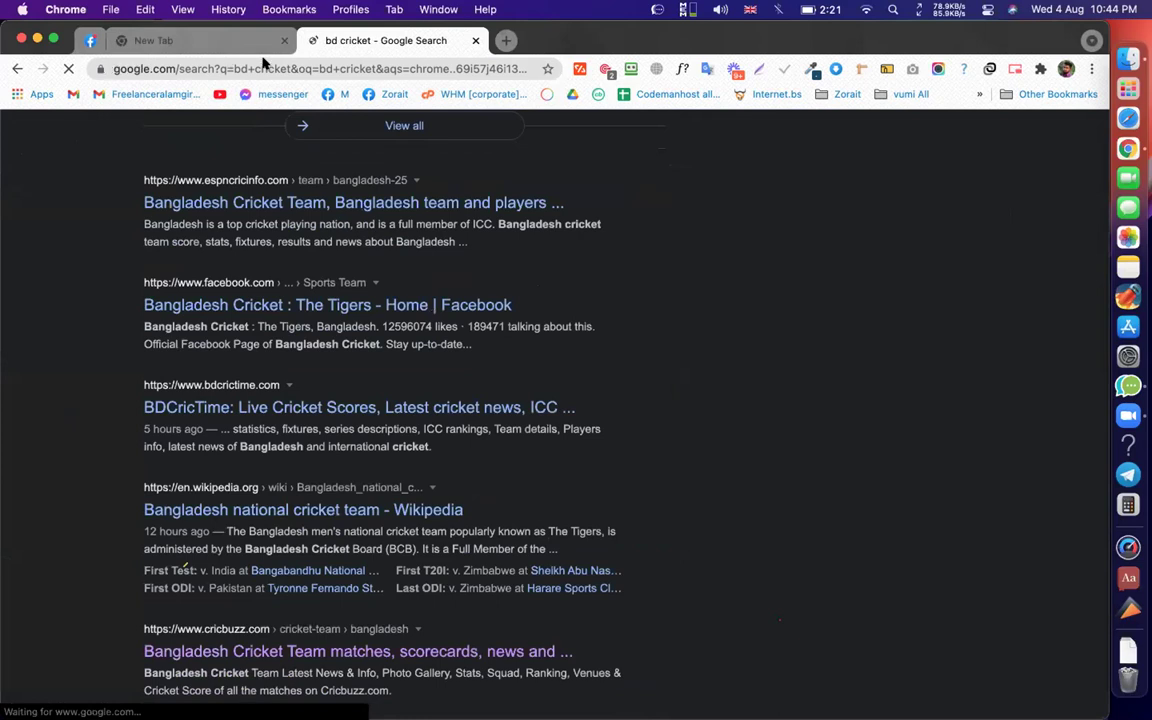
scroll(263, 62, "down", 3)
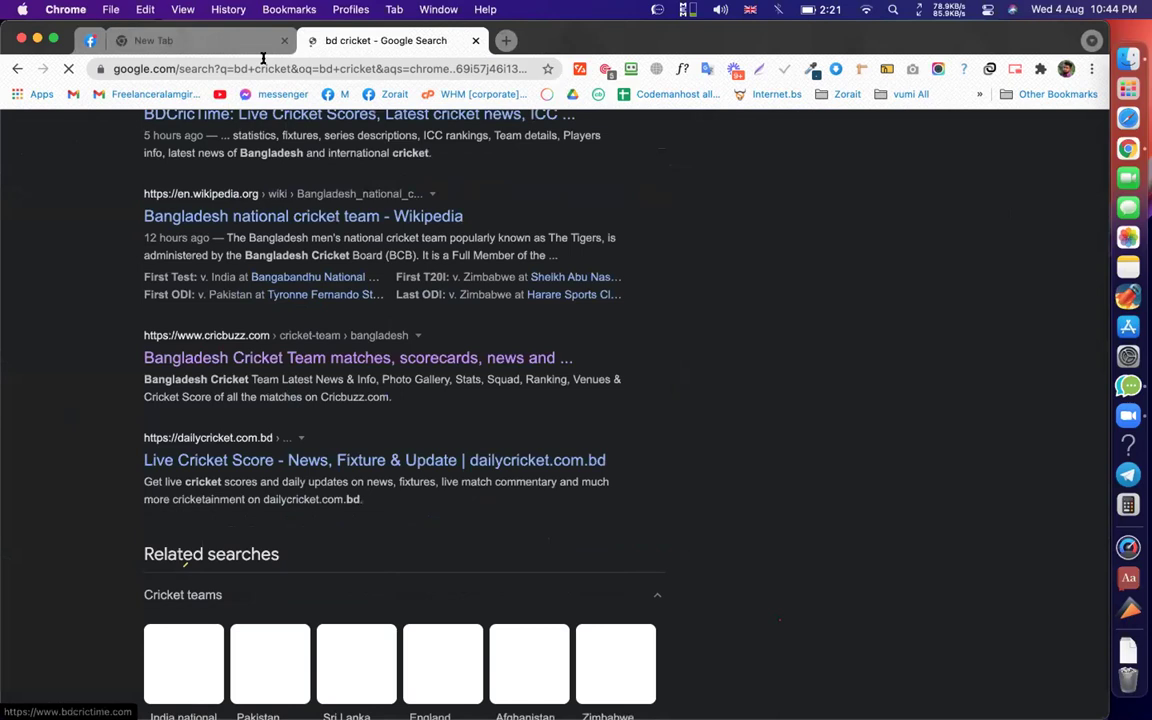
key("super+w")
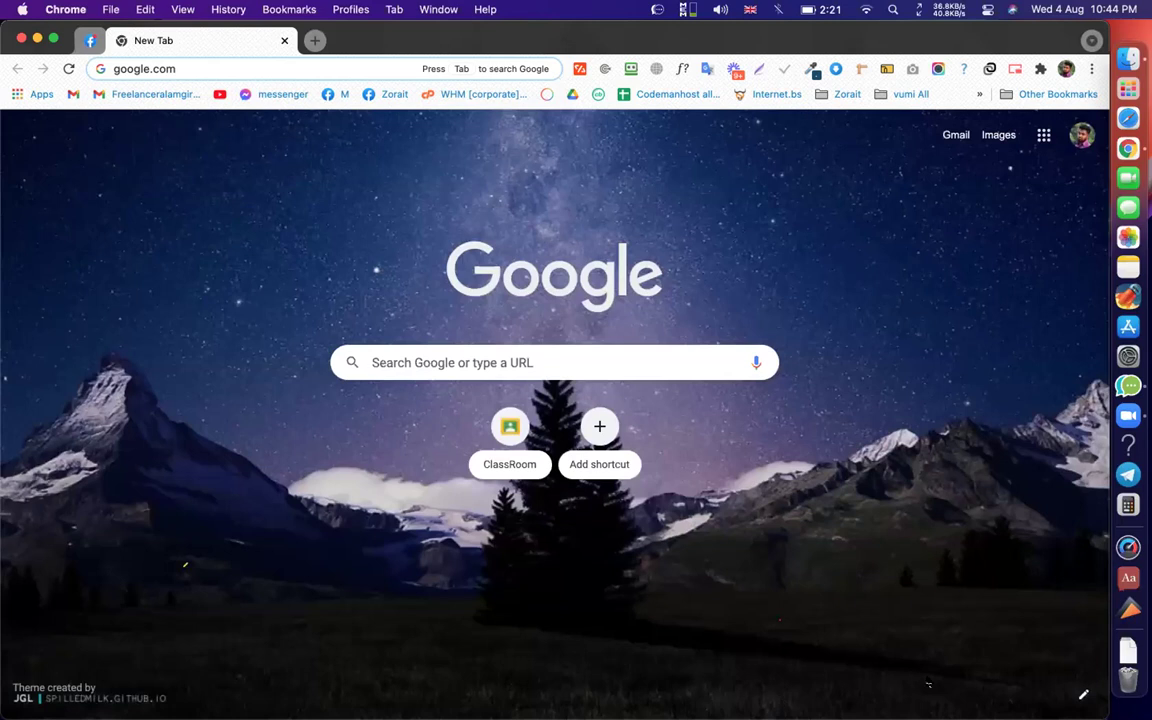
key("super+l")
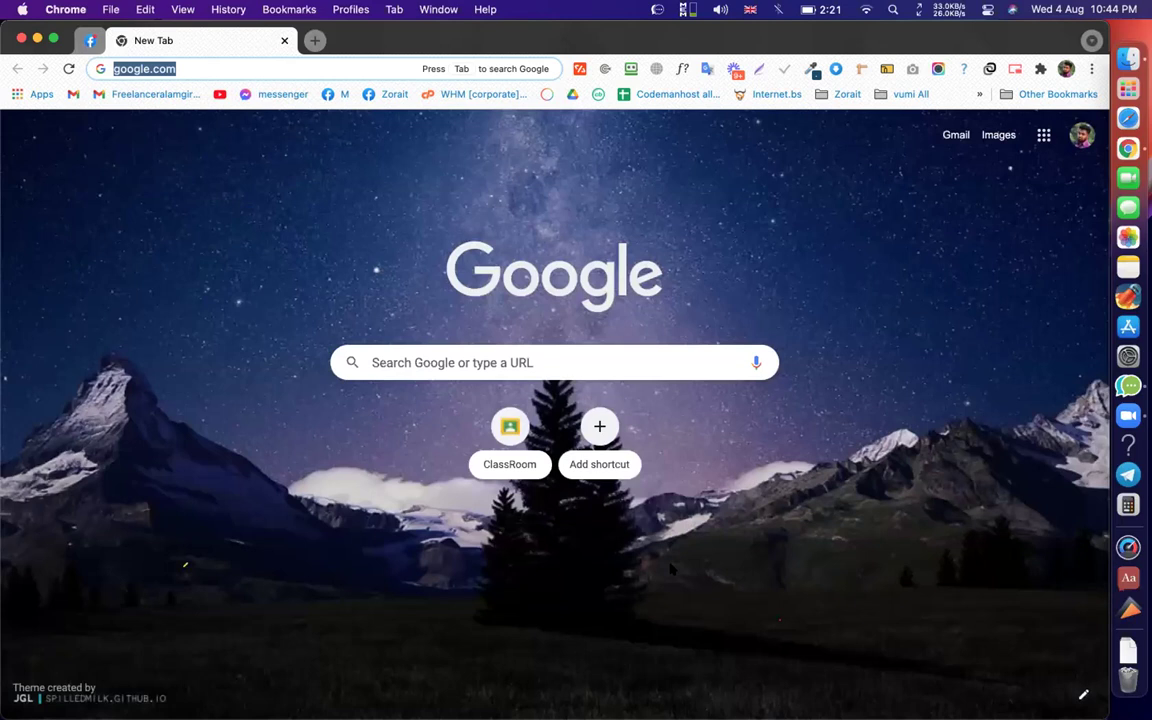
left_click(443, 107)
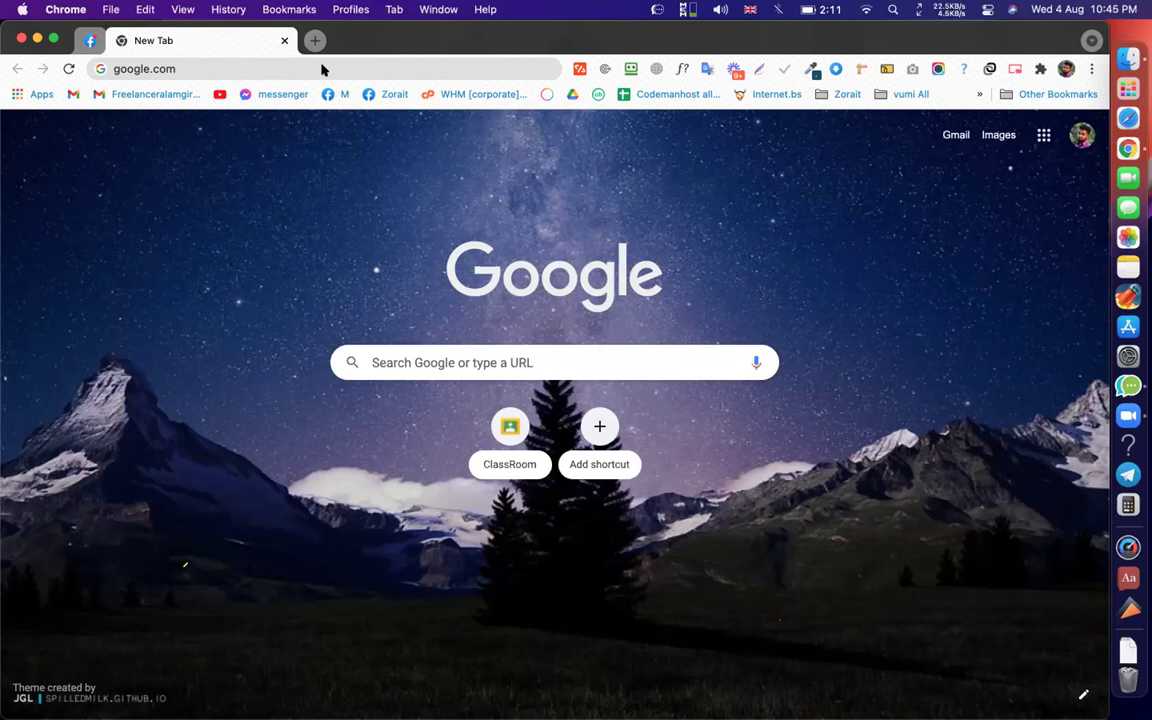
- In a new tab, search Google for the owner's full name and scroll through the results
key("super+t")
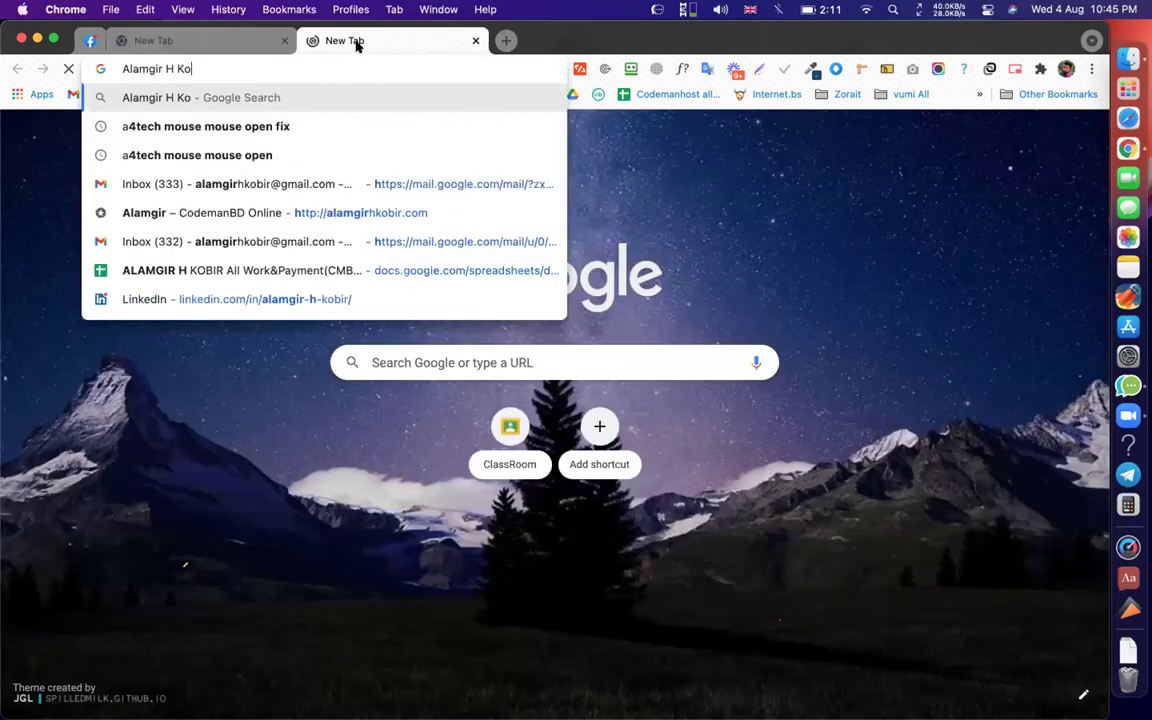
key("Return")
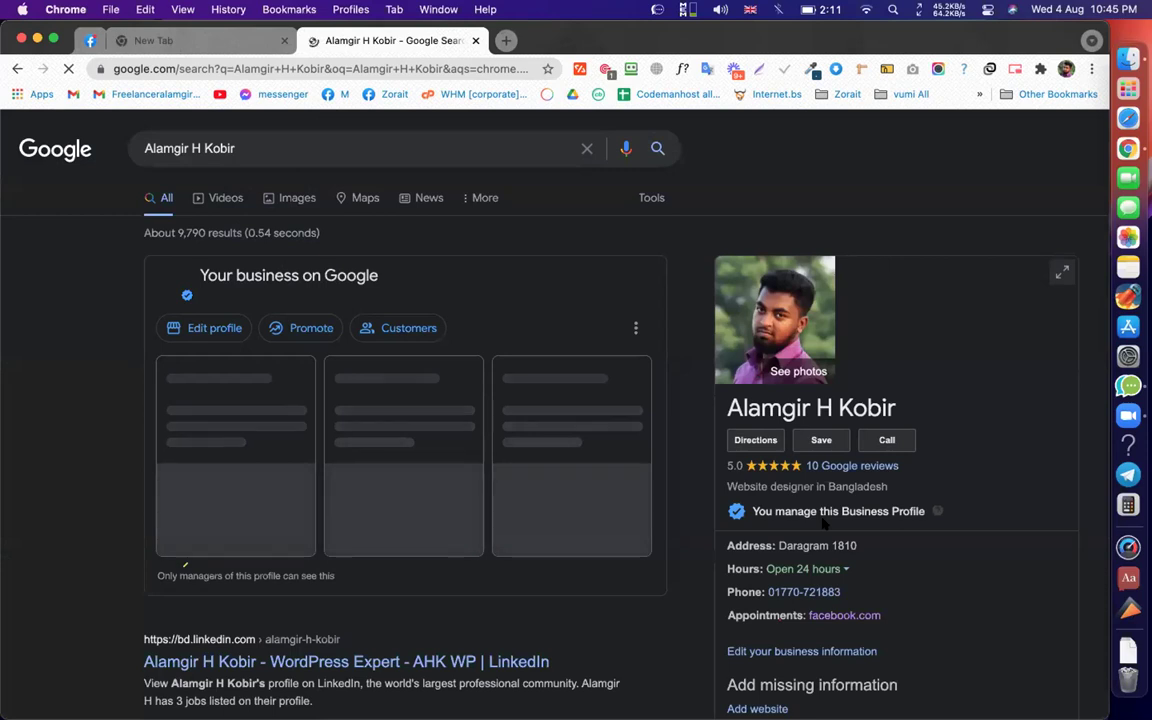
scroll(738, 450, "down", 1)
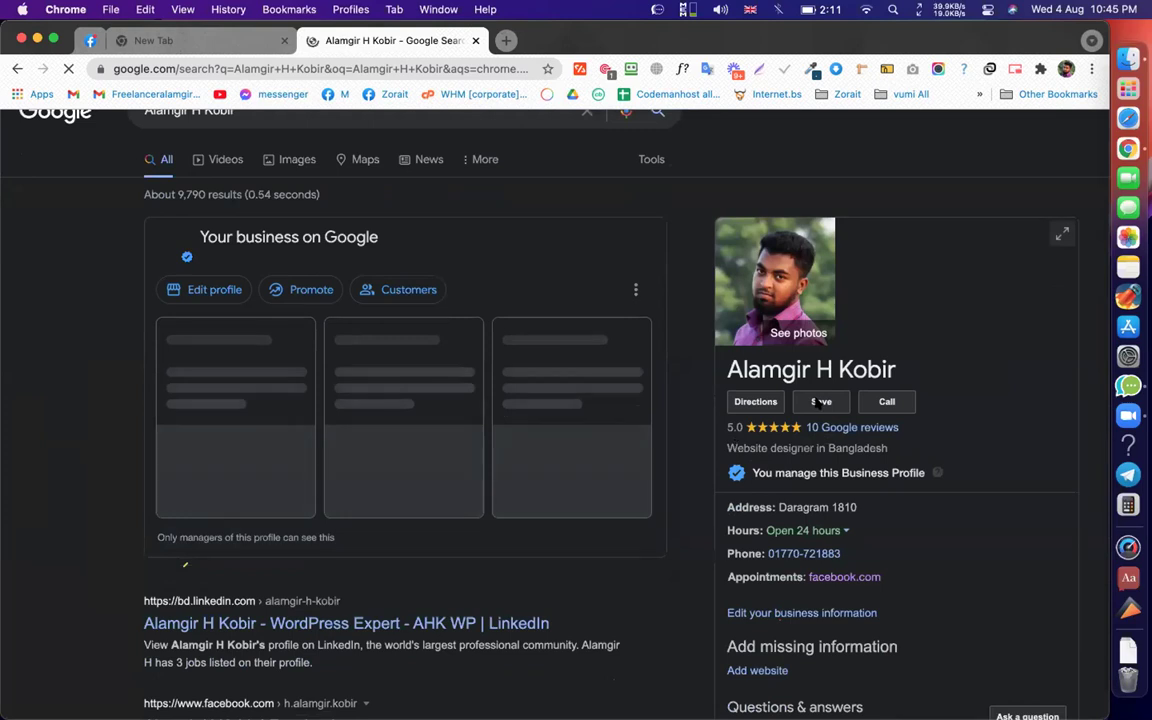
scroll(819, 403, "down", 1)
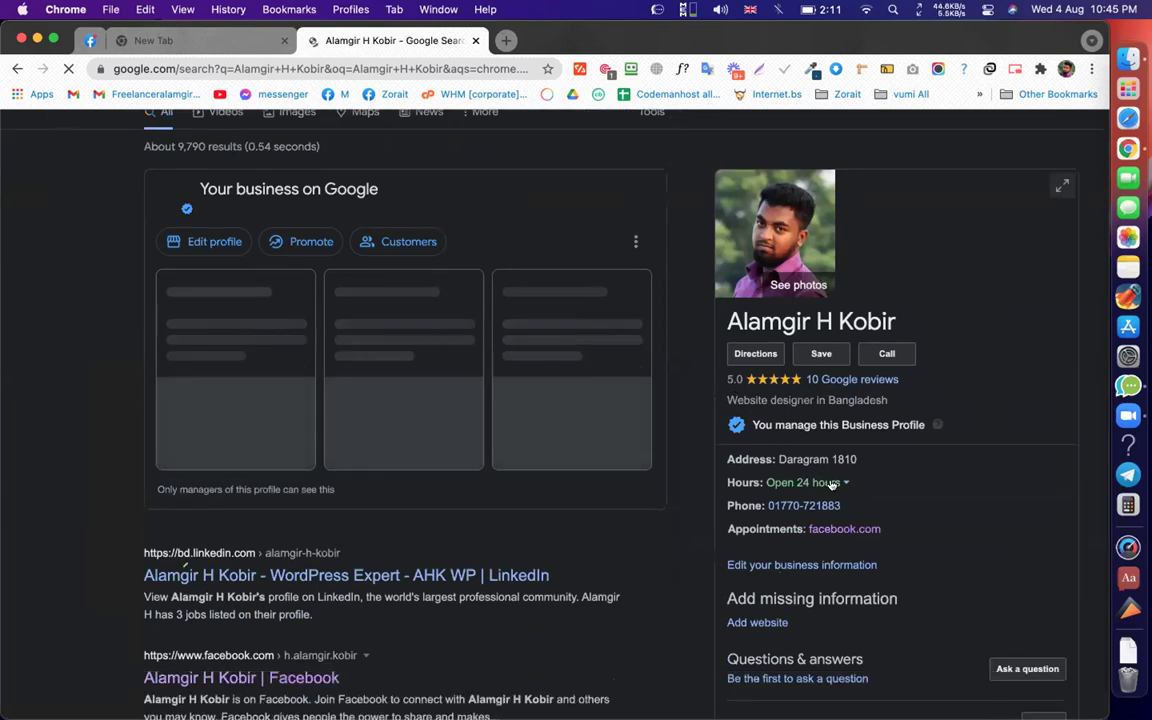
scroll(819, 403, "down", 1)
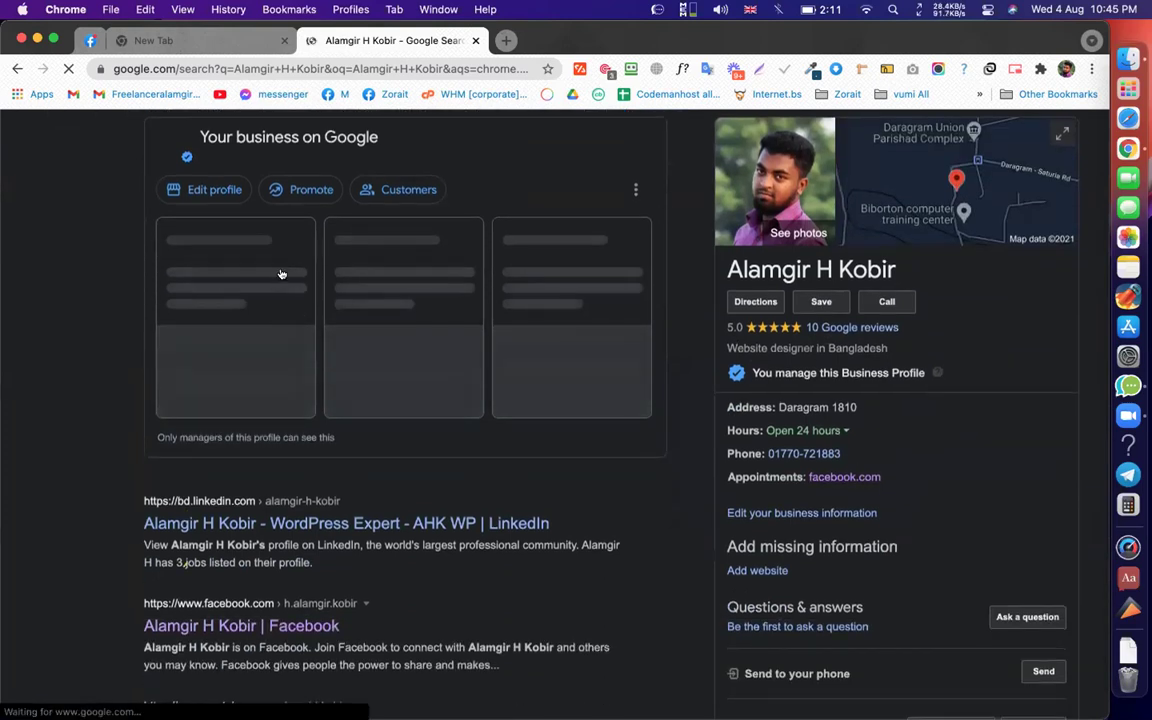
scroll(281, 274, "down", 2)
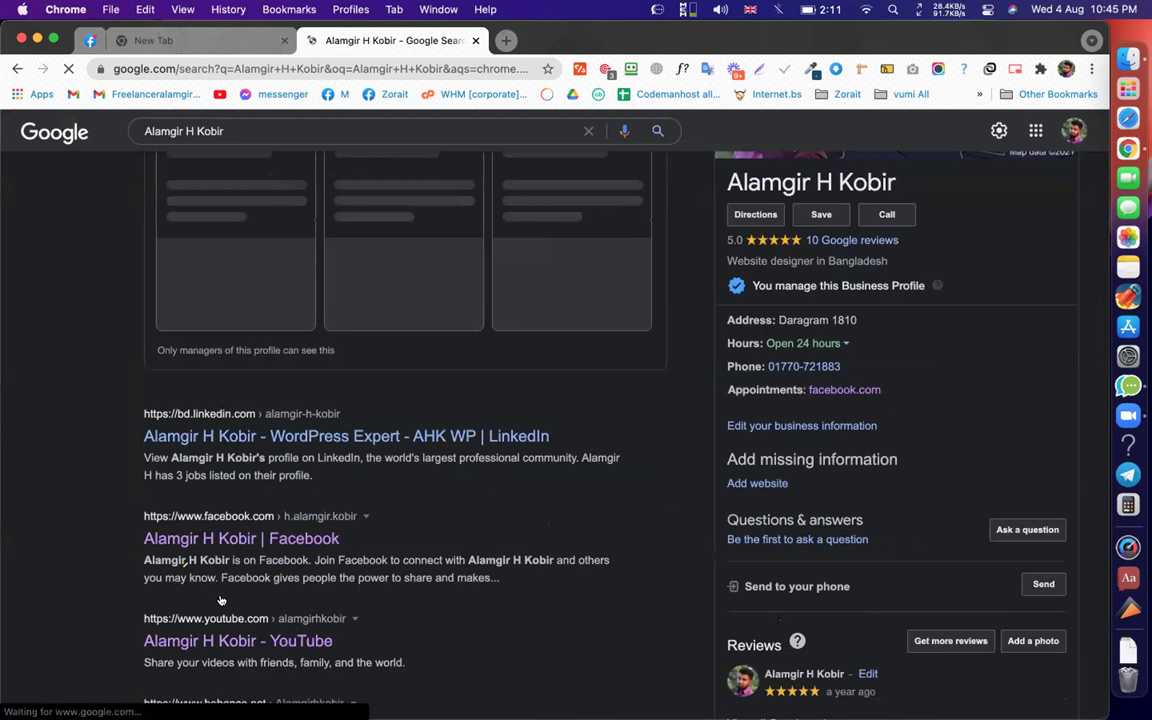
scroll(221, 600, "down", 3)
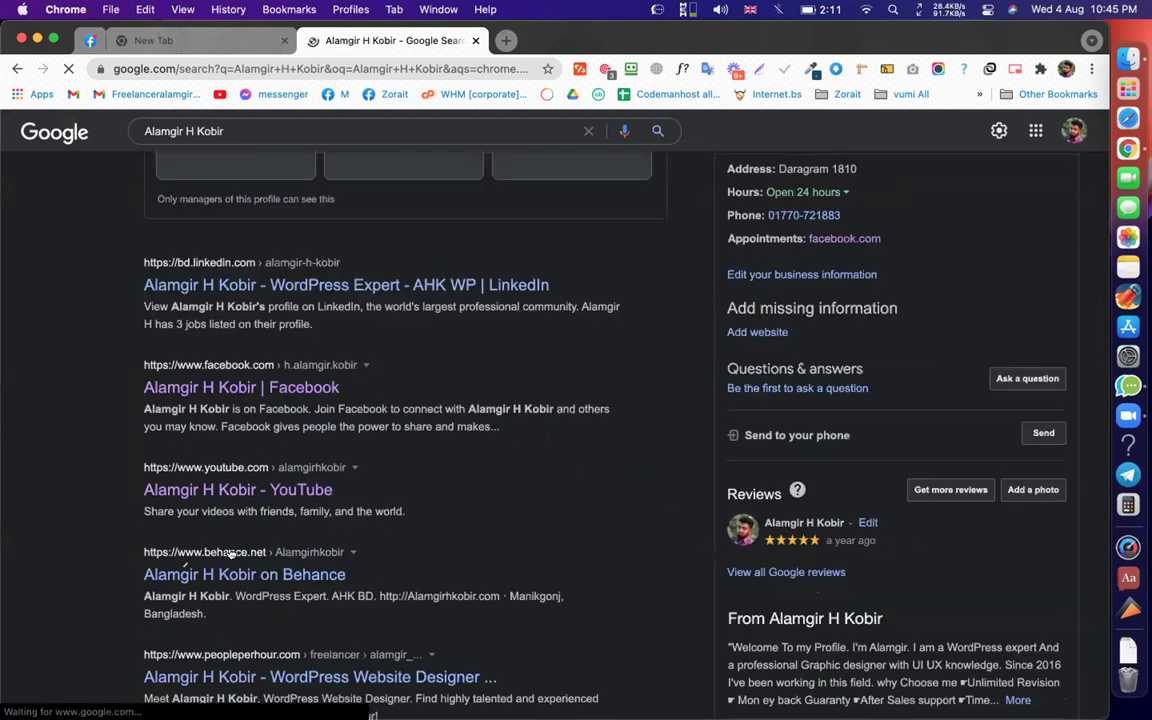
scroll(230, 540, "down", 3)
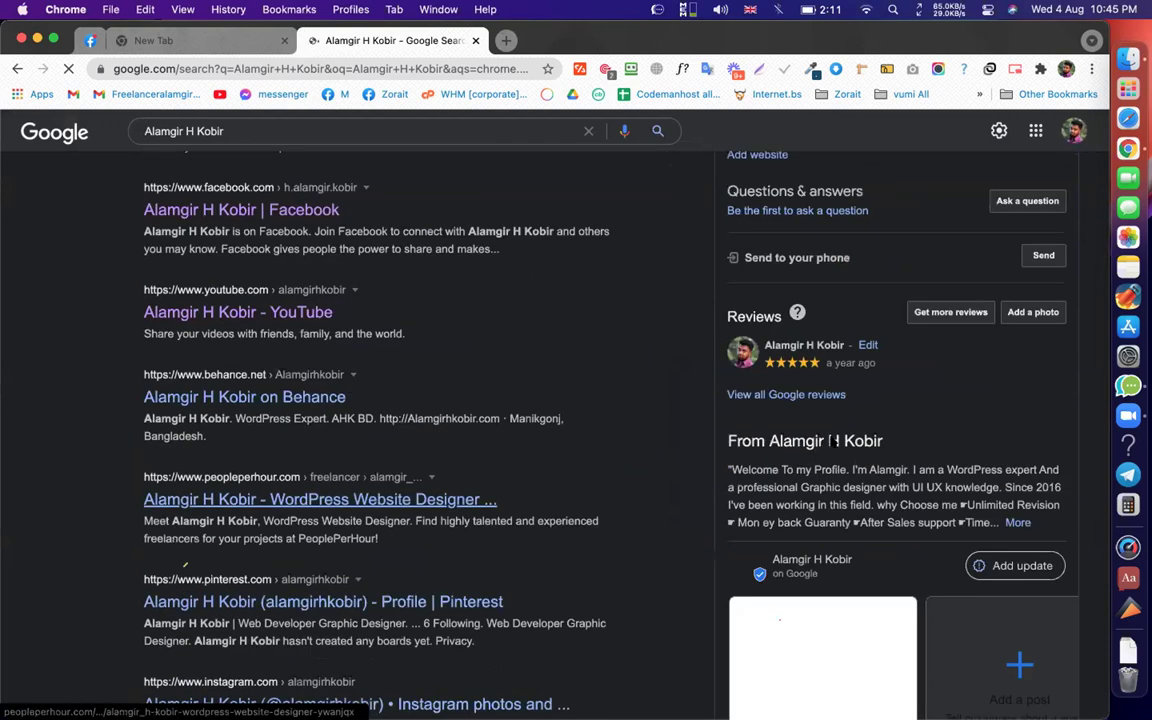
scroll(818, 440, "down", 5)
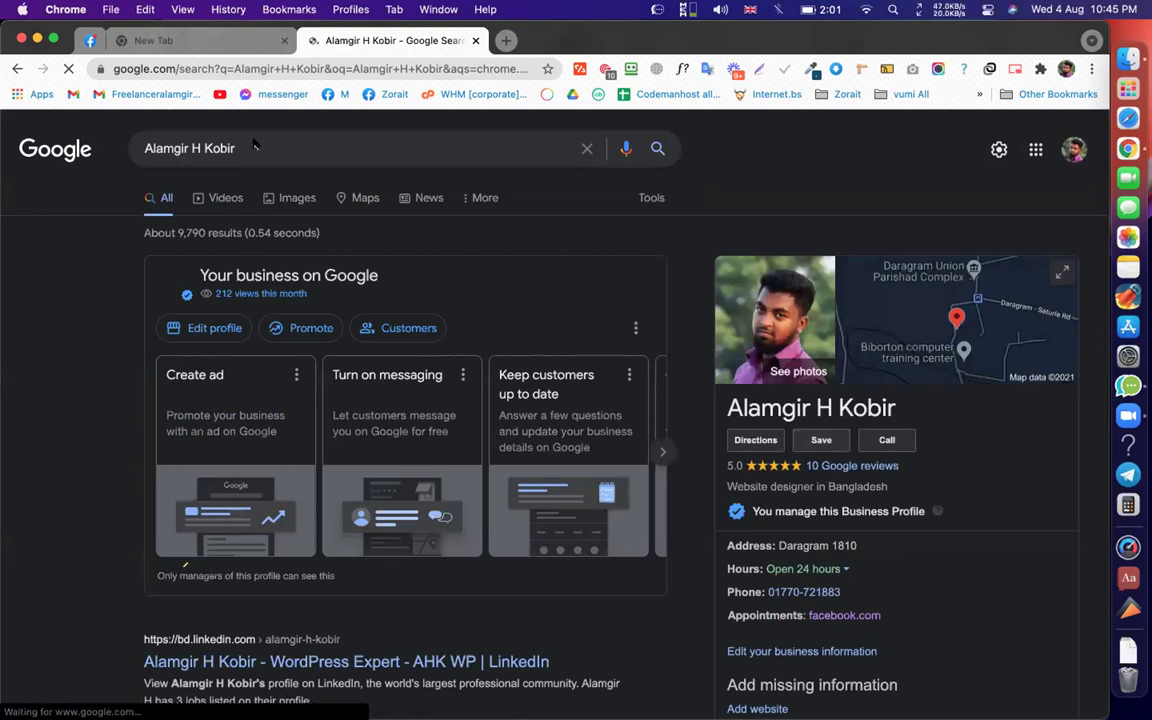
scroll(450, 162, "down", 3)
scroll(400, 220, "up", 3)
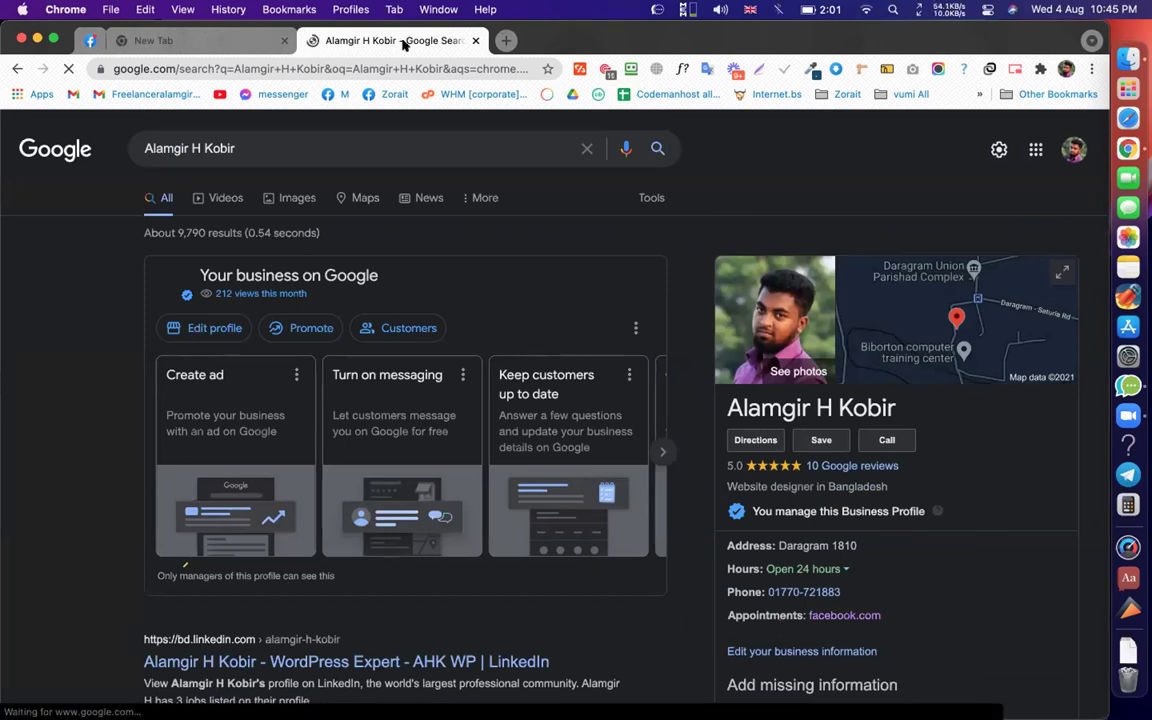
left_click(250, 148)
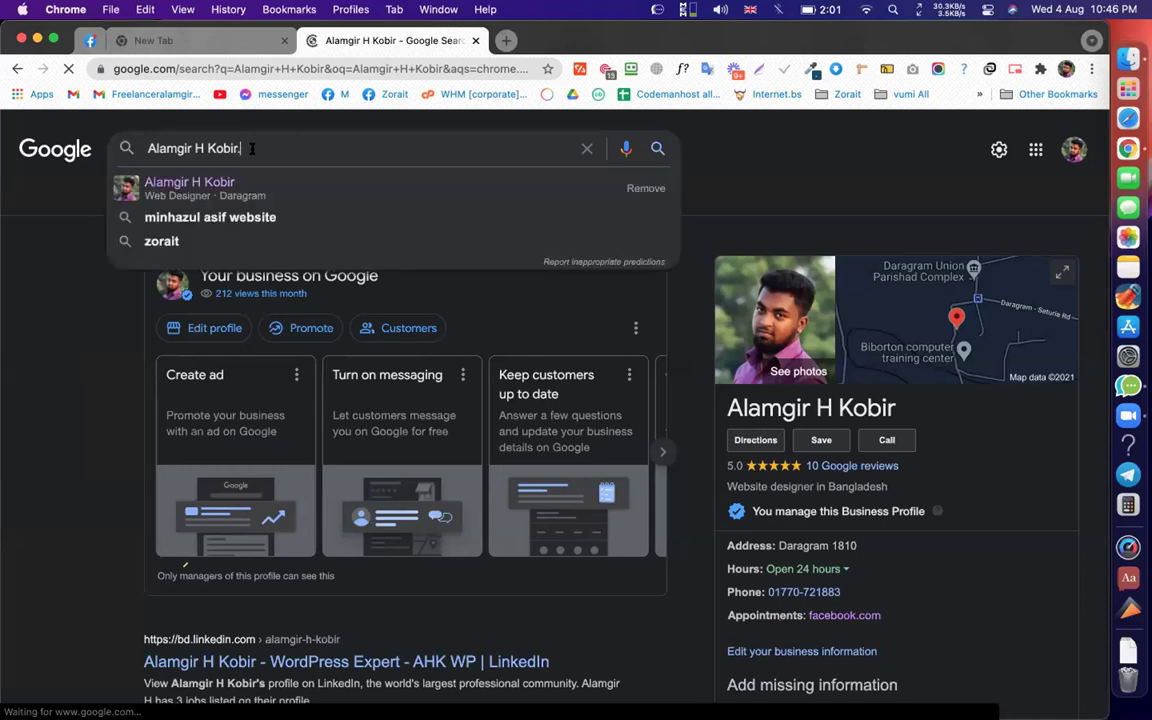
- Append .com to the owner's name query and run the search
type(".com")
key("Return")
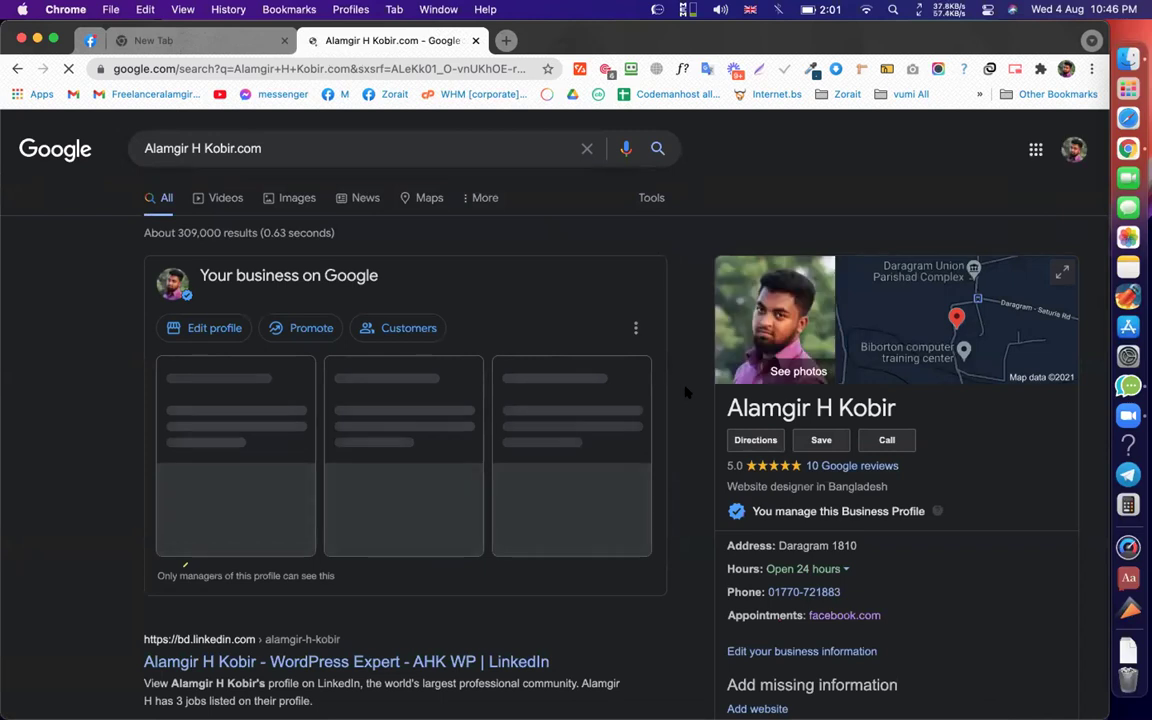
scroll(686, 392, "down", 2)
scroll(683, 328, "up", 2)
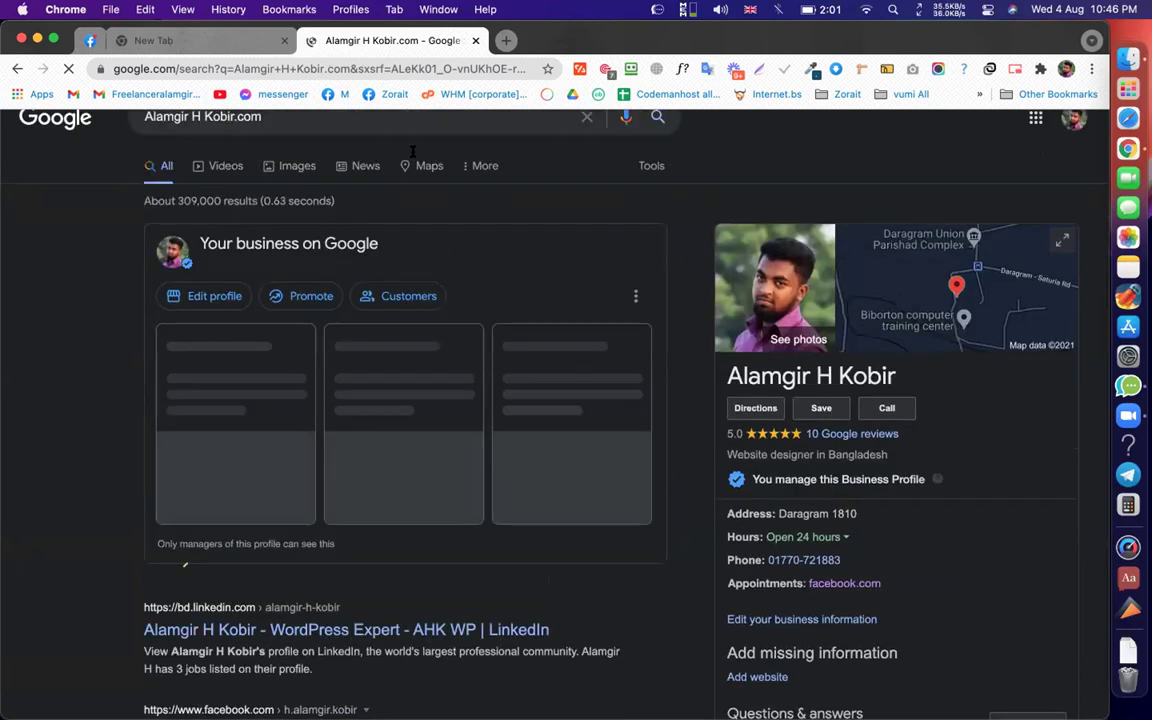
- Delete the space after the first name so the query reads as the website domain
left_click_drag(237, 148, 272, 148)
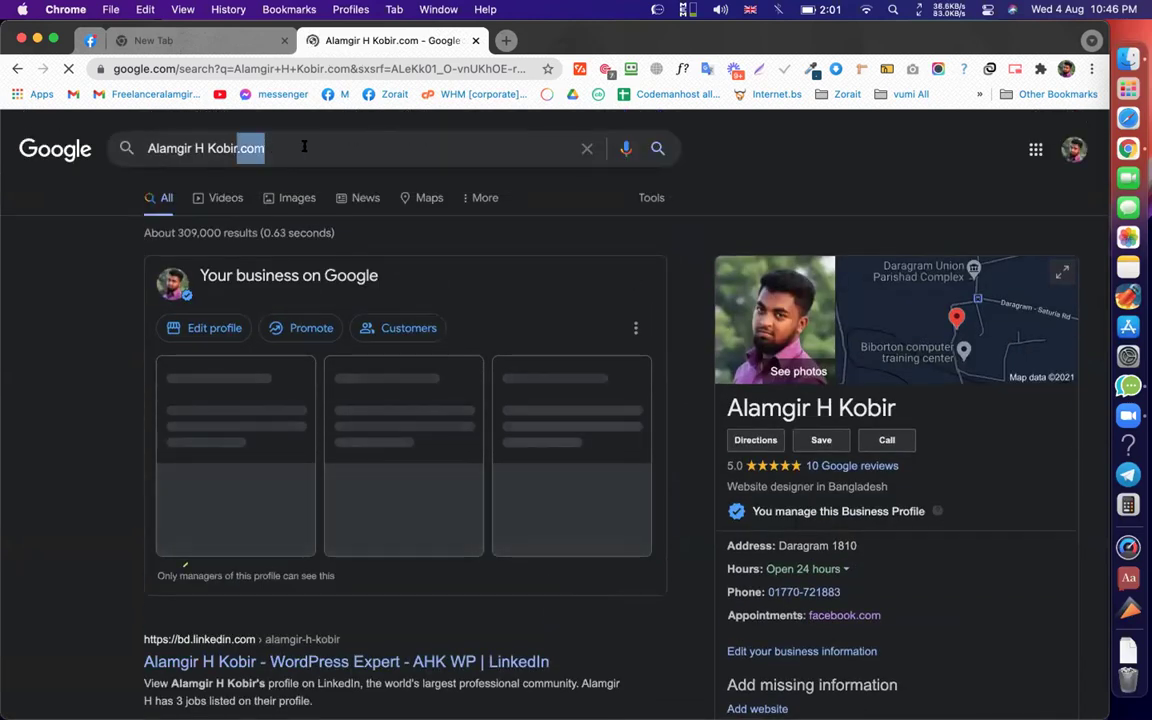
left_click(280, 148)
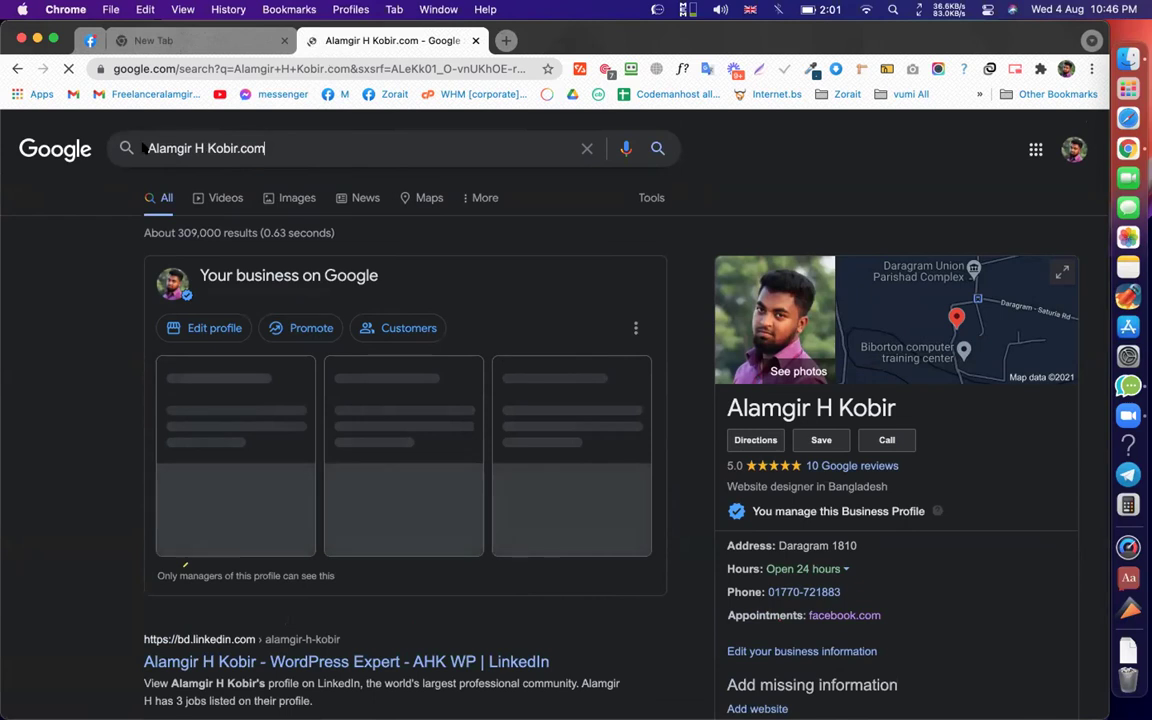
left_click(145, 148)
left_click(233, 148)
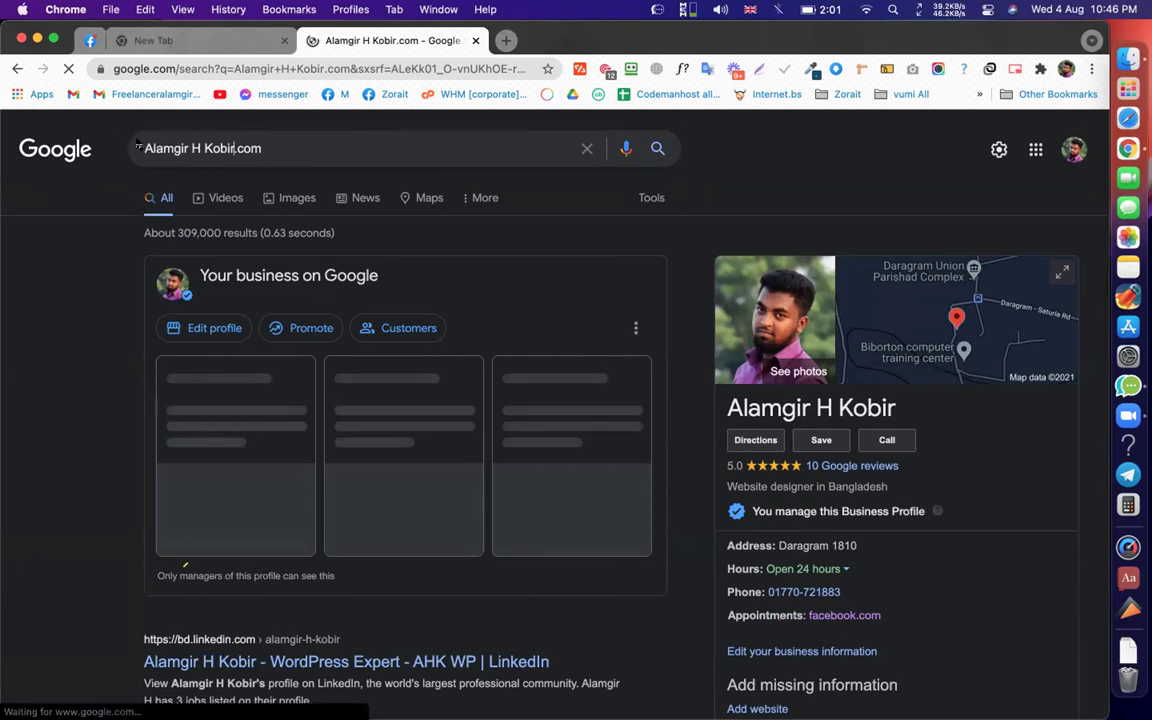
key("alt+shift+Left")
key("alt+shift+Left")
key("alt+shift+Left")
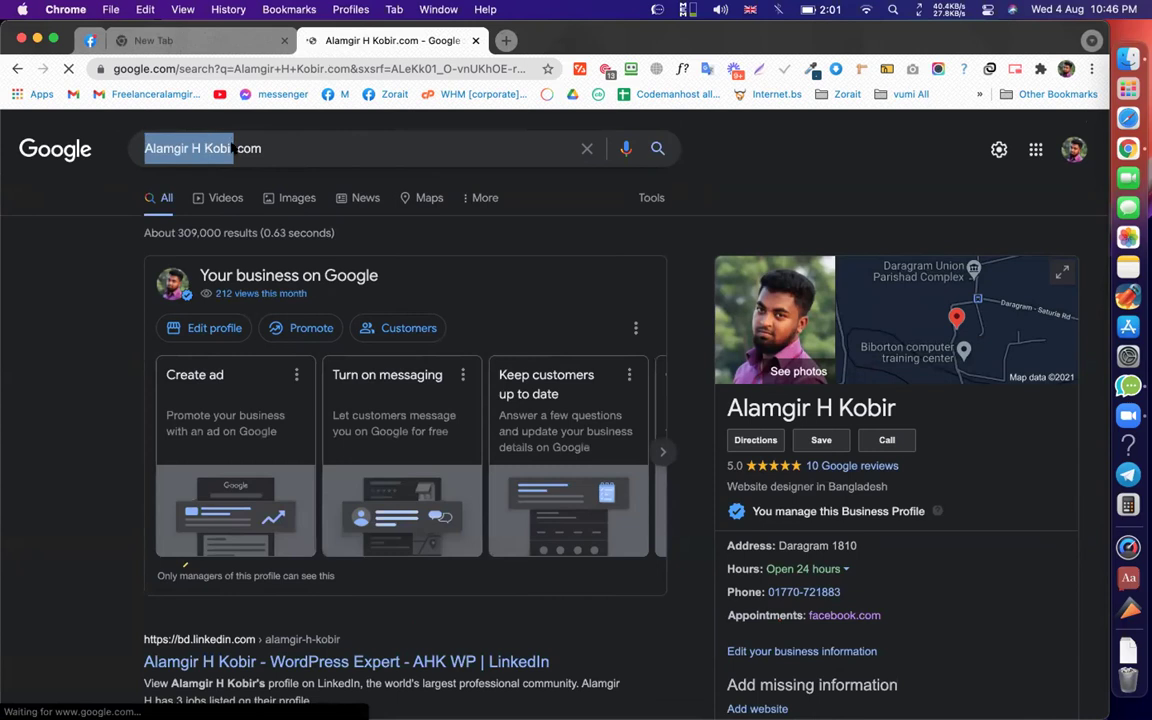
left_click(716, 268)
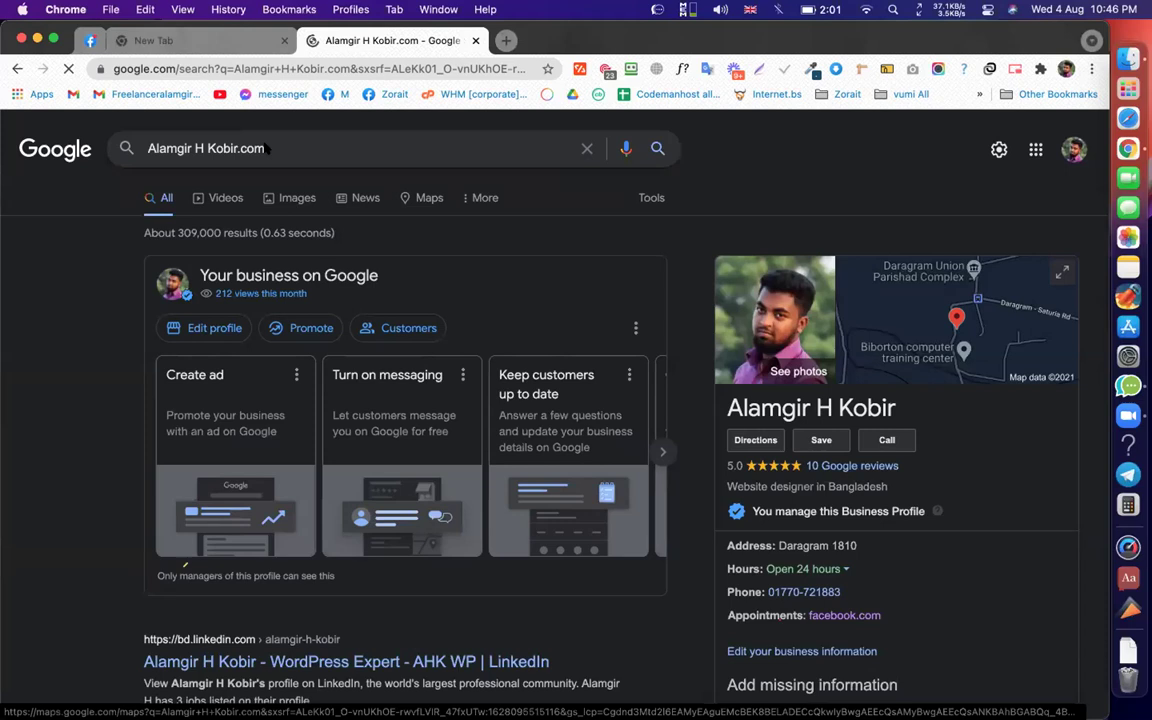
left_click(194, 148)
key("BackSpace")
key("BackSpace")
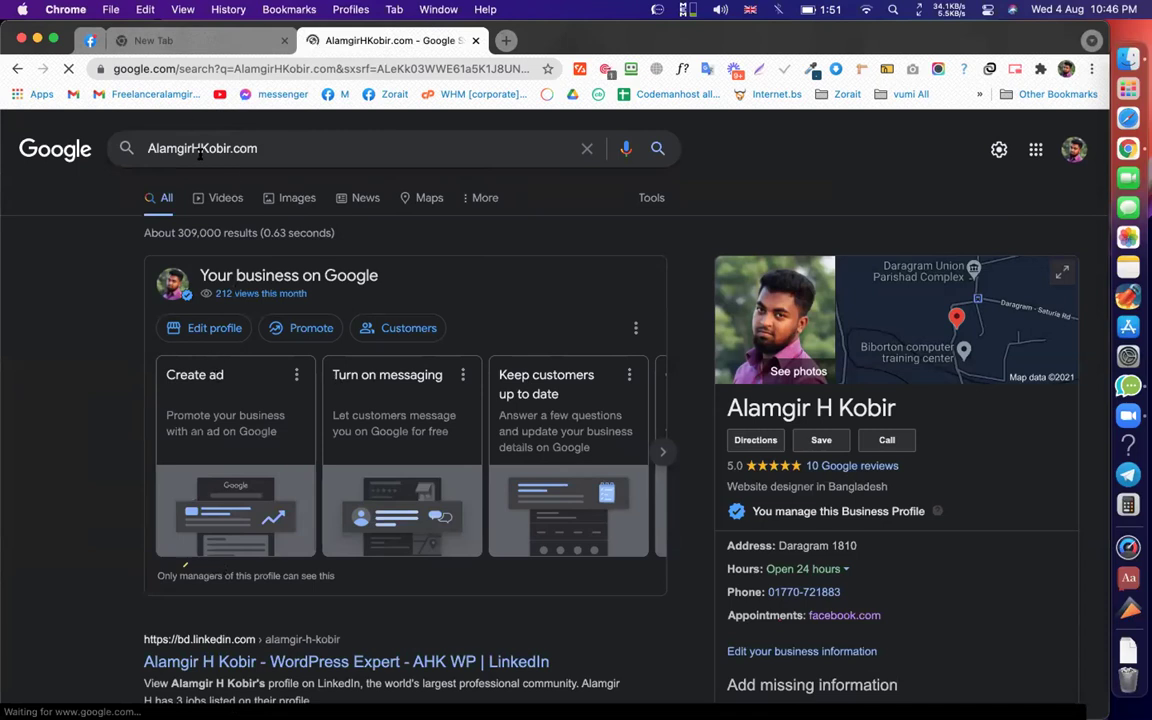
scroll(195, 145, "up", 3)
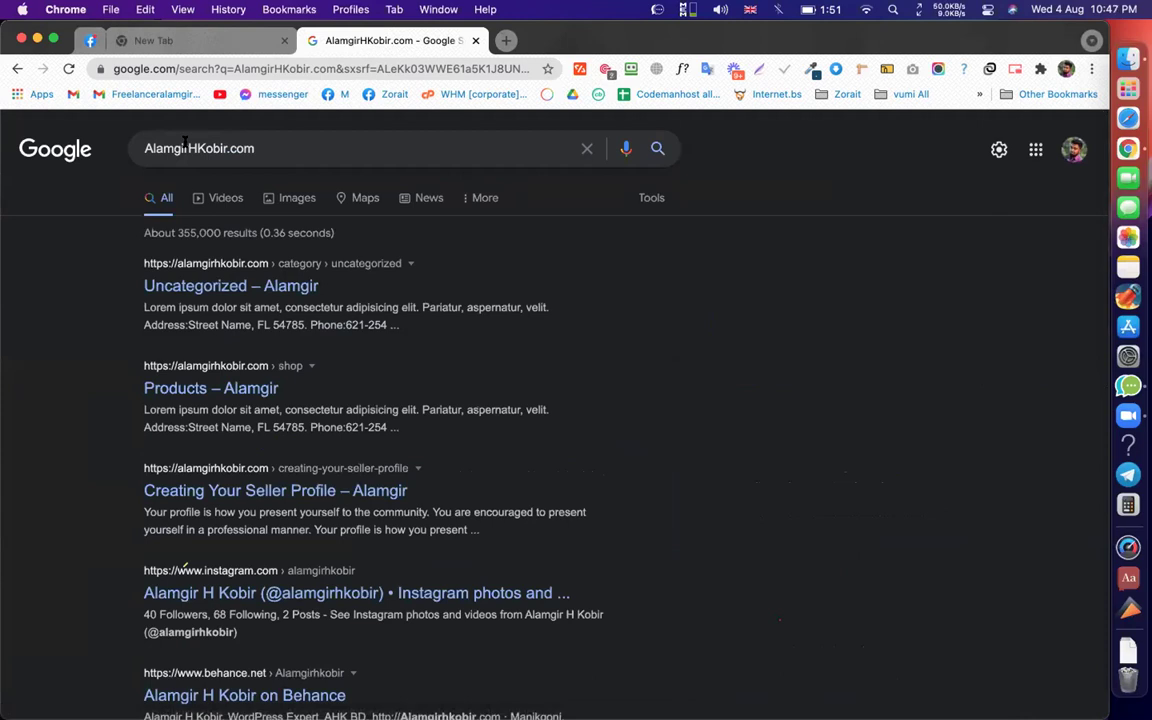
- Add a hyphen after the first name, search the hyphenated .com query, and remove a stray 1
left_click(188, 147)
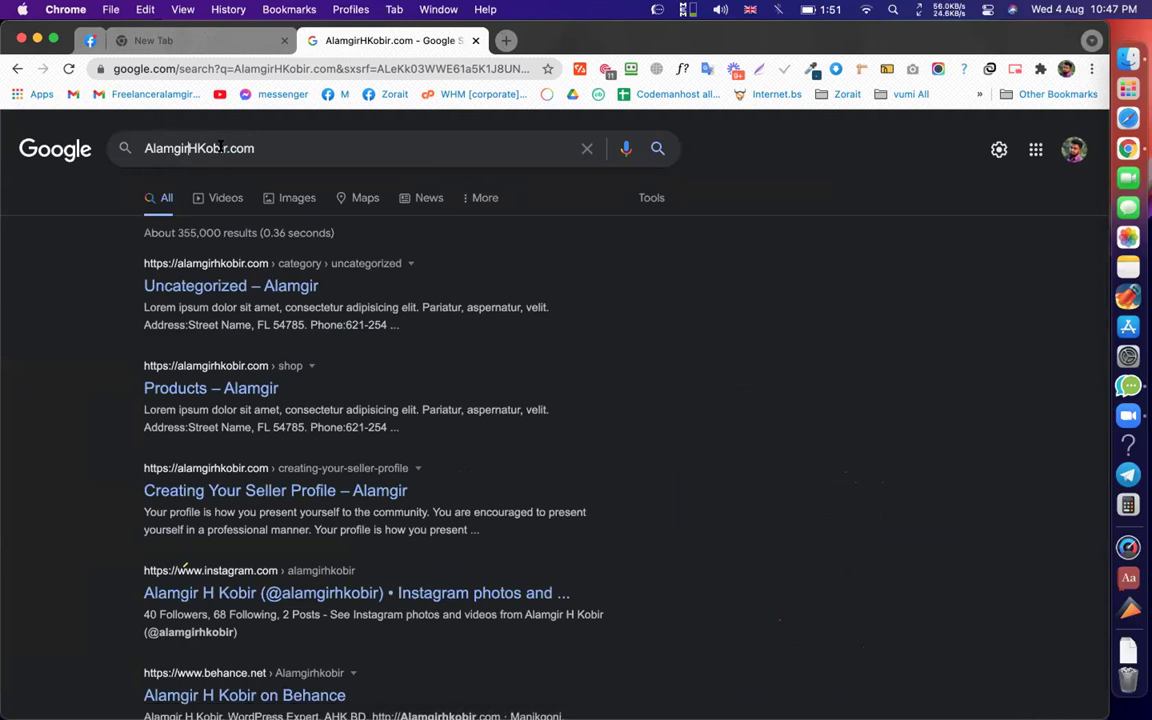
type("-")
key("Return")
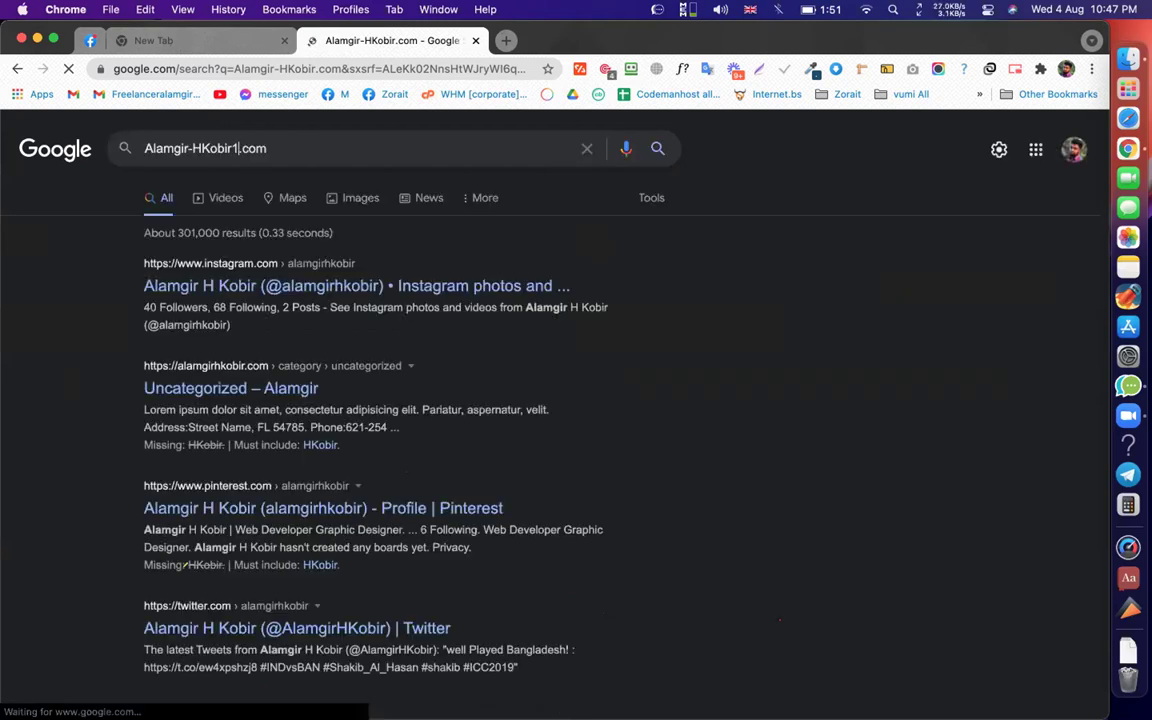
key("BackSpace")
left_click(193, 148)
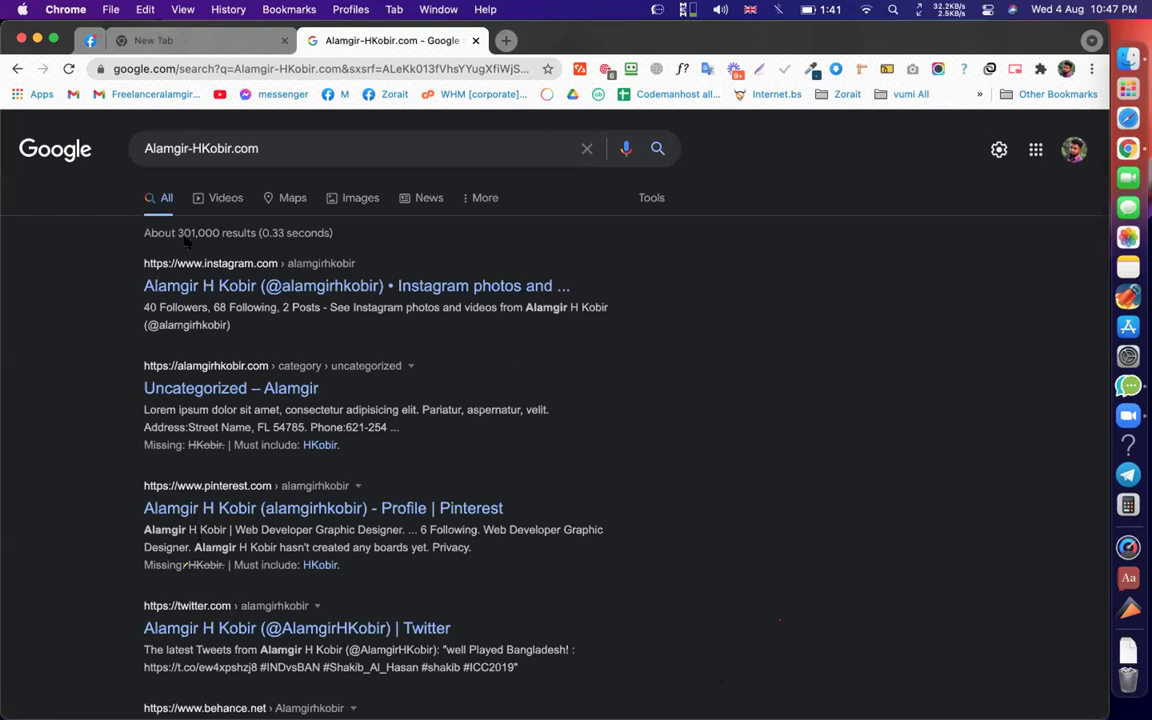
- Replace the hyphen with spaces, delete .com, and search the owner's plain name
double_click(190, 147)
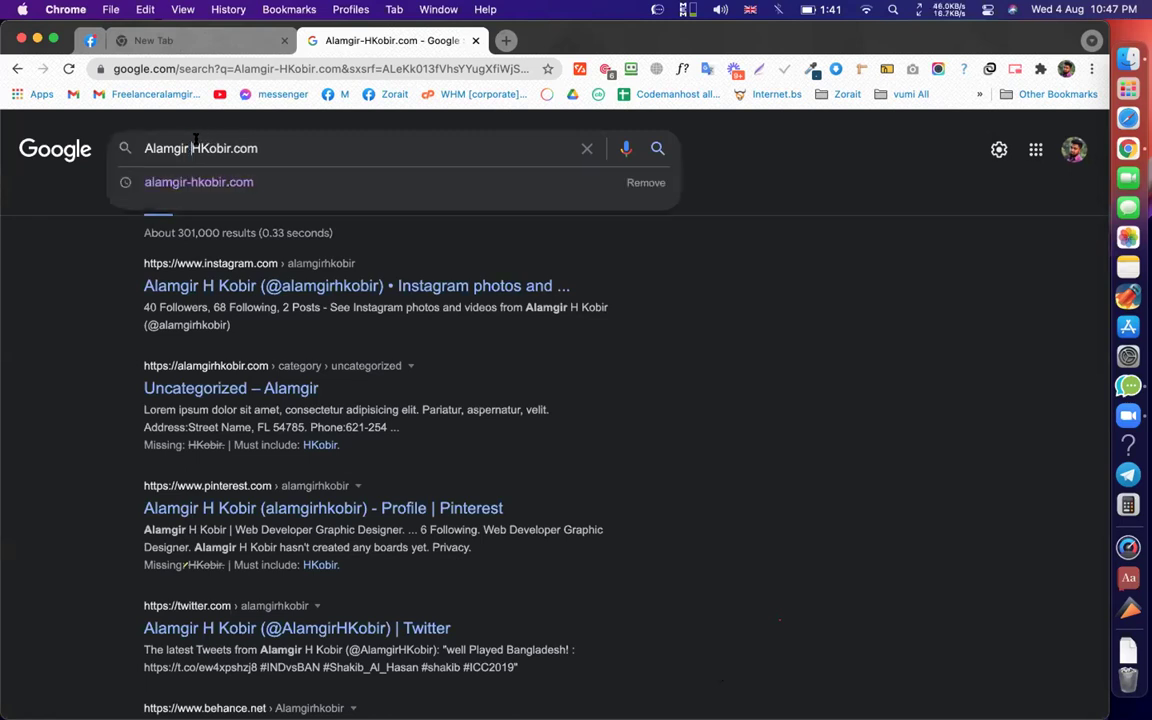
left_click(200, 148)
left_click(329, 136)
key("shift+Left")
key("shift+Left")
key("shift+Left")
key("shift+Left")
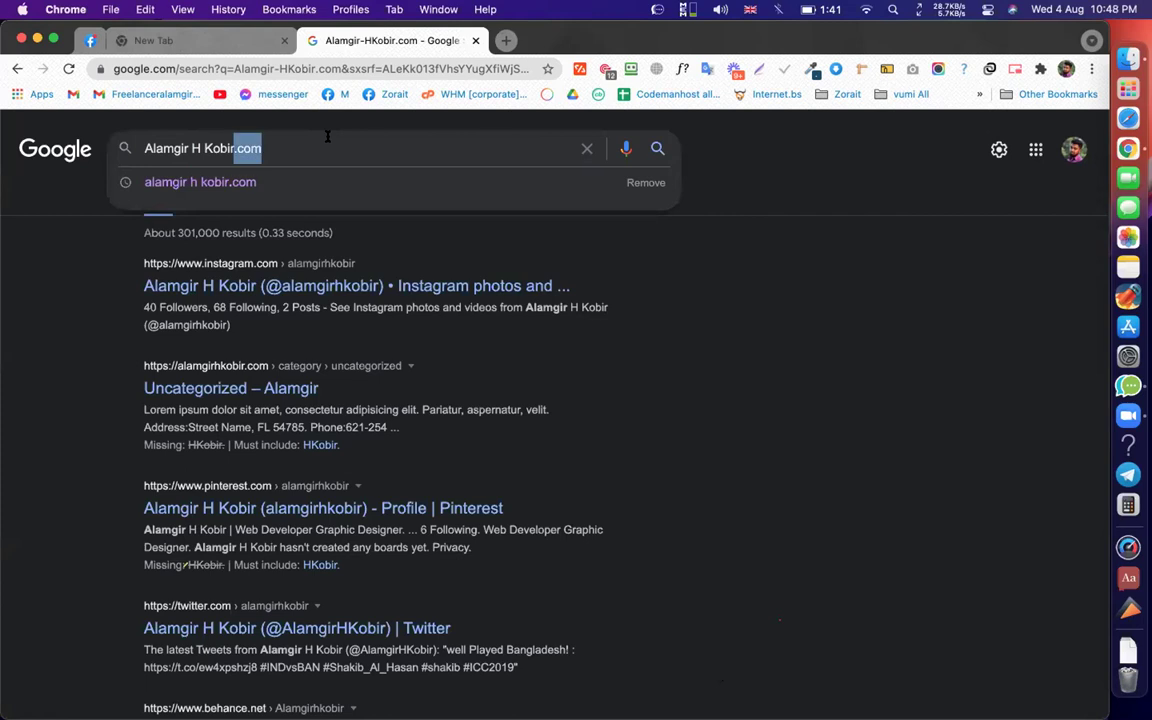
key("BackSpace")
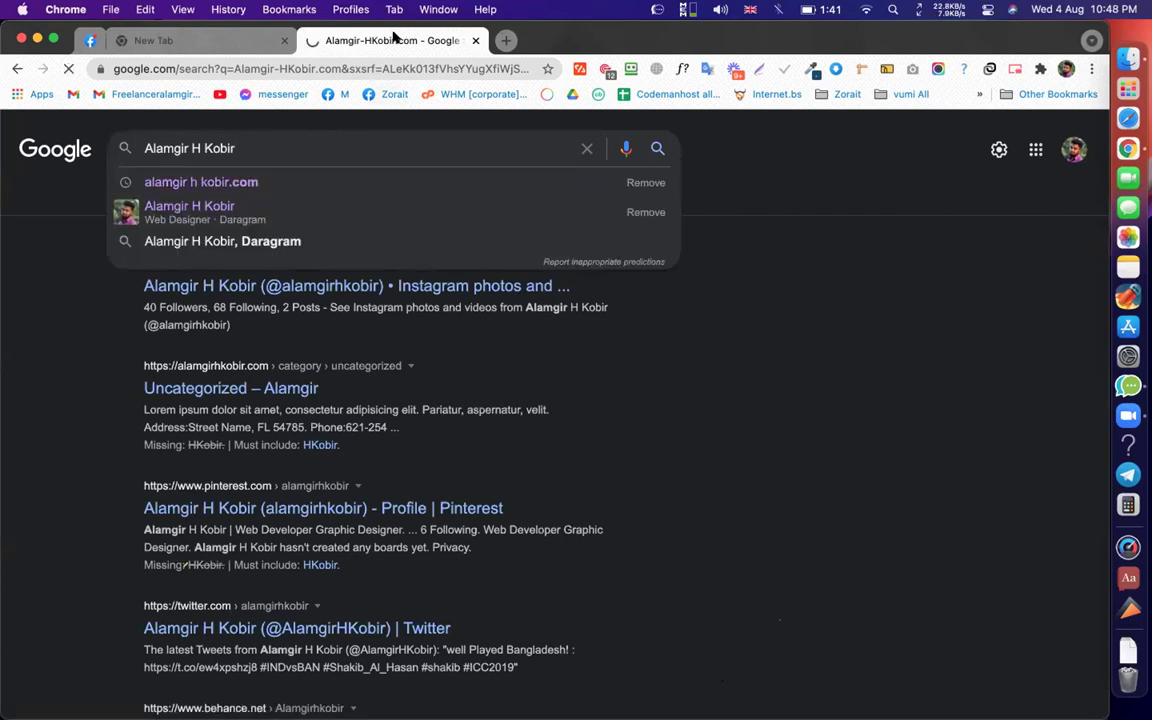
key("Return")
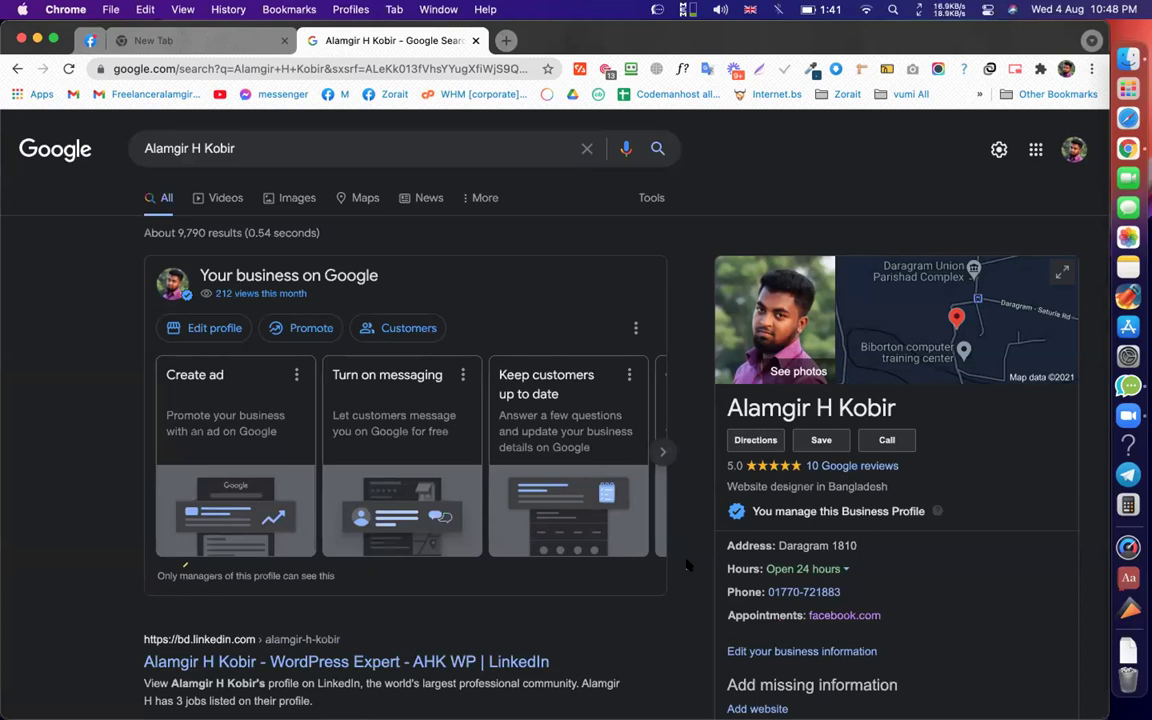
- Scroll the plain-name results to view the Facebook and YouTube entries, then back up
scroll(687, 566, "down", 2)
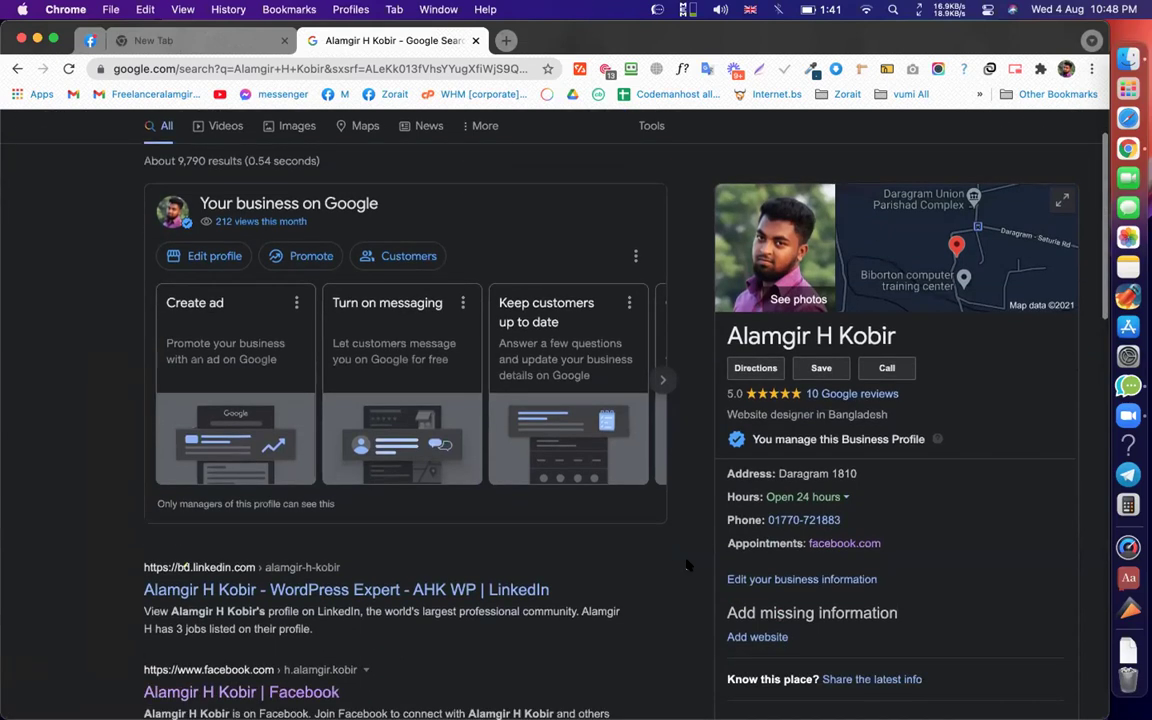
scroll(687, 566, "down", 2)
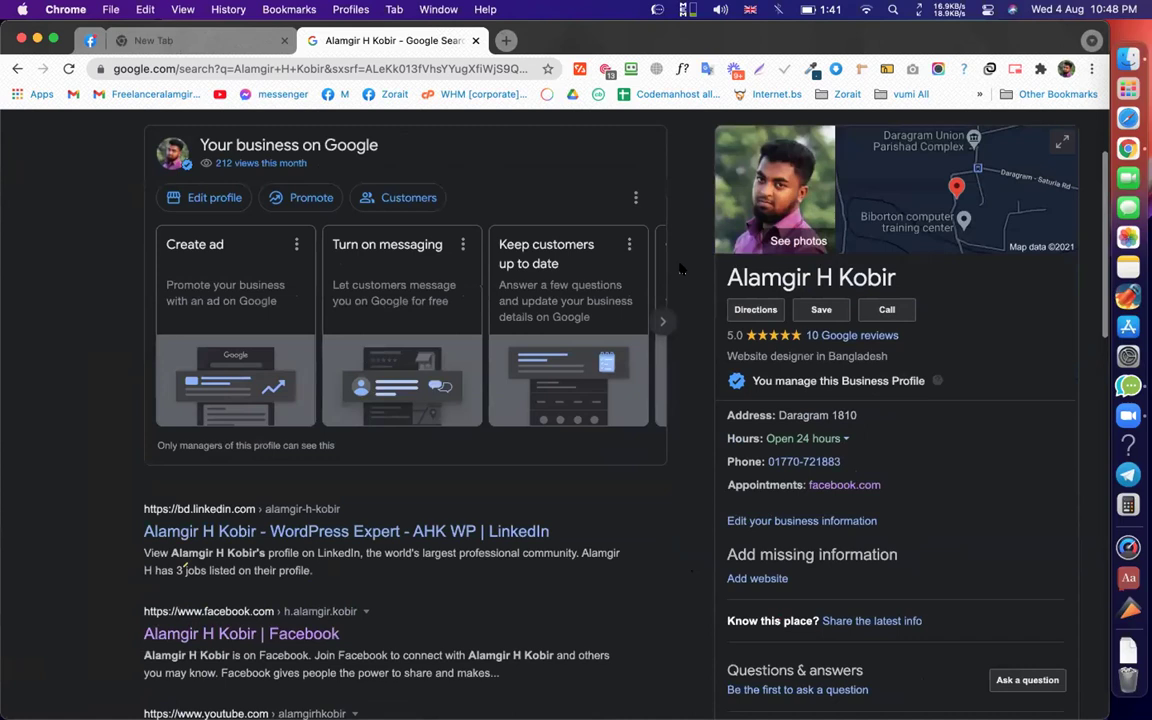
scroll(680, 268, "down", 10)
scroll(750, 226, "up", 15)
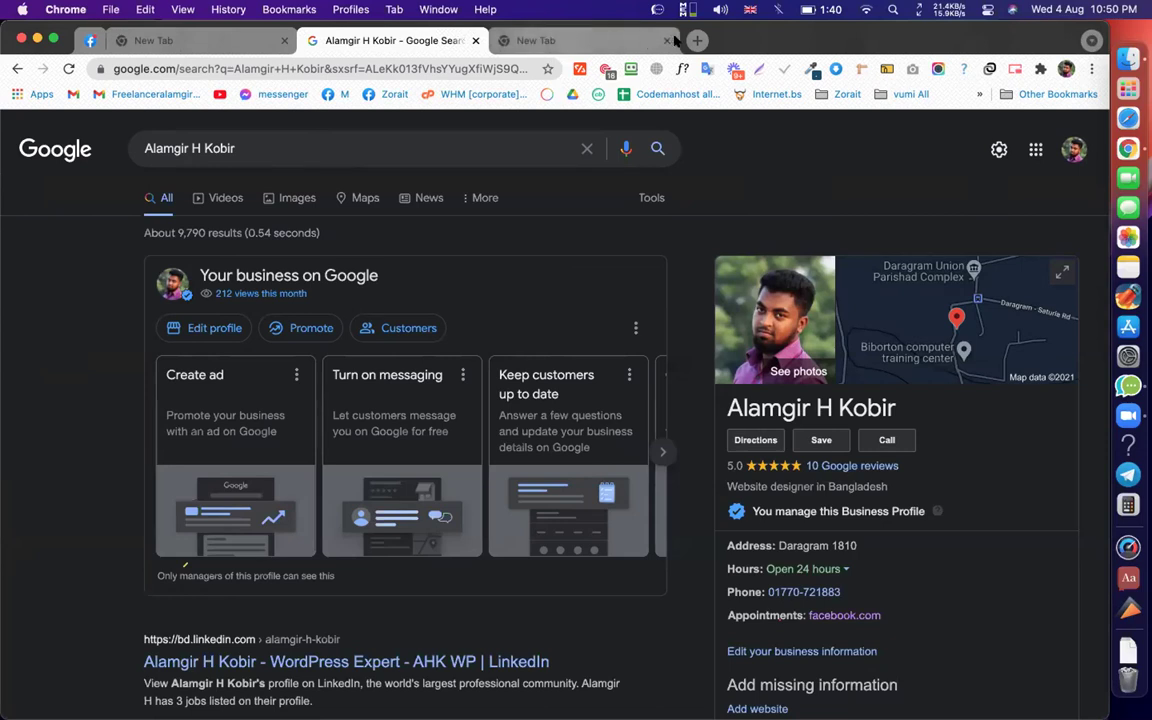
- In the blank tab, search for the .xyz domain ending, then close that tab
left_click(502, 41)
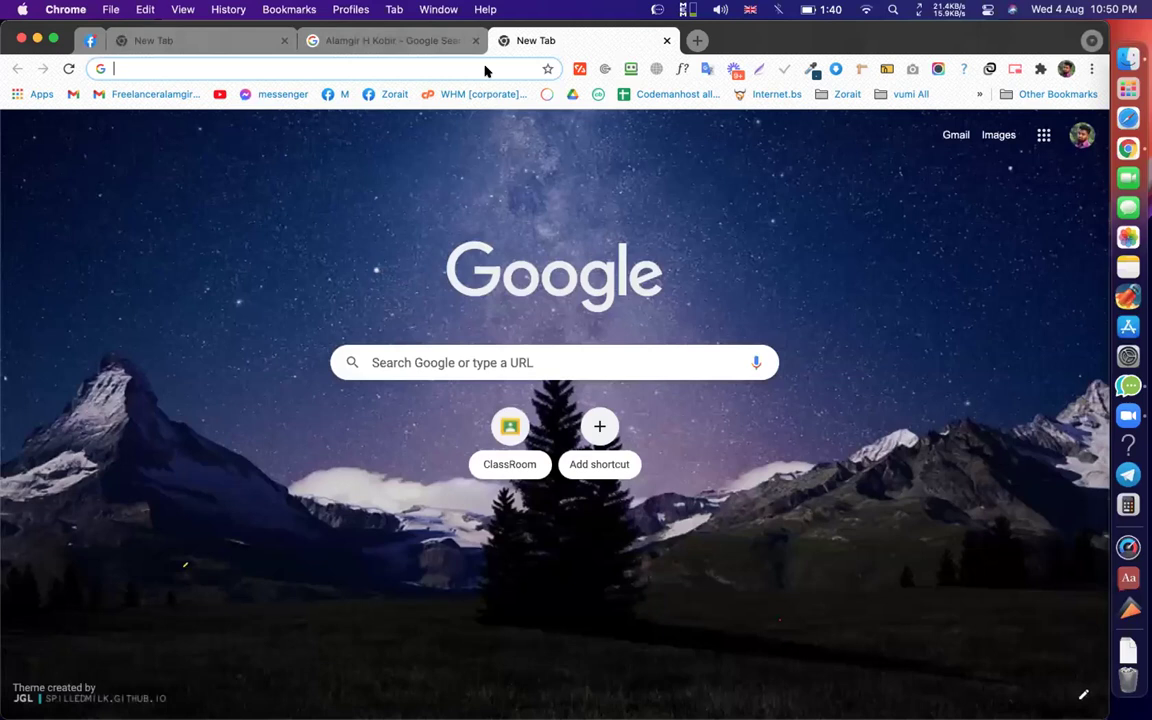
key("super+r")
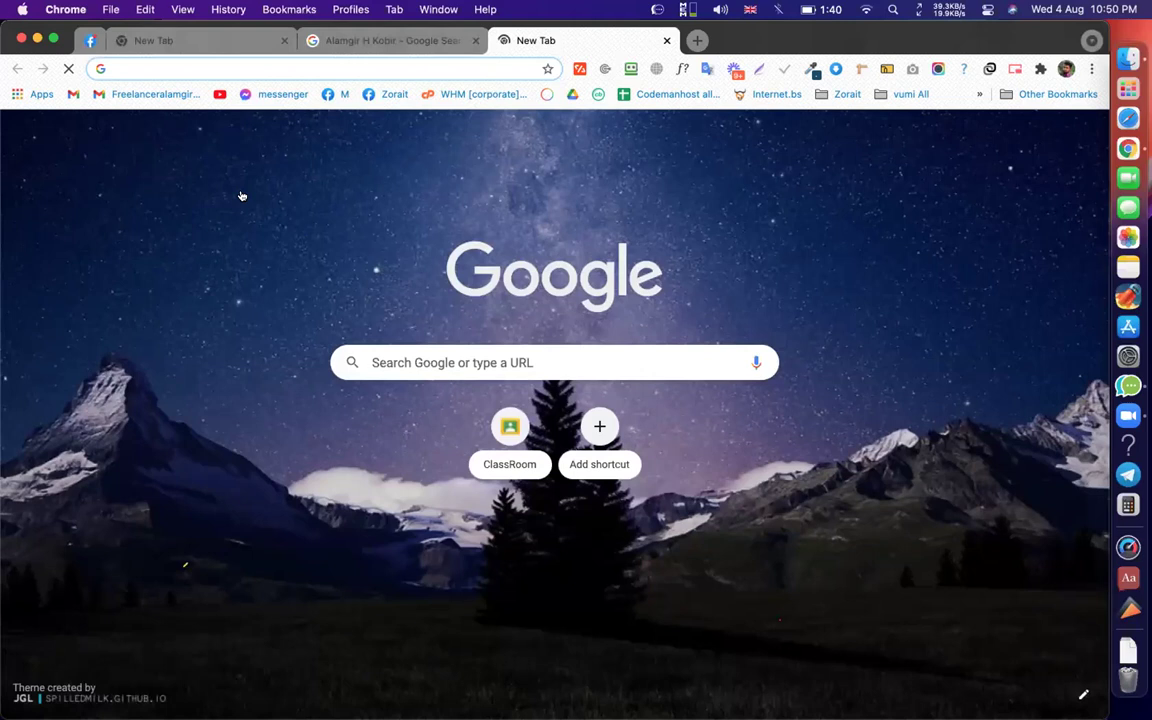
type(".x")
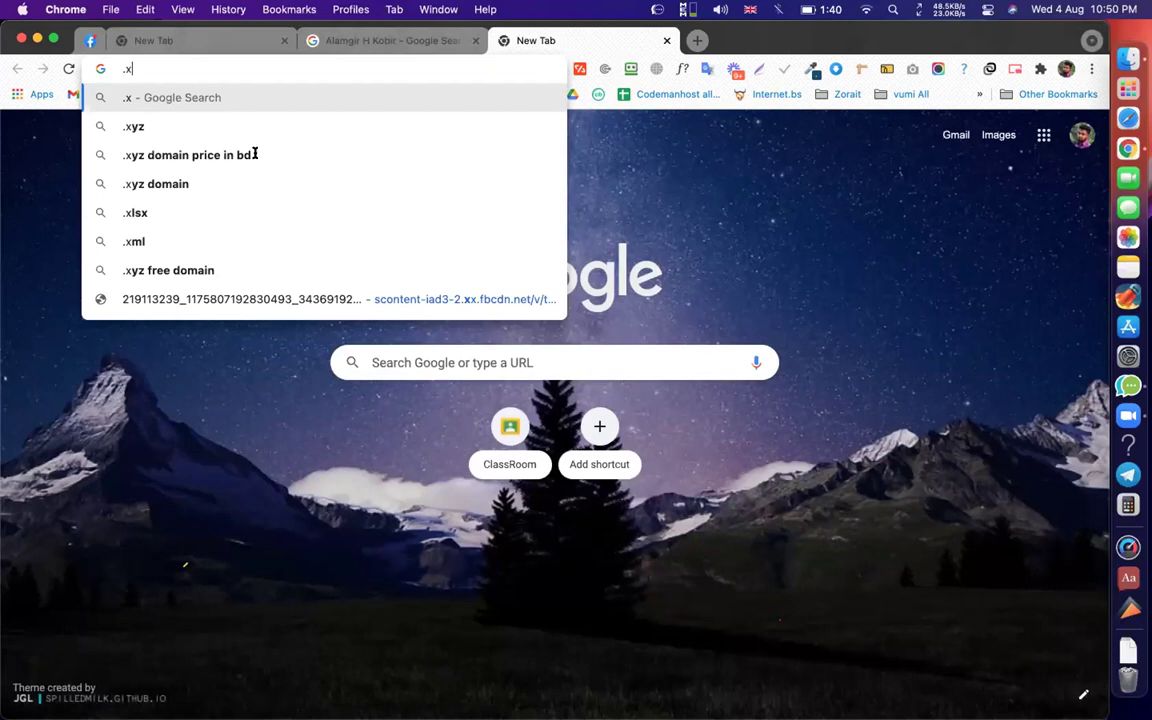
left_click(262, 126)
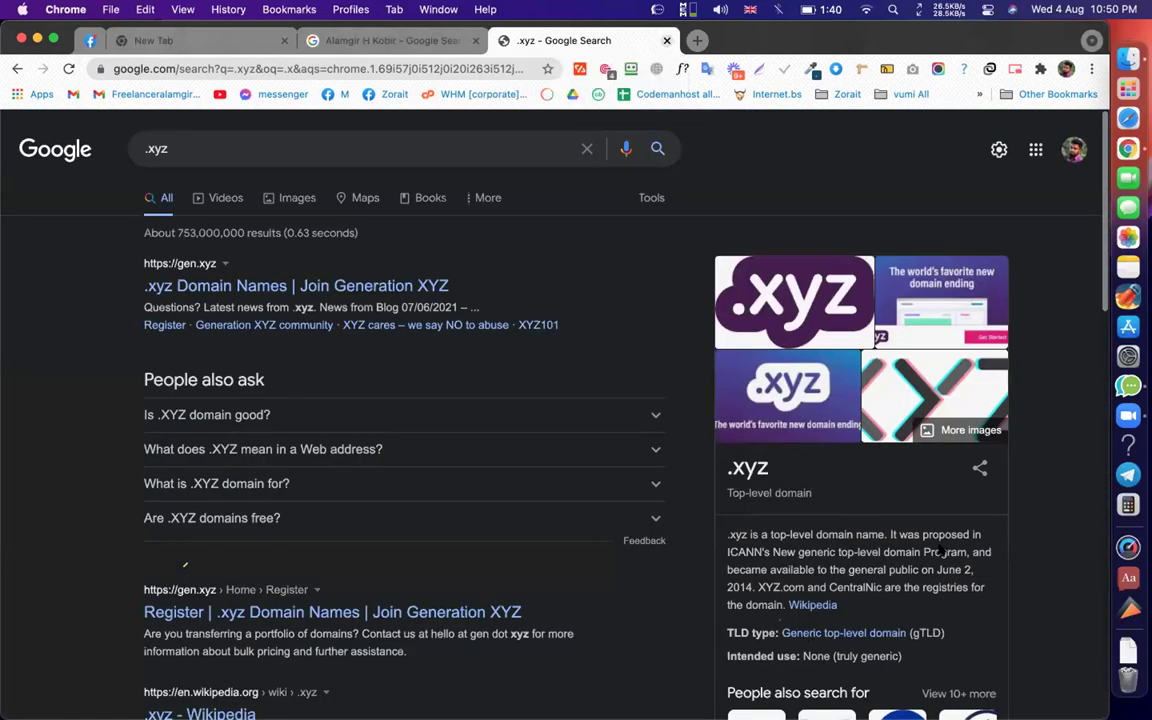
key("super+w")
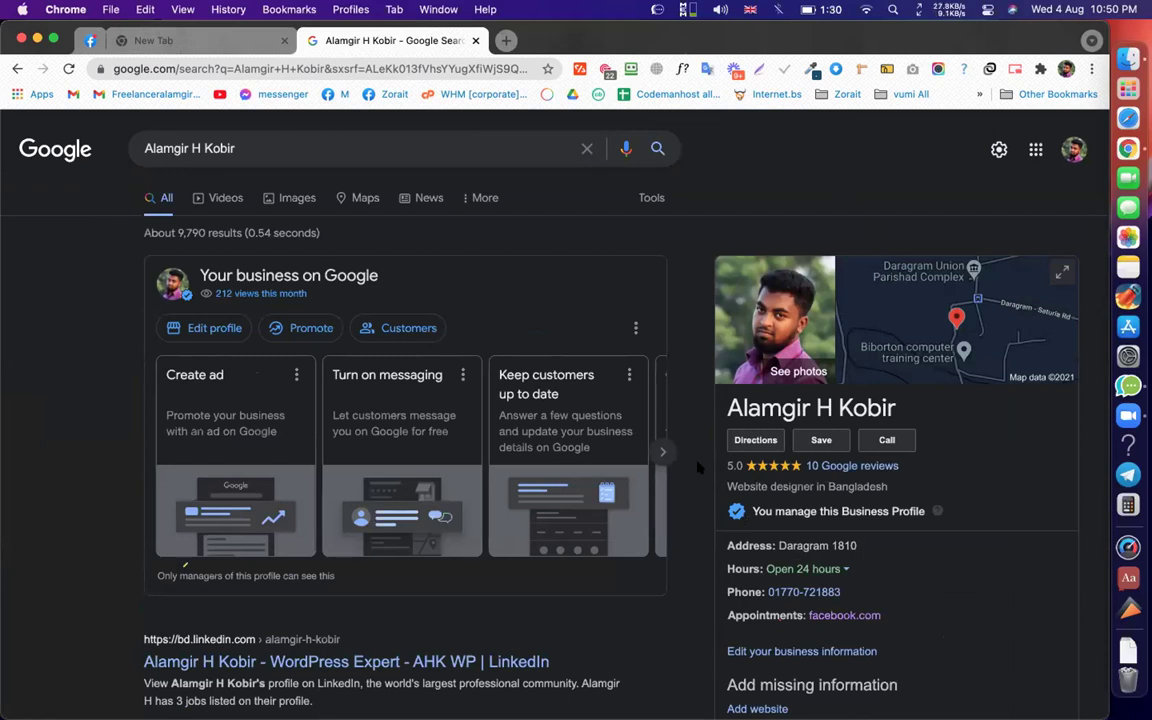
scroll(690, 468, "down", 2)
scroll(699, 468, "down", 1)
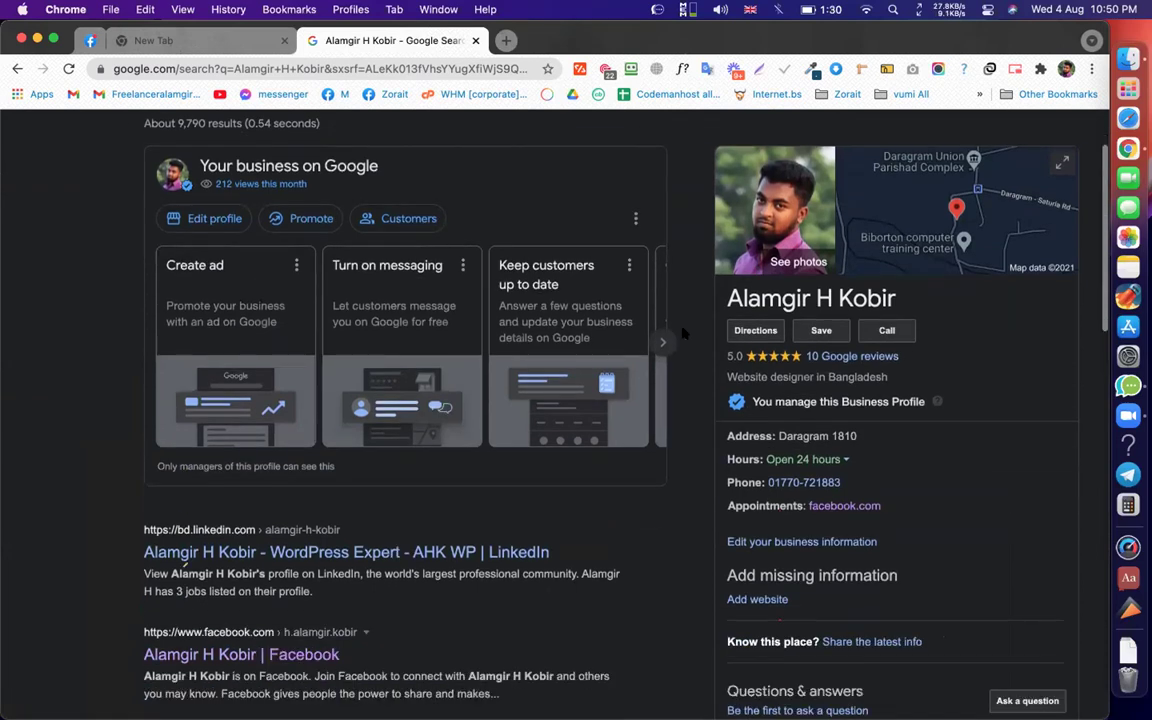
scroll(682, 345, "down", 5)
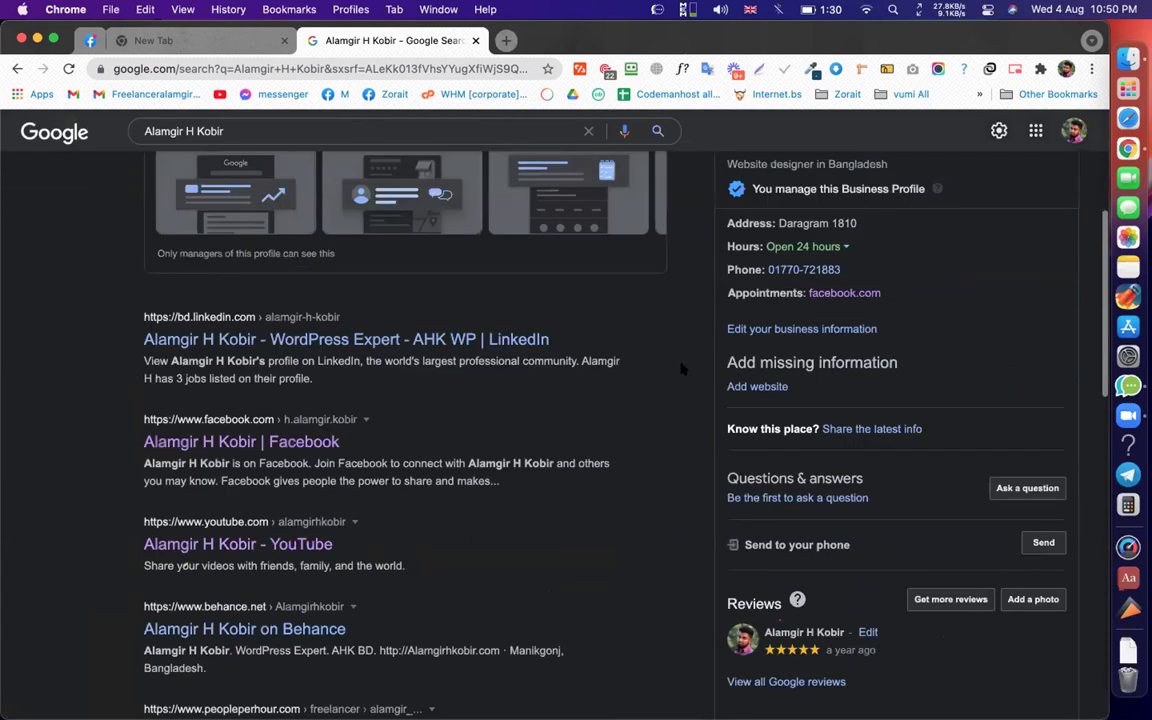
scroll(681, 369, "up", 7)
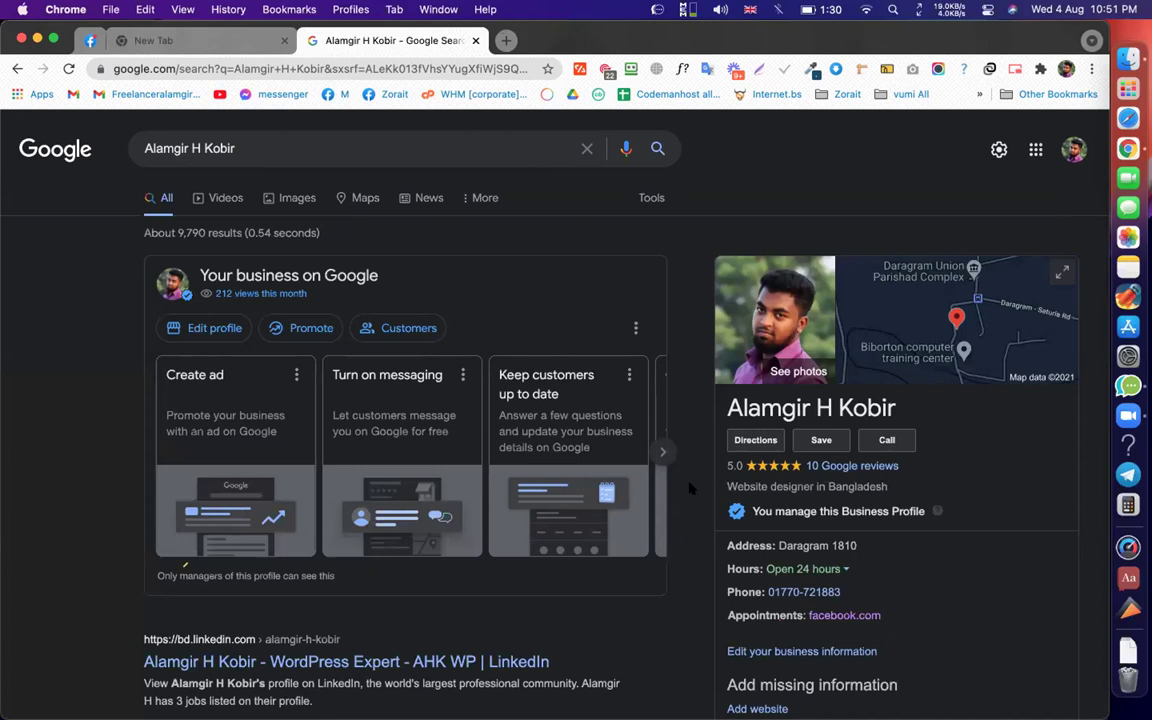
scroll(688, 488, "down", 2)
scroll(688, 406, "up", 2)
scroll(687, 403, "down", 1)
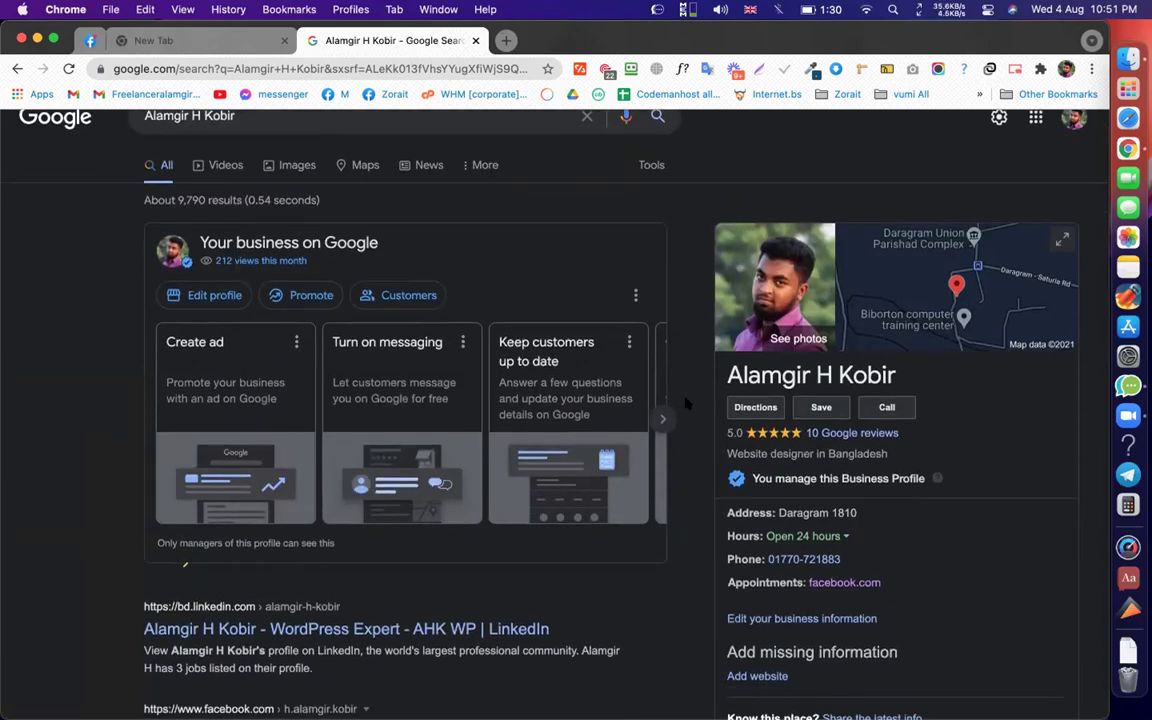
scroll(686, 403, "down", 1)
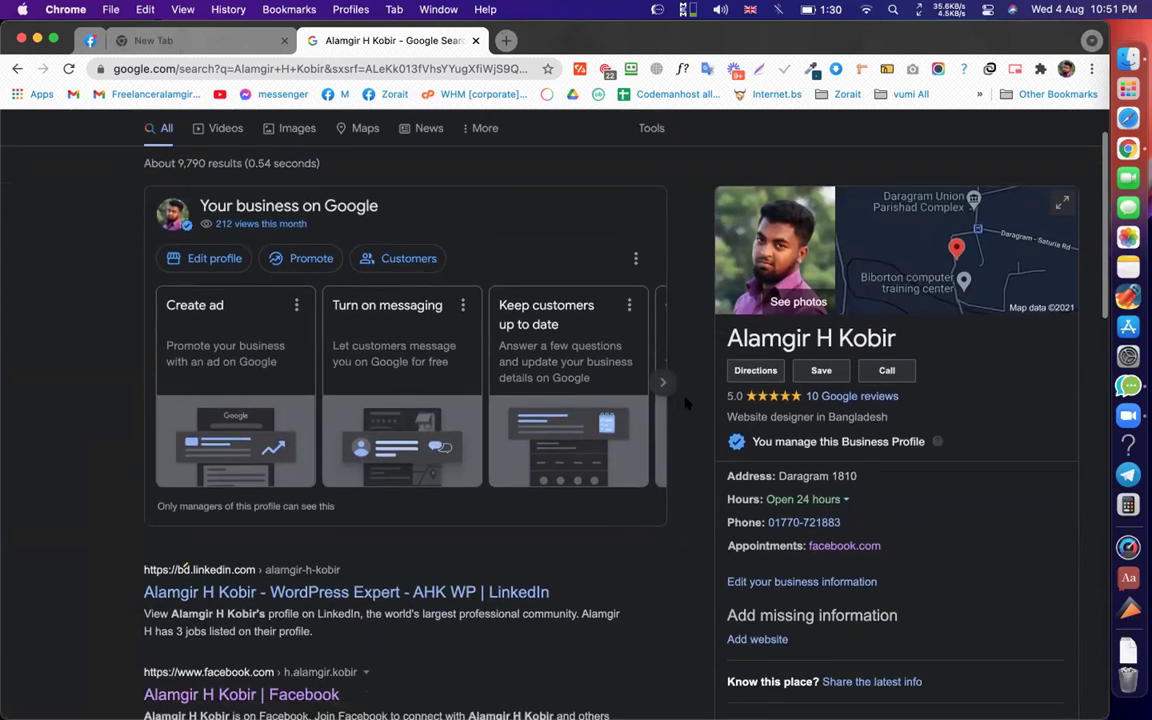
scroll(686, 403, "up", 2)
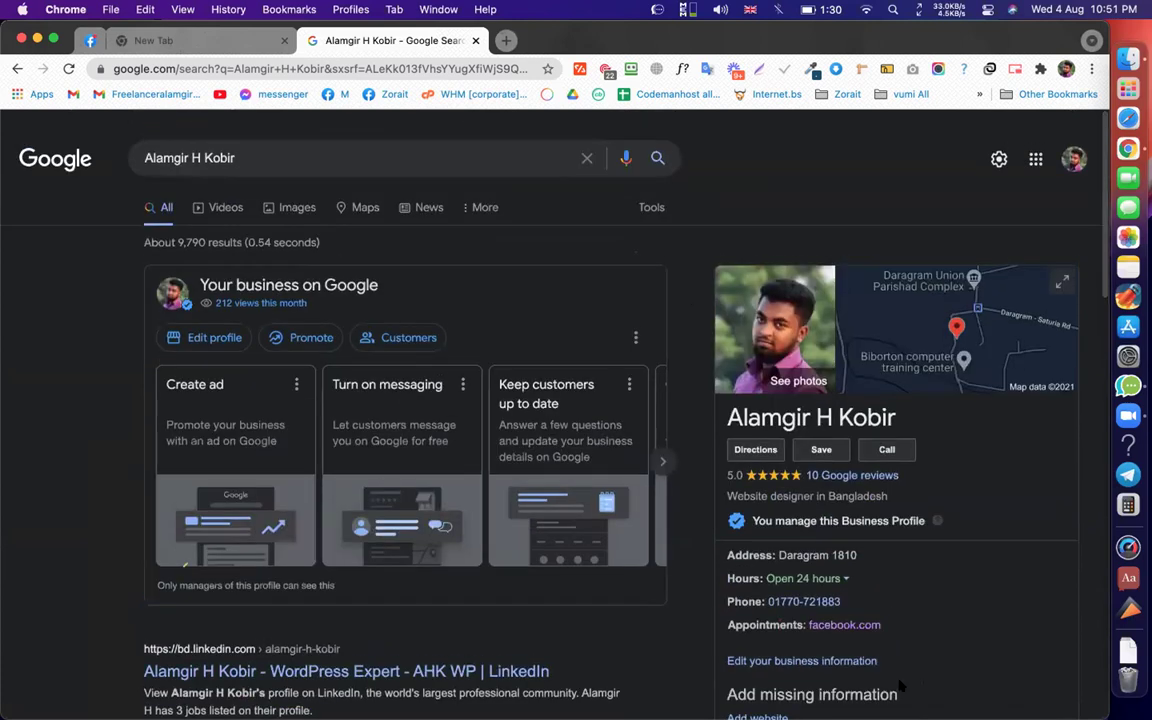
scroll(693, 390, "down", 1)
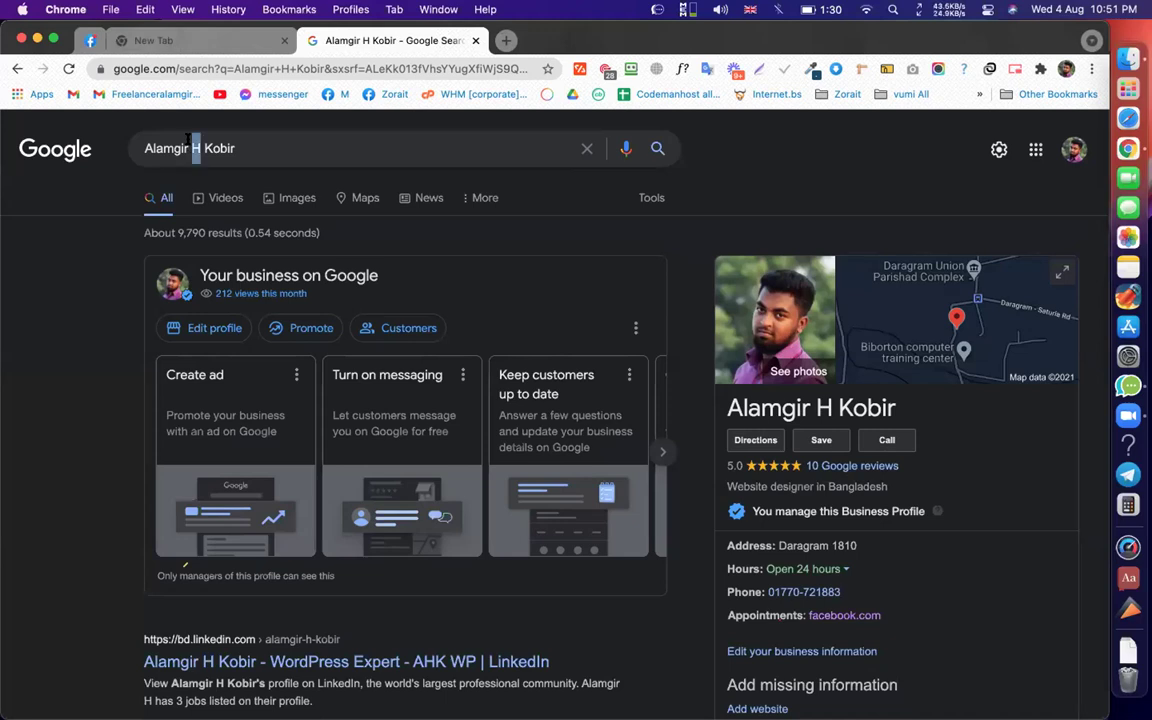
- Rerun the Google search with the owner's name hyphenated and the middle initial removed
left_click(189, 149)
key("BackSpace")
key("BackSpace")
type("-")
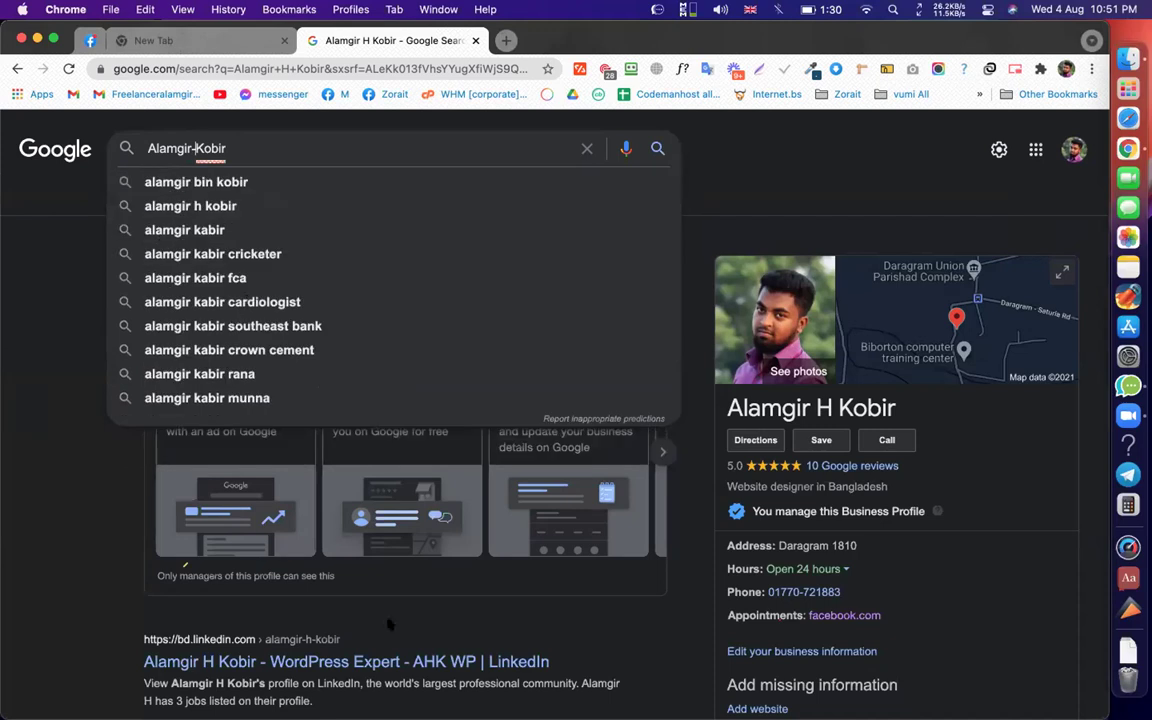
key("Return")
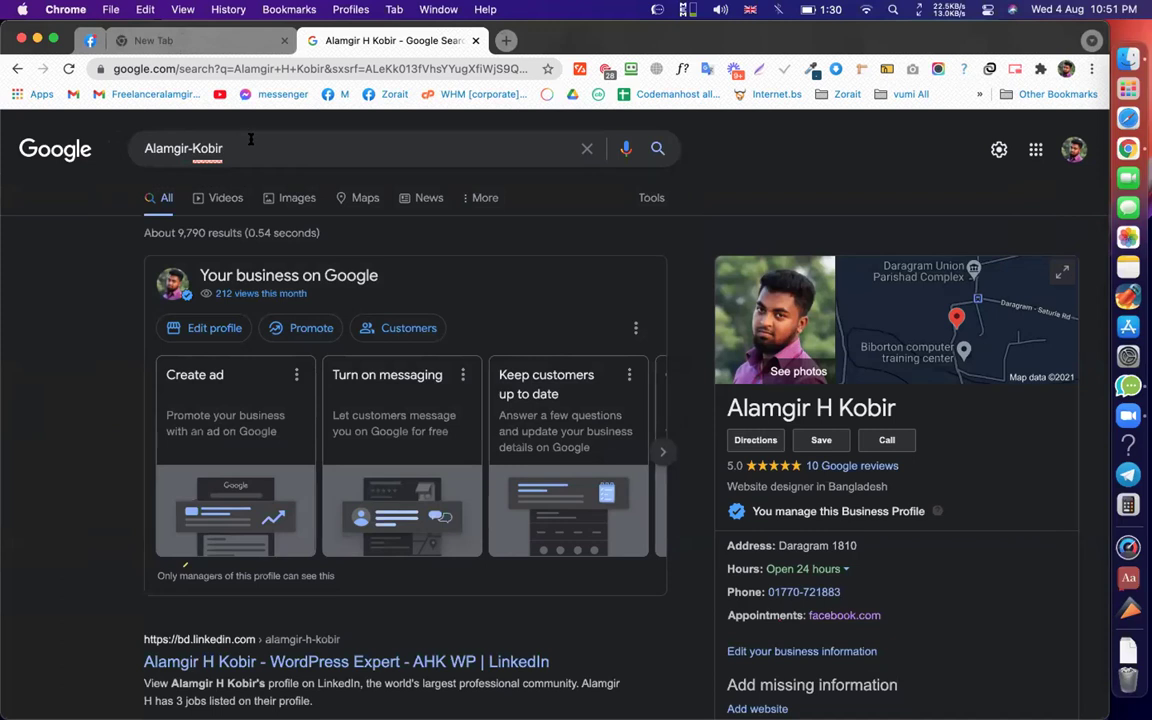
- Return to the Google query box and dismiss the search suggestions
key("slash")
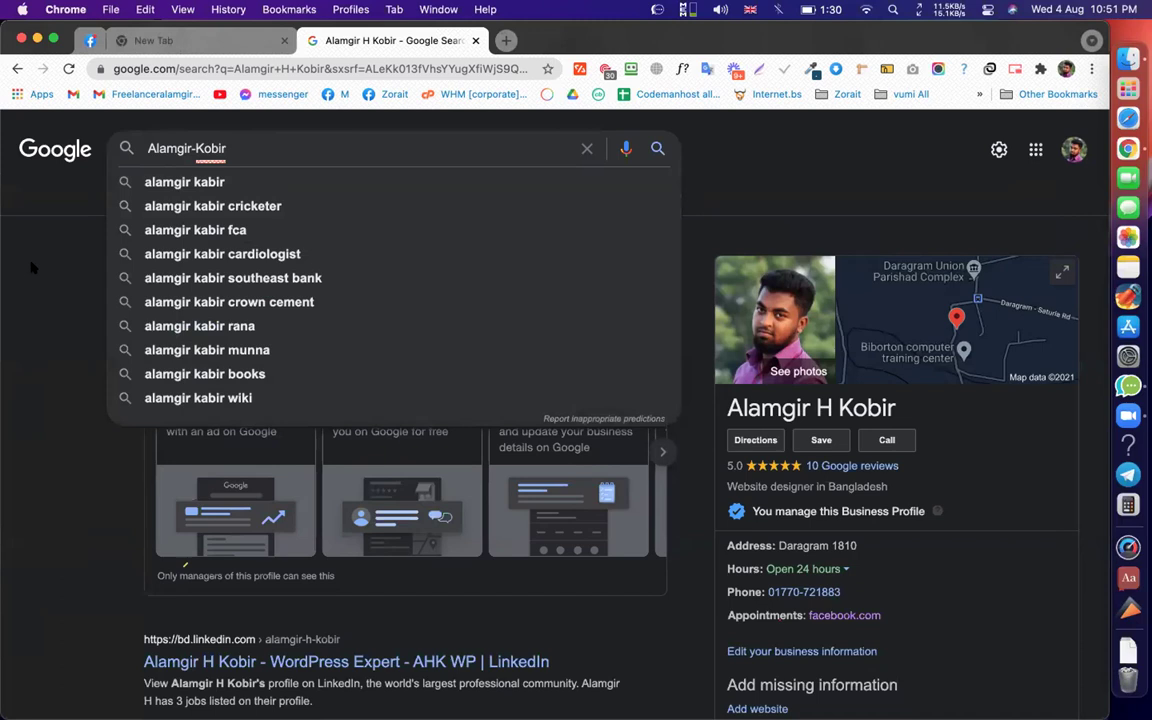
left_click(33, 267)
left_click(283, 141)
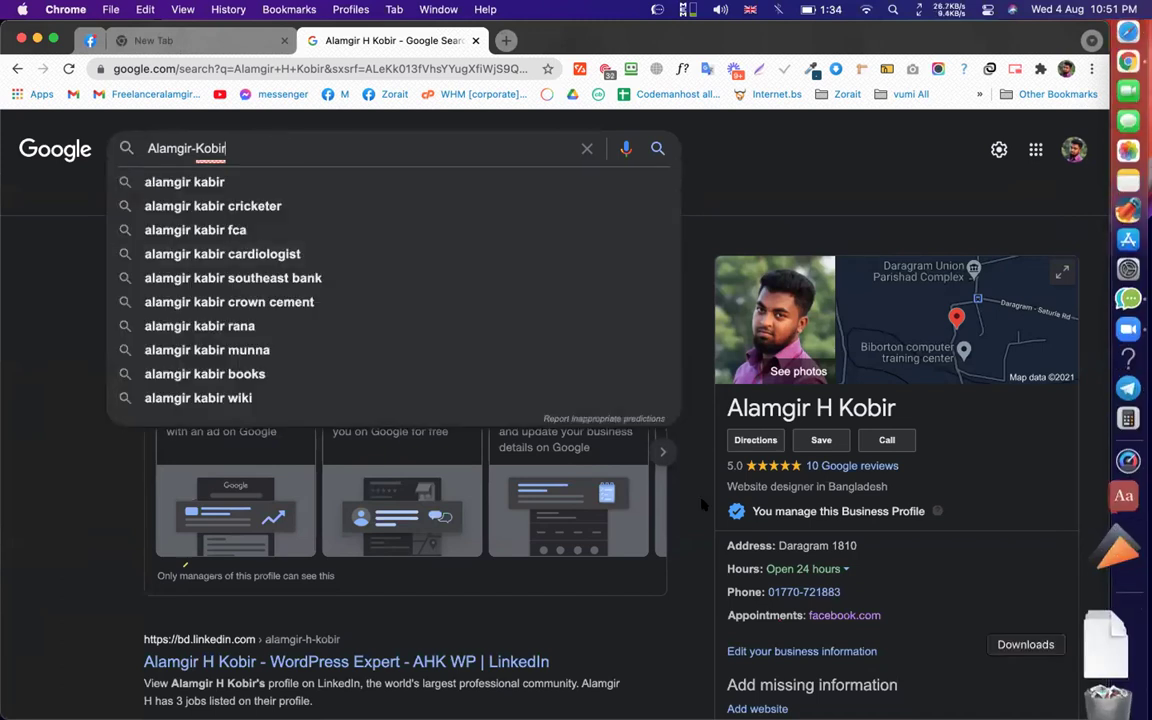
left_click(713, 191)
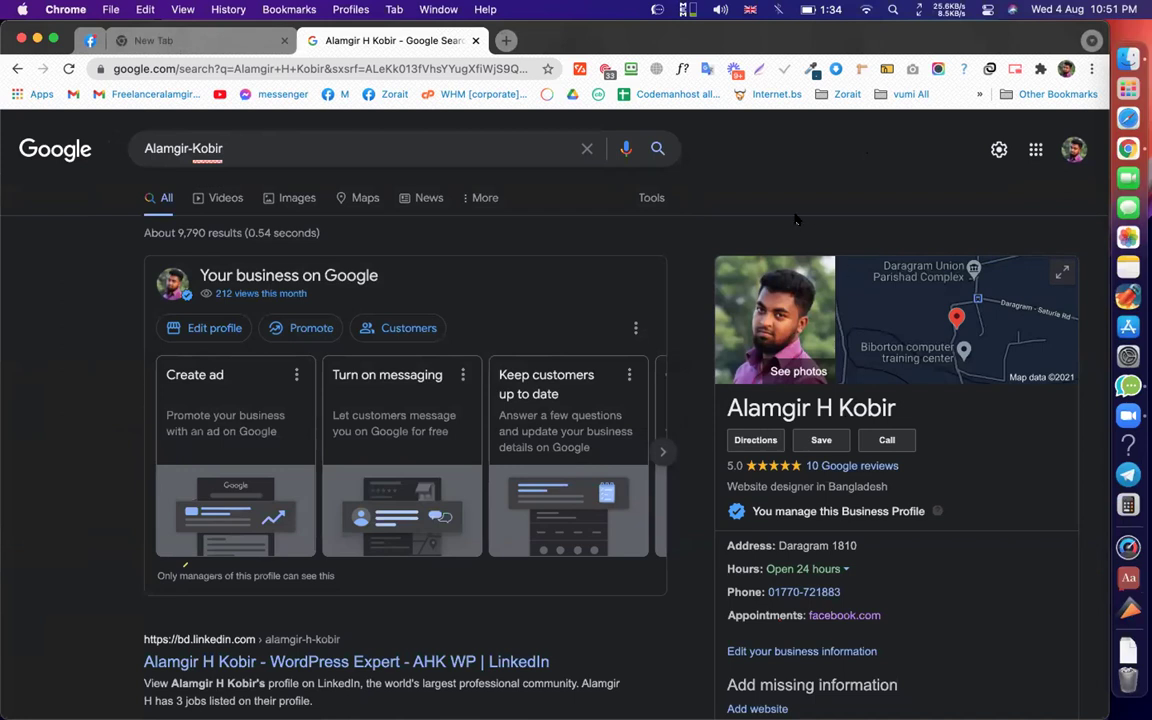
left_click(456, 66)
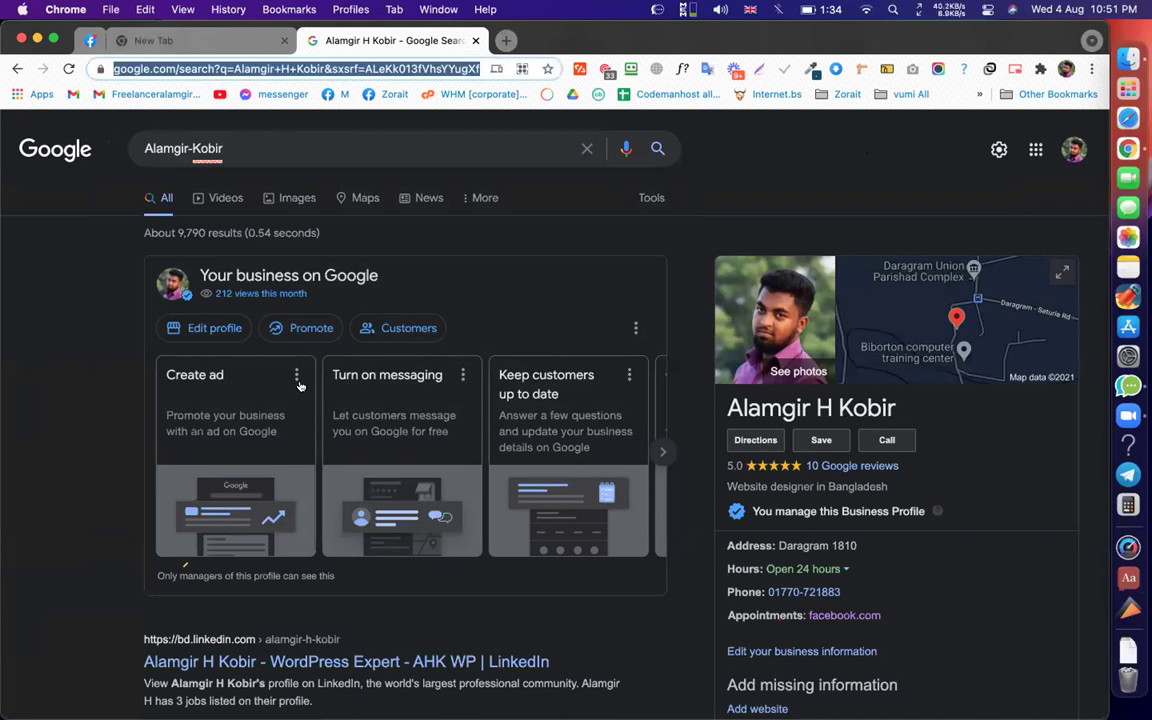
scroll(312, 386, "down", 3)
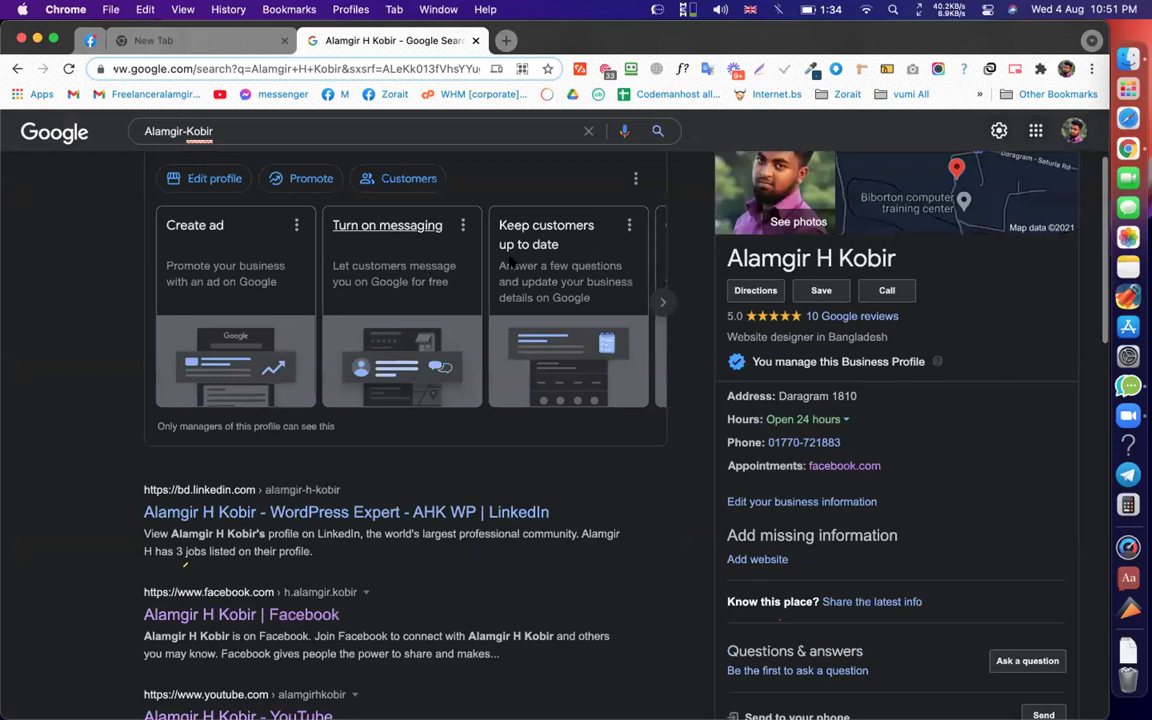
scroll(510, 262, "up", 3)
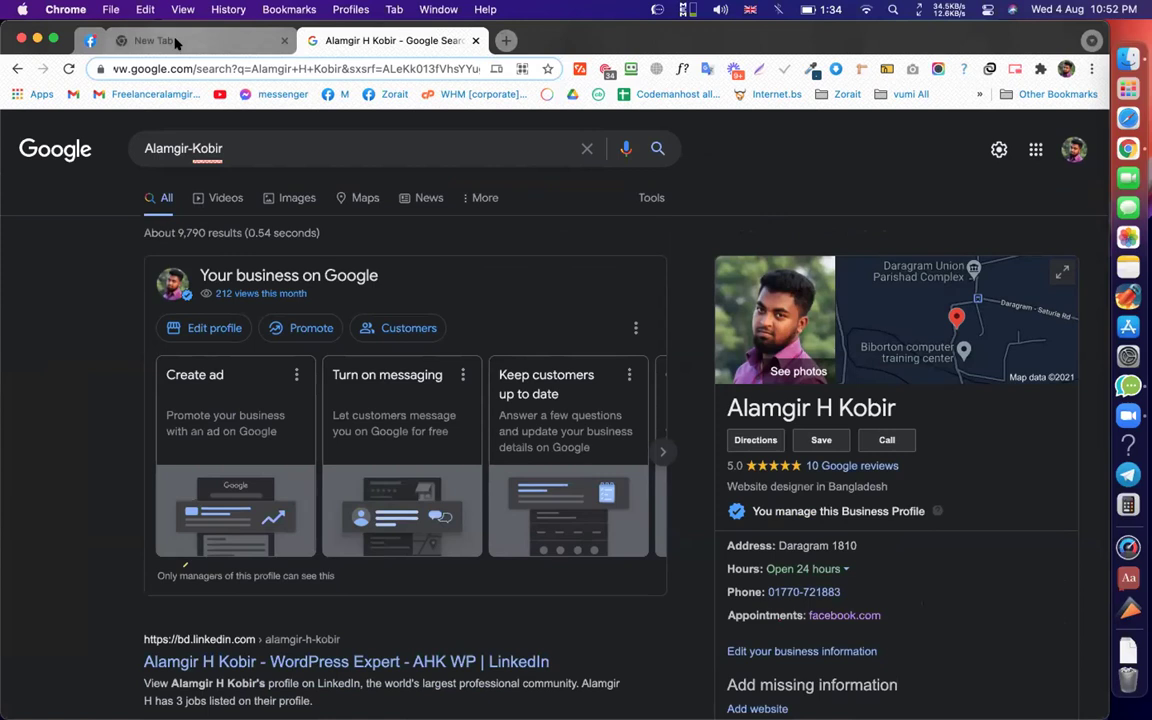
left_click(355, 41)
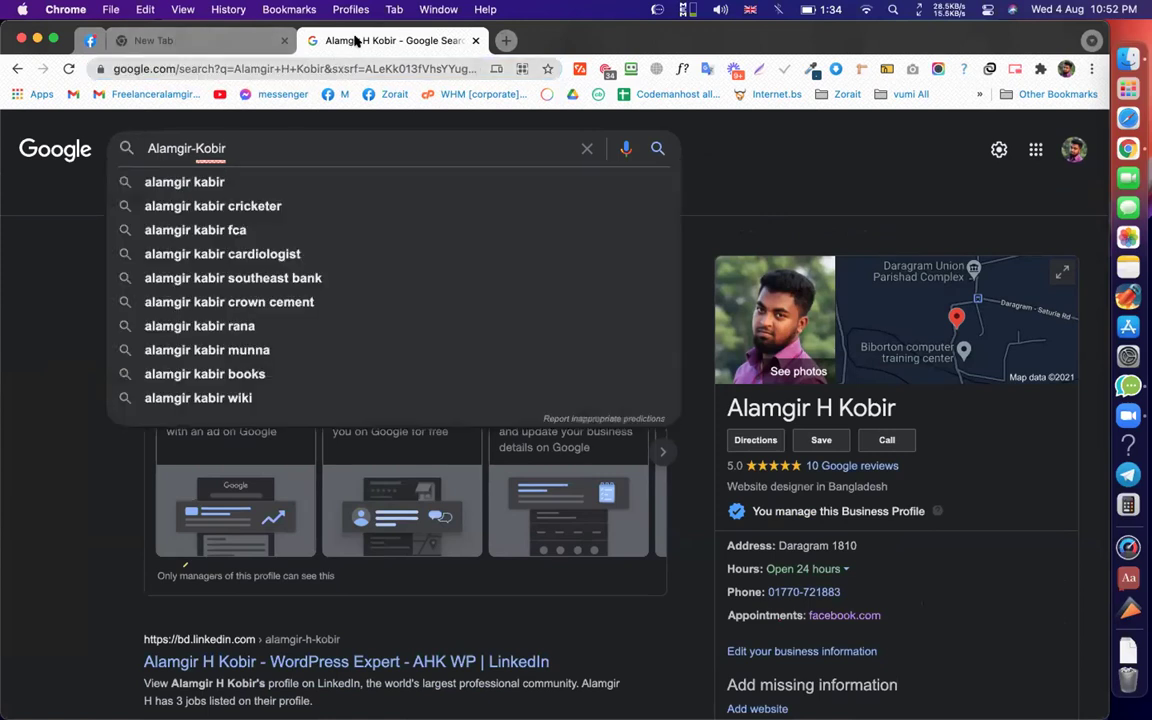
left_click(106, 281)
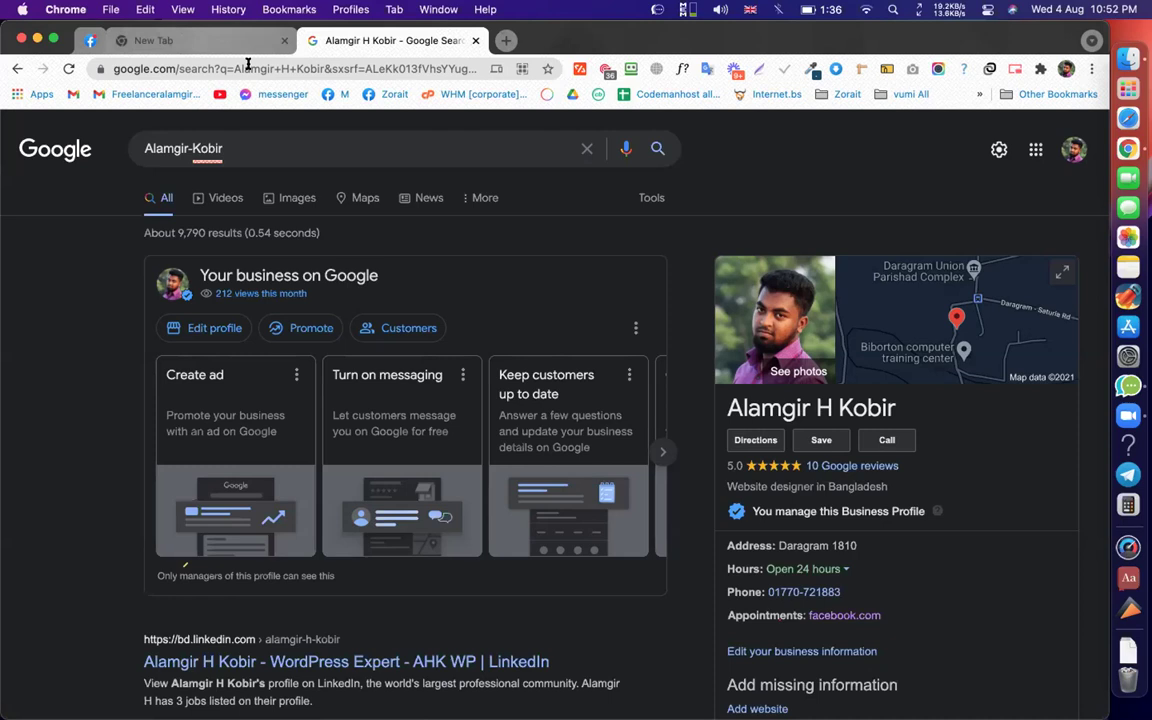
key("ctrl+shift+Tab")
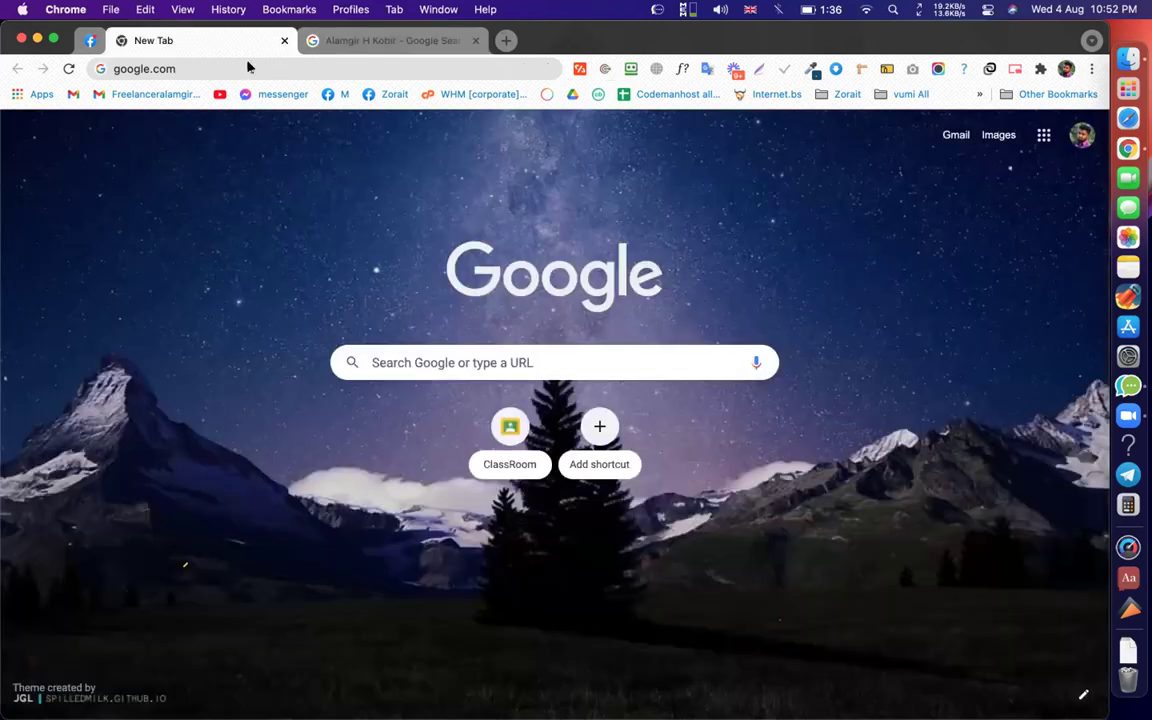
left_click(249, 66)
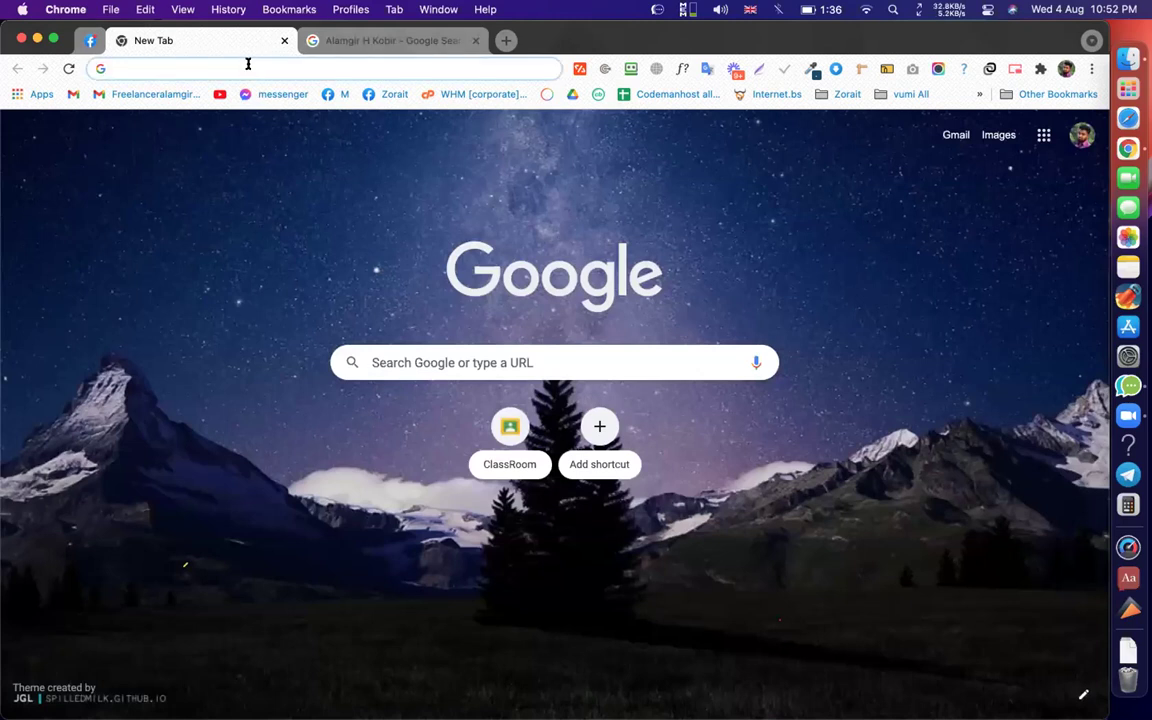
type(".dev")
key("Escape")
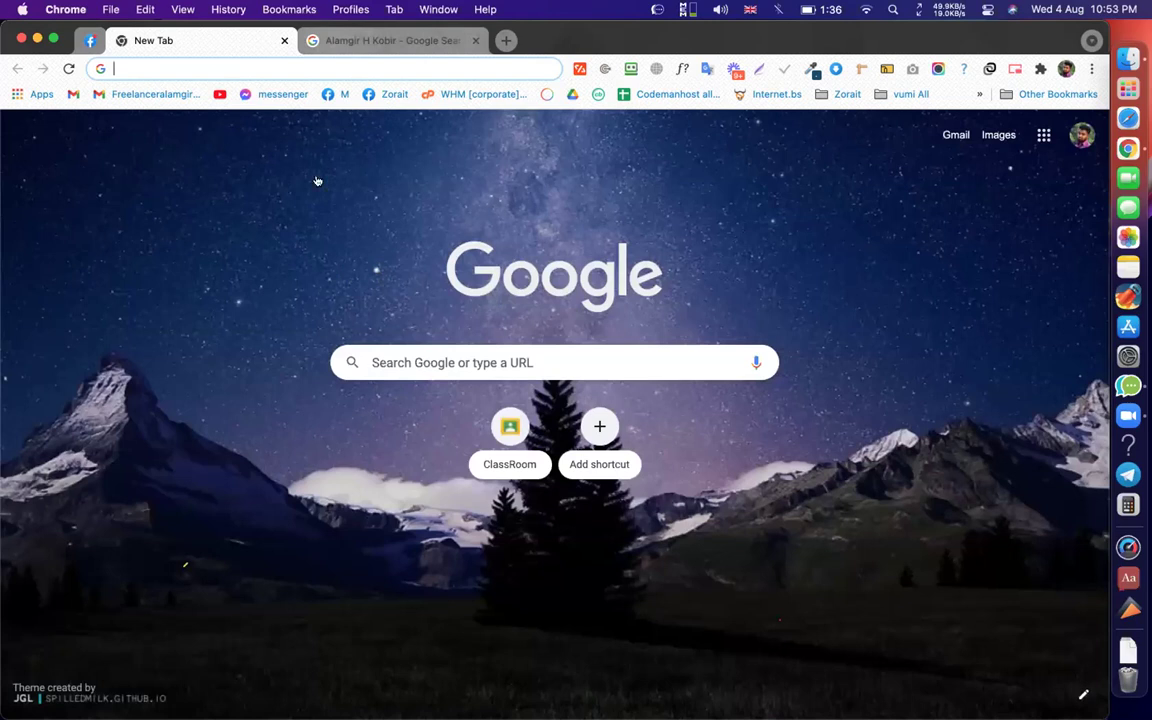
left_click(326, 40)
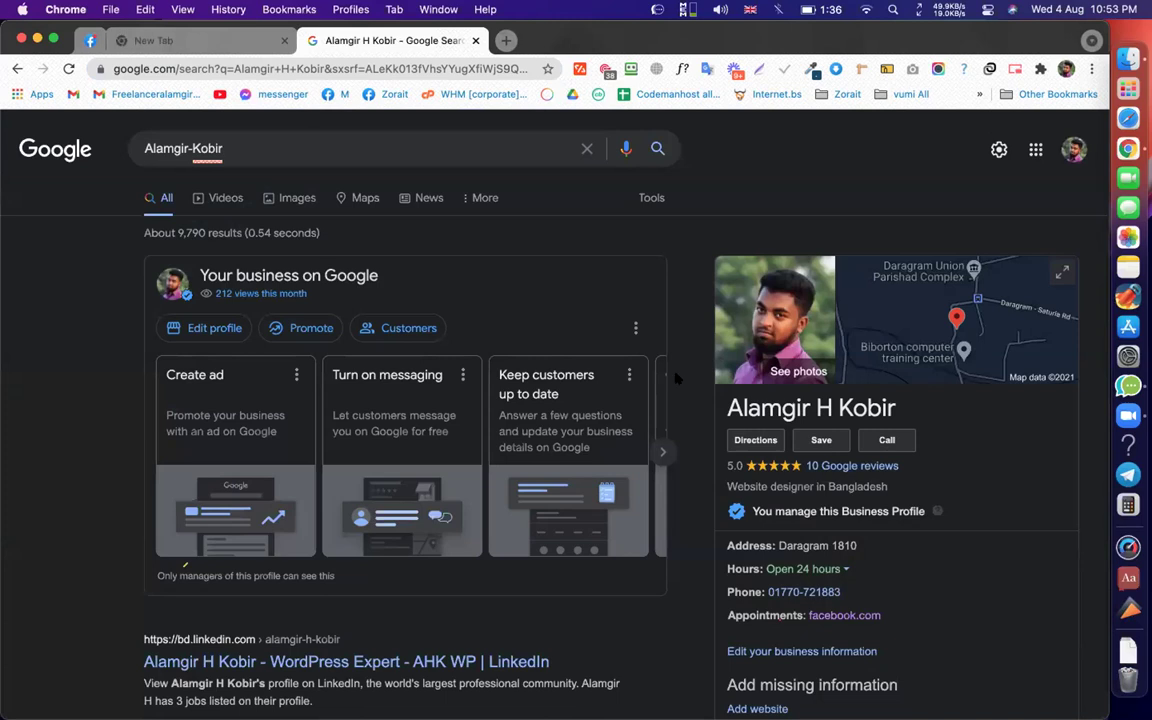
left_click_drag(676, 352, 683, 340)
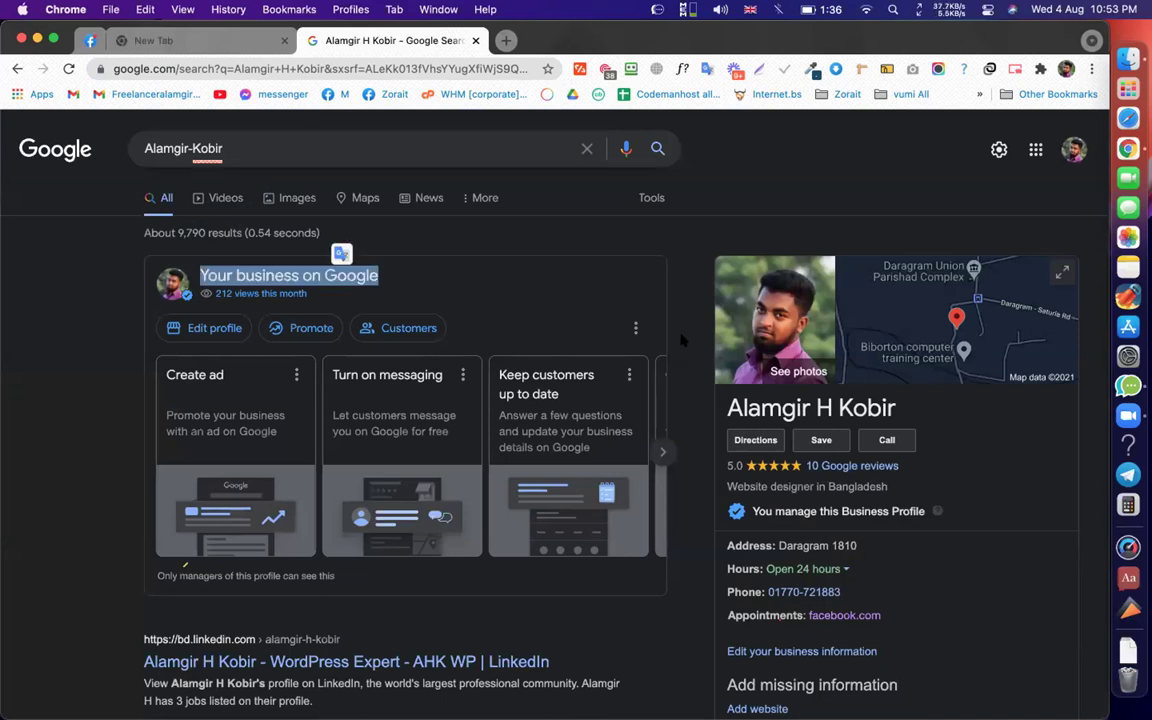
left_click(681, 341)
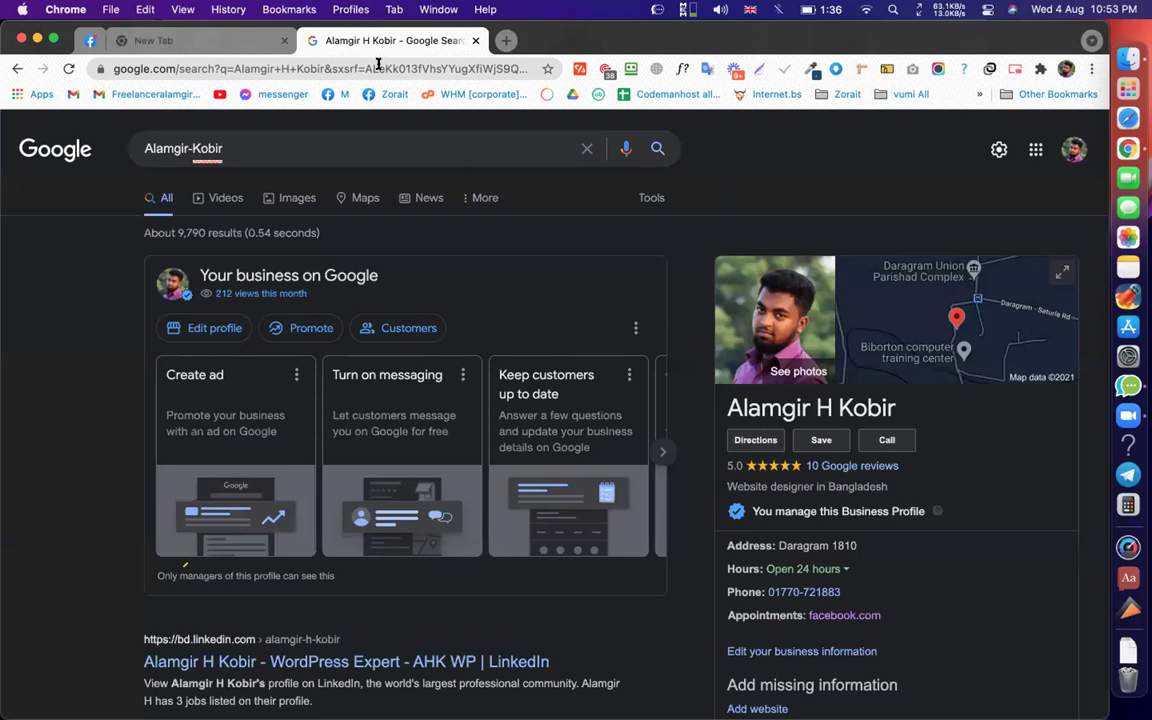
- Open the internet.bs website in Chrome
left_click(378, 68)
type("in")
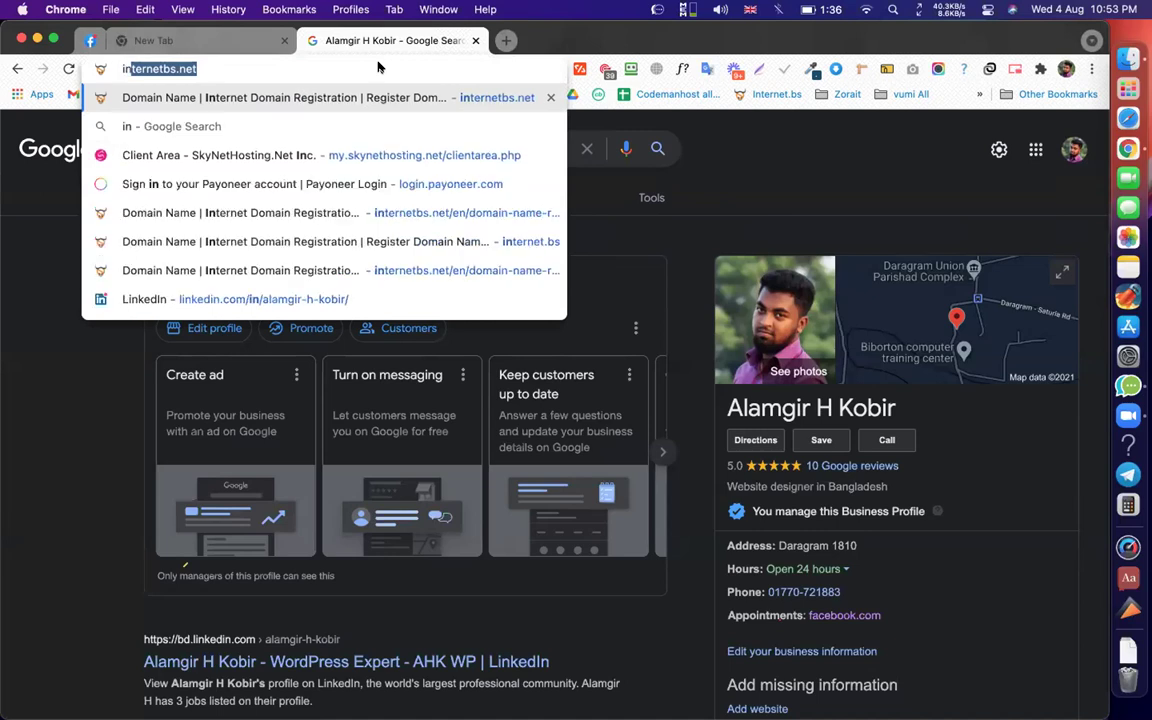
type("ter")
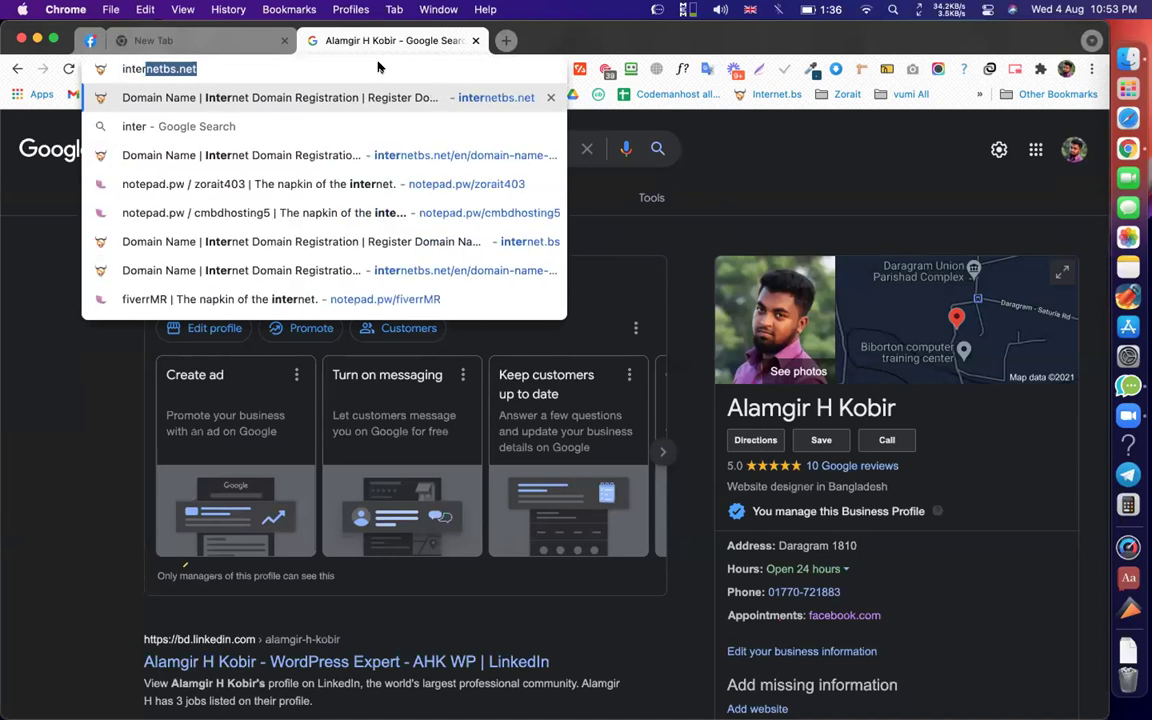
type("net.bs")
key("Return")
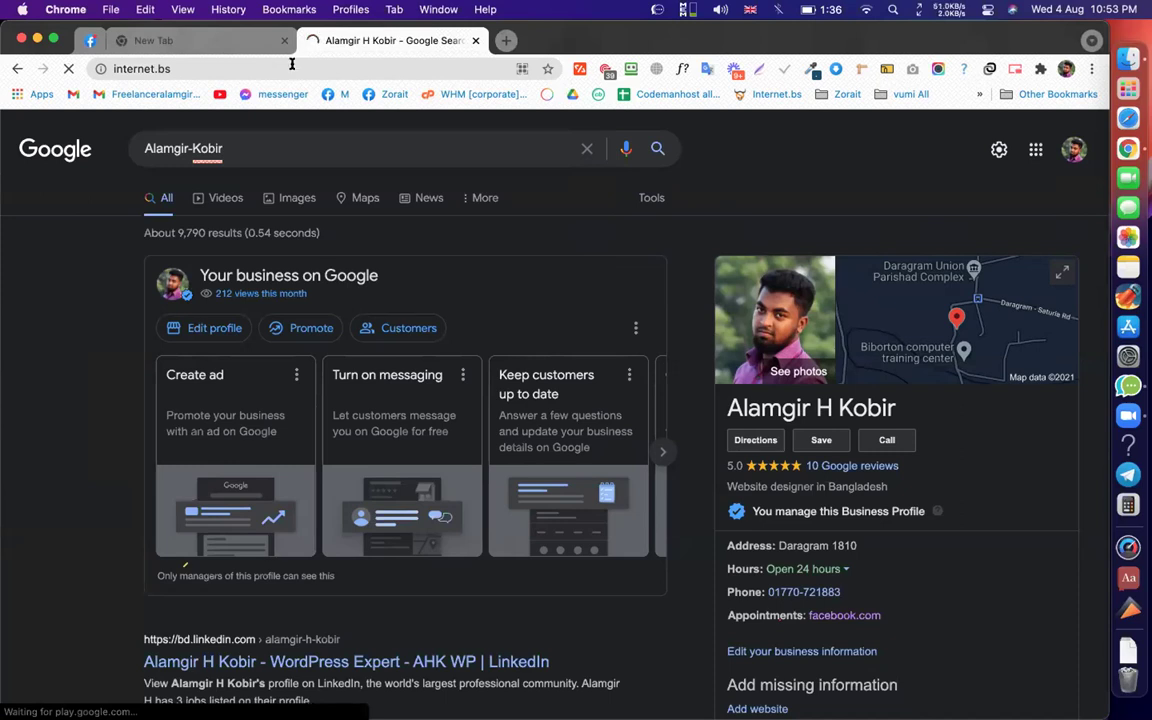
key("super+l")
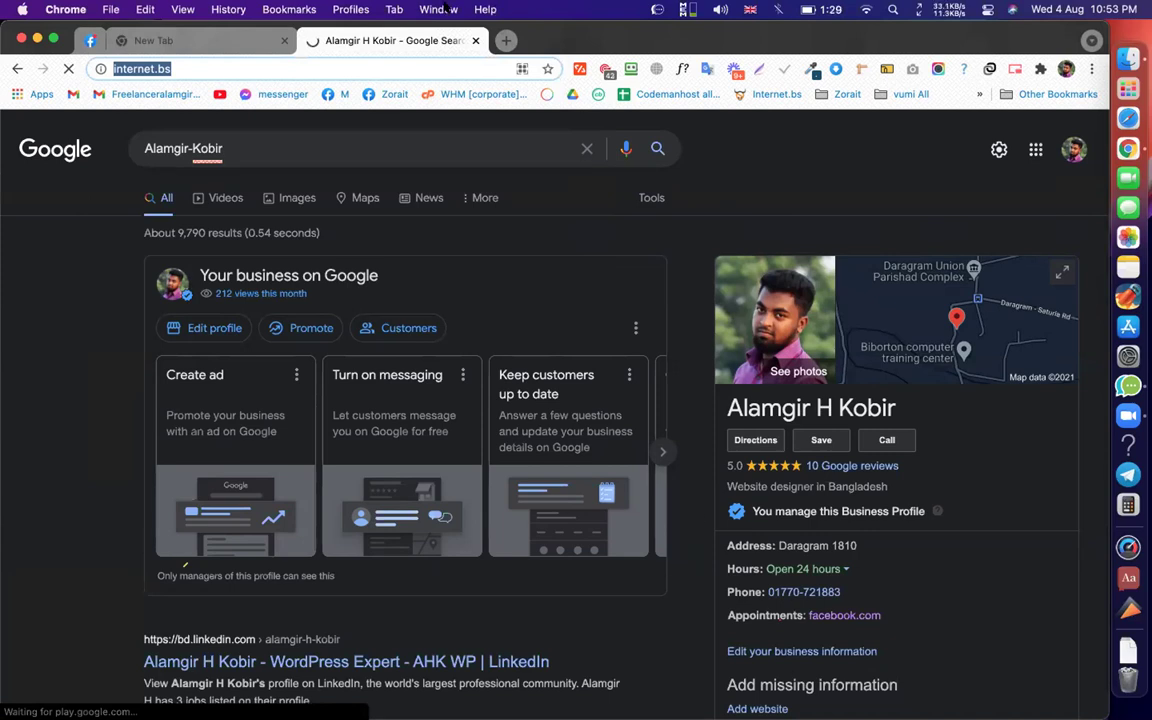
left_click(365, 40)
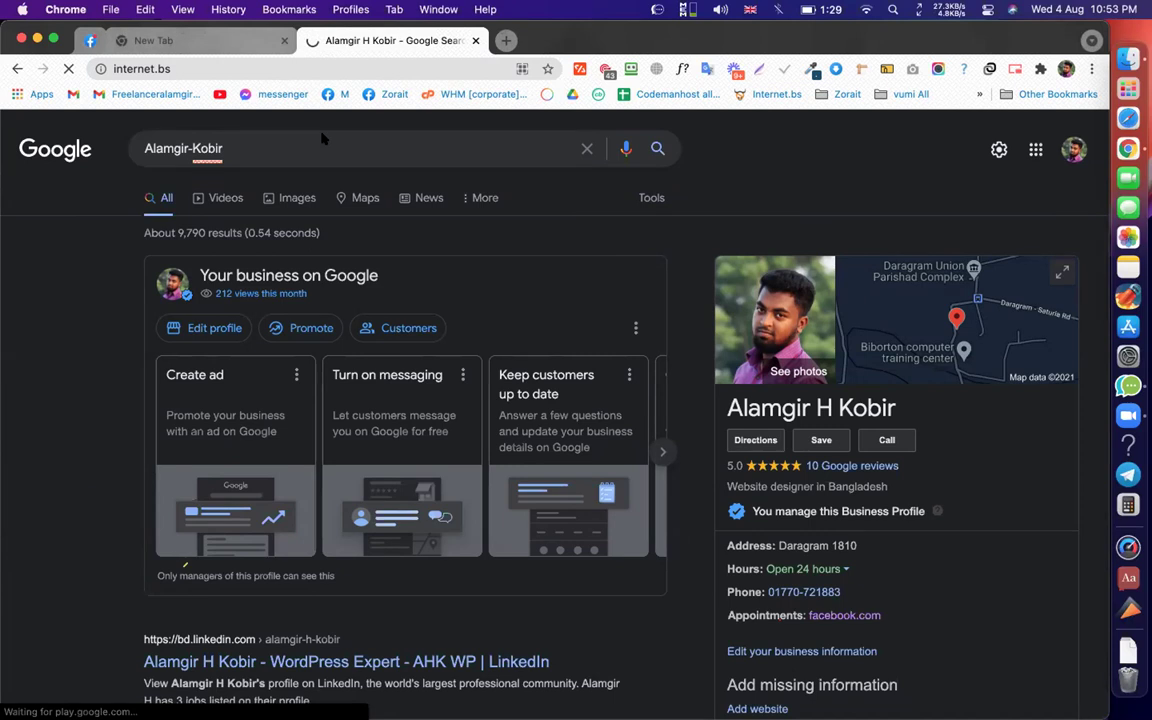
- Load notepad.pw in the blank tab, then settle on the unreachable internetbs.net tab
key("ctrl+shift+Tab")
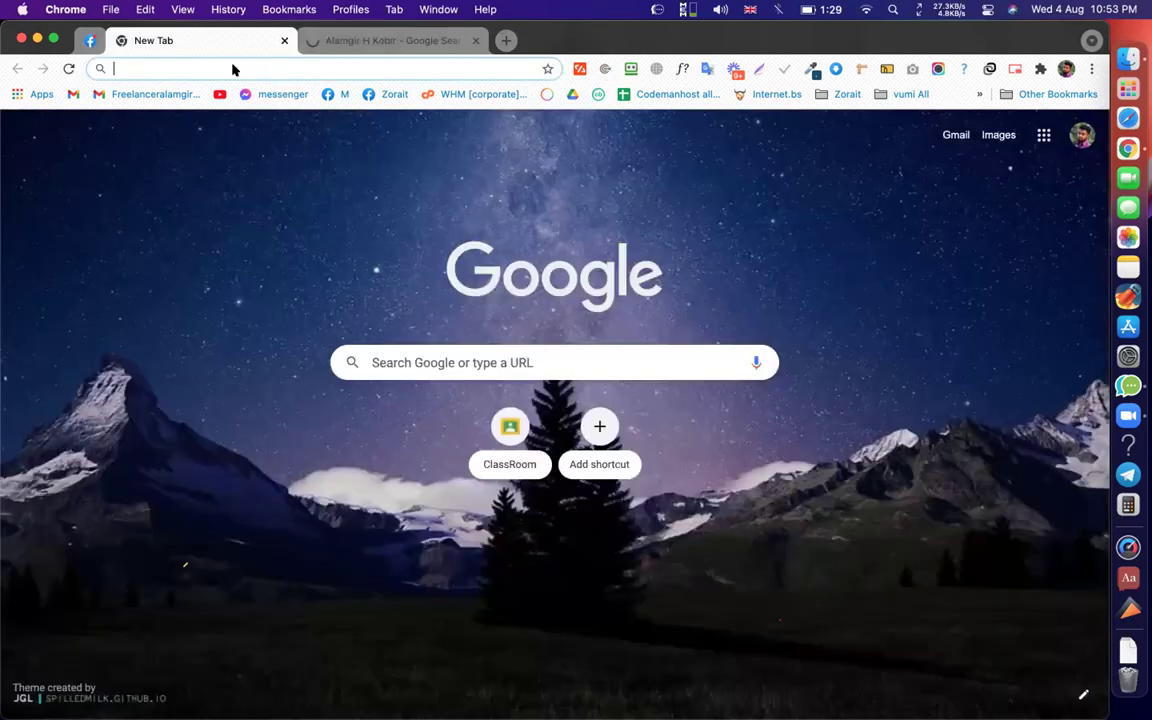
type("note")
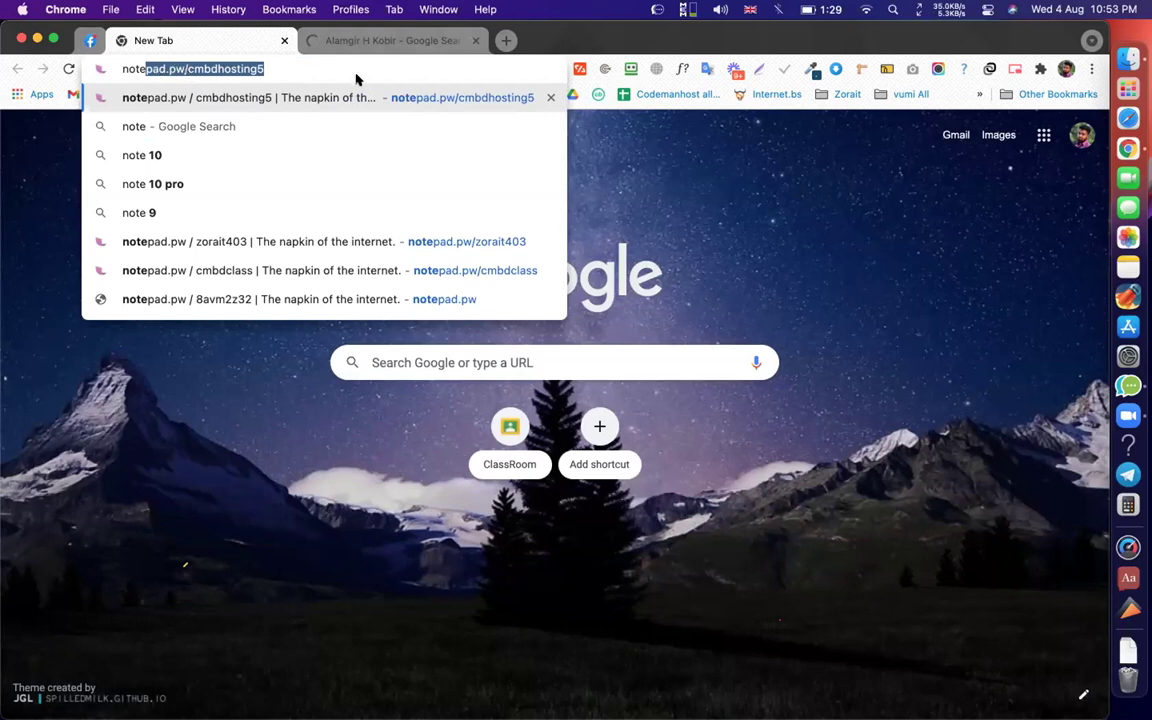
type("pad.pw/")
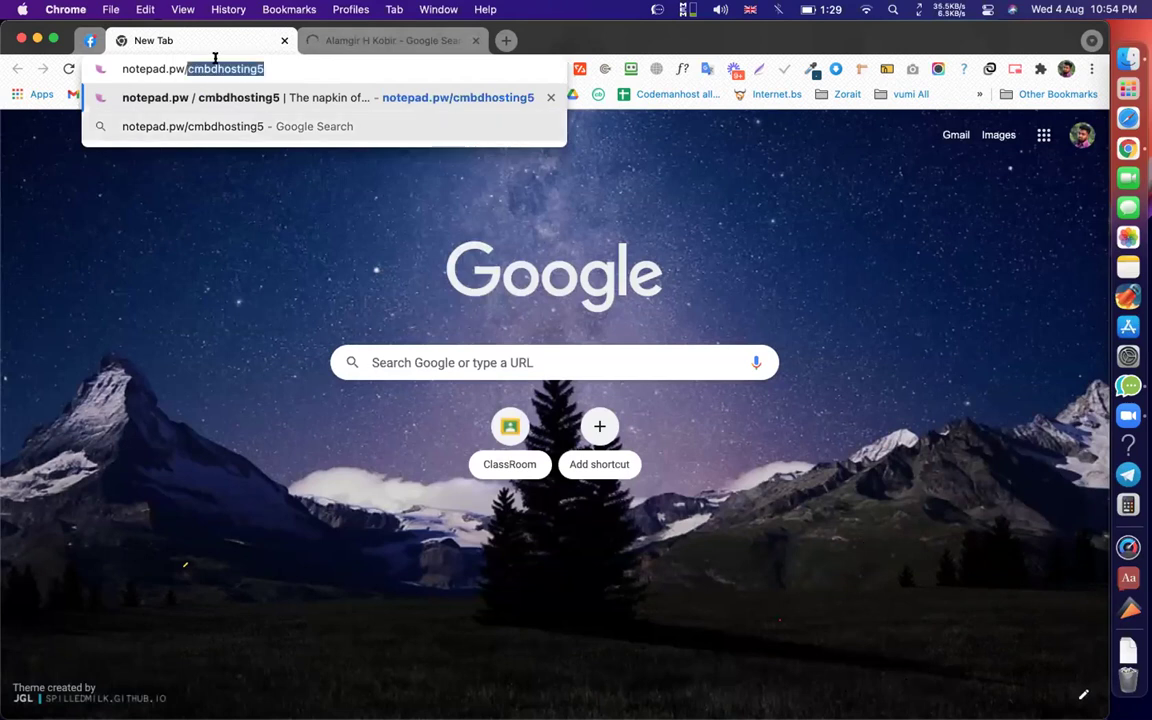
key("Escape")
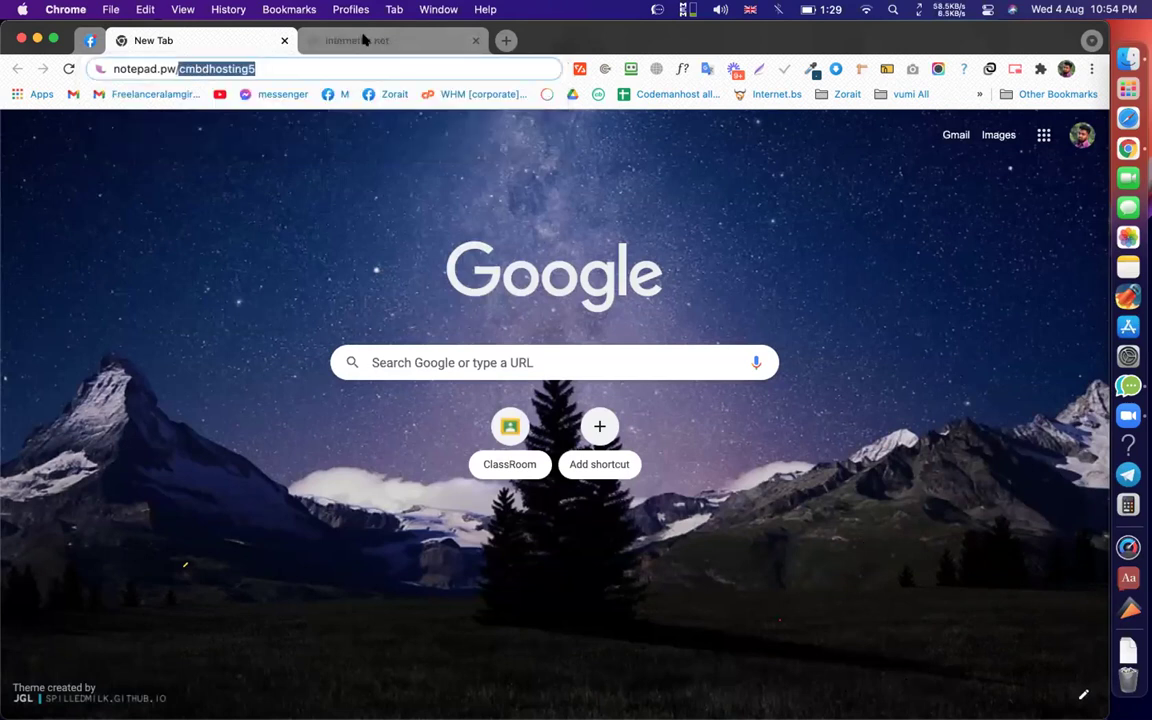
key("Delete")
key("Return")
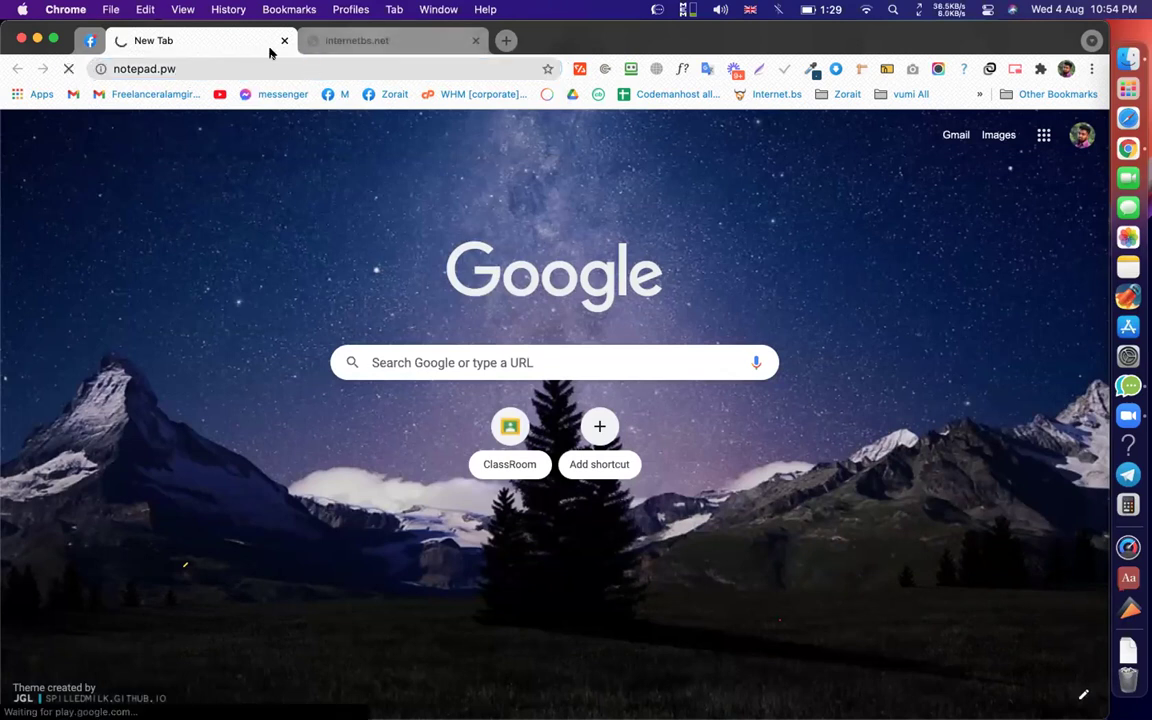
key("ctrl+Tab")
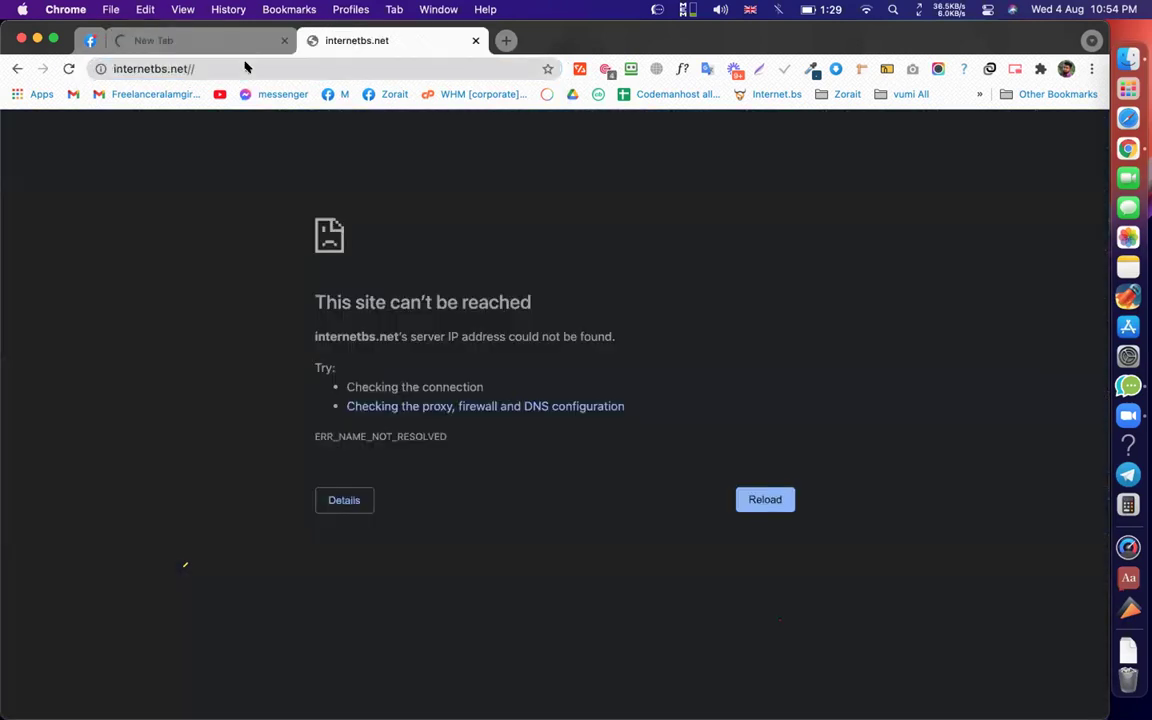
left_click(229, 40)
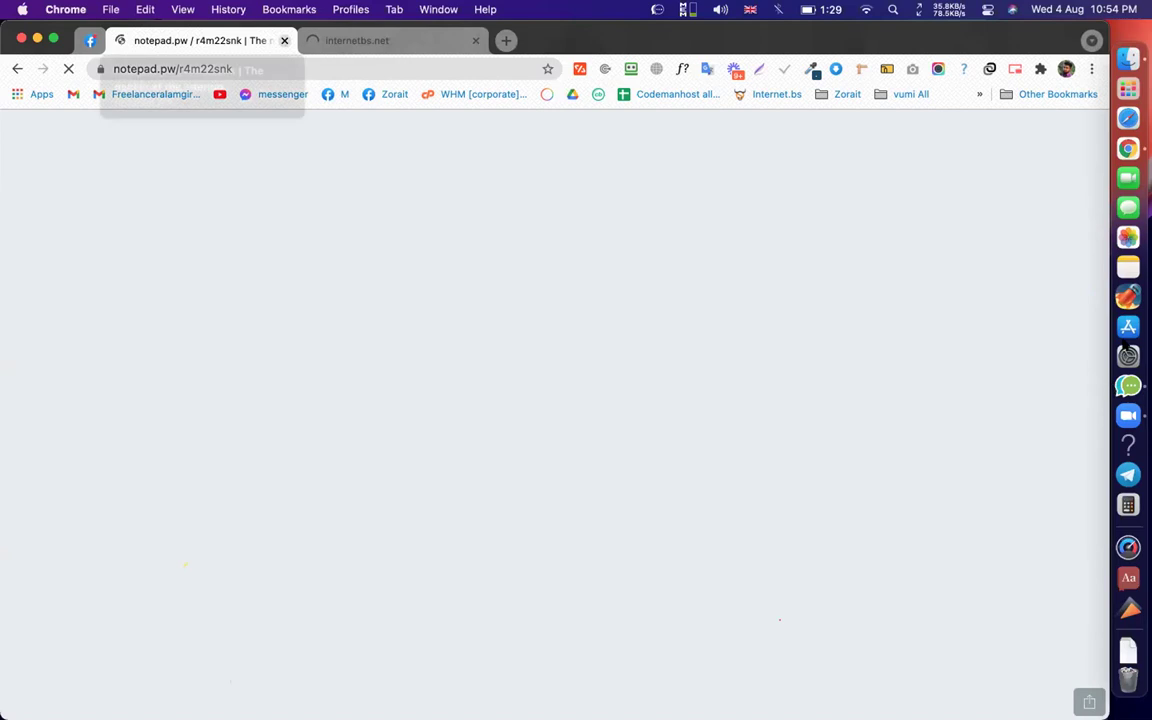
key("ctrl+Tab")
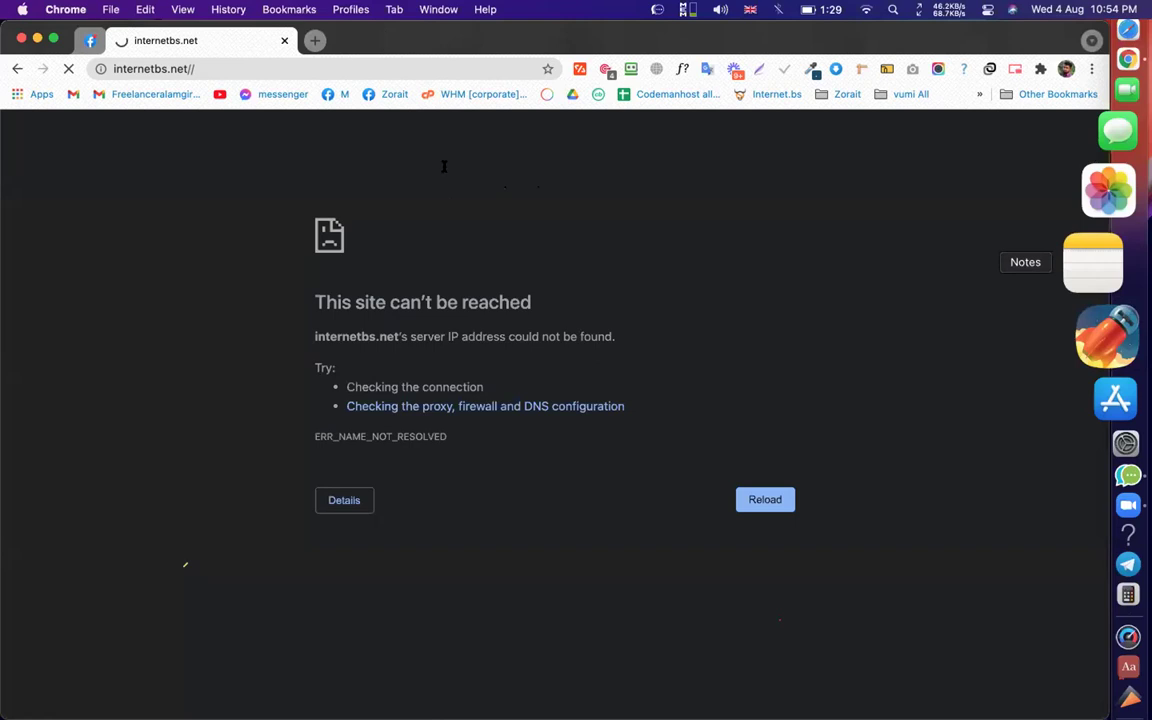
left_click(1093, 262)
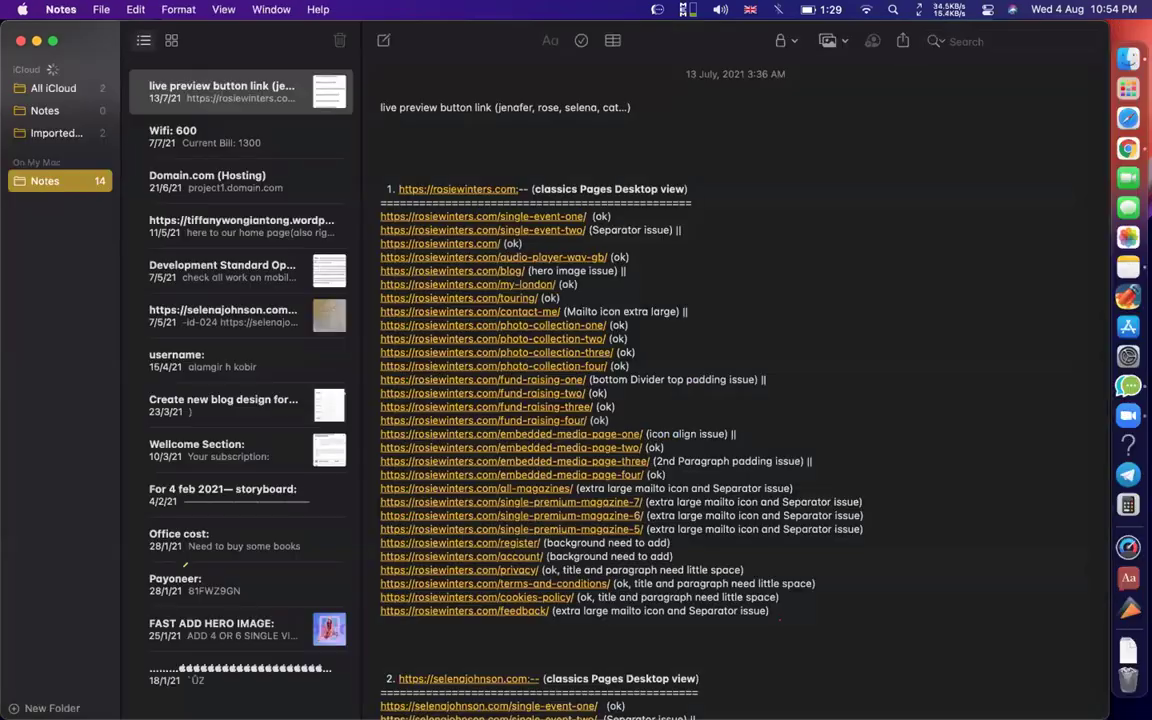
- Create a new note titled with the owner's full name and exit full screen
key("super+n")
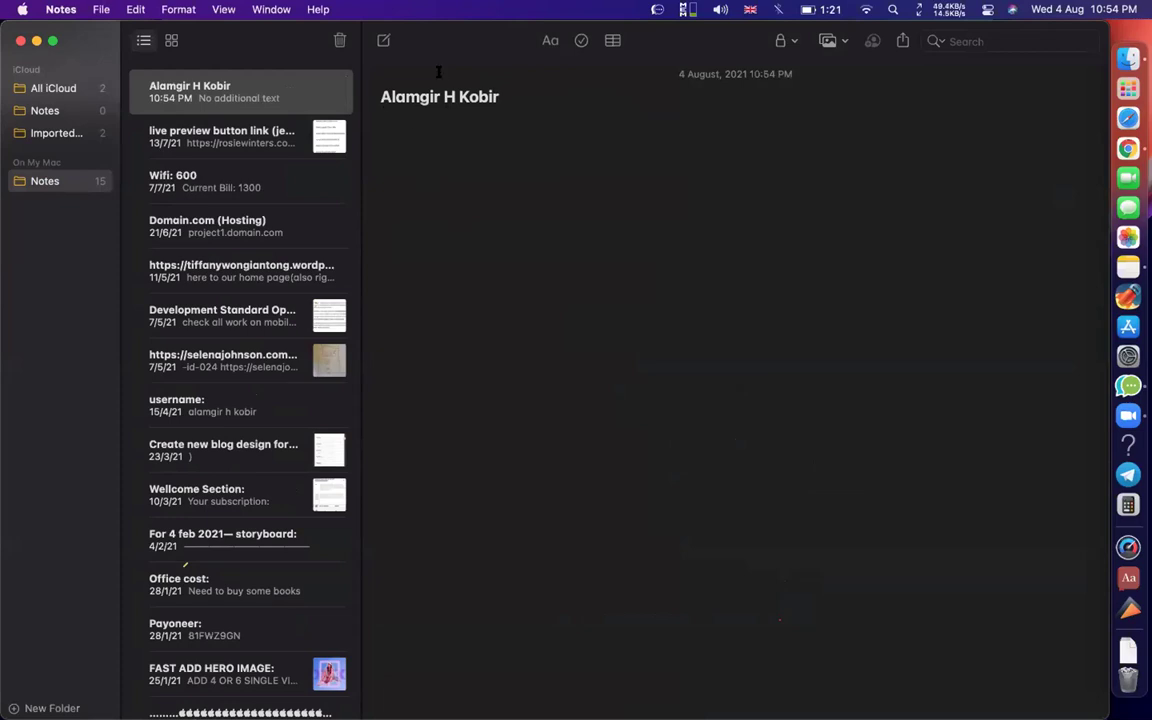
key("ctrl+super+f")
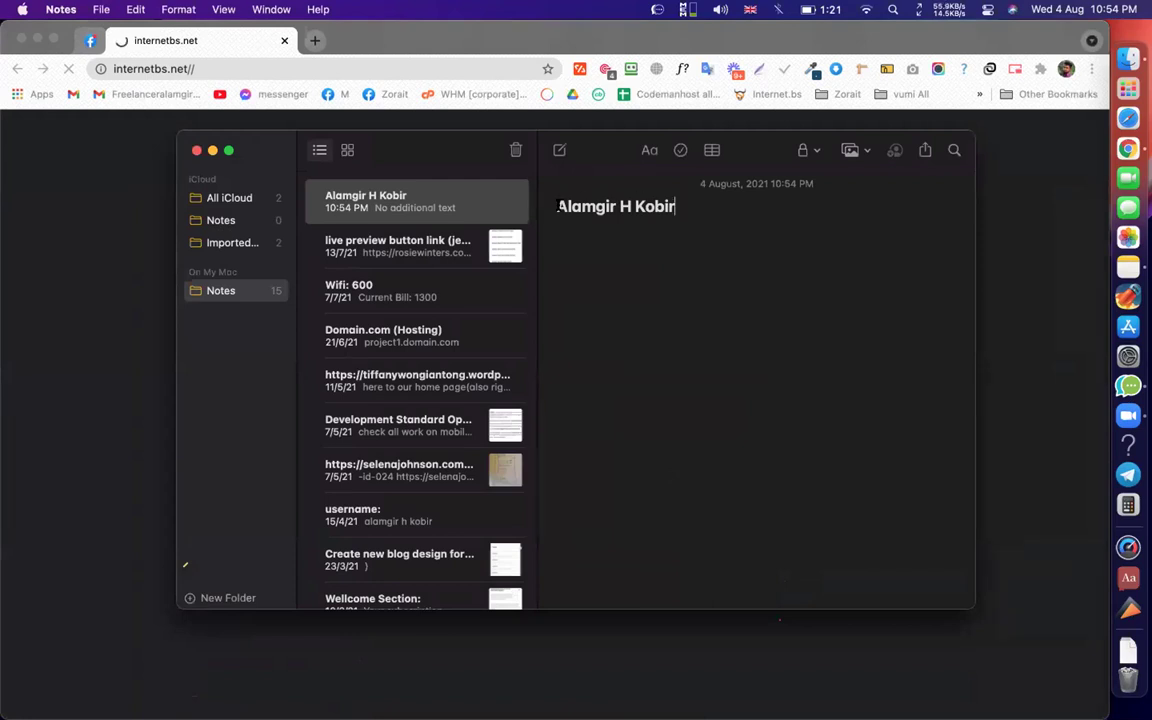
triple_click(672, 206)
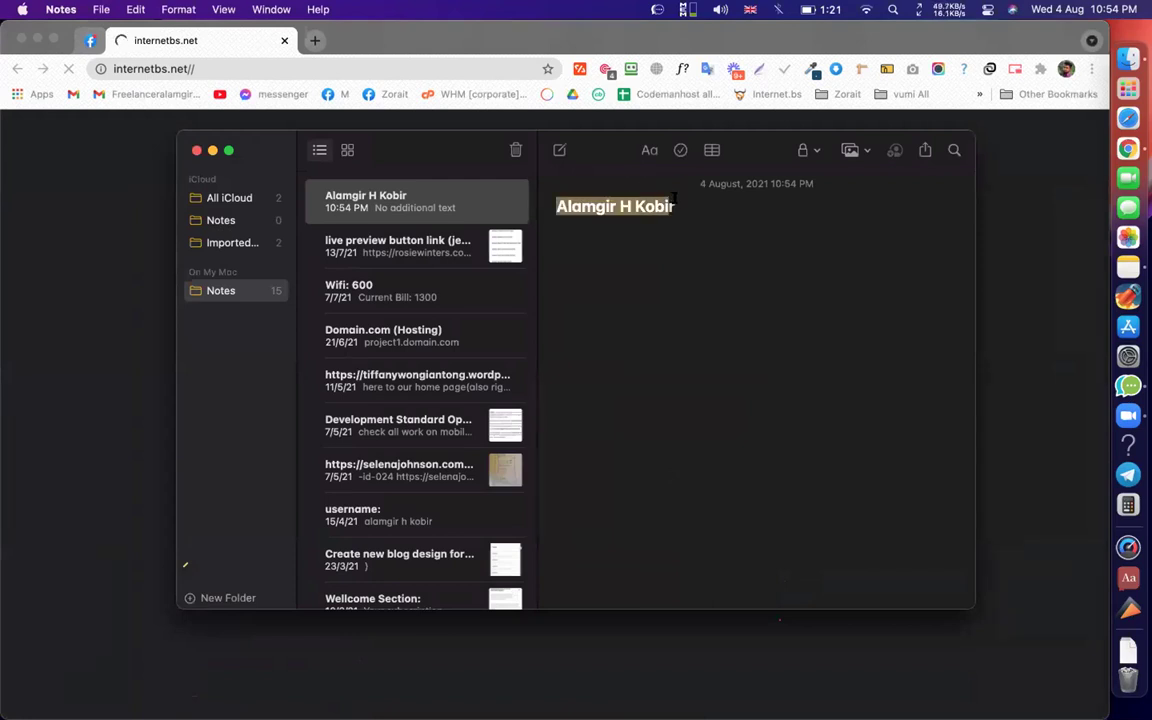
key("Right")
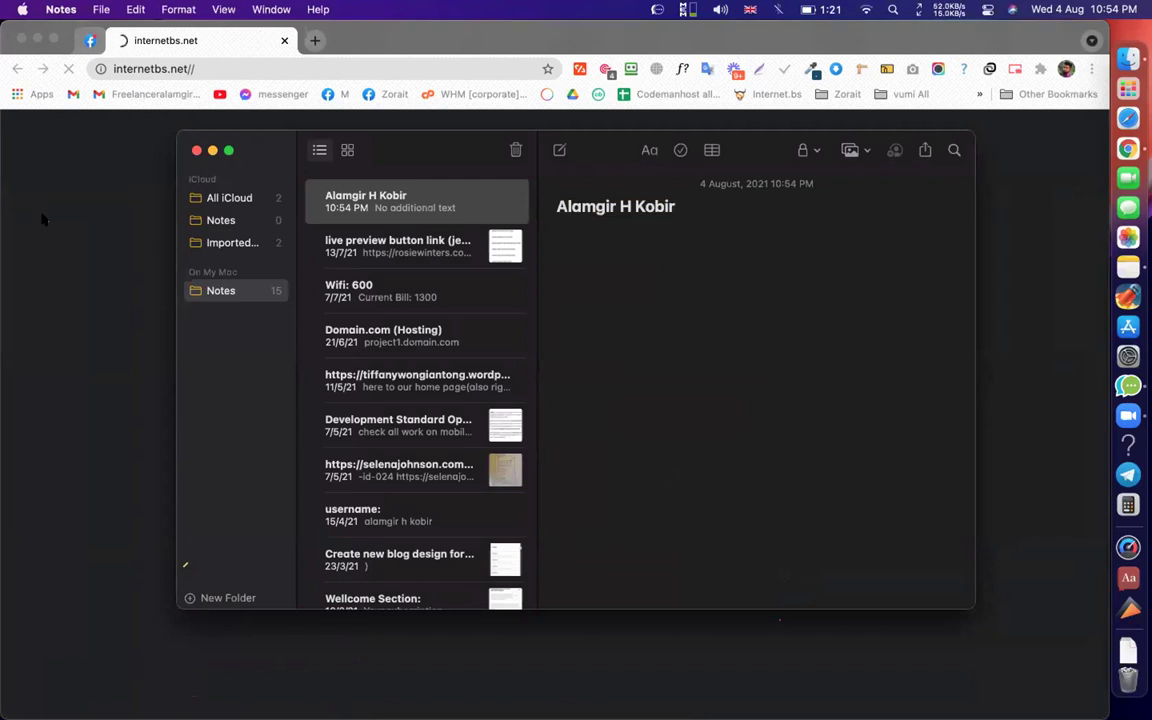
- Bring Chrome back to the front and select its web address
left_click(245, 50)
left_click(260, 63)
left_click(260, 63)
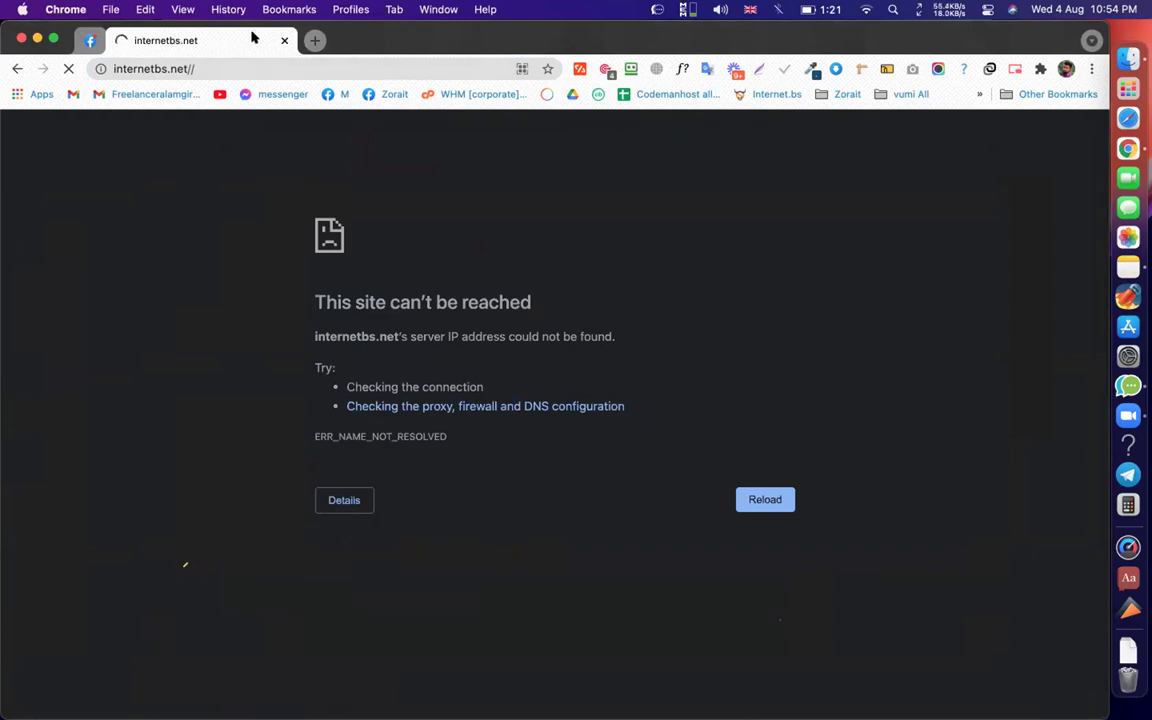
- Open zorait.com in a new Chrome tab via the address autocomplete
left_click_drag(247, 36, 311, 44)
left_click(311, 44)
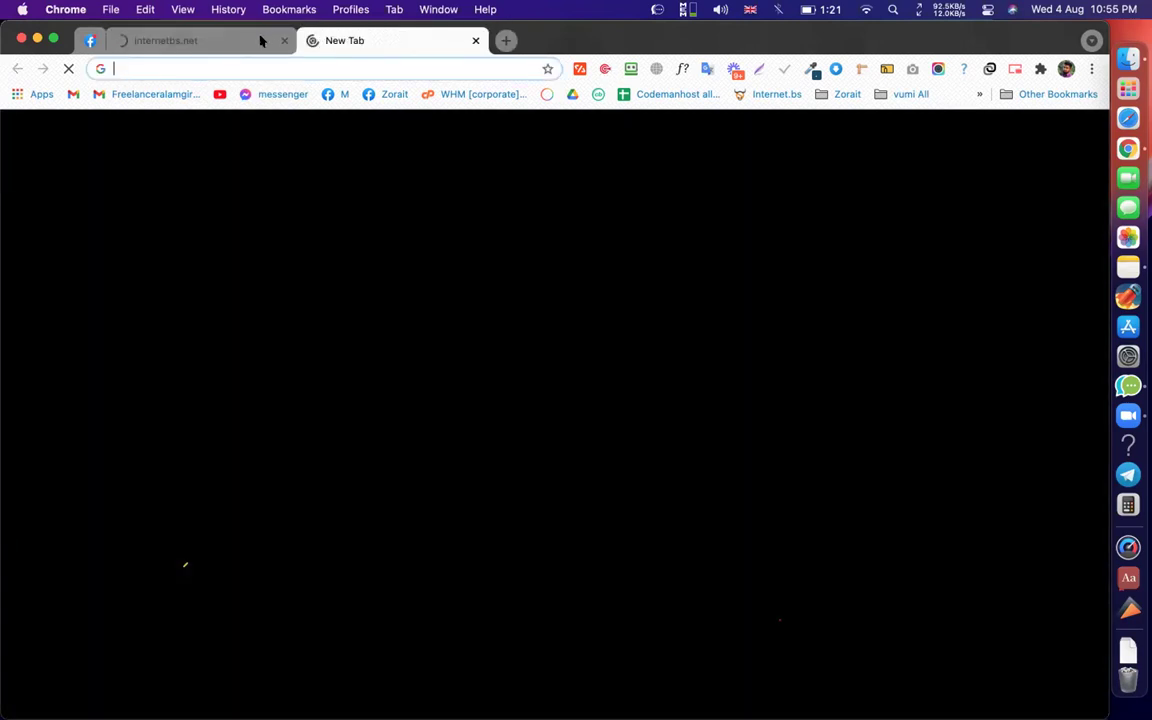
type("zorait.com")
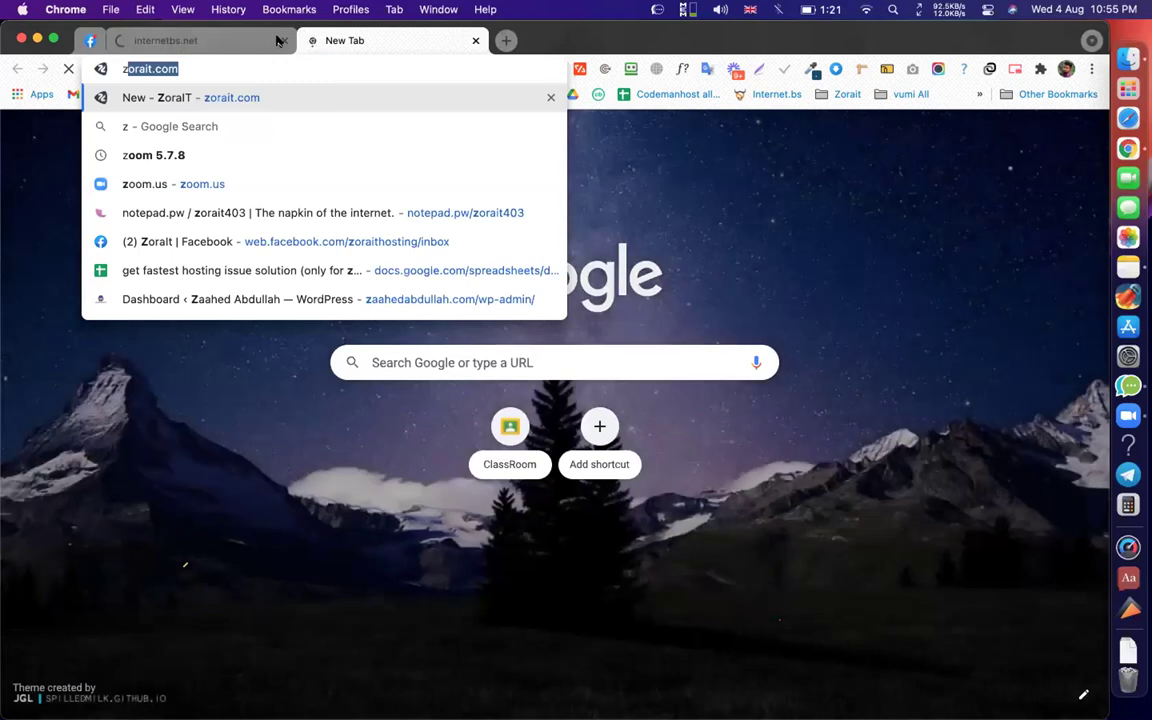
key("Return")
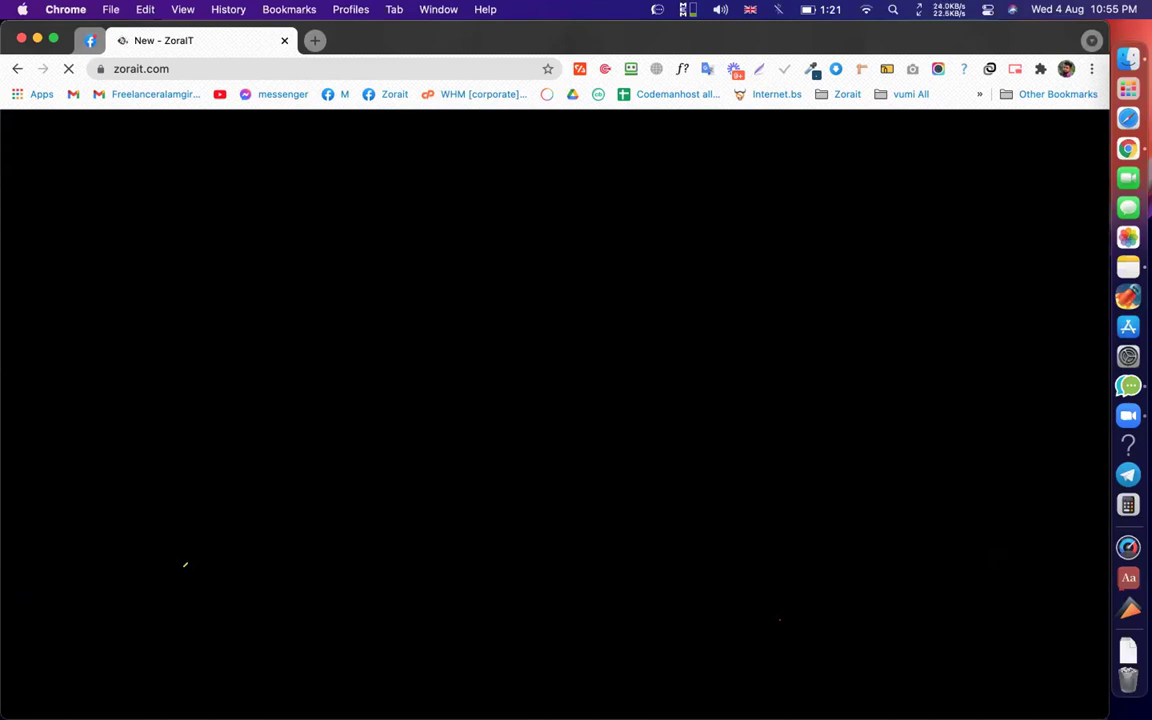
- Use Mission Control to switch over to the next desktop
key("ctrl+Up")
left_click(558, 33)
key("ctrl+Right")
key("ctrl+Right")
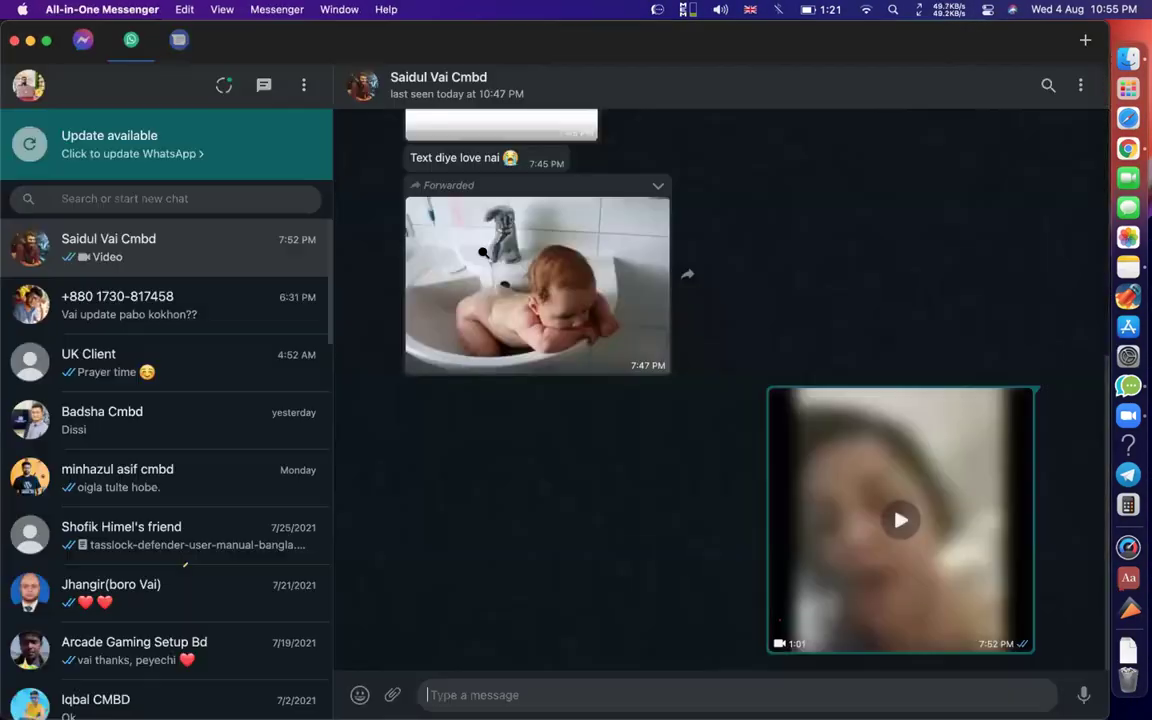
- View the forwarded bathtub photo full size, then scroll Zorait down to Find your Domain
left_click(480, 260)
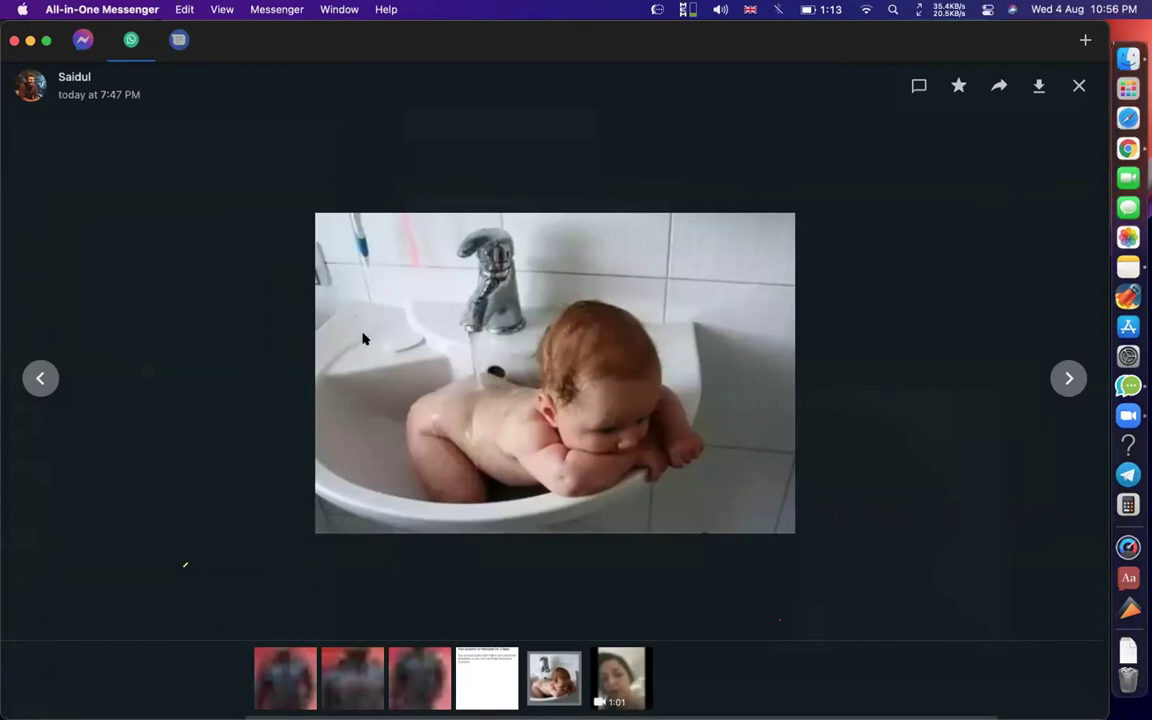
key("super+Tab")
scroll(380, 378, "down", 5)
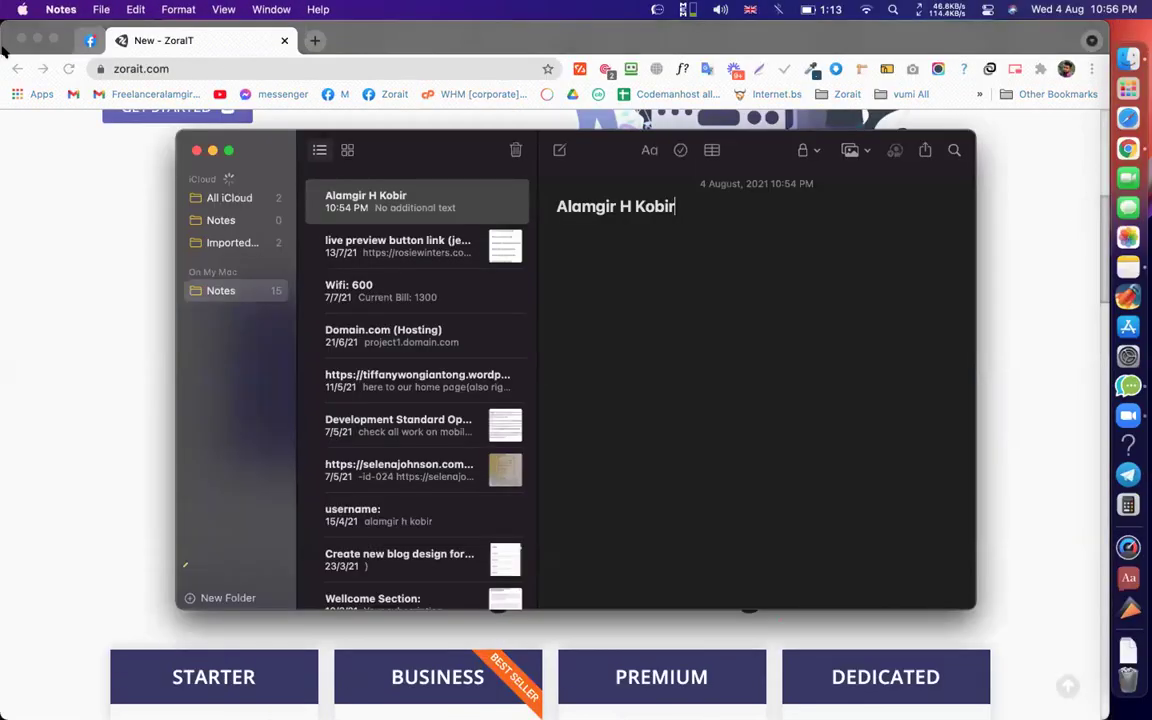
- Search ZoraIT for the owner's name as a .com domain, which shows as taken
key("ctrl+Up")
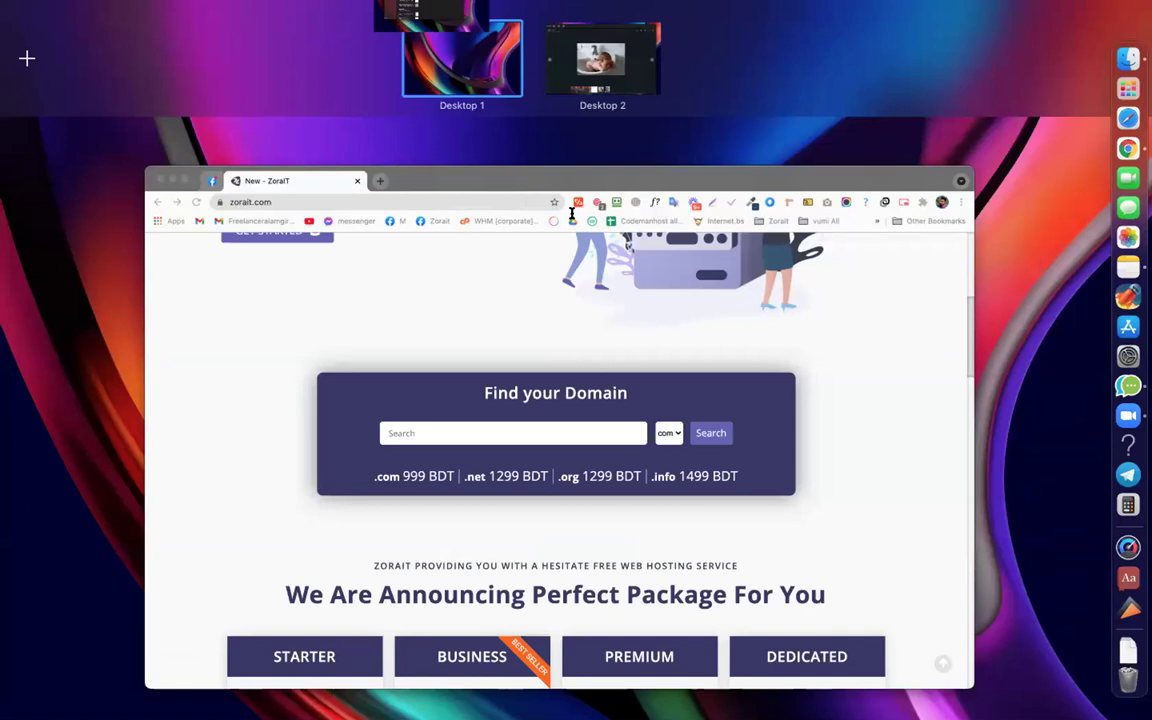
left_click(501, 288)
left_click(382, 377)
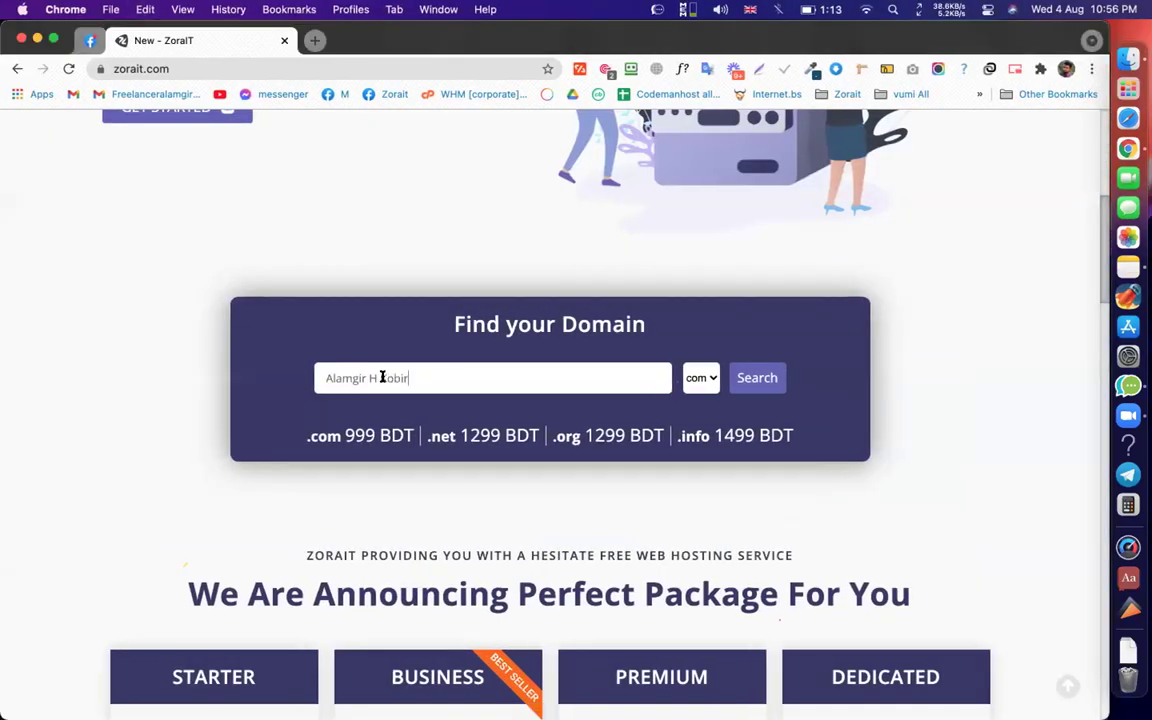
left_click(376, 377)
left_click(699, 379)
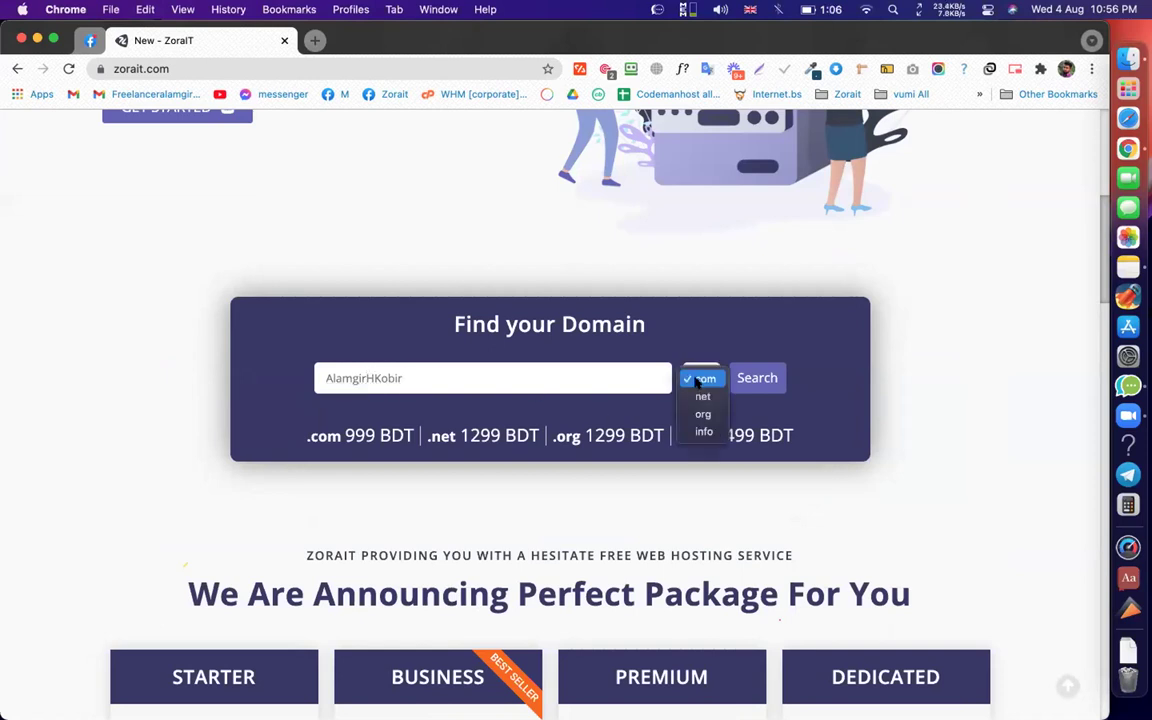
left_click(708, 379)
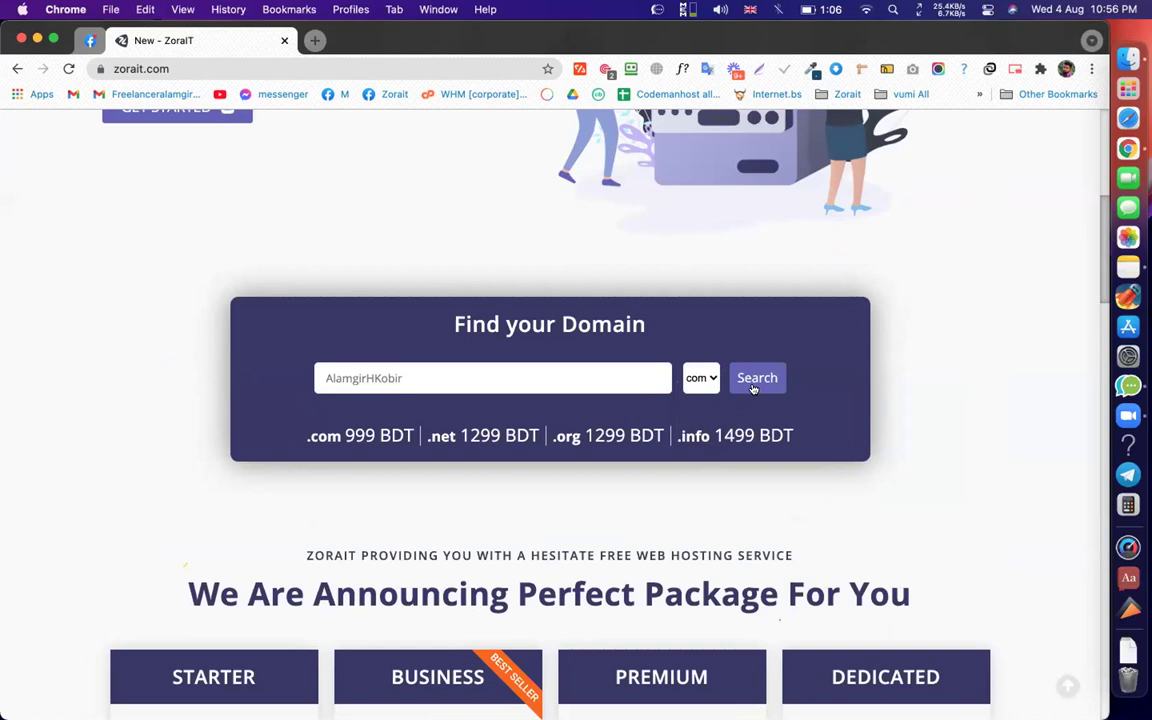
left_click(754, 386)
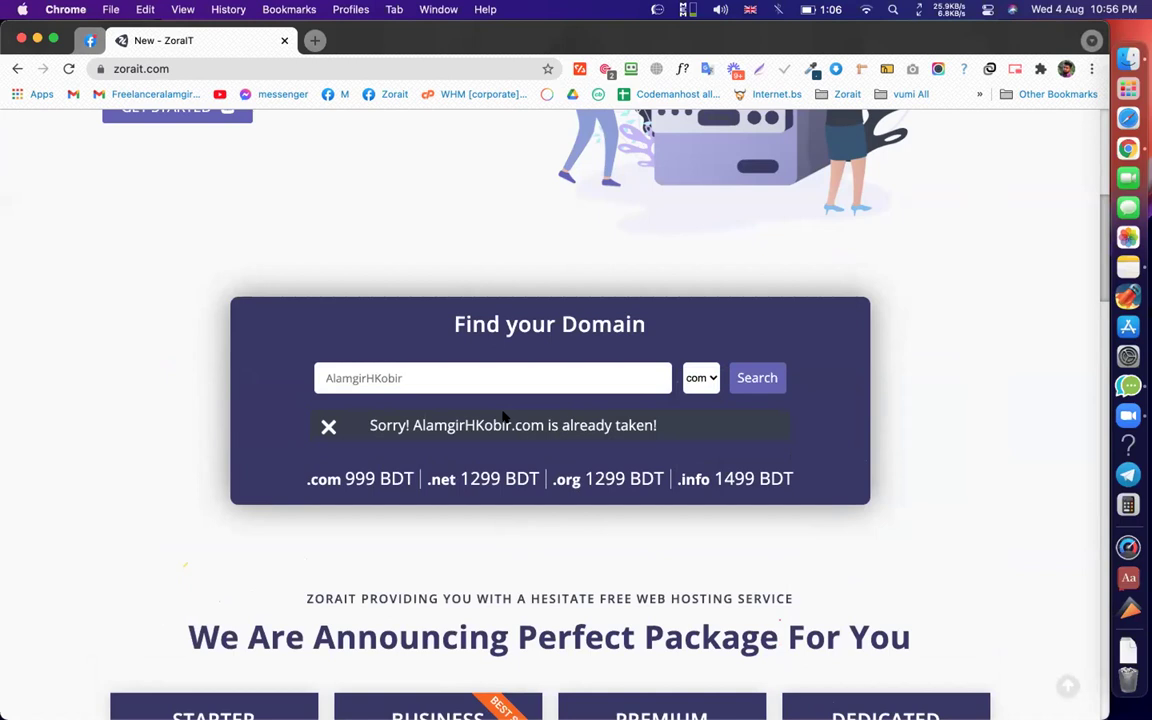
left_click(365, 377)
- Insert a hyphen between the names and recheck the domain, keeping .com as the extension
type("-")
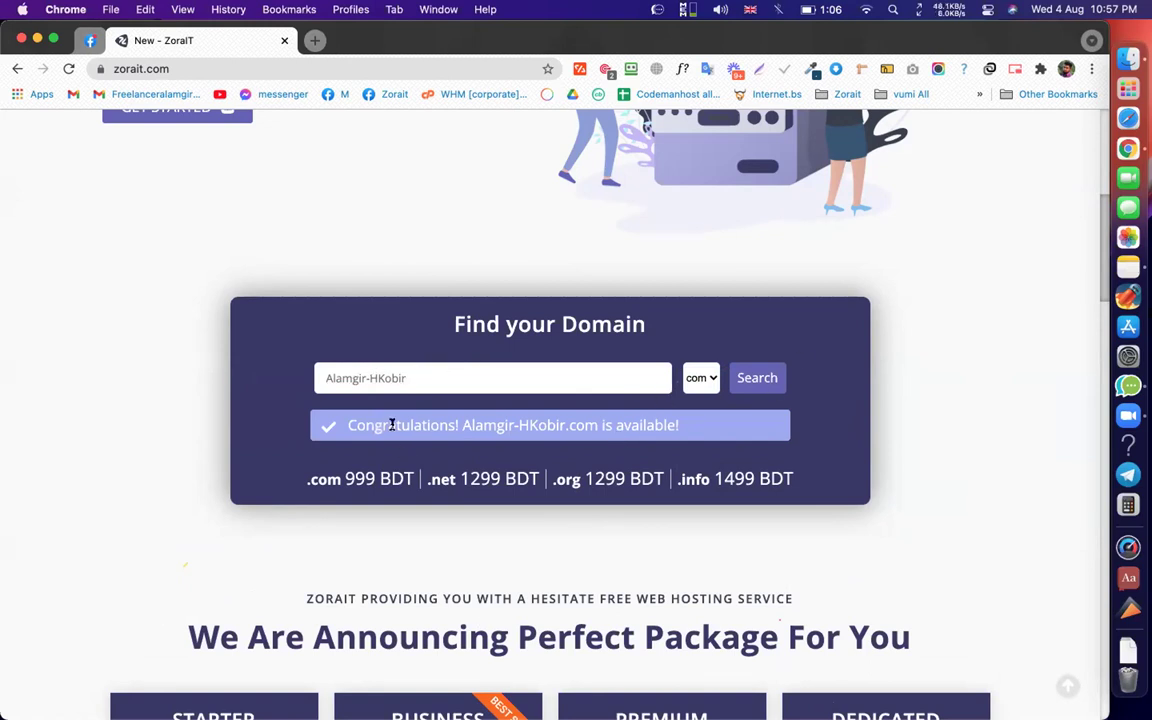
left_click(398, 377)
left_click(698, 379)
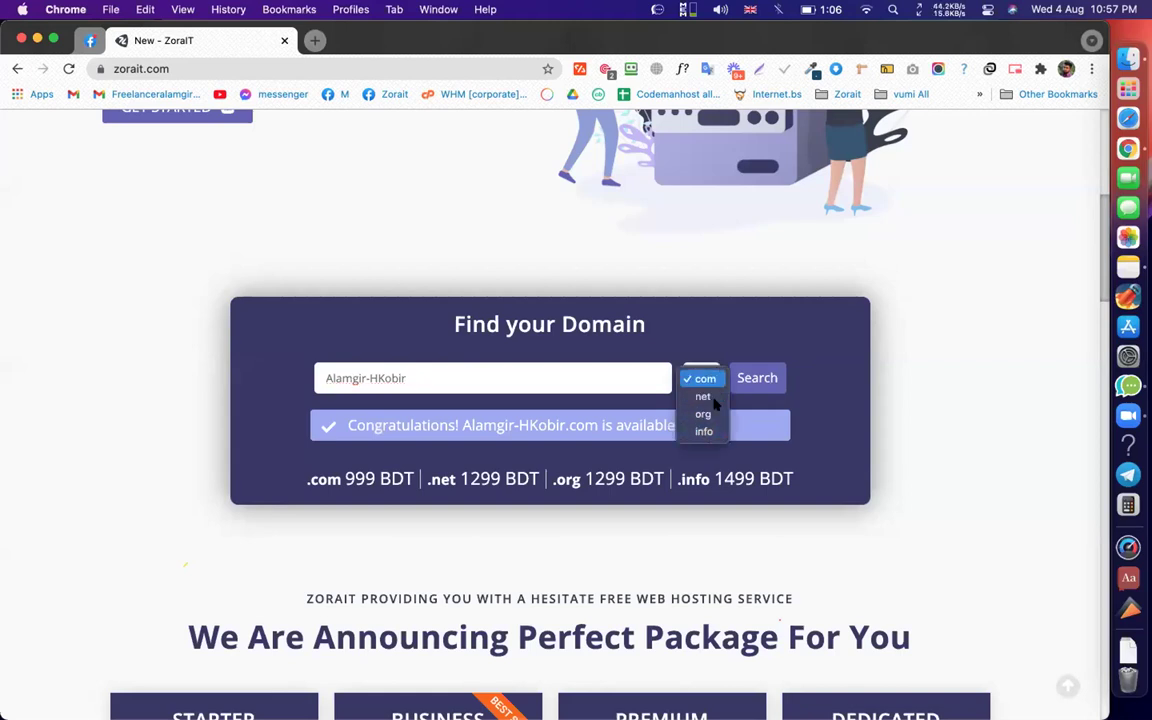
left_click(566, 337)
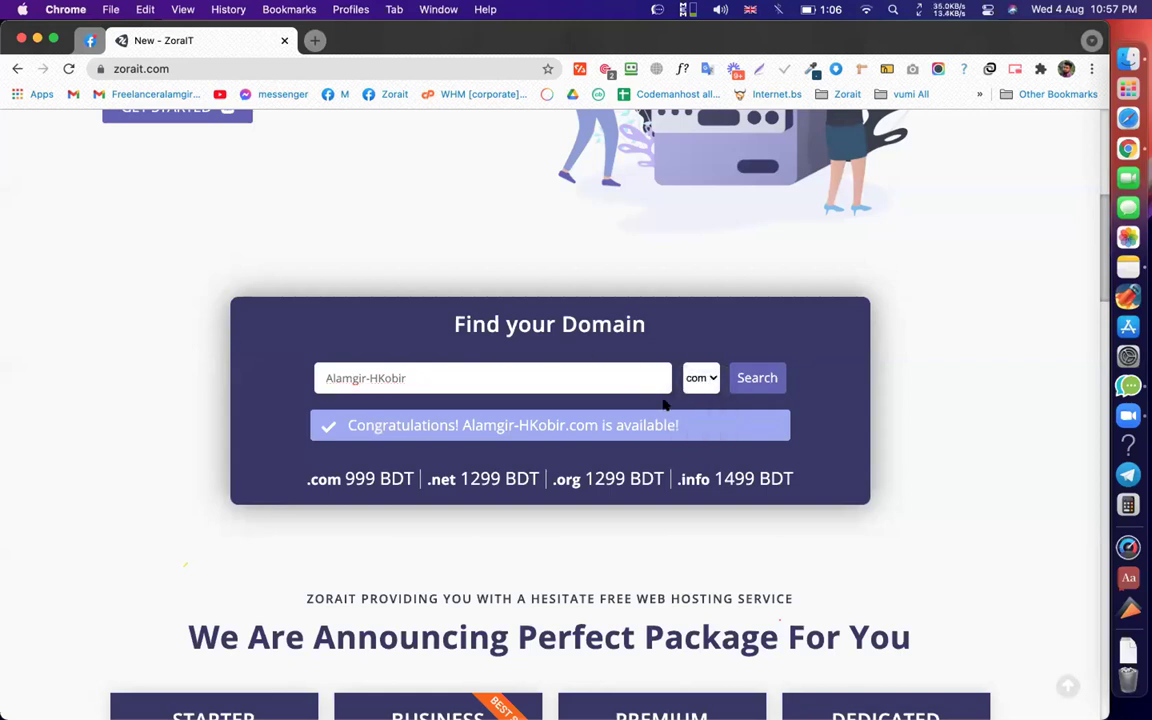
left_click(688, 379)
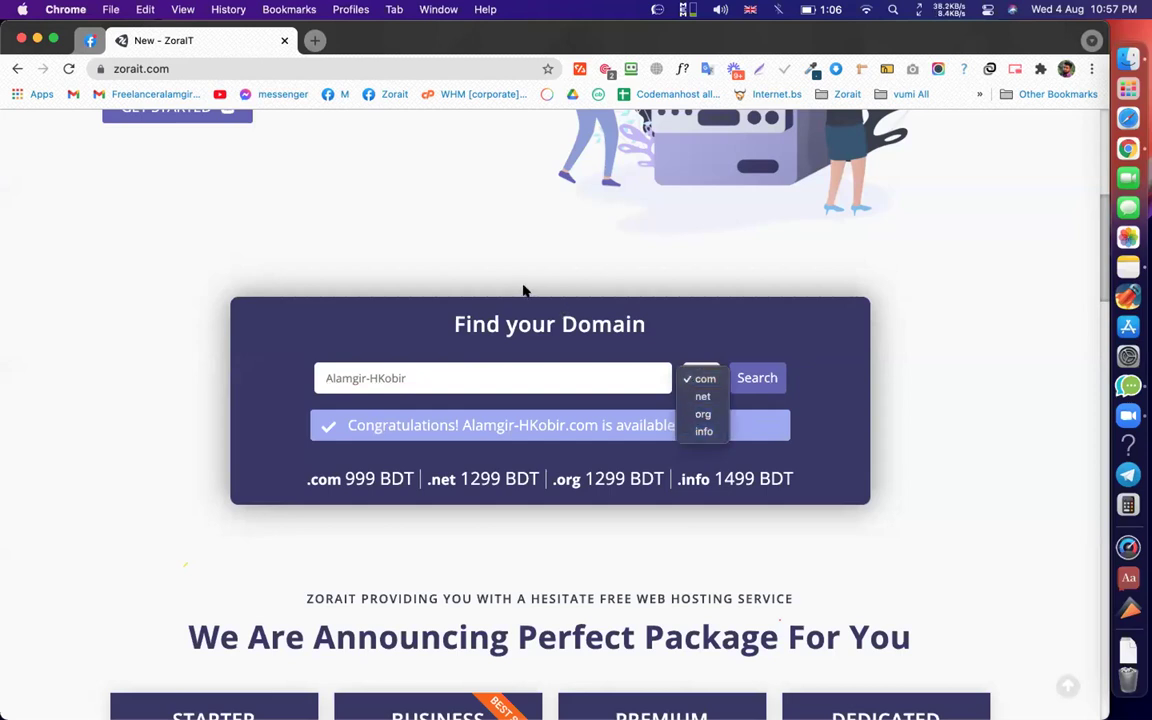
left_click(322, 67)
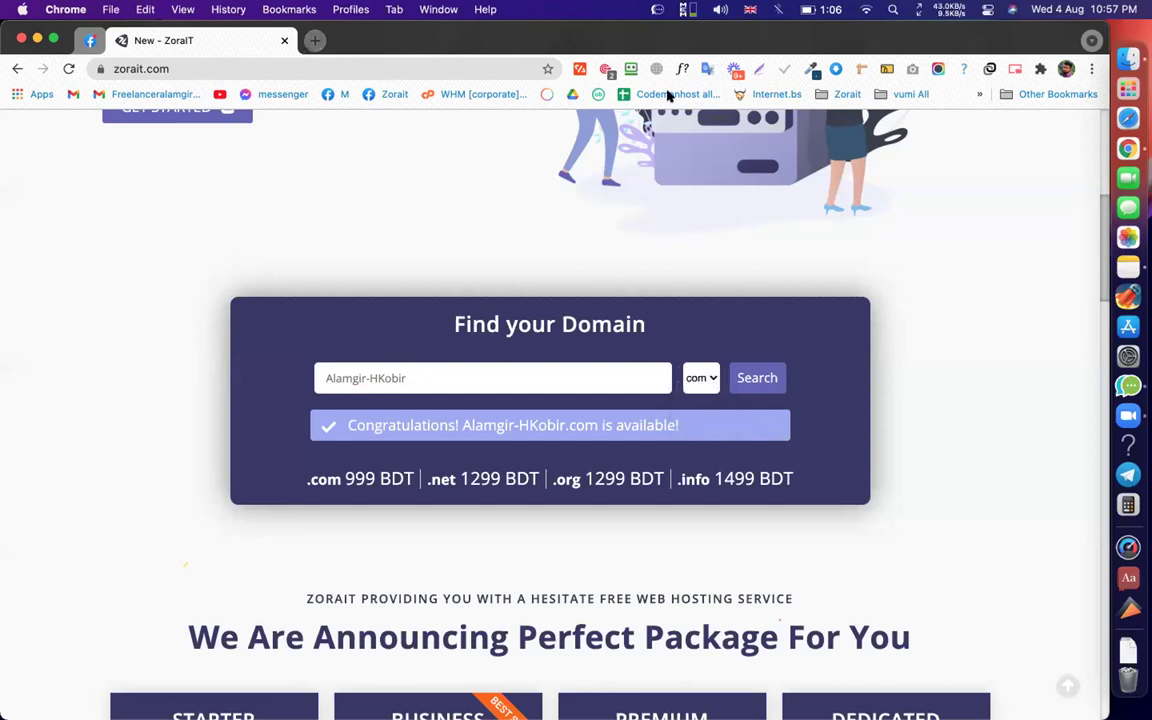
key("super+t")
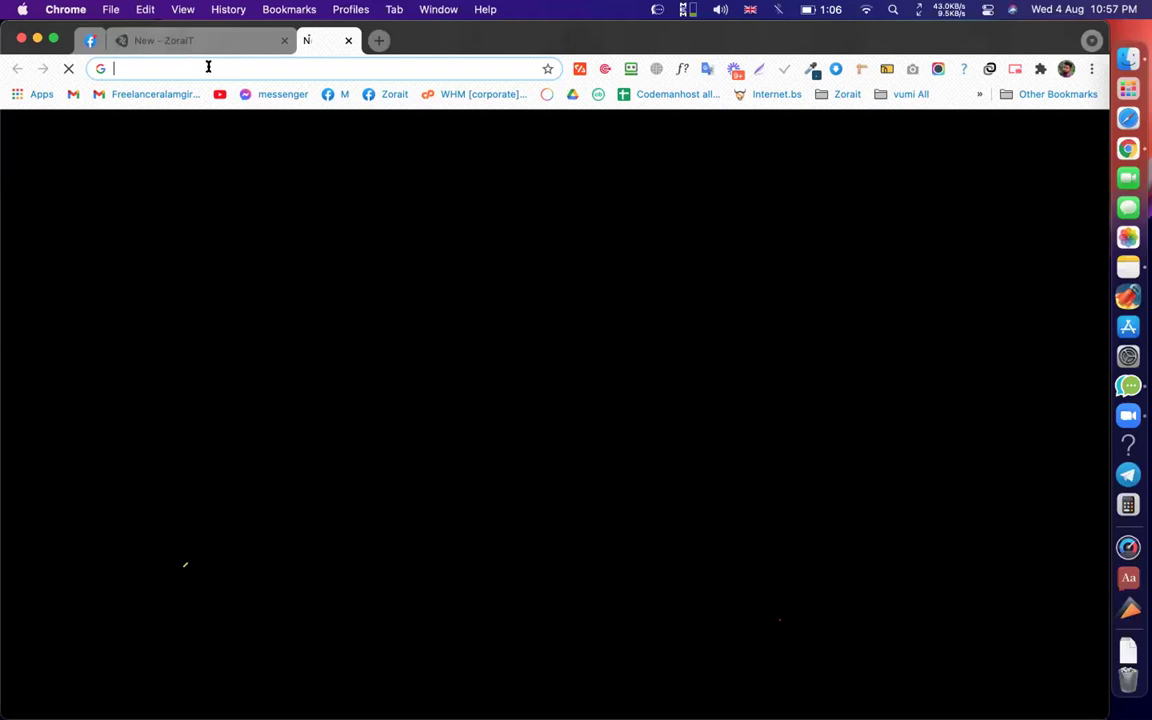
- Load internetbs.net in the new tab, then switch back to the ZoraIT domain result
left_click(770, 94)
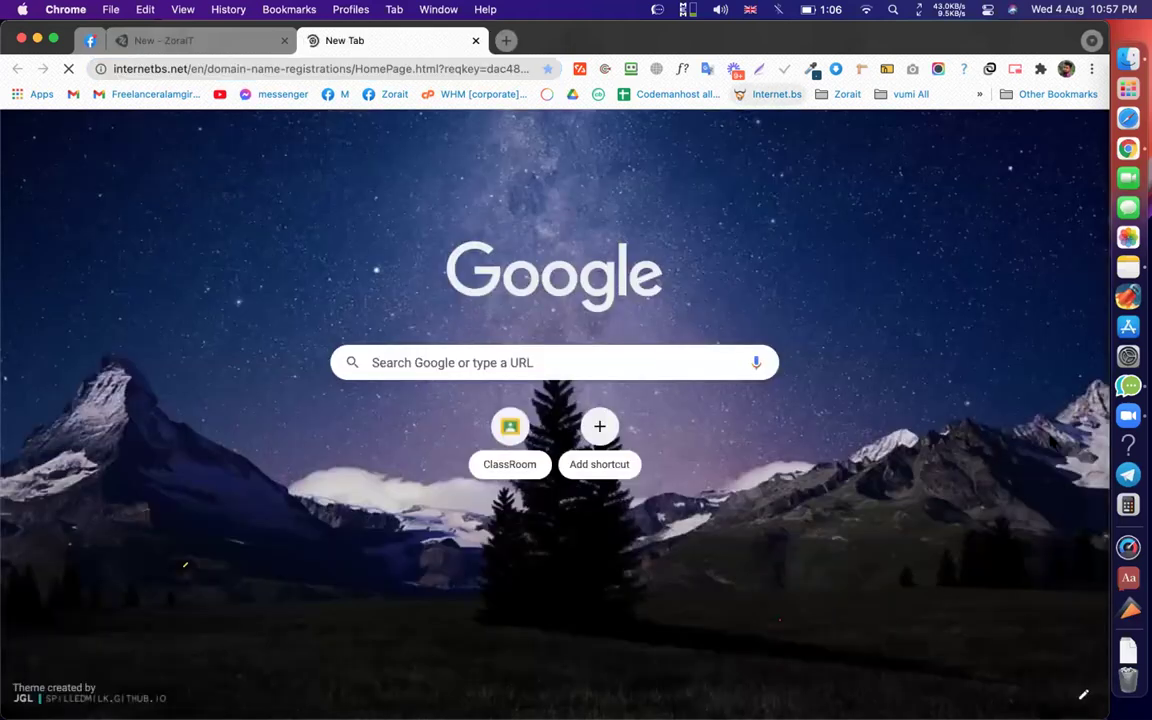
key("super+l")
type("https://internetbs.net")
key("Return")
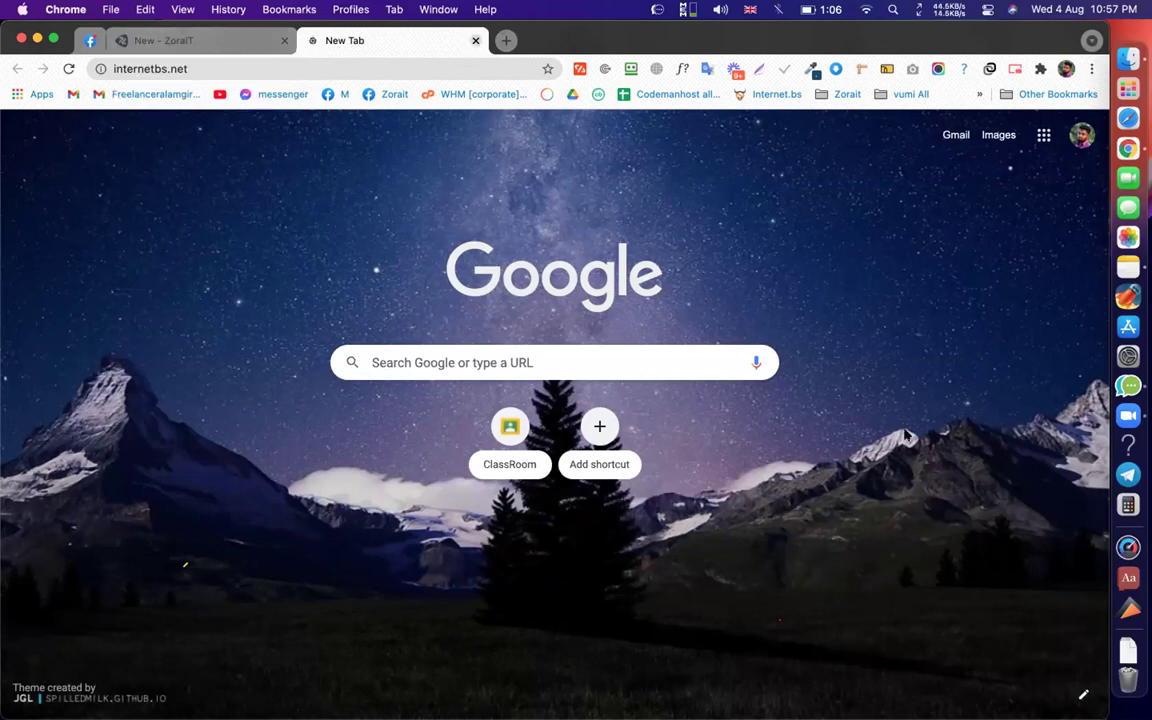
key("ctrl+shift+Tab")
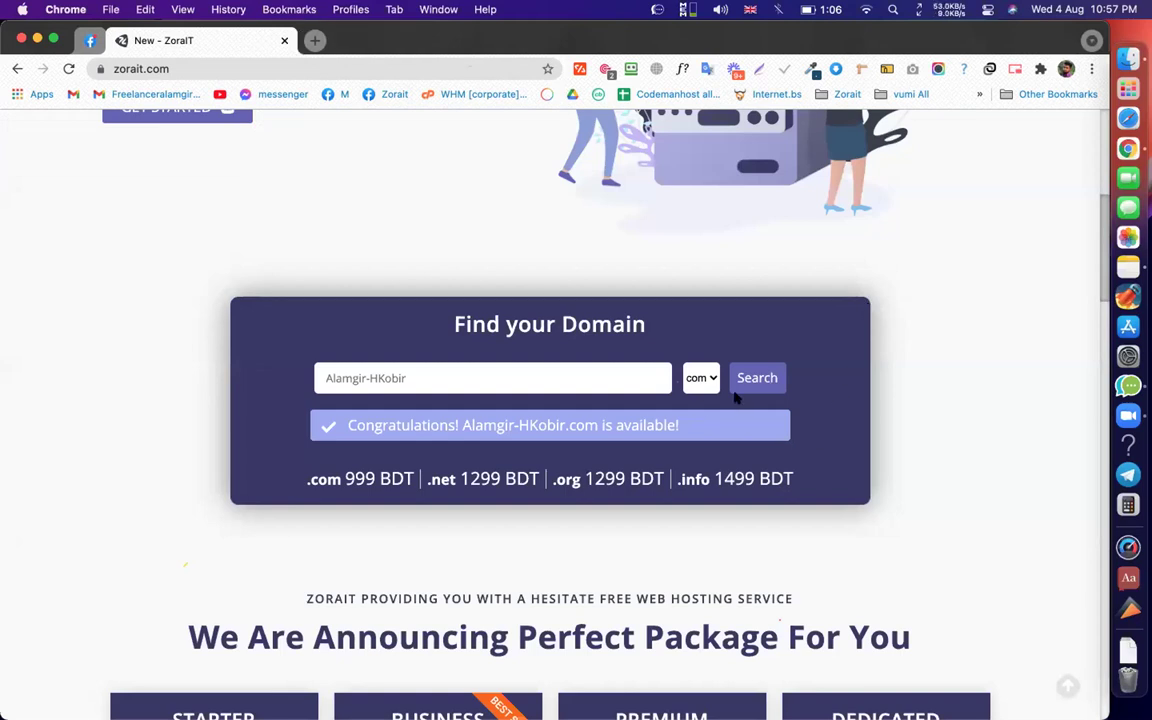
- Append .com to the hyphenated domain name and paste it into the owner's note
scroll(532, 406, "up", 2)
scroll(329, 540, "up", 1)
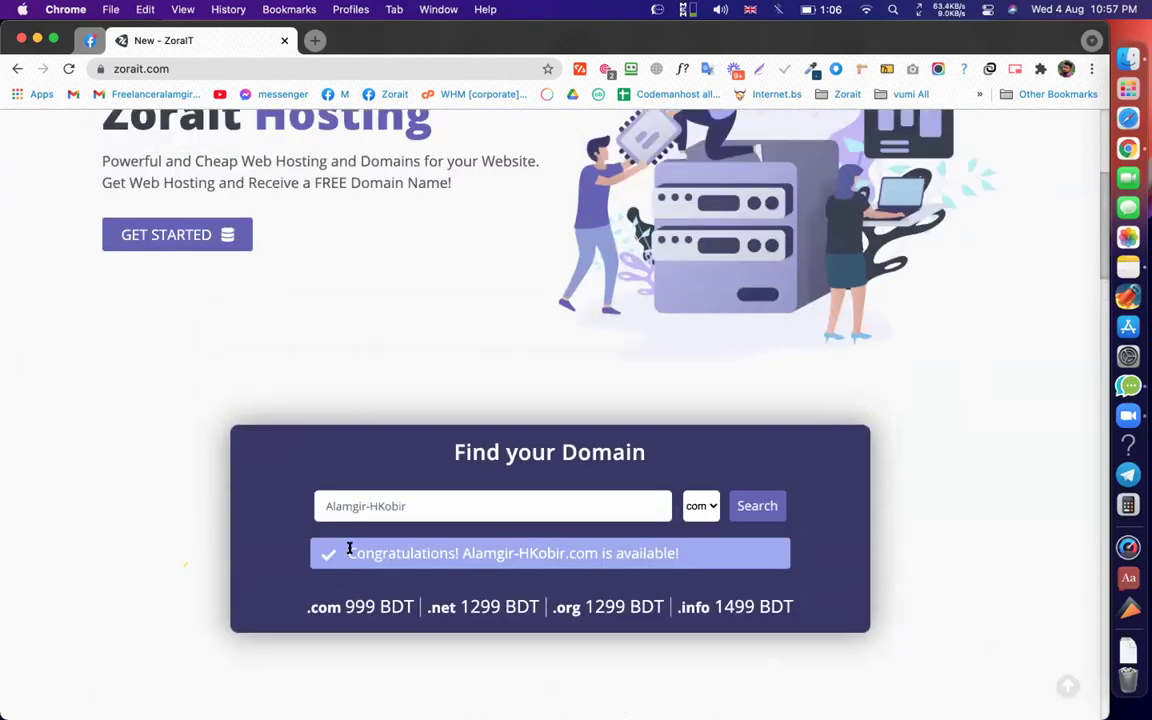
left_click_drag(348, 553, 455, 549)
left_click(419, 505)
type(".com")
key("super+a")
key("super+c")
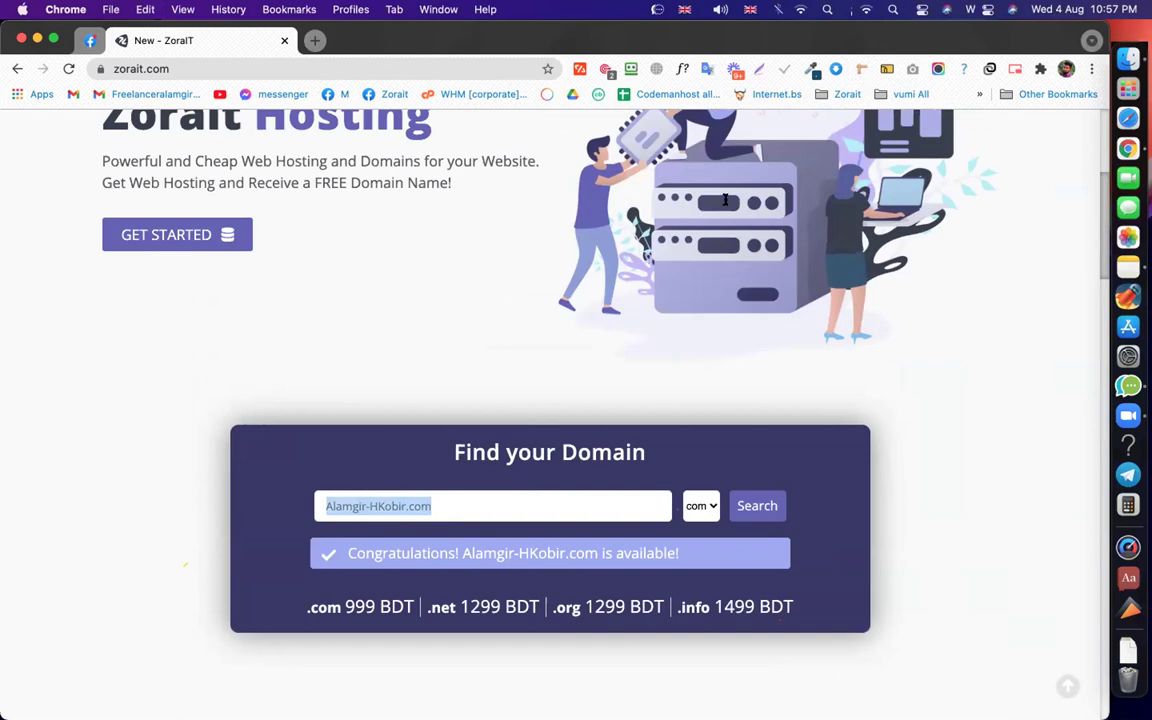
key("ctrl+Right")
key("super+v")
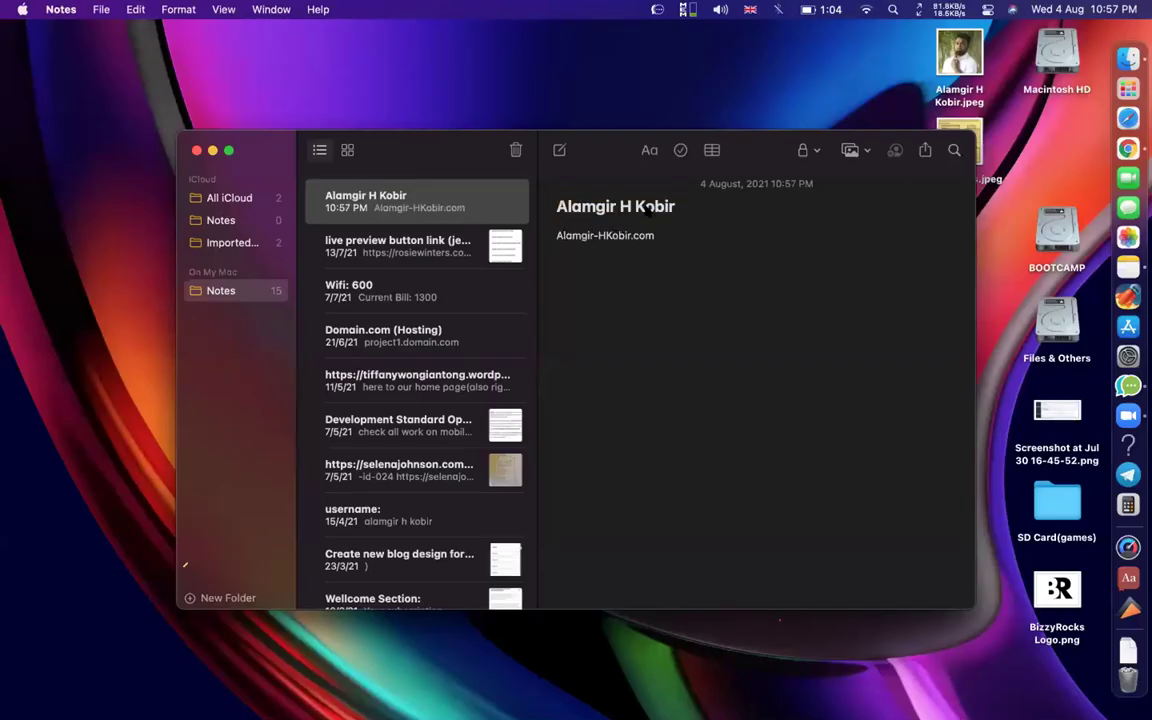
- Paste the hyphenated .com domain into a new Chrome tab's address bar
key("ctrl+Left")
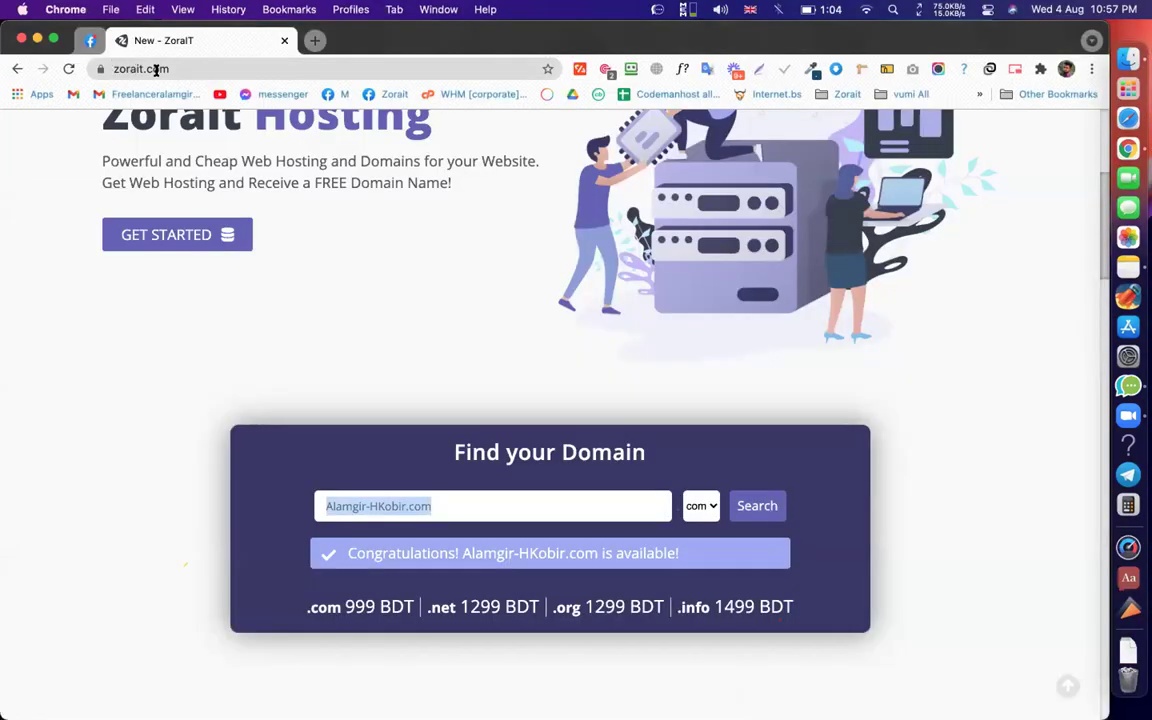
left_click(156, 70)
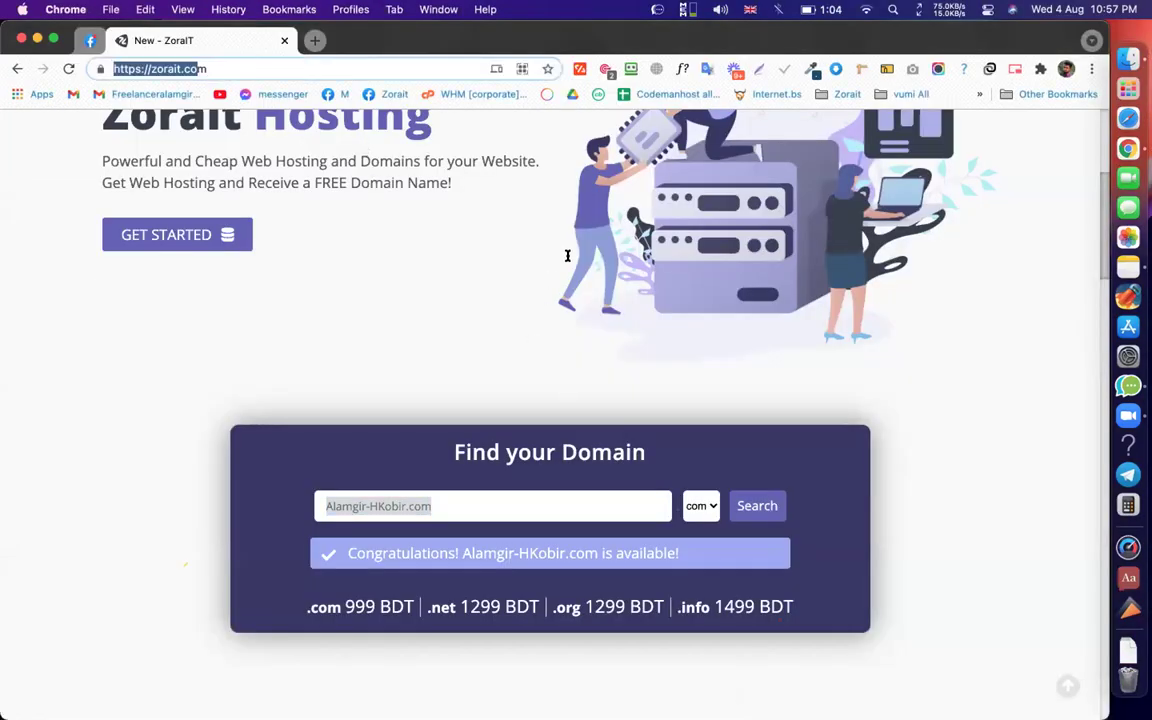
key("ctrl+Right")
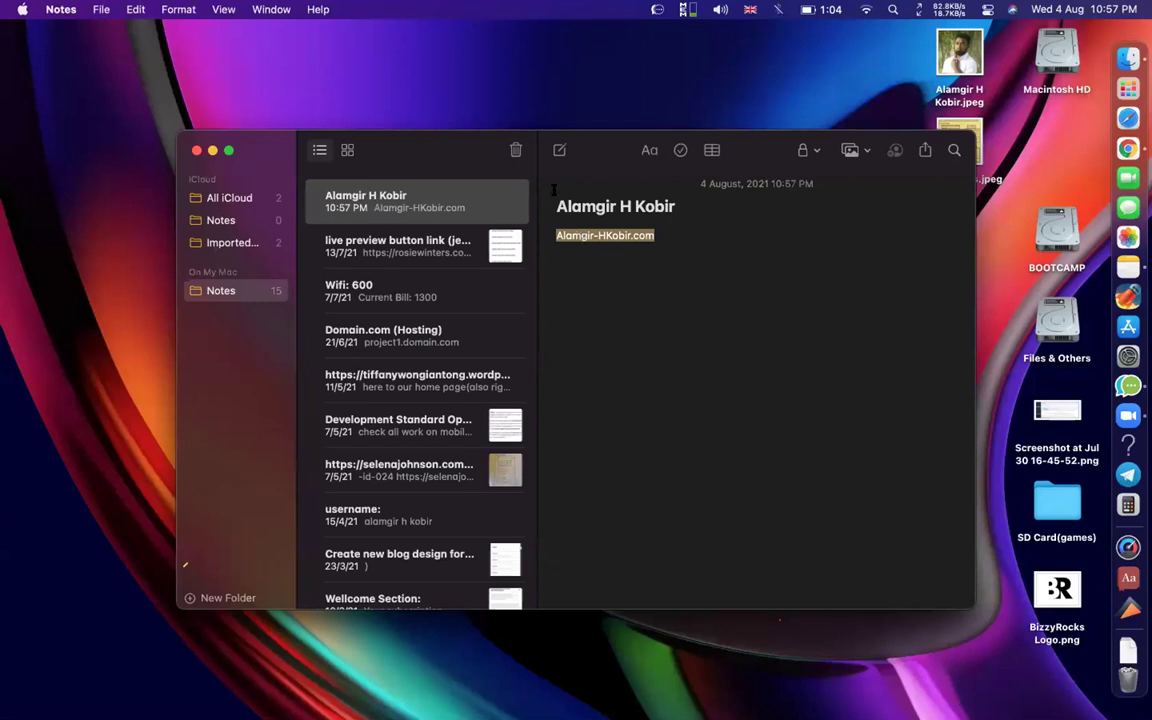
key("ctrl+Left")
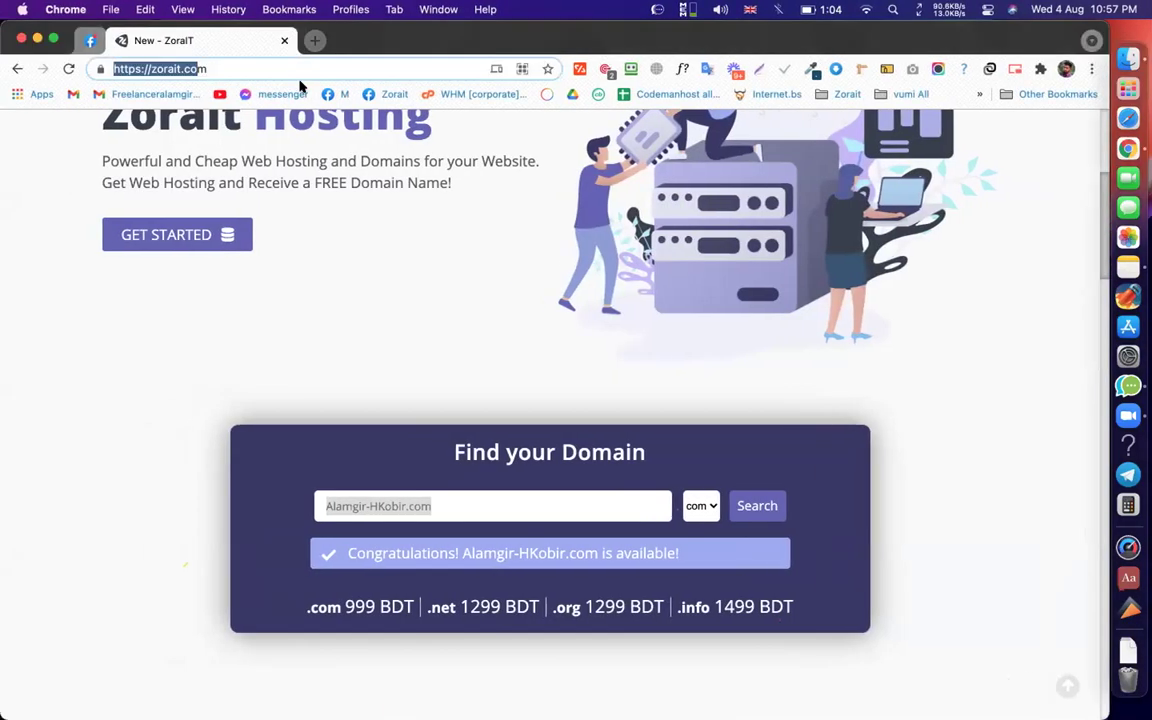
key("super+t")
key("super+v")
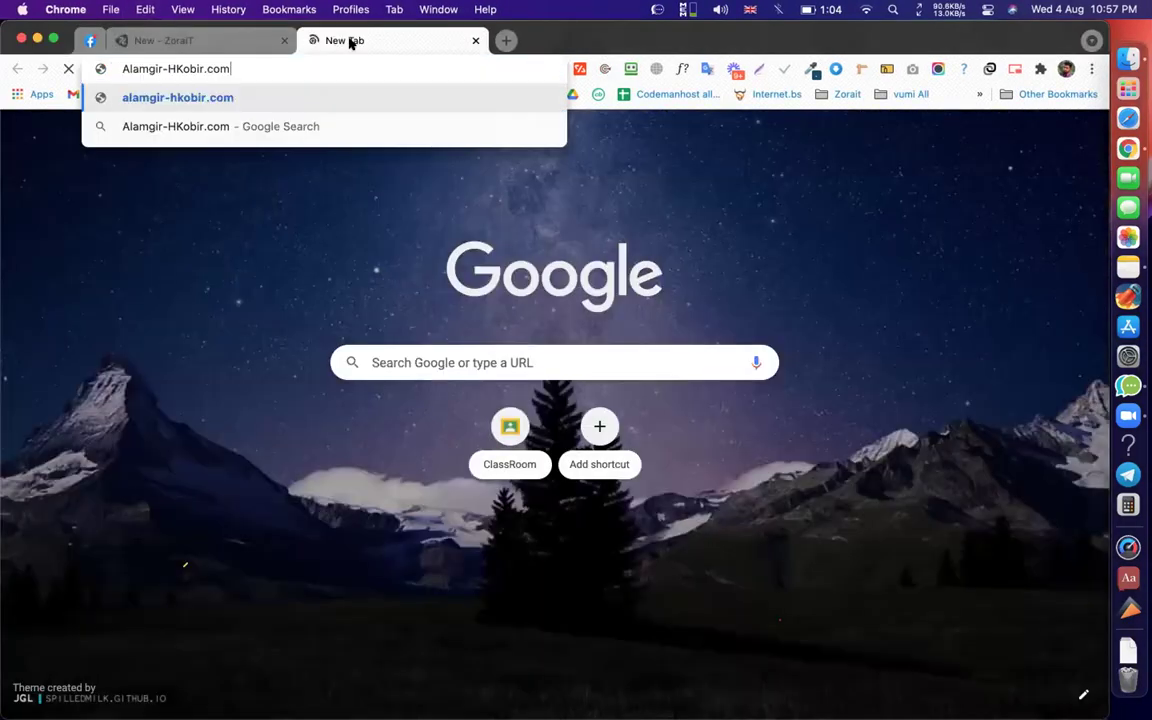
- Load the hyphenated .com domain, which Chrome reports as unreachable
key("Return")
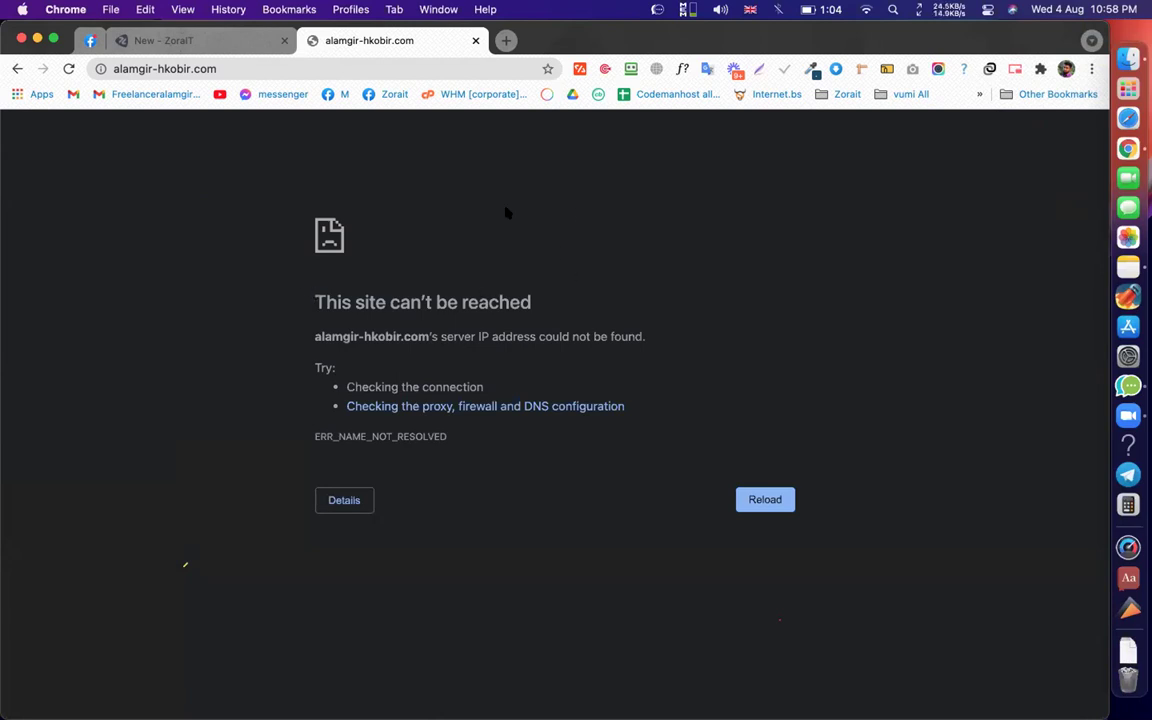
left_click(1117, 62)
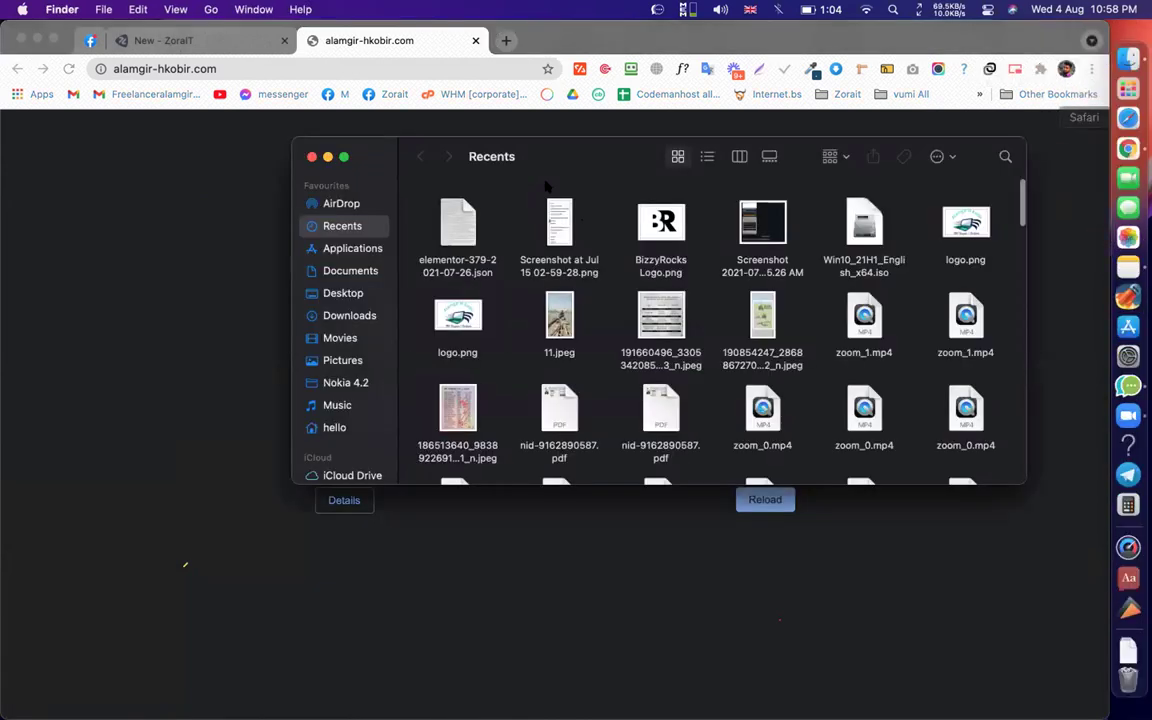
scroll(608, 293, "down", 10)
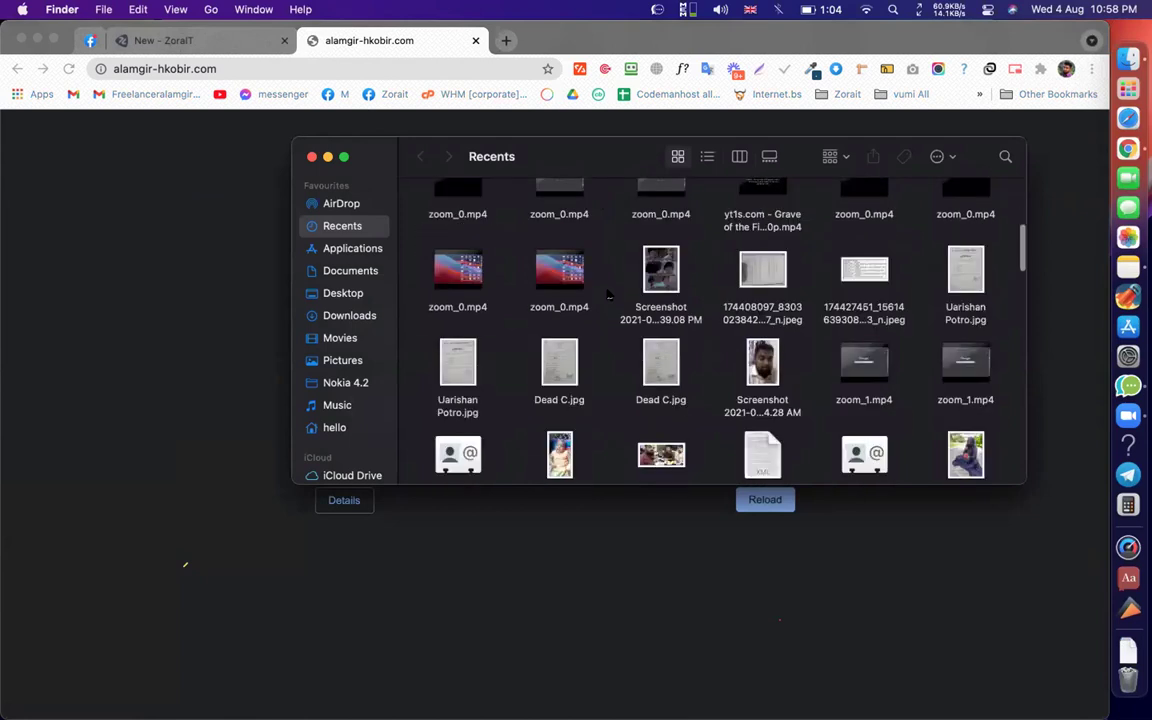
scroll(608, 293, "down", 5)
scroll(608, 293, "up", 15)
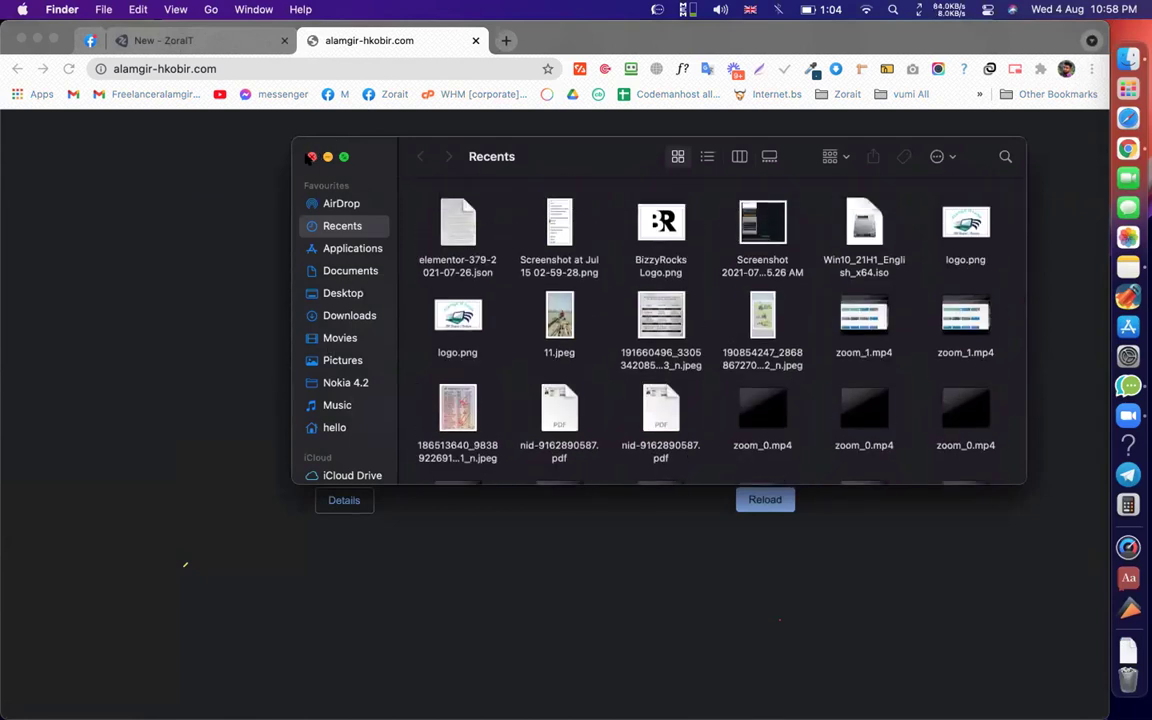
left_click(311, 157)
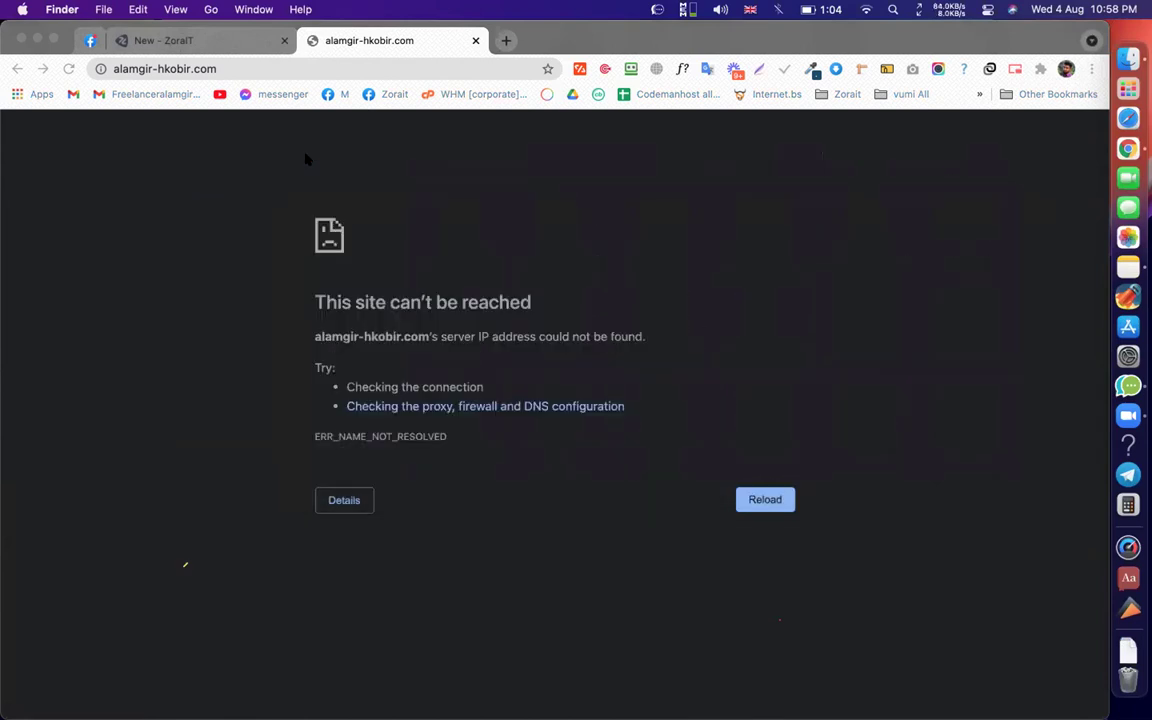
left_click(311, 300)
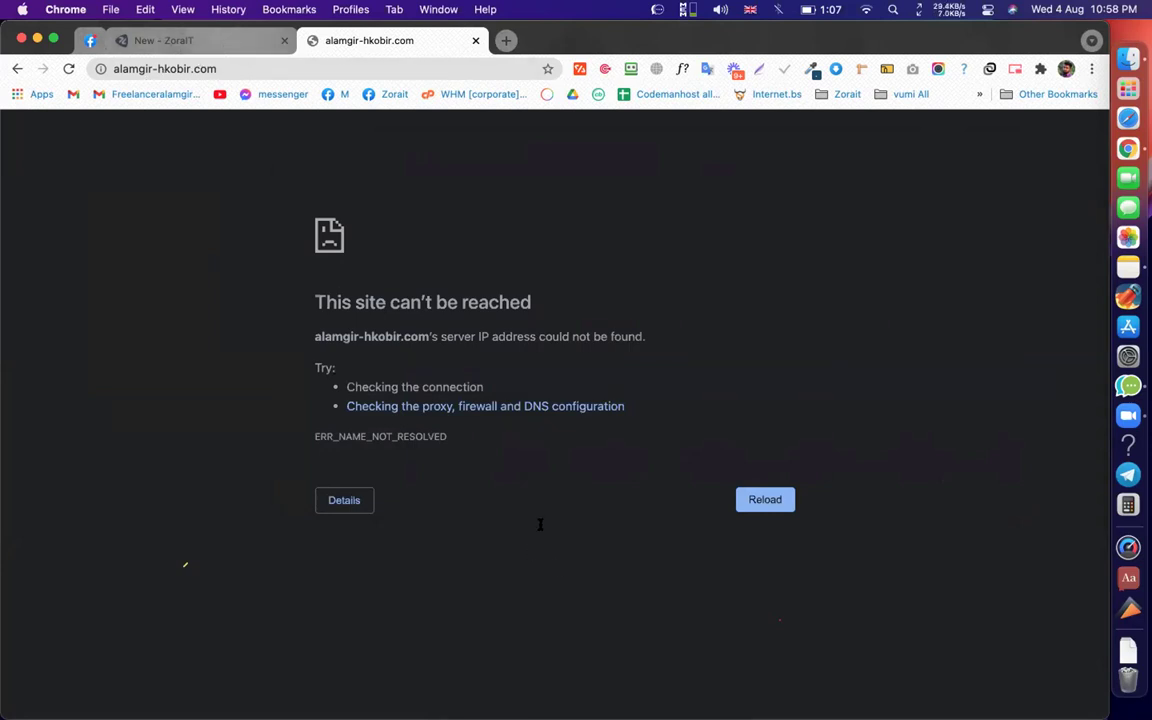
key("ctrl+shift+Tab")
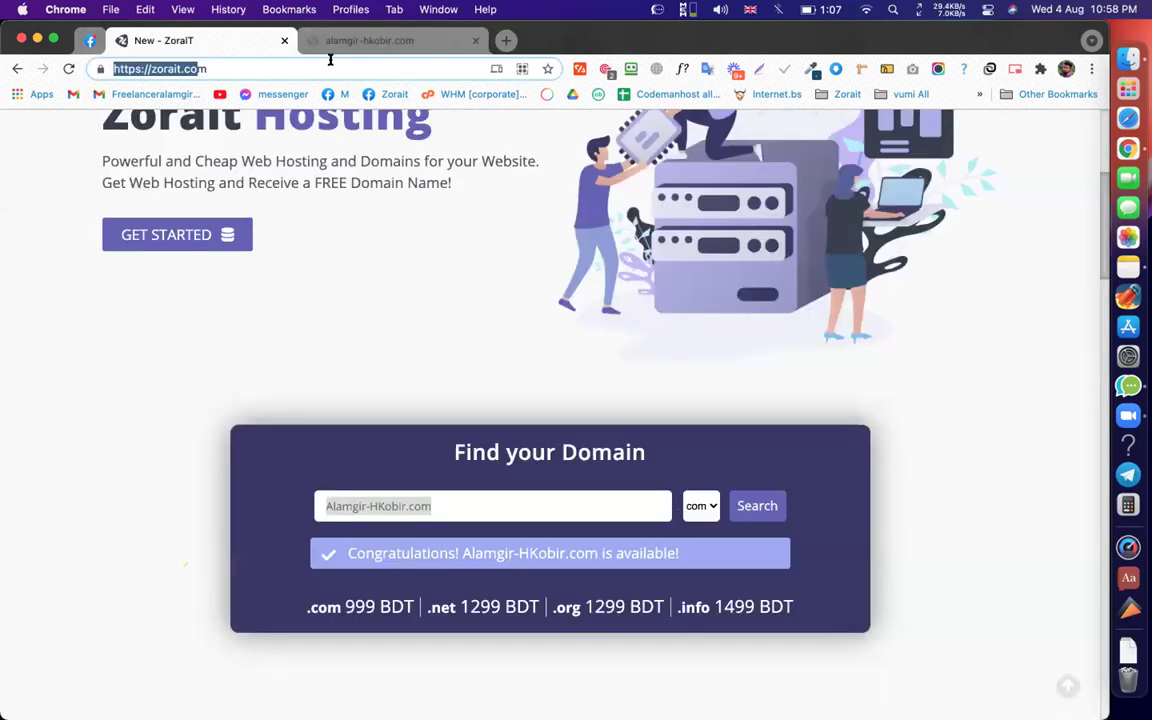
- In the error-page tab, replace the address with the owner's domain cPanel login address and load it
key("ctrl+Tab")
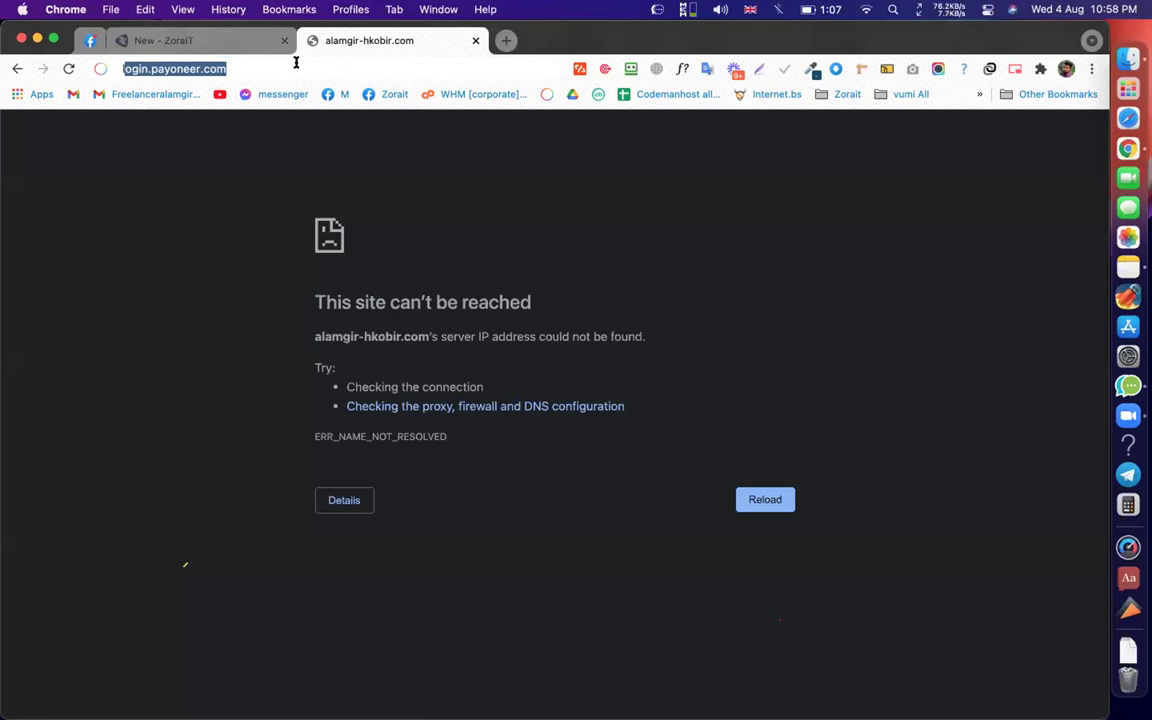
type("la")
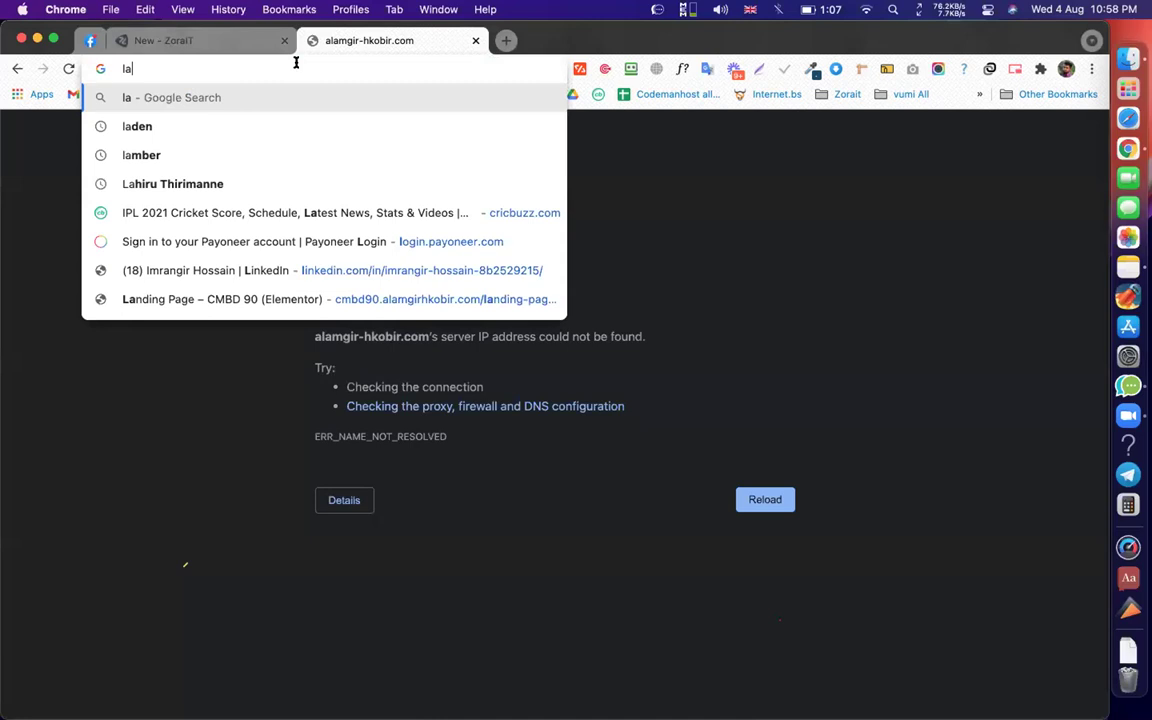
key("super+a")
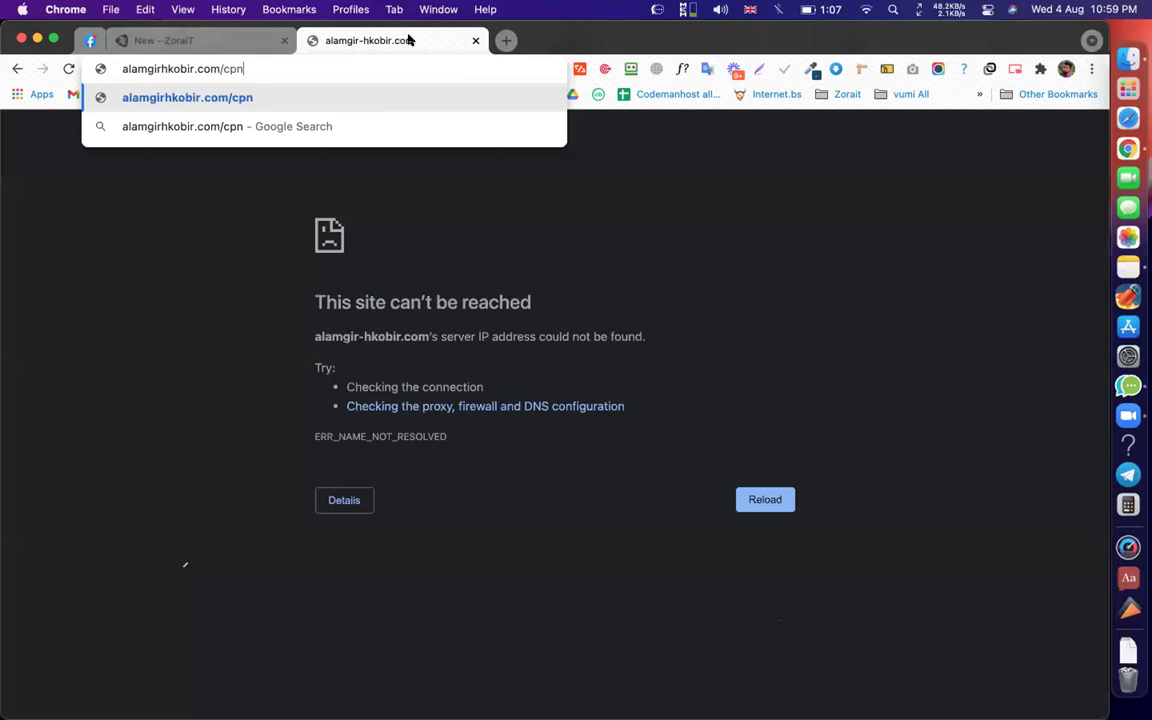
key("Return")
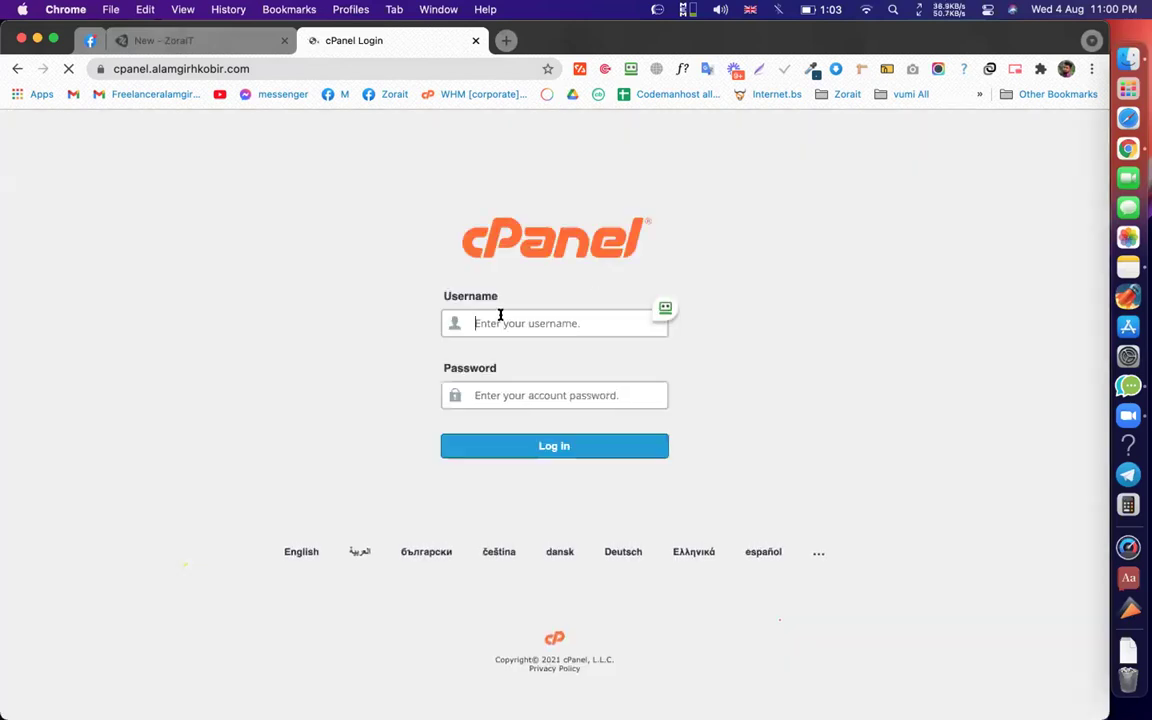
- Clear the mistyped username and password, fill in the saved cPanel login from the password manager, and log in
left_click(481, 395)
type("*********")
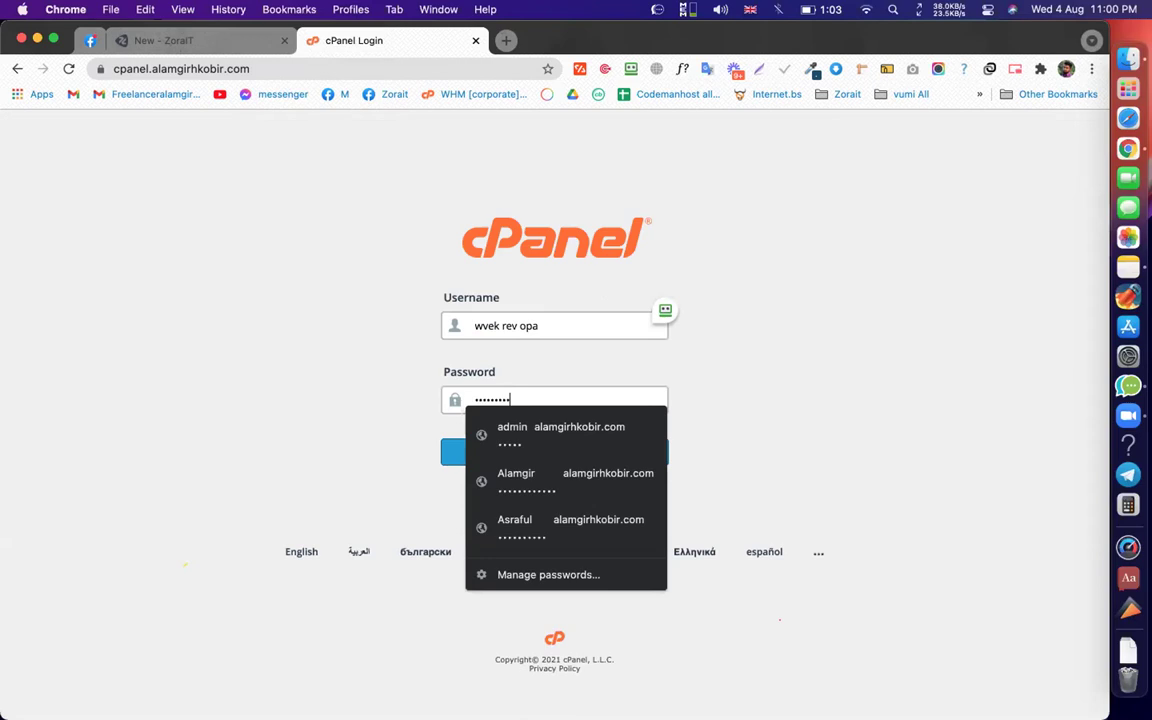
key("super+a")
key("BackSpace")
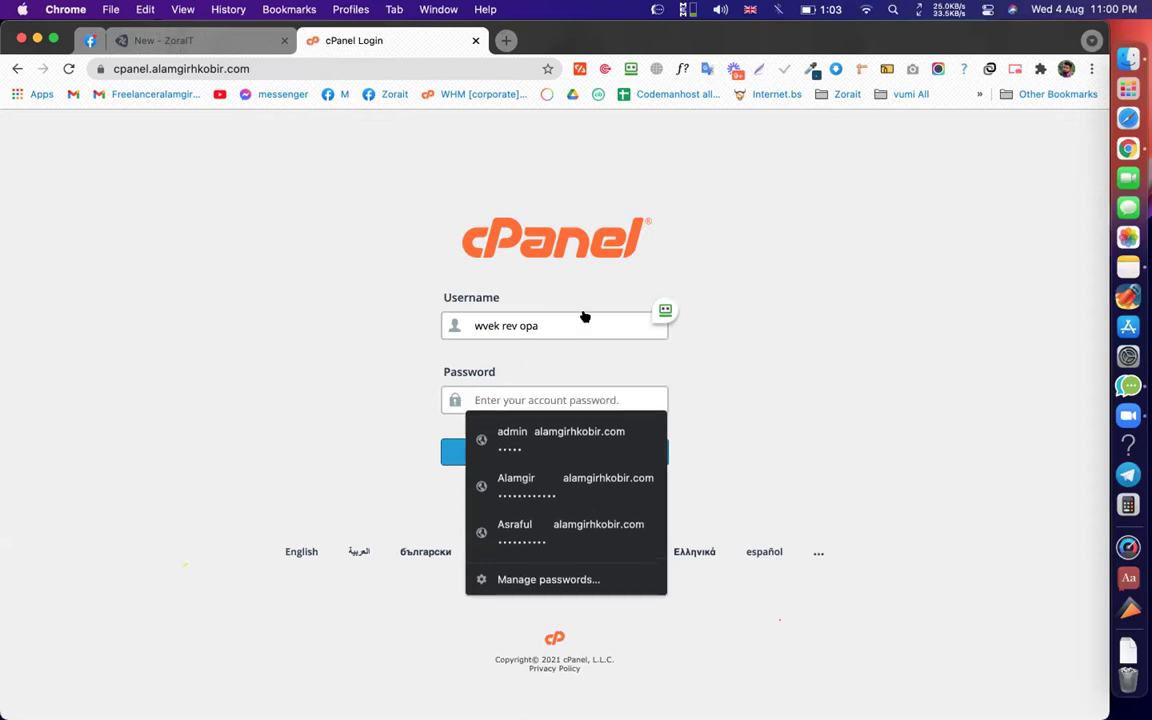
double_click(585, 317)
left_click(543, 318)
key("BackSpace")
key("BackSpace")
key("BackSpace")
key("BackSpace")
key("BackSpace")
key("BackSpace")
key("BackSpace")
key("BackSpace")
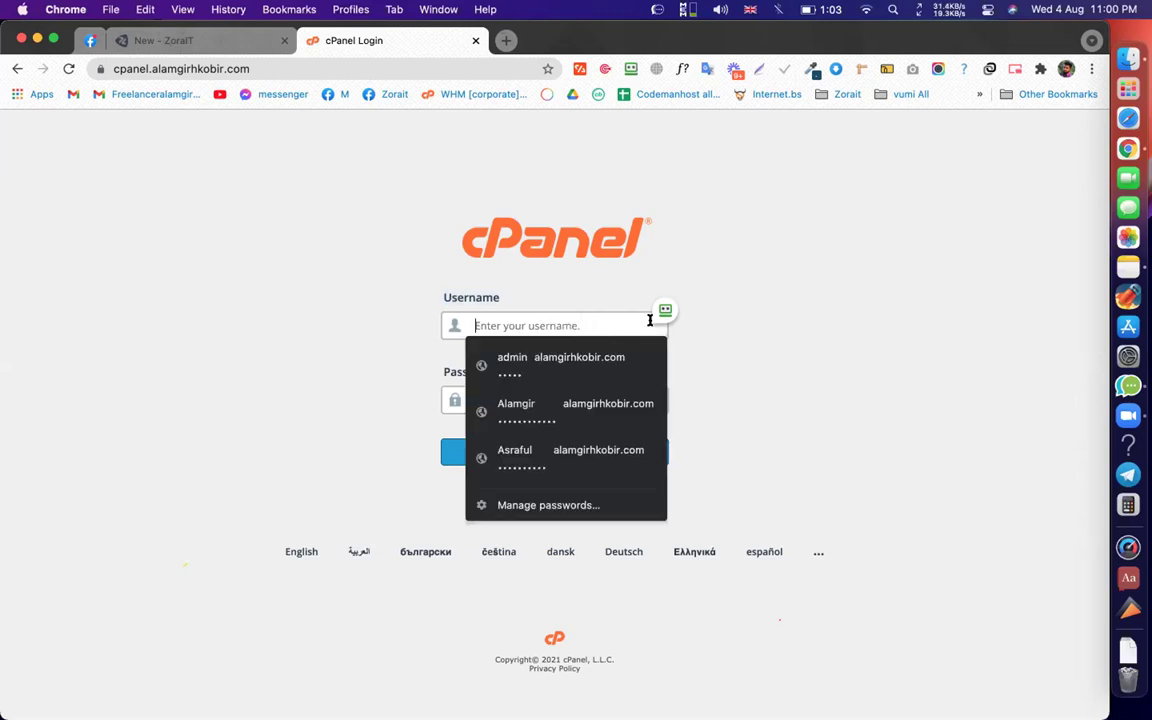
left_click(665, 311)
left_click(680, 311)
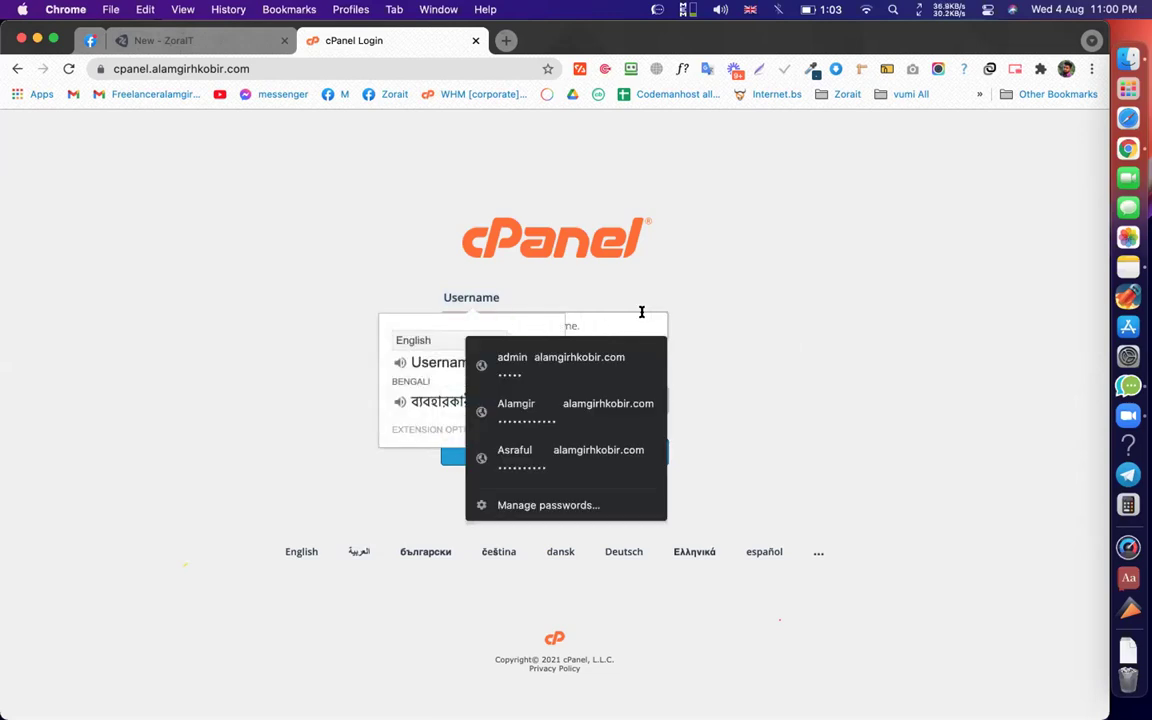
left_click(563, 453)
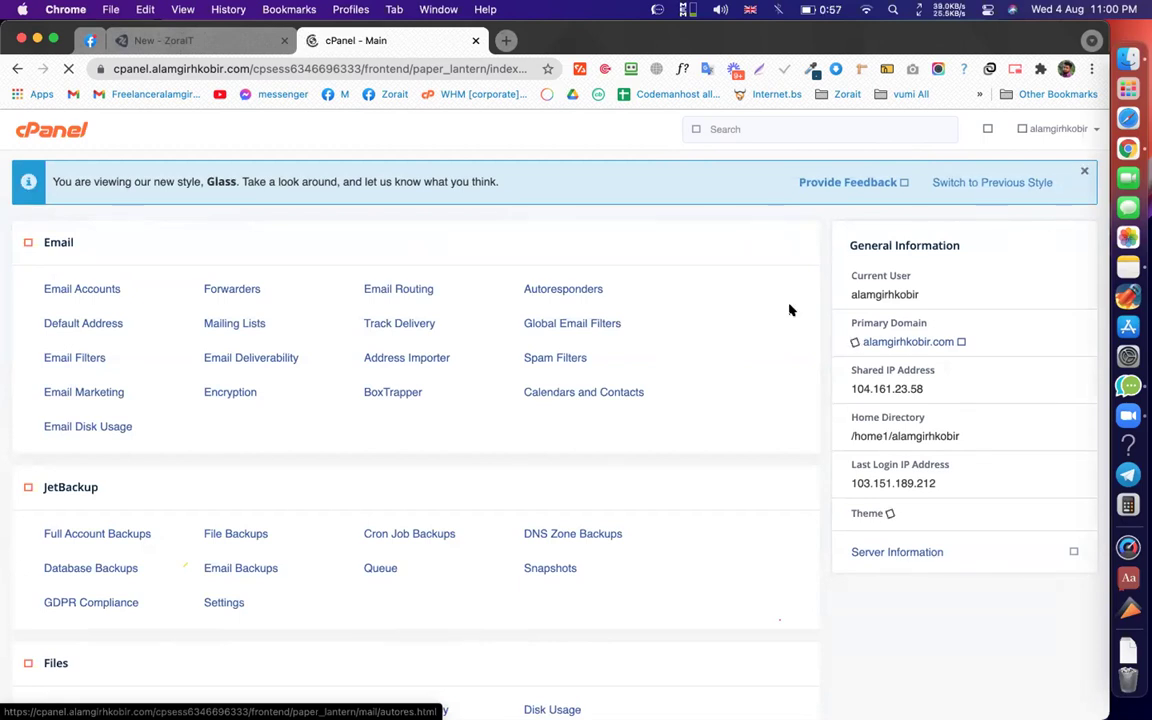
scroll(789, 310, "down", 2)
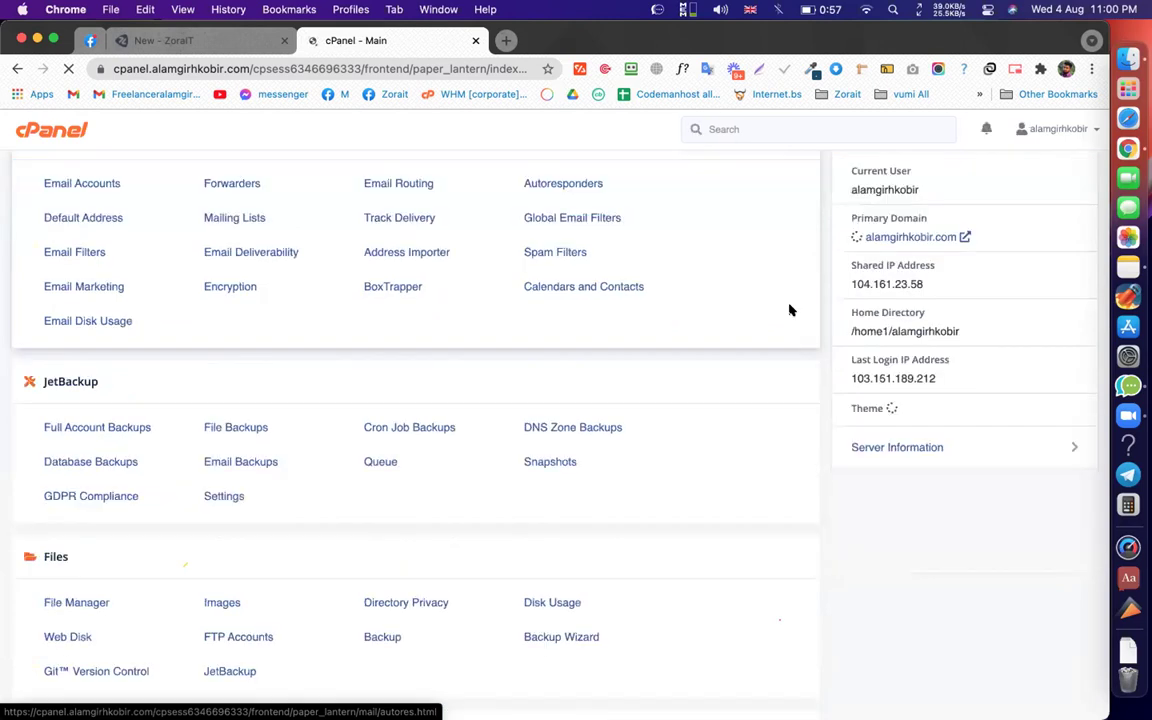
scroll(789, 310, "down", 5)
scroll(789, 310, "down", 2)
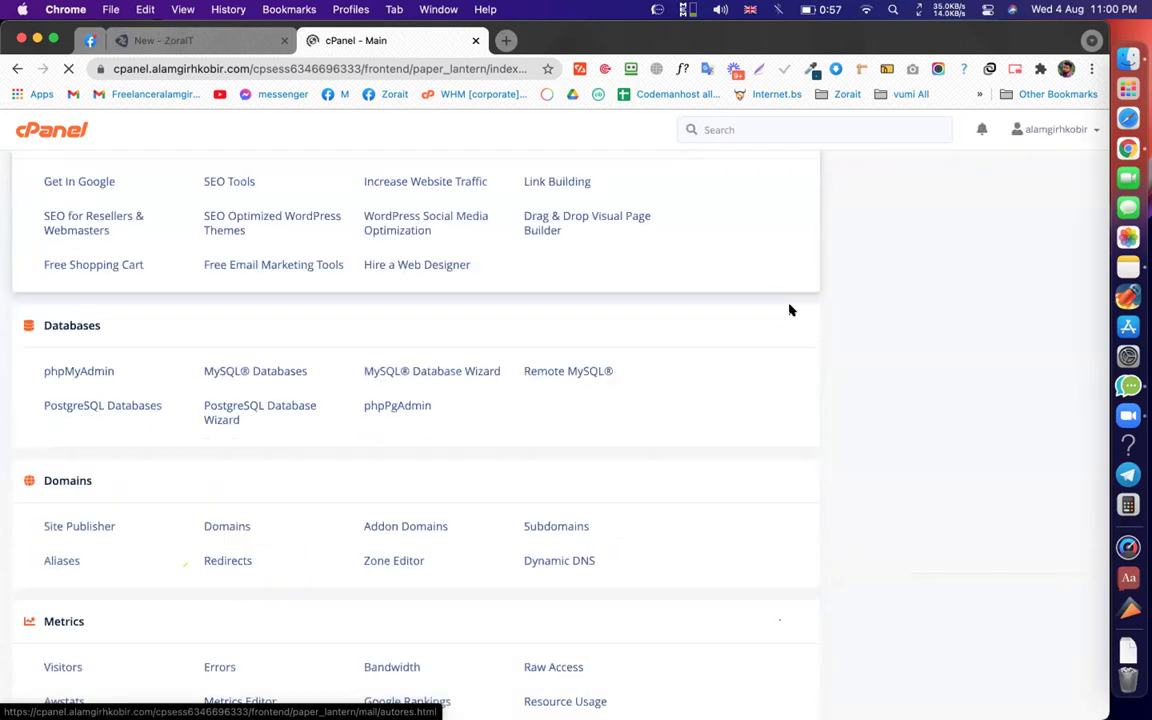
scroll(789, 310, "down", 2)
scroll(718, 366, "down", 2)
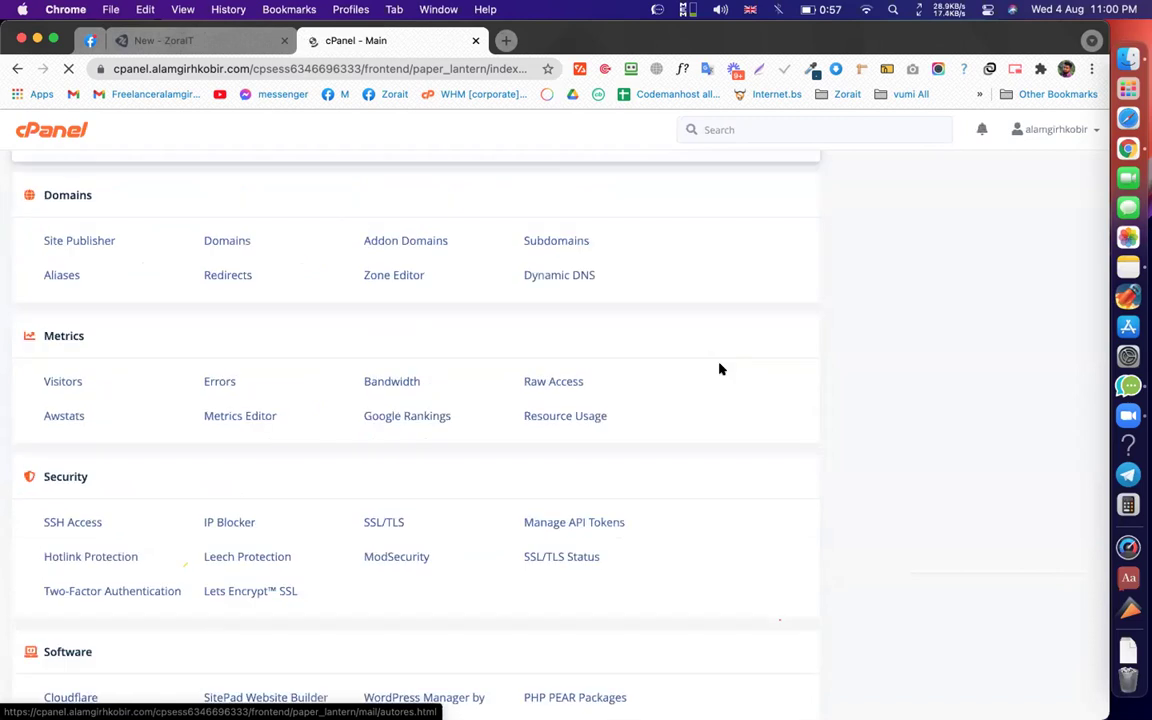
scroll(719, 369, "down", 2)
scroll(719, 369, "down", 5)
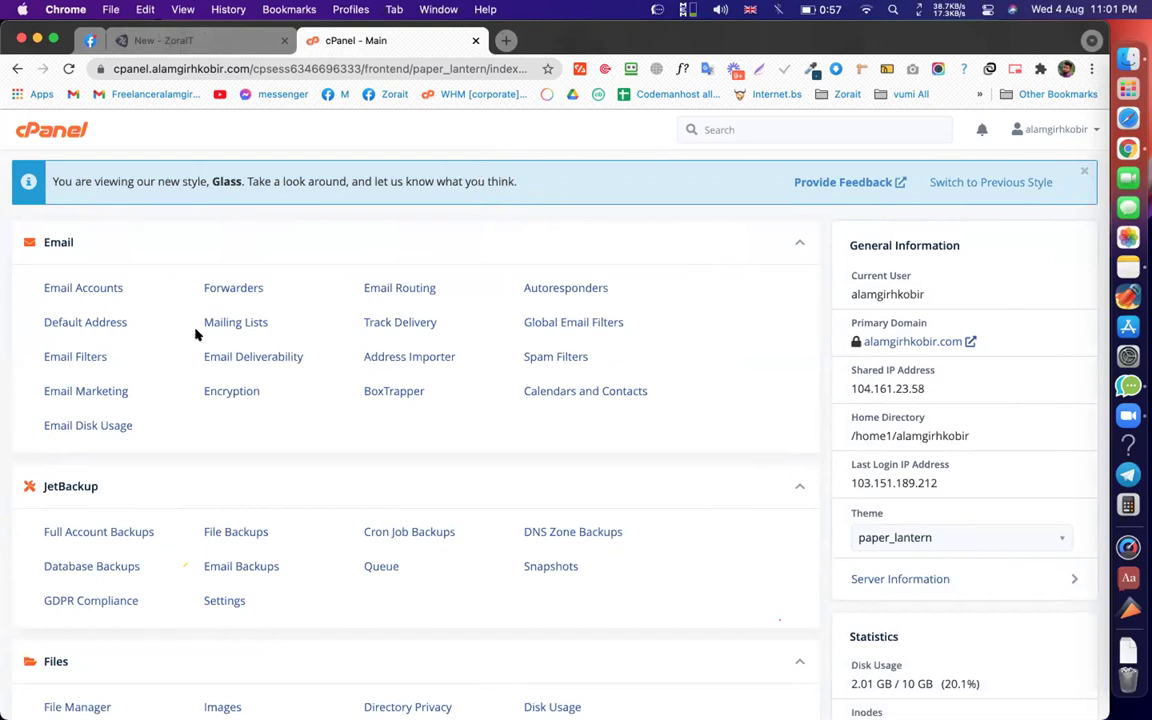
scroll(751, 488, "down", 1)
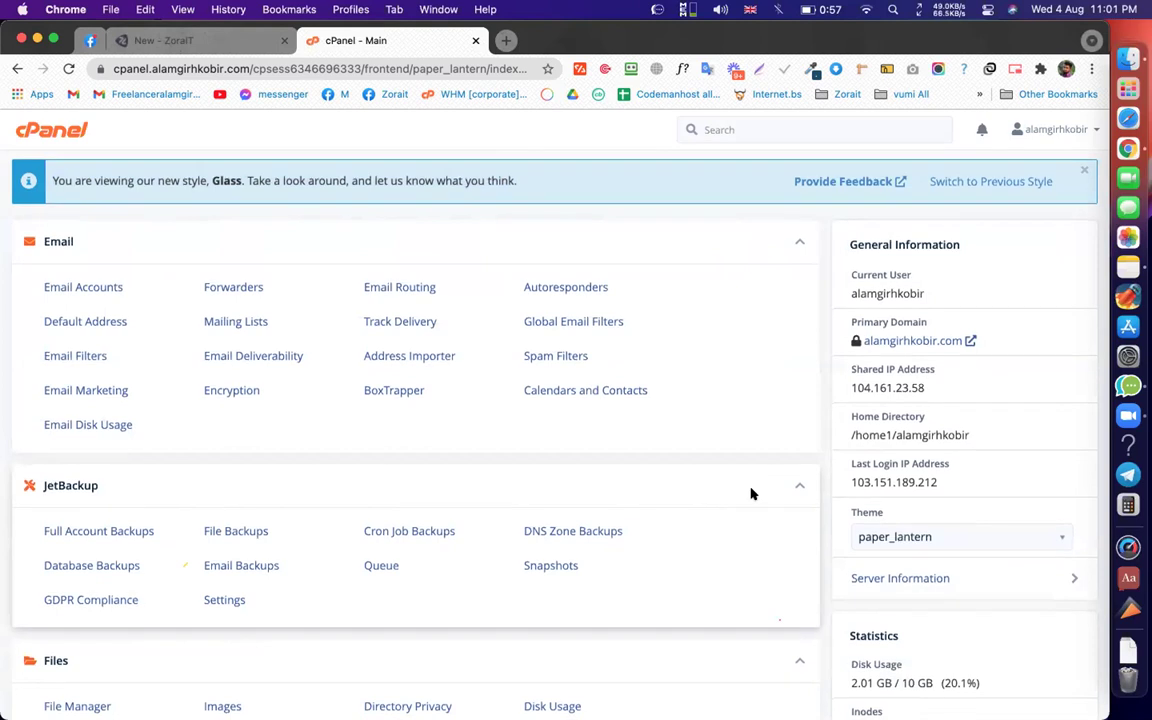
scroll(760, 485, "down", 3)
scroll(817, 420, "down", 2)
scroll(817, 420, "up", 2)
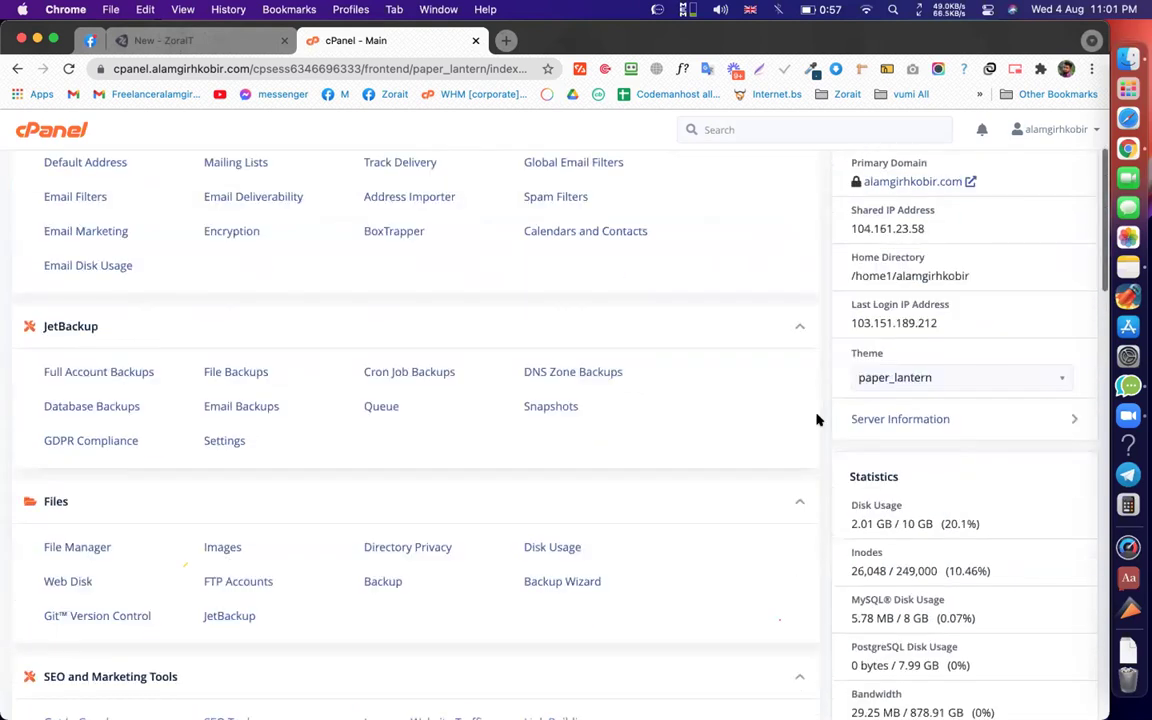
scroll(810, 395, "up", 3)
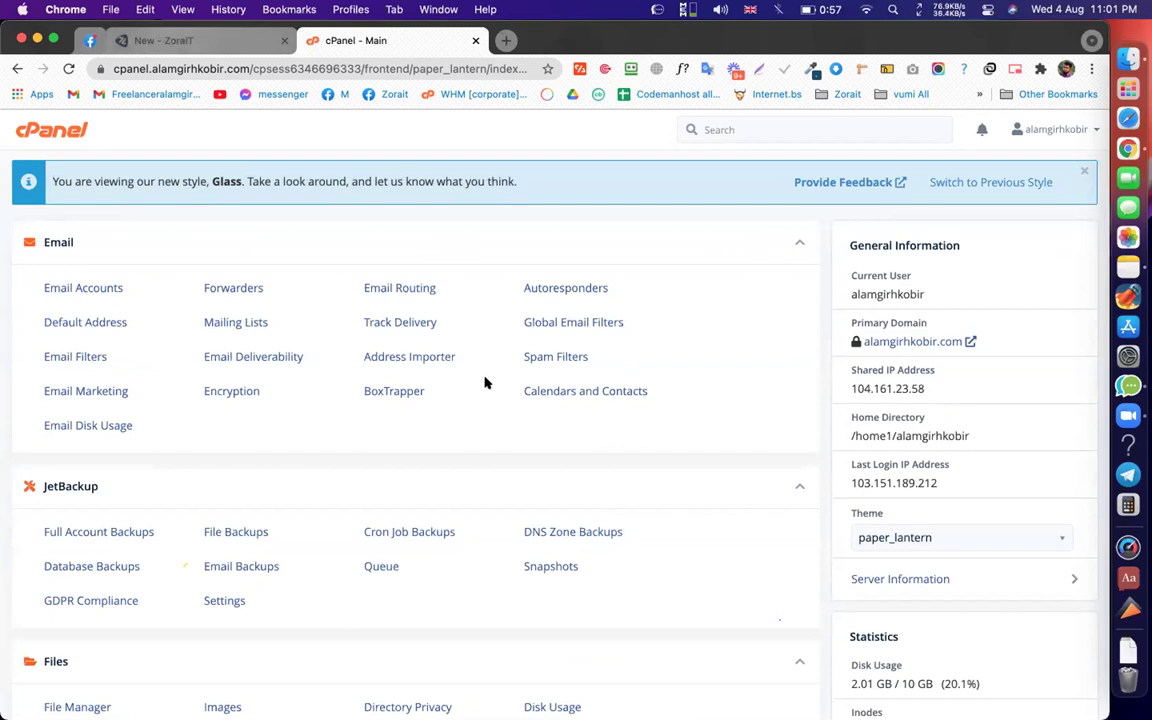
key("ctrl+shift+Tab")
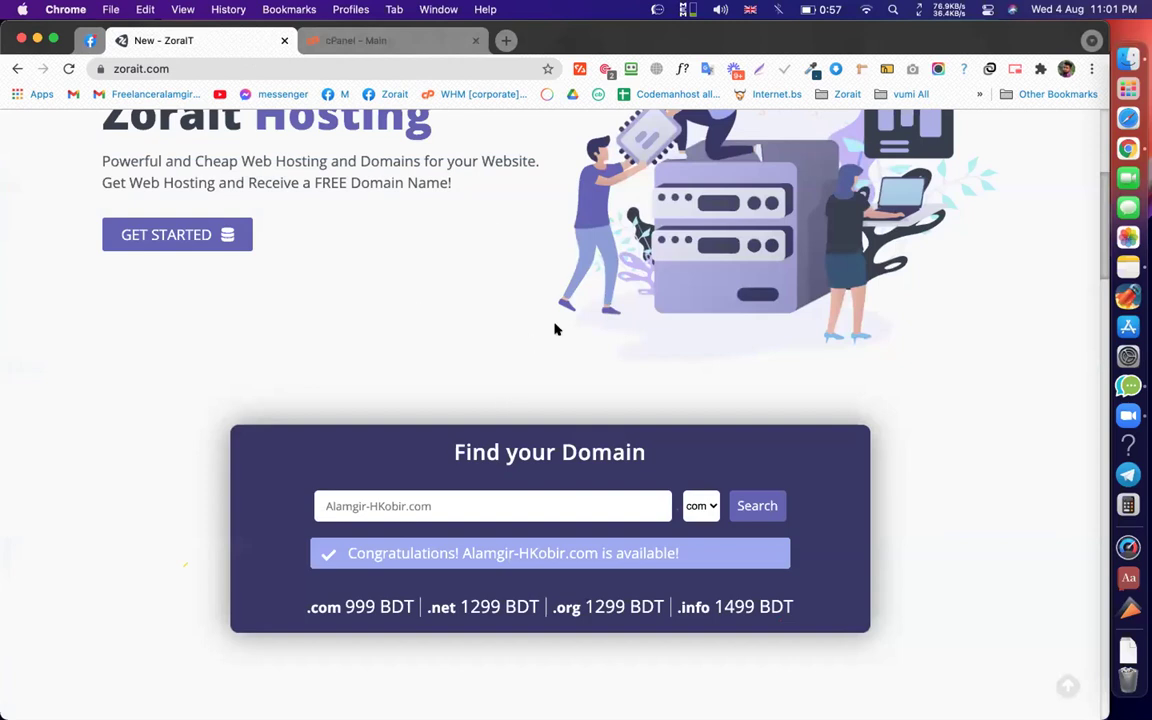
scroll(390, 46, "up", 5)
left_click(390, 46)
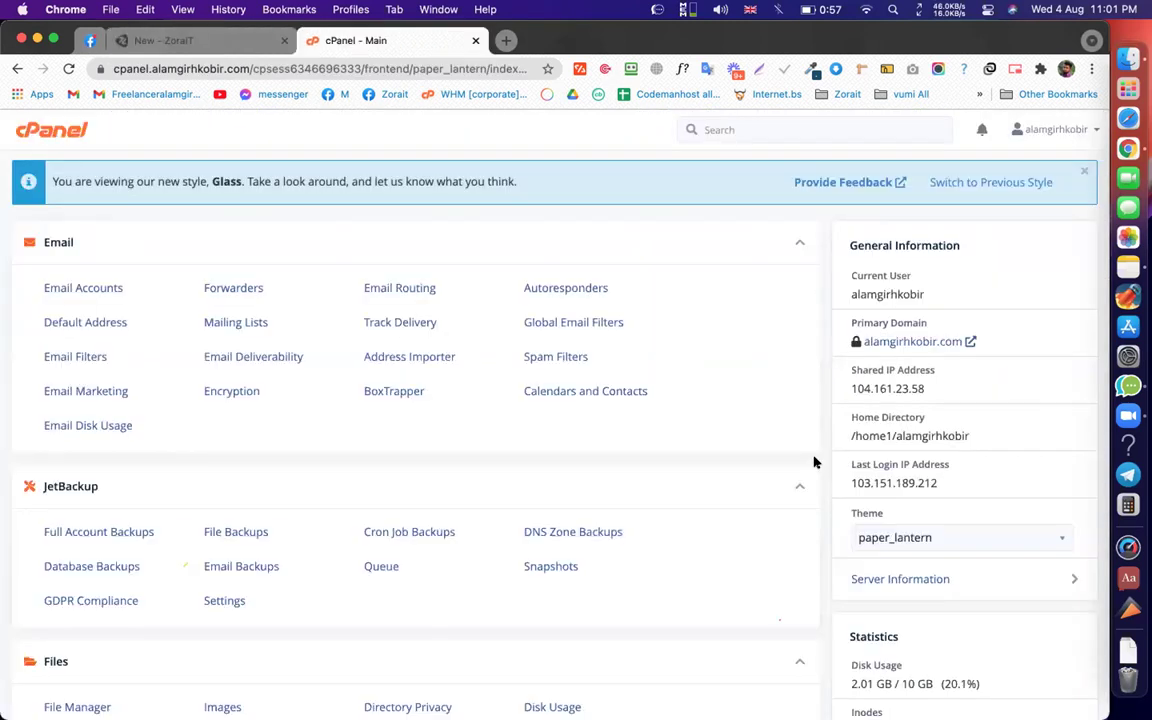
scroll(865, 435, "down", 15)
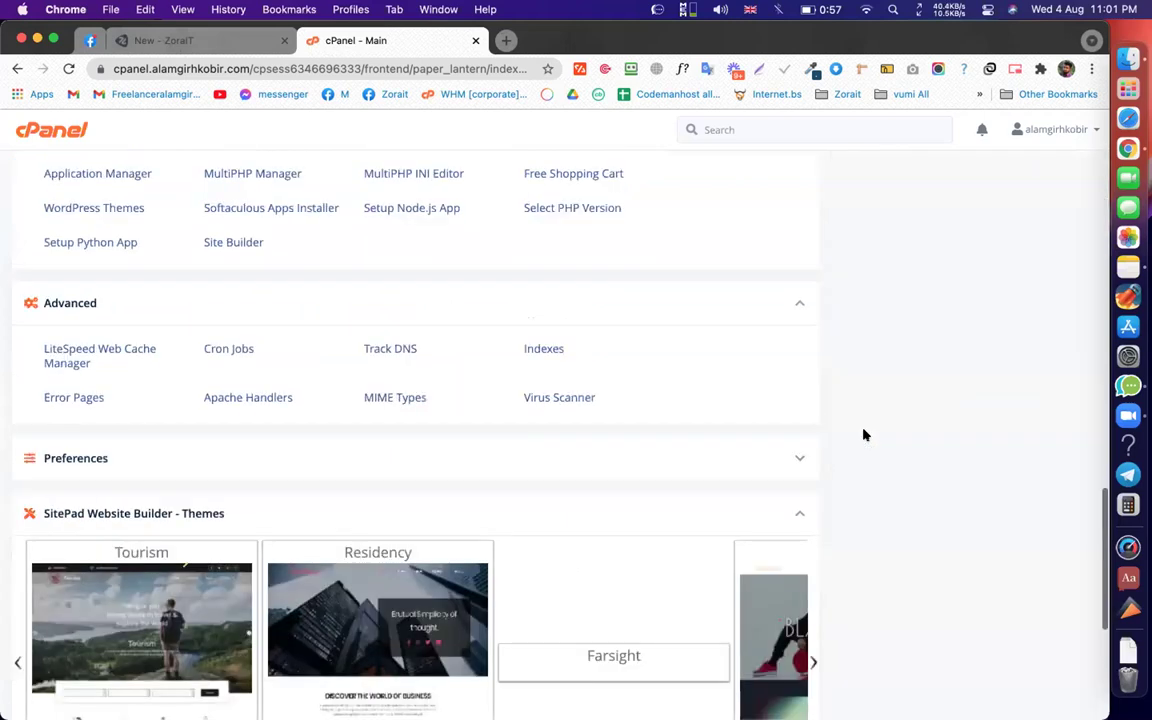
scroll(865, 435, "down", 3)
scroll(865, 435, "up", 9)
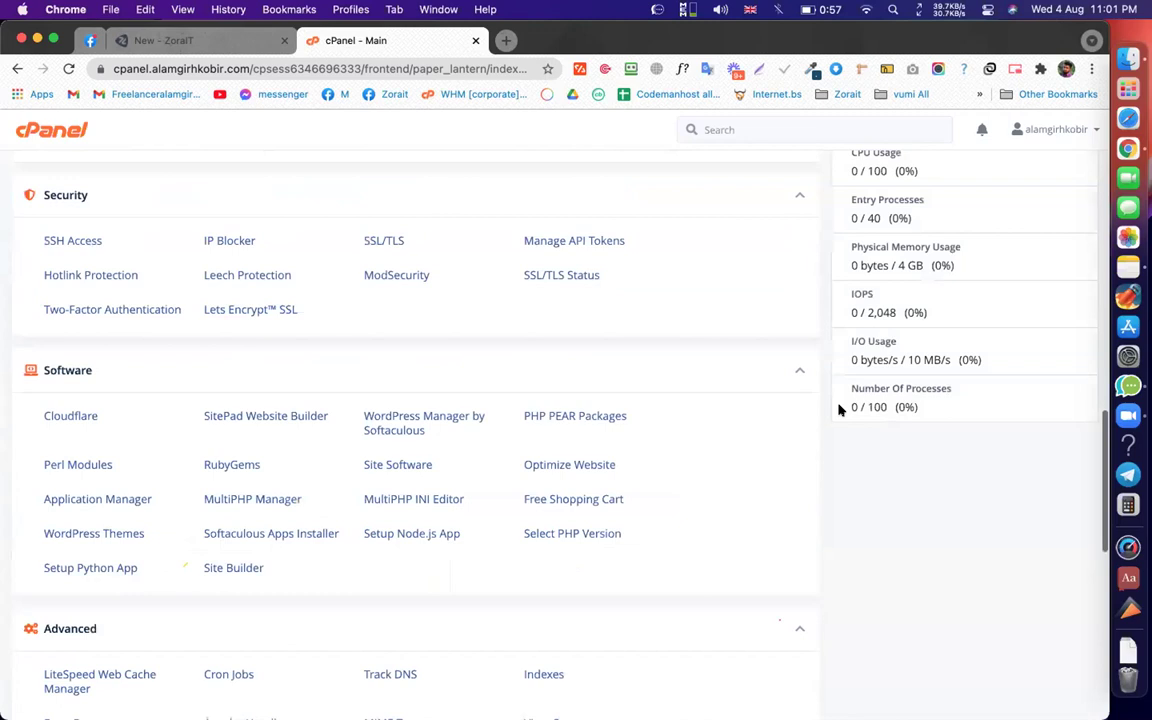
scroll(838, 406, "up", 8)
scroll(687, 198, "down", 1)
scroll(253, 431, "up", 6)
scroll(330, 445, "up", 10)
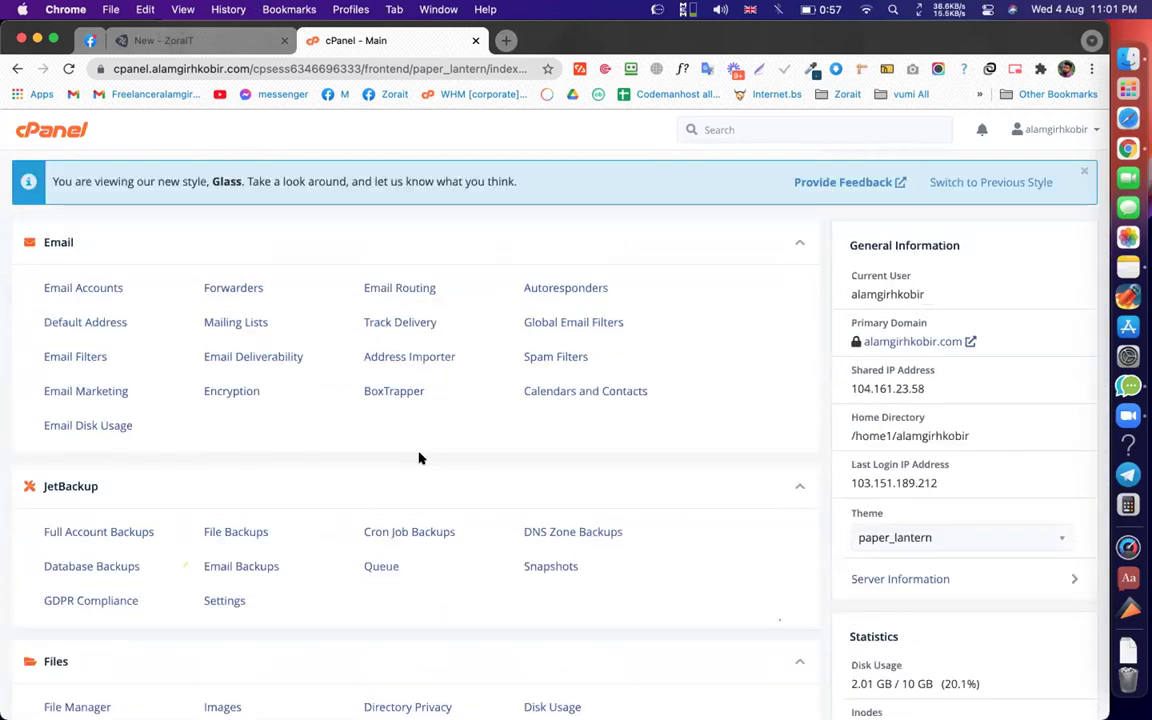
key("ctrl+shift+Tab")
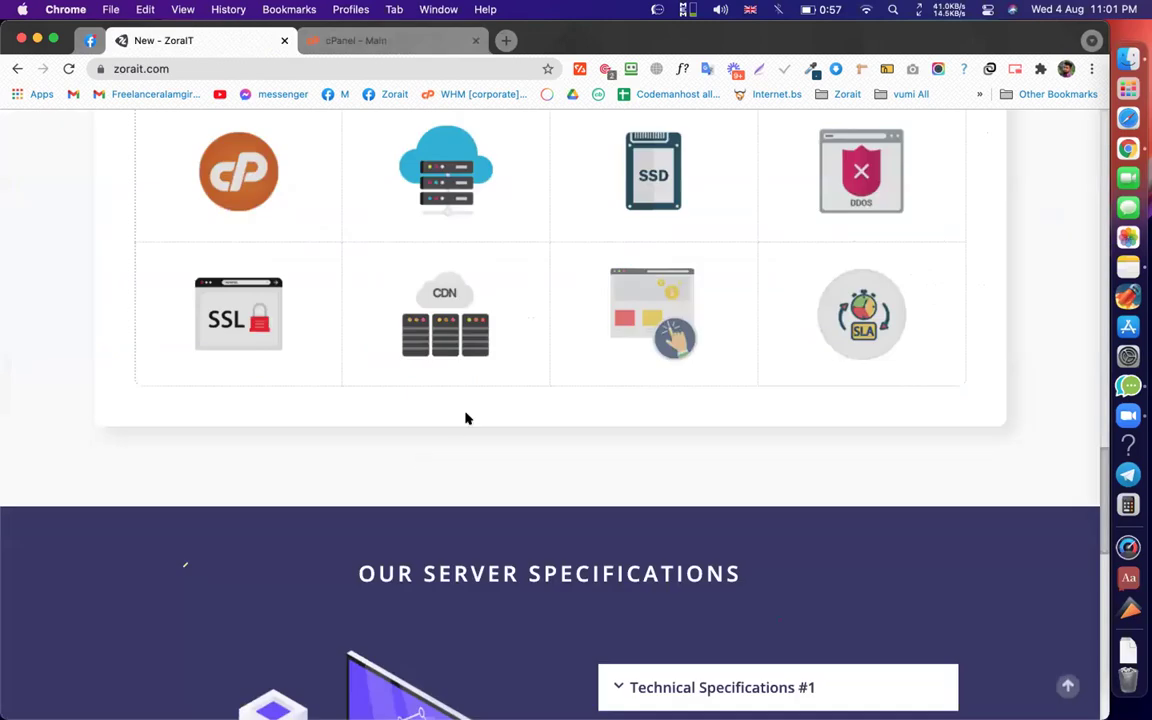
scroll(465, 416, "up", 10)
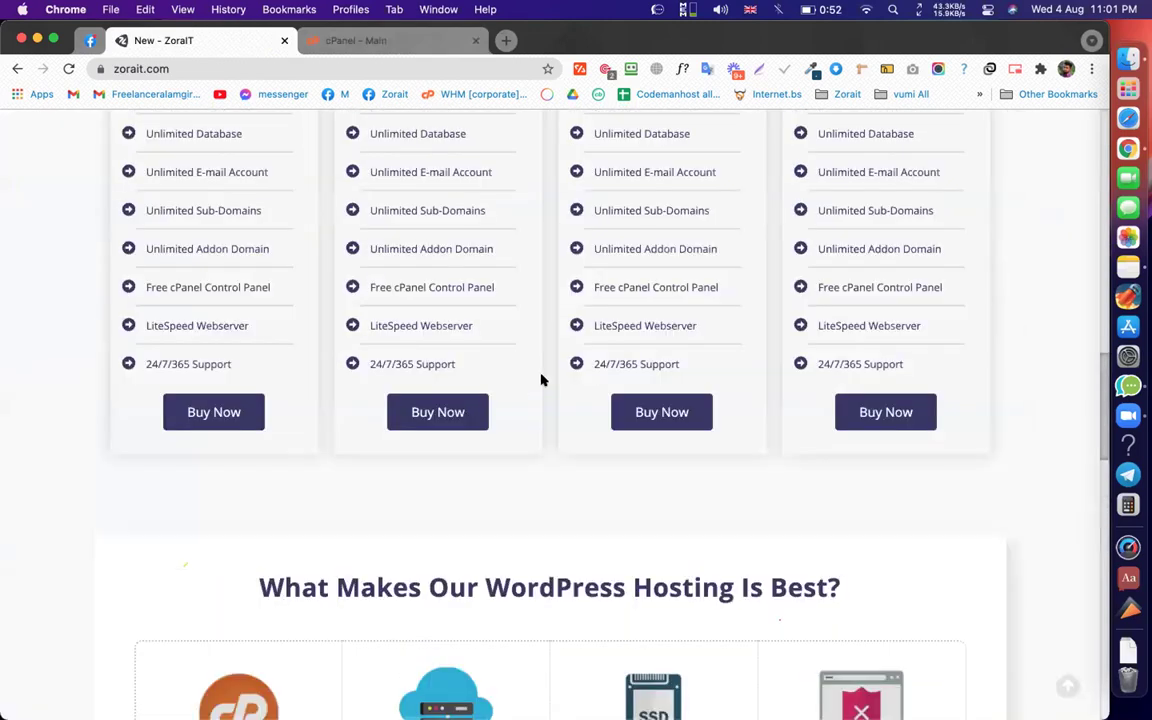
scroll(540, 380, "up", 15)
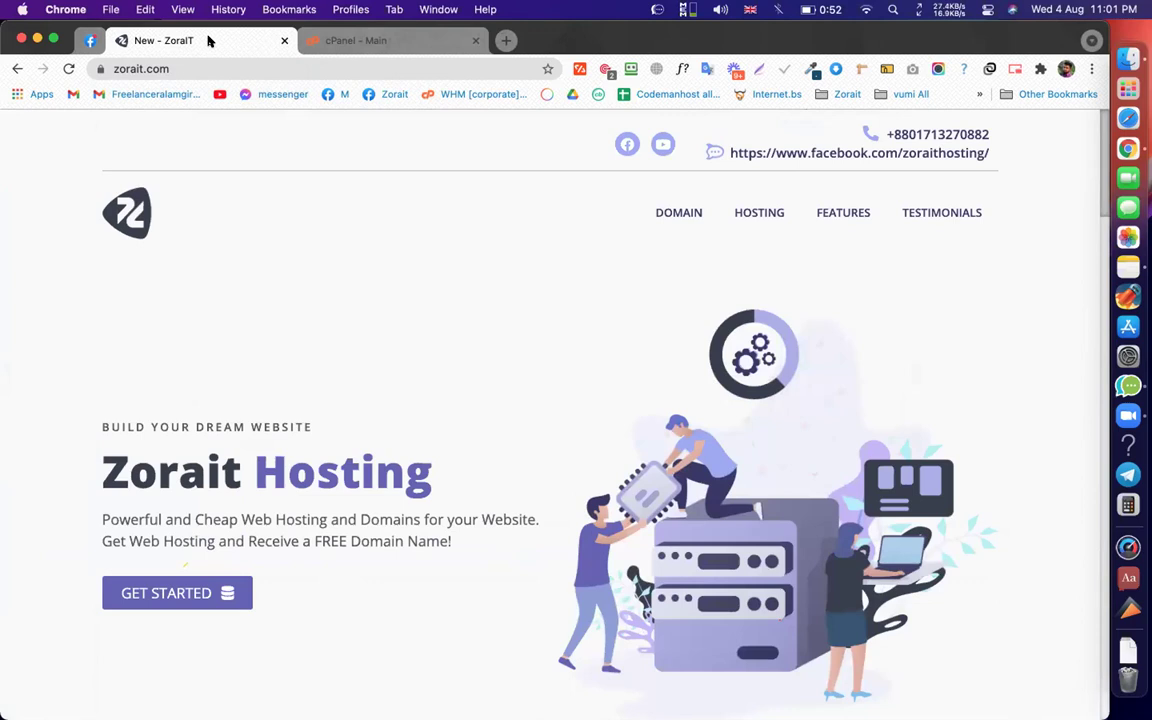
left_click(339, 42)
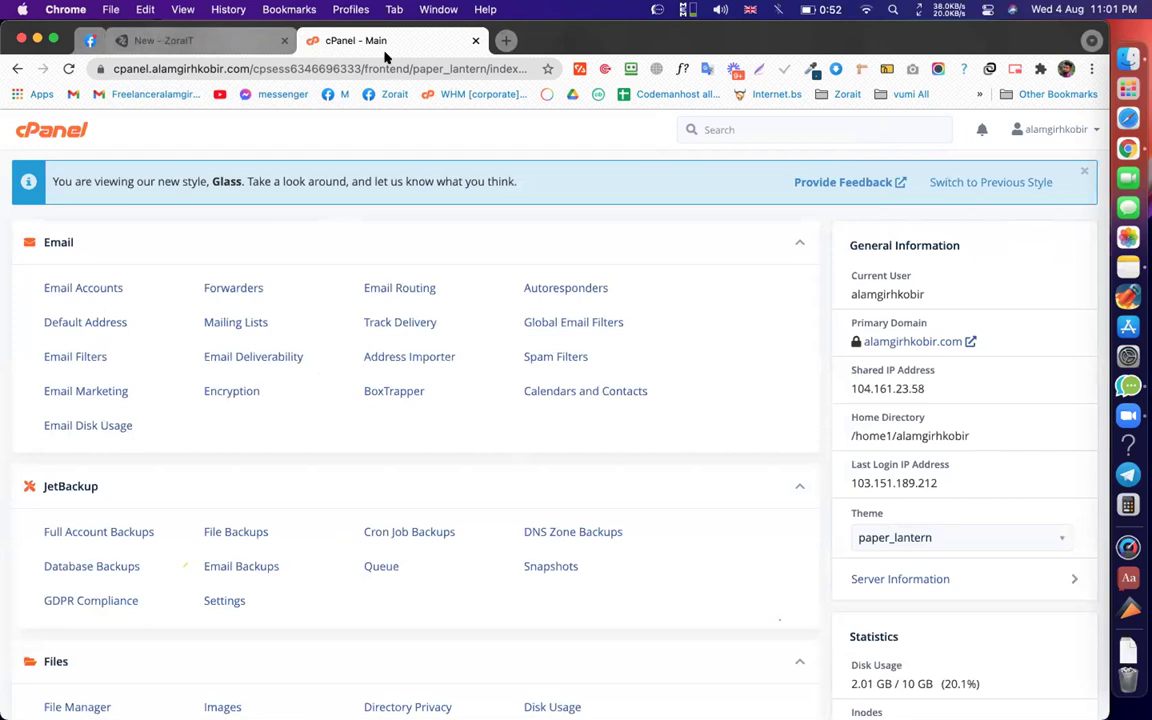
key("ctrl+shift+Tab")
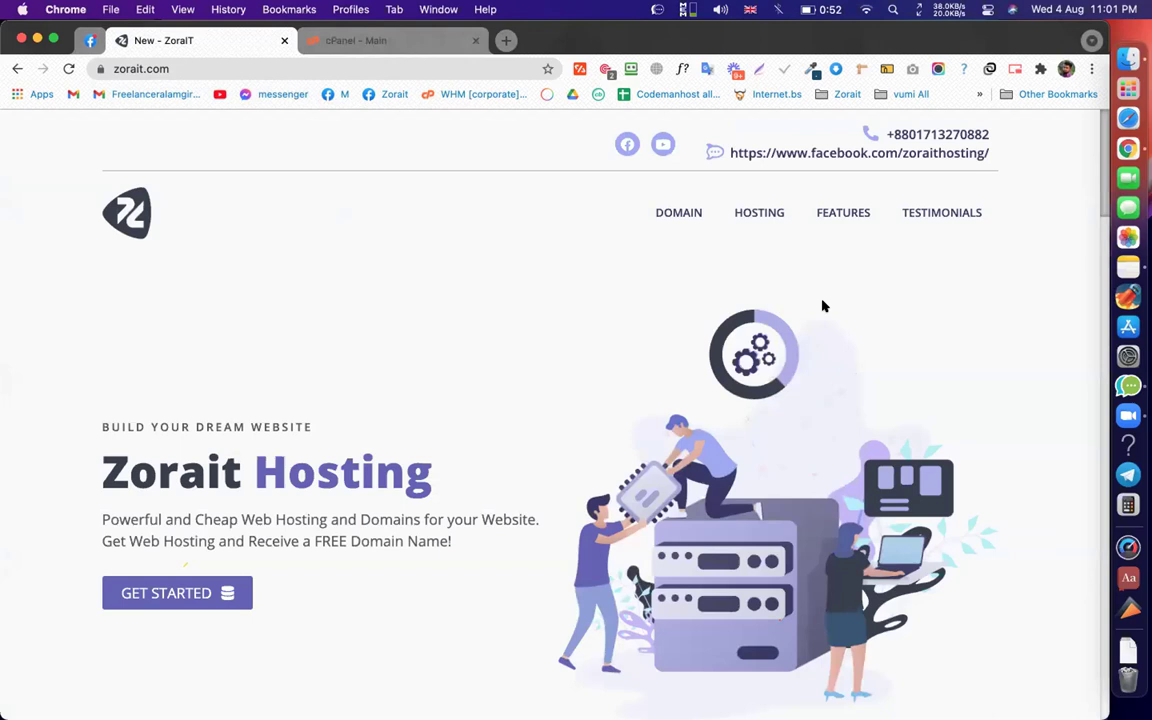
key("ctrl+Tab")
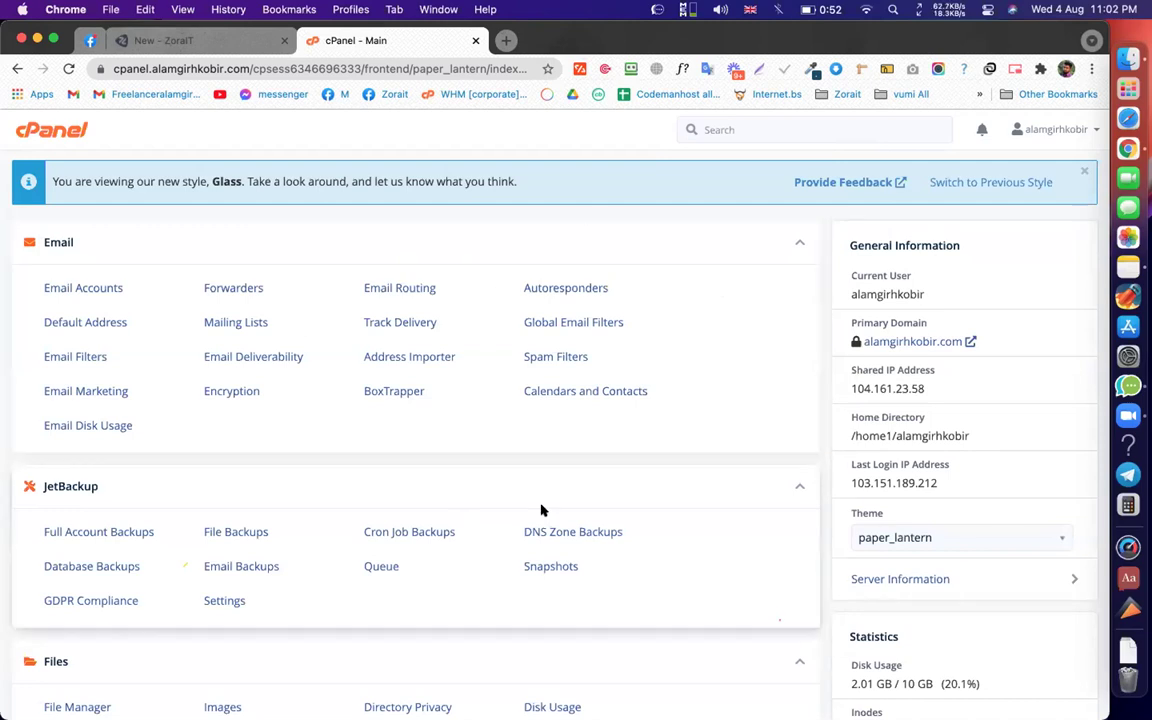
scroll(541, 510, "down", 10)
scroll(684, 408, "down", 4)
scroll(684, 409, "up", 15)
scroll(684, 408, "up", 4)
scroll(468, 419, "down", 9)
scroll(440, 388, "up", 5)
scroll(384, 340, "up", 6)
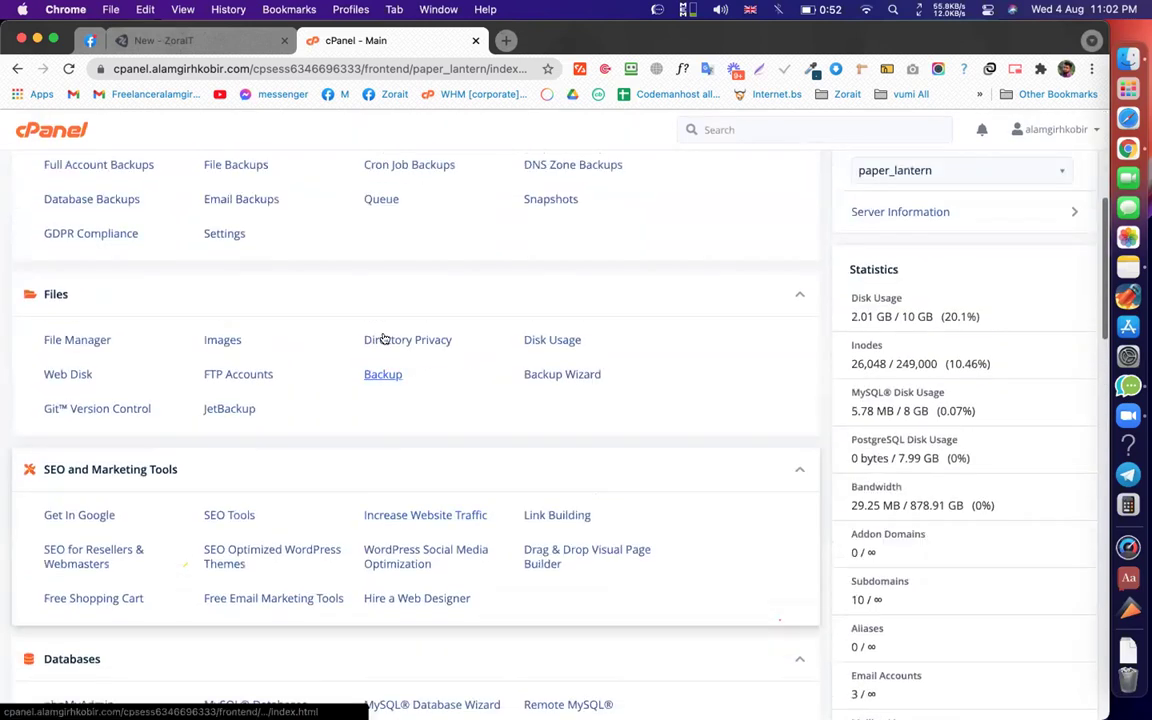
scroll(386, 456, "down", 3)
scroll(386, 456, "down", 5)
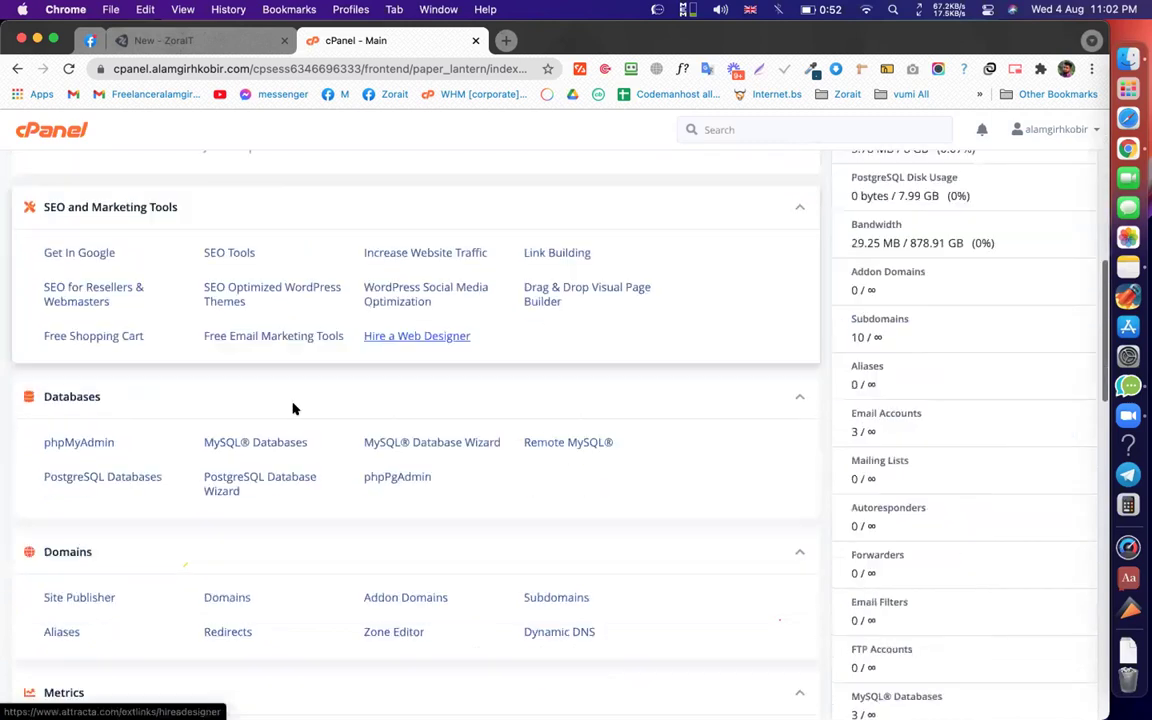
scroll(157, 434, "down", 3)
scroll(177, 468, "down", 5)
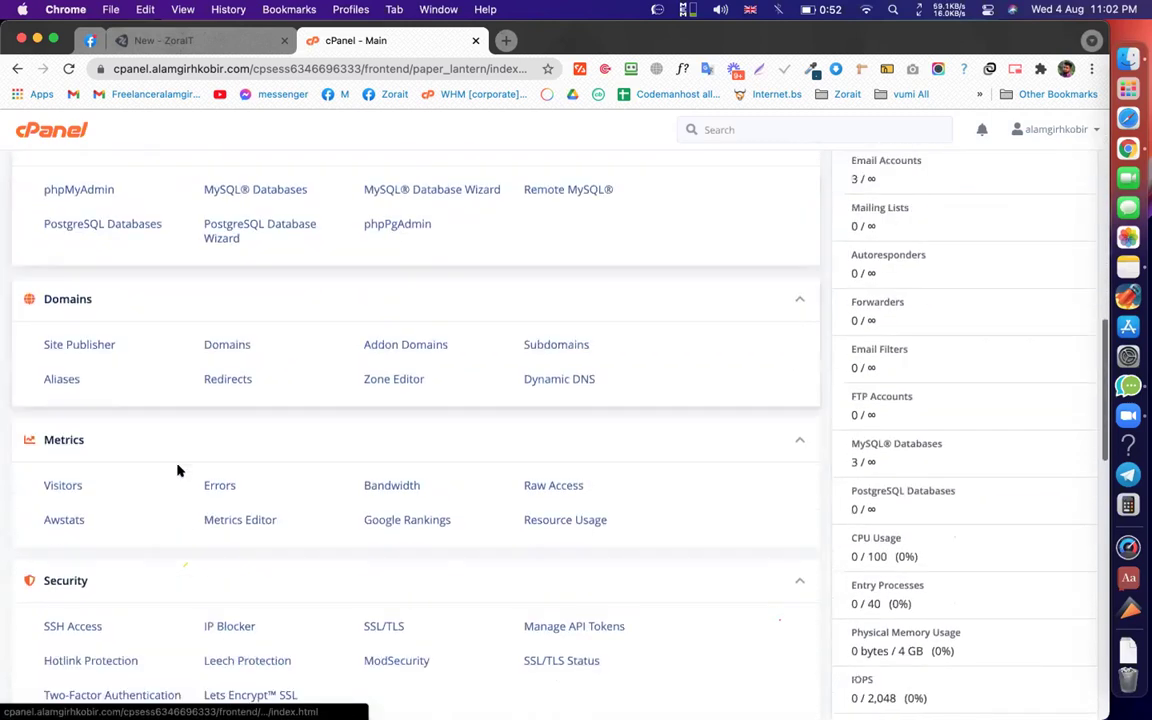
scroll(306, 372, "down", 5)
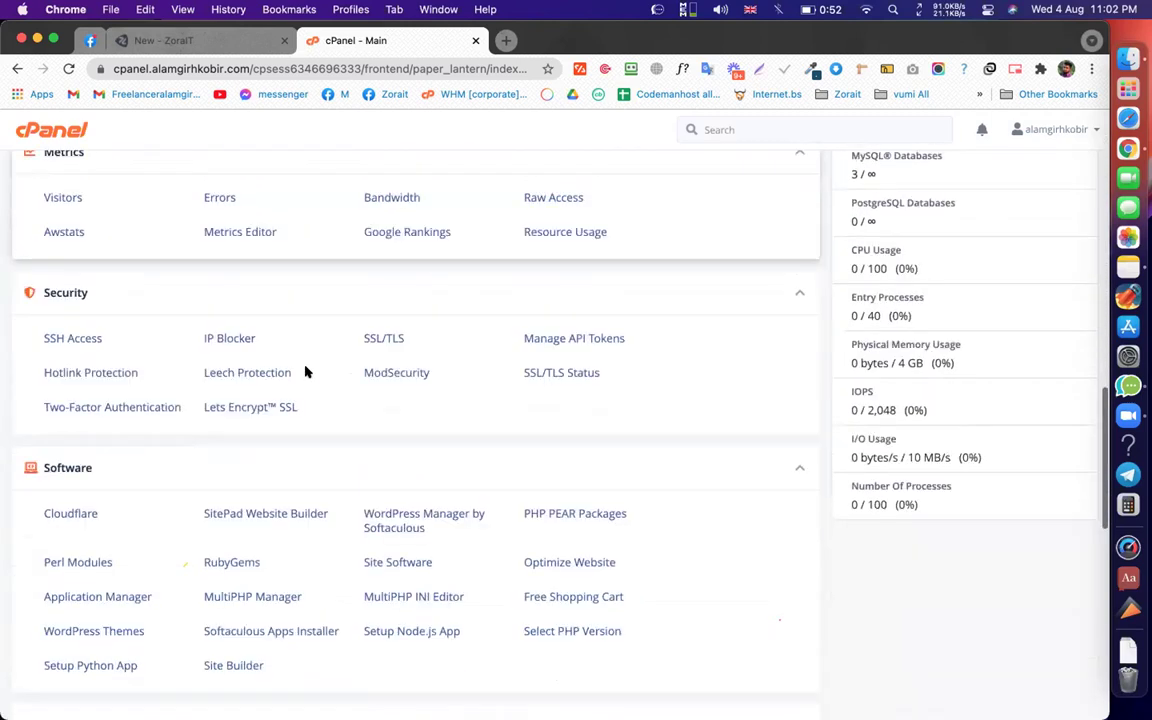
left_click(410, 509)
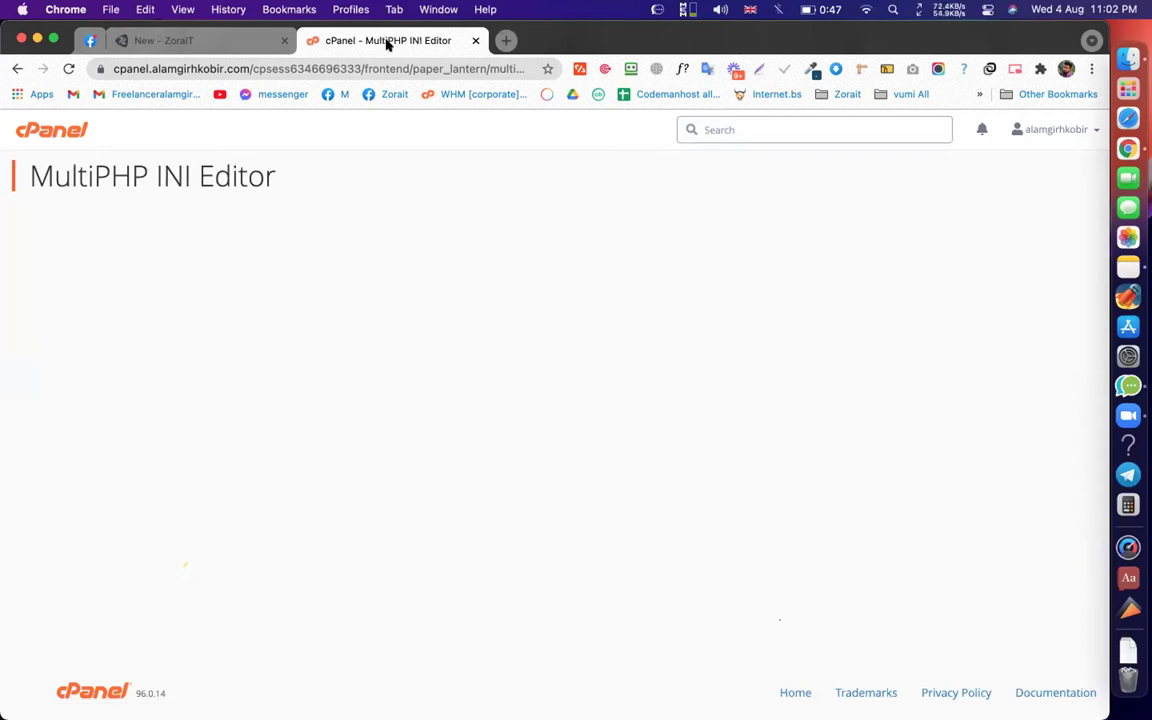
triple_click(234, 175)
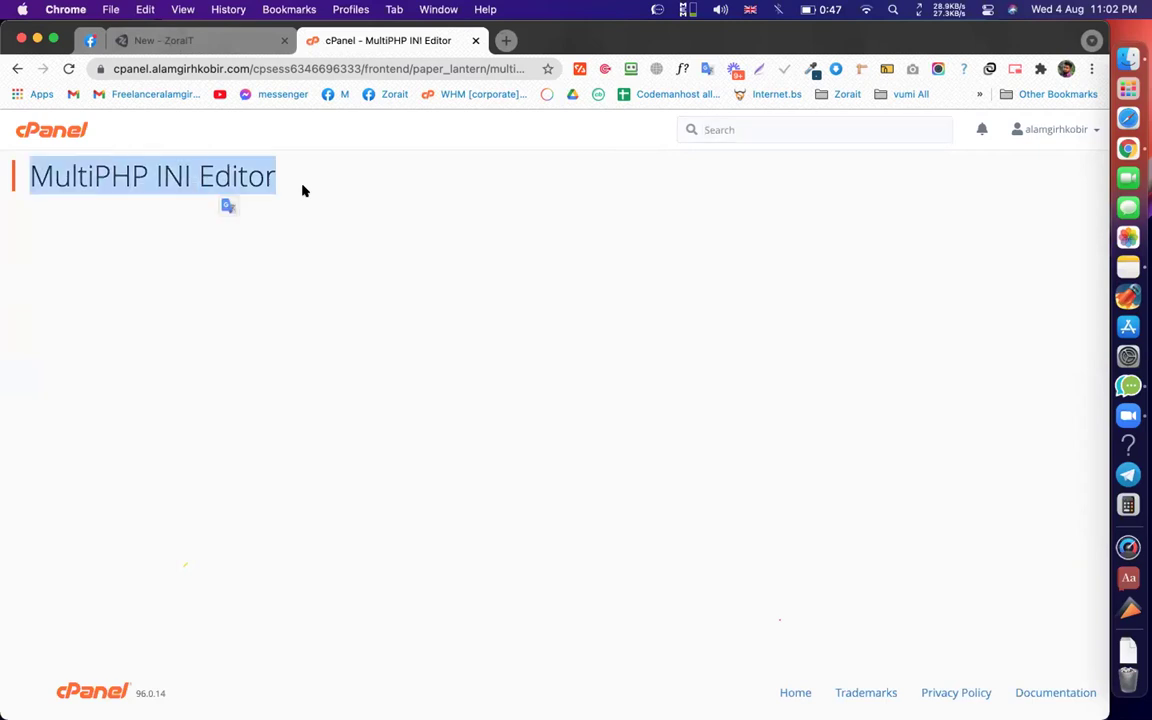
left_click(375, 37)
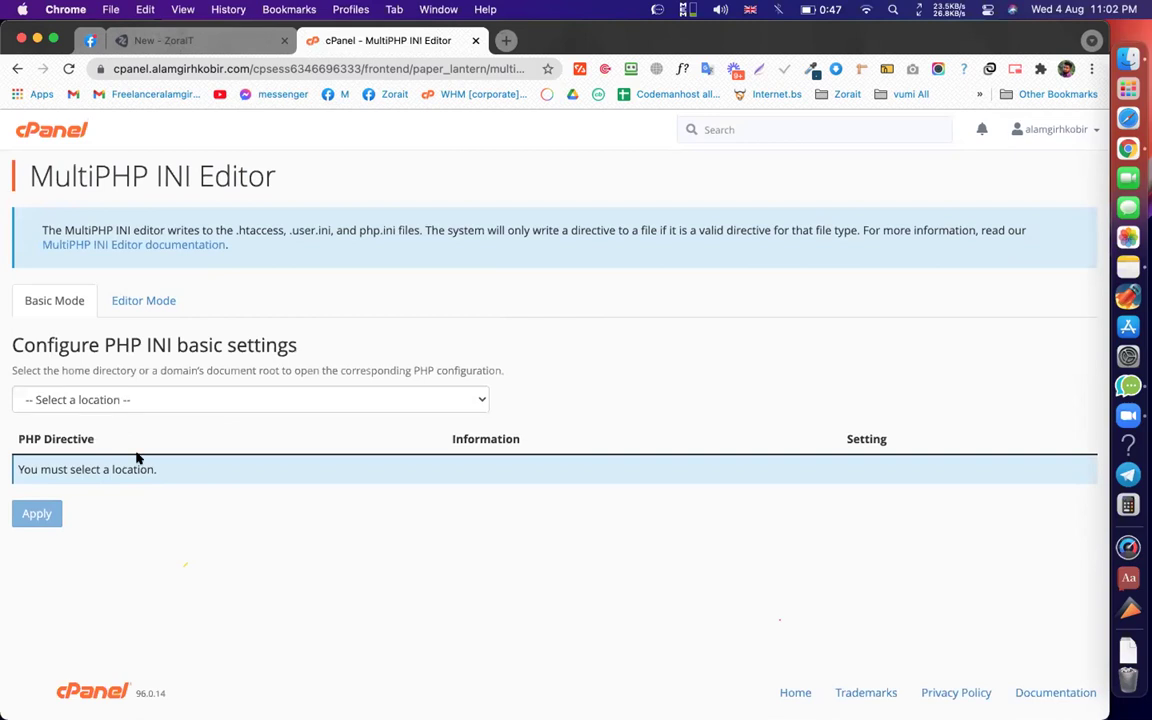
left_click(208, 399)
left_click(79, 122)
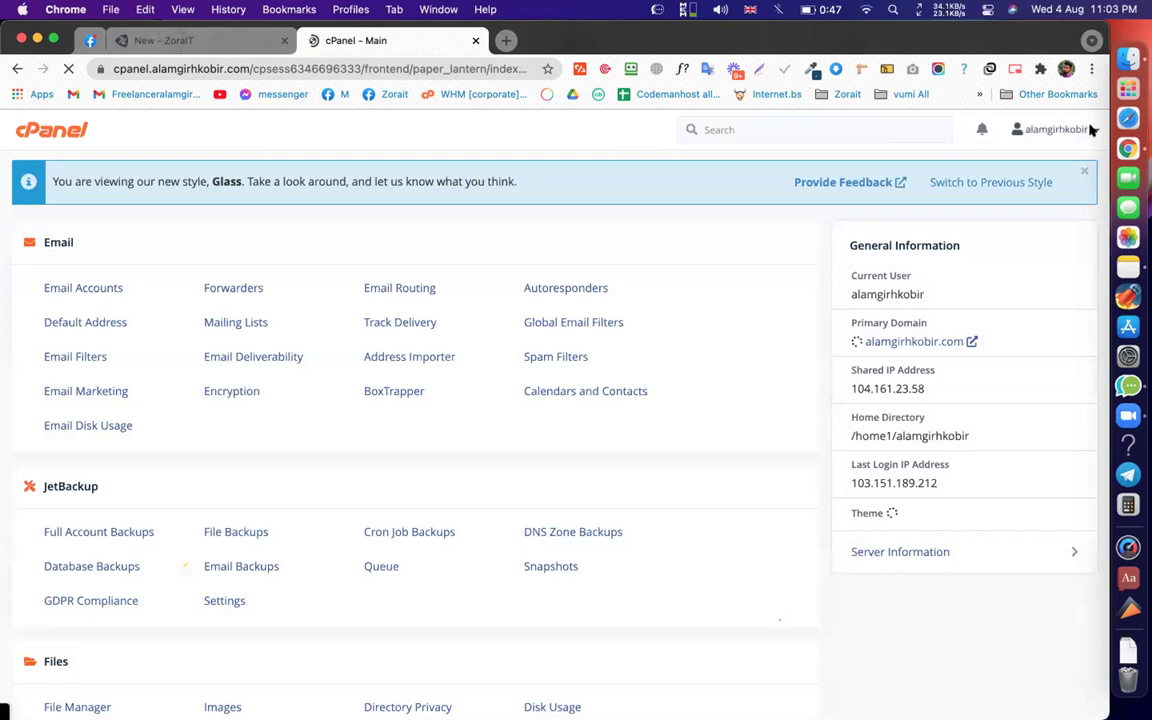
left_click(1093, 131)
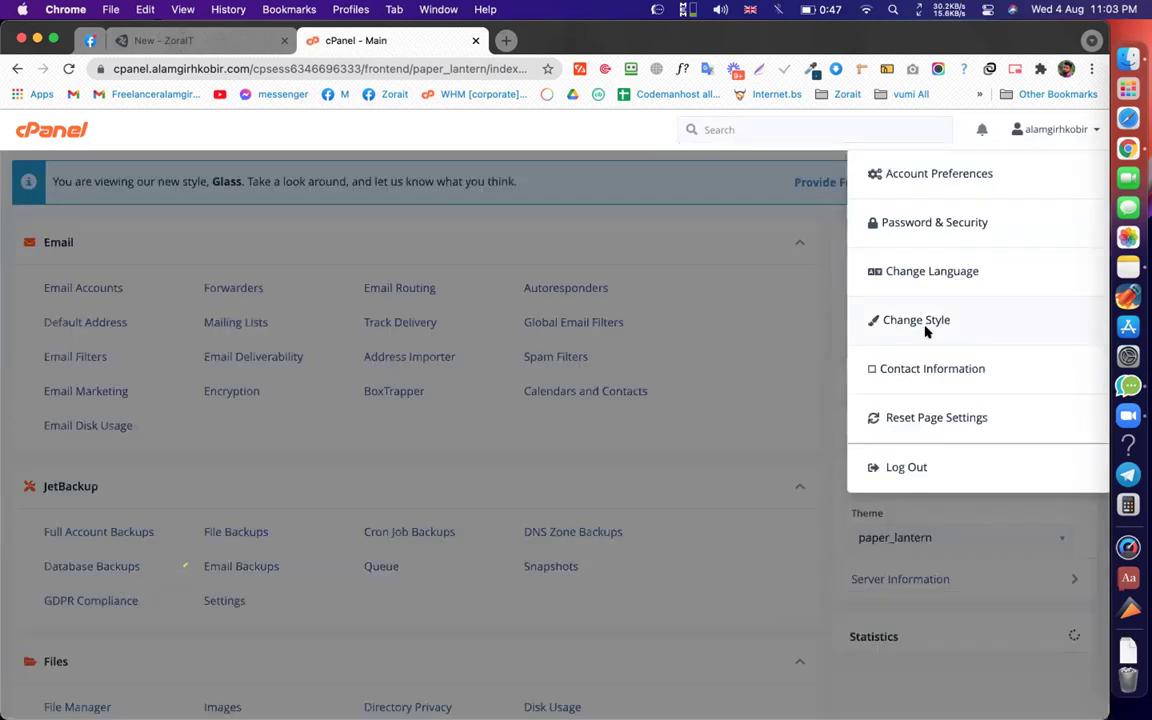
- Check on the Change Style page that Dark is the current style, then return to the cPanel dashboard
left_click(652, 236)
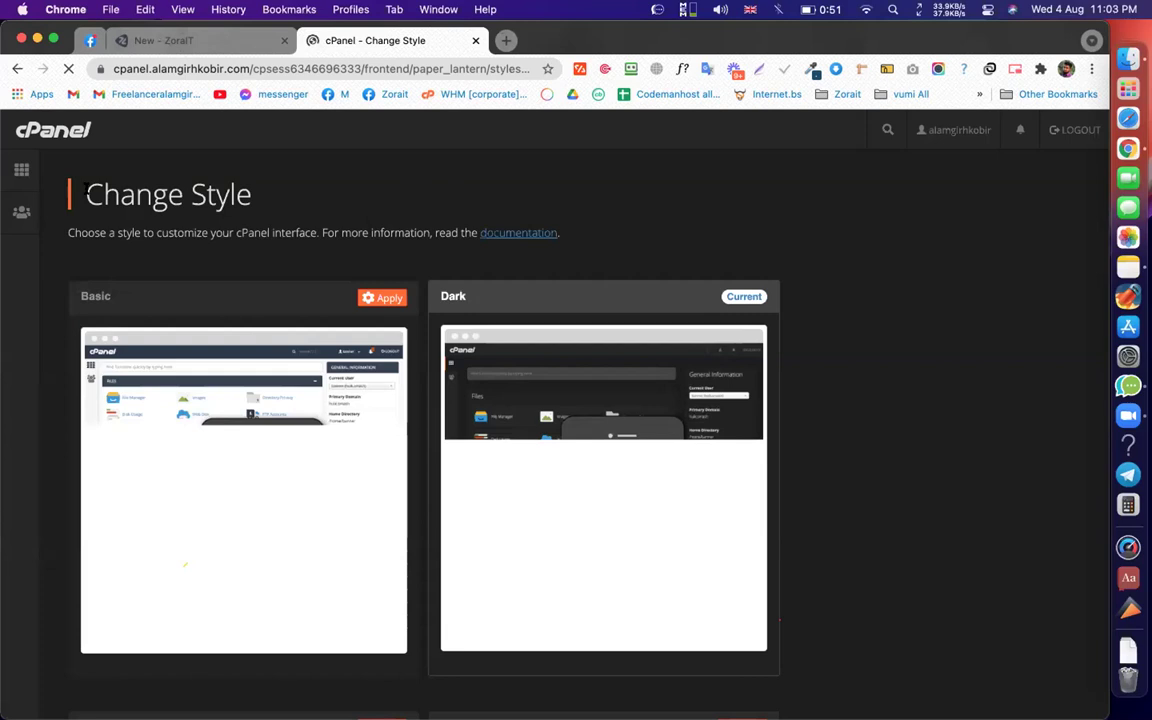
triple_click(190, 198)
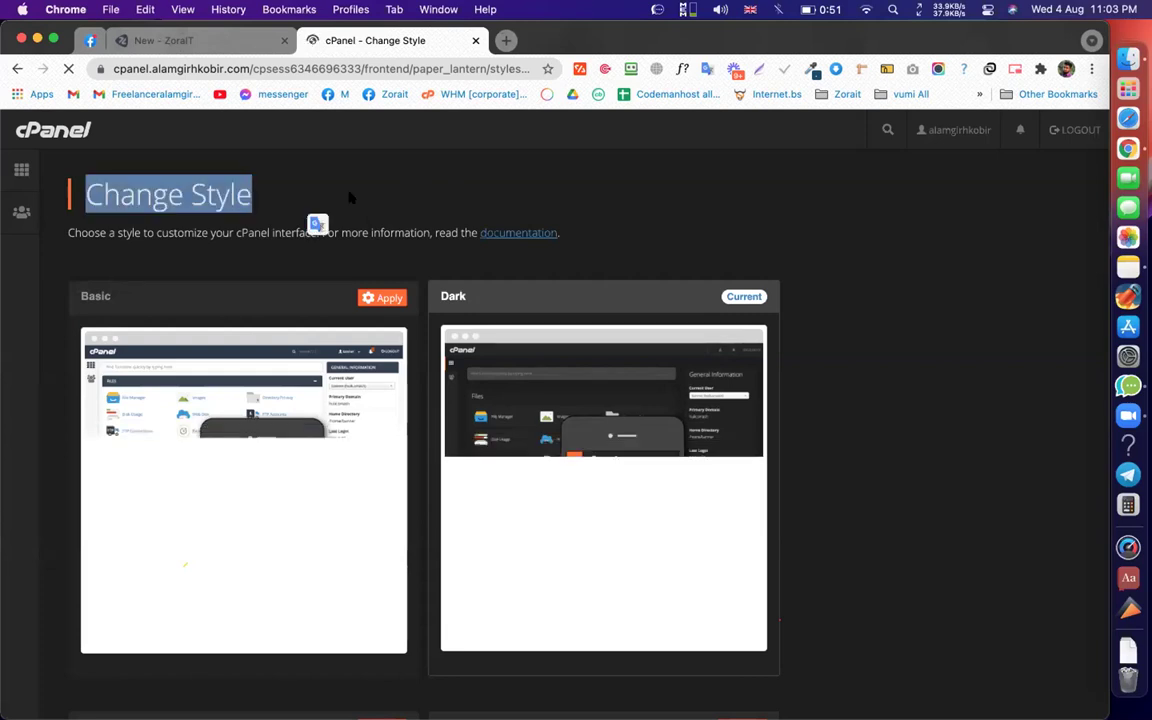
left_click(350, 197)
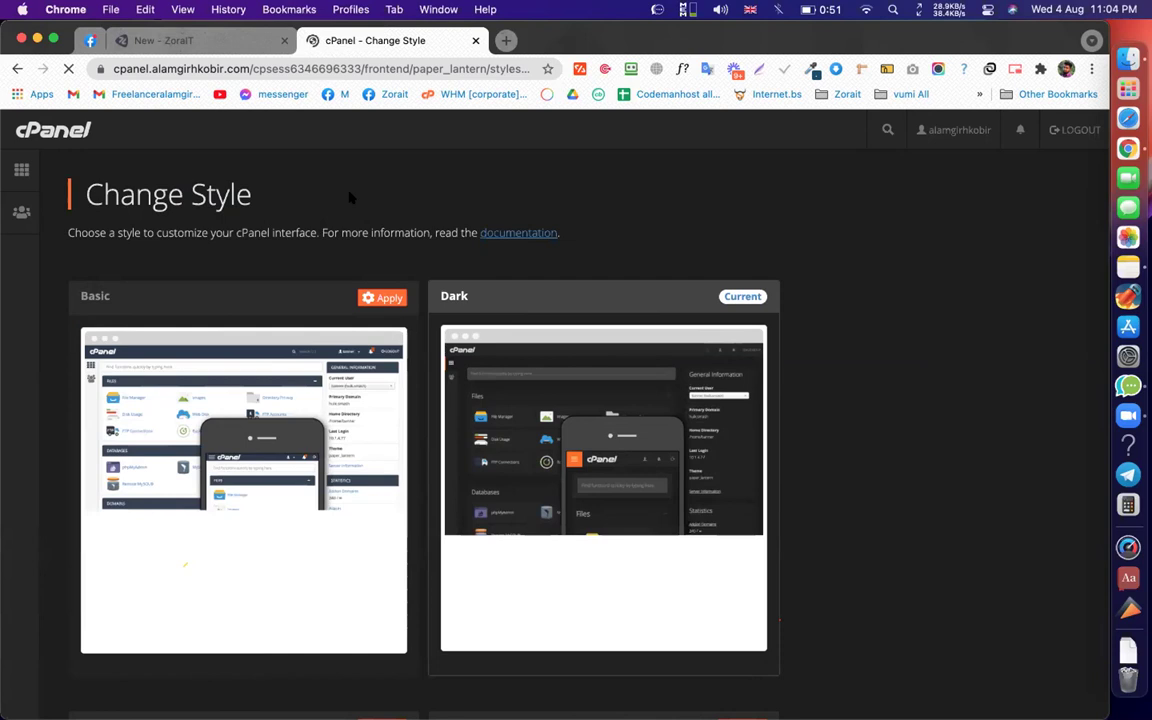
left_click(35, 130)
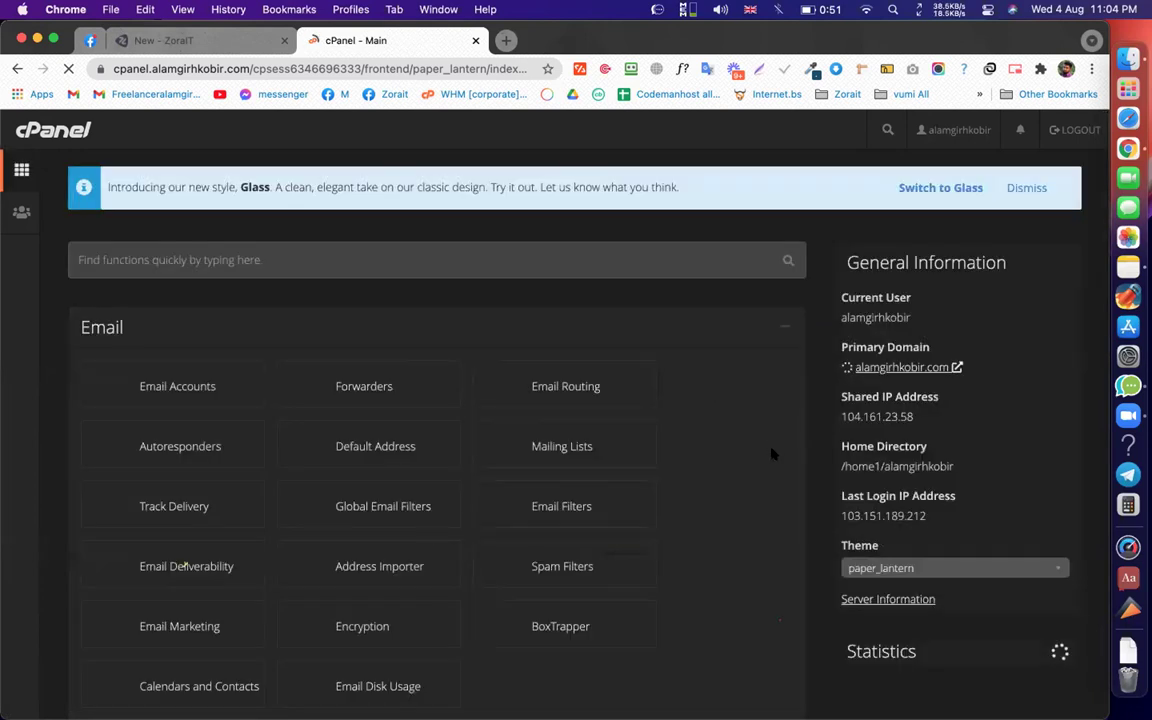
scroll(771, 454, "down", 3)
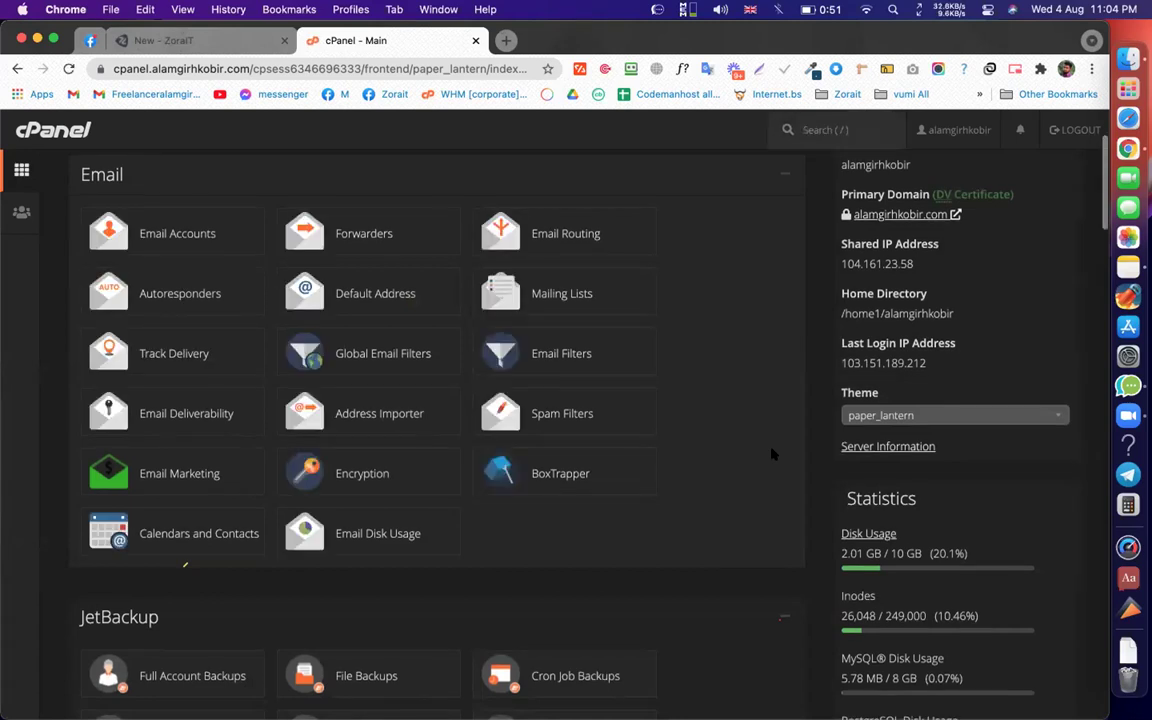
scroll(772, 454, "down", 5)
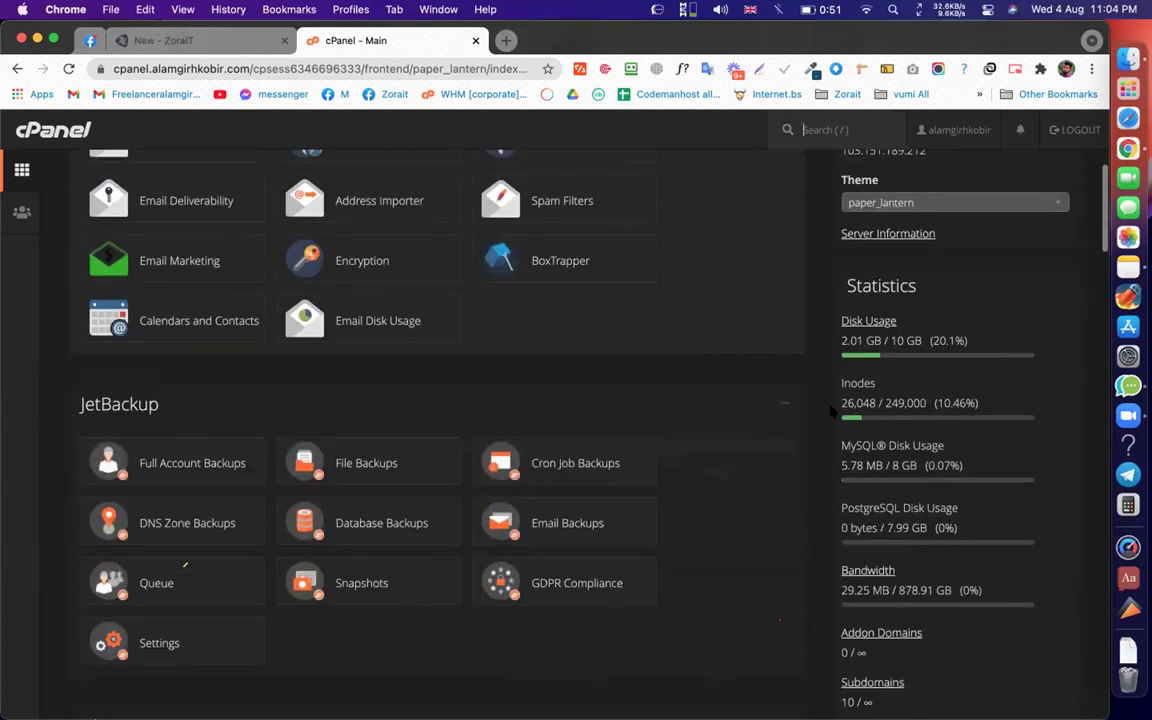
scroll(916, 387, "down", 4)
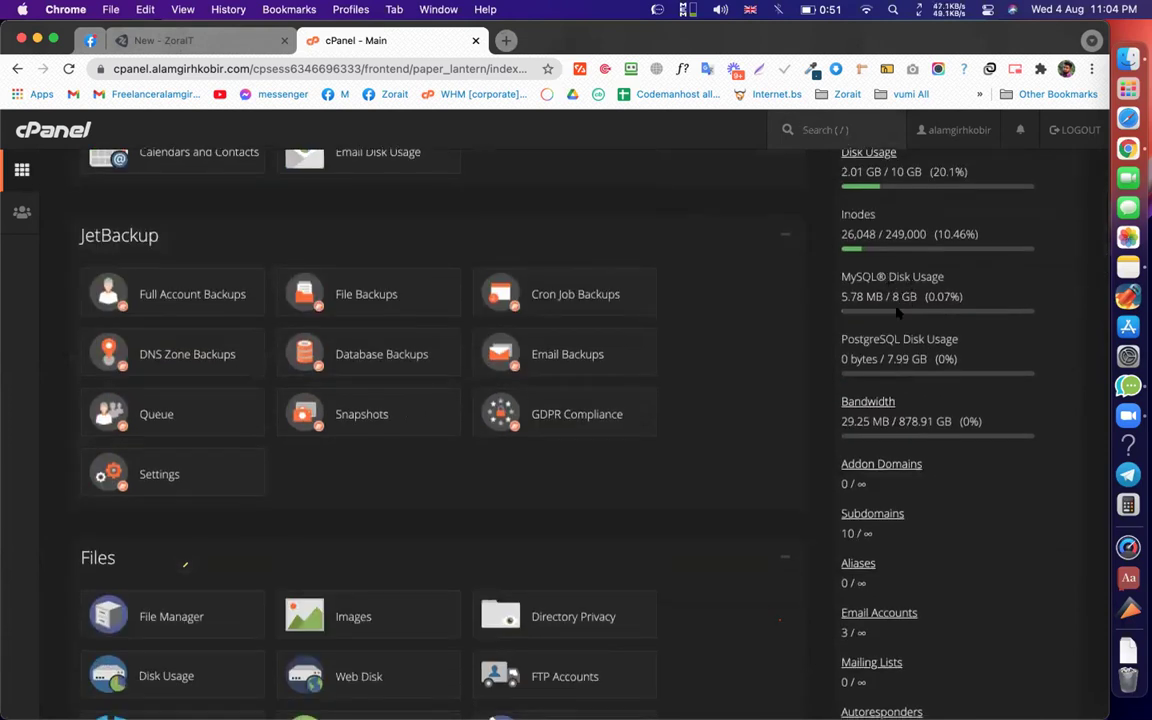
scroll(905, 312, "down", 2)
scroll(905, 320, "down", 2)
scroll(910, 318, "up", 2)
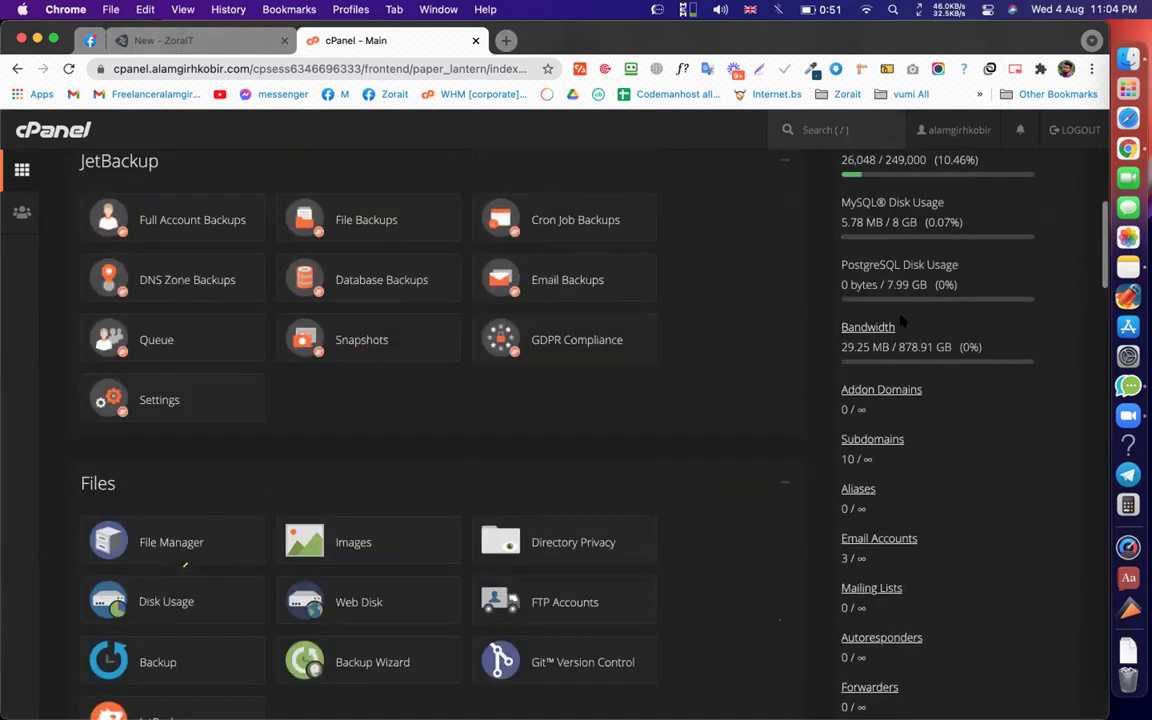
scroll(928, 316, "up", 2)
scroll(928, 316, "up", 3)
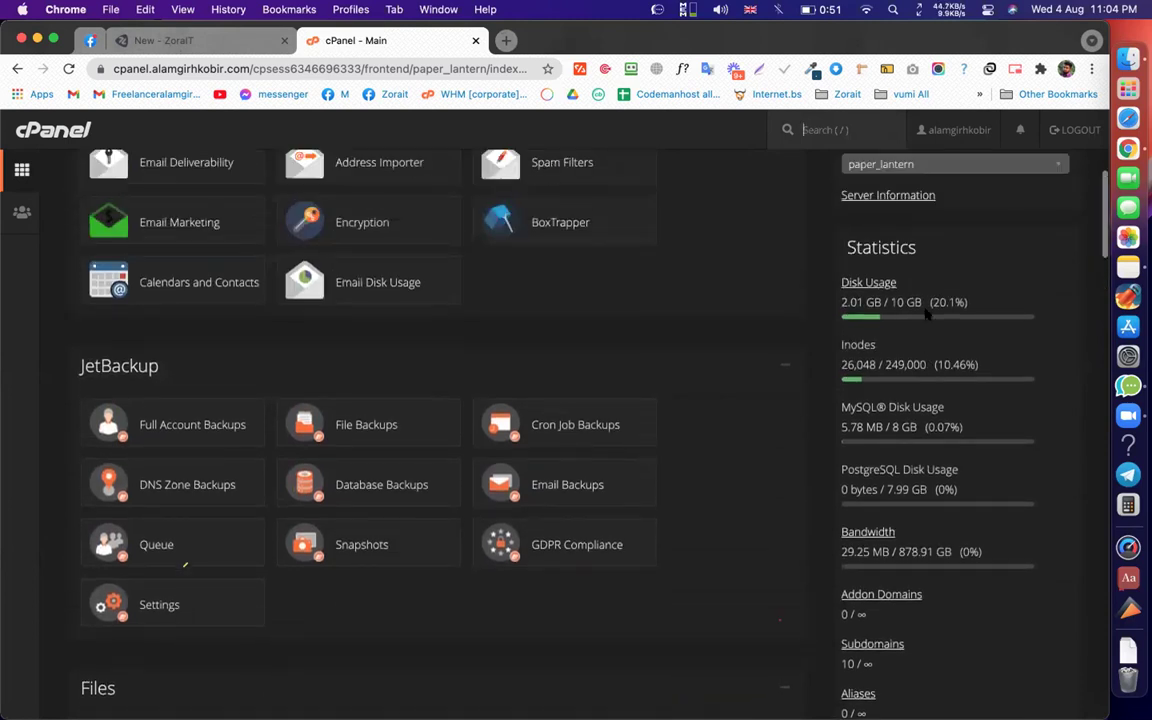
scroll(927, 314, "down", 6)
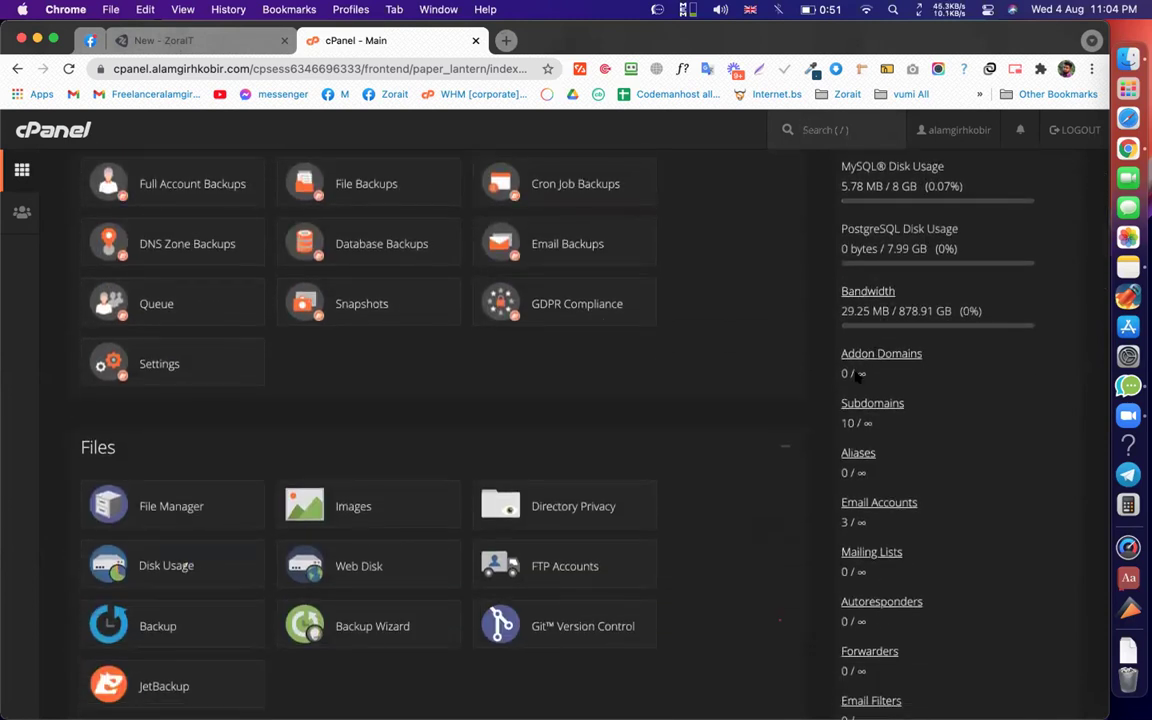
double_click(859, 374)
left_click_drag(859, 374, 856, 480)
scroll(866, 435, "down", 1)
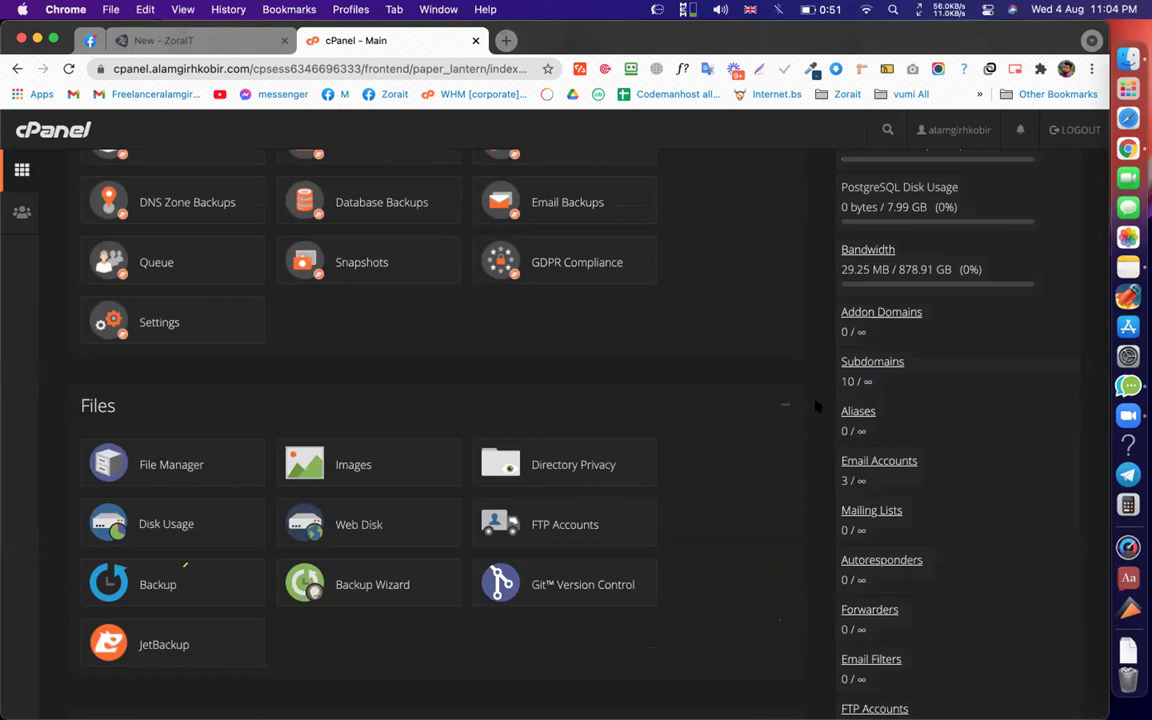
scroll(830, 414, "up", 2)
scroll(838, 414, "up", 1)
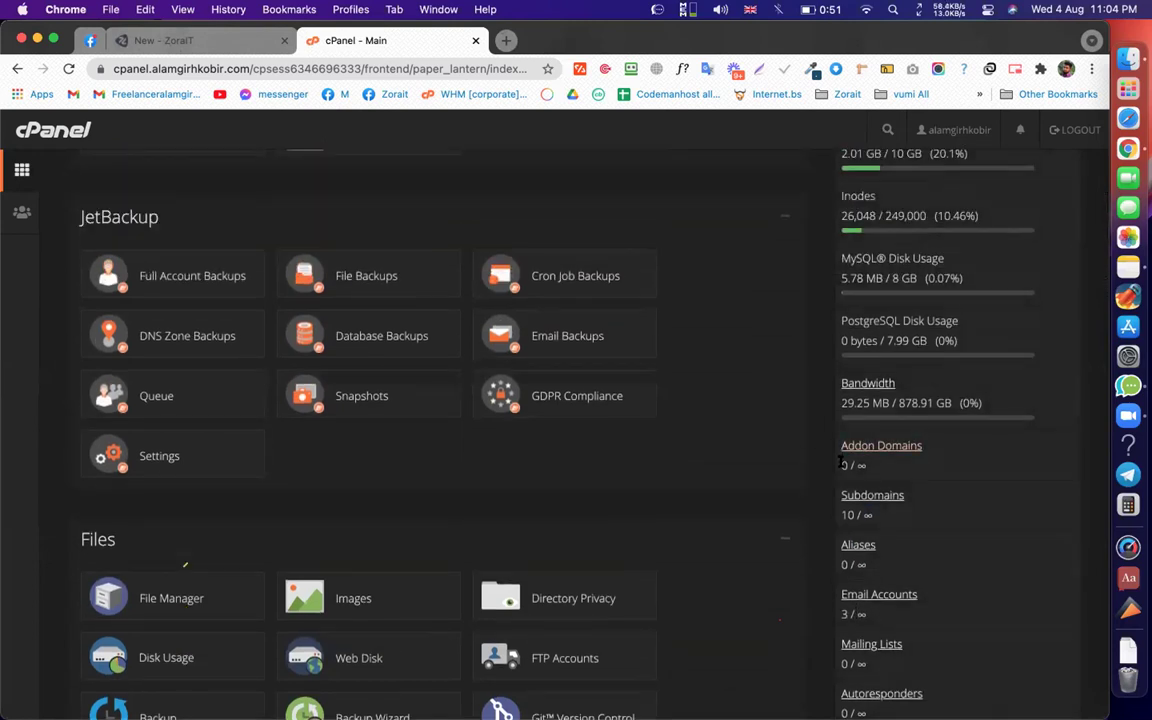
scroll(840, 462, "down", 3)
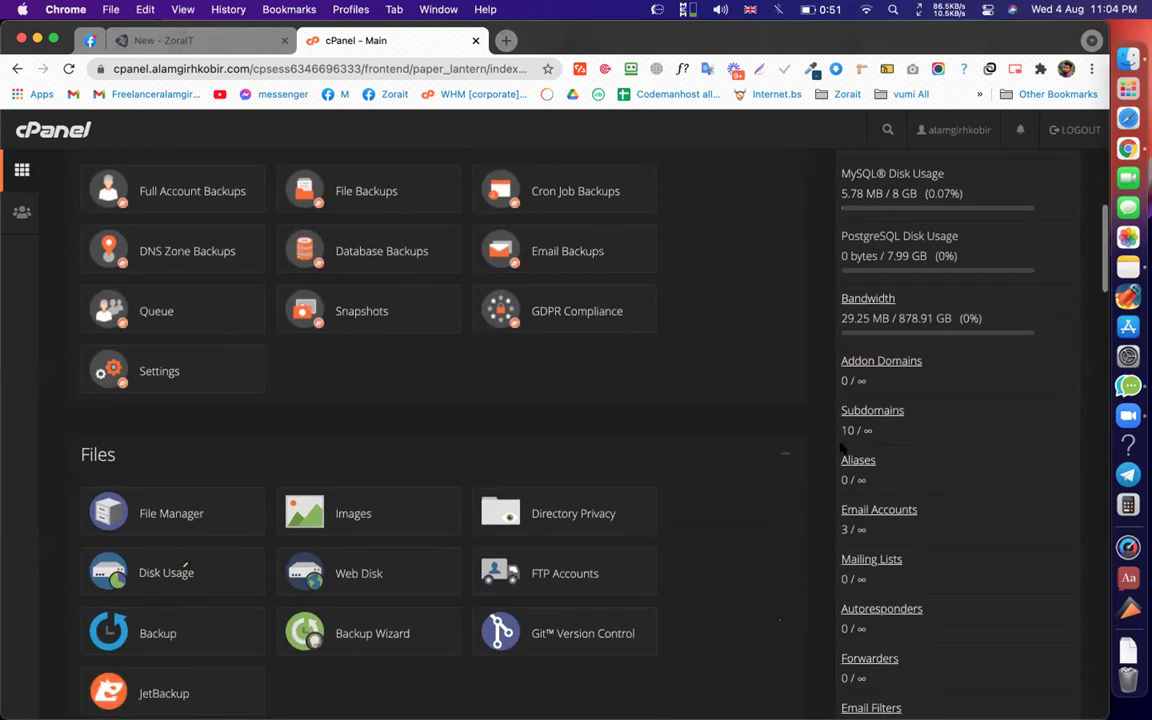
left_click_drag(874, 431, 844, 433)
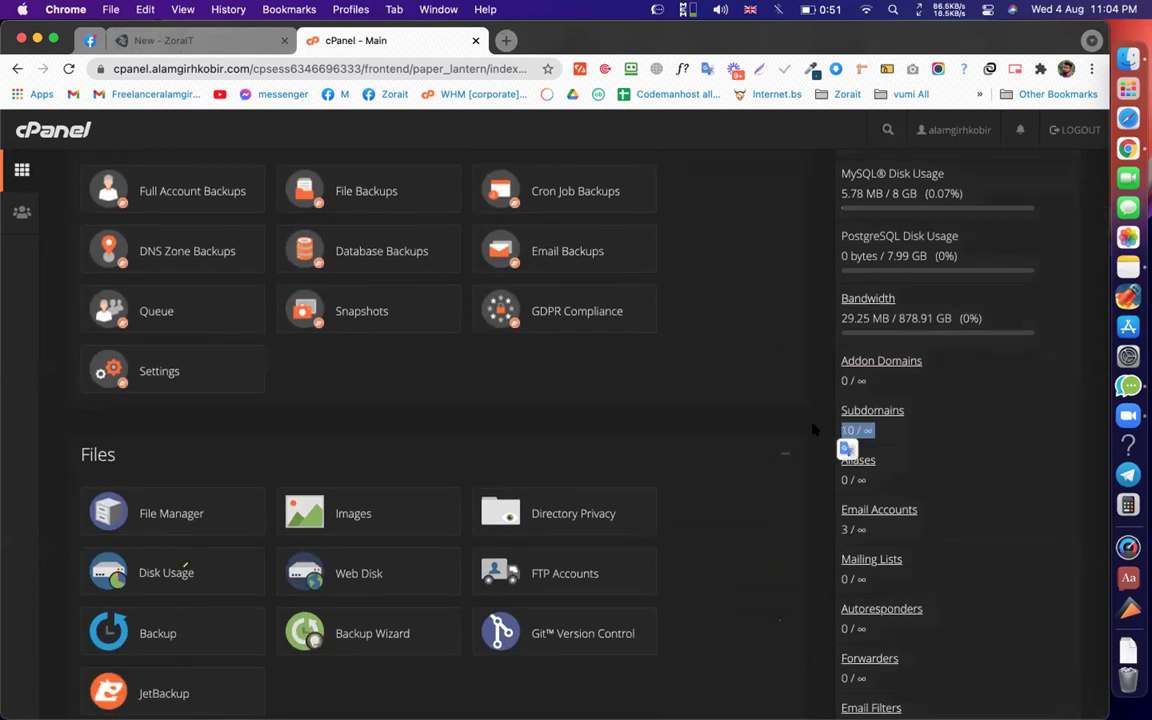
left_click(813, 430)
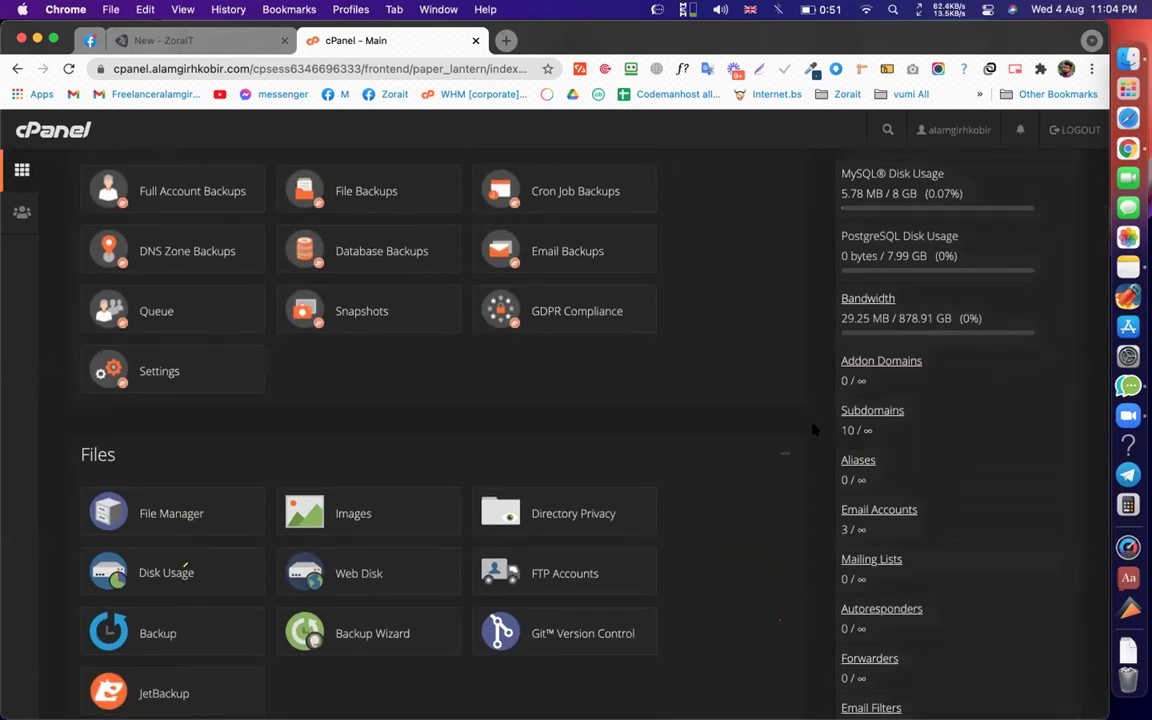
scroll(813, 432, "down", 10)
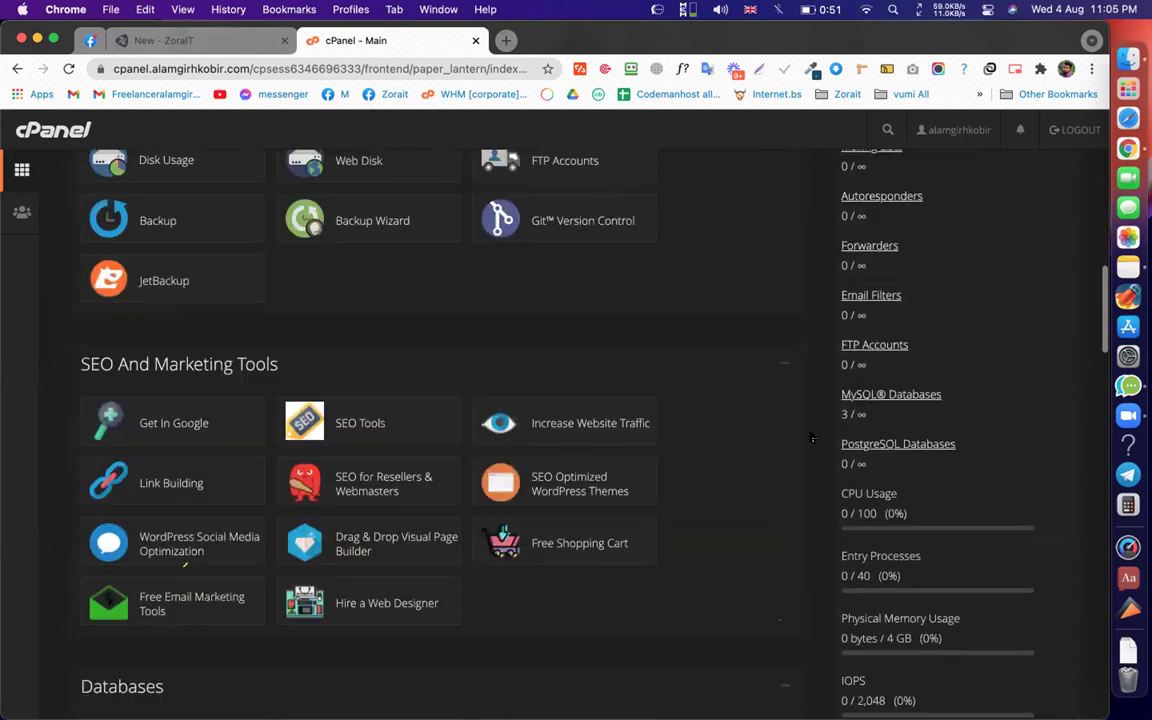
scroll(813, 437, "down", 10)
scroll(813, 437, "up", 20)
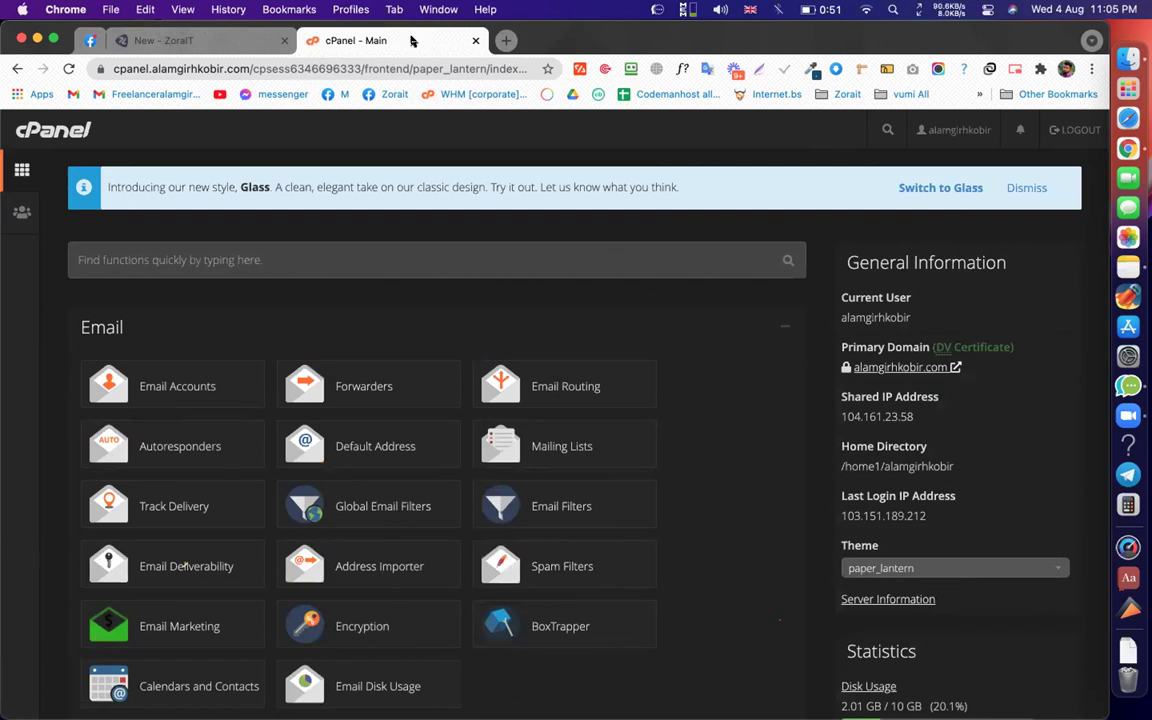
scroll(274, 485, "down", 10)
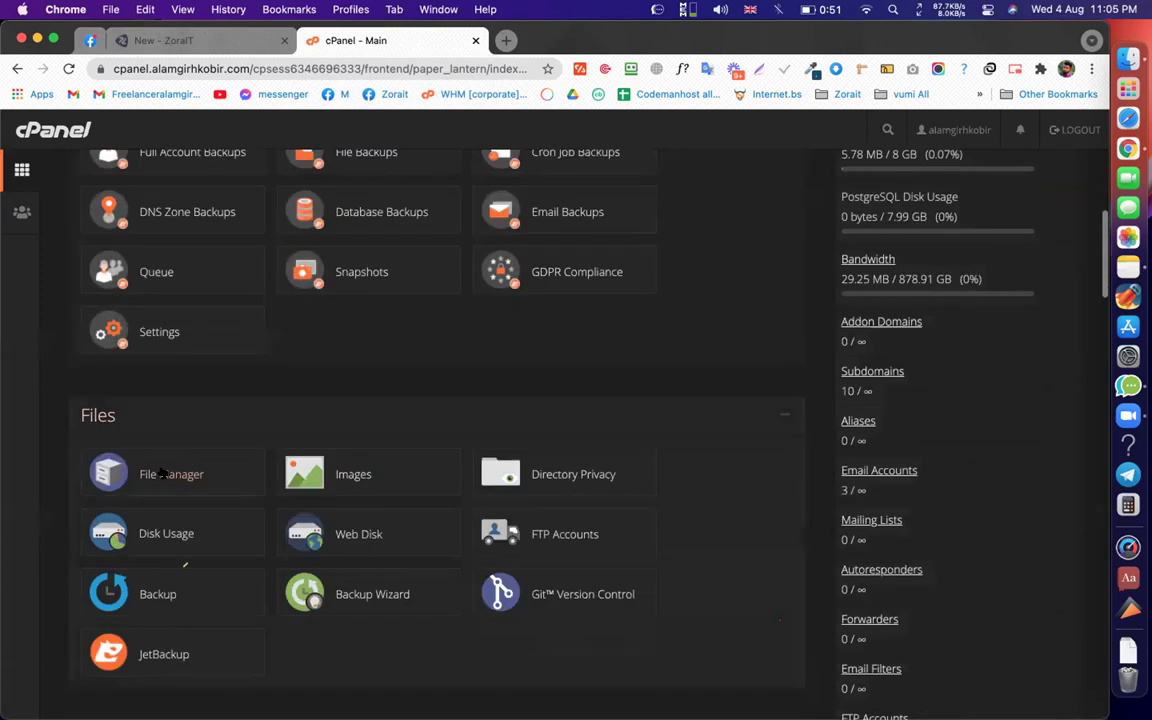
left_click(155, 473)
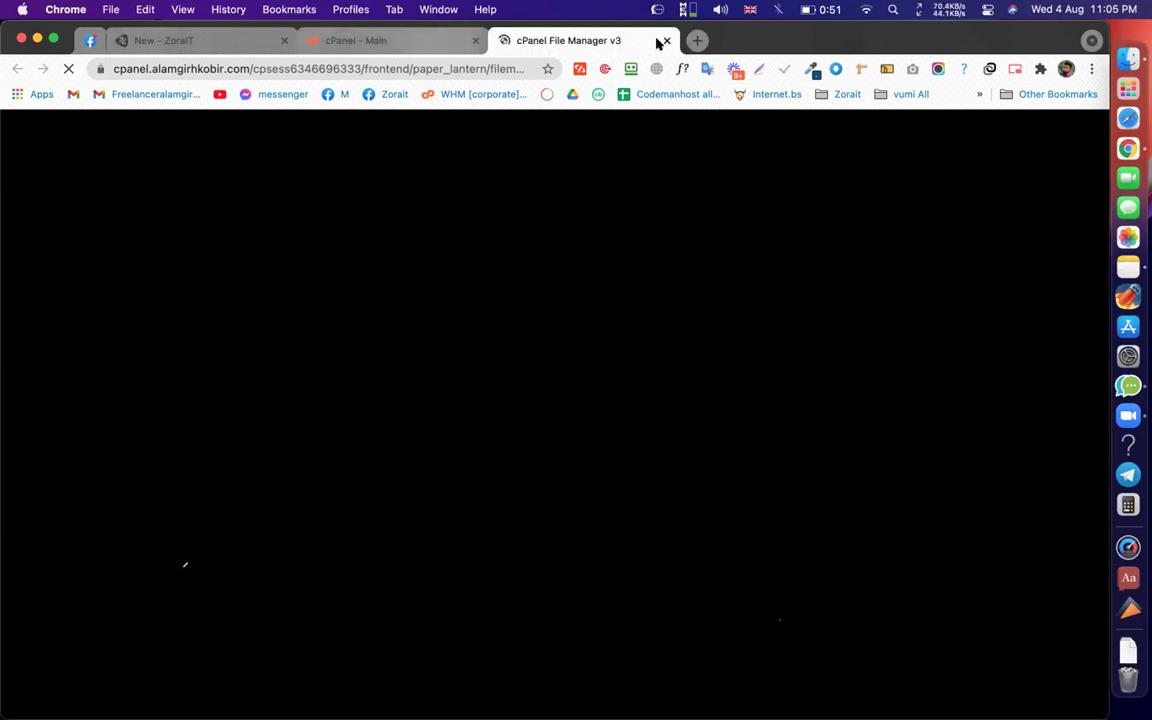
key("ctrl+shift+Tab")
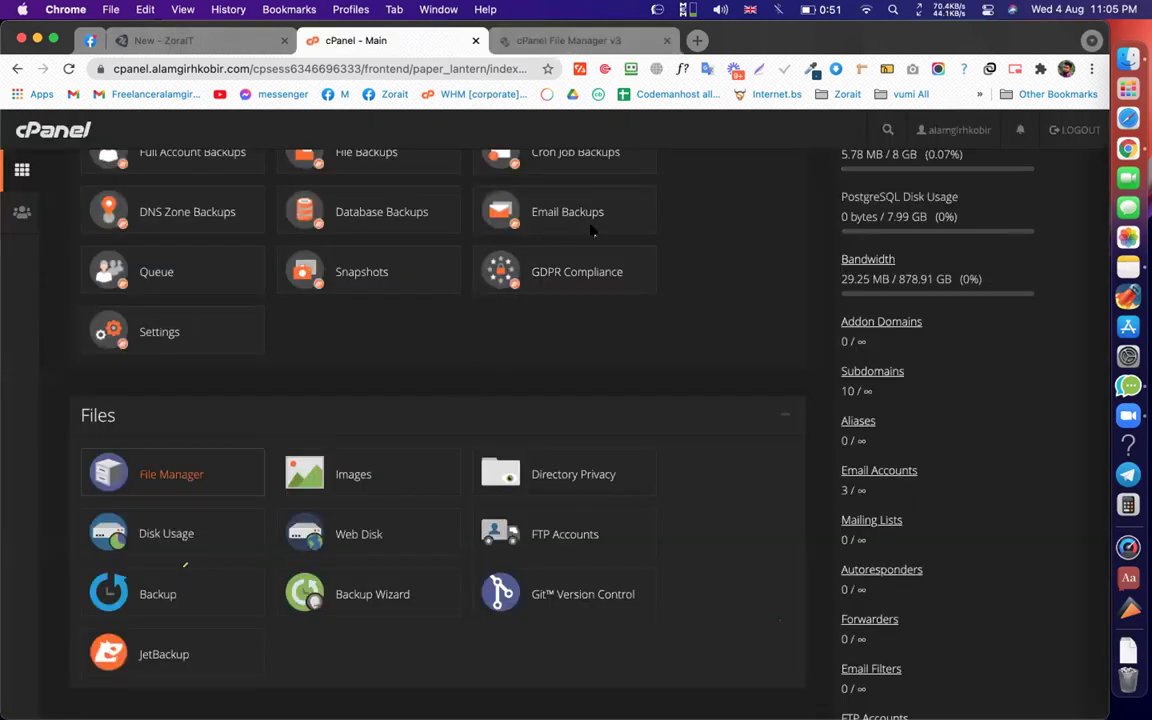
scroll(590, 230, "up", 15)
left_click(666, 40)
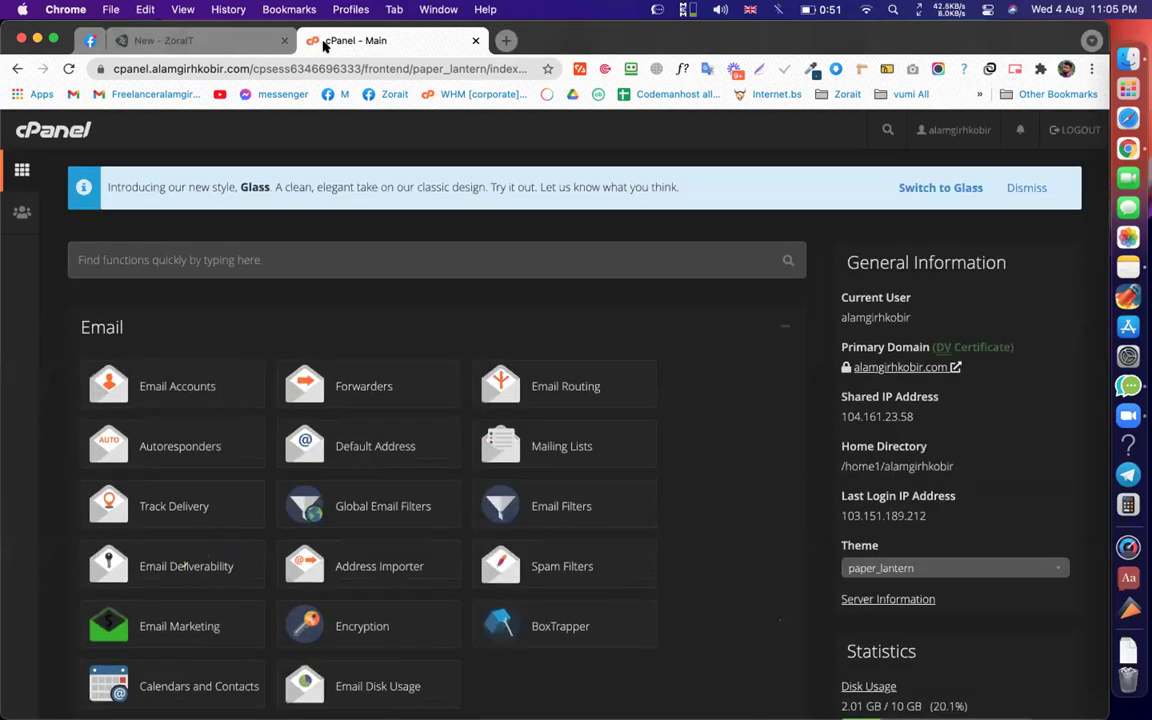
left_click(228, 40)
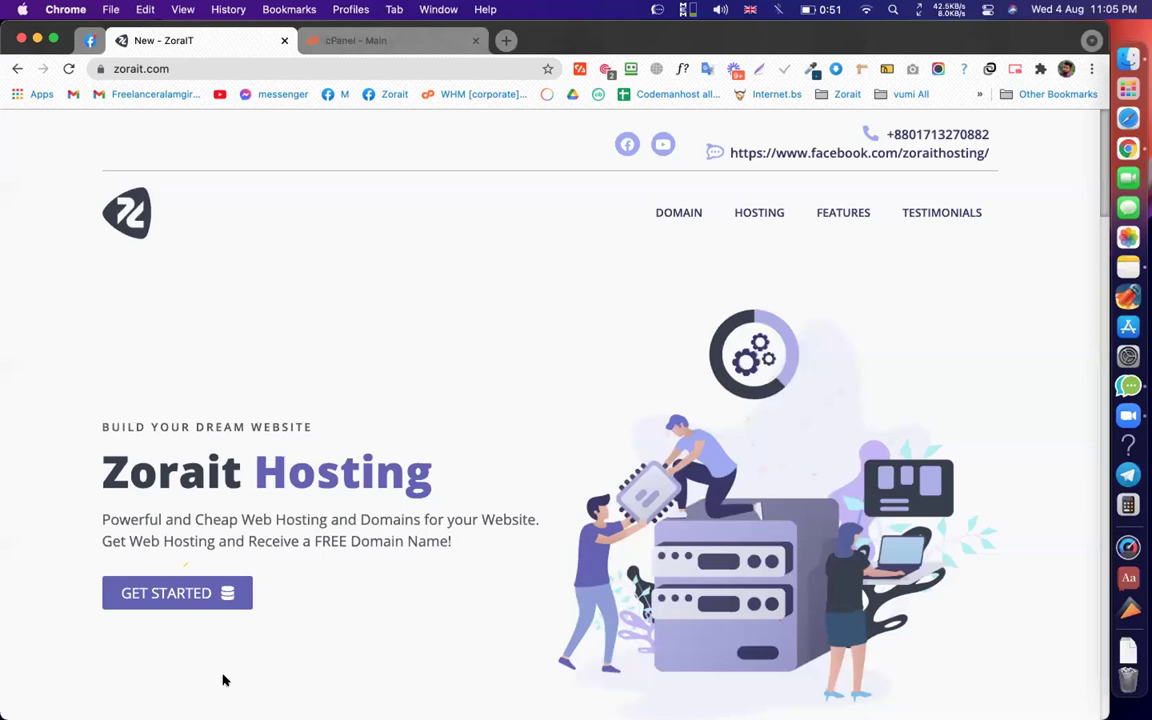
- Return to the cPanel - Main tab and collapse the Email tools section
key("ctrl+Tab")
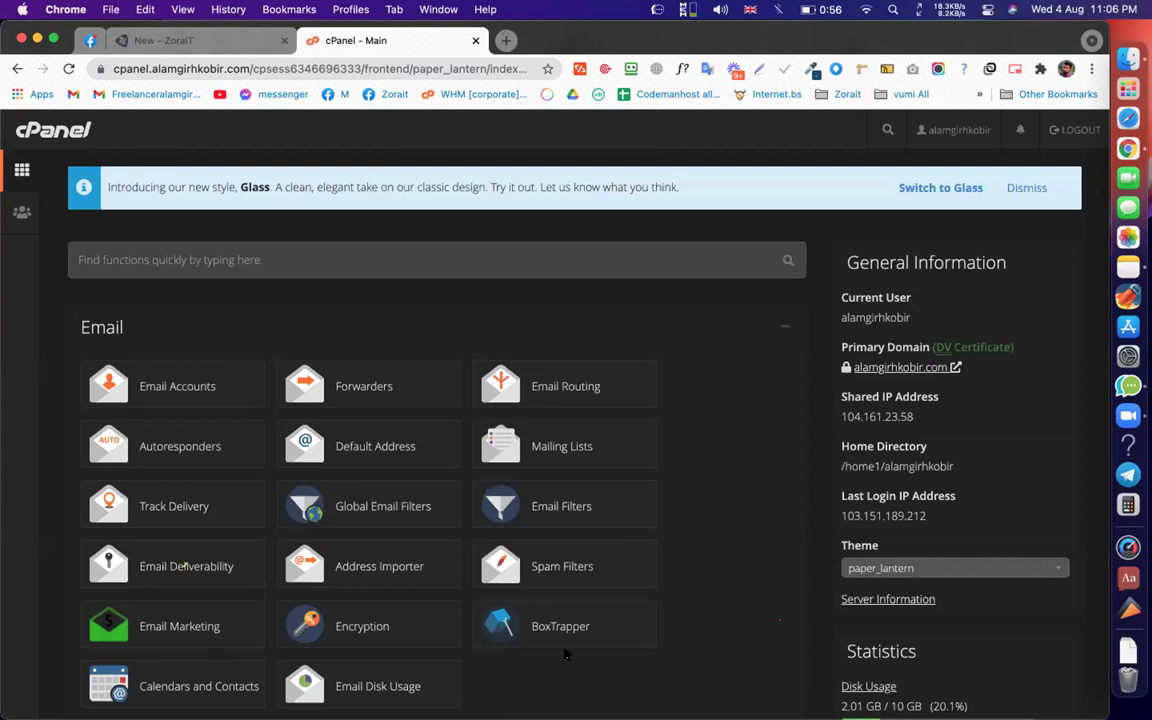
left_click(779, 328)
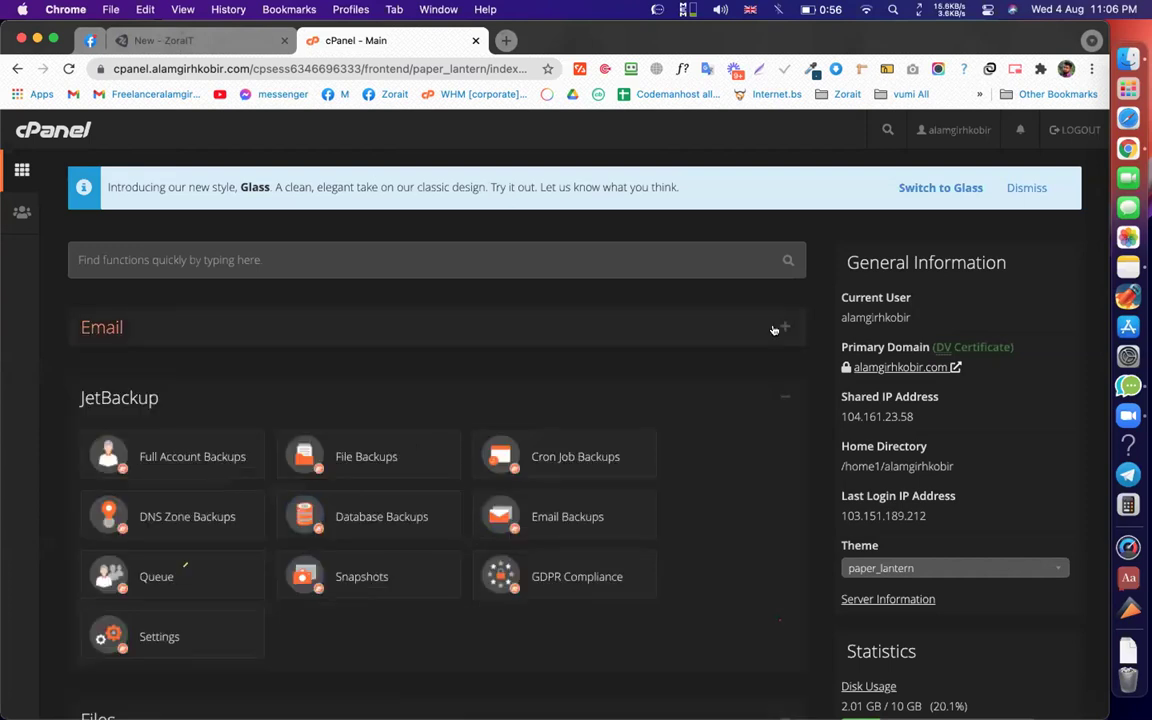
- Expand the Email section again and switch to the New - ZoraIT website tab
left_click(645, 314)
scroll(646, 319, "down", 1)
scroll(617, 455, "down", 3)
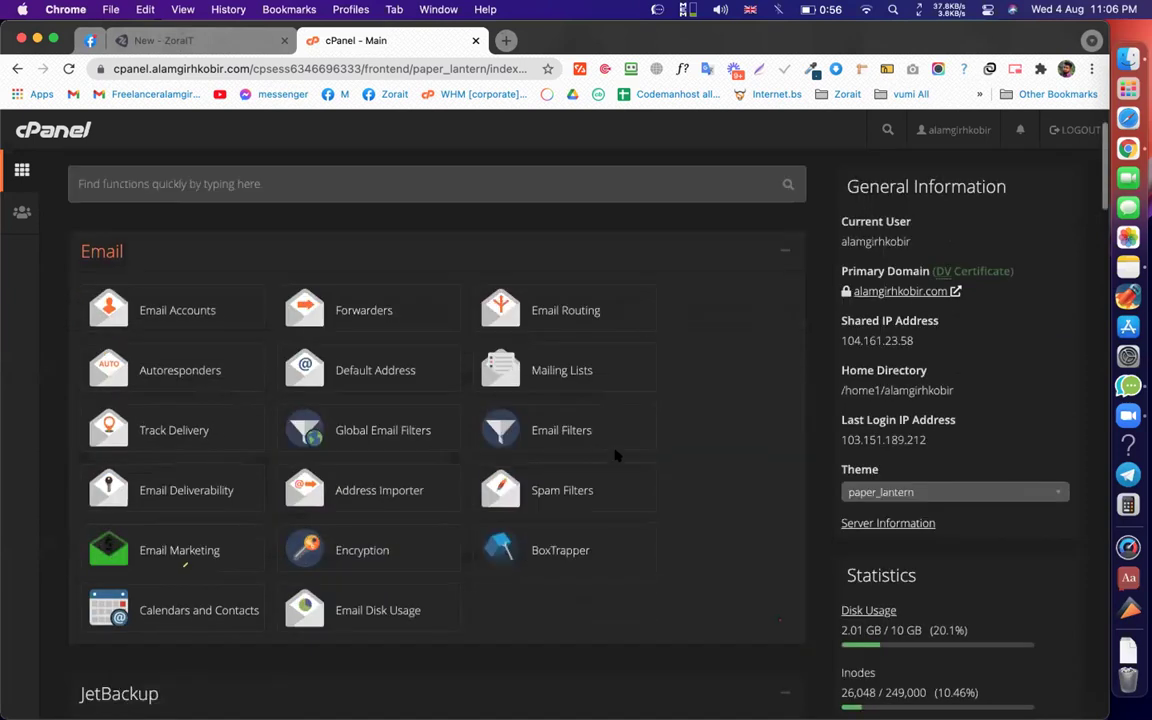
scroll(617, 455, "up", 3)
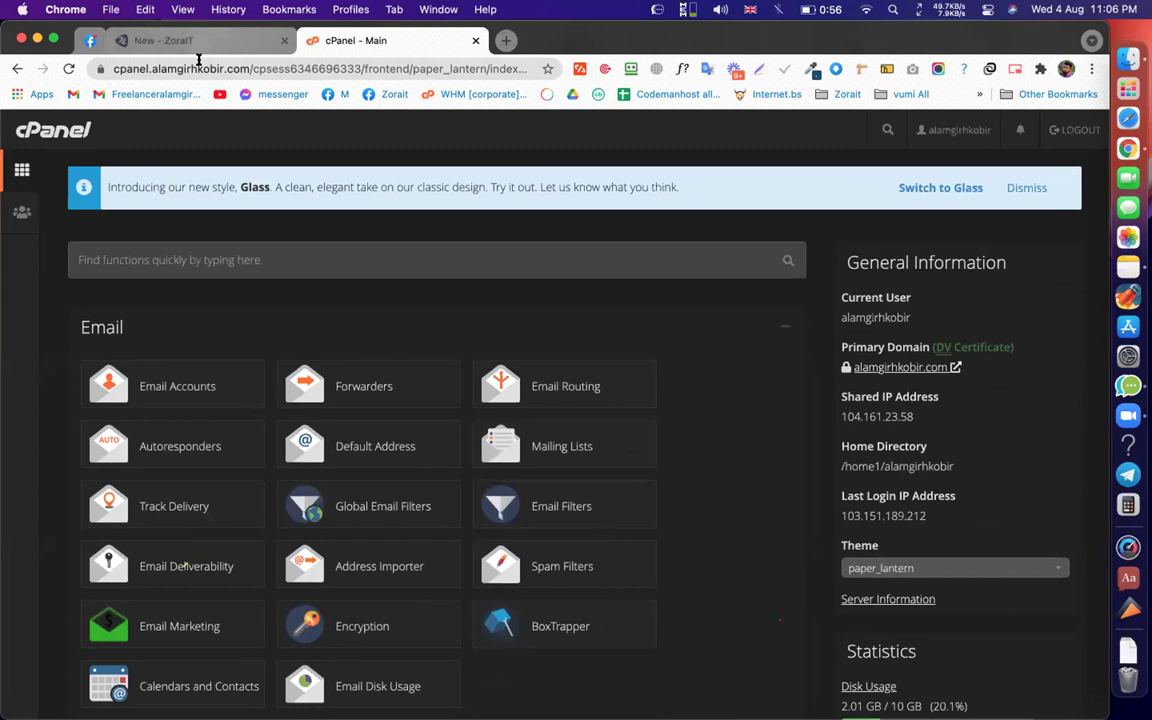
left_click(179, 47)
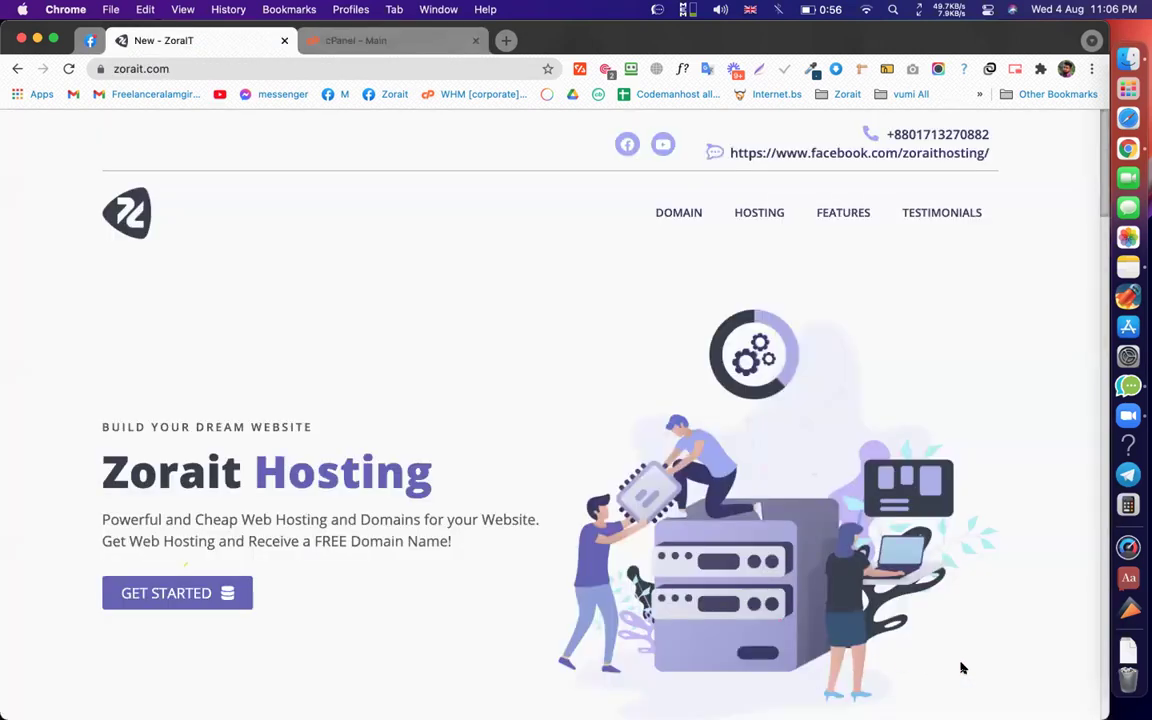
key("super+l")
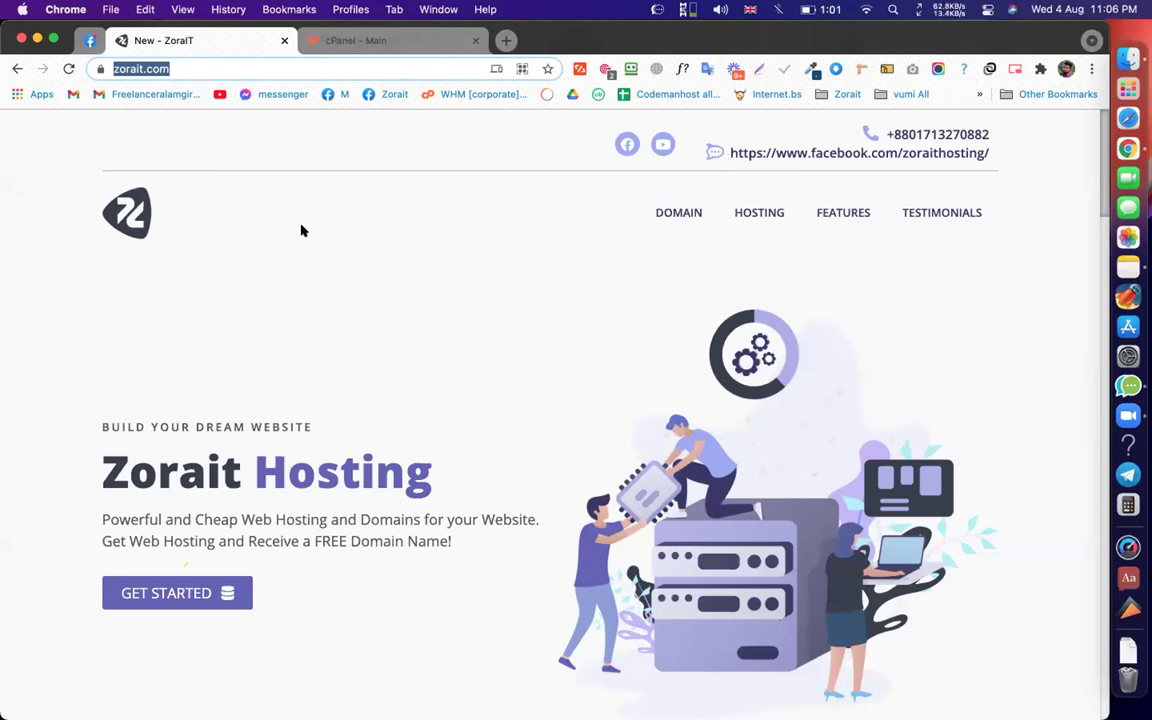
left_click(347, 226)
scroll(391, 347, "down", 3)
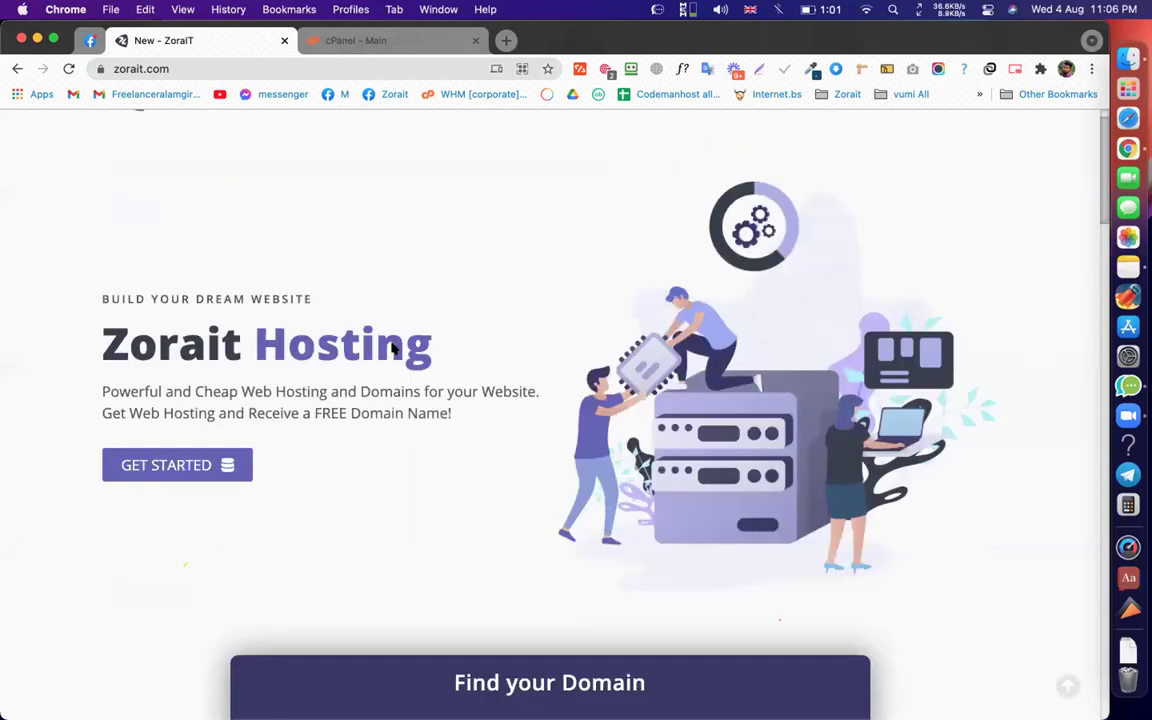
key("super+r")
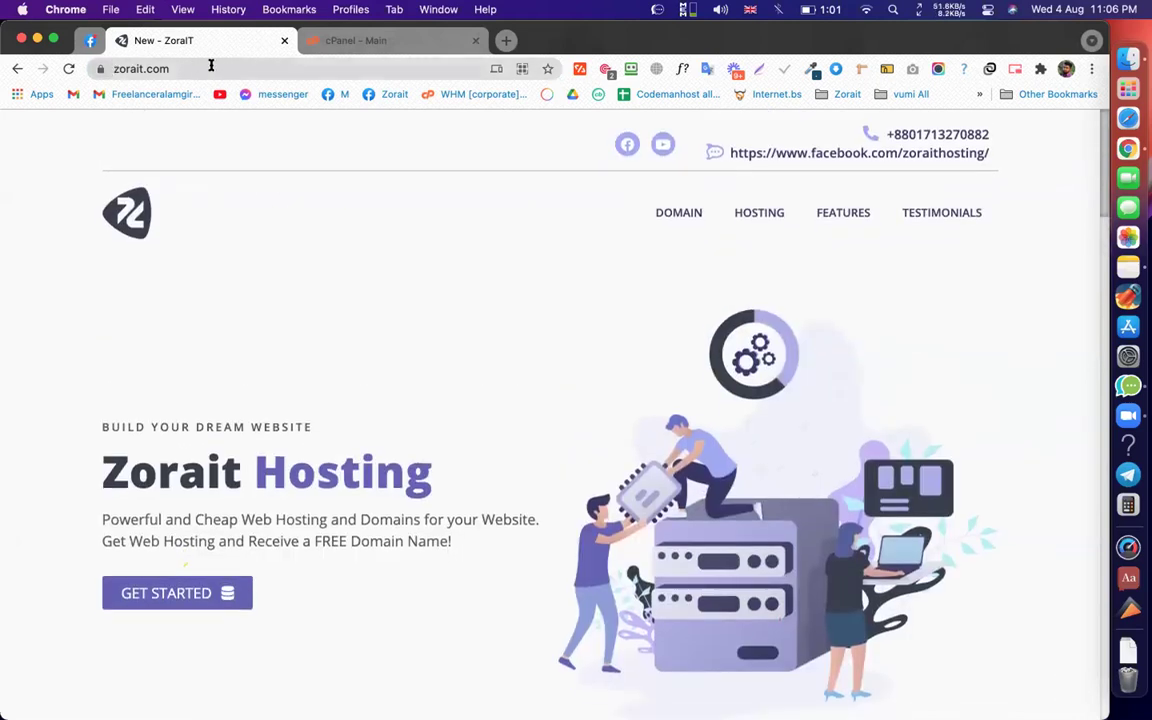
left_click(192, 62)
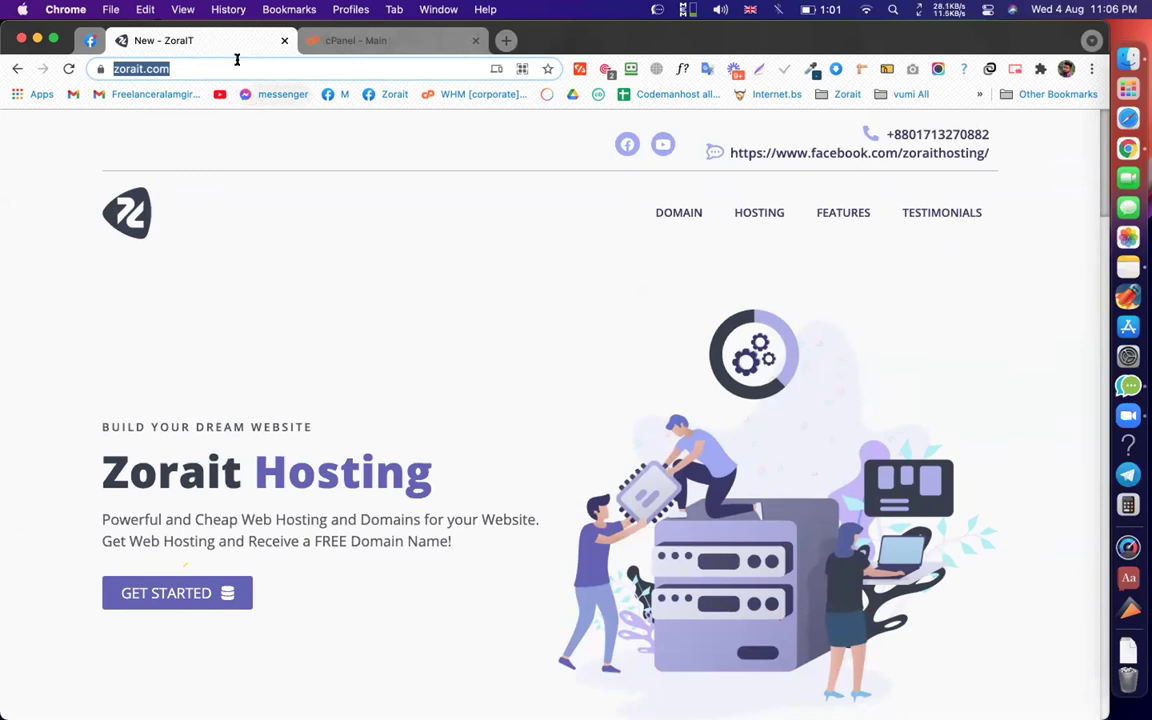
left_click(218, 67)
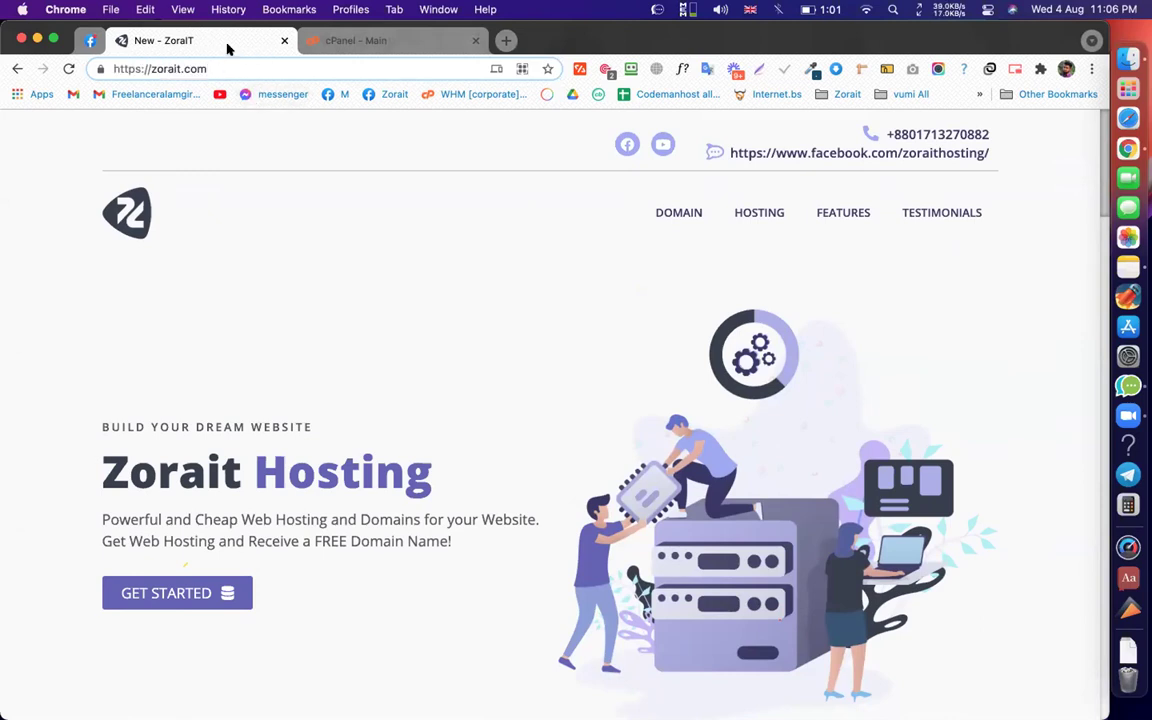
left_click(363, 243)
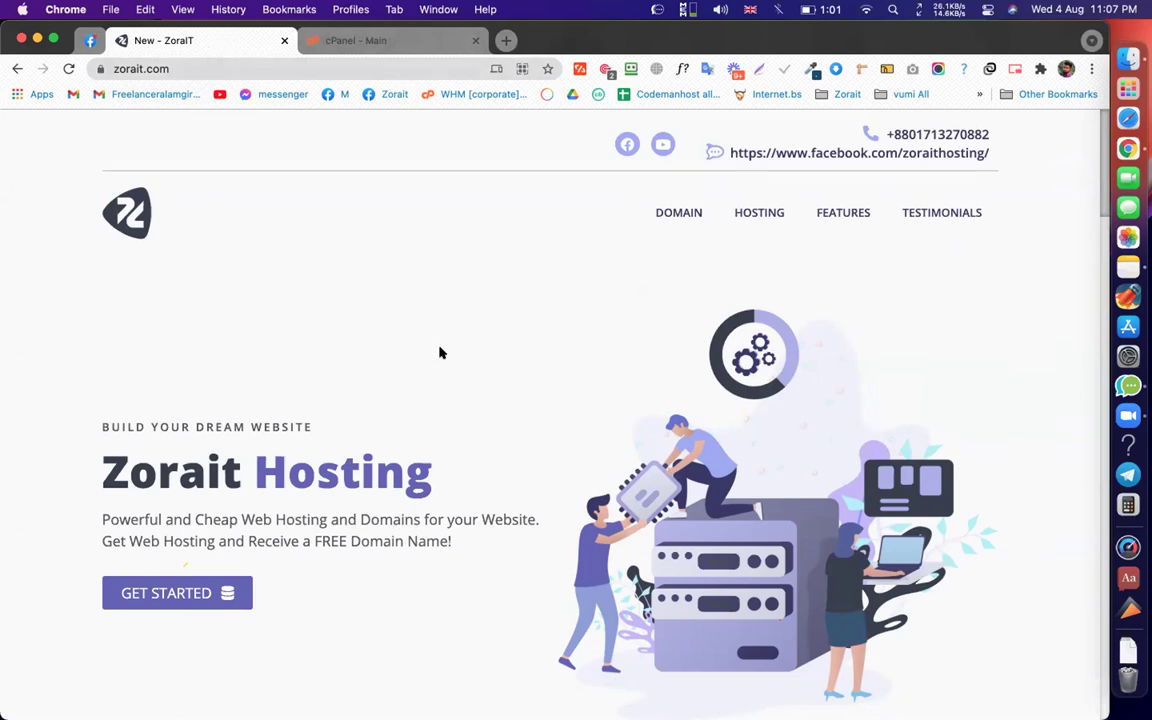
- Scroll down to Zorait's pricing table and highlight the Business plan's price and features
scroll(440, 352, "down", 3)
scroll(440, 352, "down", 5)
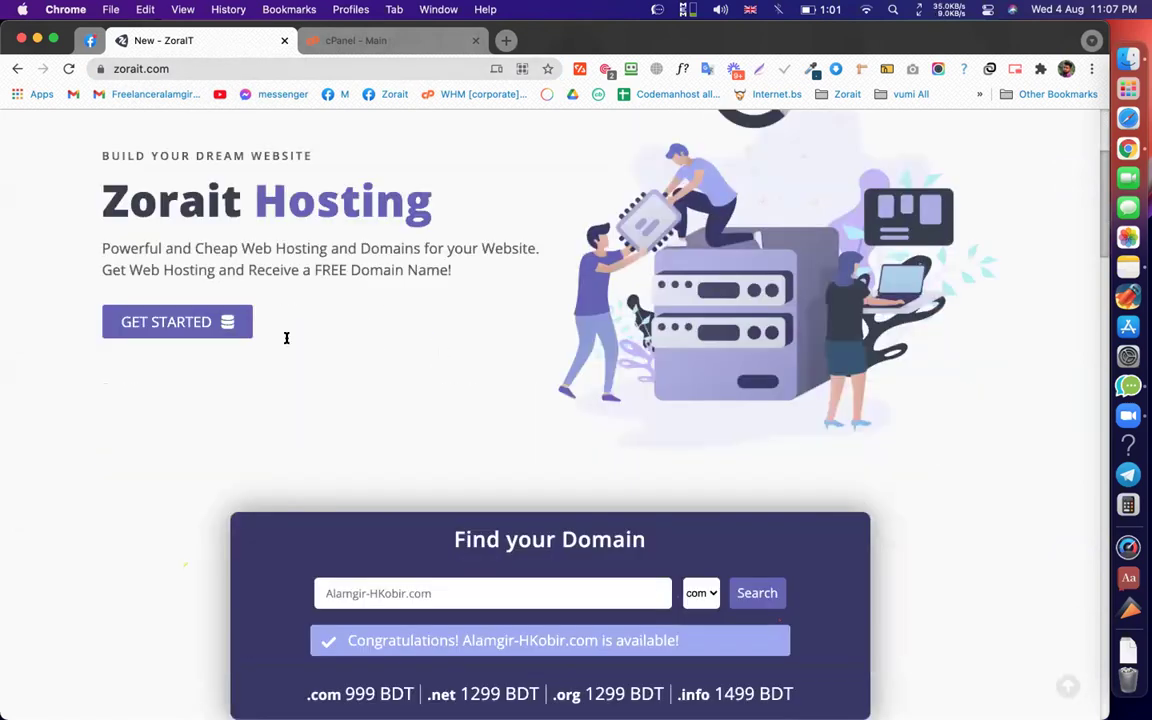
scroll(319, 378, "down", 8)
scroll(319, 378, "down", 5)
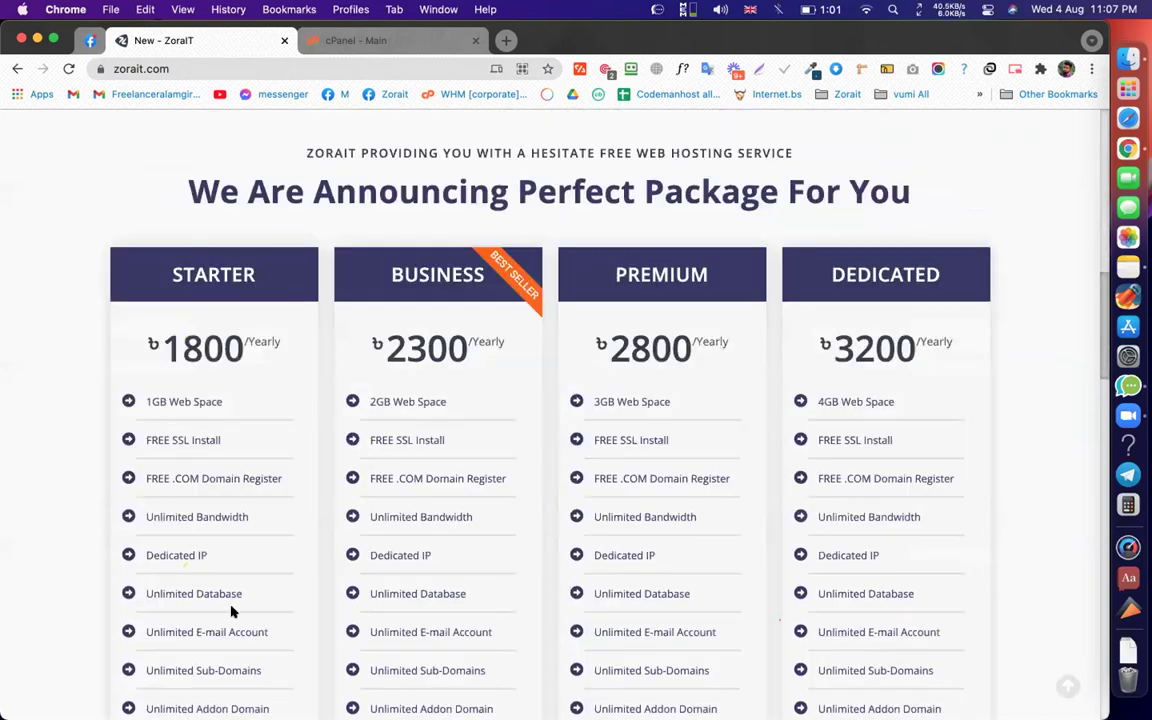
scroll(360, 210, "down", 2)
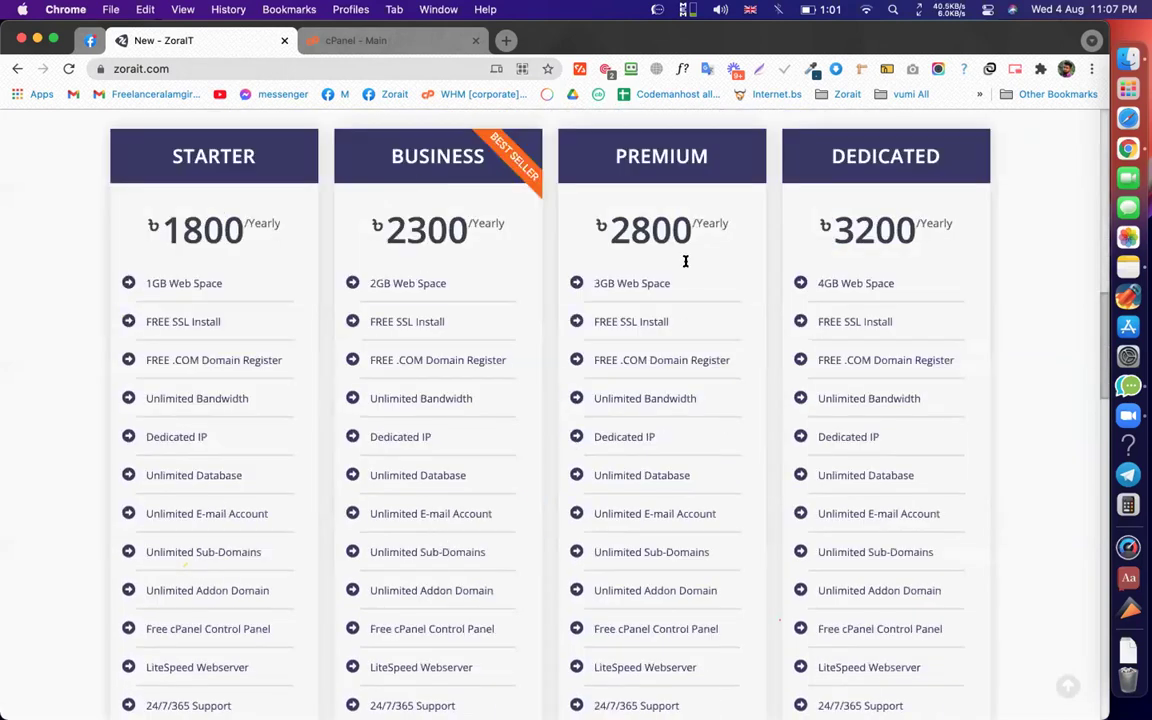
scroll(483, 329, "up", 3)
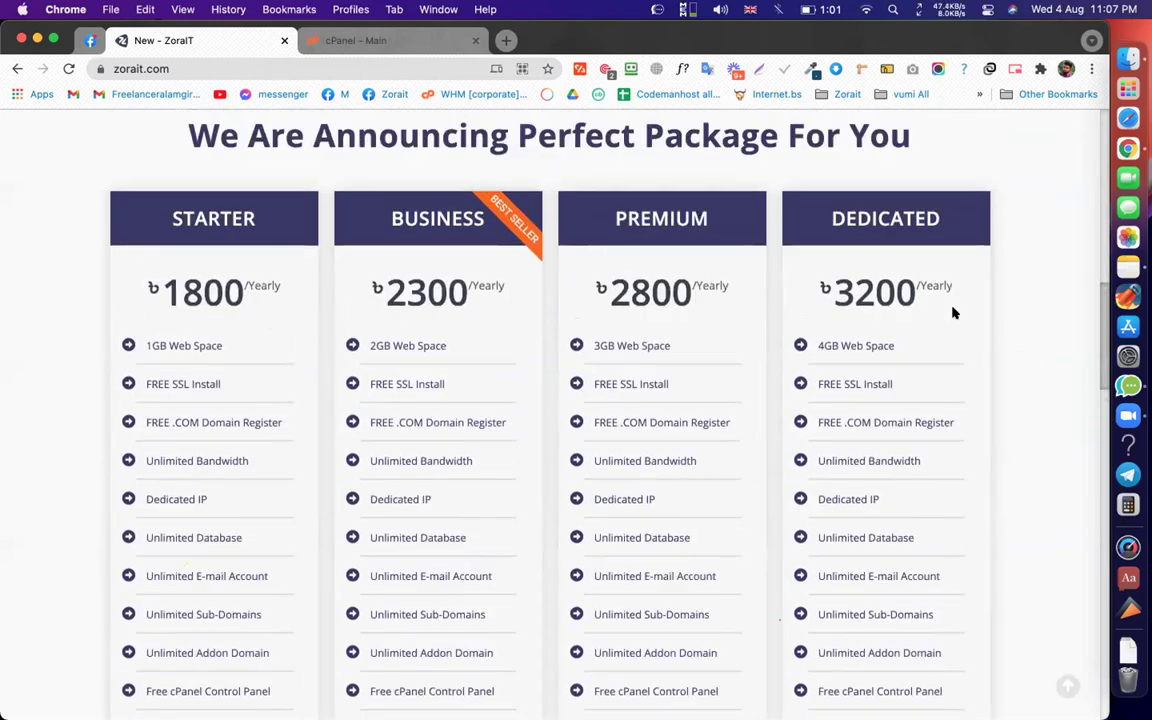
left_click_drag(360, 252, 503, 288)
left_click(503, 288)
- Review the four yearly packages, Starter ৳1800 through Dedicated ৳3200, and highlight the Business card
scroll(494, 370, "down", 1)
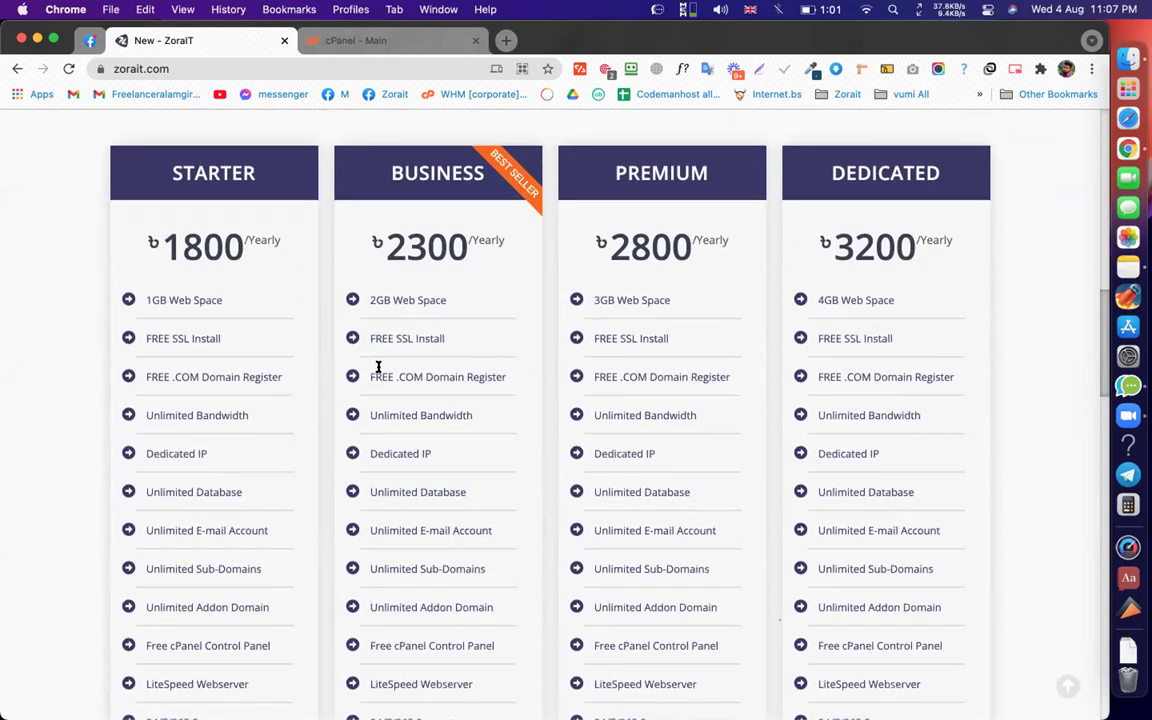
scroll(440, 370, "down", 1)
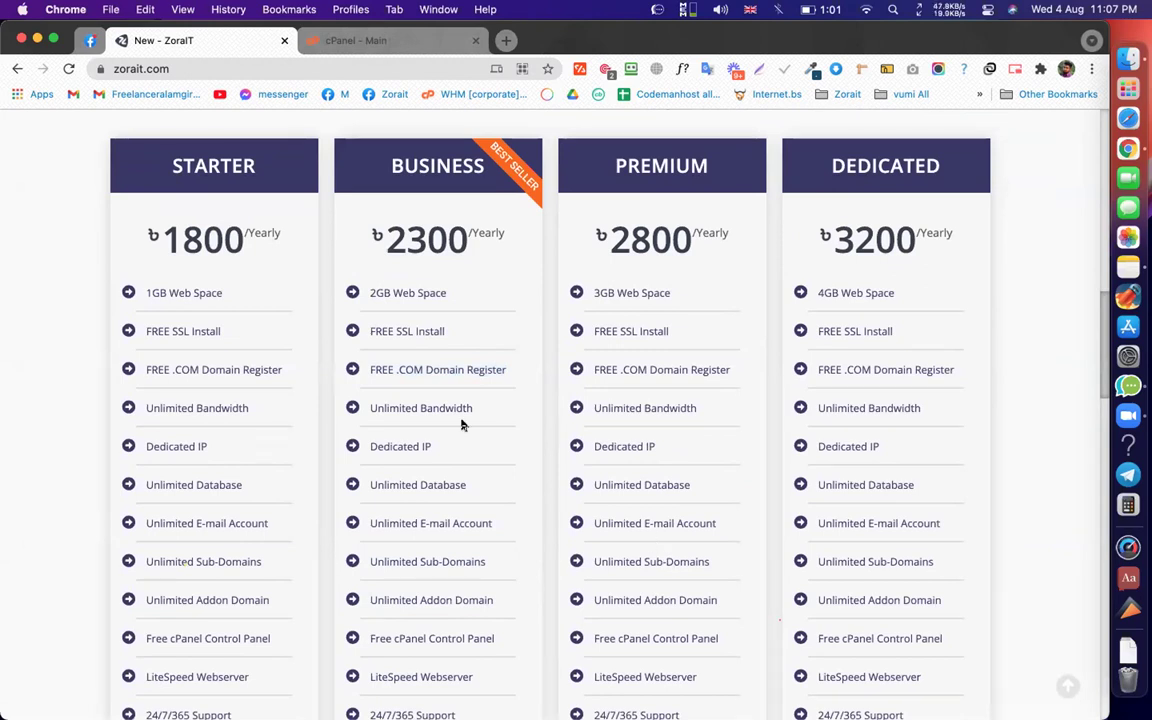
scroll(463, 424, "down", 2)
scroll(463, 426, "down", 2)
scroll(452, 316, "up", 5)
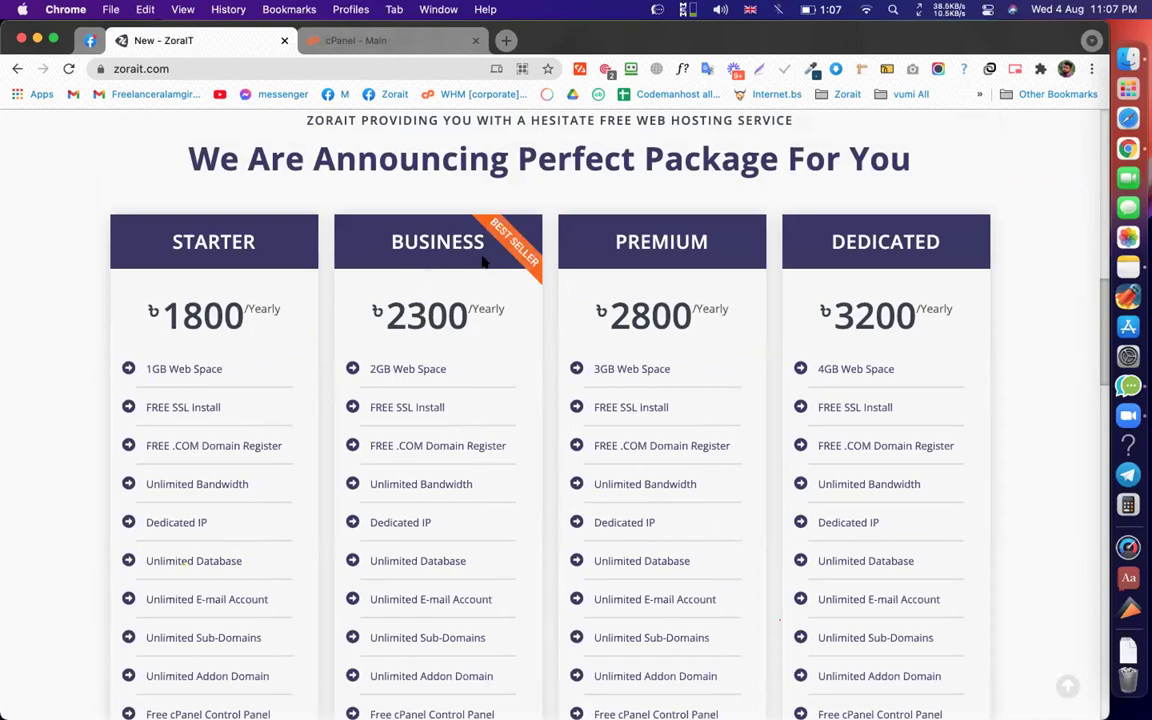
scroll(445, 440, "up", 3)
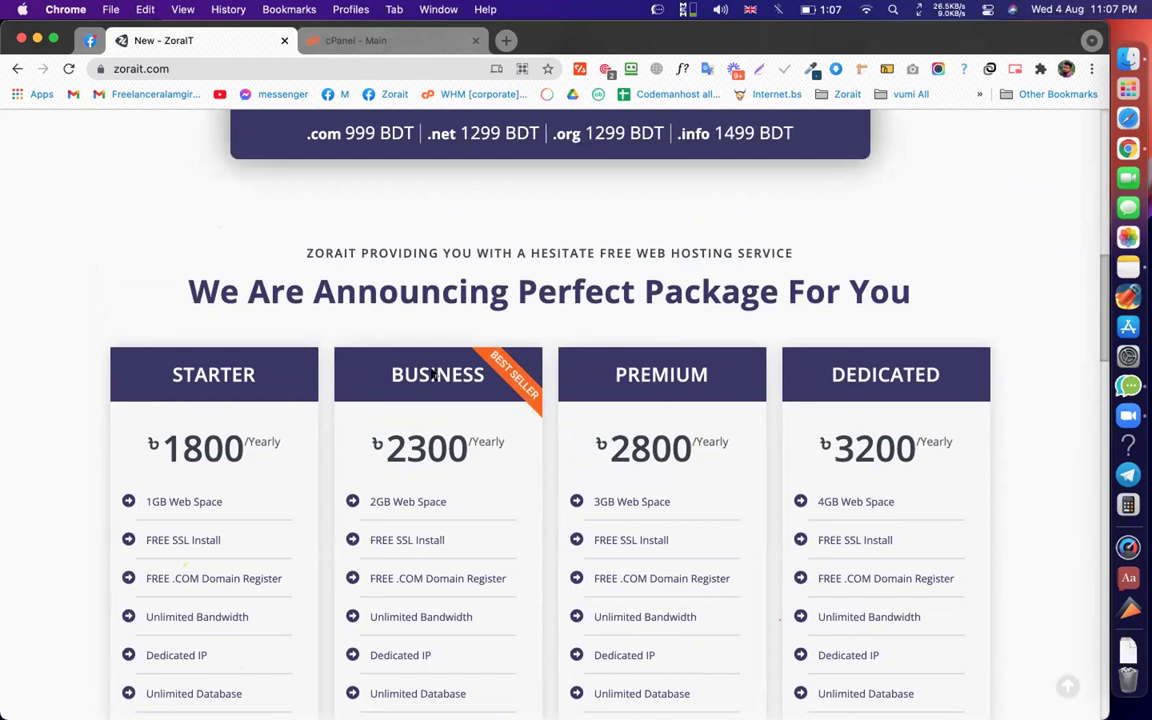
scroll(424, 445, "down", 3)
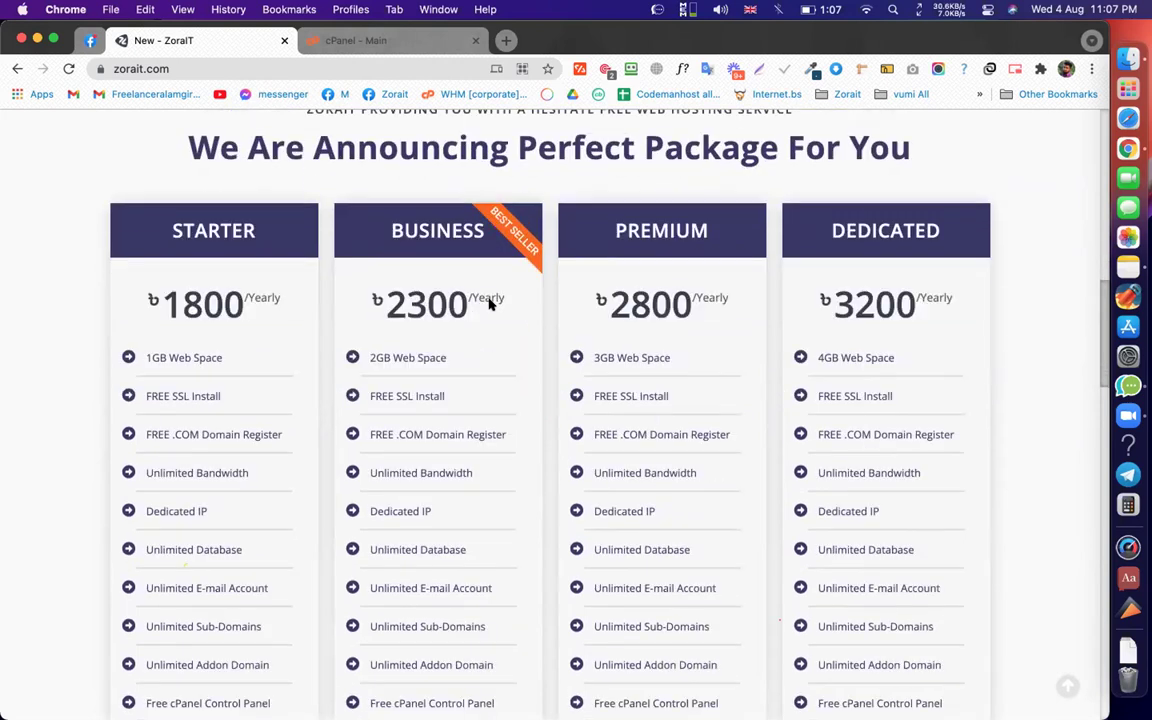
scroll(488, 303, "down", 2)
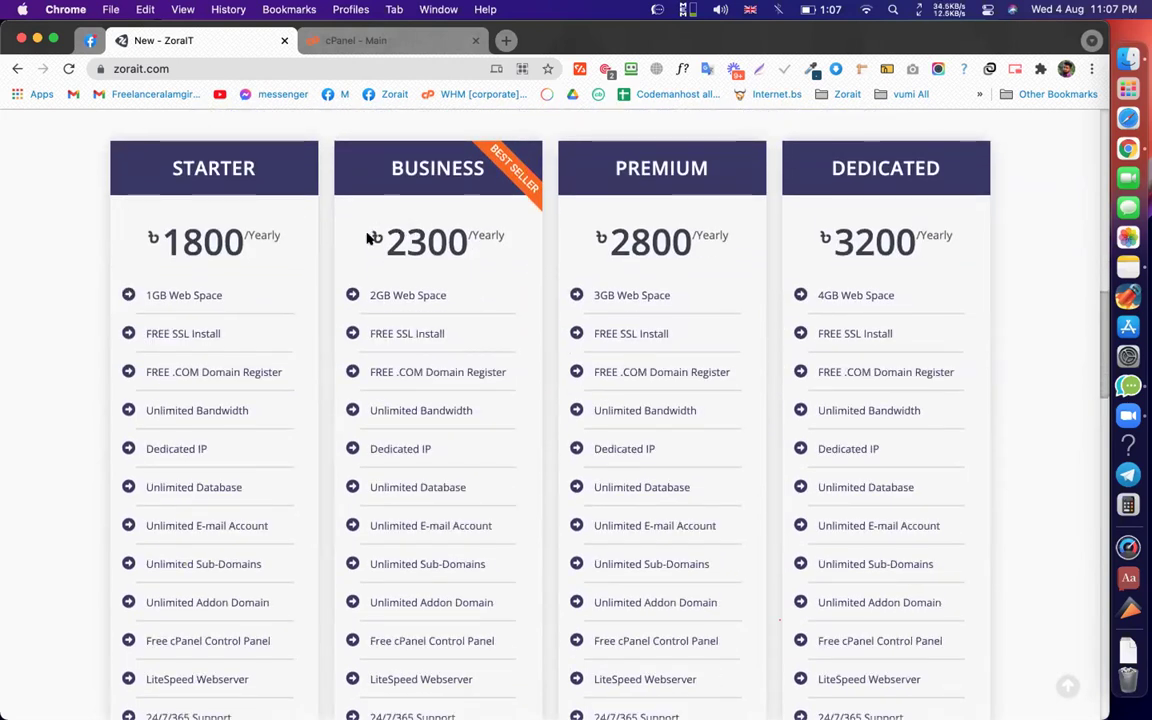
triple_click(484, 243)
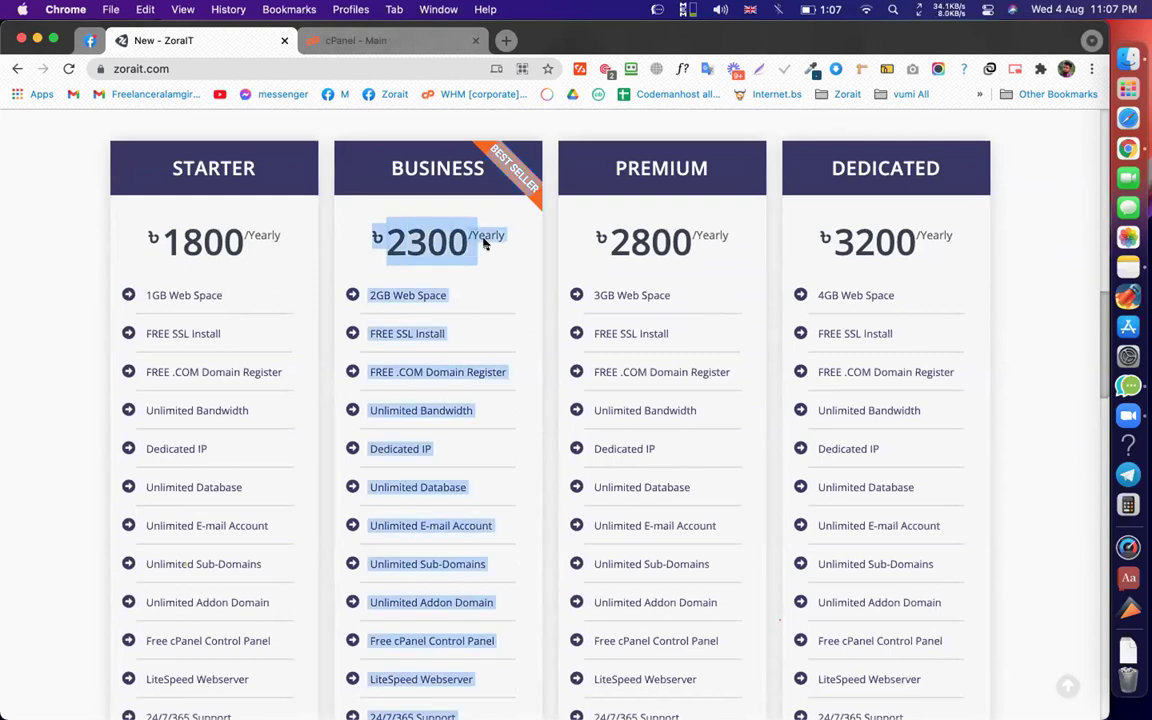
- Highlight the Sub-Domains feature in the Business plan several times
left_click(484, 243)
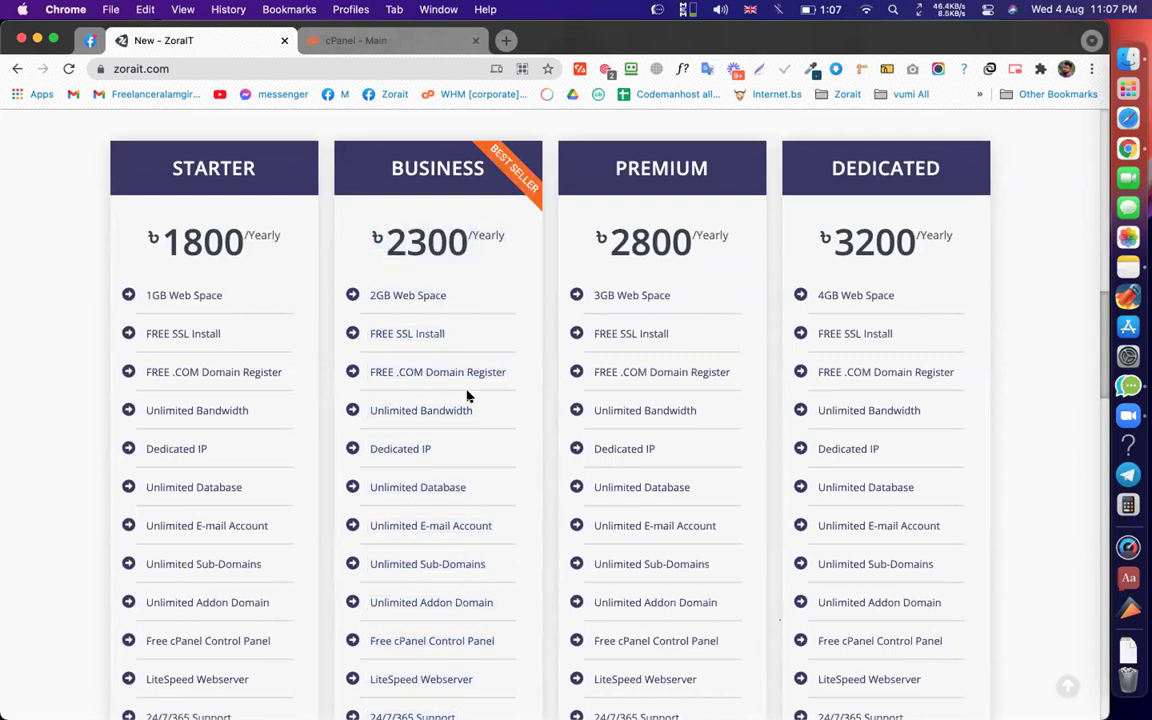
scroll(468, 393, "down", 1)
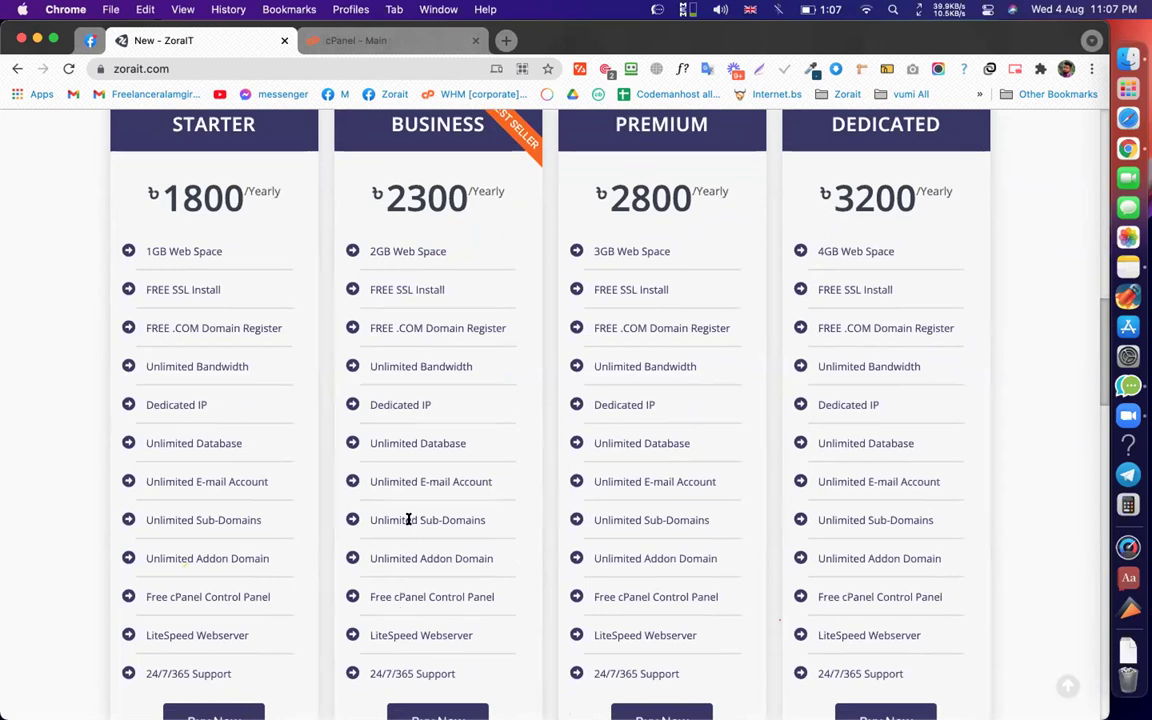
double_click(478, 522)
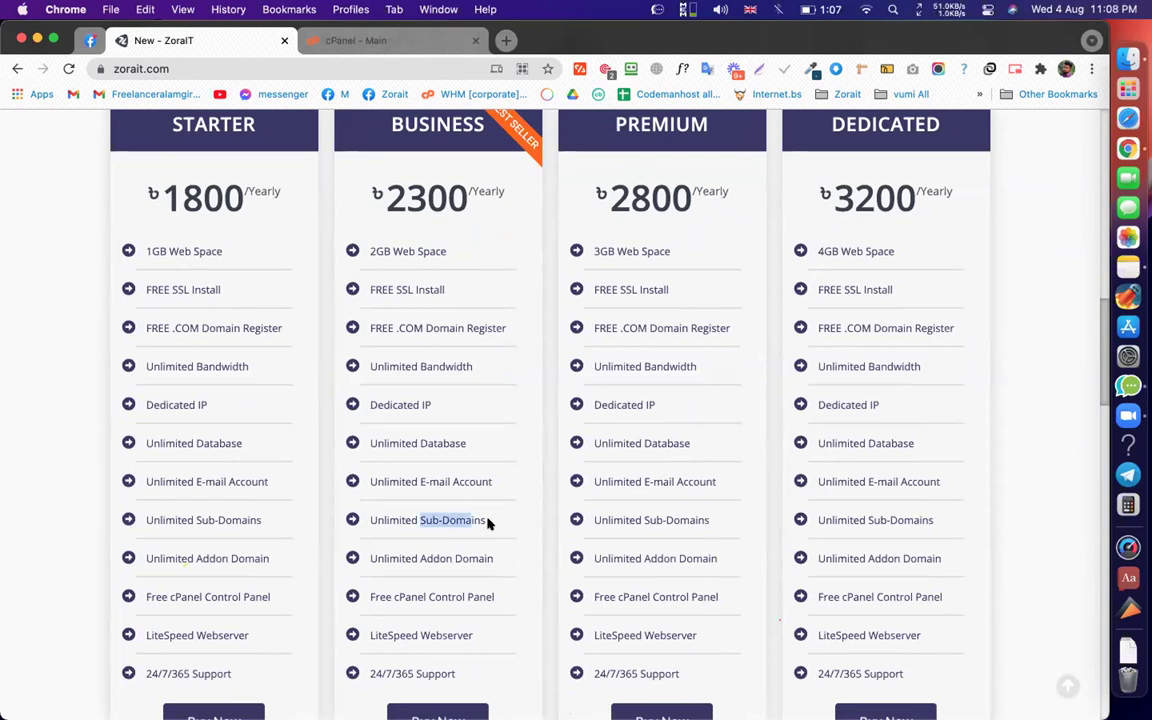
left_click(507, 522)
mouse_move(482, 521)
left_mouse_down()
mouse_move(415, 513)
mouse_move(483, 522)
left_mouse_up()
left_click(418, 520)
left_click(508, 512)
left_click_drag(420, 520, 494, 526)
left_click(444, 514)
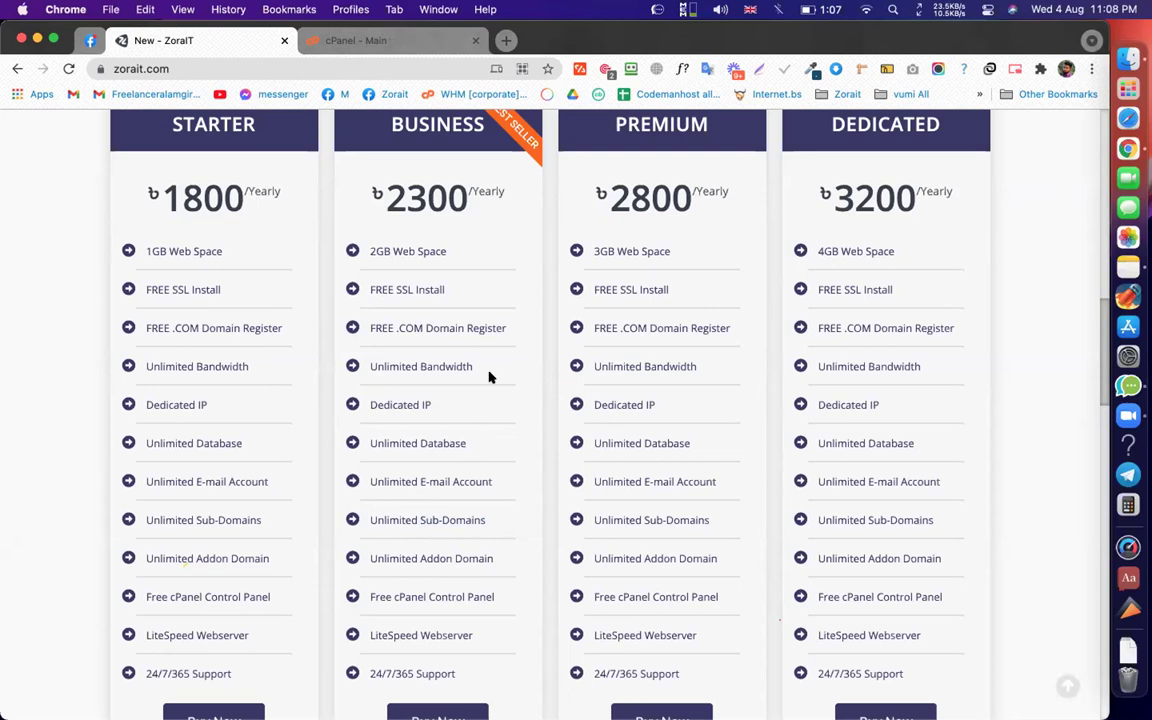
- Scroll up to Find your Domain, which shows .com at 999 BDT, then select the address bar
scroll(490, 372, "up", 1)
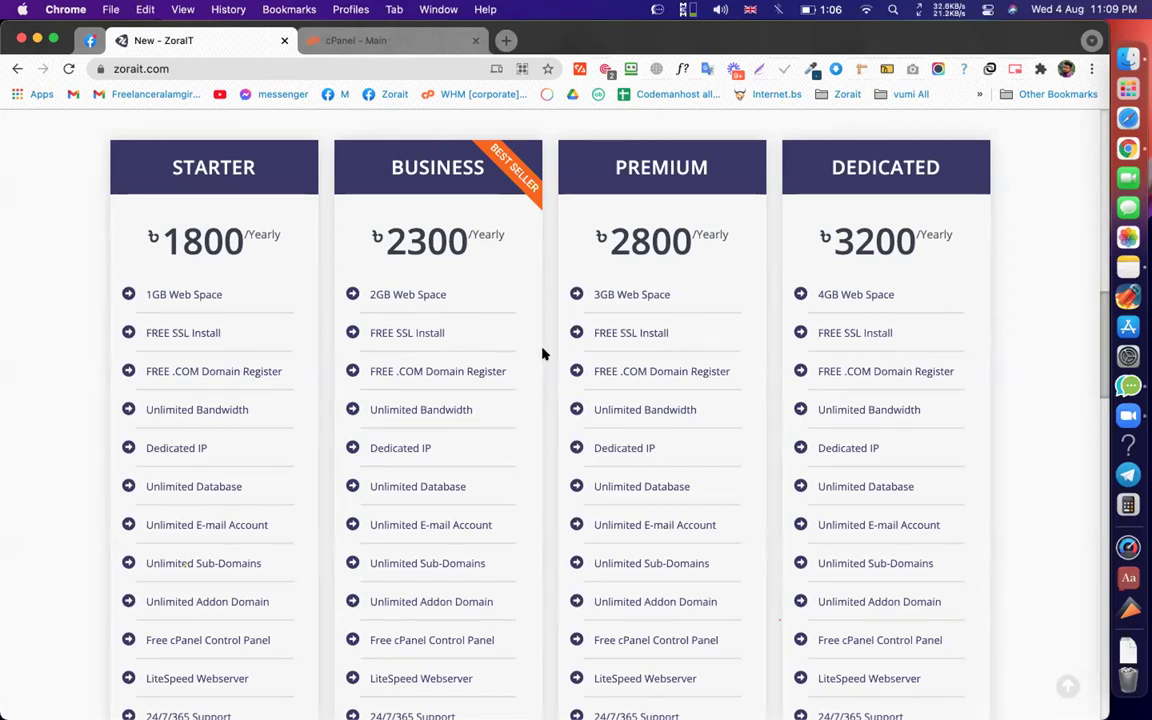
scroll(545, 354, "down", 1)
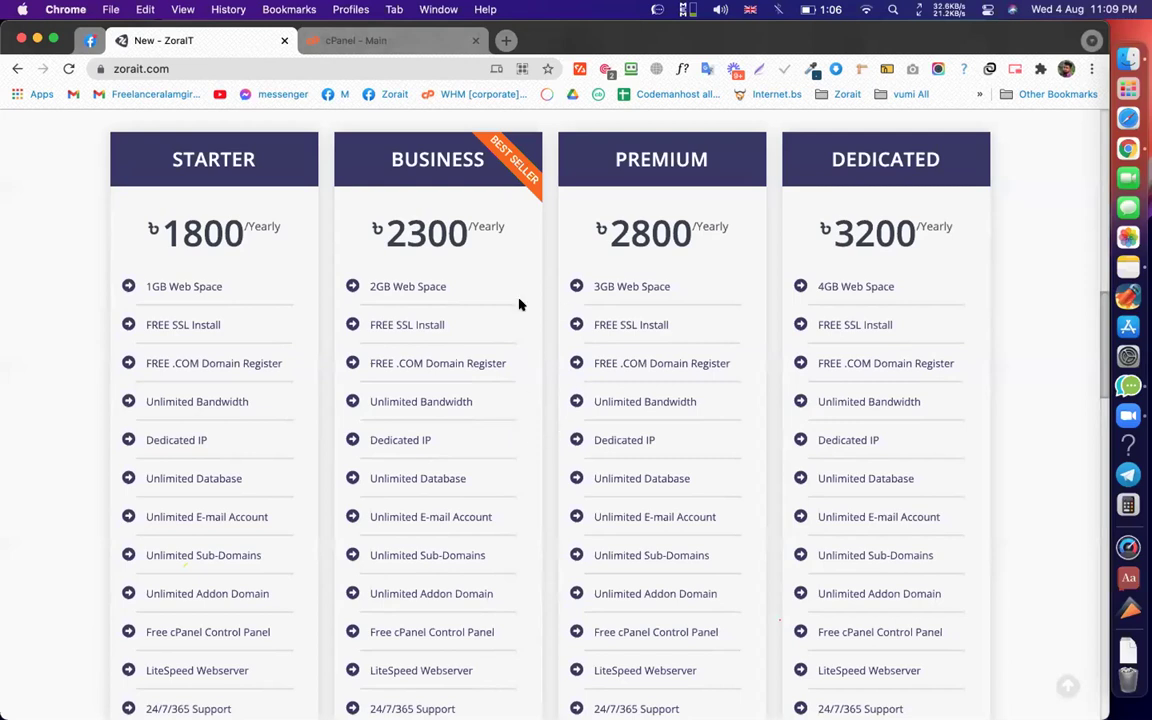
scroll(505, 270, "down", 1)
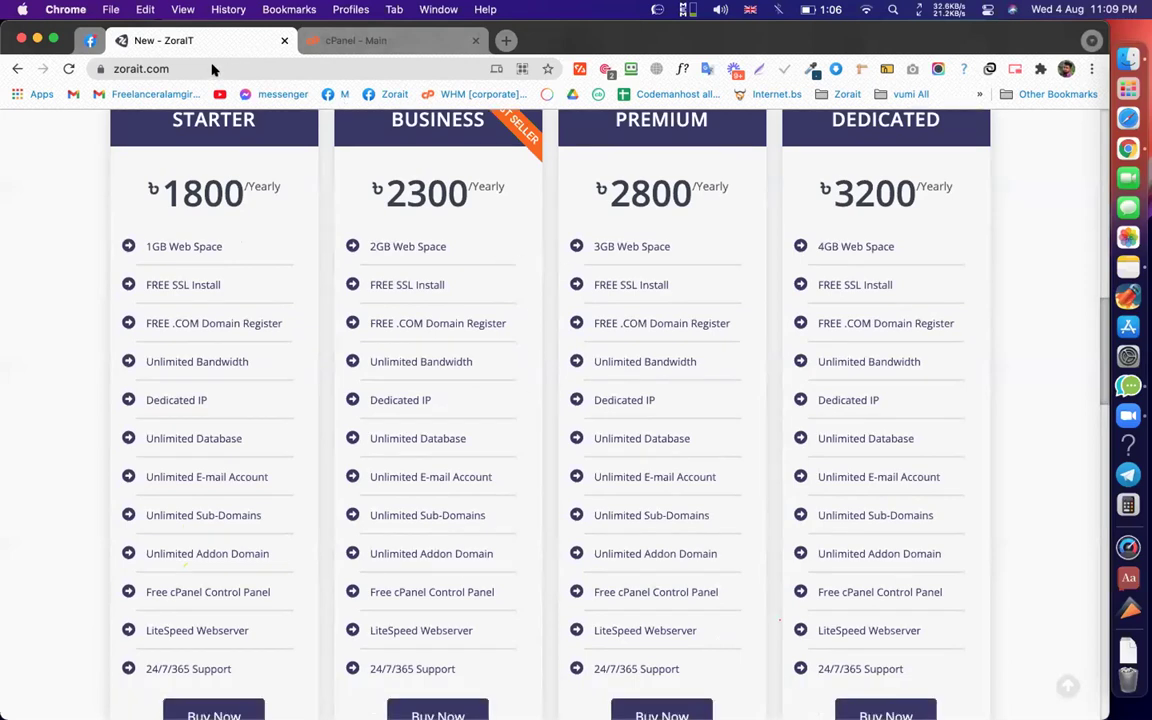
scroll(212, 65, "up", 4)
left_click(212, 66)
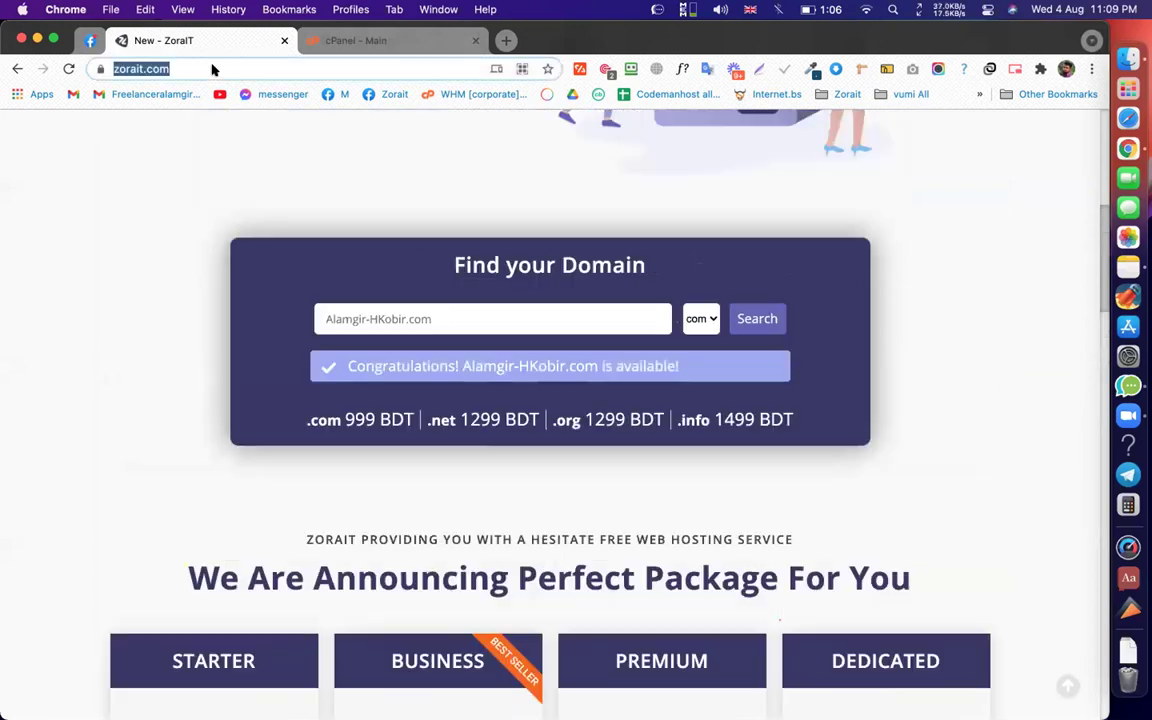
- Search Google for 'zorait' and open the 'ZoraIt - Home | Facebook' result
type("zorait")
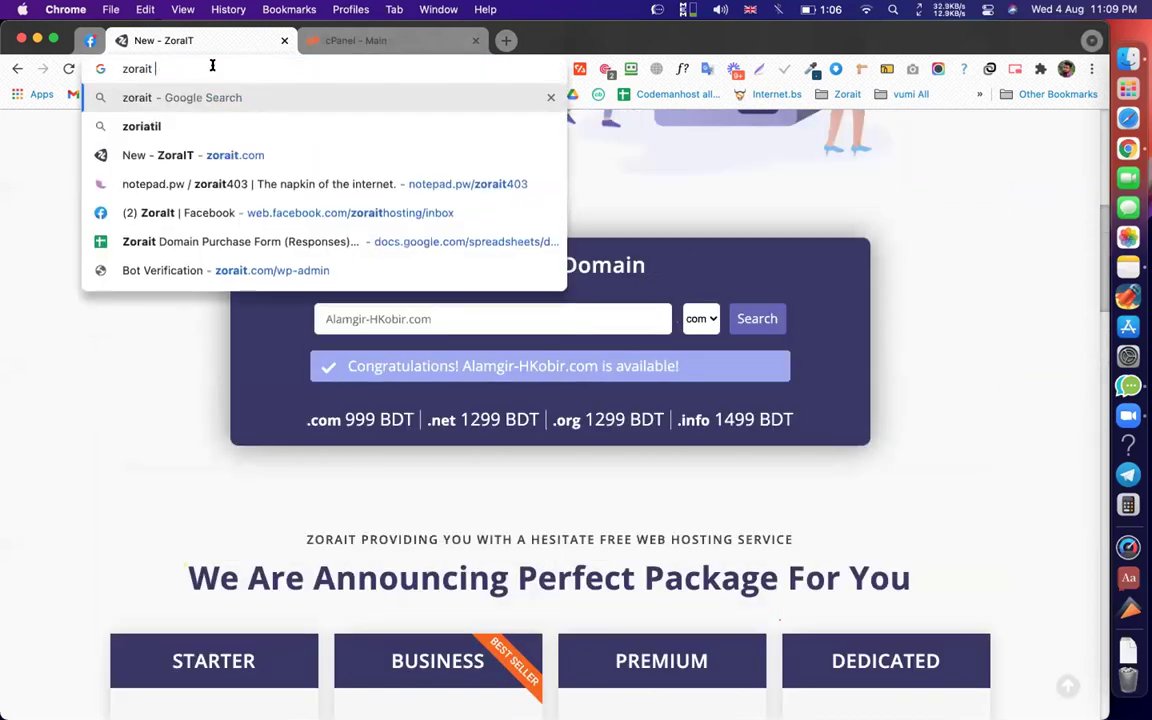
key("Return")
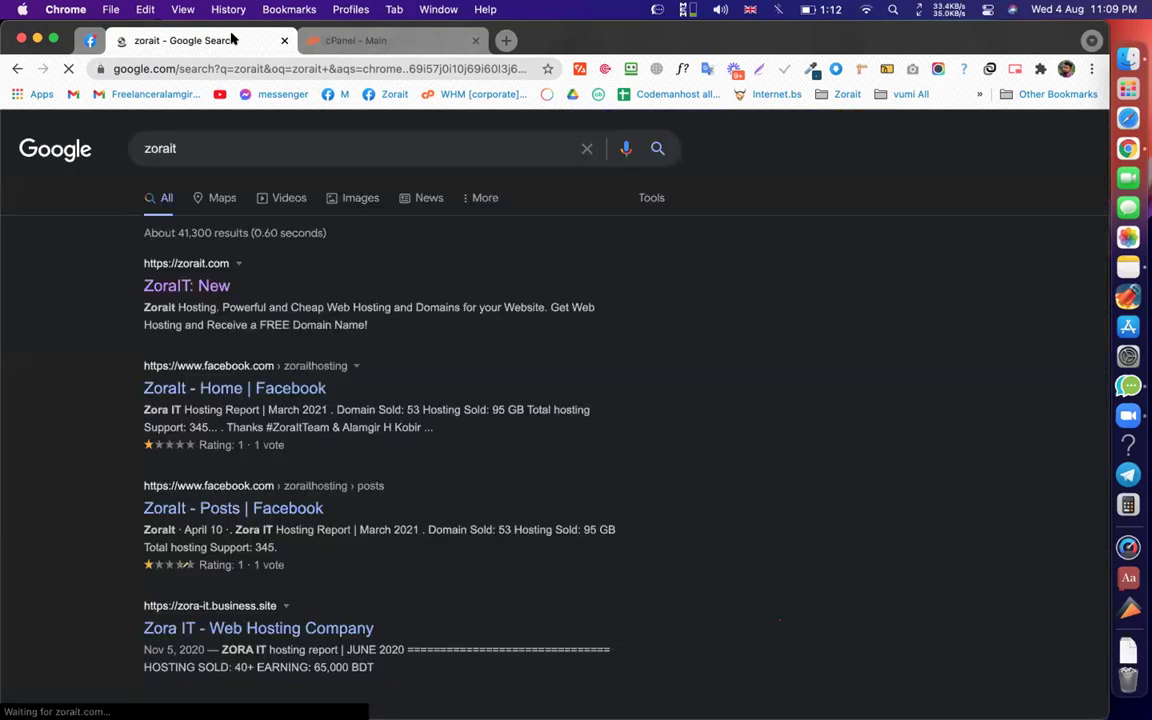
left_click(291, 67)
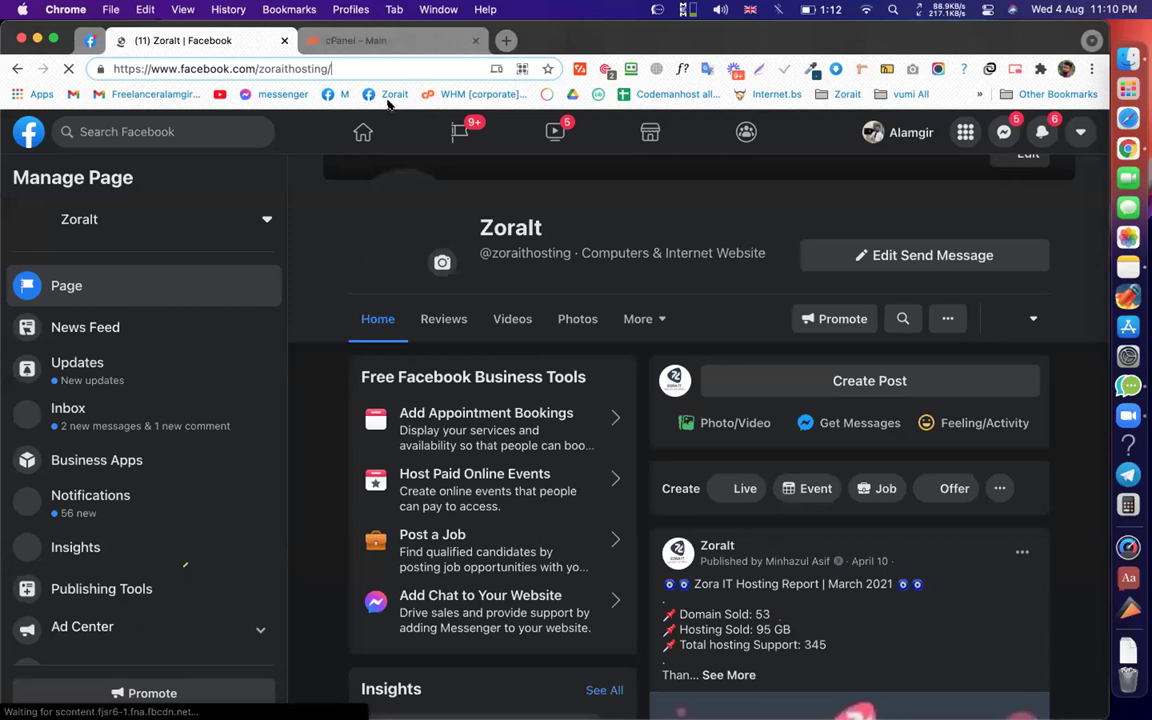
- Search the web for the site owner's name and open his personal Facebook profile
type("alamgir")
key("Return")
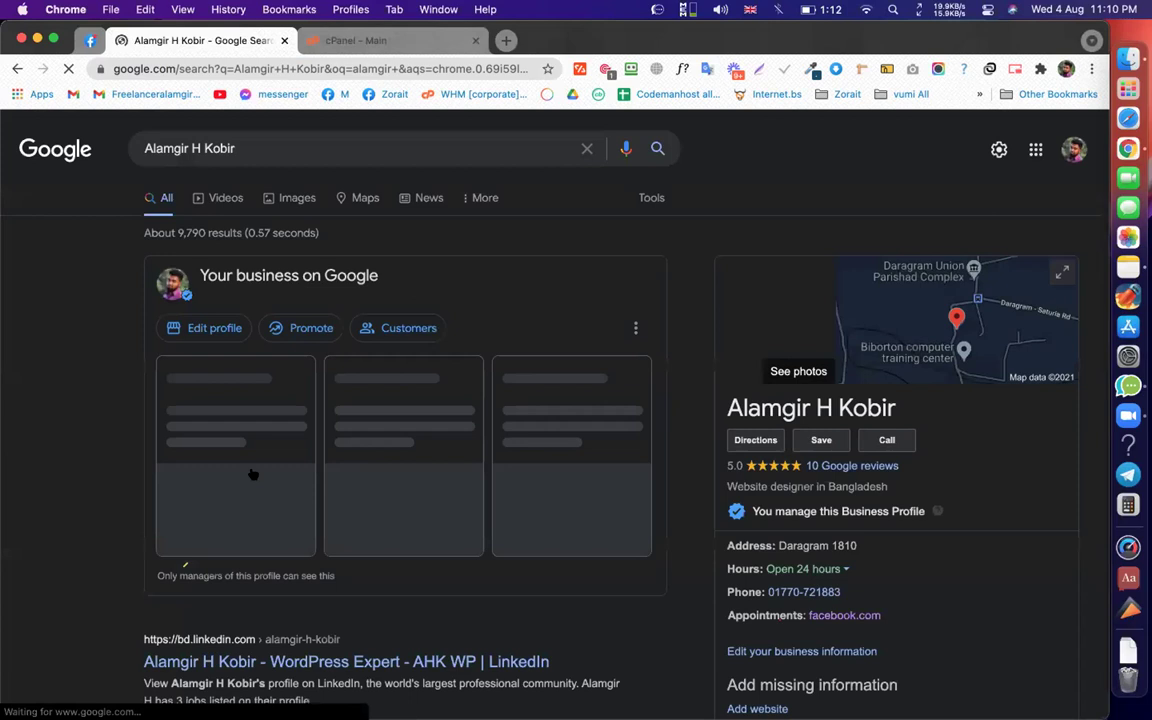
scroll(253, 474, "down", 5)
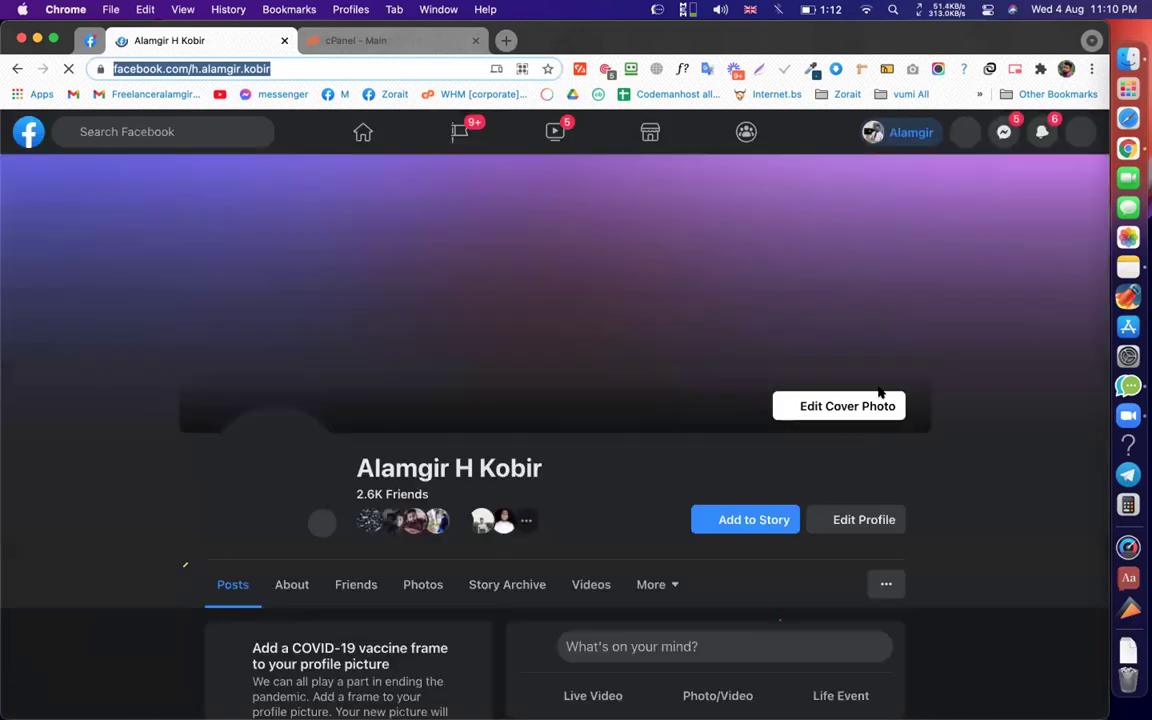
scroll(882, 198, "down", 3)
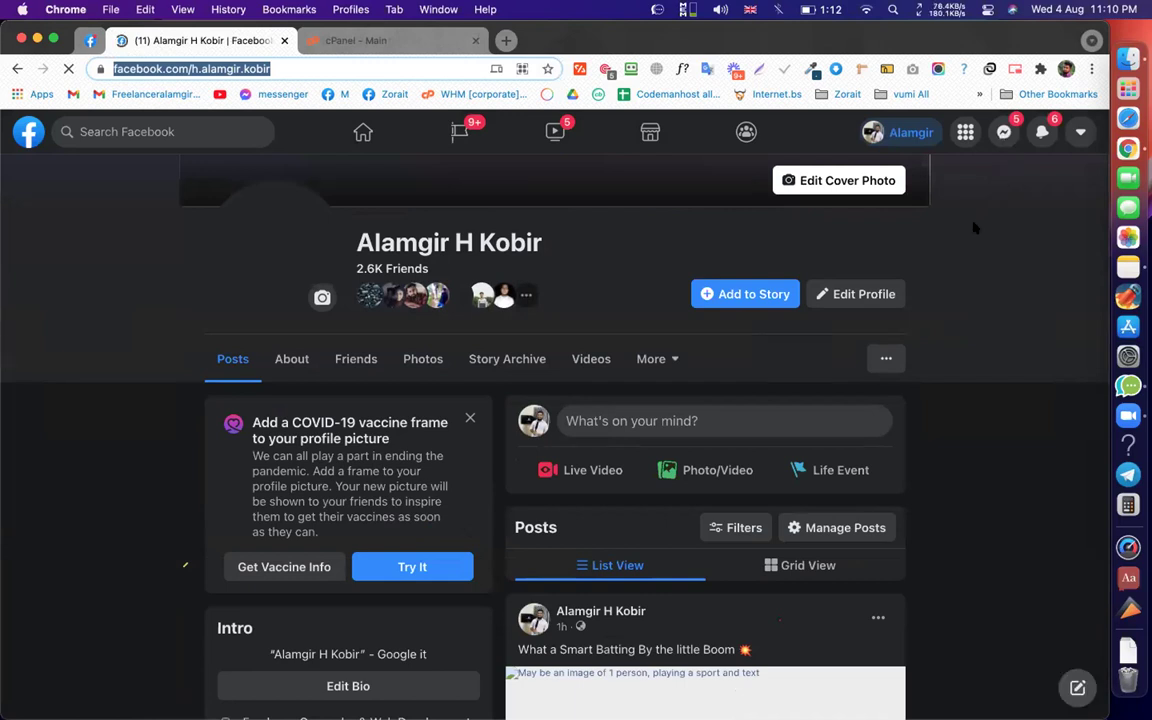
left_click(1003, 132)
left_click(1003, 132)
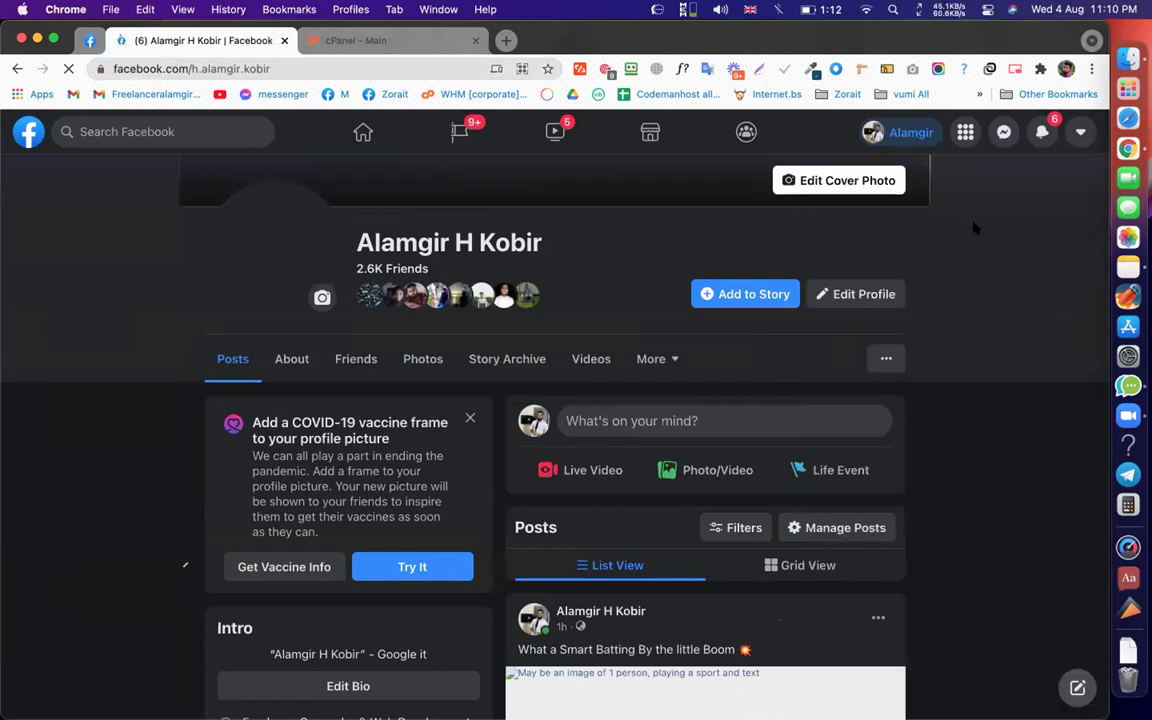
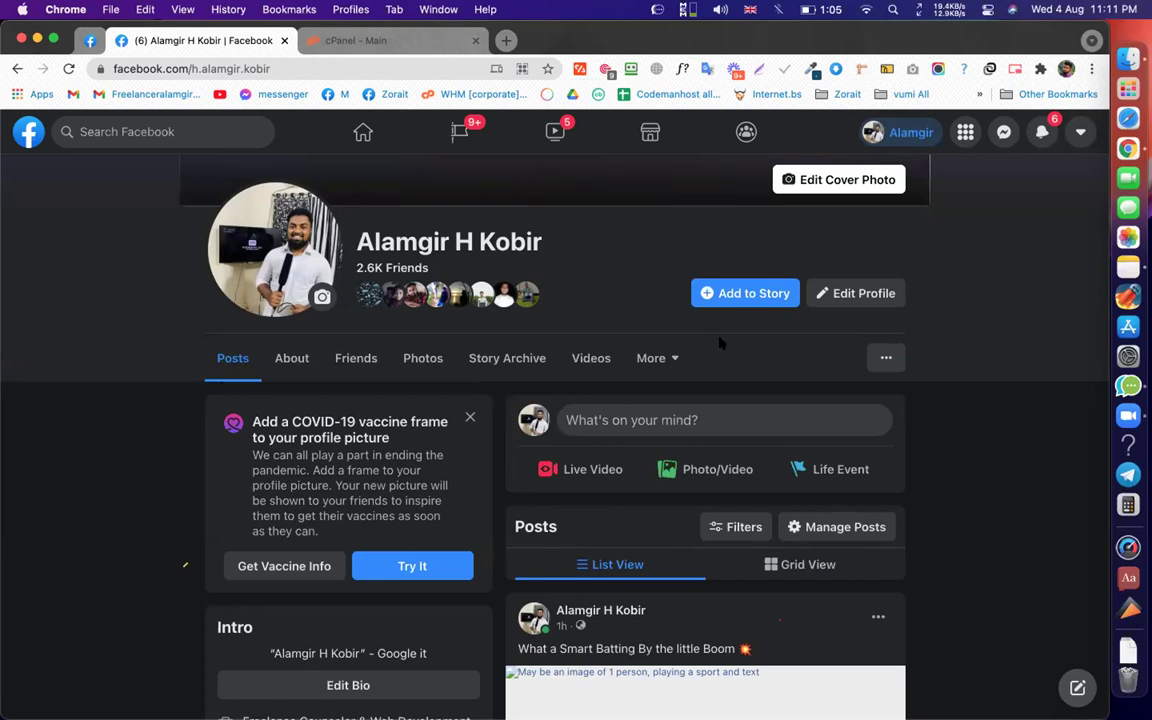
- Clear the unread Facebook notification count, then switch to the cPanel dashboard tab
left_click(1041, 132)
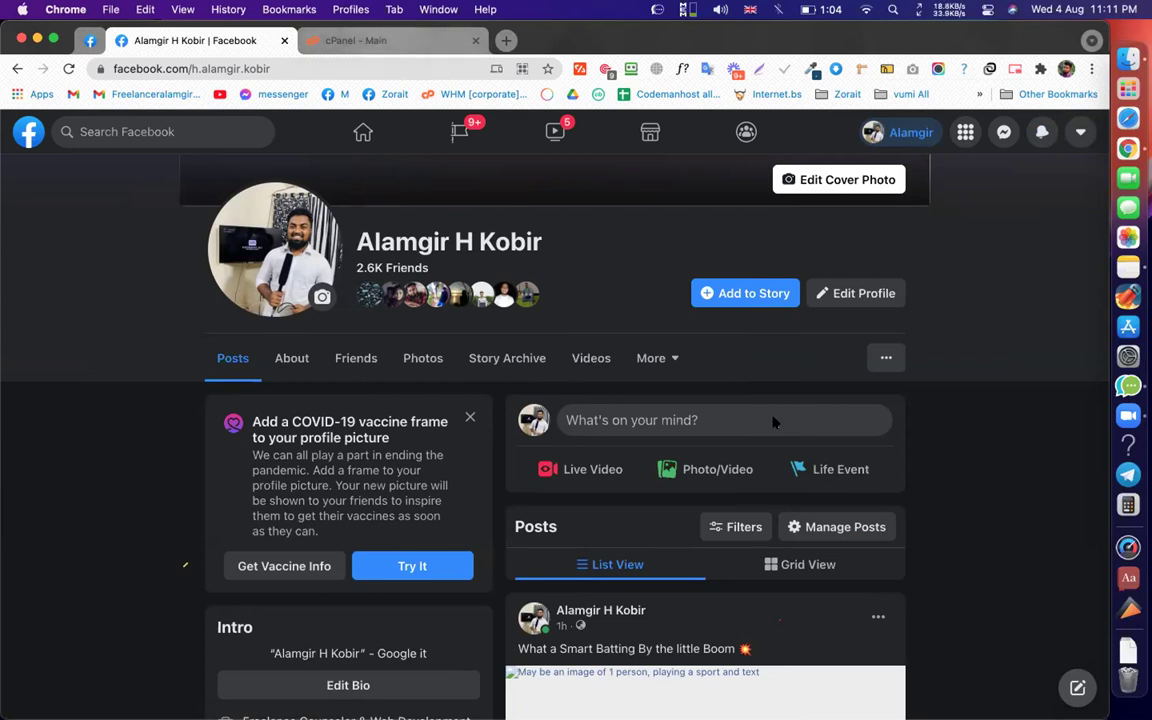
key("ctrl+Tab")
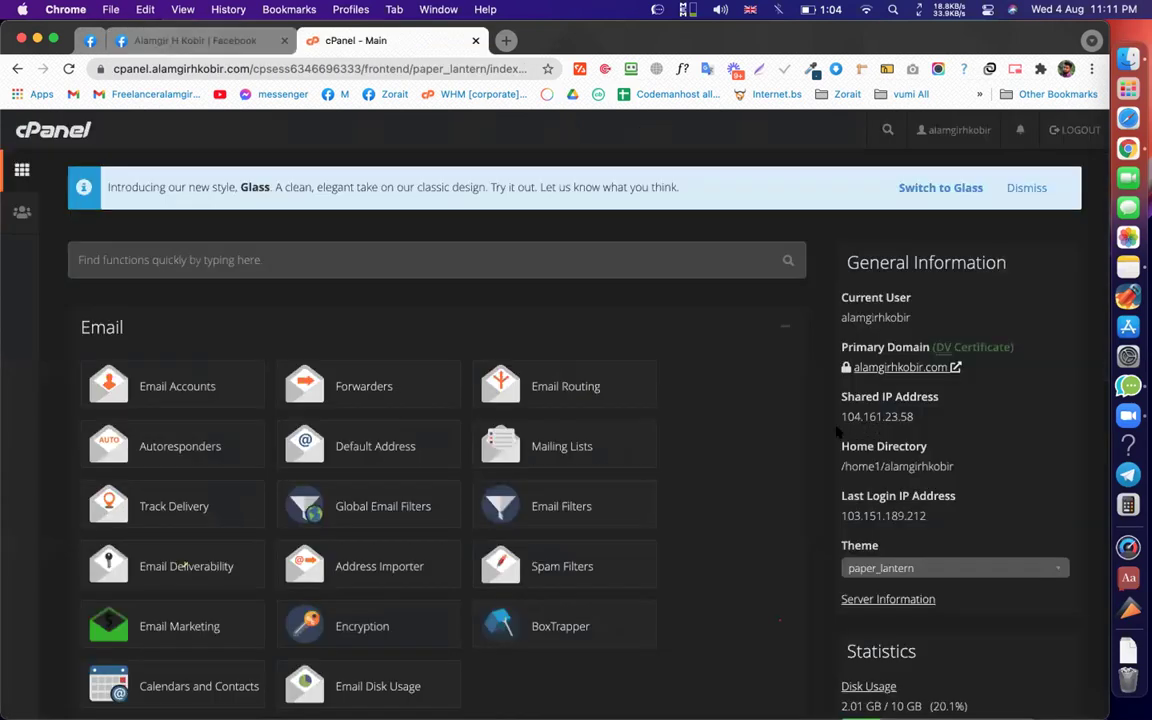
scroll(843, 427, "down", 10)
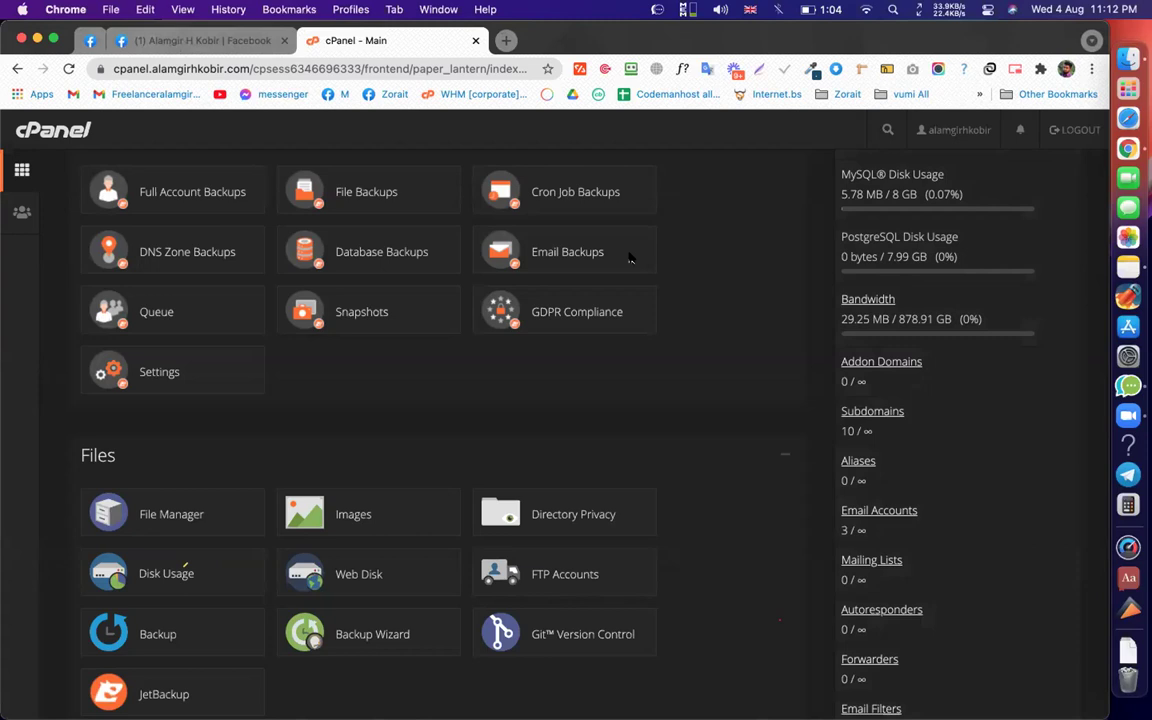
triple_click(868, 432)
left_click(868, 430)
double_click(866, 428)
left_click(725, 327)
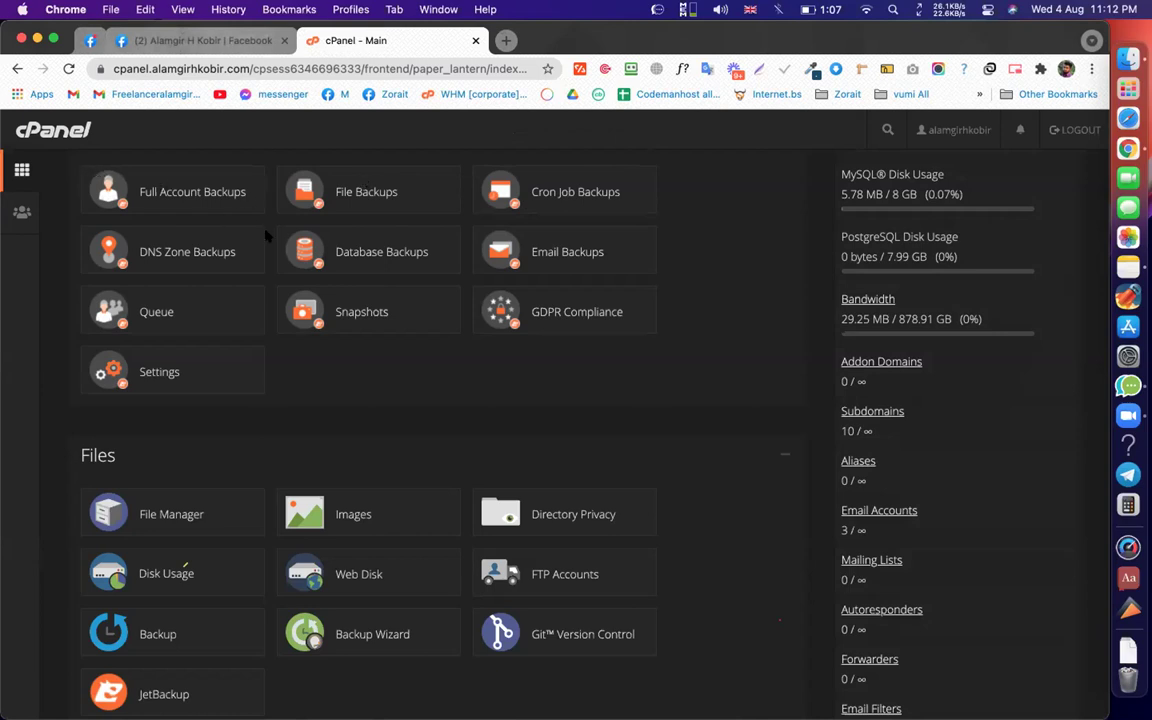
key("ctrl+shift+Tab")
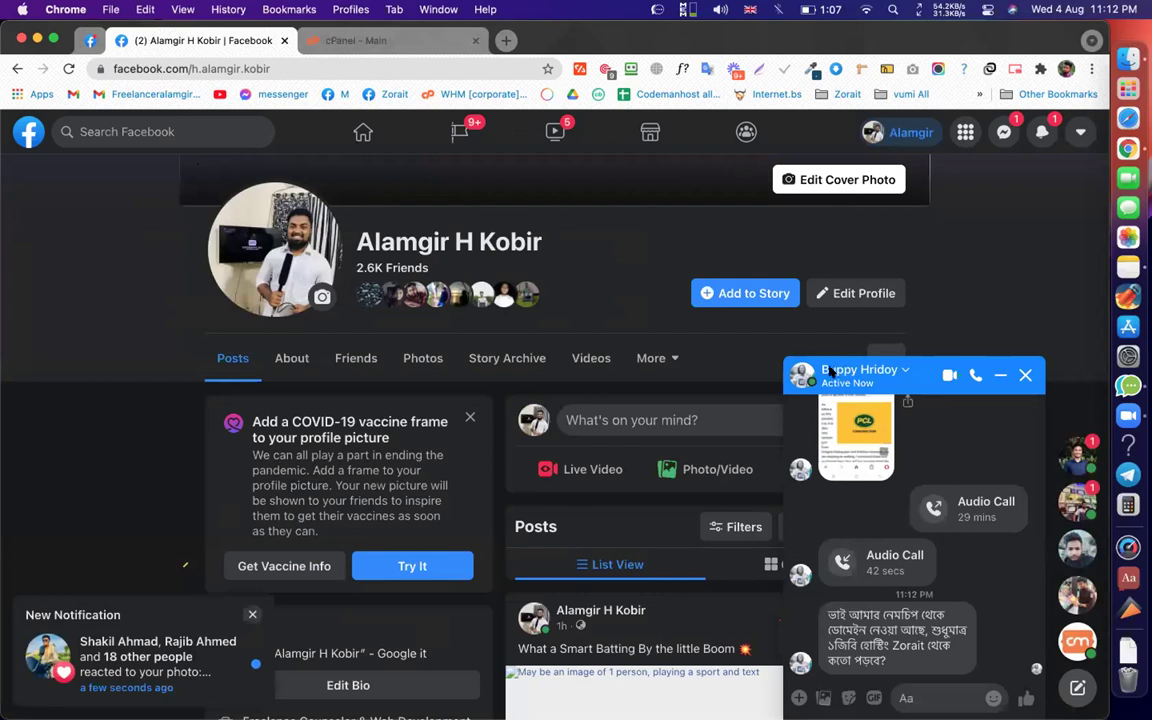
key("ctrl+Tab")
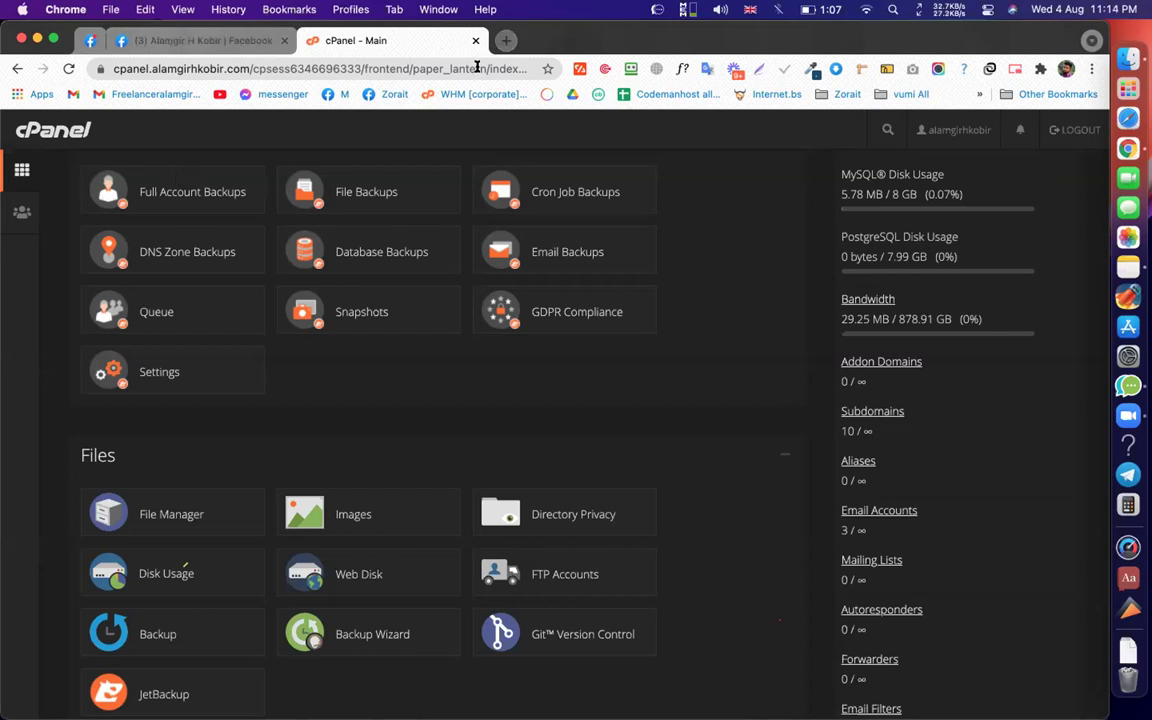
- Open a new Chrome tab beside cPanel showing the Google start page
left_click(506, 40)
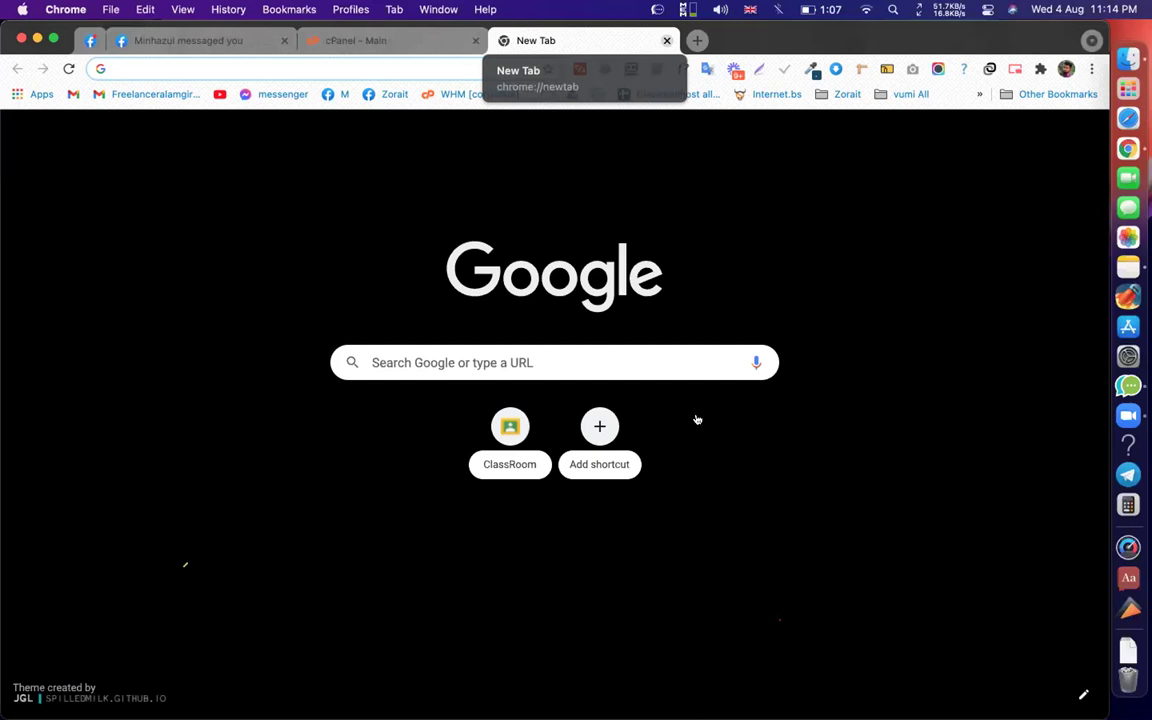
- Close the blank Google tab to return to the cPanel main dashboard
key("super+w")
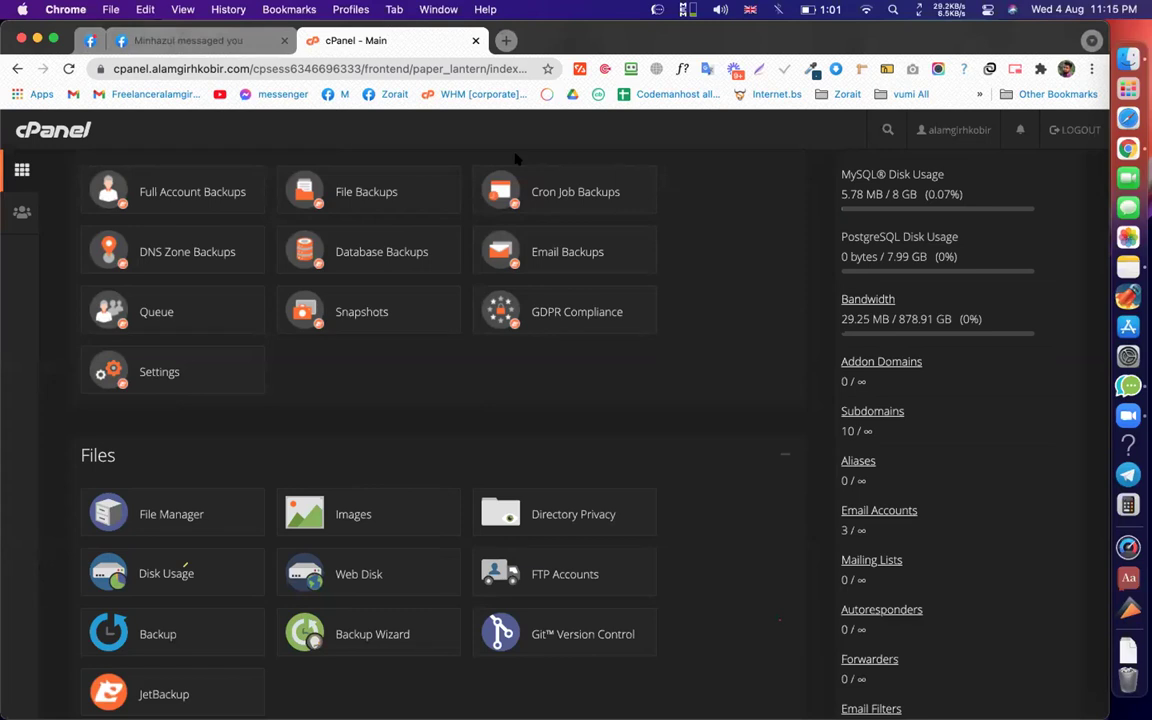
- Dismiss the Notification Center overlay so cPanel's Email tools and General Information show
scroll(738, 296, "up", 1)
scroll(738, 296, "up", 5)
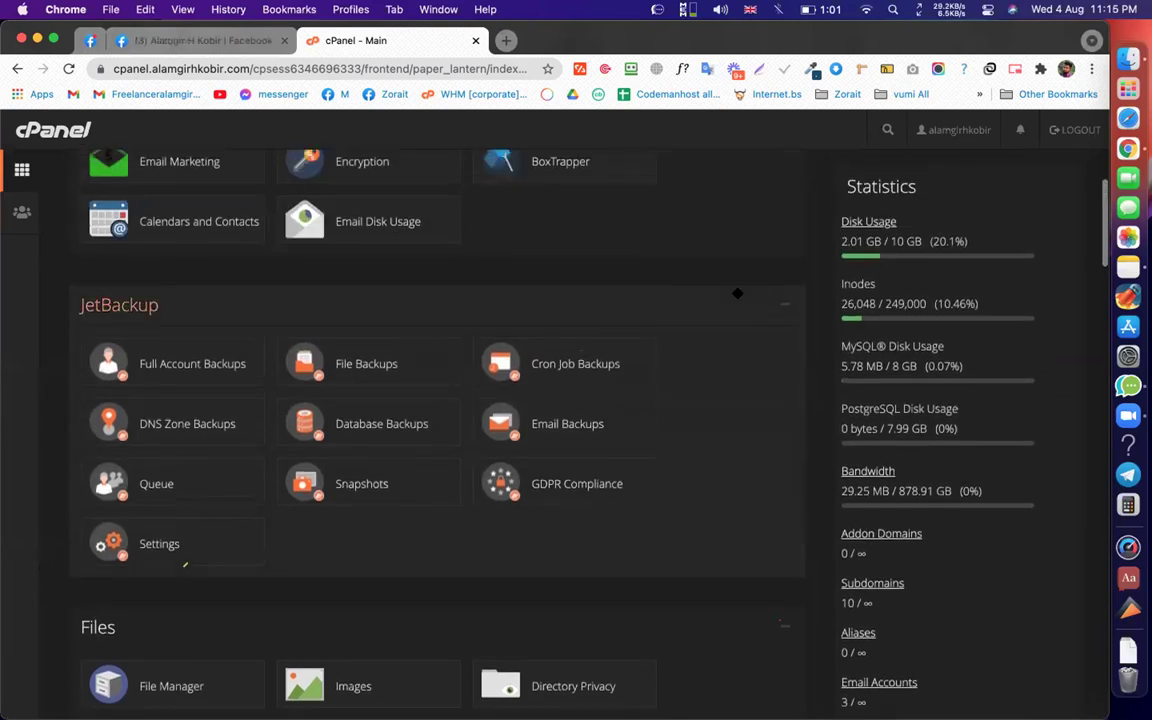
scroll(737, 293, "down", 5)
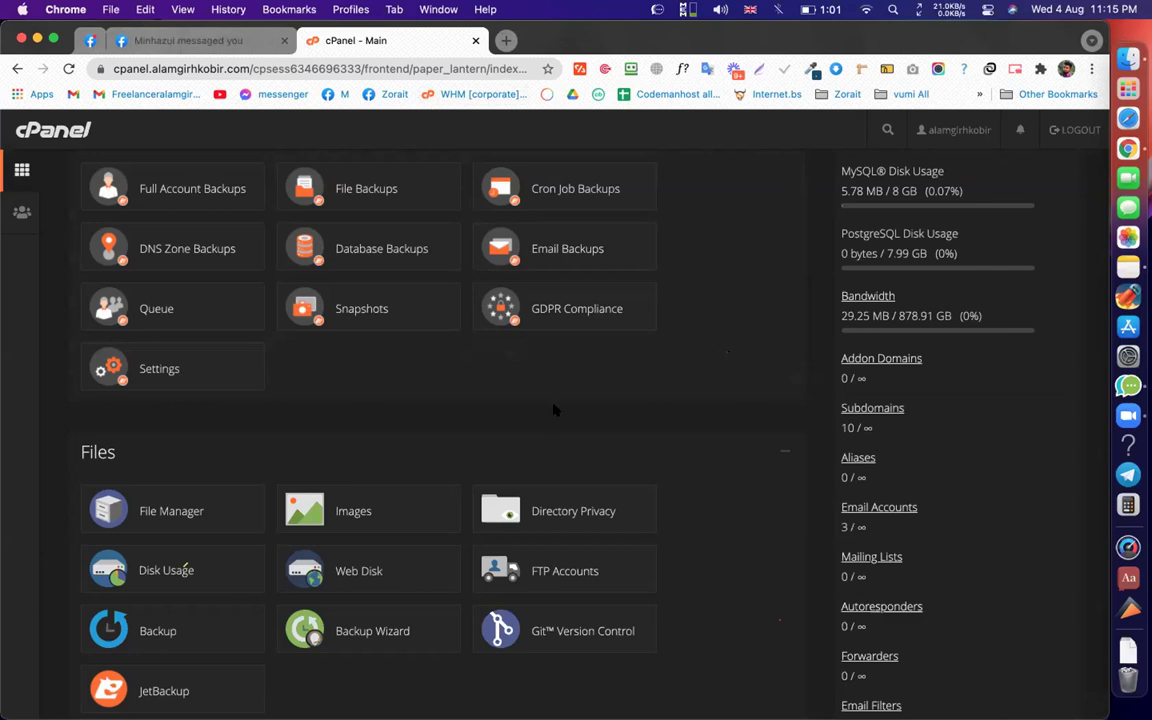
scroll(555, 410, "up", 1)
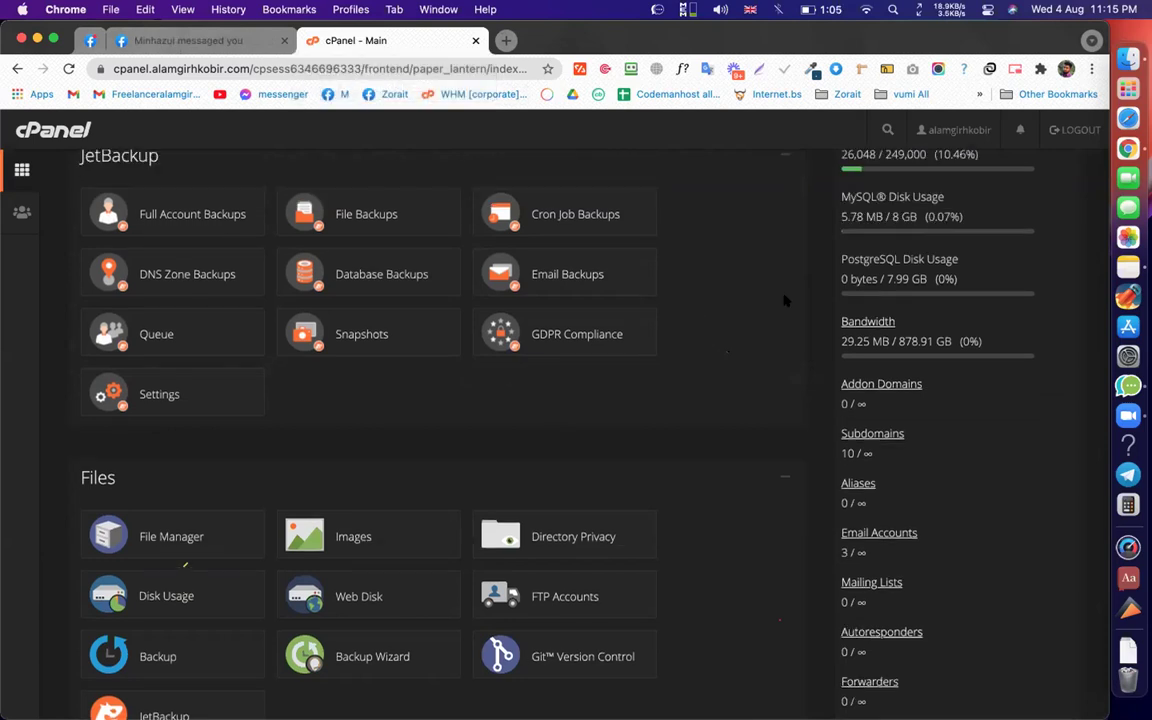
scroll(810, 378, "up", 3)
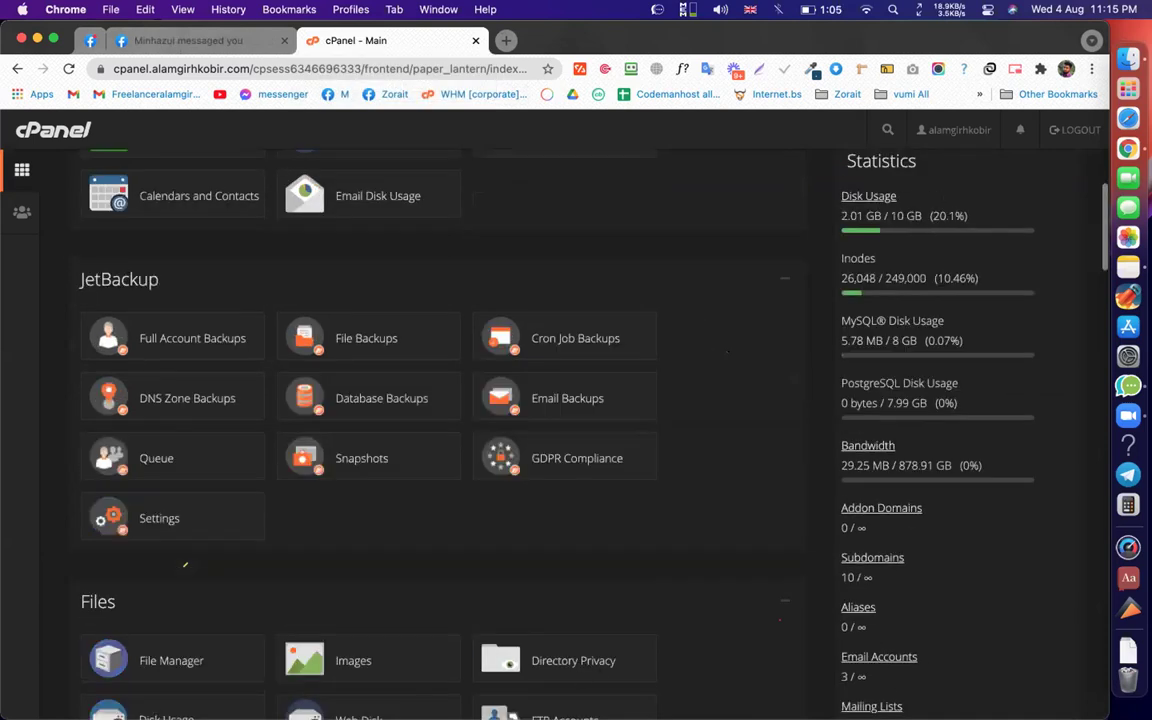
scroll(604, 673, "up", 10)
scroll(313, 675, "down", 5)
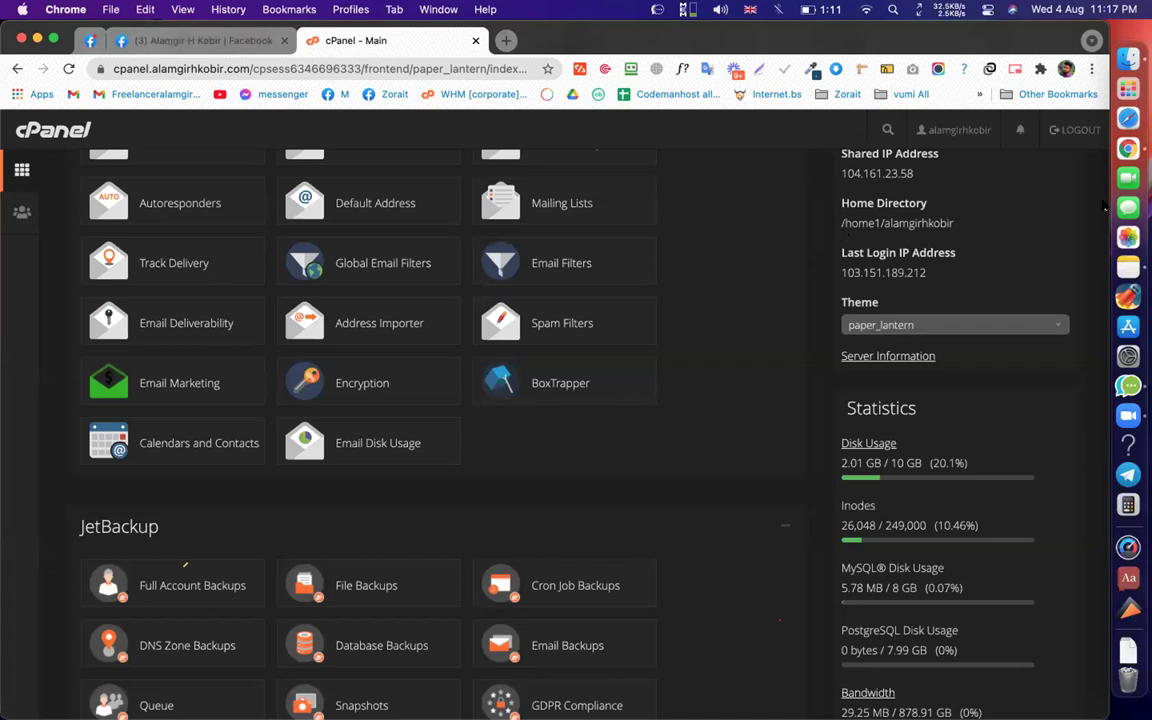
scroll(1044, 319, "right", 3)
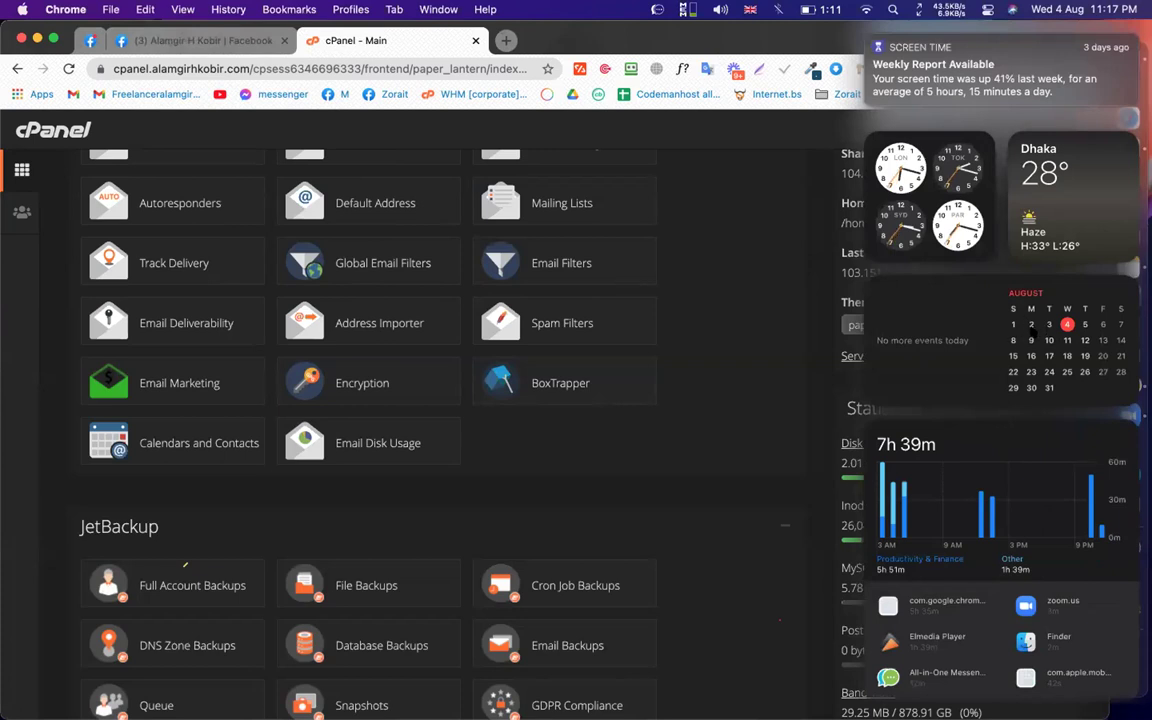
left_click(808, 290)
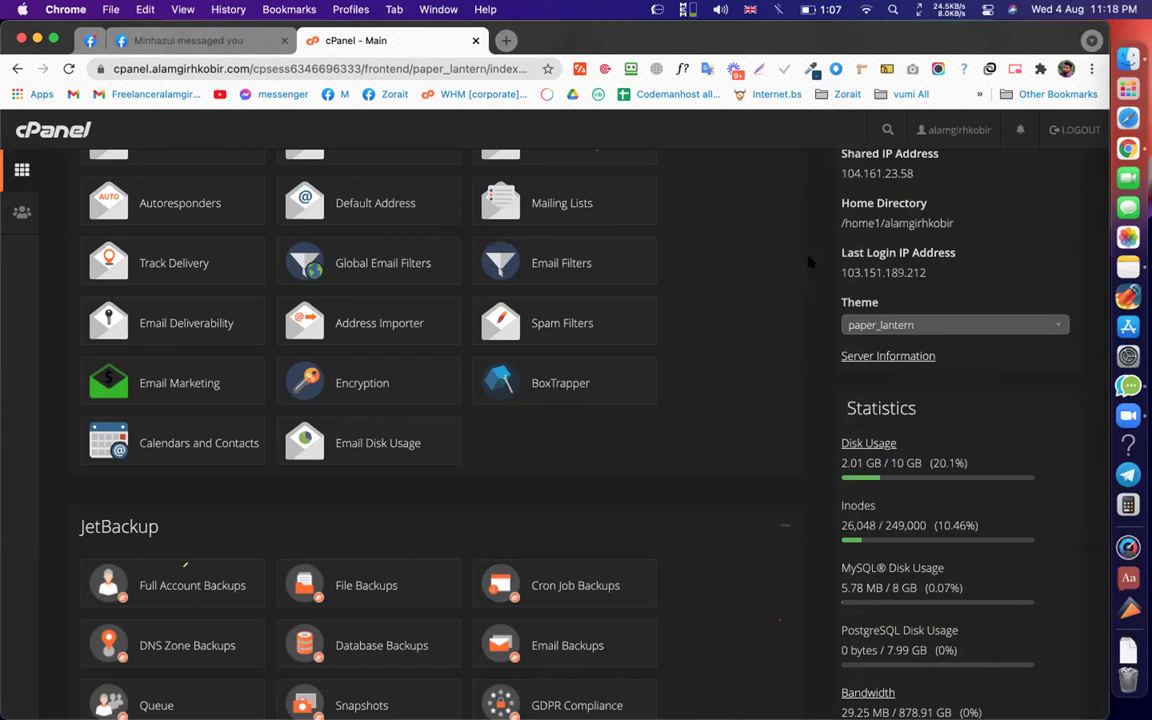
scroll(810, 261, "up", 5)
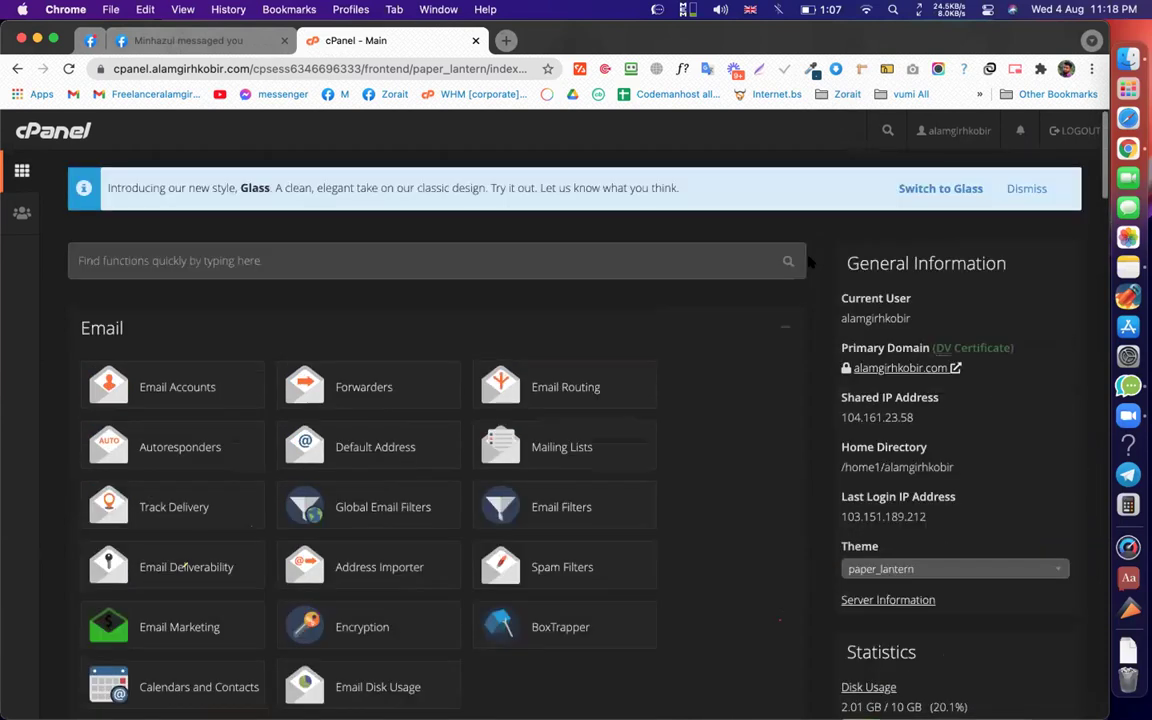
scroll(810, 261, "down", 1)
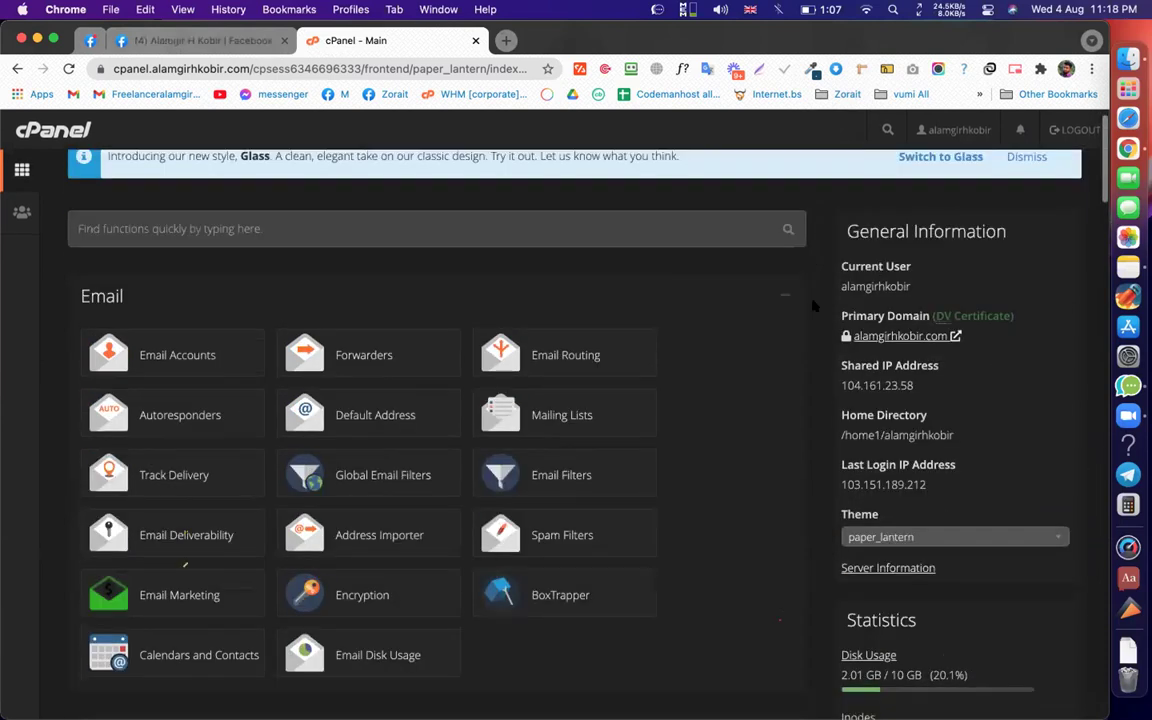
scroll(814, 306, "up", 1)
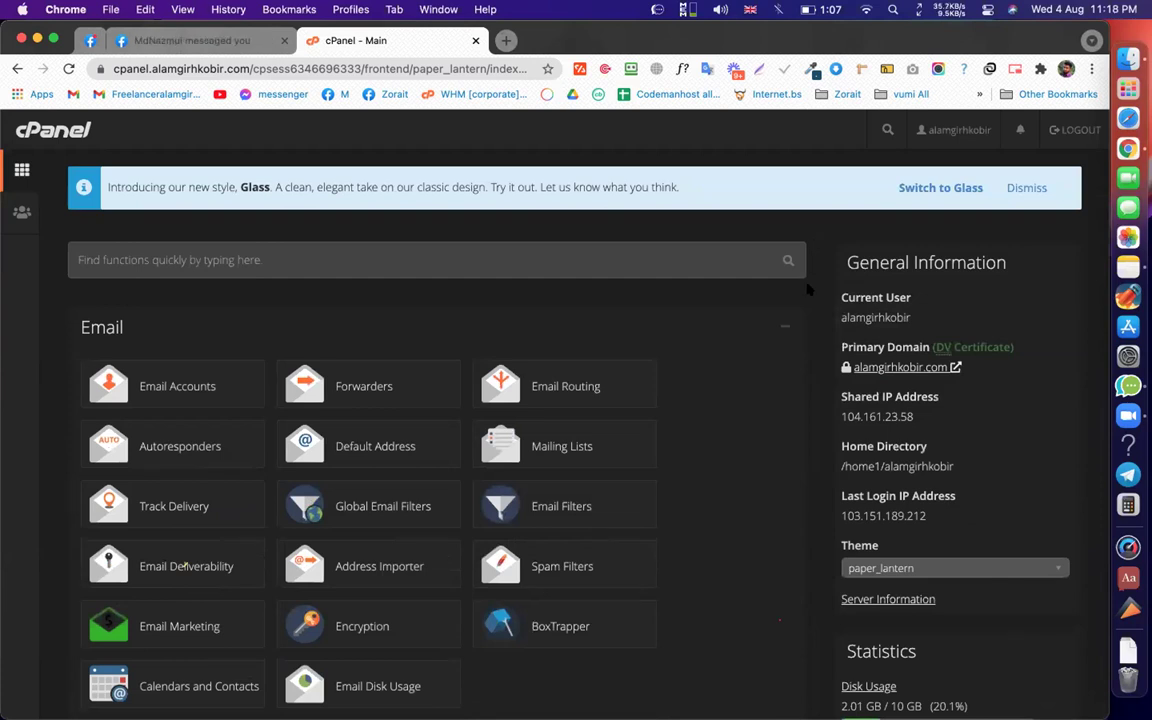
scroll(814, 260, "down", 5)
scroll(810, 300, "down", 12)
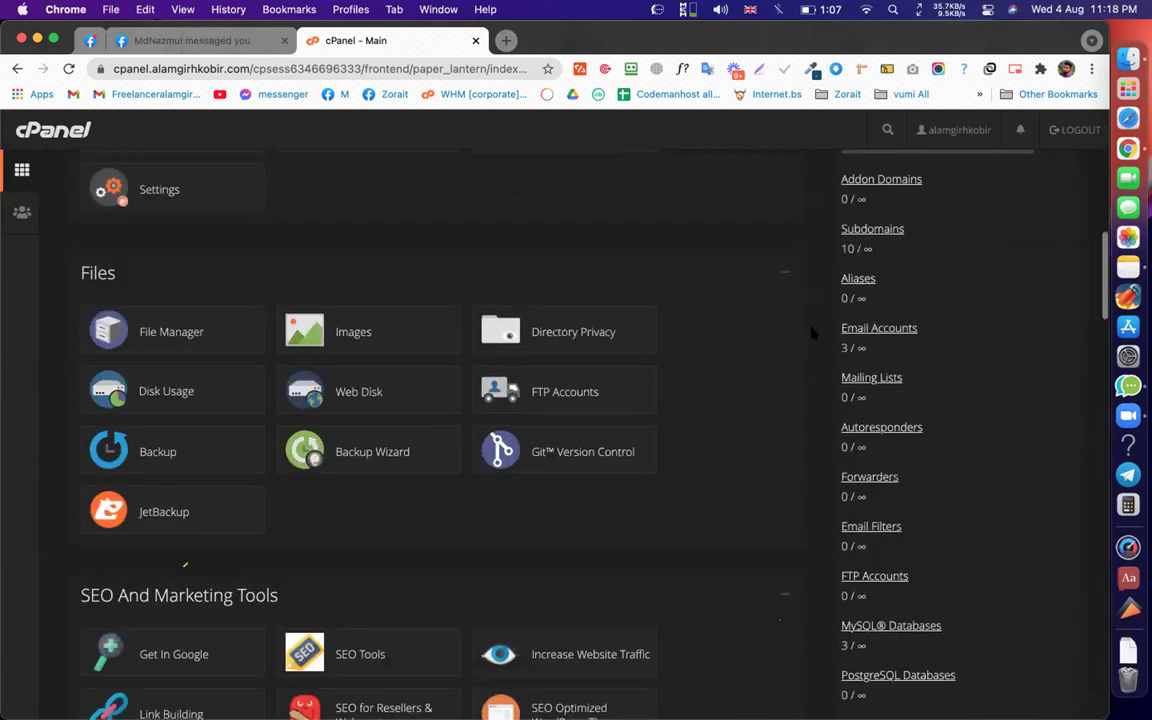
scroll(806, 260, "up", 15)
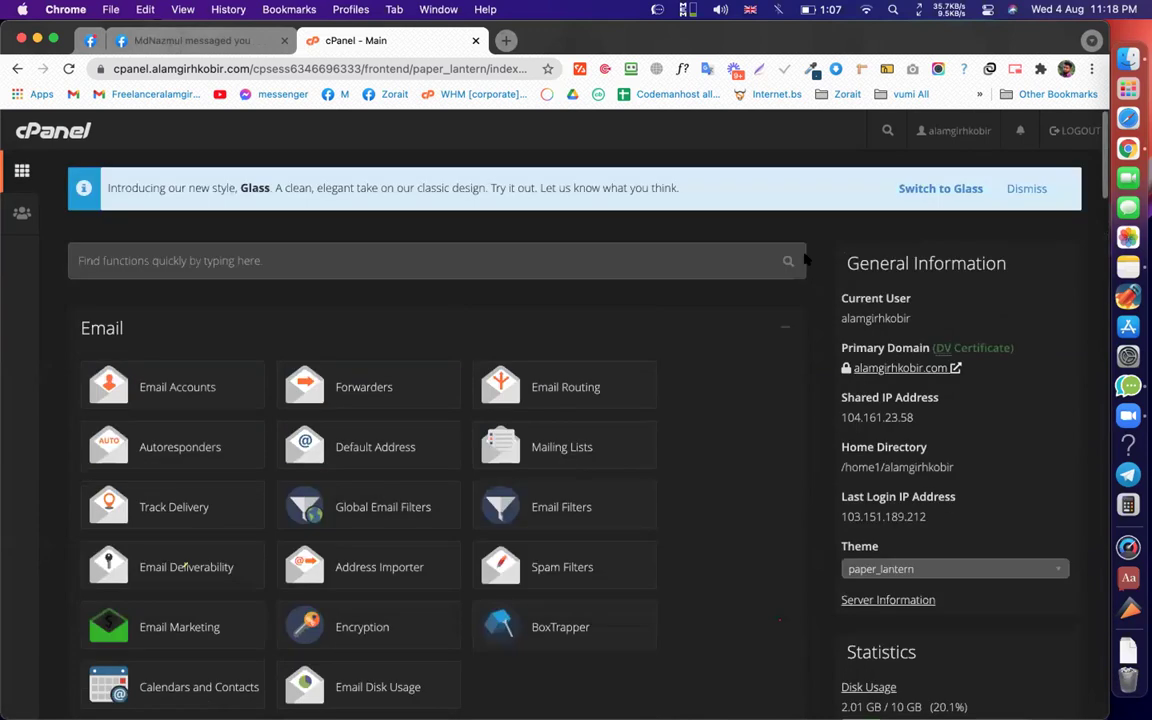
scroll(806, 260, "down", 5)
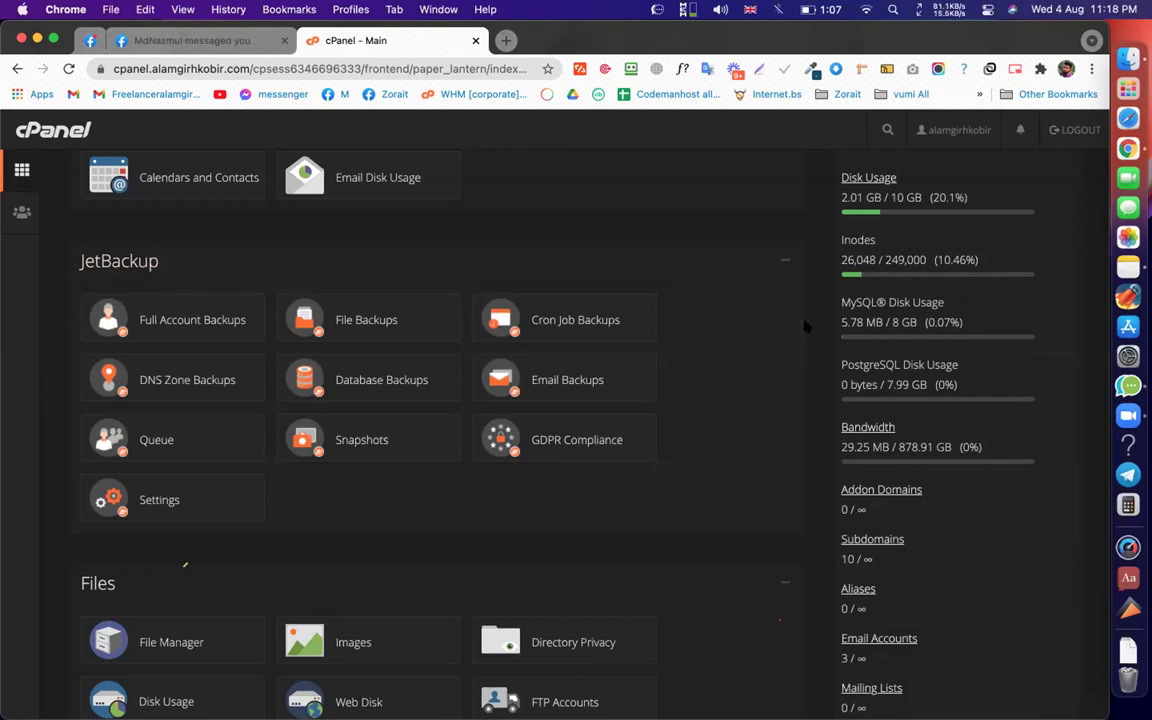
scroll(805, 325, "down", 4)
scroll(805, 325, "down", 1)
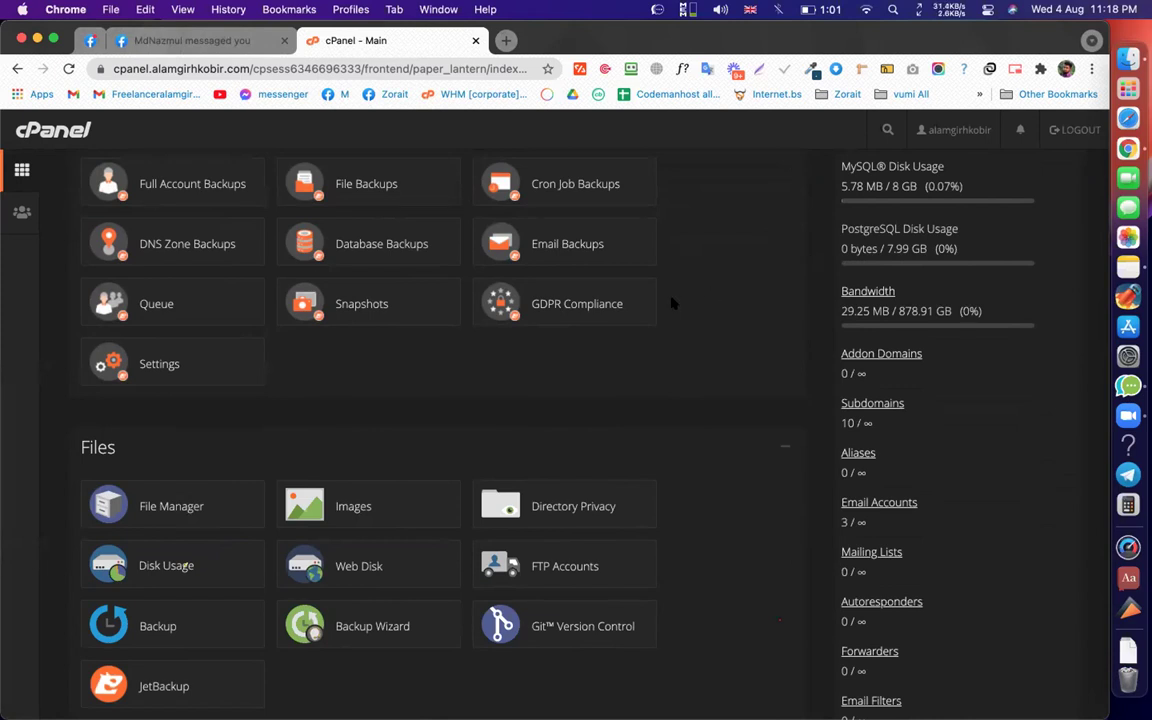
scroll(124, 508, "down", 3)
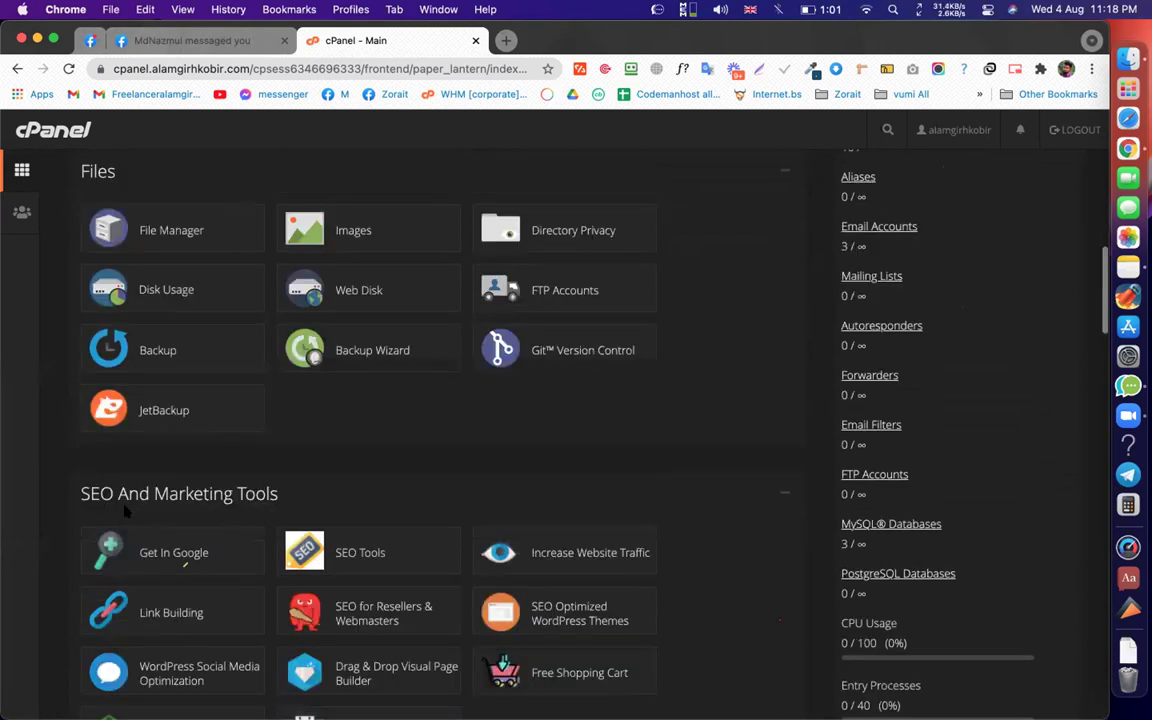
scroll(121, 495, "down", 10)
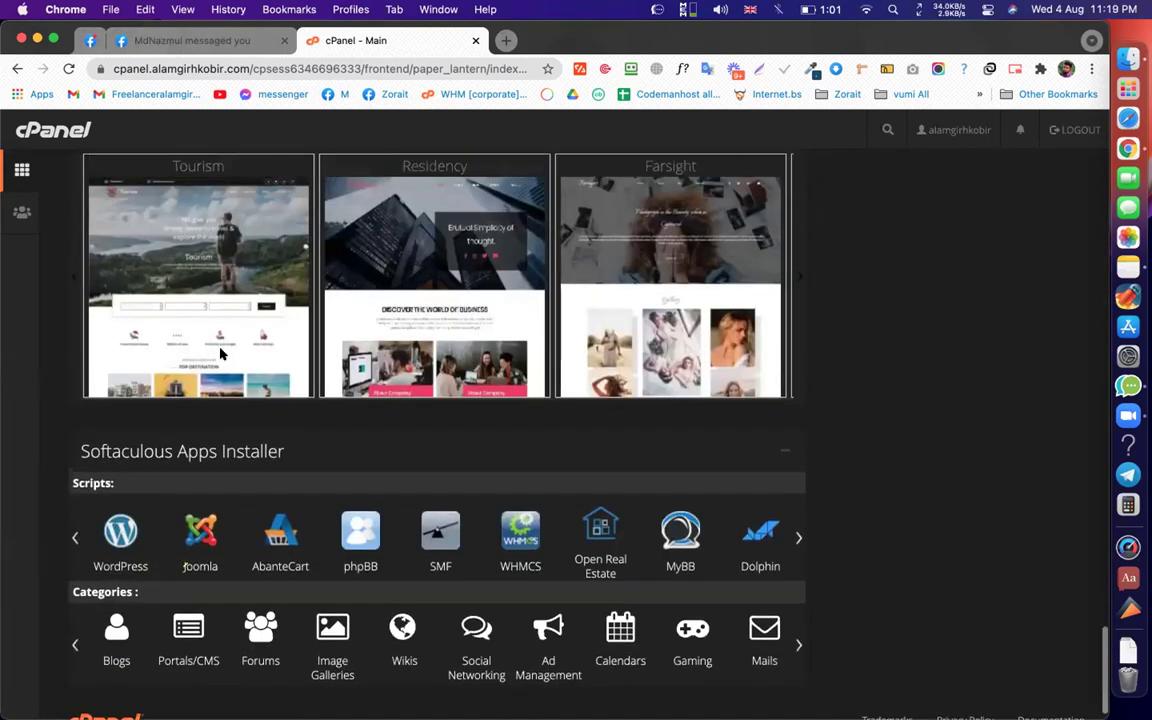
scroll(275, 300, "up", 10)
scroll(185, 565, "up", 10)
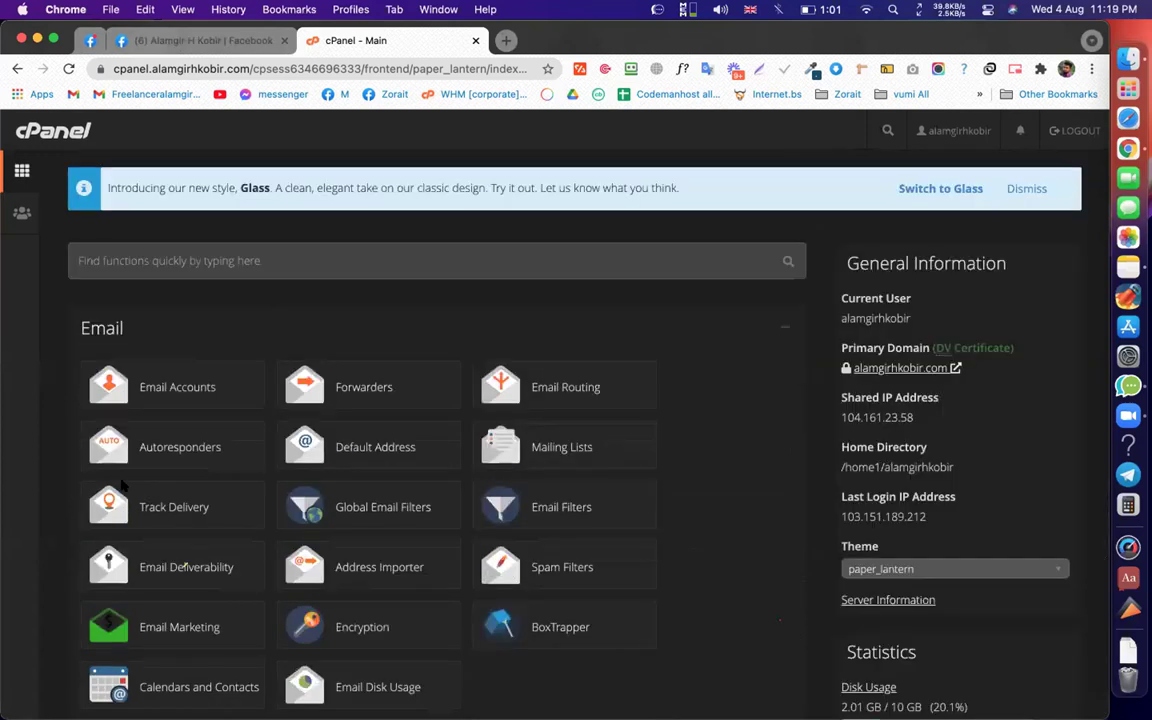
scroll(185, 565, "down", 15)
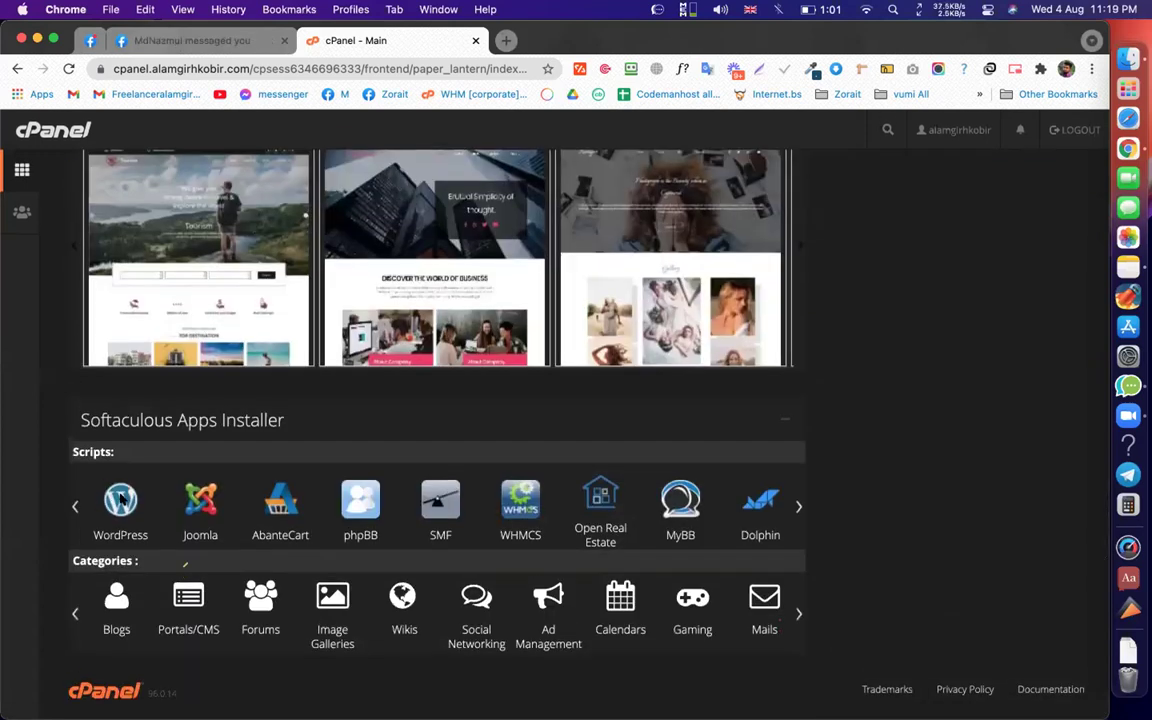
scroll(145, 476, "up", 1)
scroll(1080, 159, "up", 10)
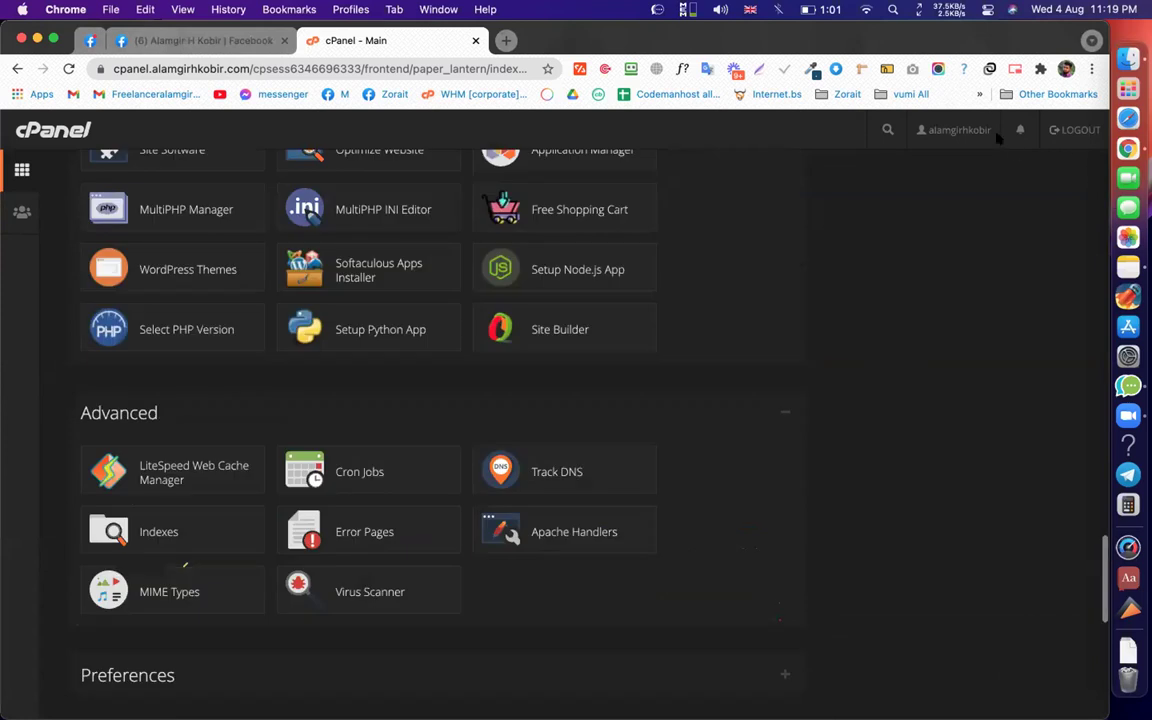
scroll(960, 130, "up", 10)
- Switch cPanel to the Glass style and open WordPress under Softaculous Apps Installer
left_click(953, 131)
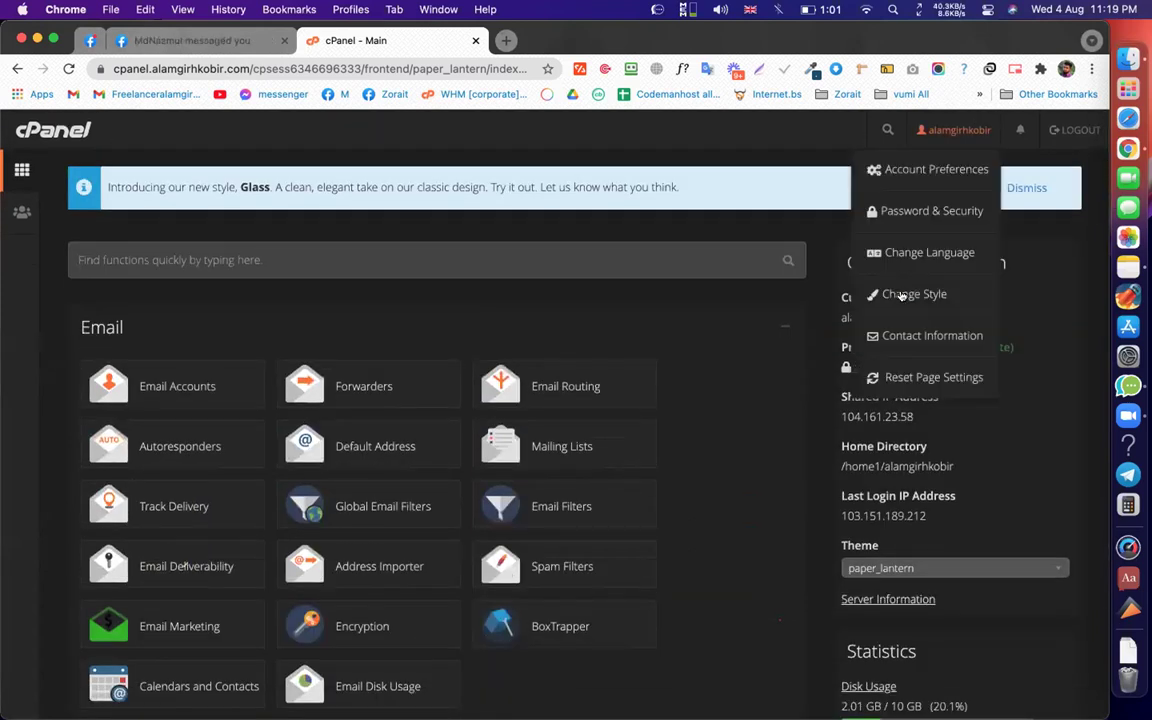
left_click(901, 295)
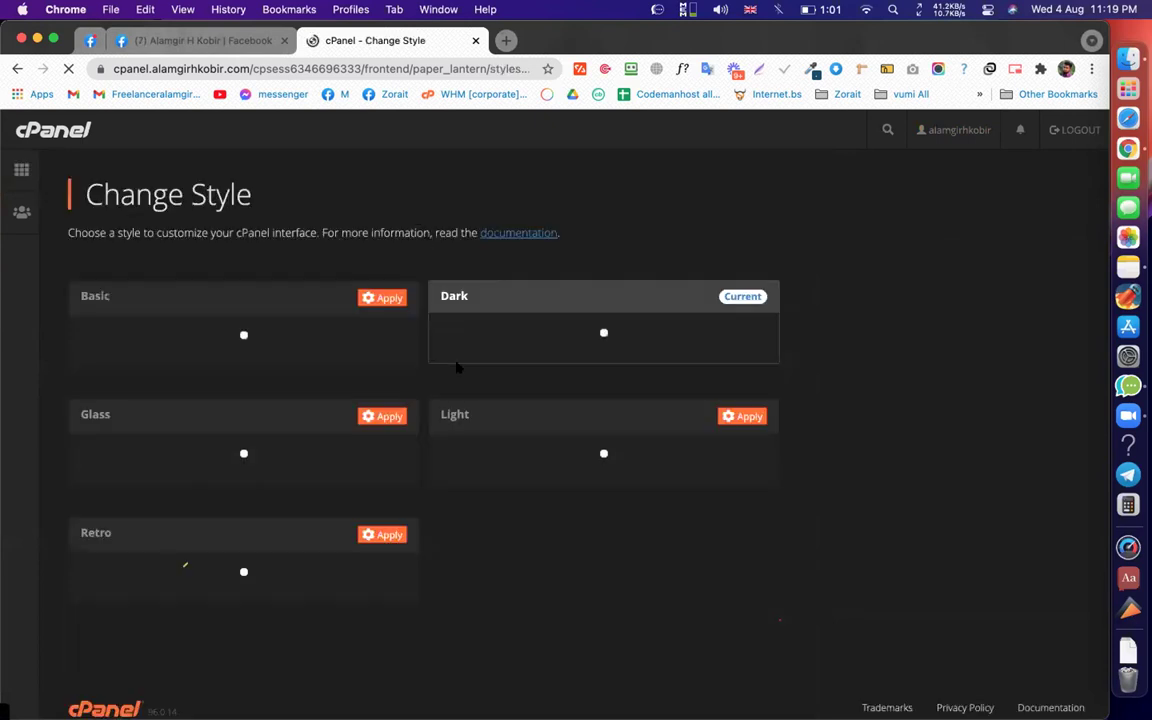
scroll(427, 405, "down", 5)
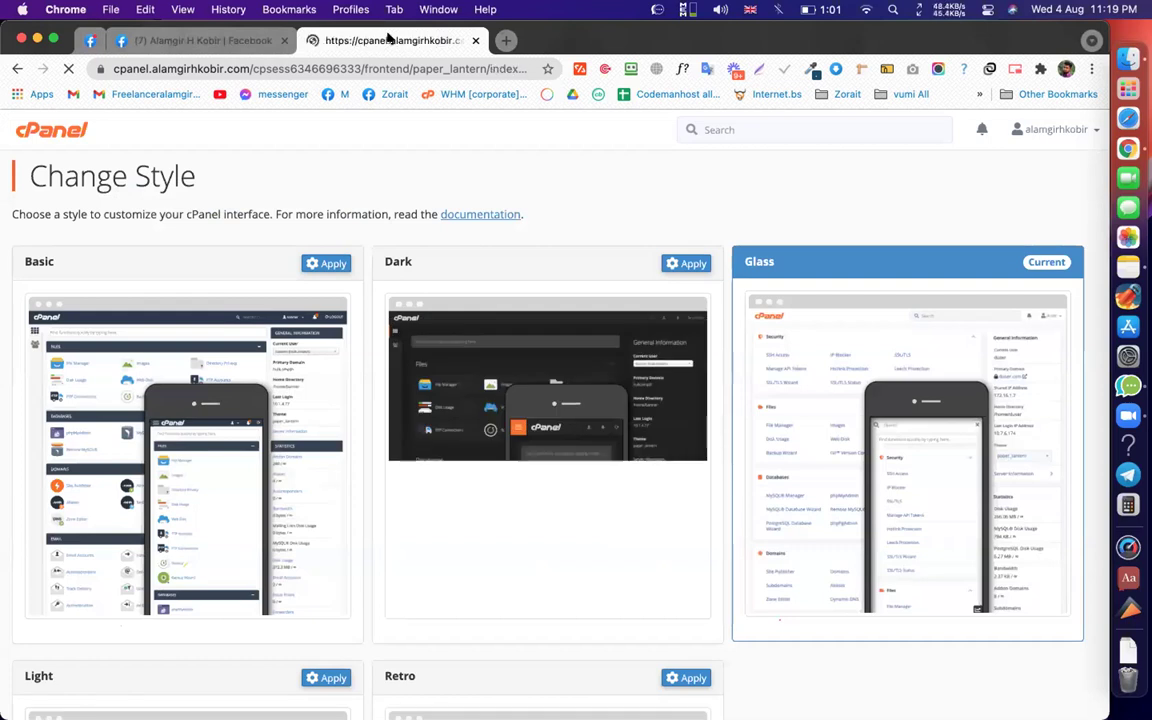
scroll(457, 380, "down", 15)
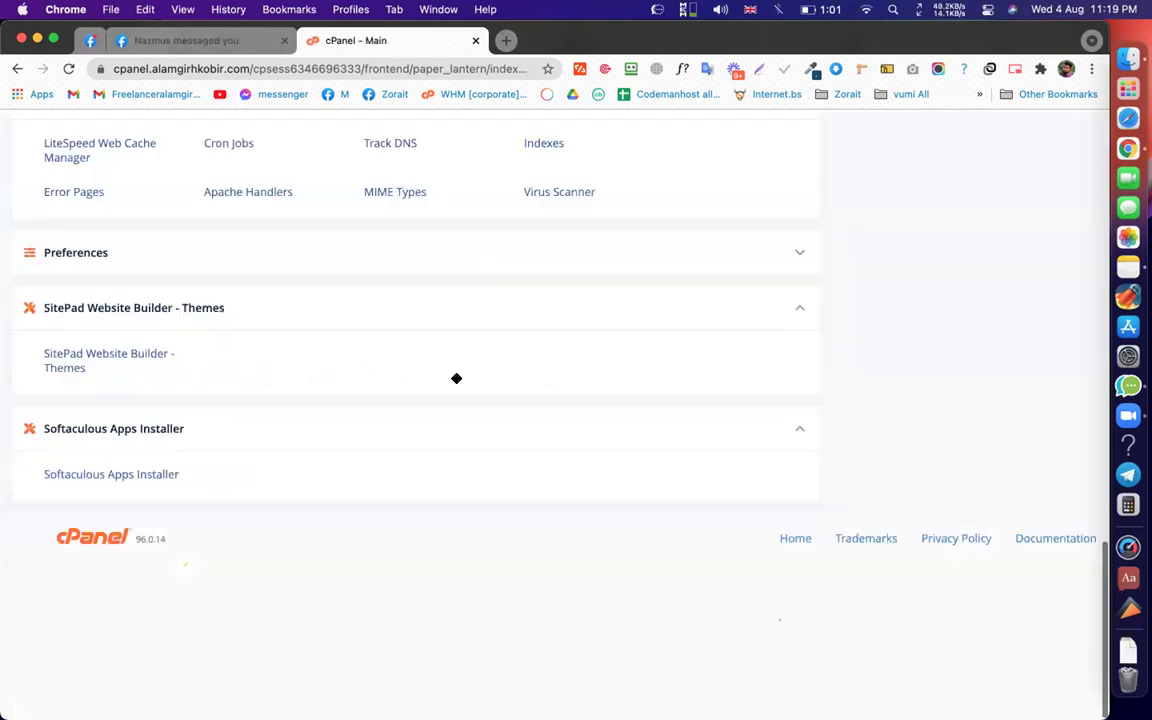
scroll(51, 514, "down", 4)
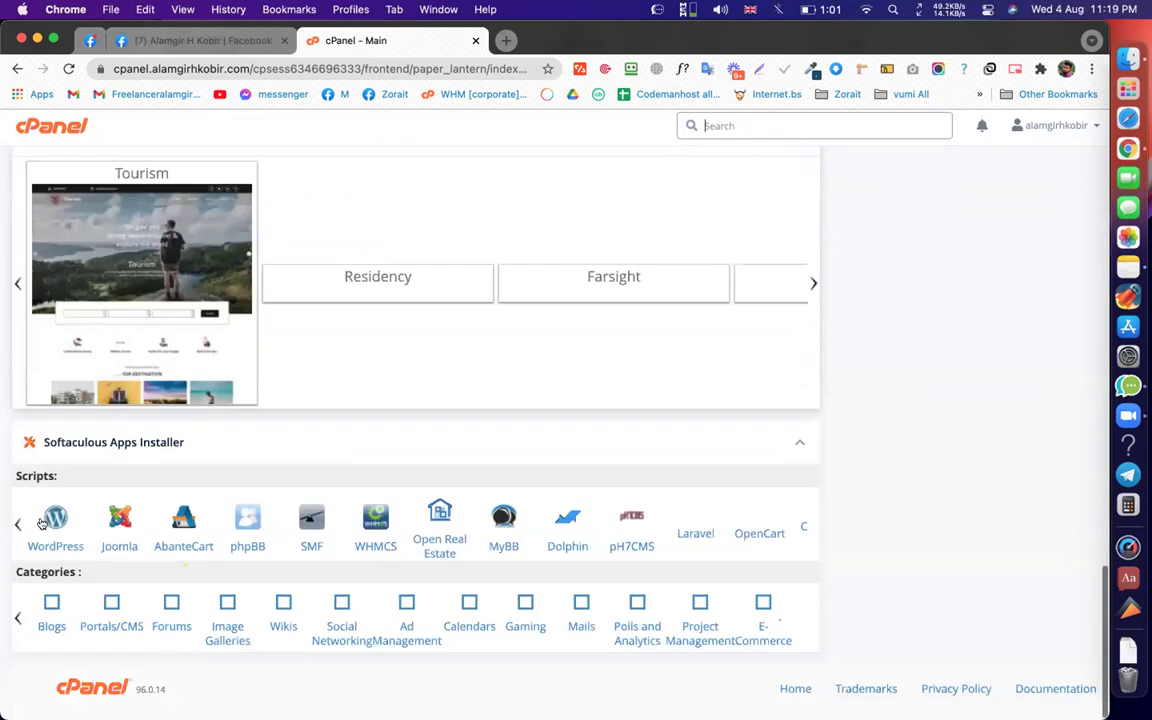
left_click(51, 518)
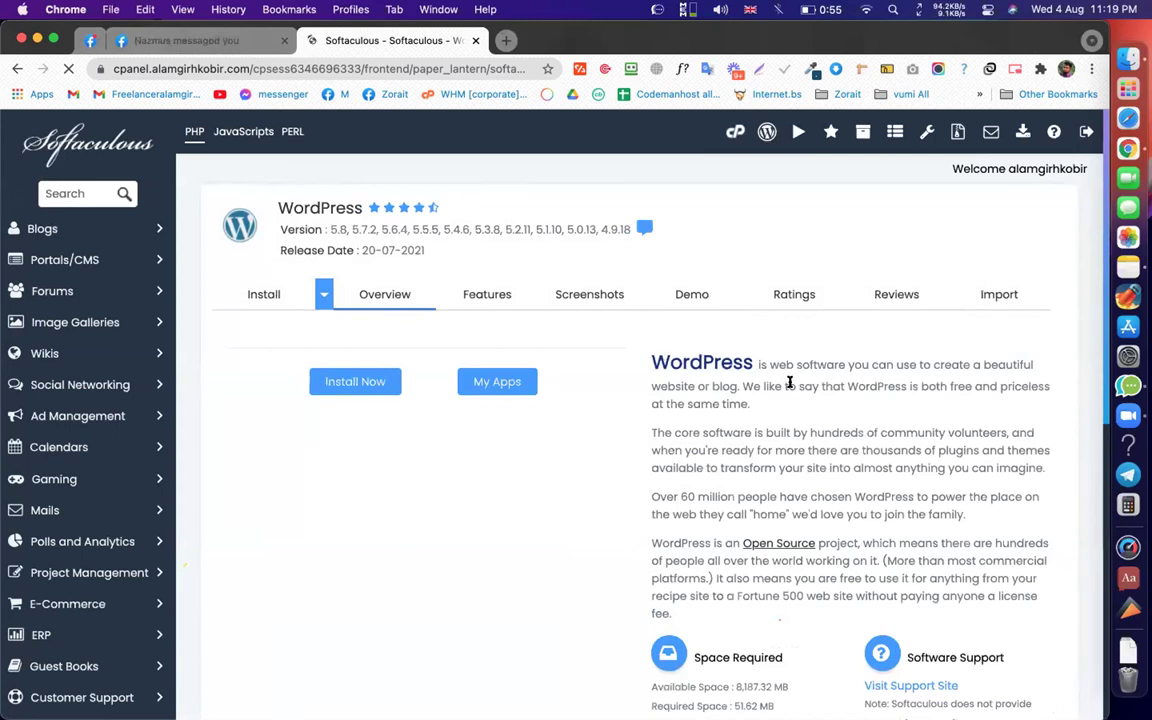
- Review the WordPress page's current installation: version 5.8, installed August 2, 2021
scroll(790, 382, "down", 1)
scroll(790, 382, "down", 10)
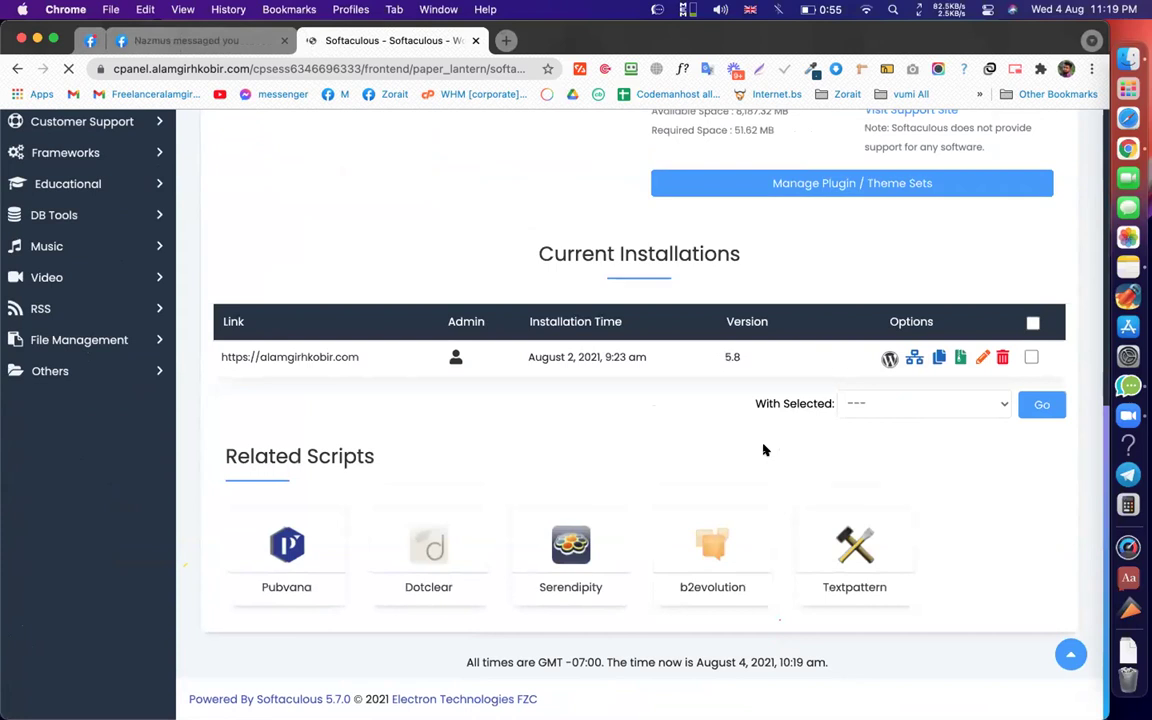
scroll(763, 450, "up", 2)
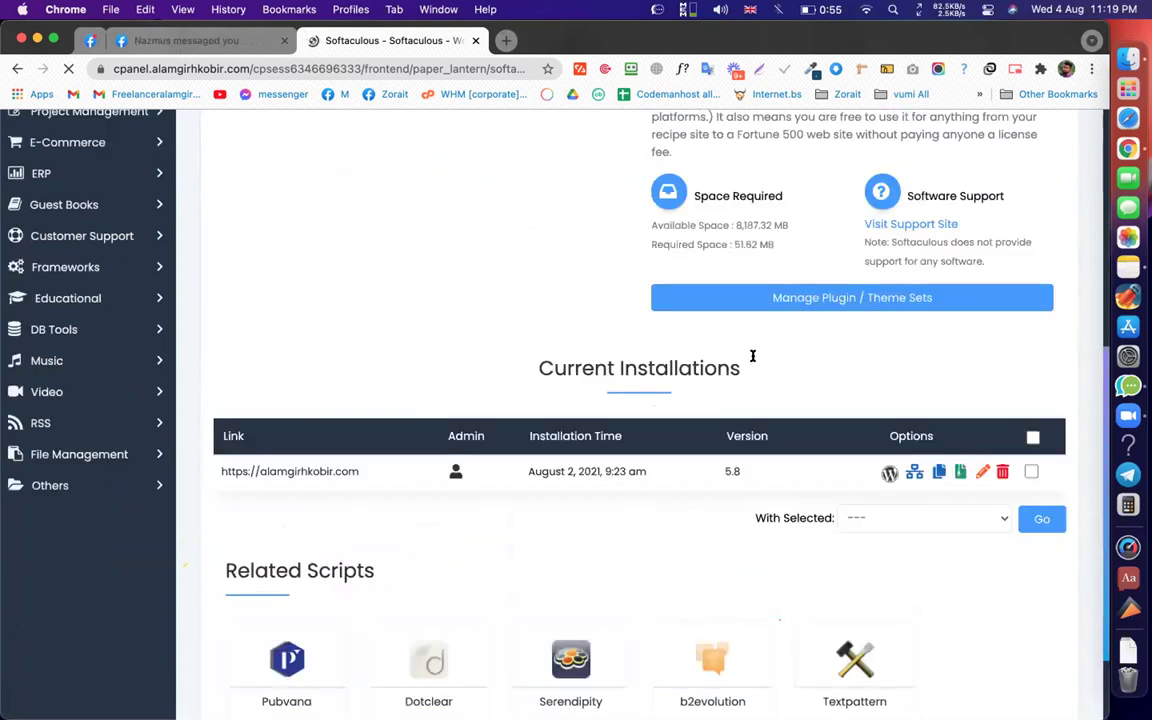
scroll(755, 360, "up", 7)
scroll(764, 368, "down", 1)
left_click_drag(764, 368, 764, 404)
left_click(789, 391)
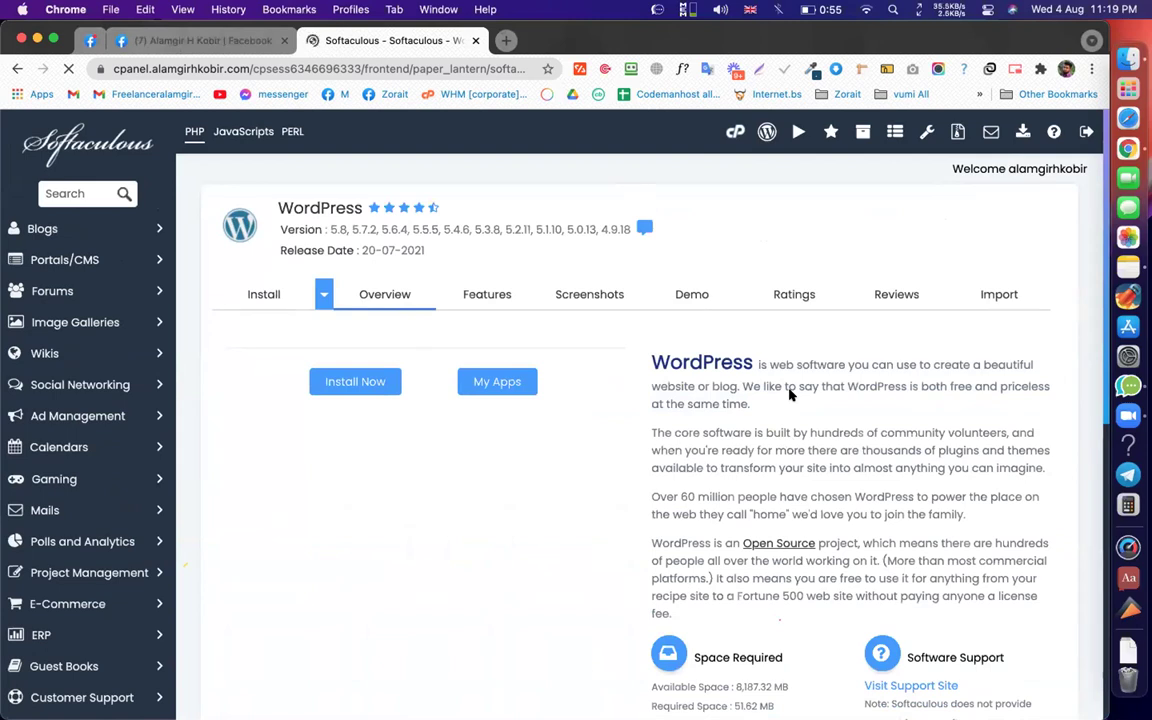
scroll(789, 393, "down", 2)
- Remove the WordPress 5.8 installation, confirm the warning with OK, and return to the overview
scroll(1000, 372, "down", 8)
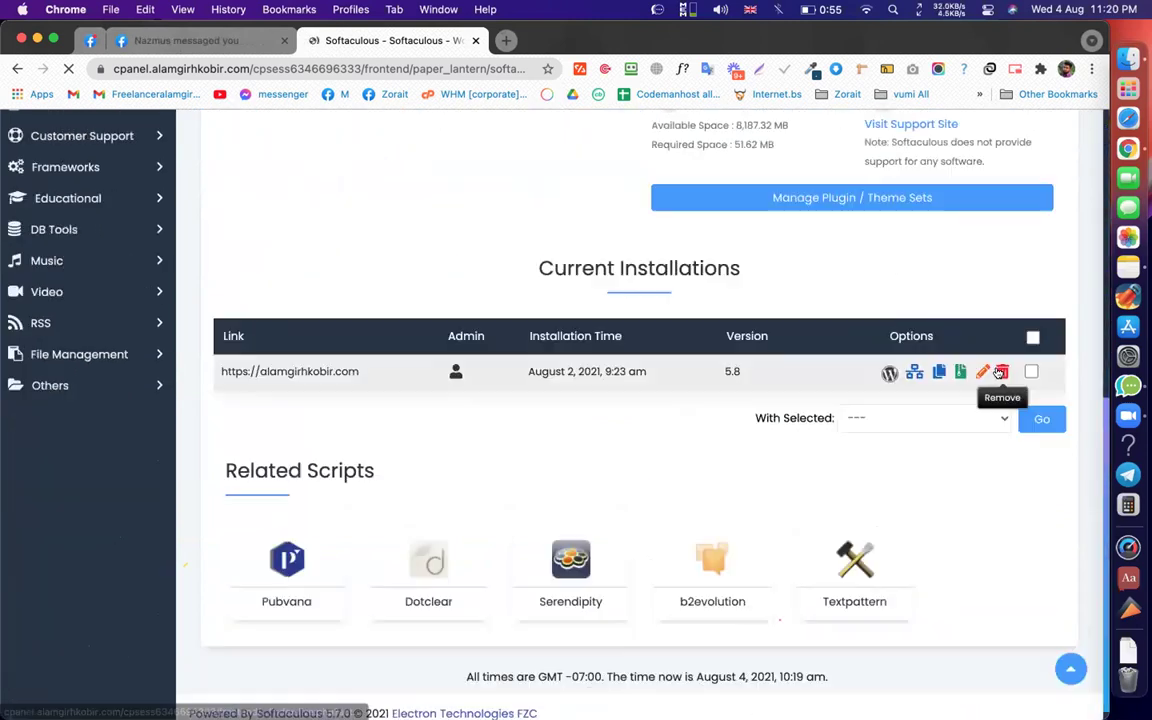
left_click(1001, 369)
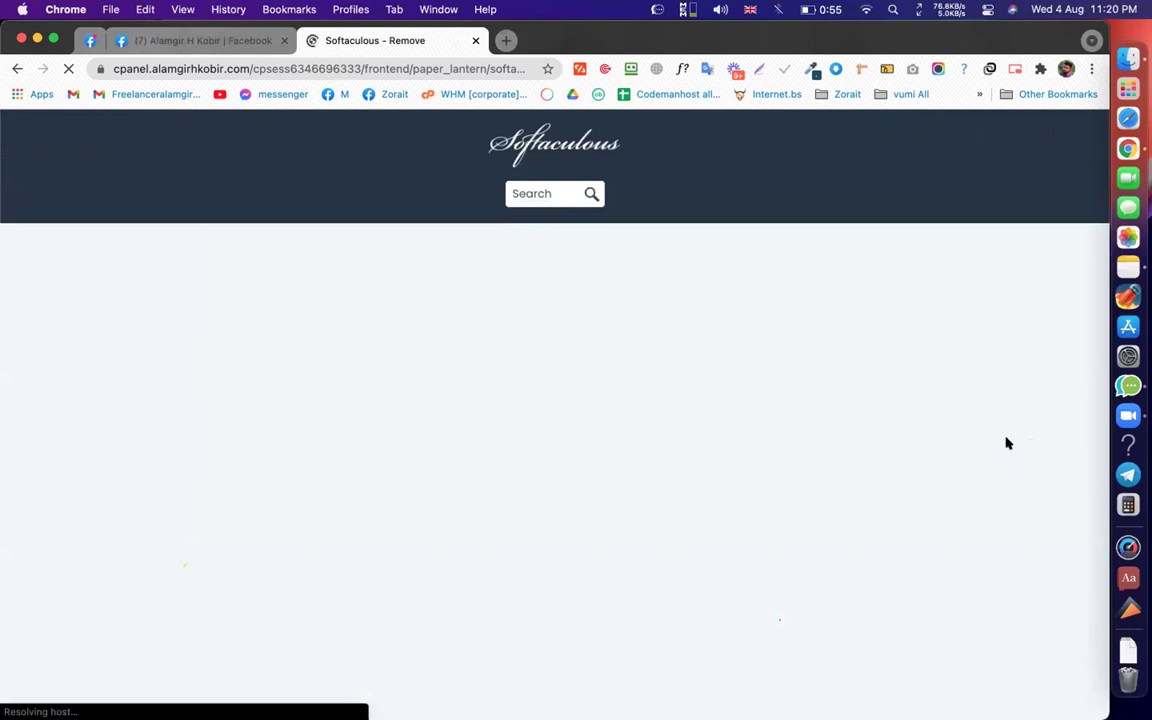
scroll(697, 393, "down", 5)
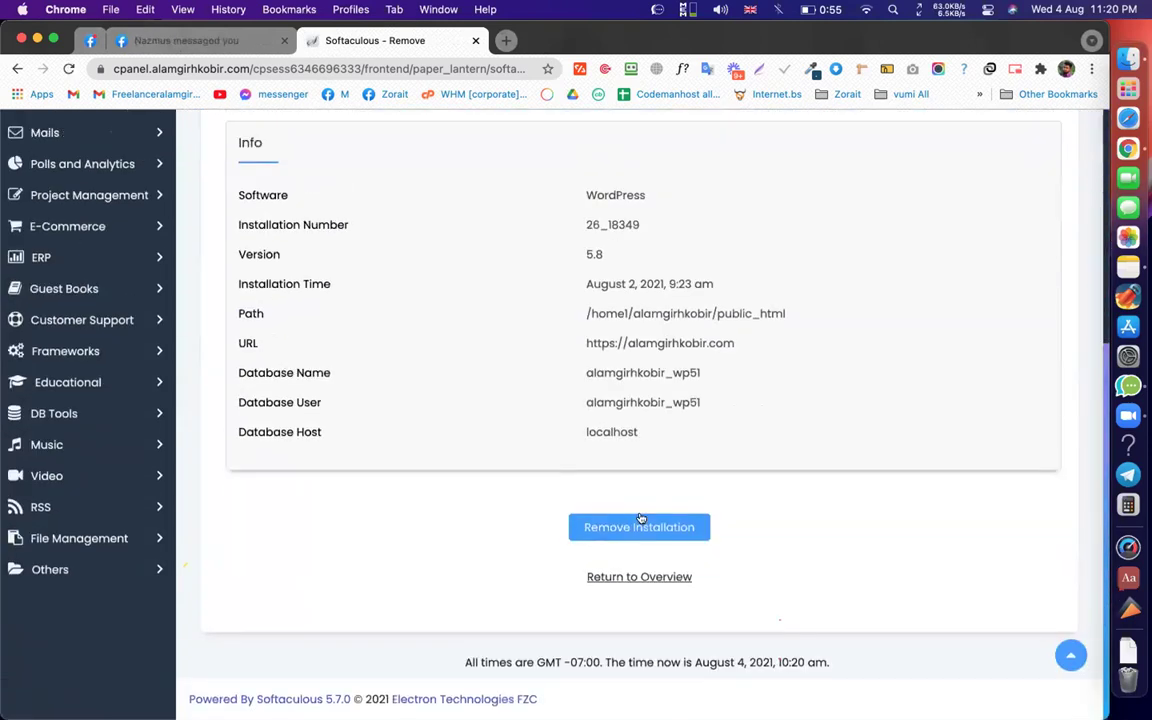
left_click(639, 527)
left_click(706, 178)
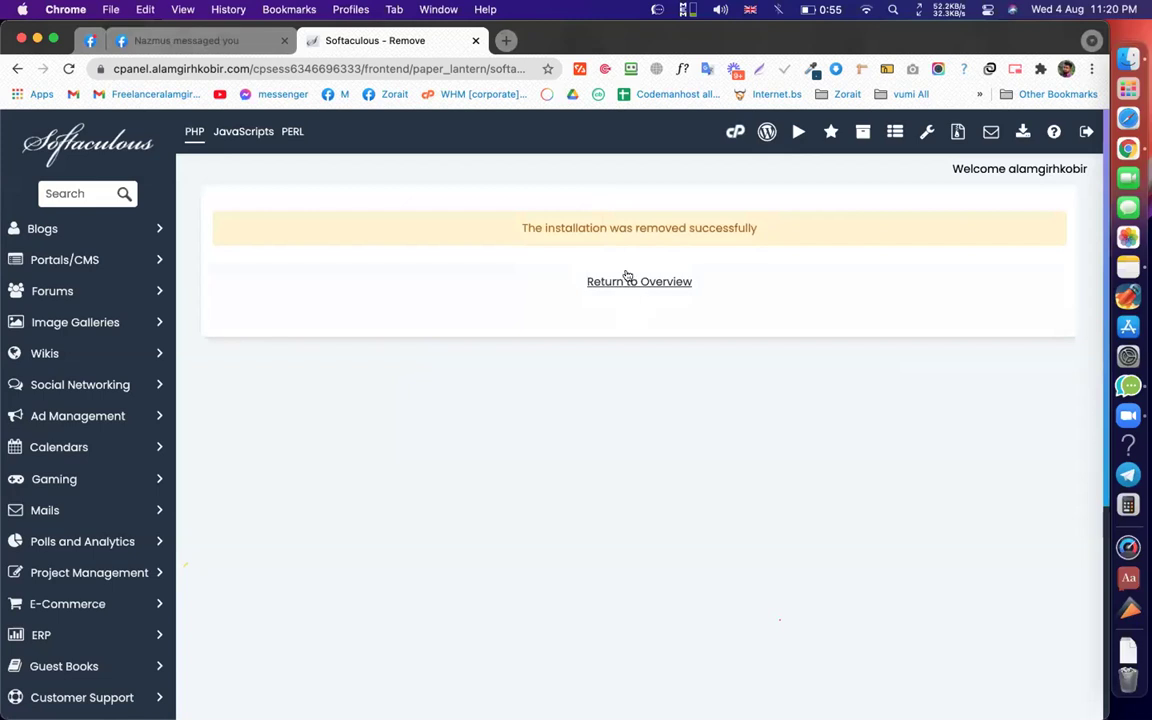
left_click(597, 281)
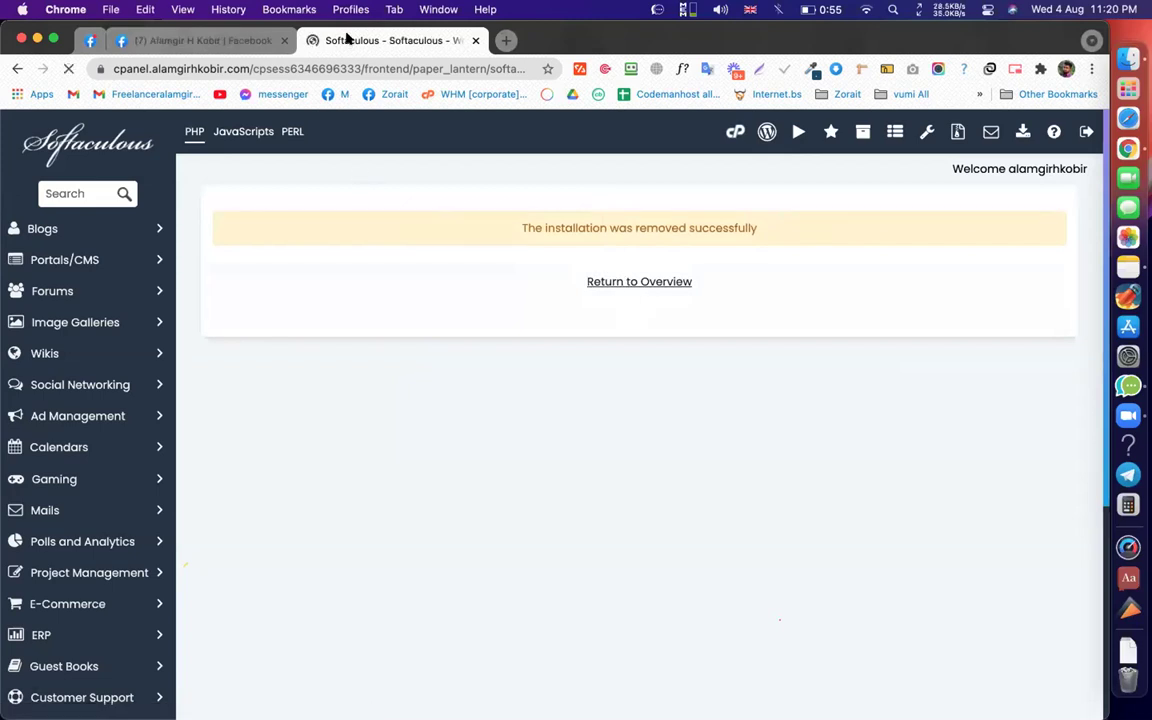
- Open the WordPress Install Now form and focus the install directory field
scroll(555, 351, "down", 3)
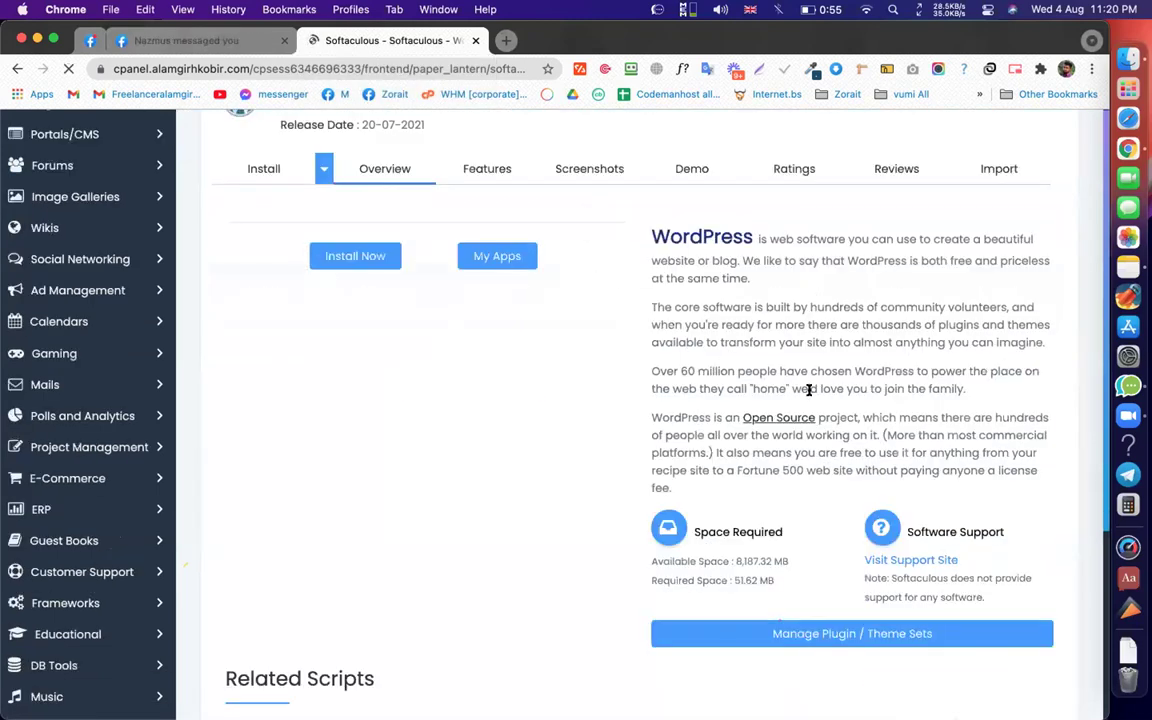
scroll(689, 548, "down", 5)
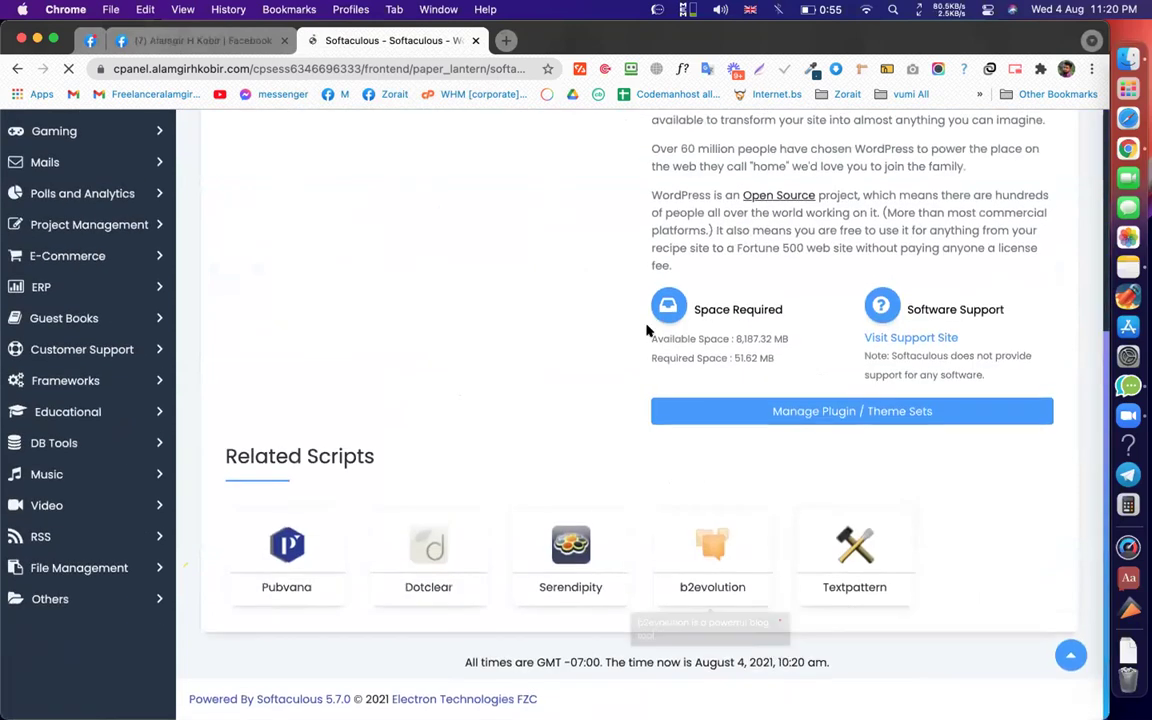
scroll(670, 350, "up", 4)
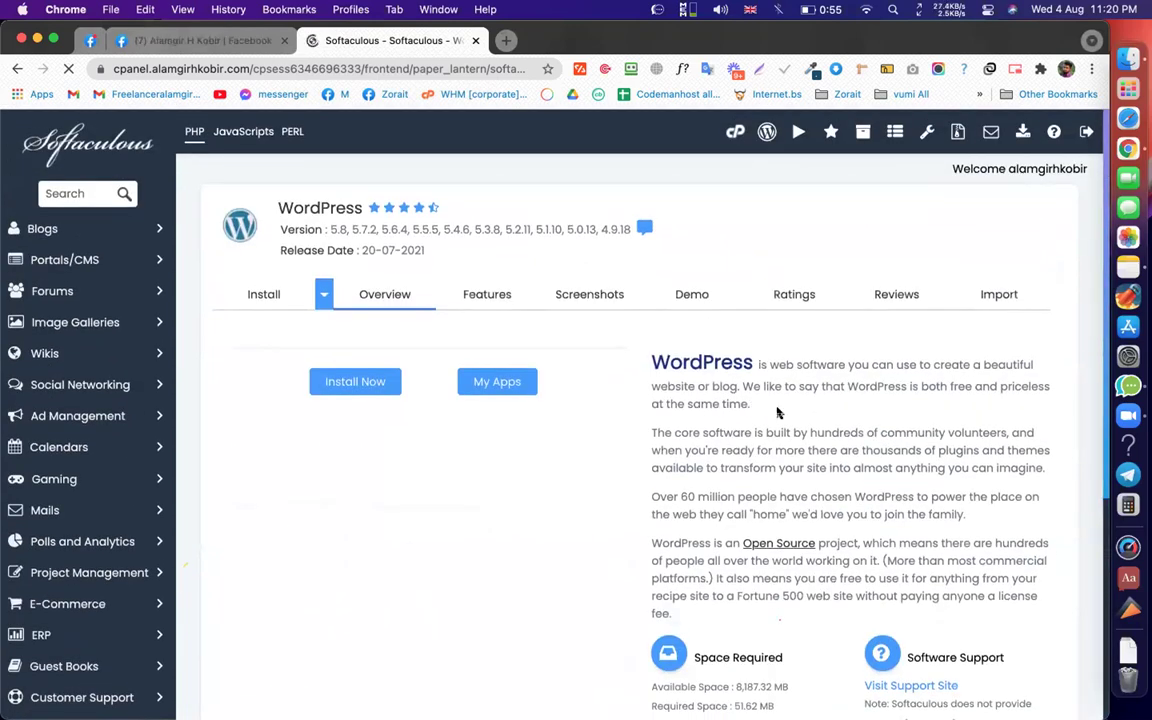
left_click(345, 386)
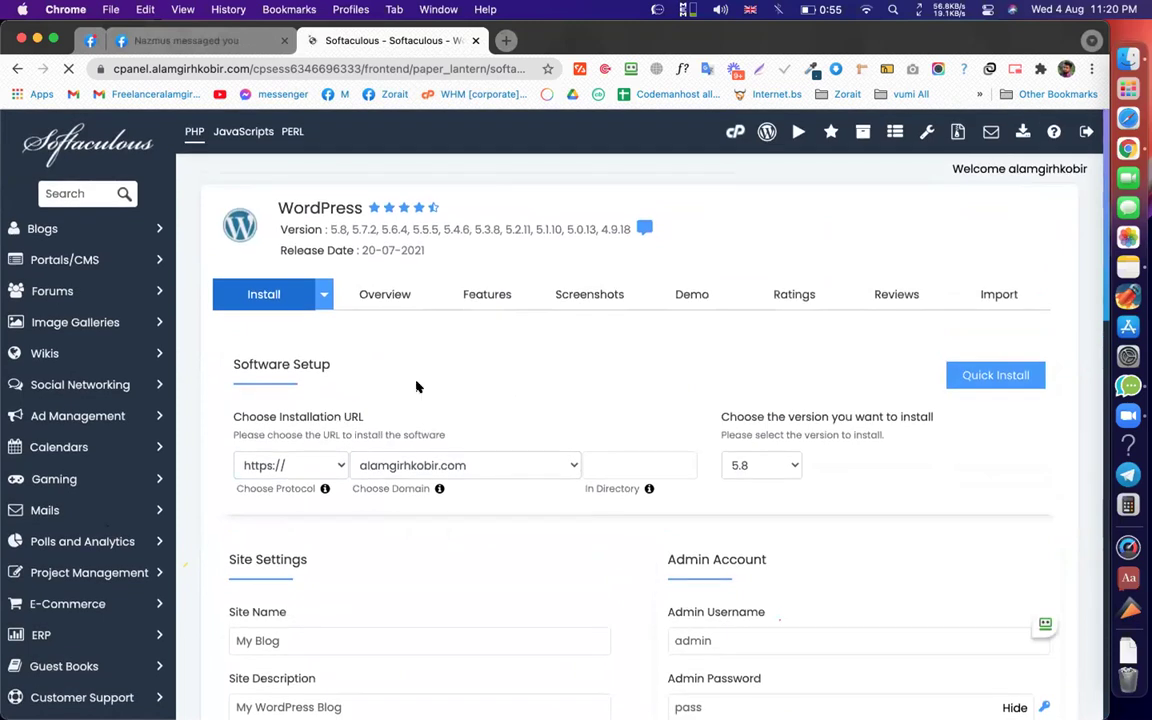
scroll(305, 358, "down", 3)
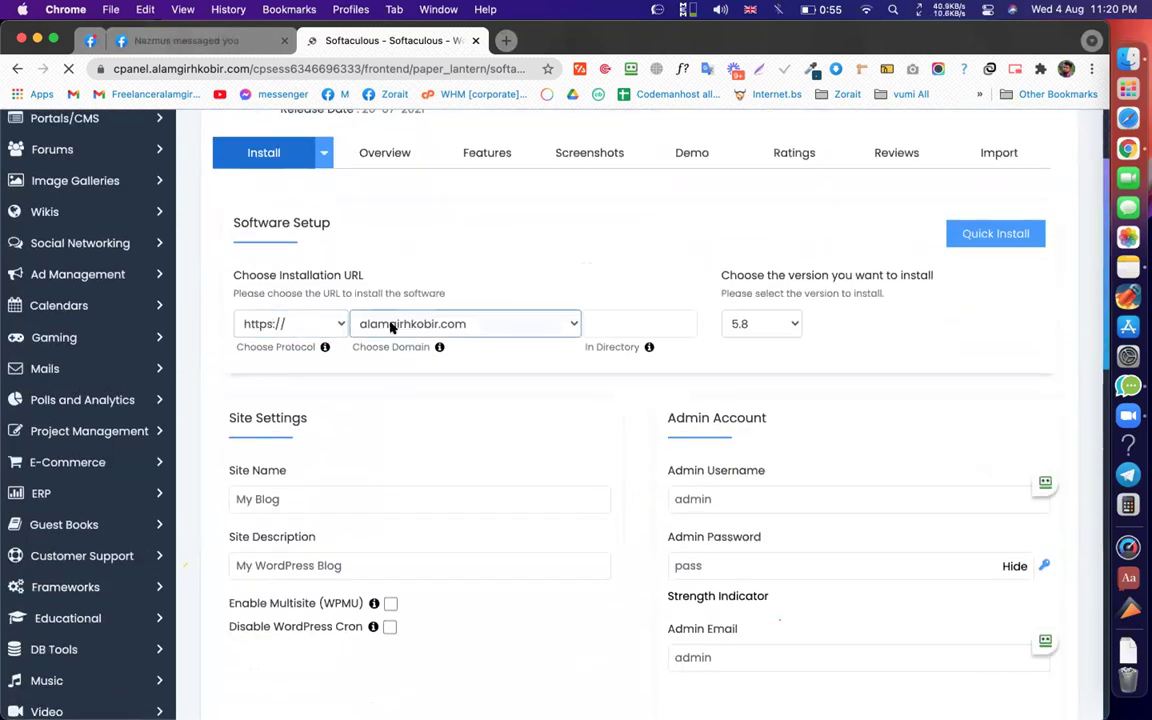
key("Tab")
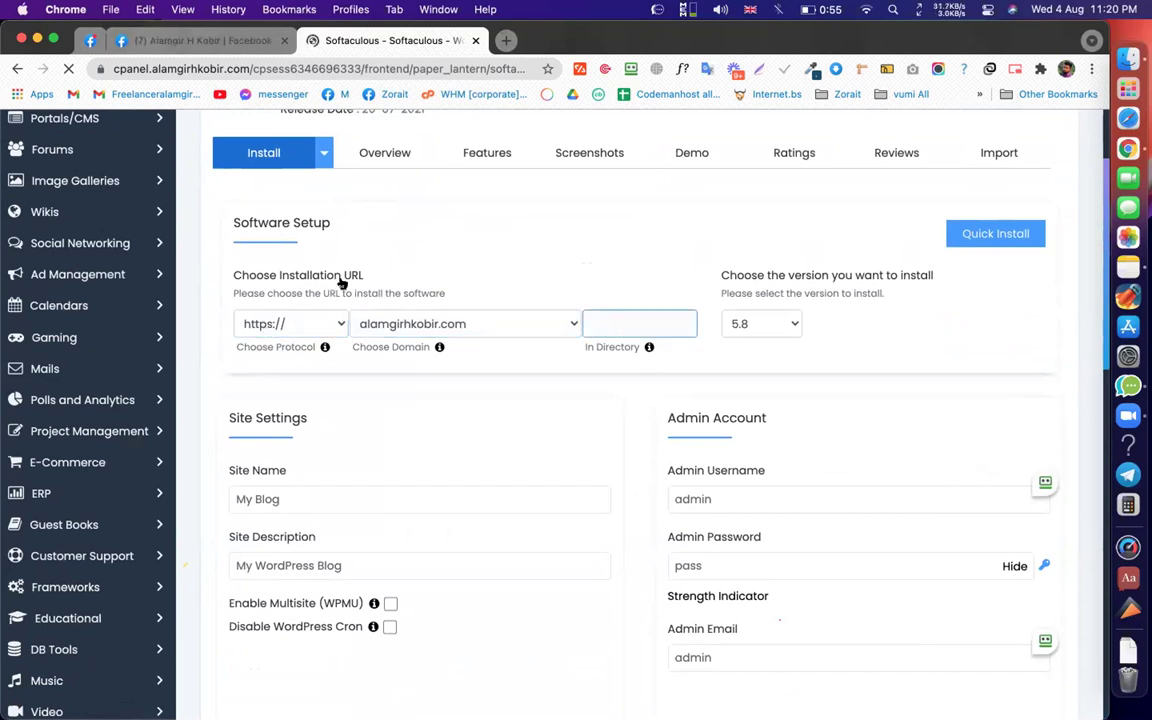
left_click(447, 251)
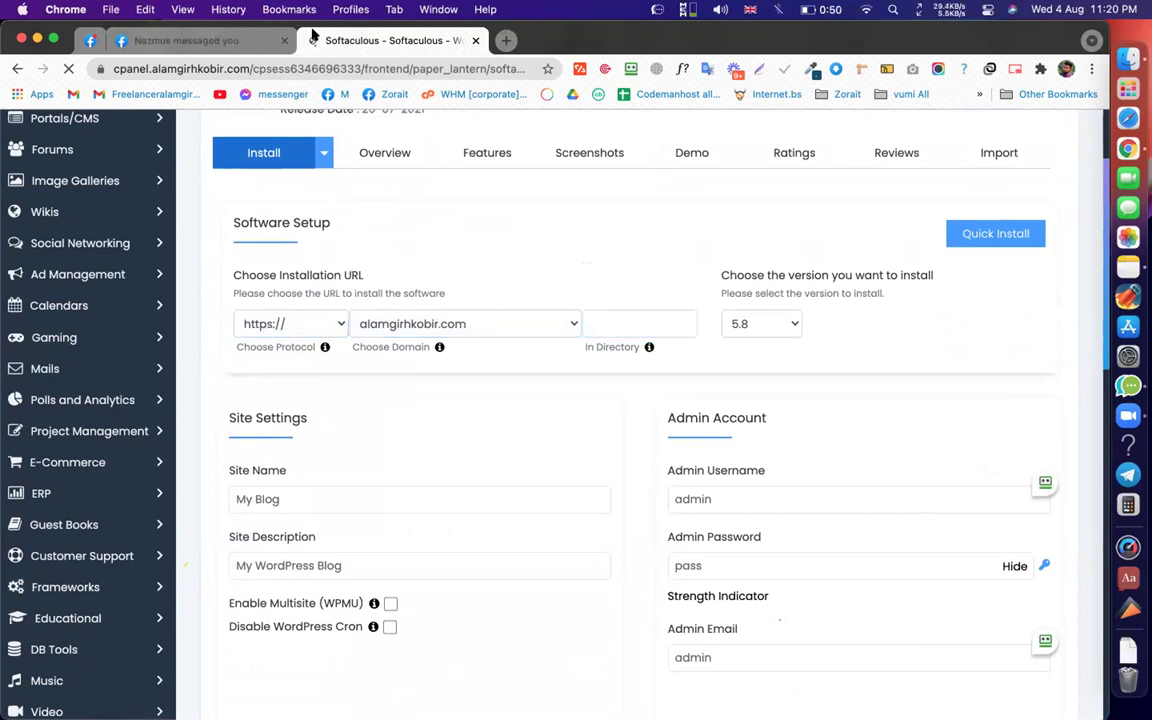
- Check the site's connection security details, then return to the WordPress overview
left_click(99, 68)
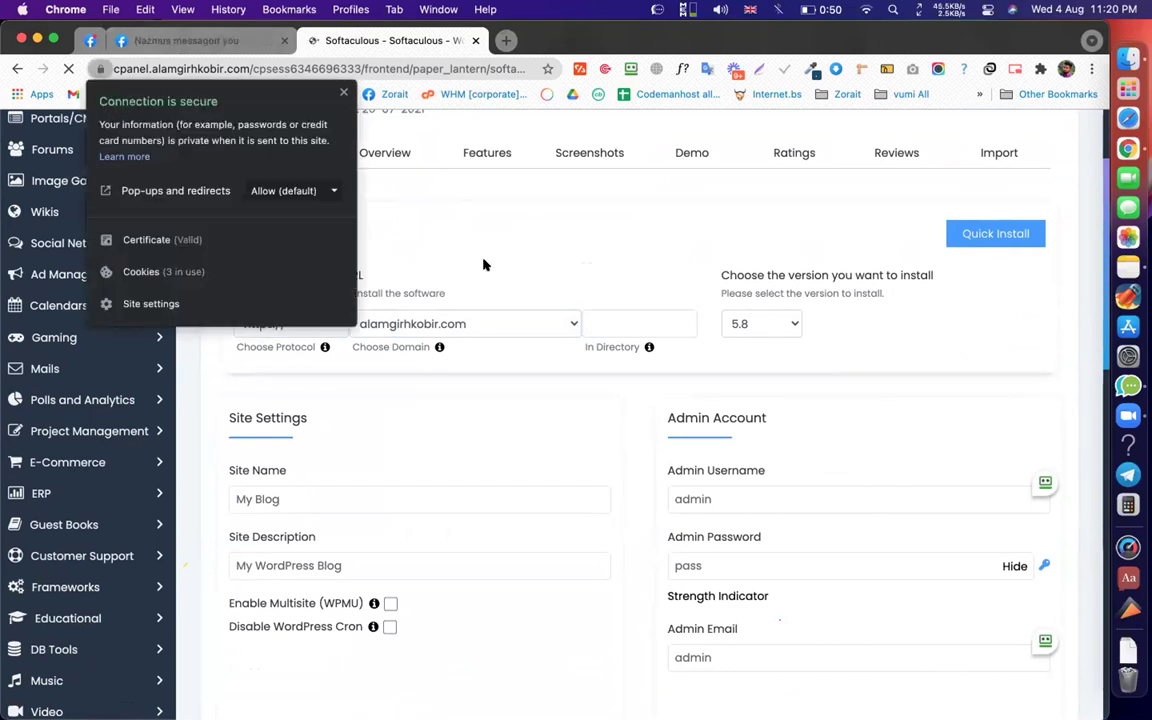
left_click(503, 235)
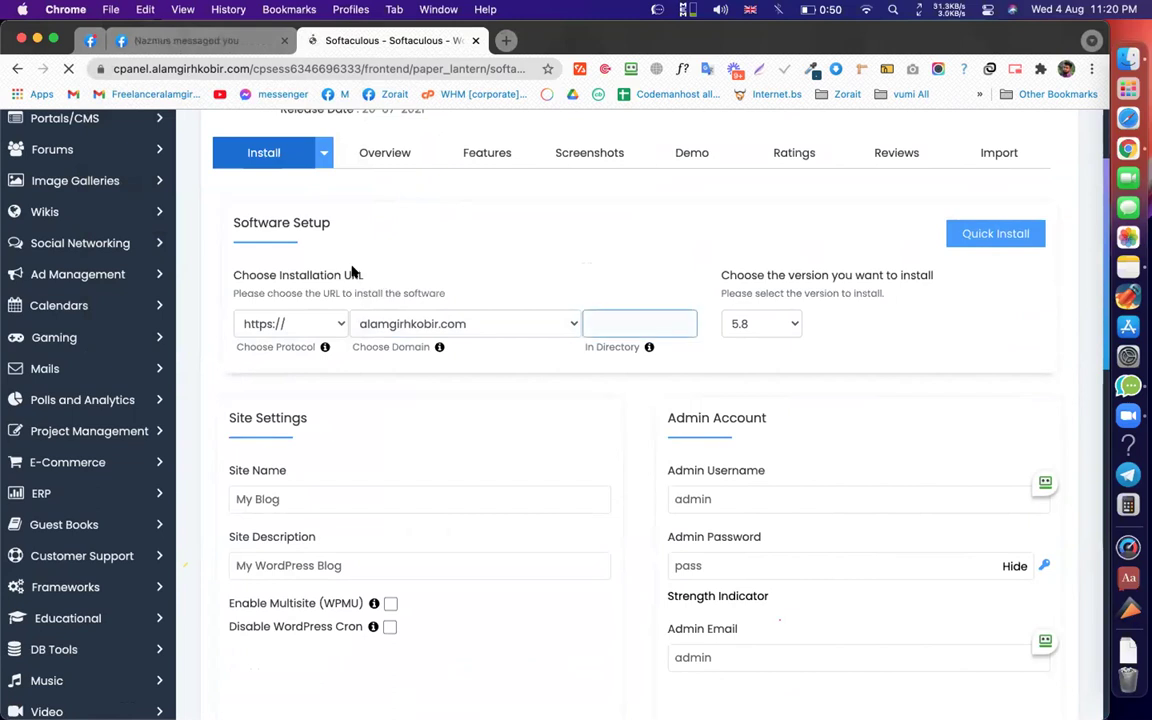
left_click(384, 152)
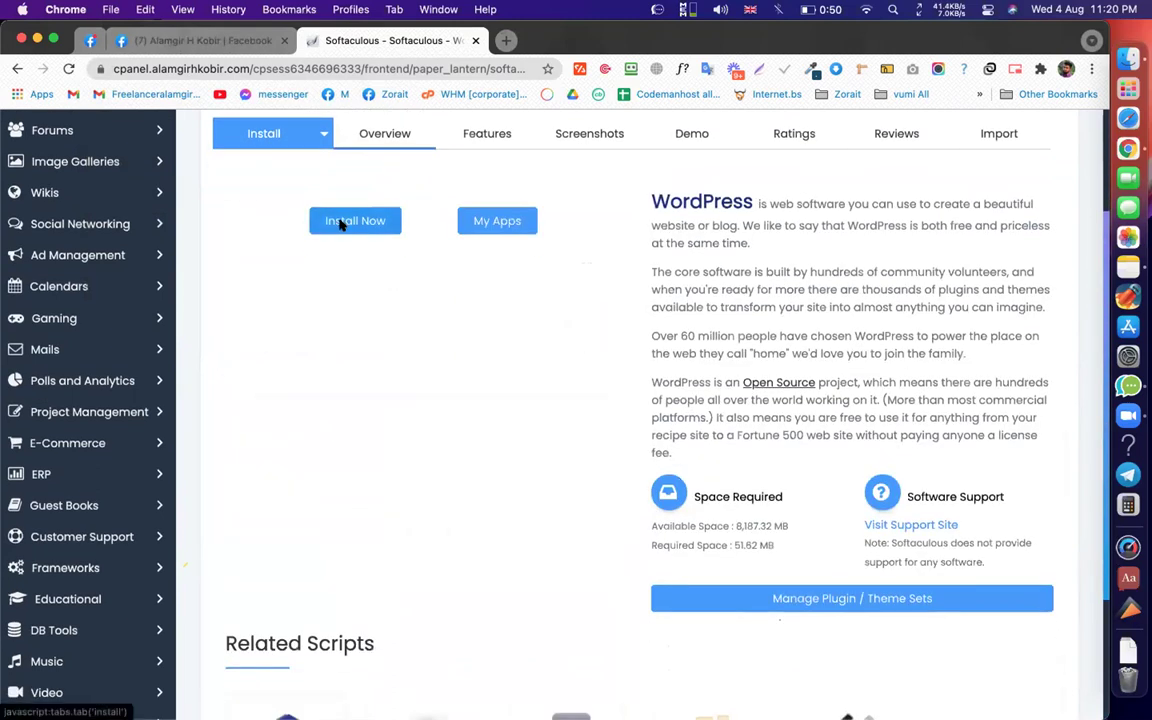
- Reopen the install form, select the admin username, and replace the admin password
left_click(342, 224)
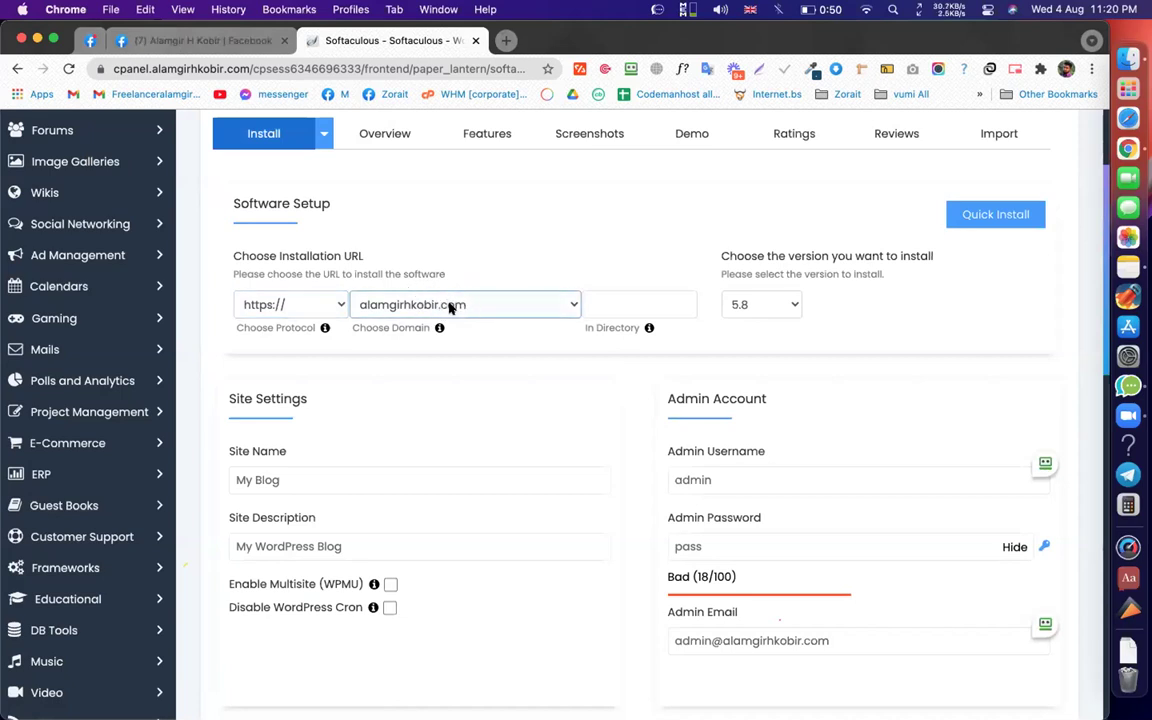
scroll(638, 368, "down", 3)
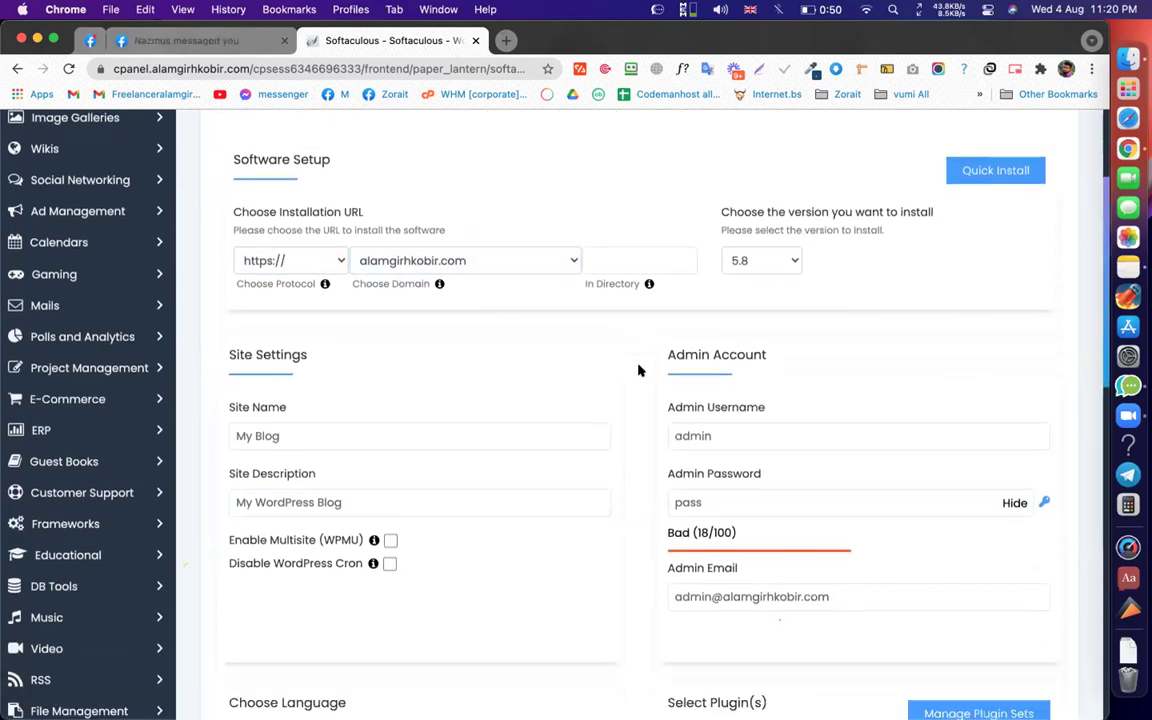
left_click(684, 335)
left_click_drag(678, 338, 713, 339)
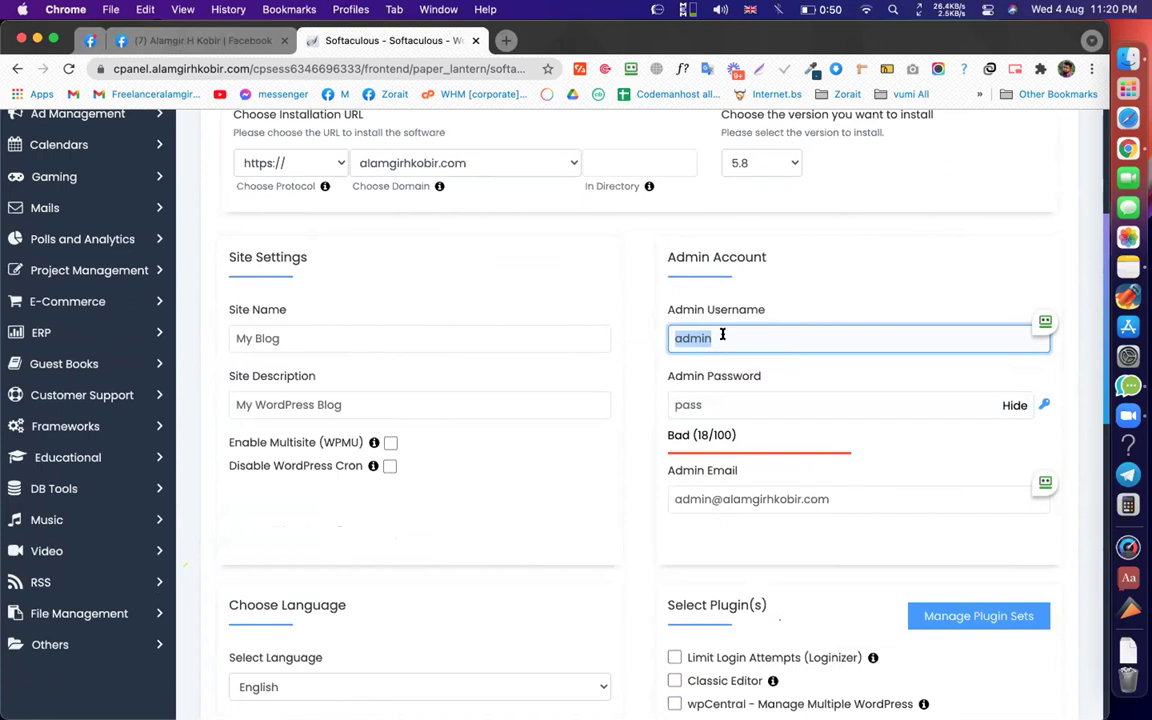
left_click(712, 405)
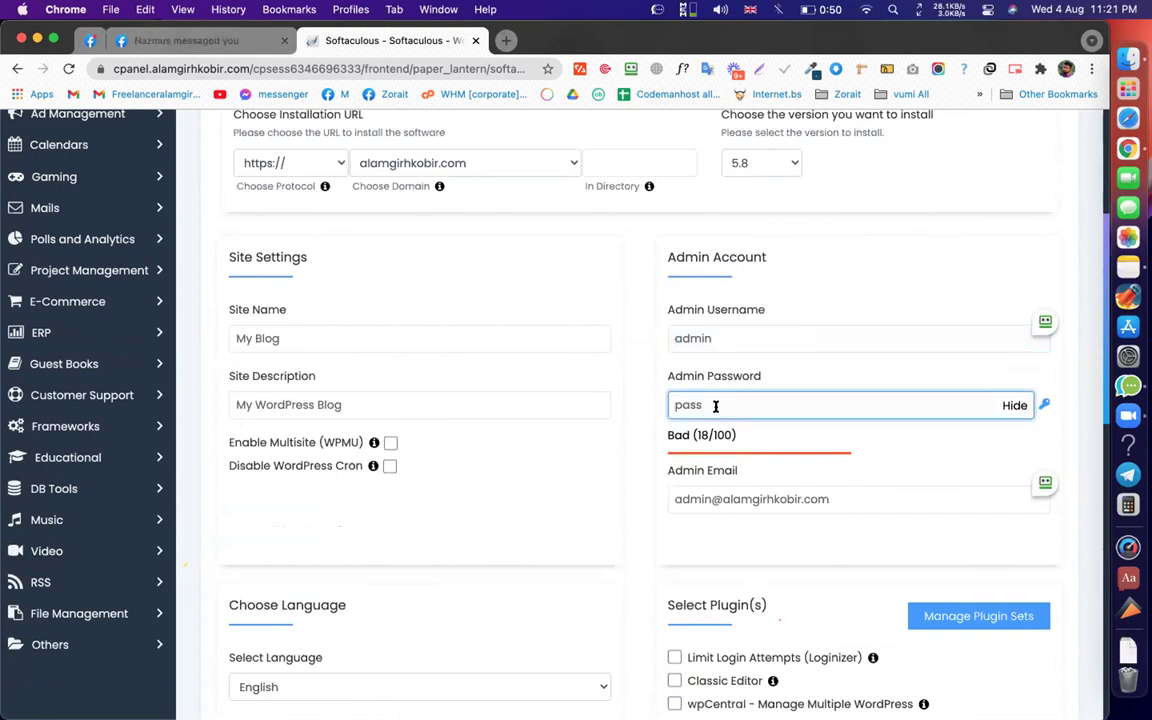
double_click(714, 404)
- Change the Admin Email to a Gmail address, then go back to the cPanel main page
left_click(732, 499)
left_click_drag(719, 499, 668, 497)
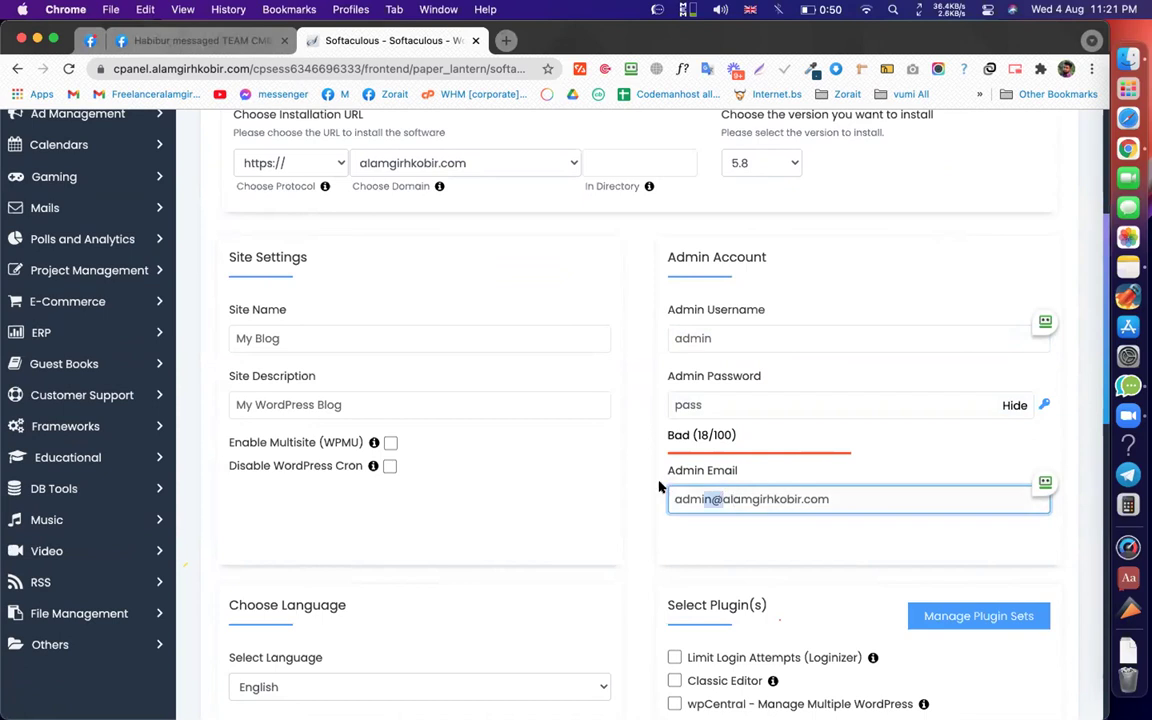
key("BackSpace")
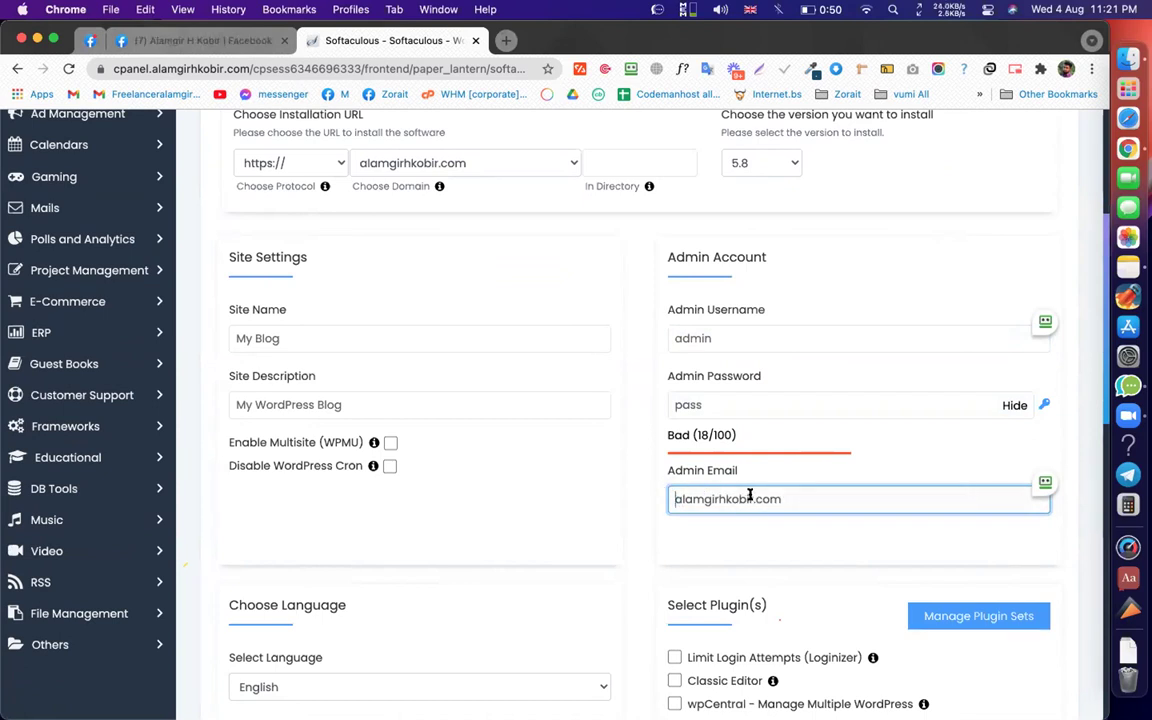
left_click(752, 499)
type("@gmail")
scroll(836, 507, "down", 5)
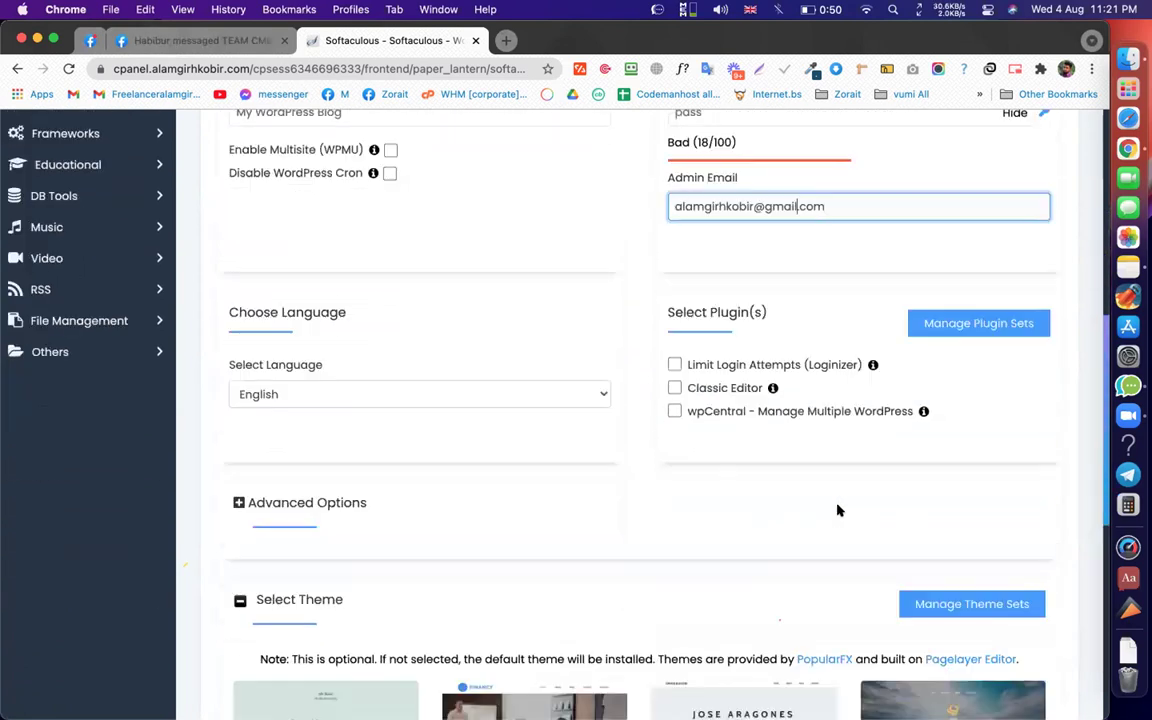
scroll(638, 509, "down", 10)
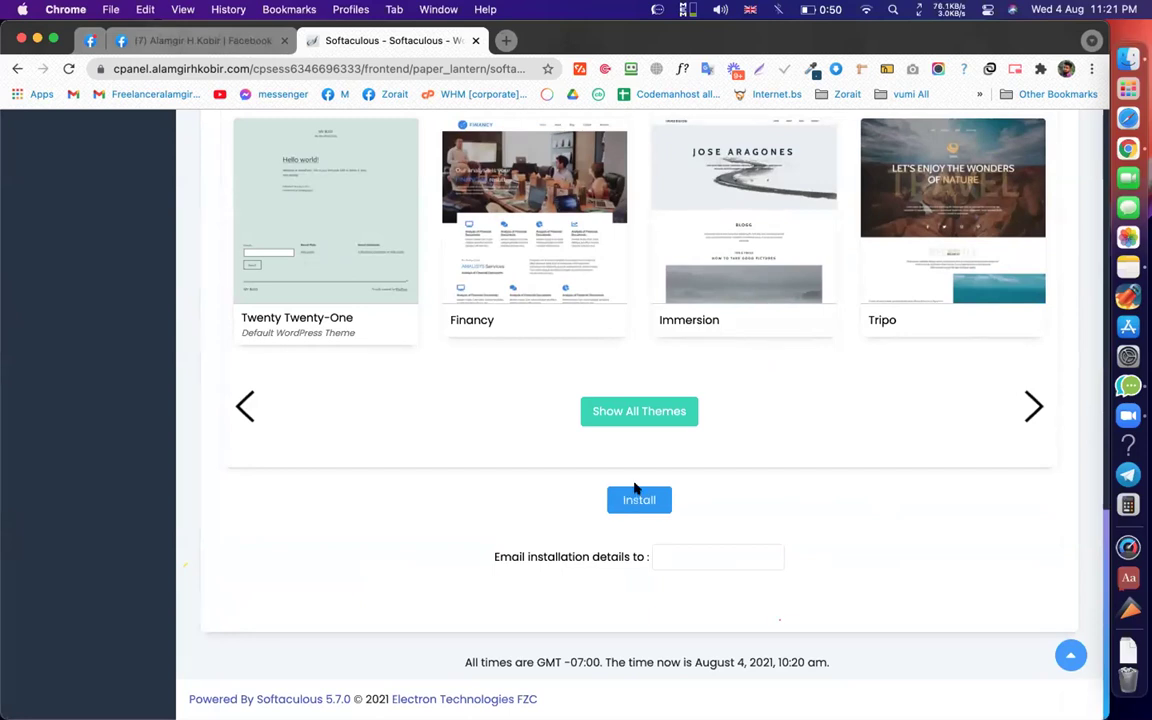
scroll(634, 487, "up", 20)
left_click(19, 69)
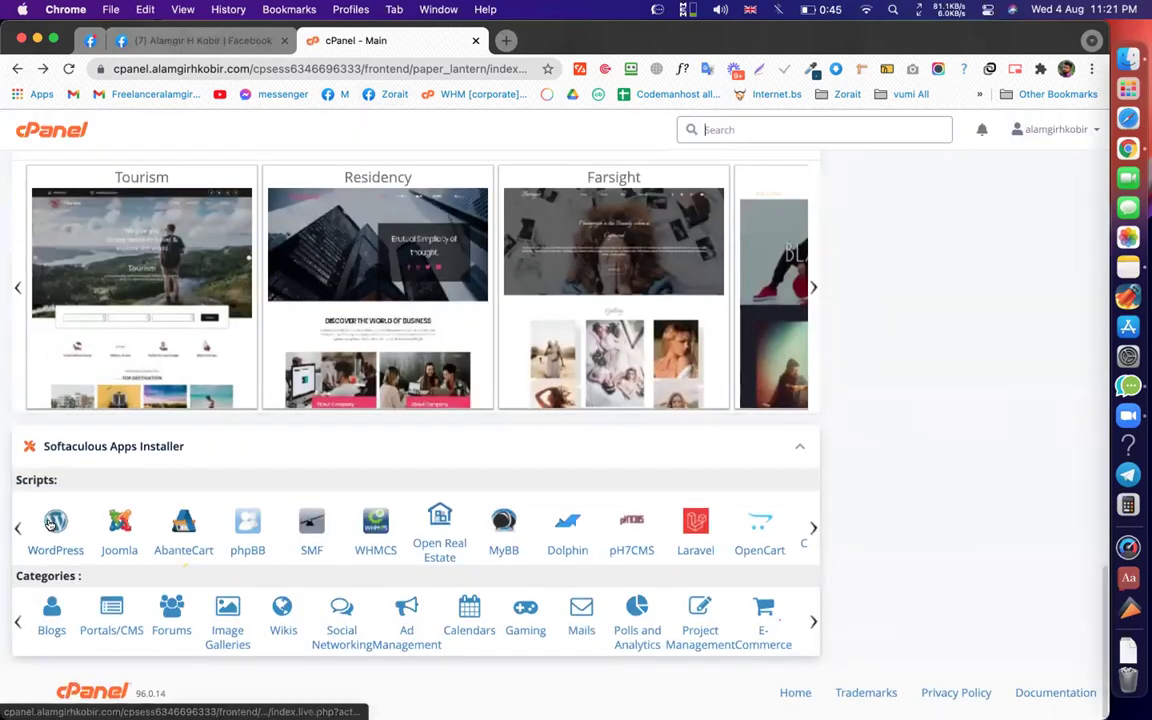
left_click(52, 524)
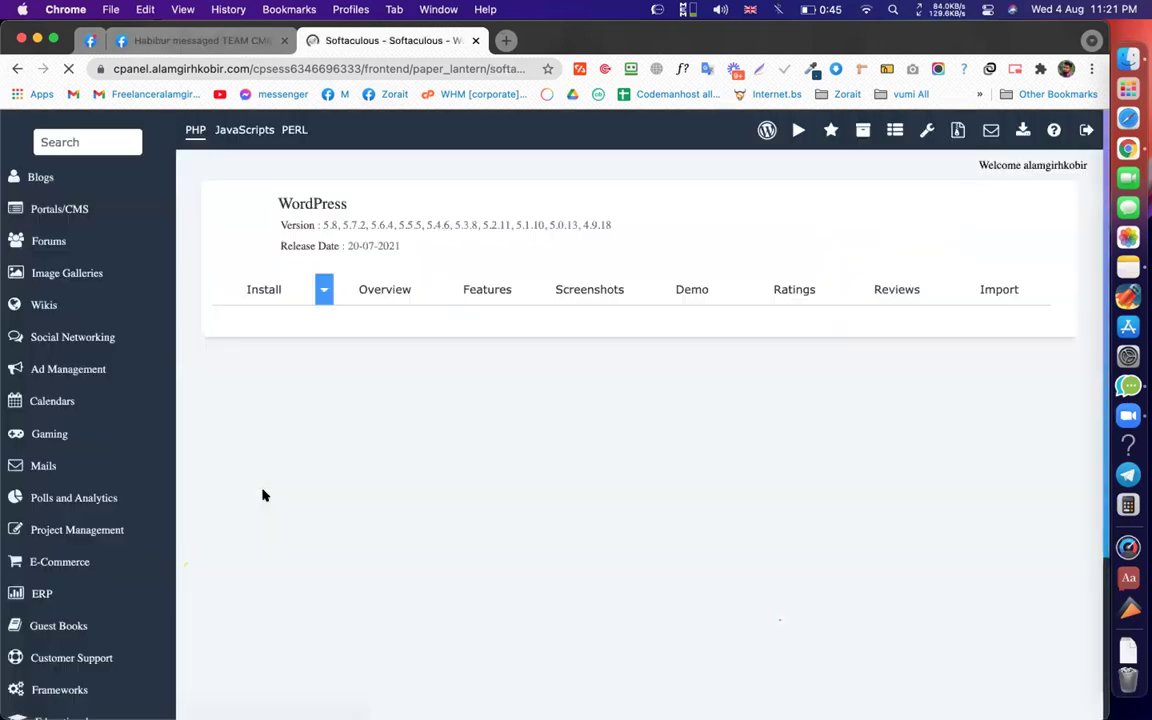
scroll(352, 519, "down", 3)
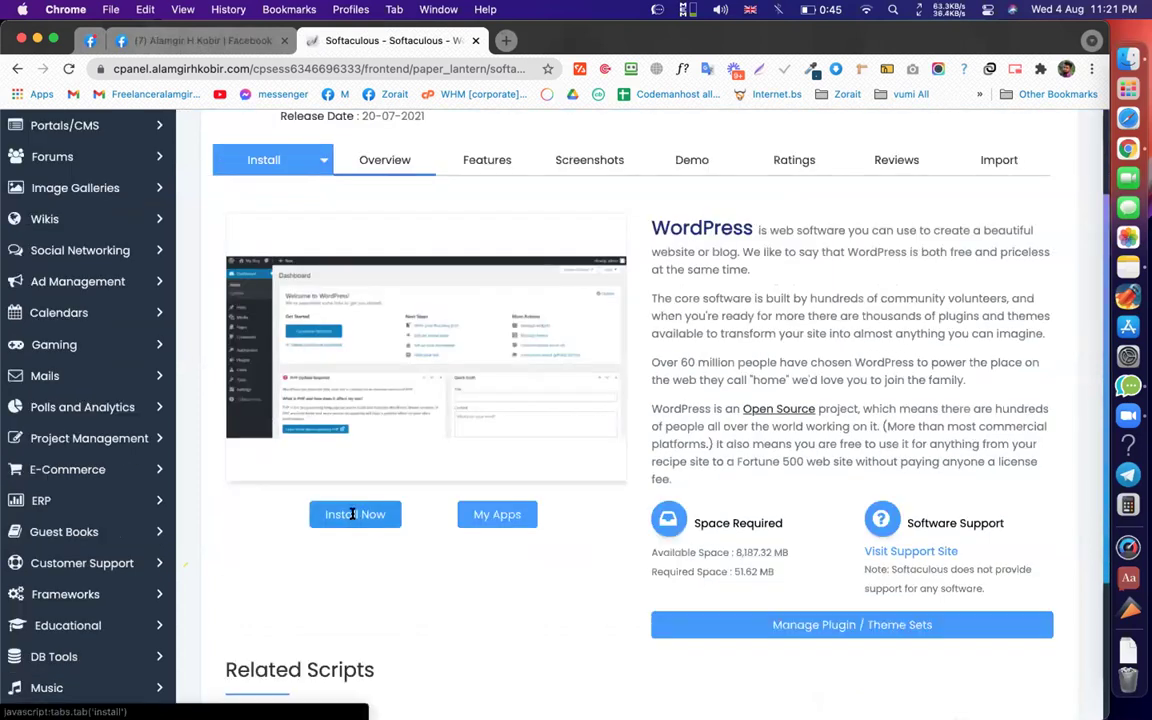
left_click(354, 514)
left_click(290, 331)
left_click(292, 335)
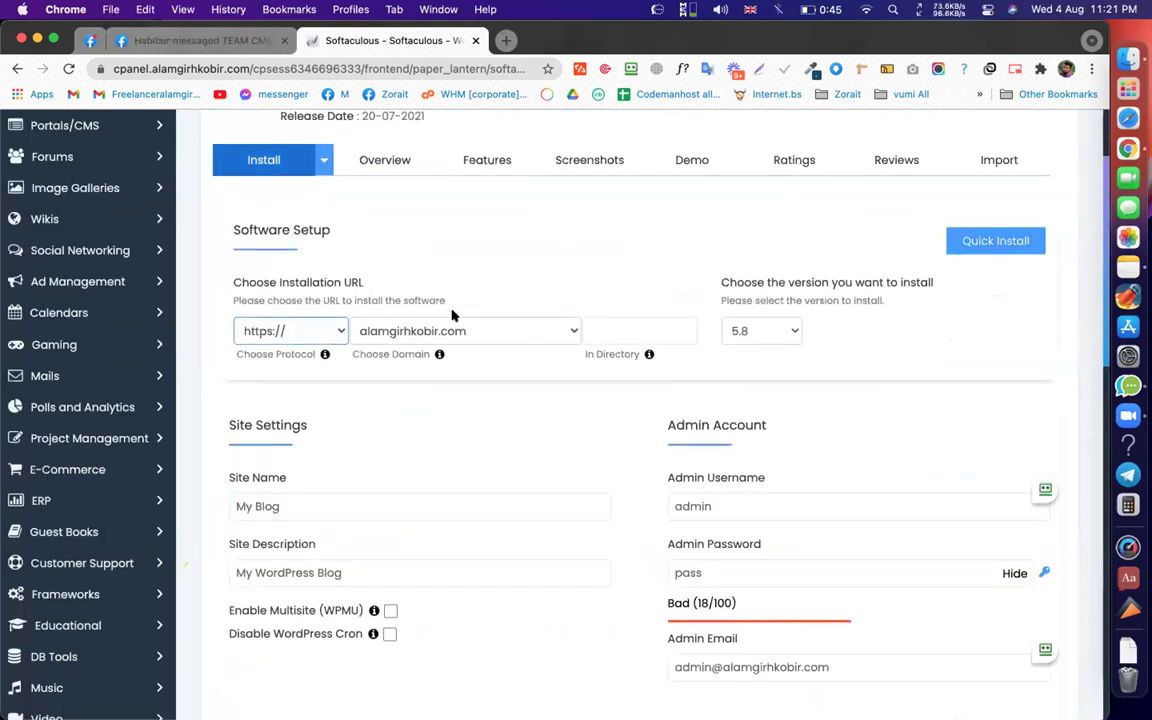
left_click(368, 332)
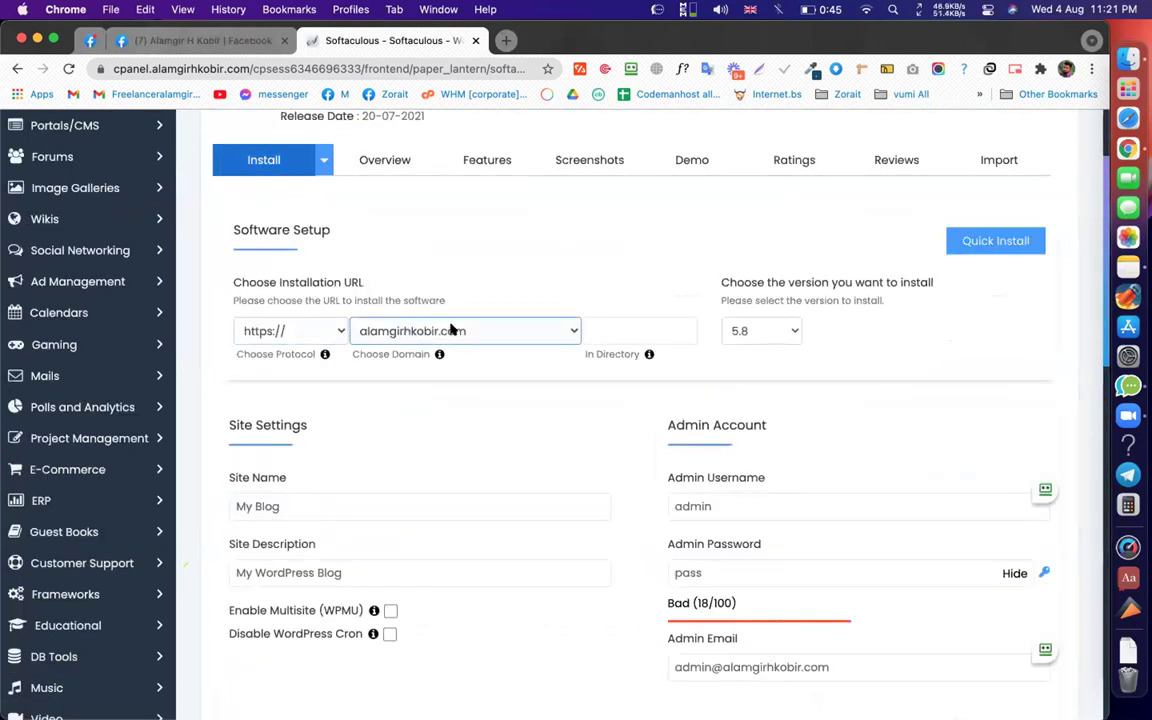
scroll(661, 381, "down", 3)
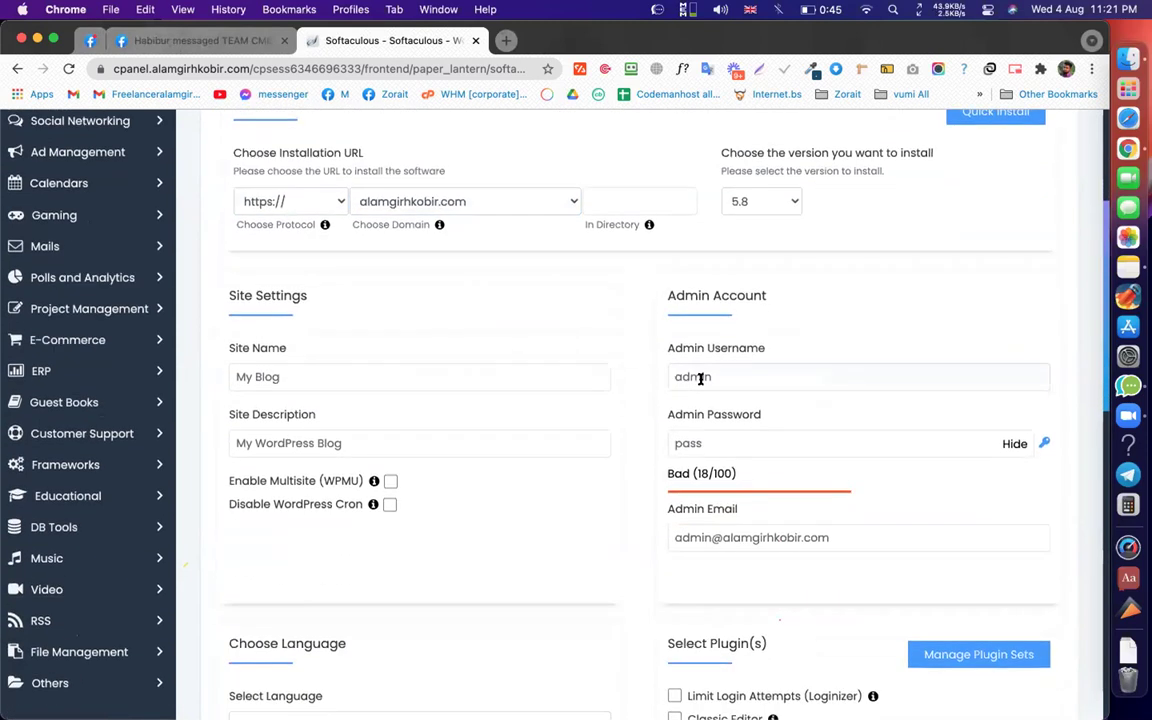
double_click(700, 377)
left_click(730, 378)
double_click(689, 440)
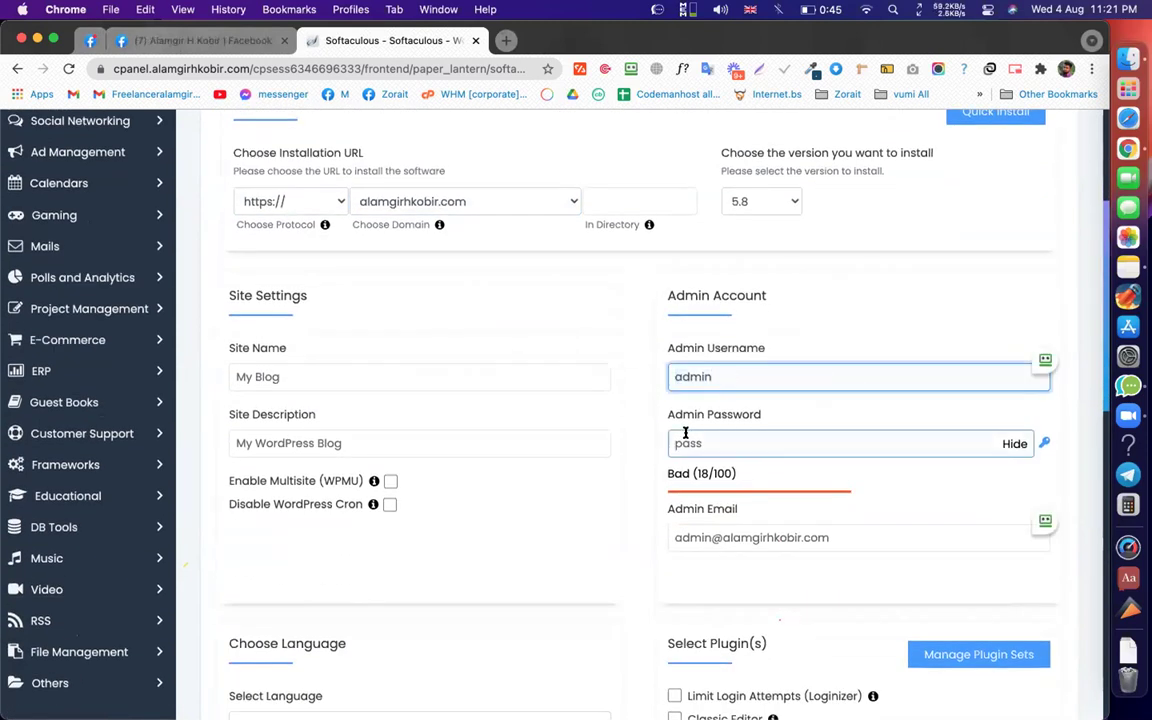
scroll(707, 481, "down", 15)
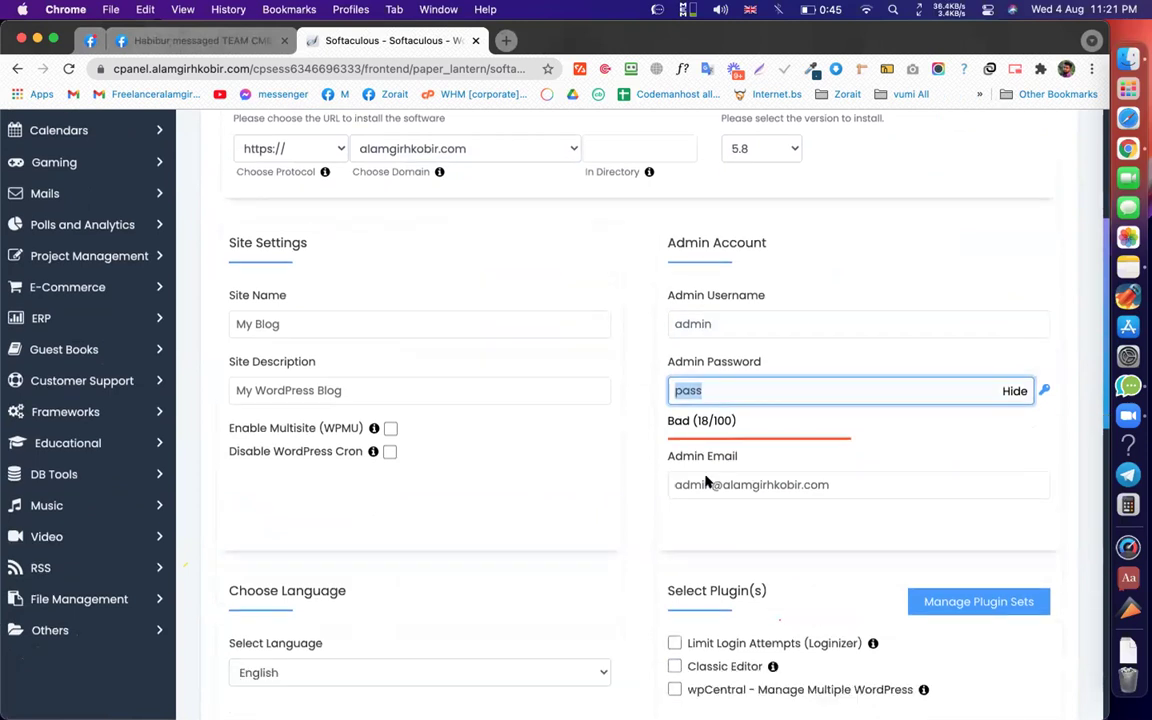
scroll(645, 480, "up", 10)
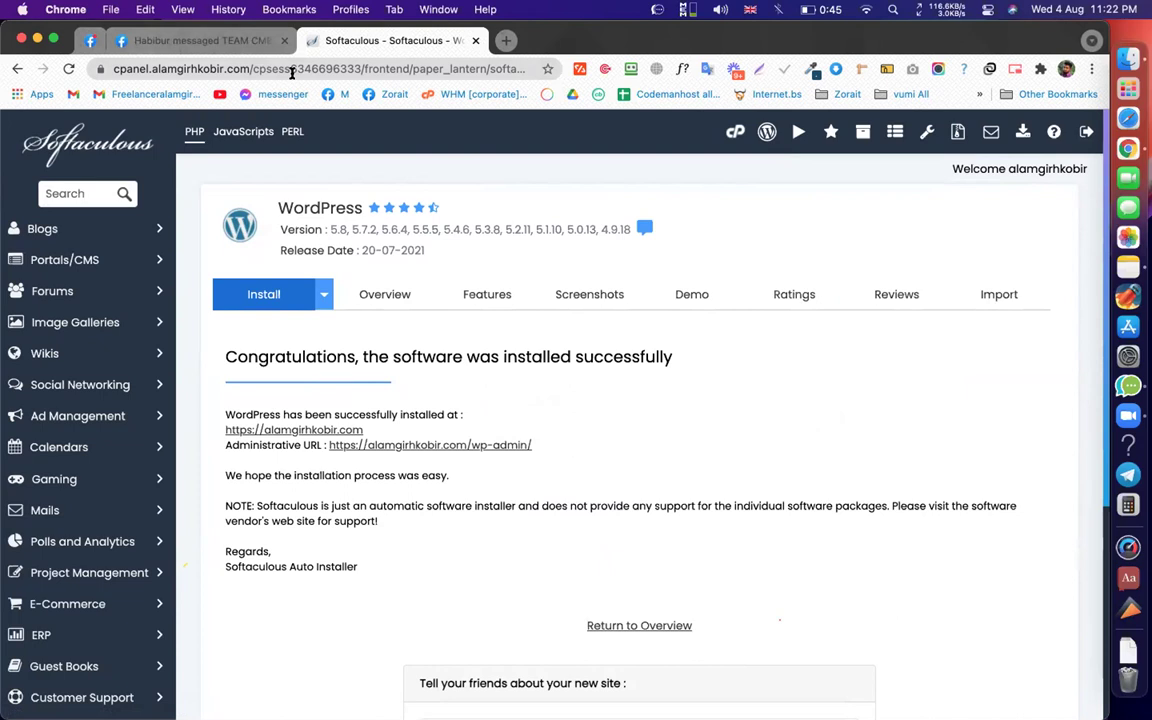
- Open the My Blog wp-admin dashboard in a new tab, then return to the Softaculous tab
left_click(509, 445)
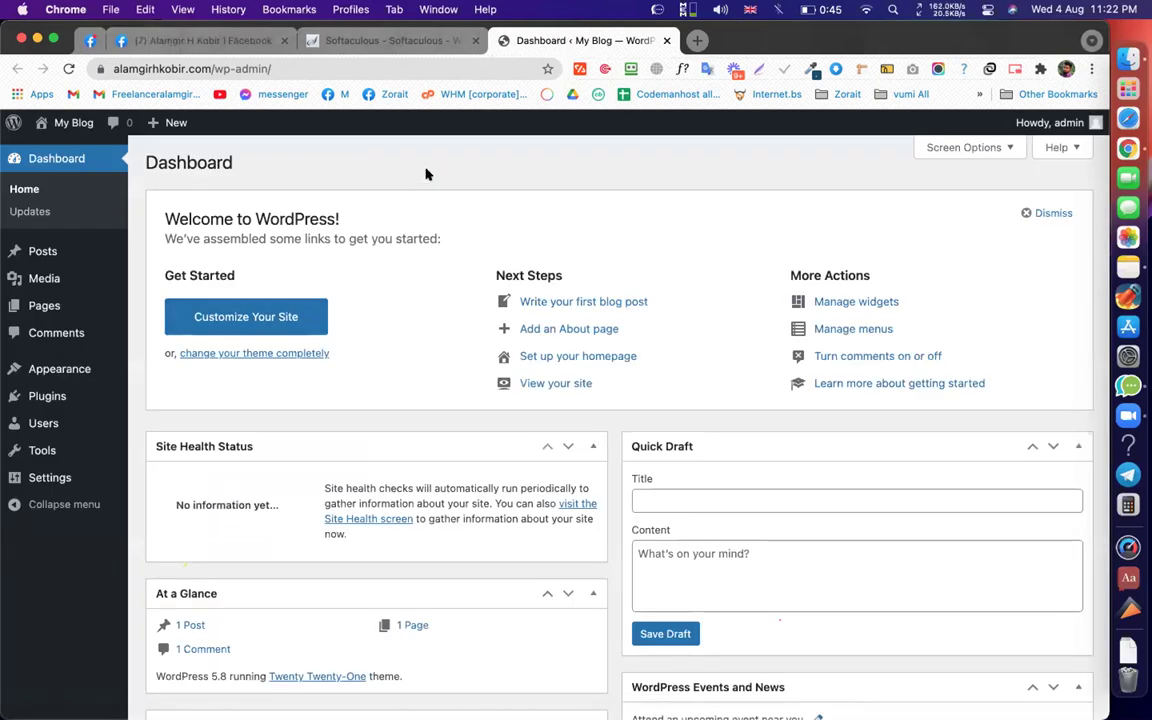
left_click(390, 40)
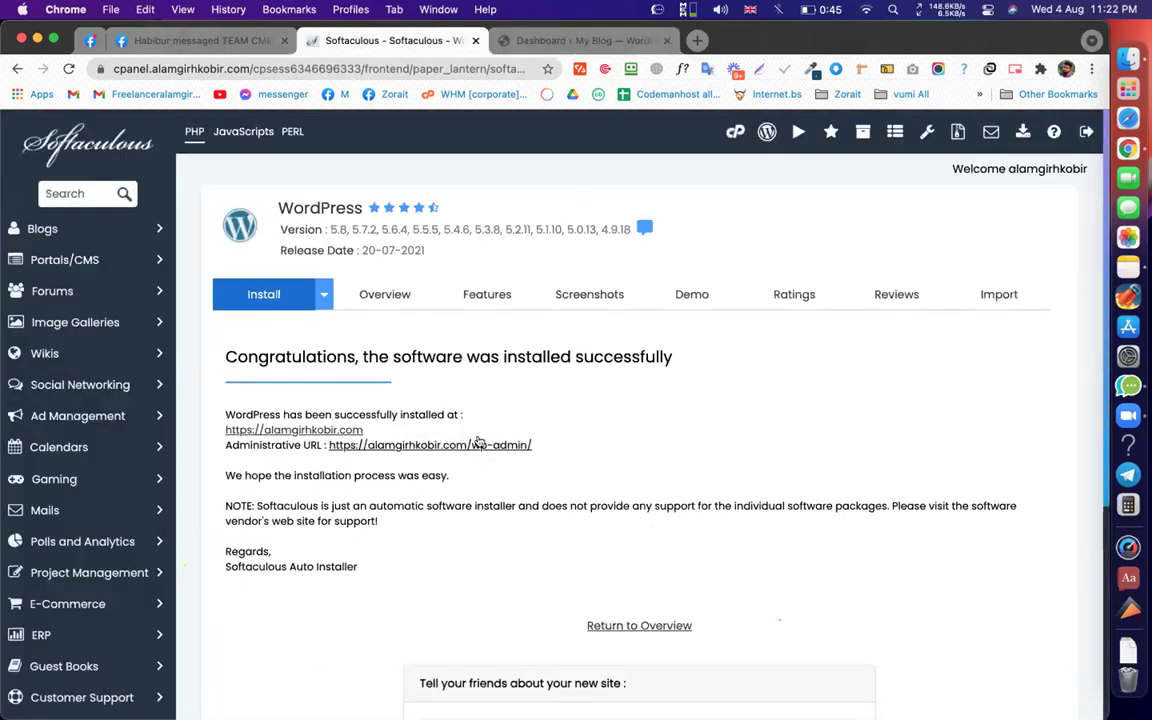
- Open the admin Profile page from 'Howdy, admin', then choose Log Out from its menu
left_click(575, 40)
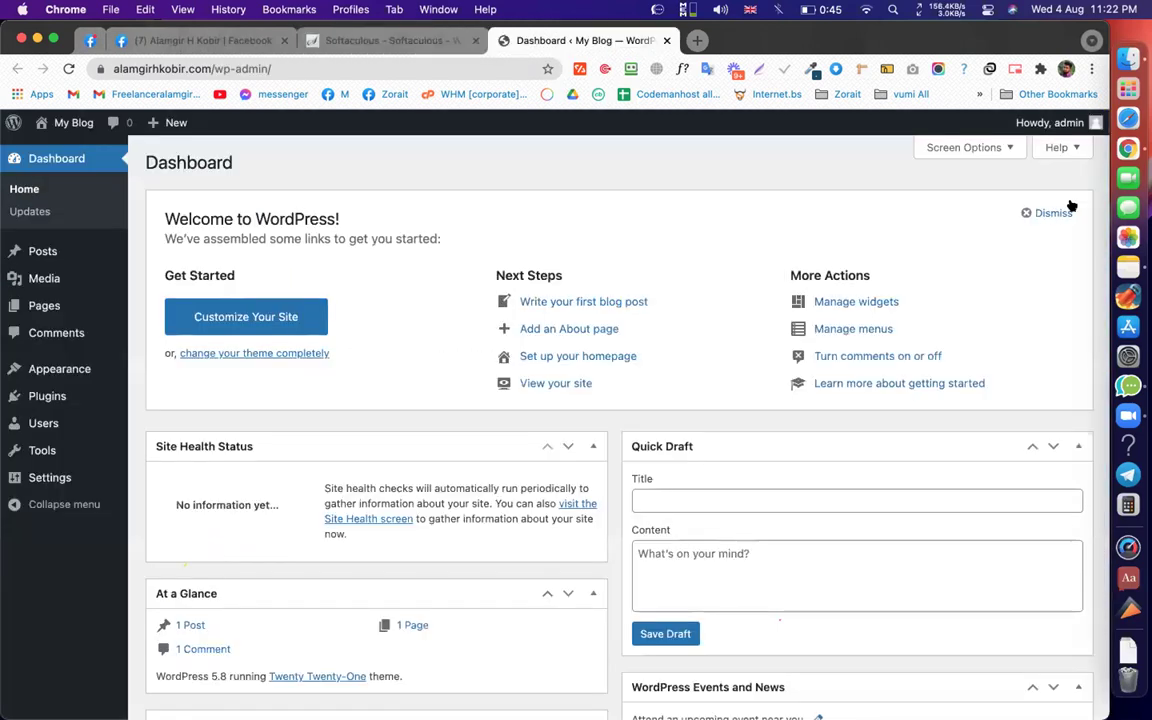
left_click(1045, 122)
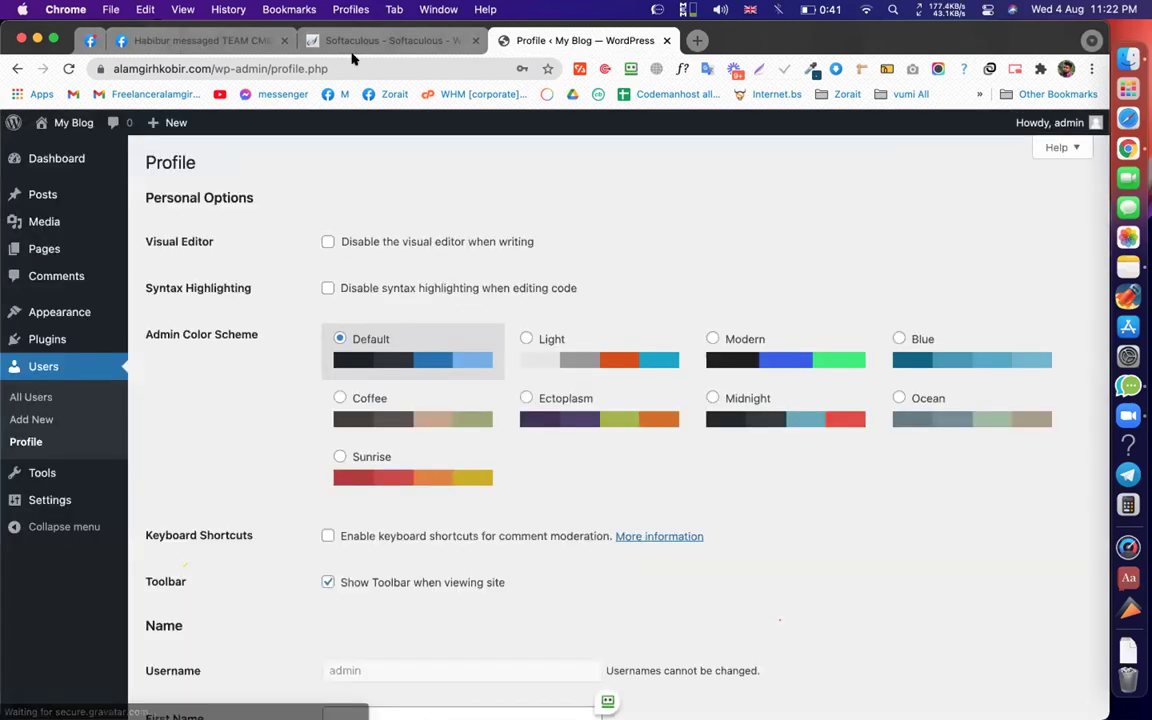
mouse_move(1045, 122)
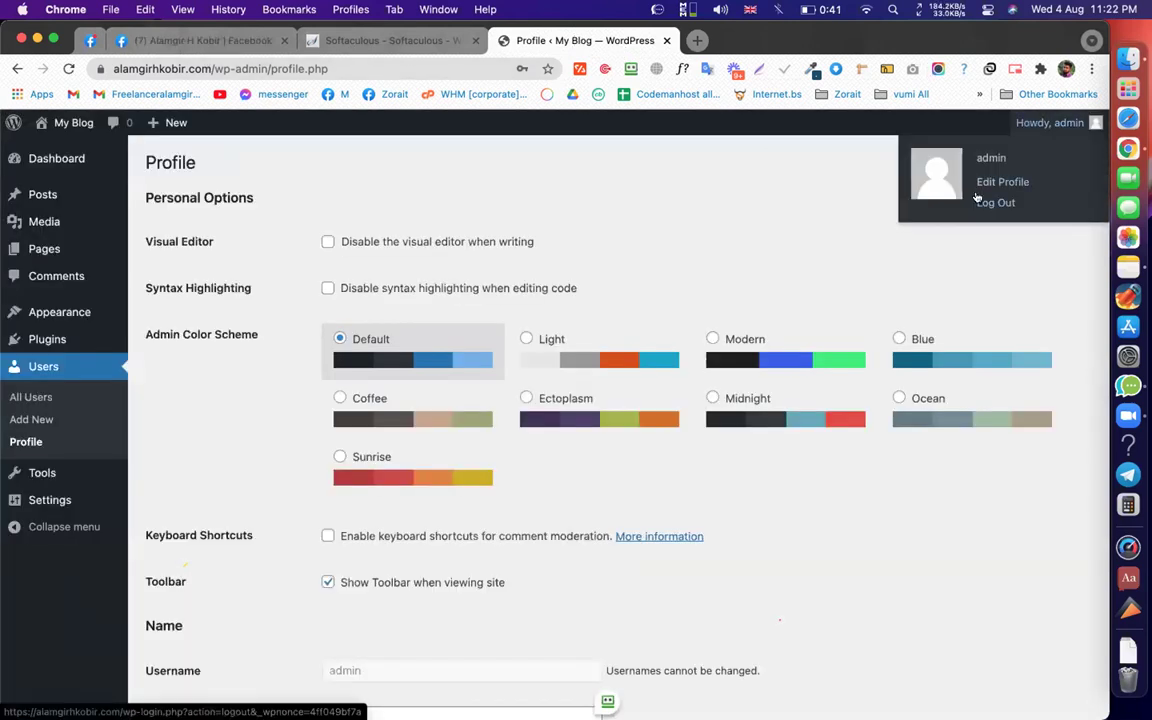
left_click(990, 202)
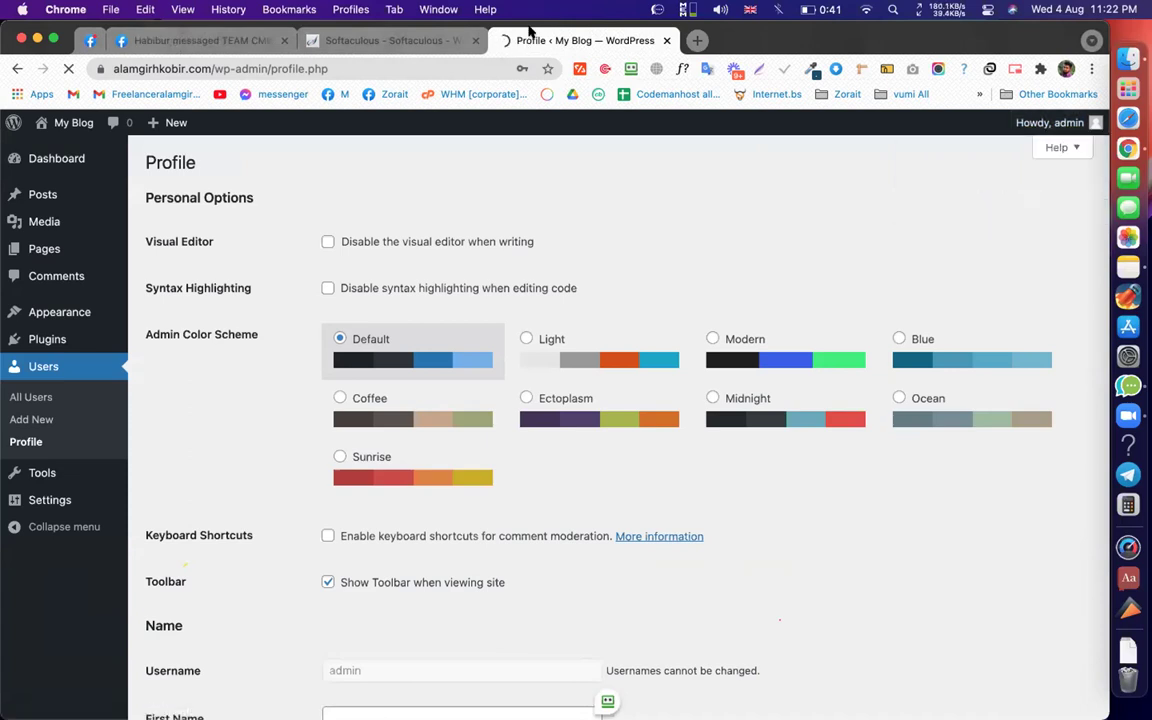
- Remove the login path from the address to load the site's front page
double_click(278, 69)
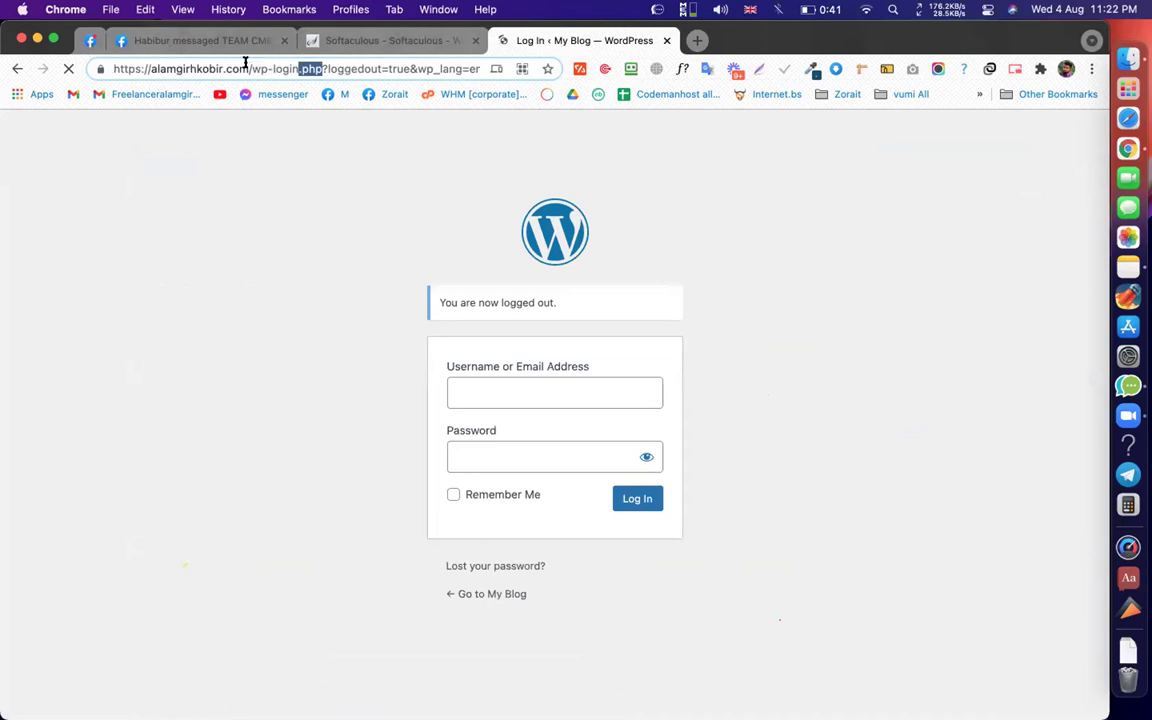
left_click_drag(245, 63, 938, 380)
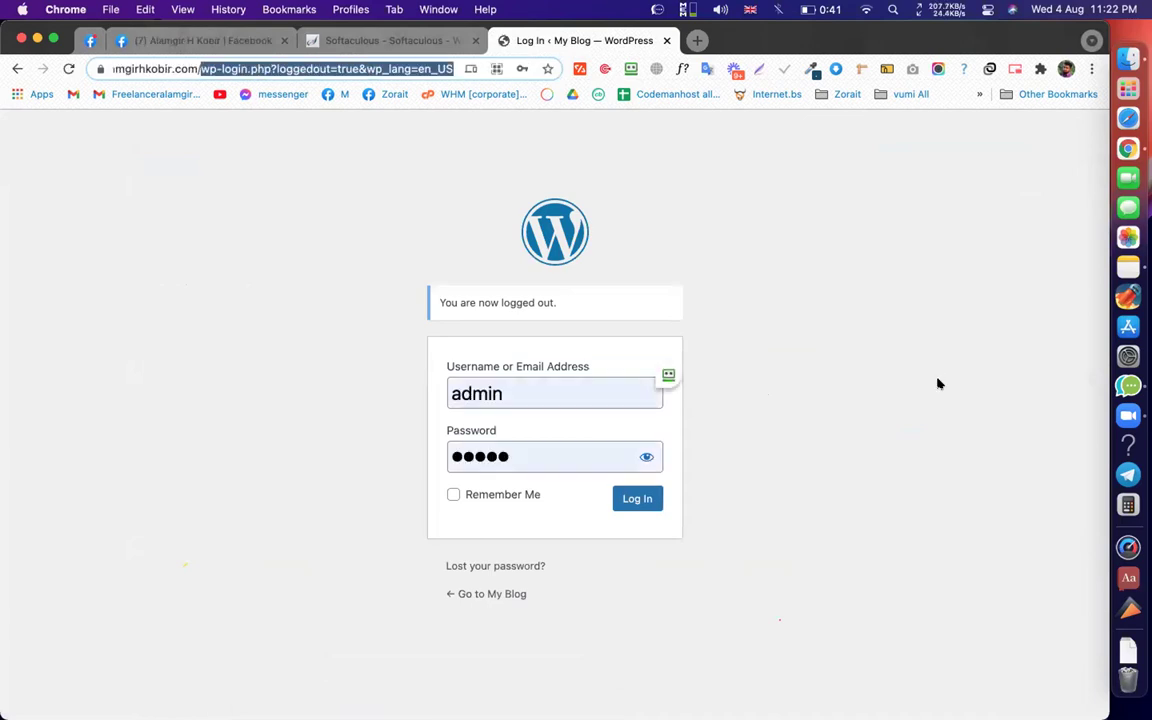
key("BackSpace")
key("Return")
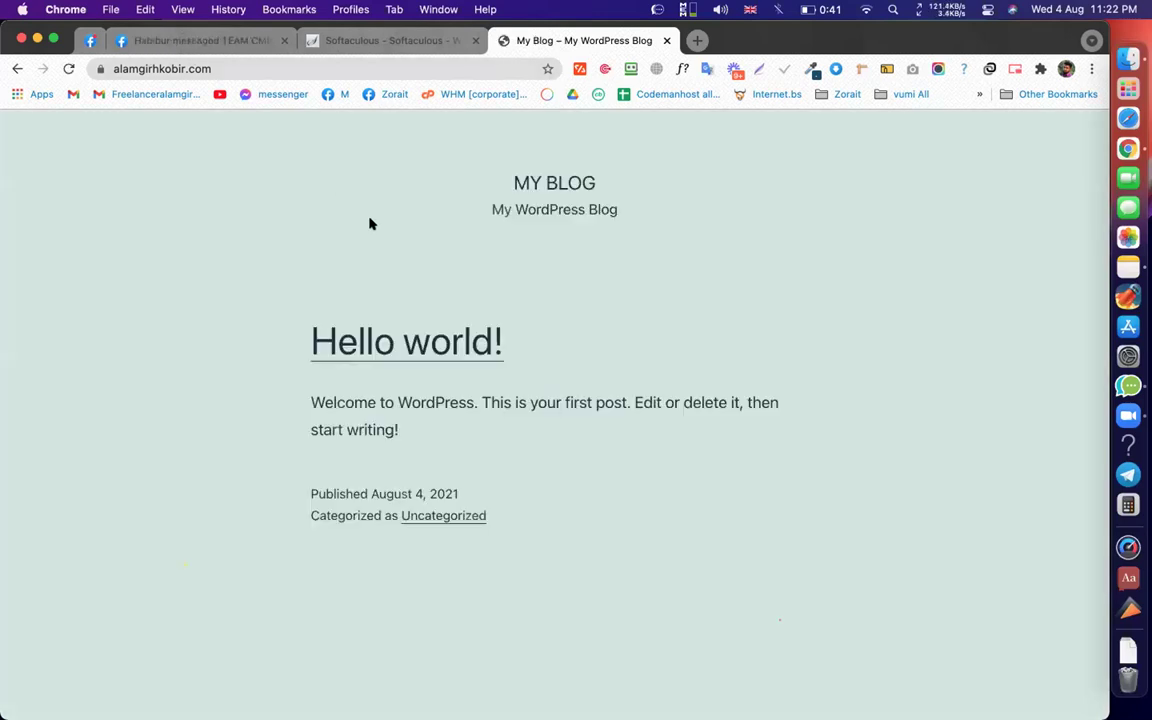
- Go to the site's /wp-admin address
left_click(226, 62)
left_click(296, 66)
type("/wp-admin")
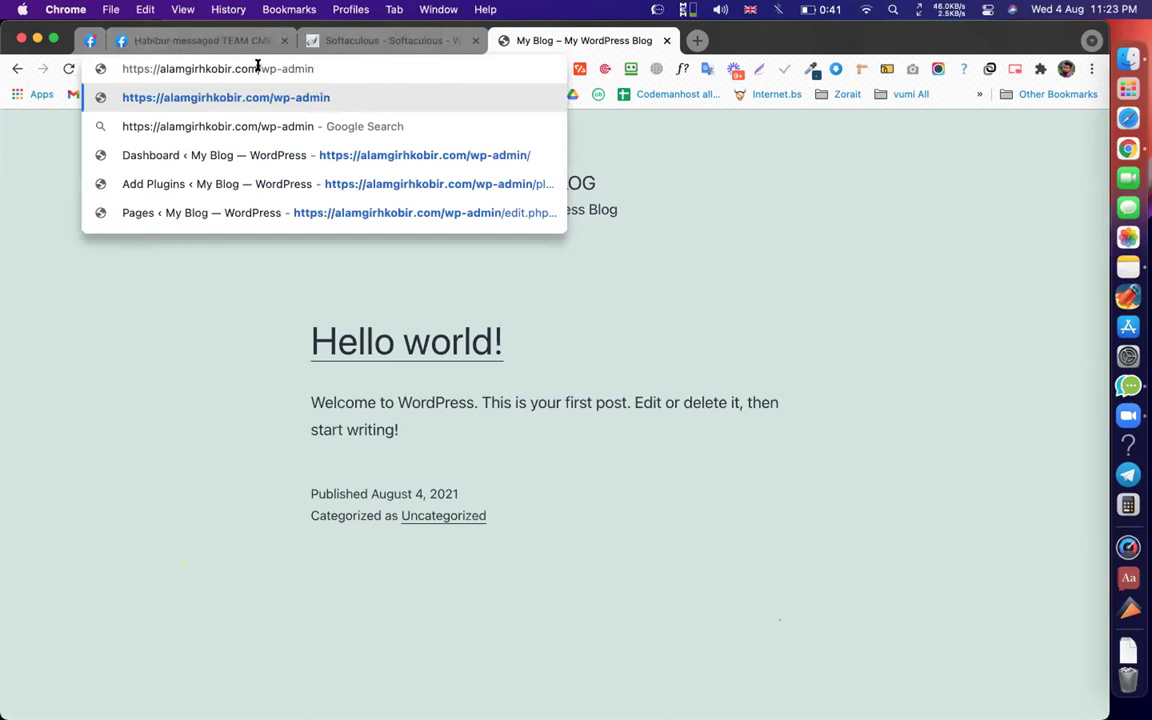
key("Return")
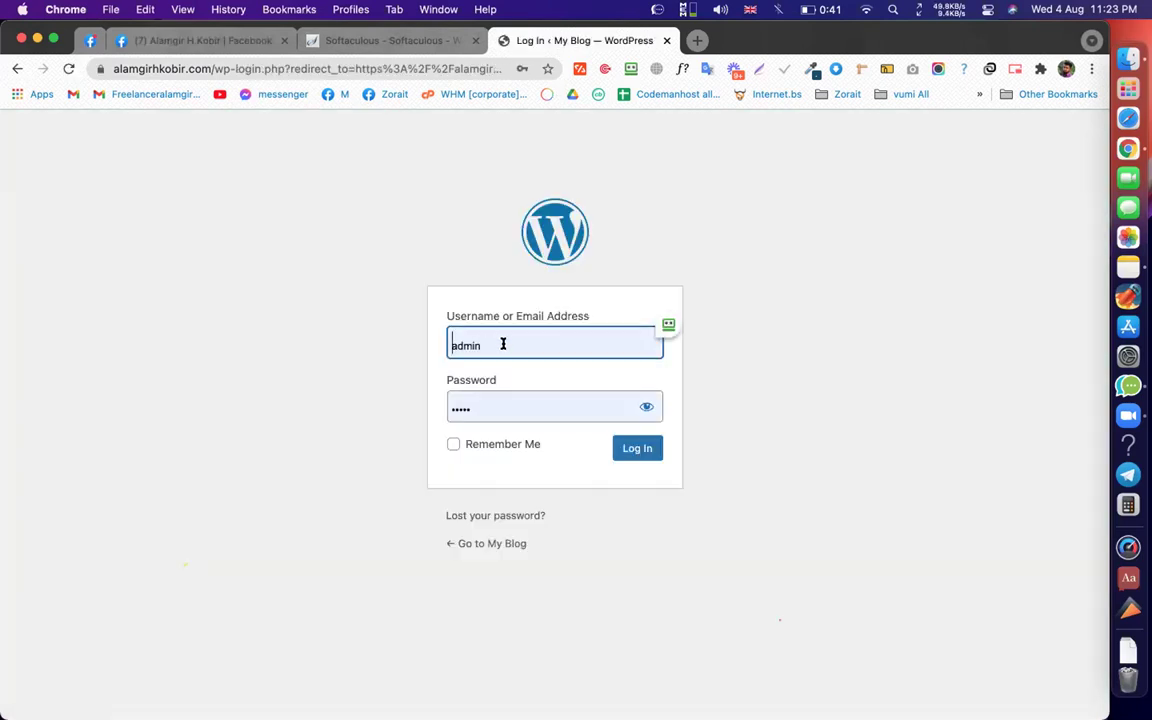
- Log in as the admin user with the account password and dismiss the save-password prompt
double_click(506, 345)
type("admi")
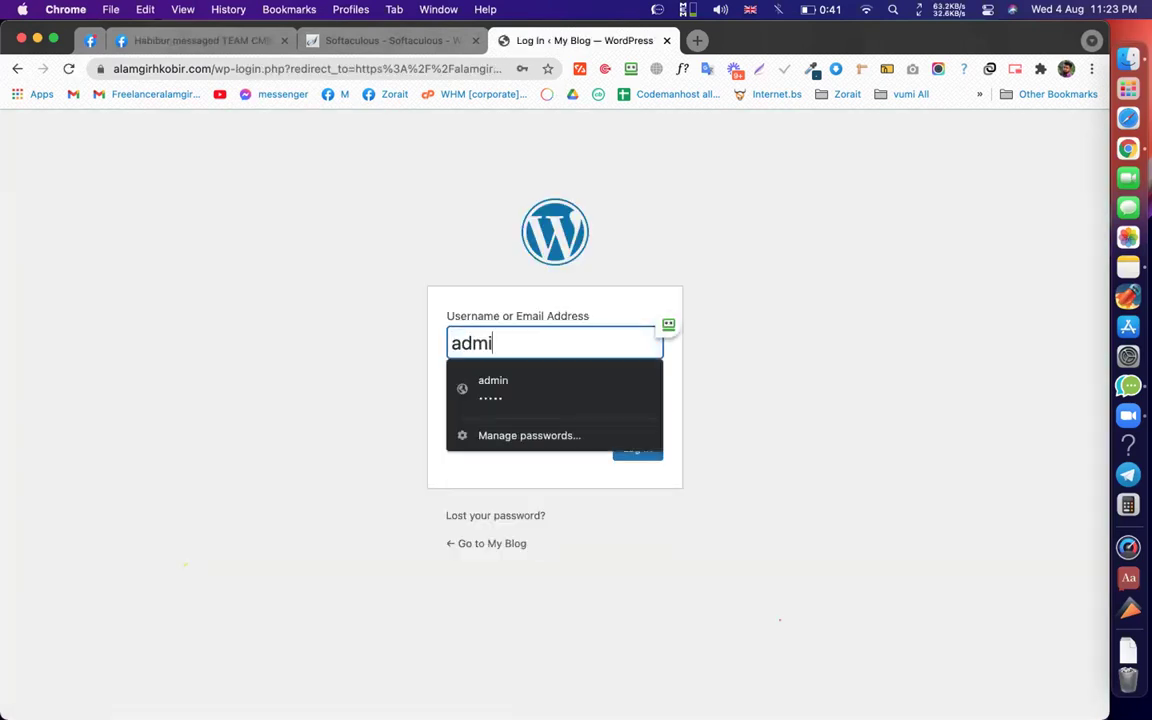
left_click(576, 390)
double_click(568, 391)
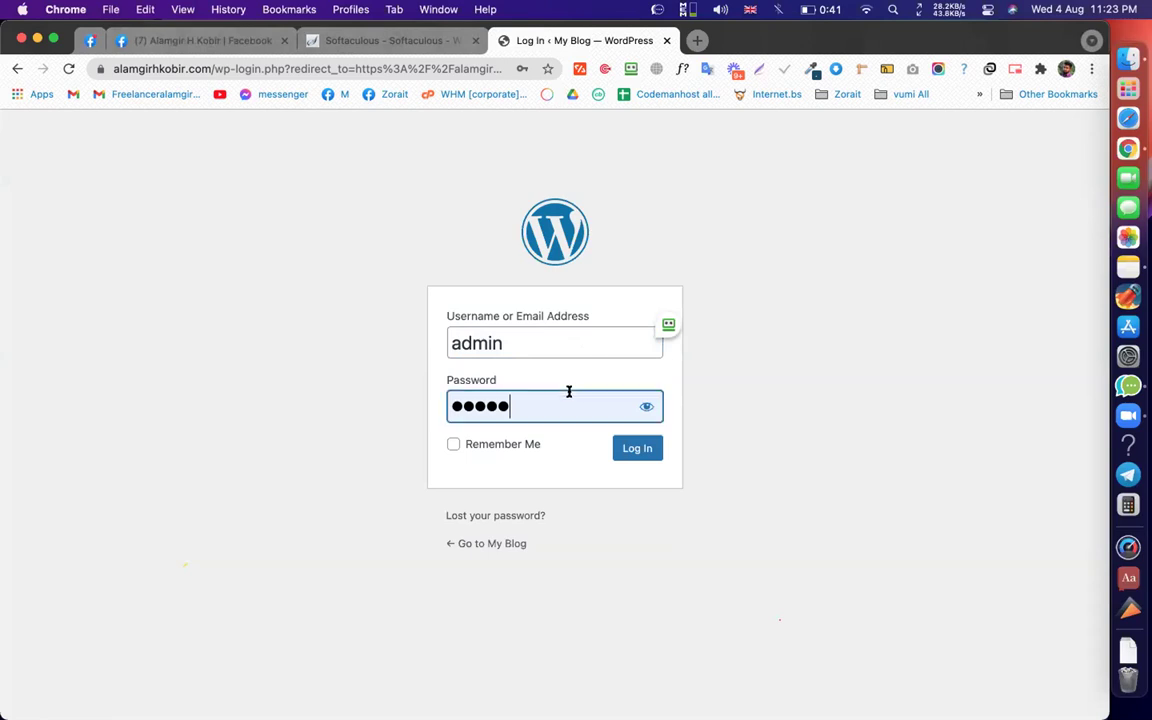
key("Return")
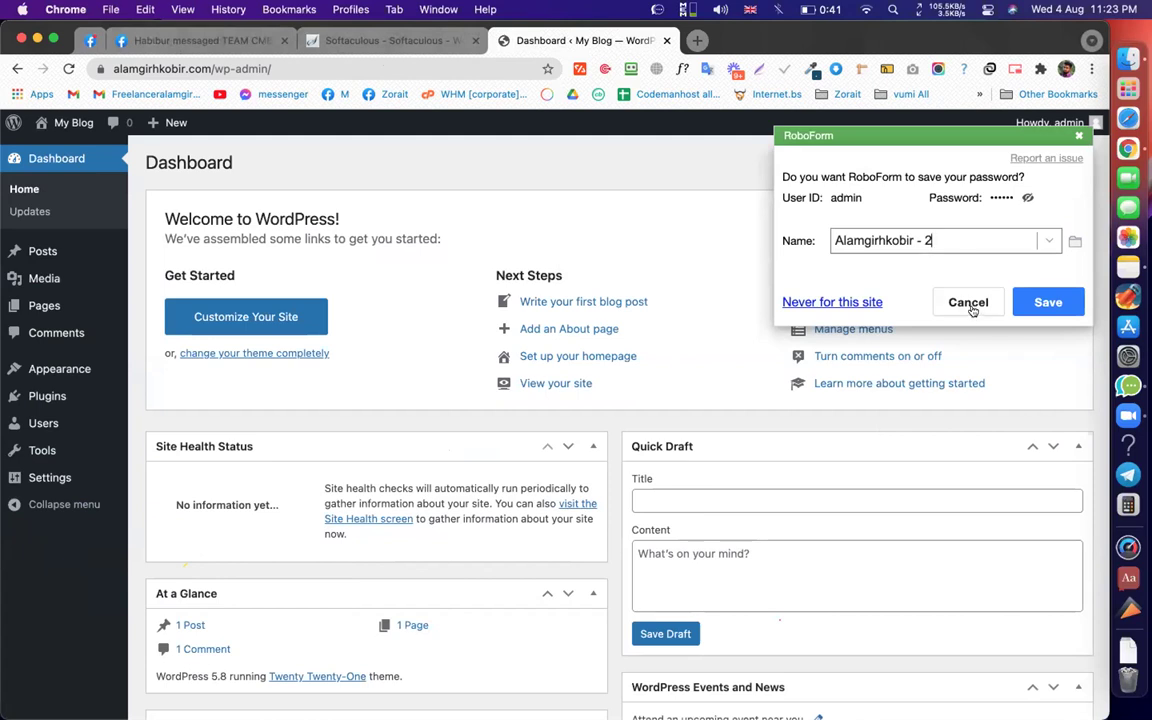
left_click(968, 303)
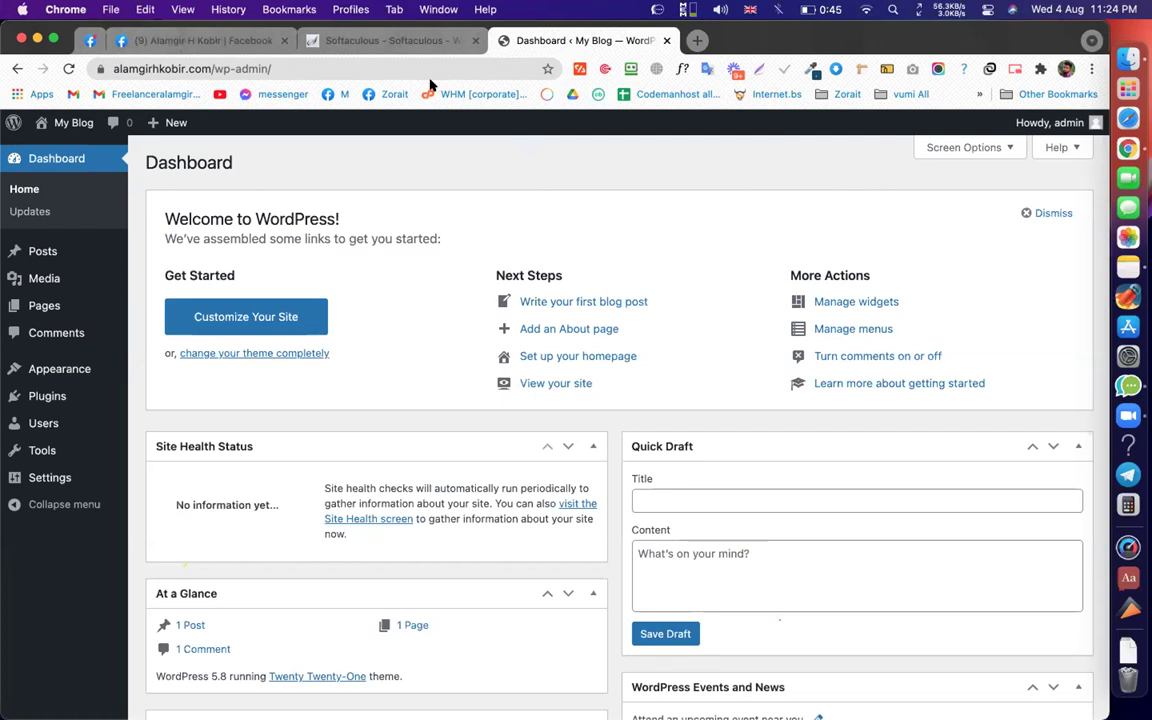
left_click_drag(208, 62, 103, 58)
key("cmd+c")
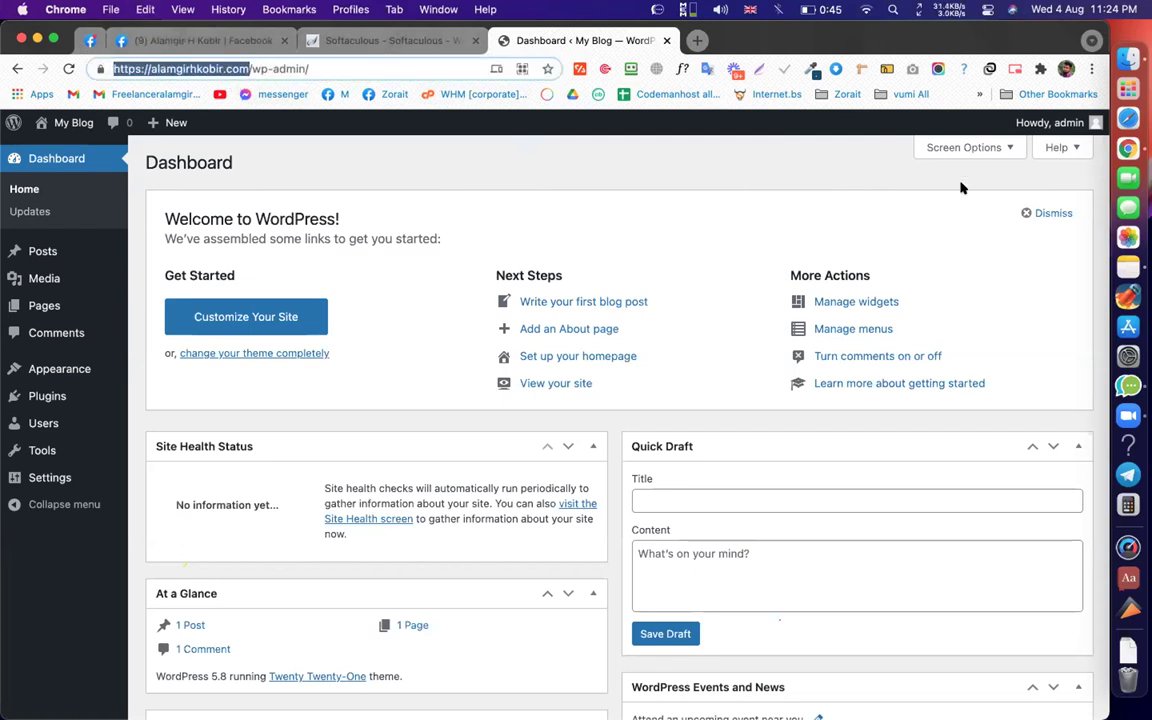
left_click(1065, 69)
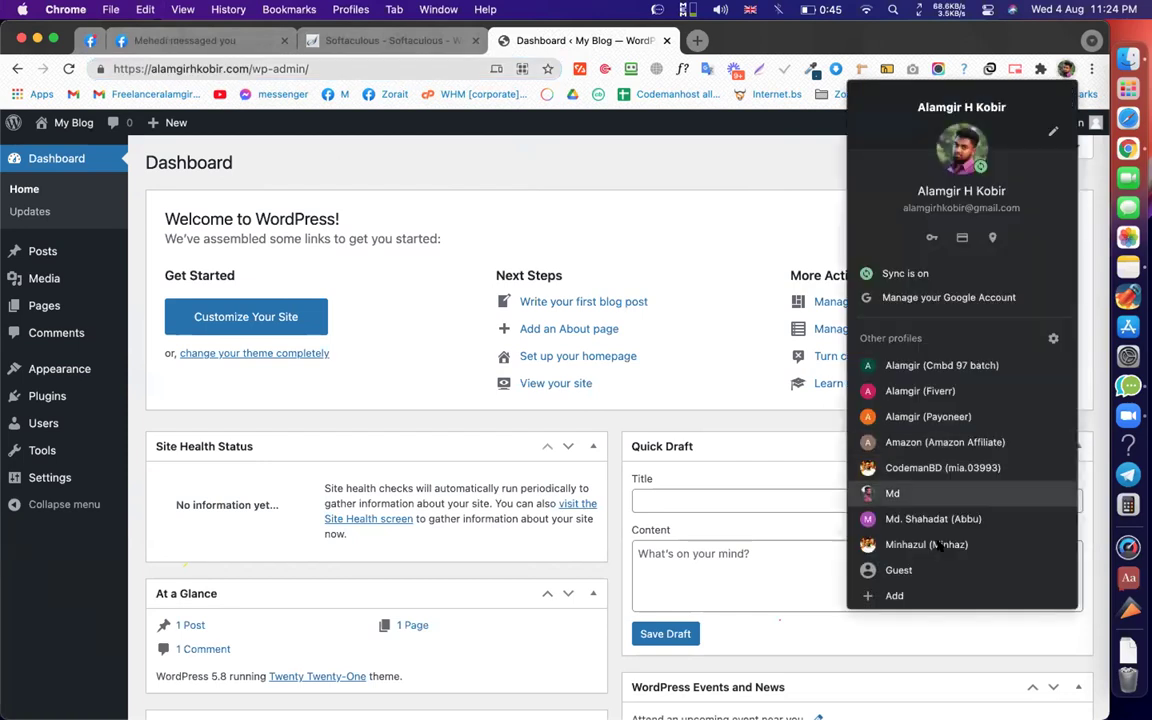
- Open the blog's public homepage in a Chrome Guest window by pasting the site URL
left_click(915, 570)
key("cmd+v")
key("Return")
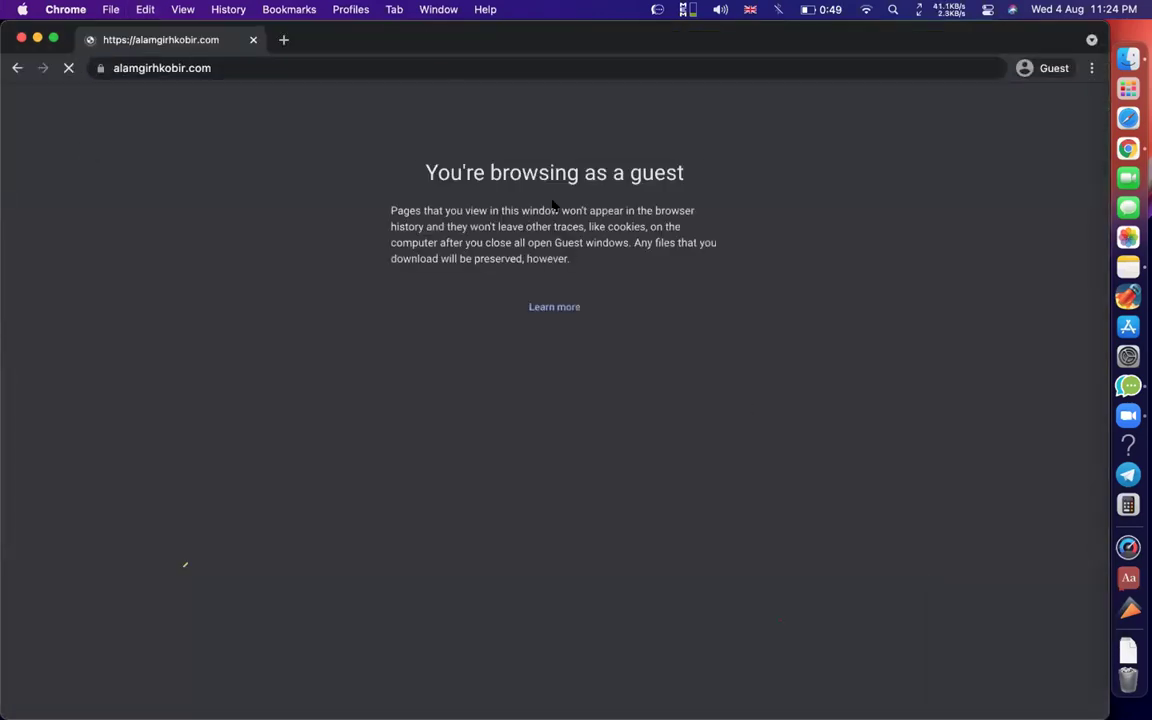
- Switch between the guest blog and admin dashboard windows via Mission Control, ending in a new guest tab
key("ctrl+Up")
key("ctrl+Up")
key("ctrl+Up")
left_click(688, 354)
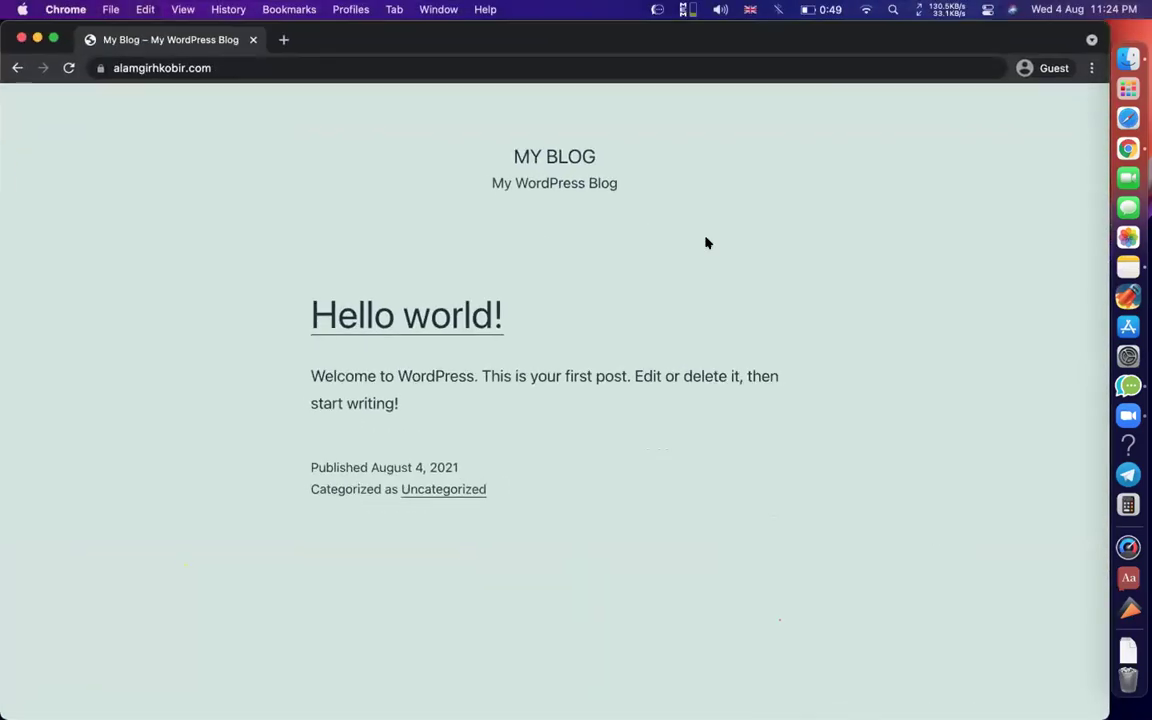
key("ctrl+Up")
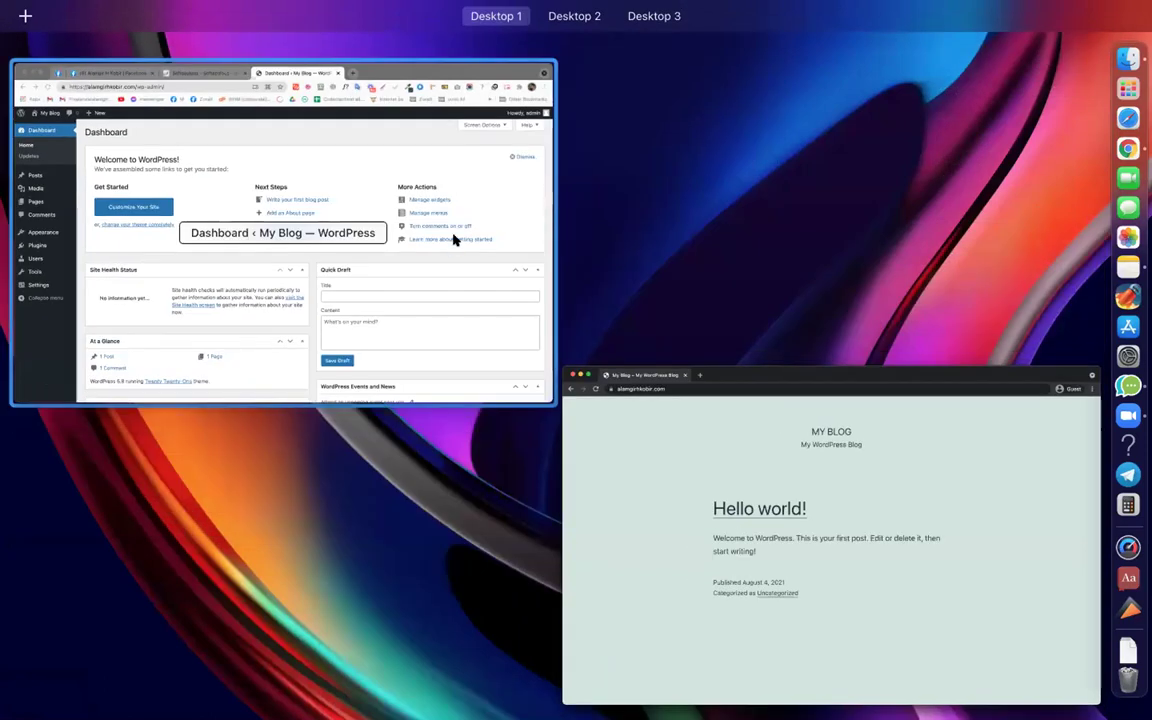
left_click(461, 293)
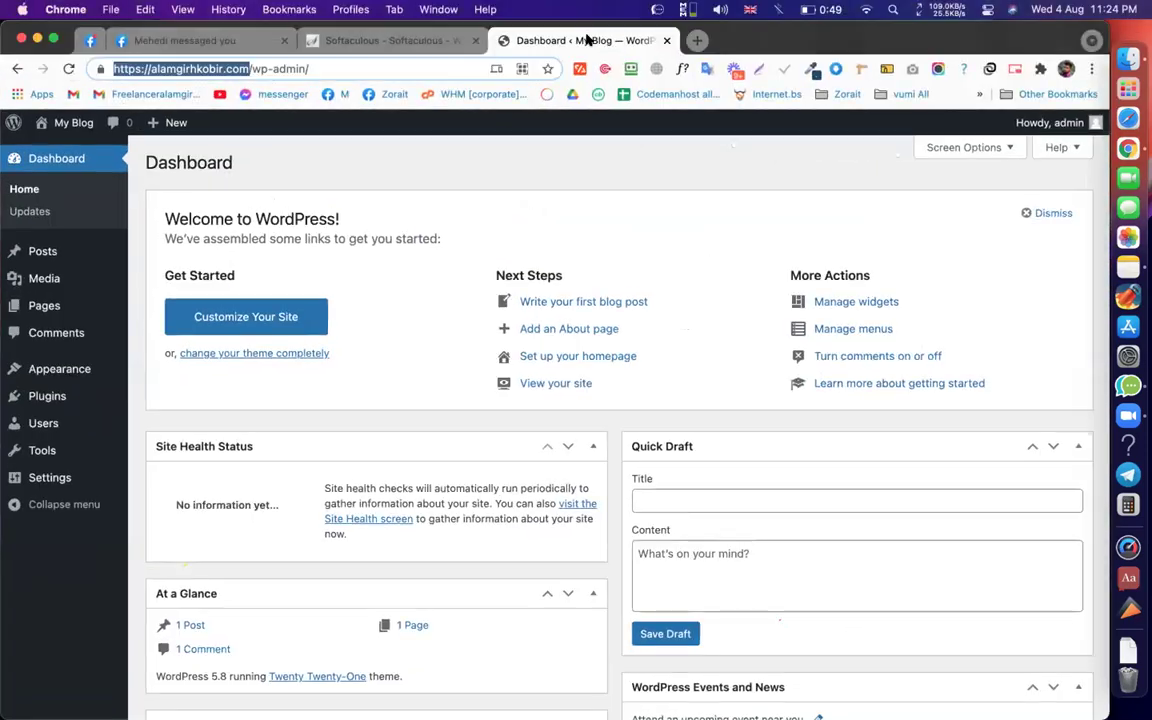
left_click(645, 229)
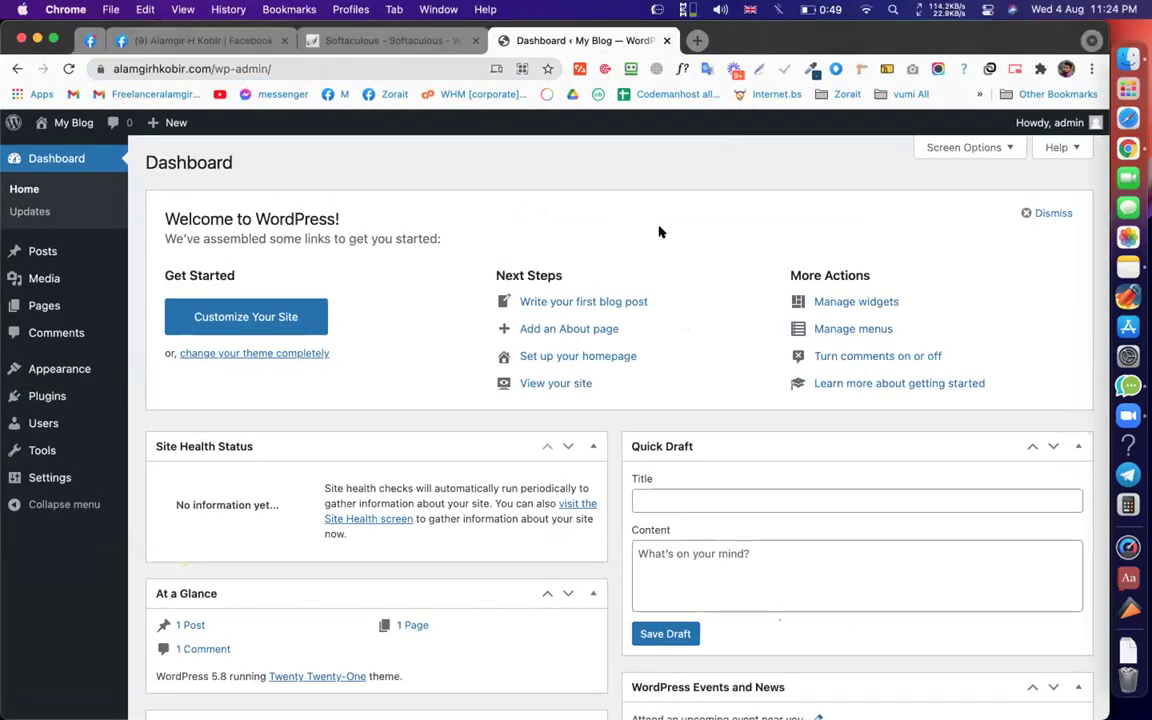
key("ctrl+Up")
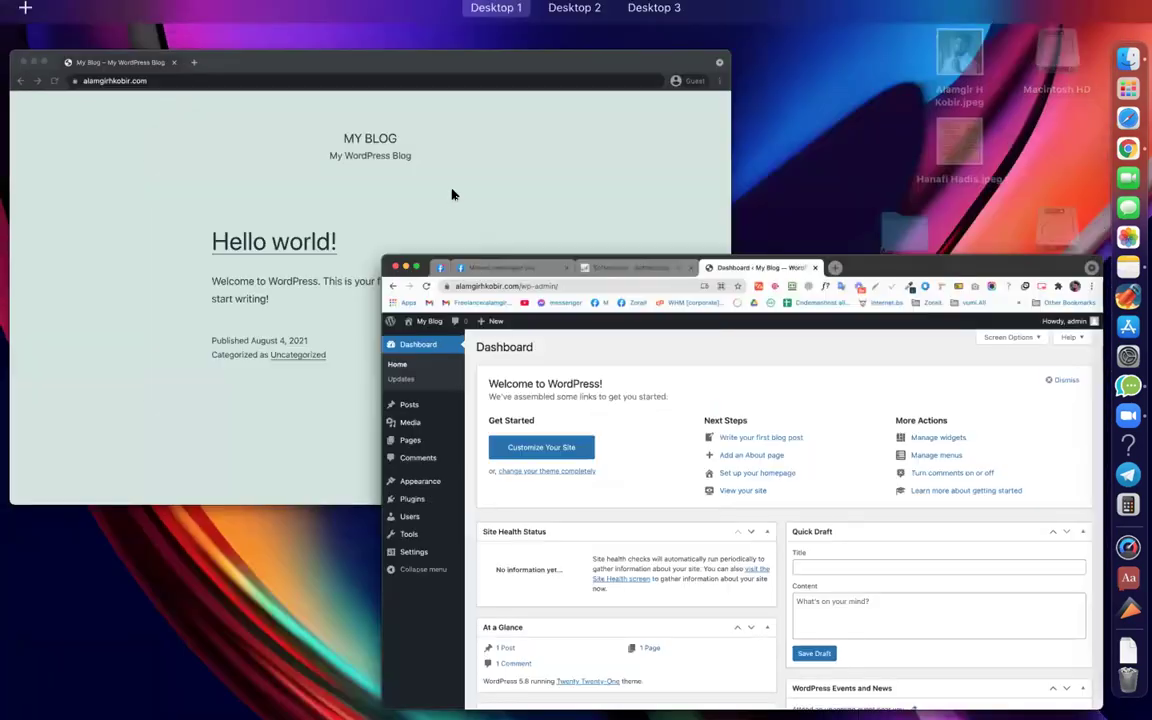
left_click(455, 193)
key("super+t")
- Search Google Images for 'comming soon website' and preview coming-soon page examples with countdowns
type("comming s")
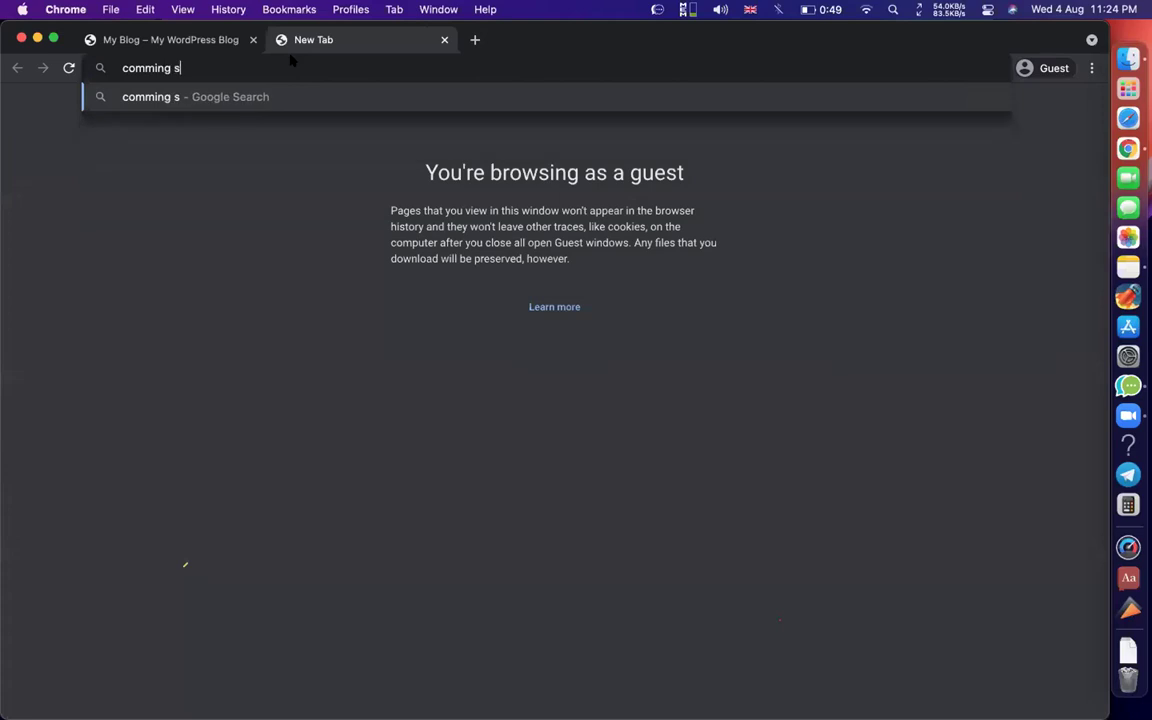
type("oon website")
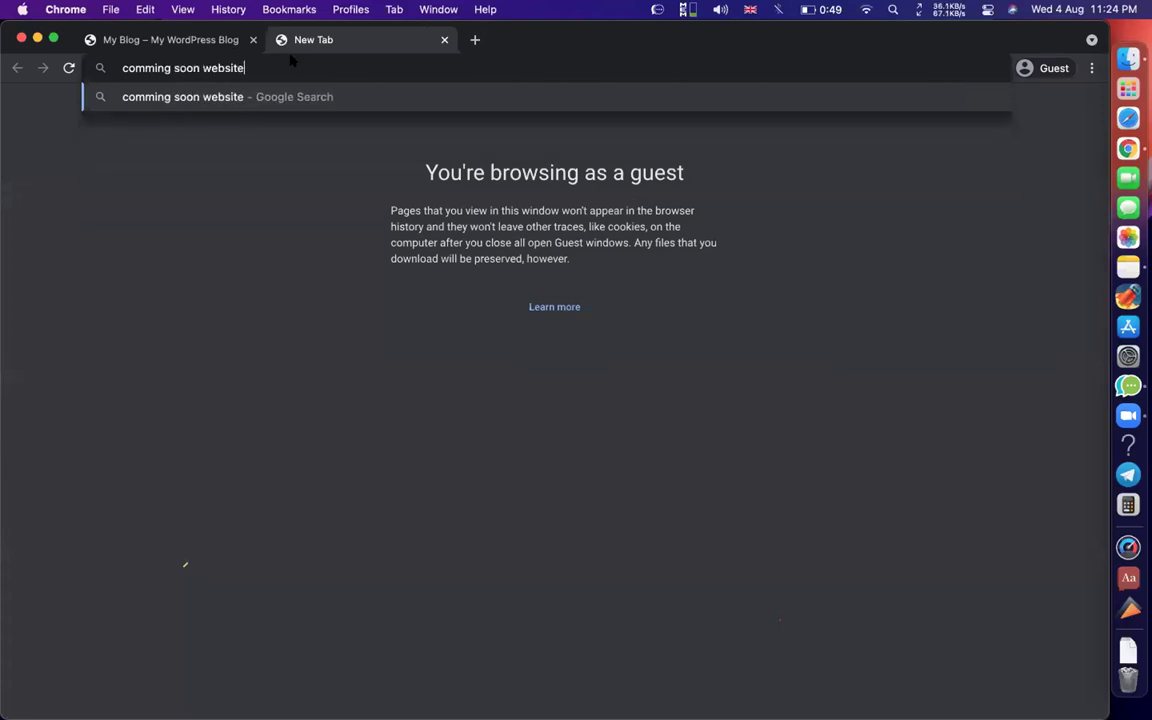
key("Return")
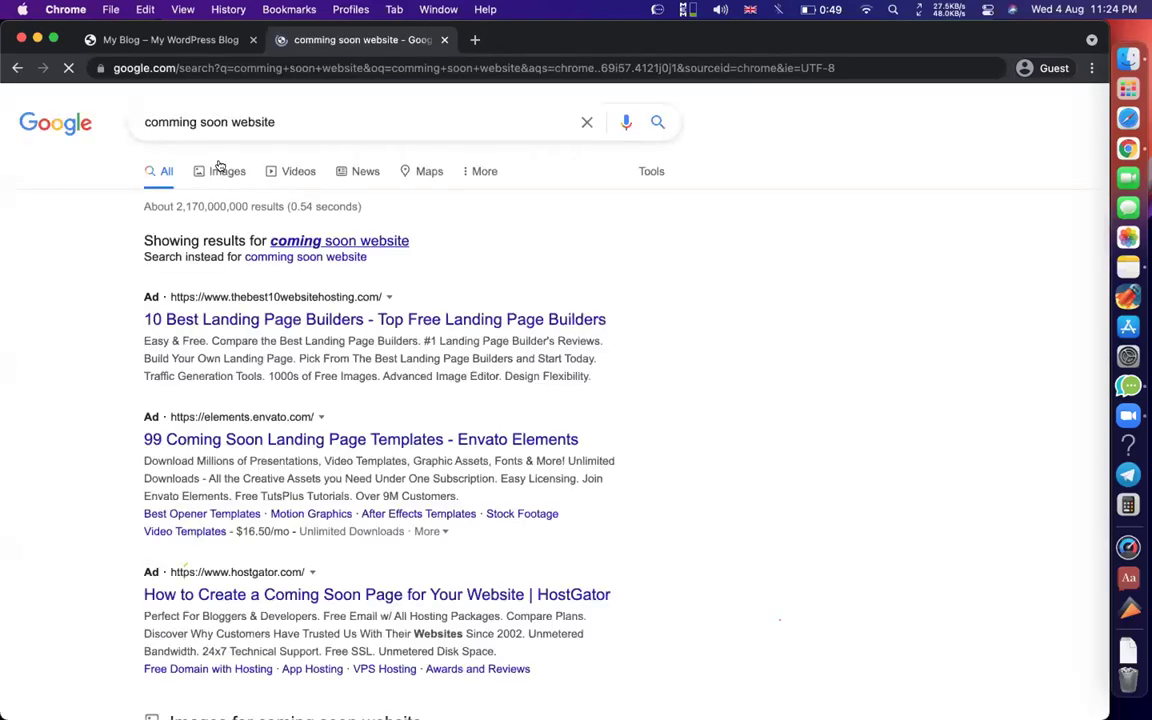
left_click(221, 166)
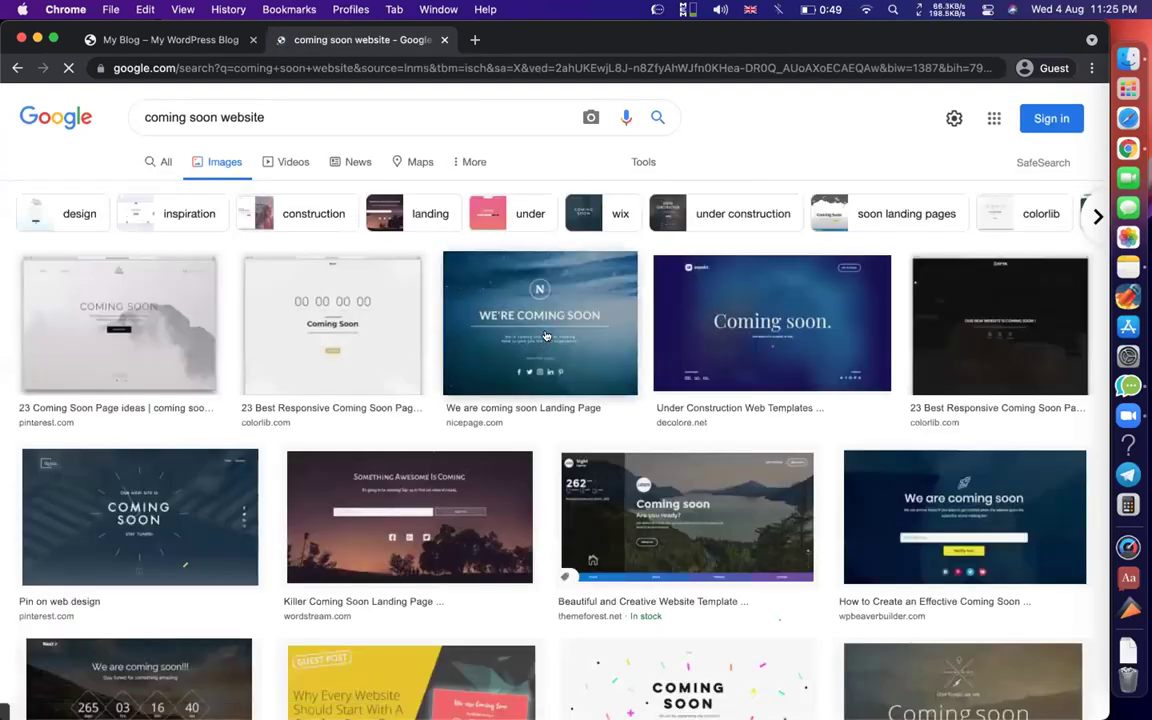
left_click(540, 322)
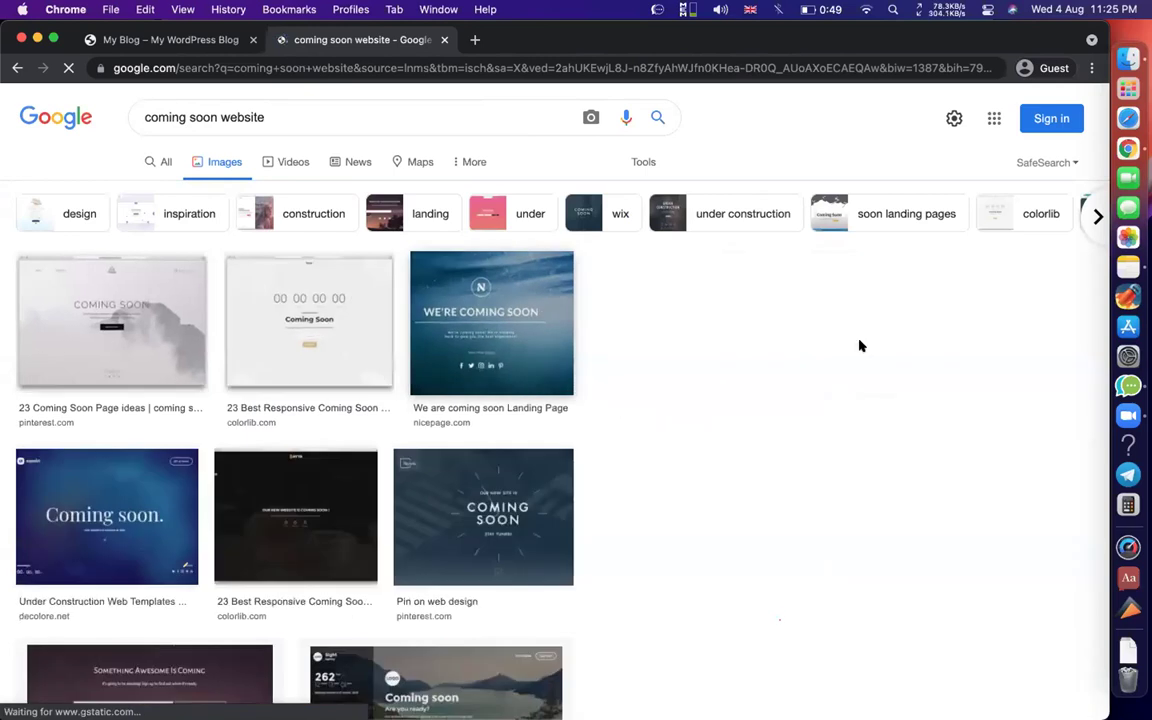
scroll(445, 352, "down", 3)
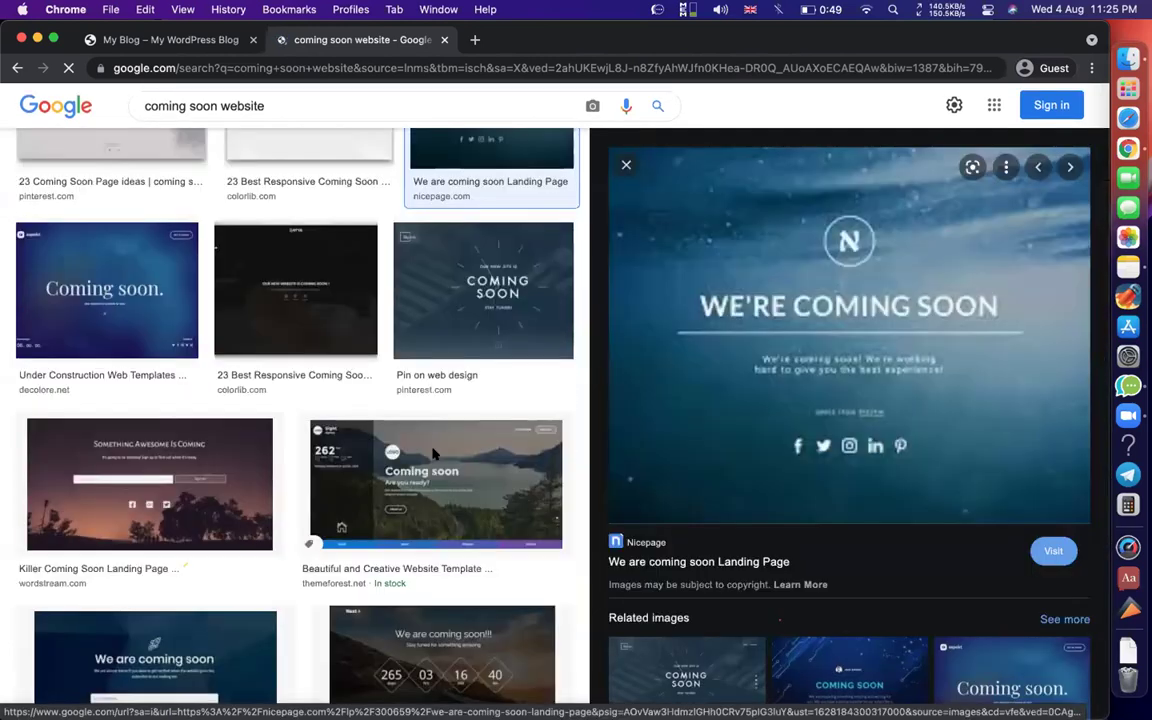
scroll(440, 440, "down", 3)
left_click(447, 505)
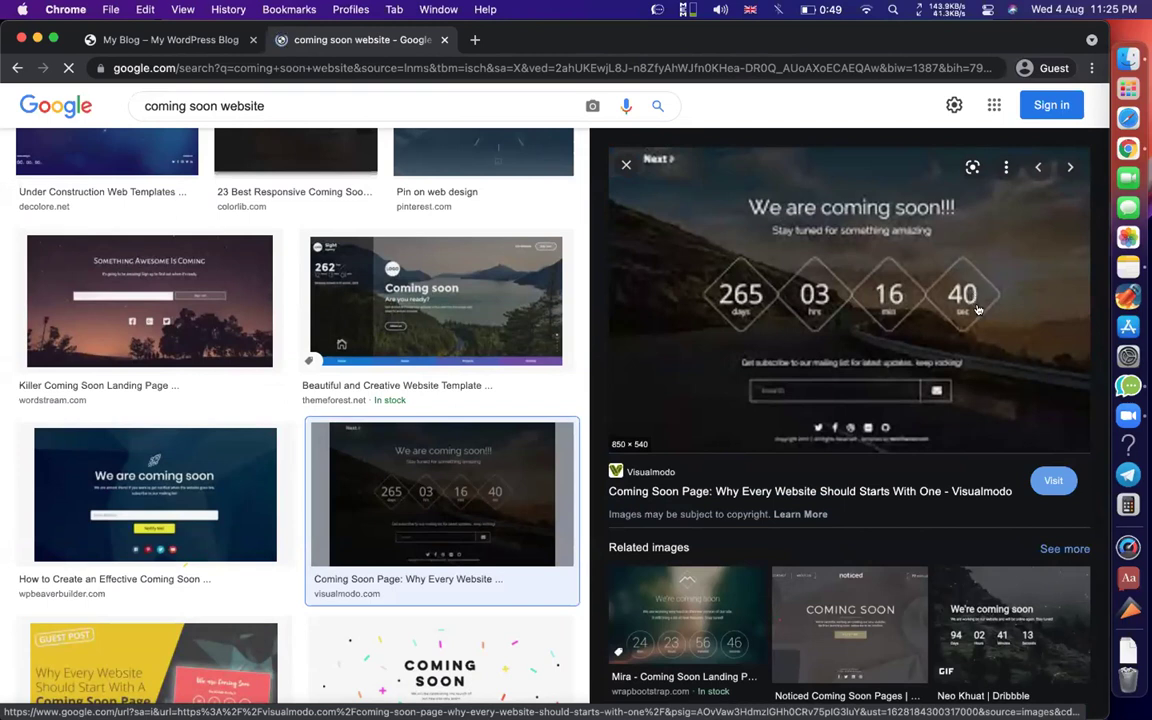
- Close the search tab and bring the WordPress dashboard window forward
left_click(446, 40)
key("ctrl+Up")
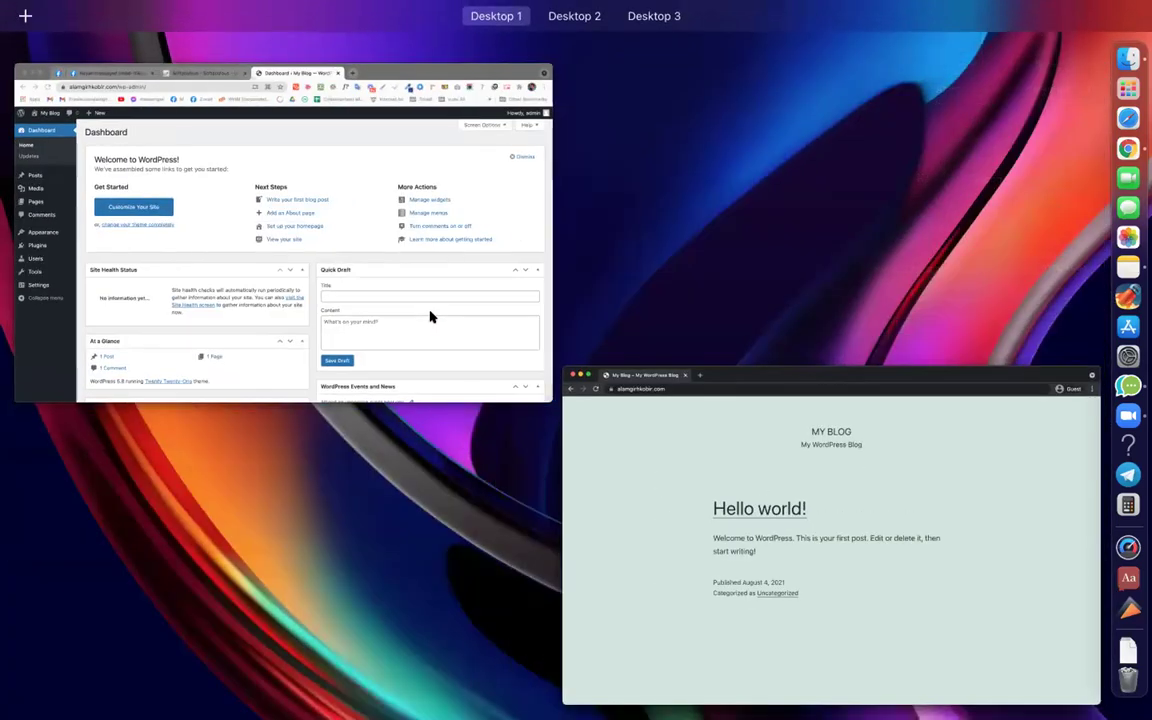
left_click(429, 314)
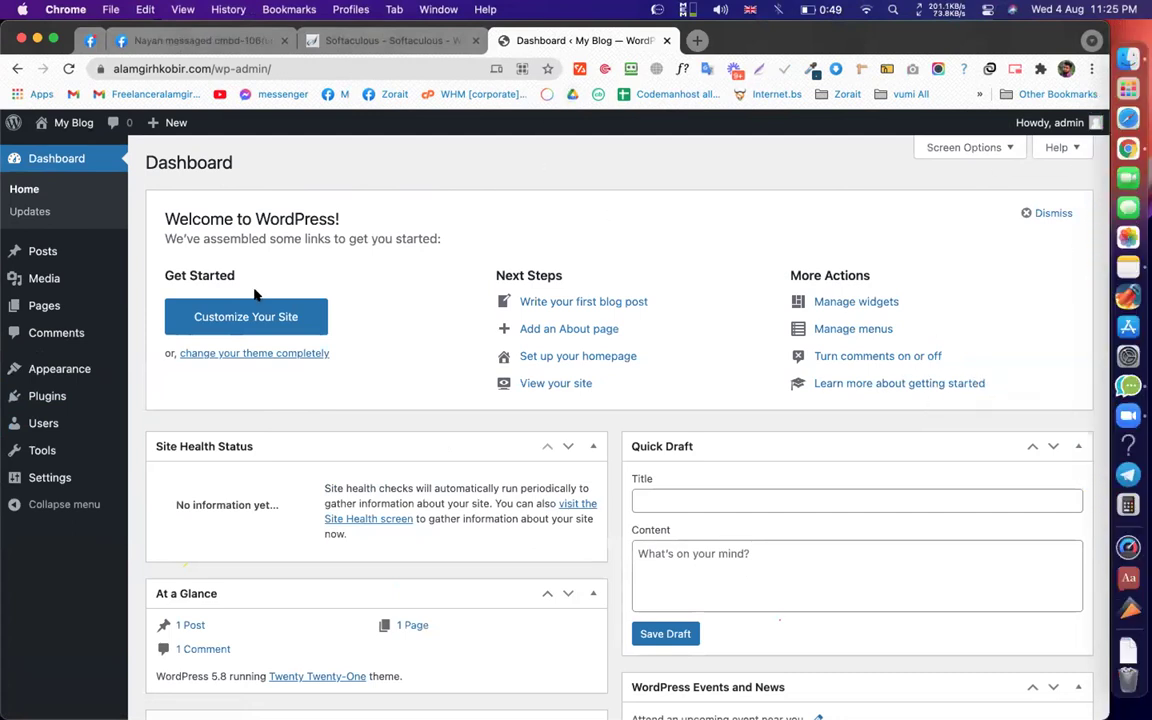
- Install and activate Site Offline Or Coming Soon 1.4.7 from a 'site off' plugin search, opening its settings
left_click(29, 396)
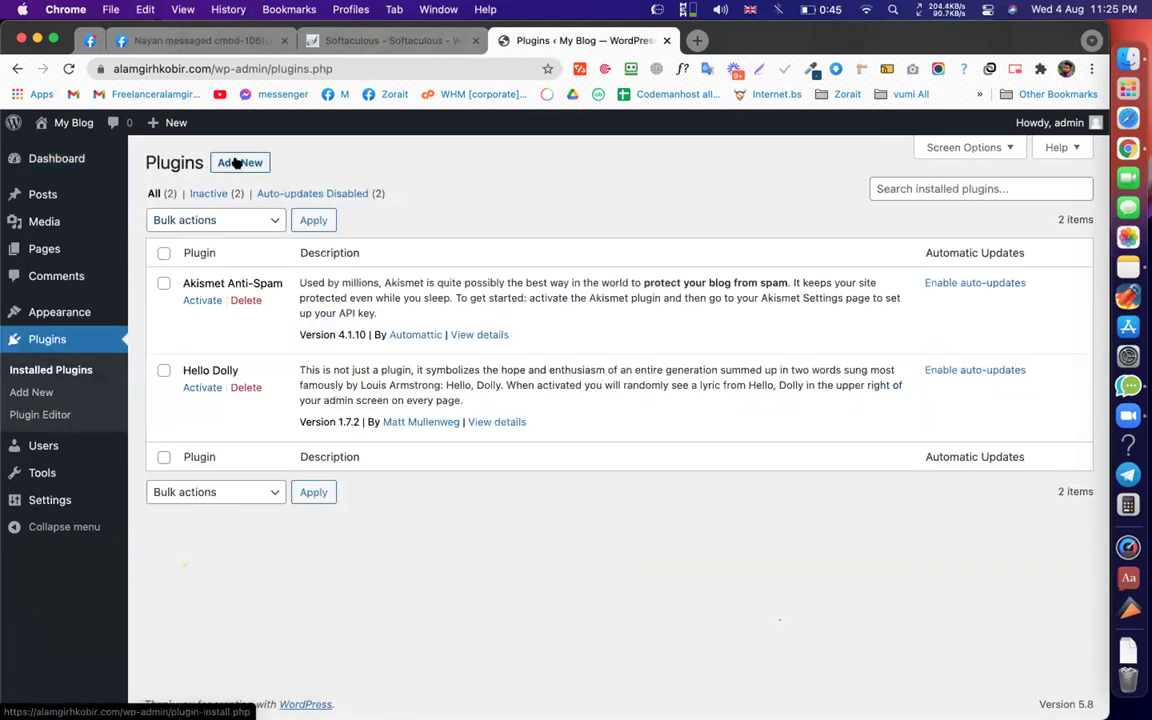
left_click(236, 163)
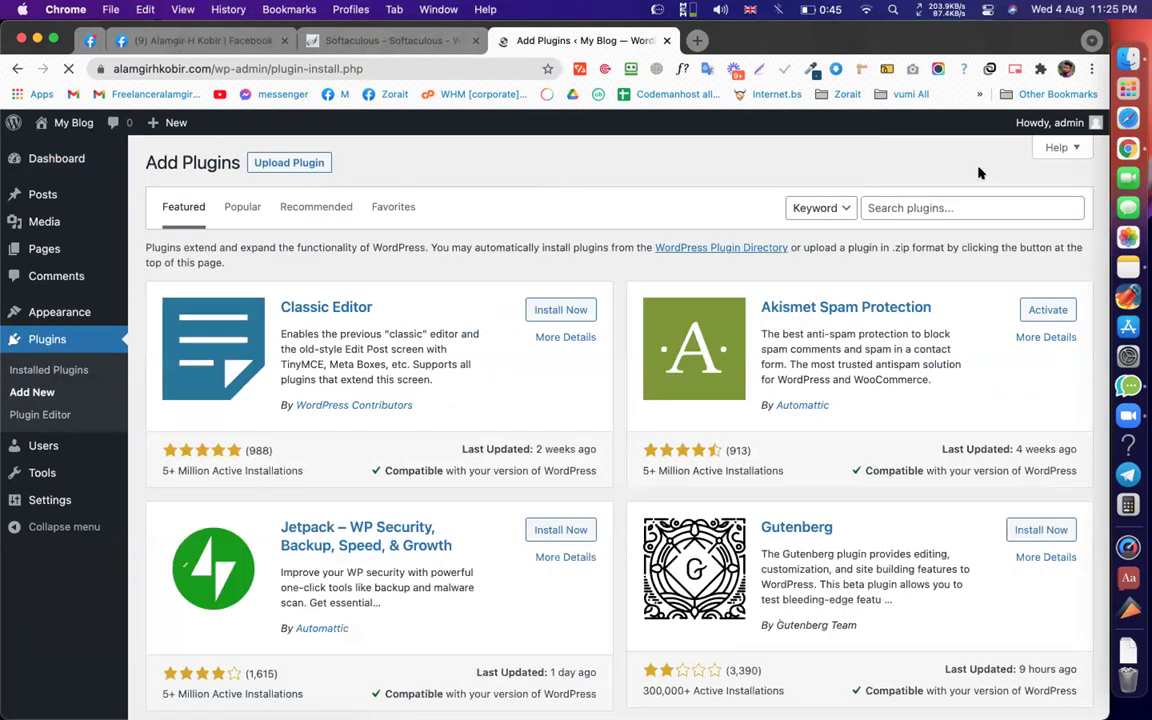
left_click(918, 212)
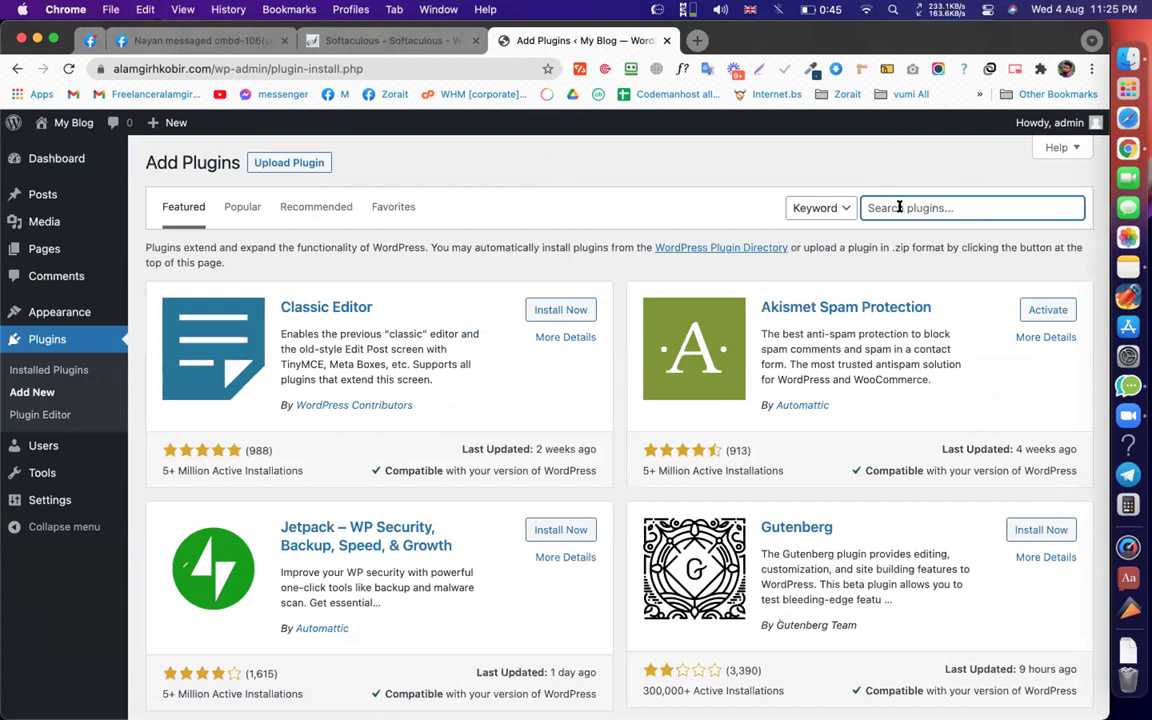
type("site offline")
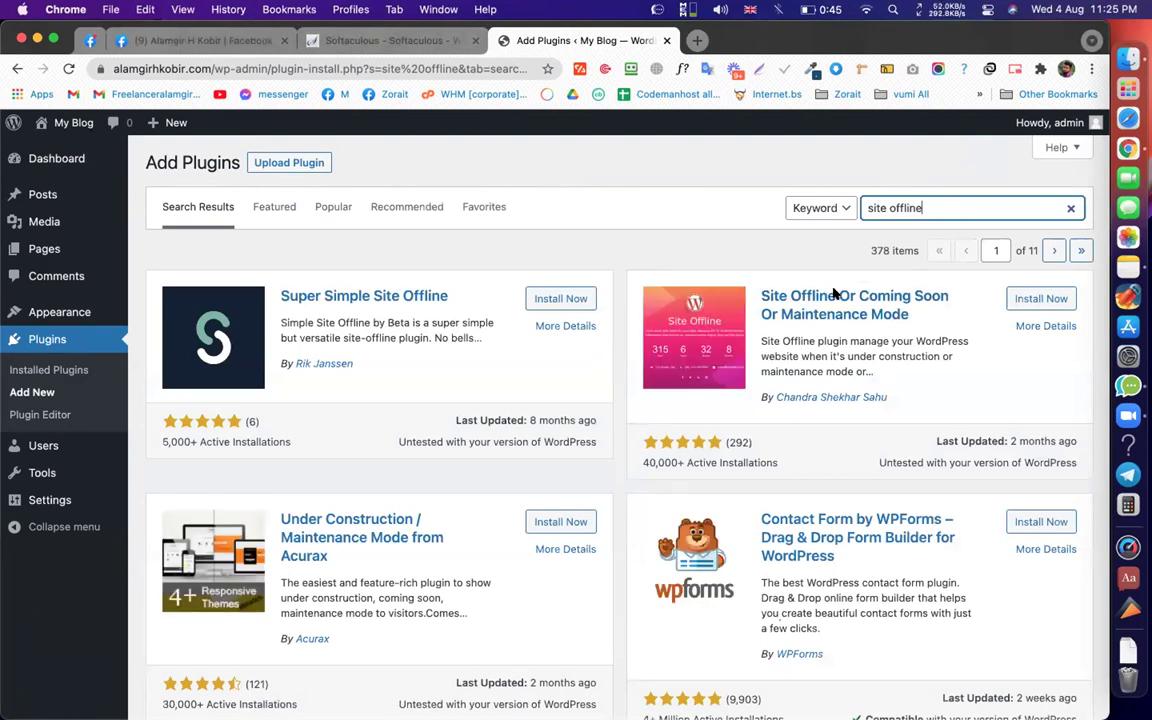
left_click(1040, 298)
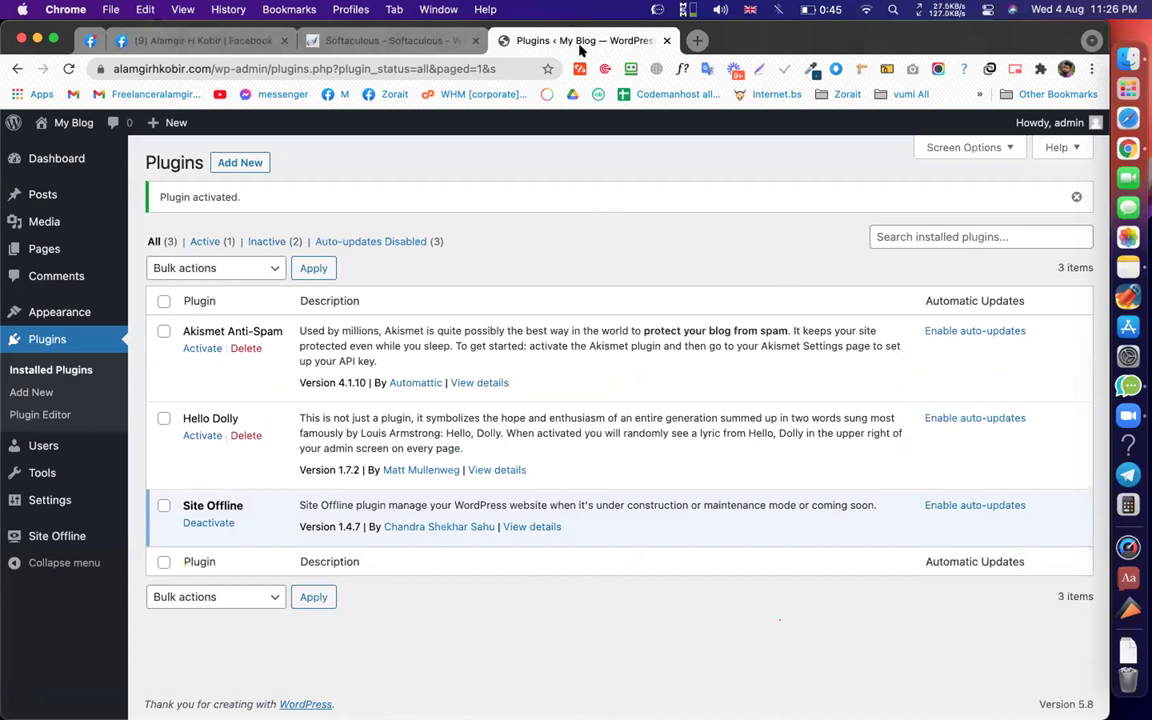
triple_click(207, 503)
left_click(33, 537)
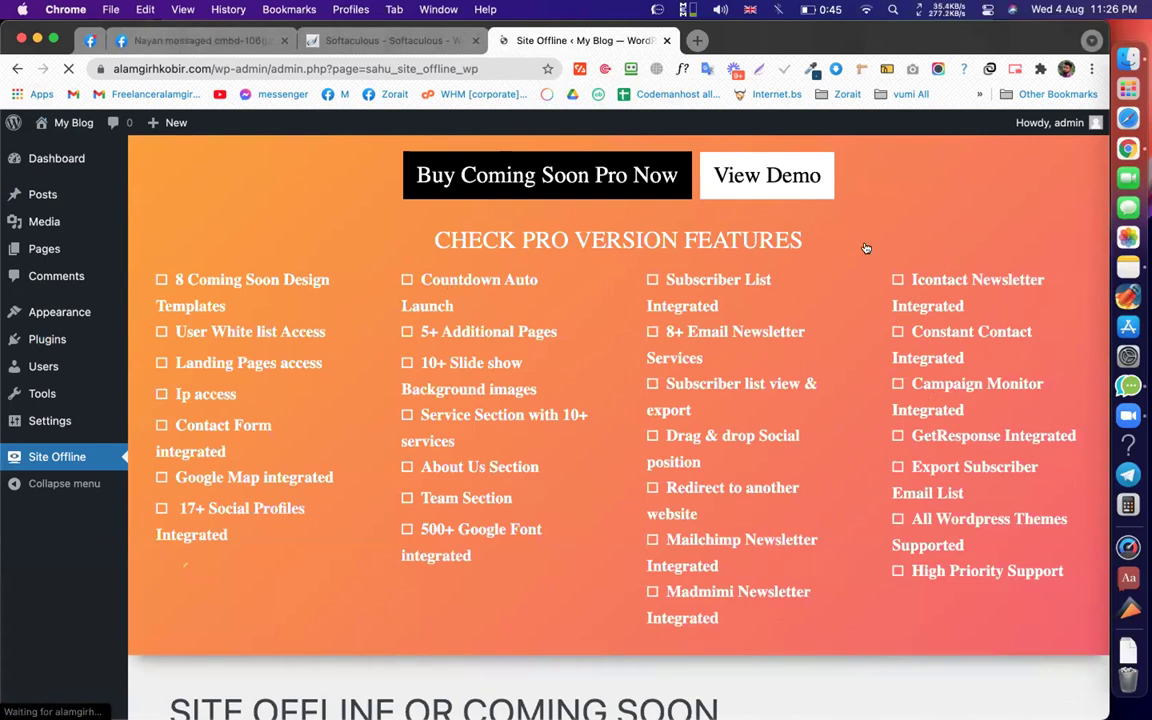
- Enable Site Offline Mode, save the settings, and select the site domain in the address bar
scroll(604, 278, "down", 4)
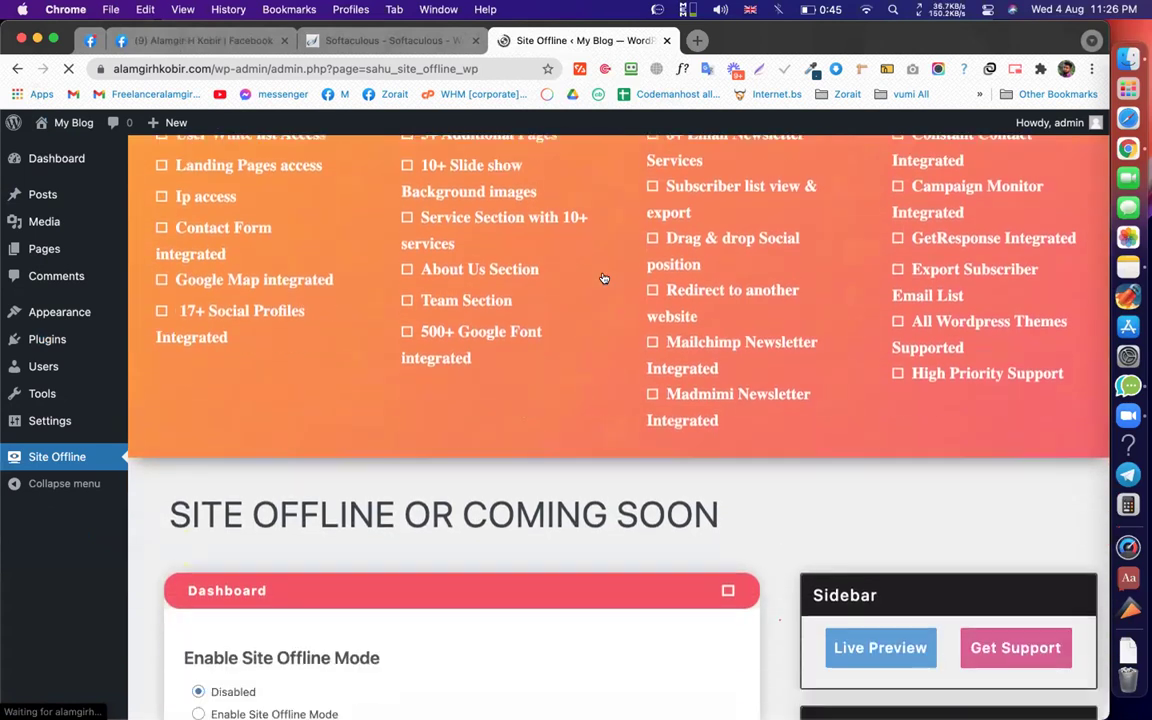
scroll(604, 278, "down", 6)
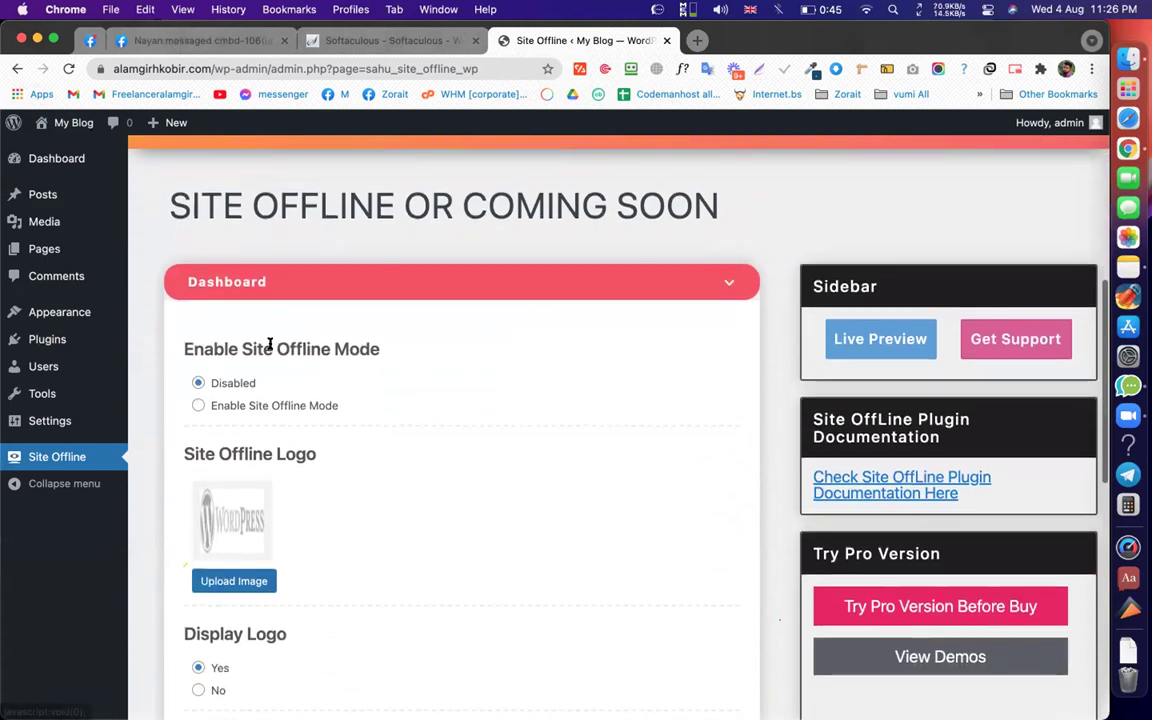
triple_click(270, 344)
left_click(340, 345)
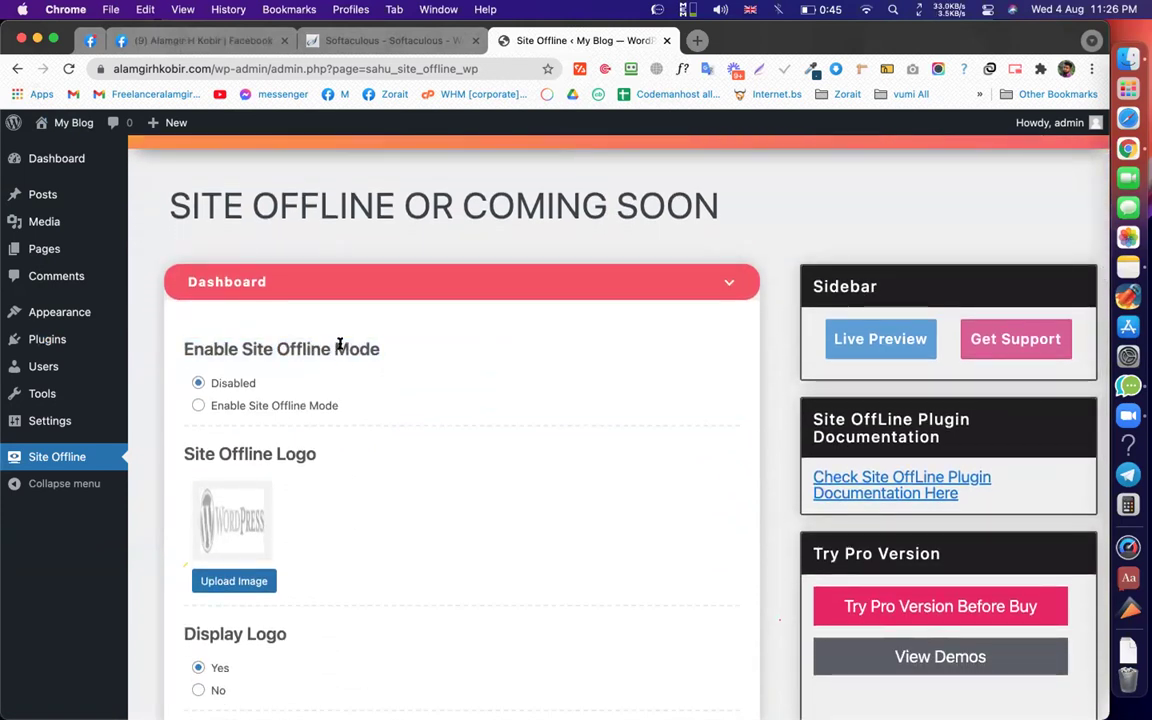
left_click(197, 406)
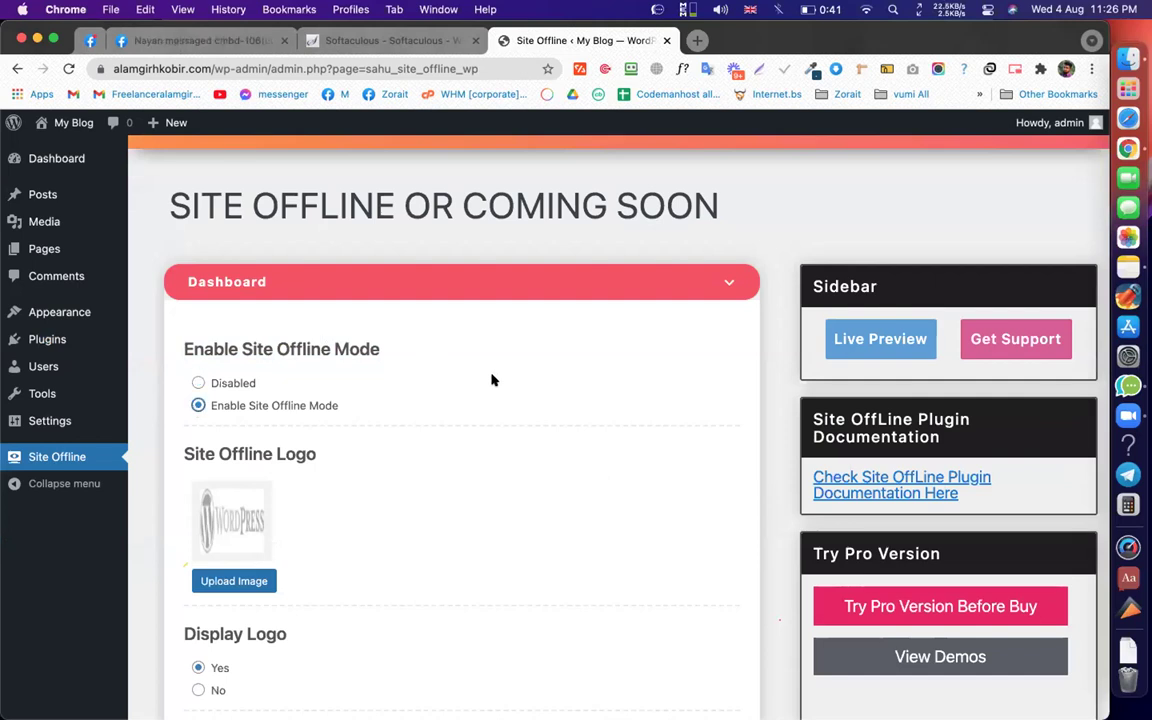
scroll(491, 380, "down", 10)
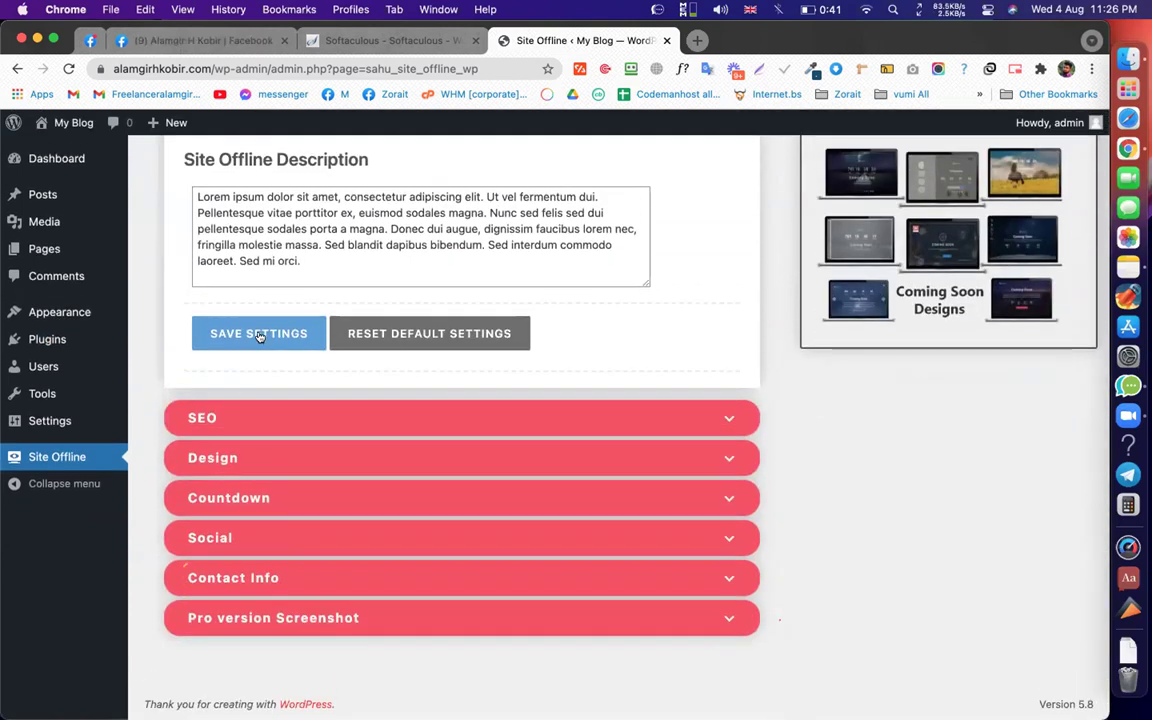
left_click(259, 335)
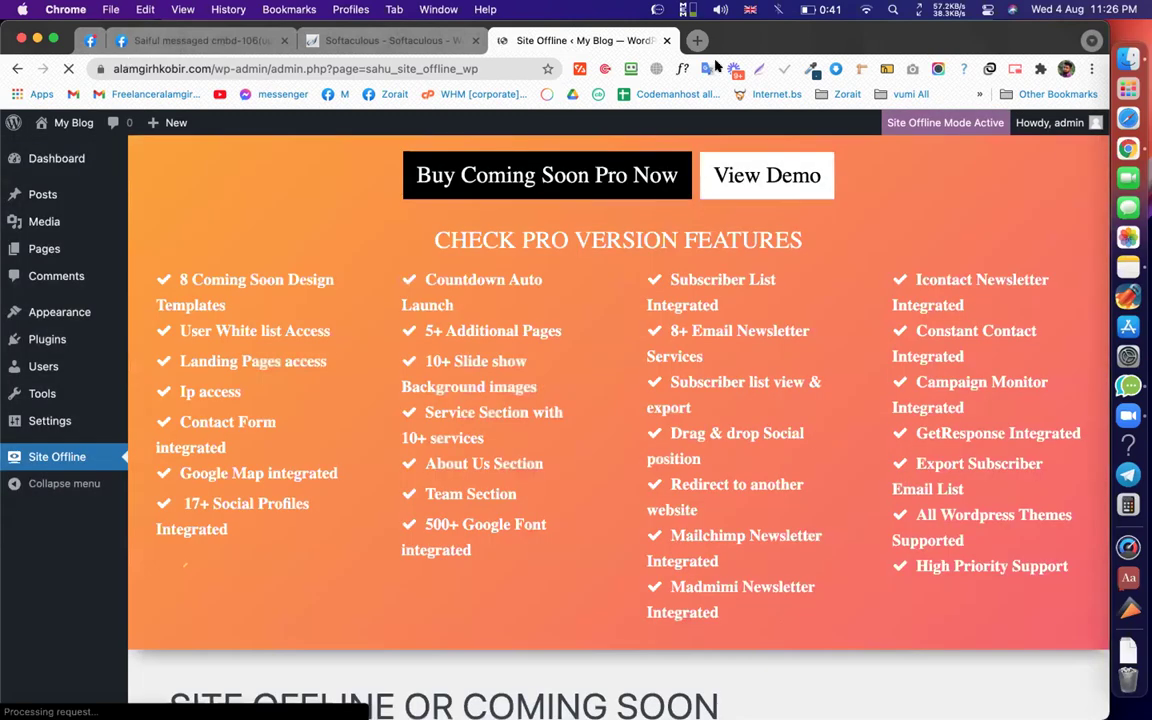
left_click_drag(114, 69, 249, 69)
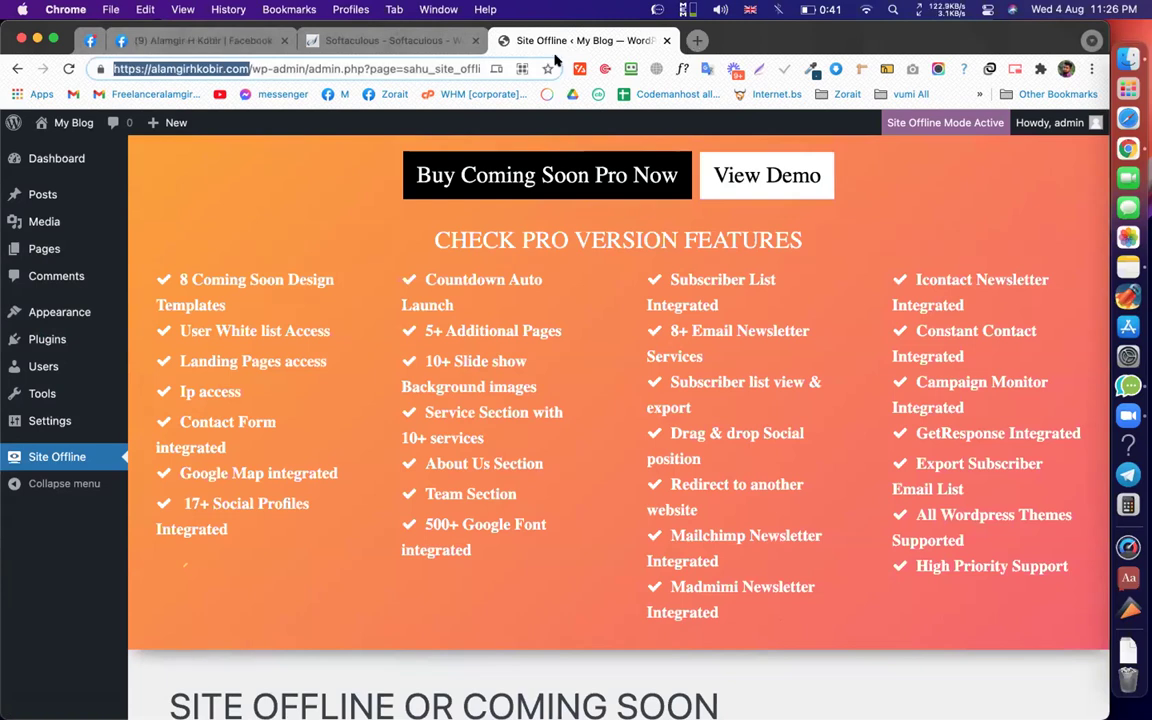
key("super+c")
key("super+t")
key("super+v")
key("Return")
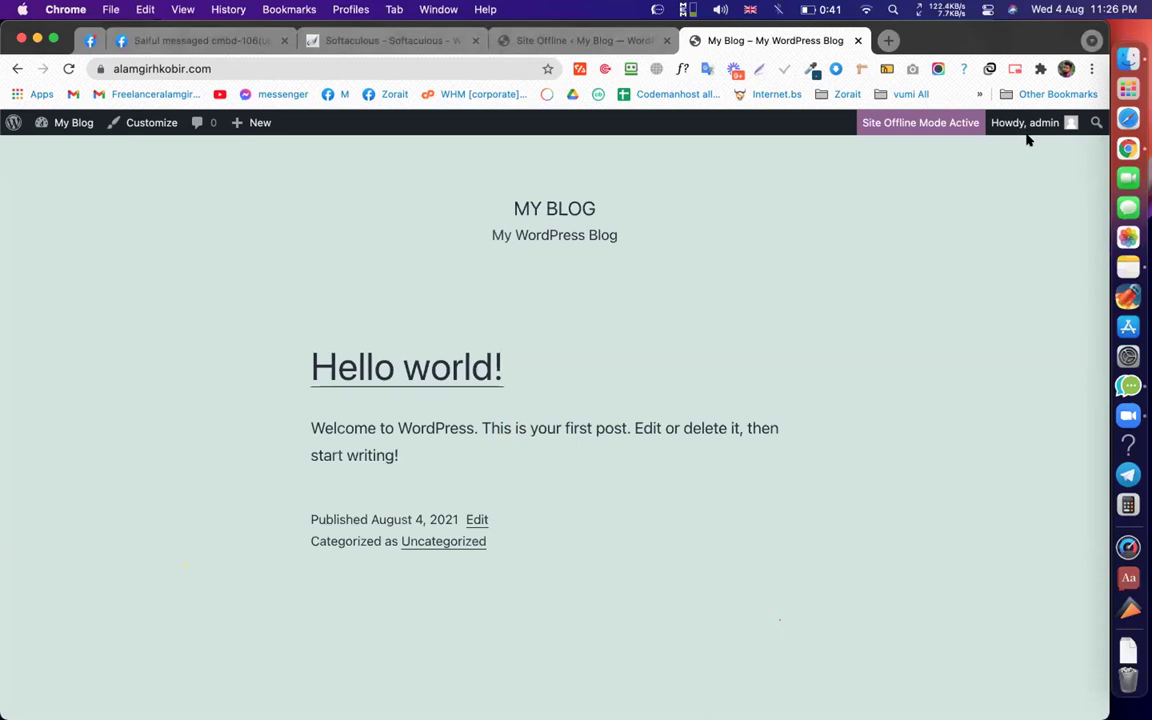
mouse_move(1030, 125)
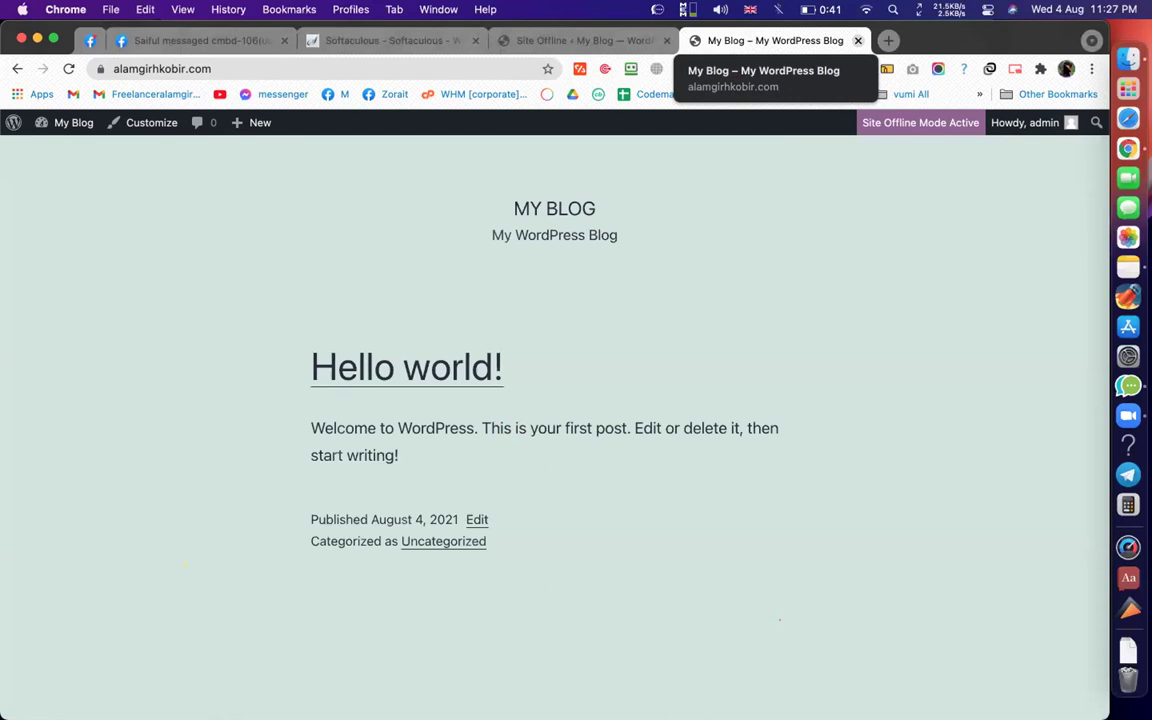
left_click(857, 40)
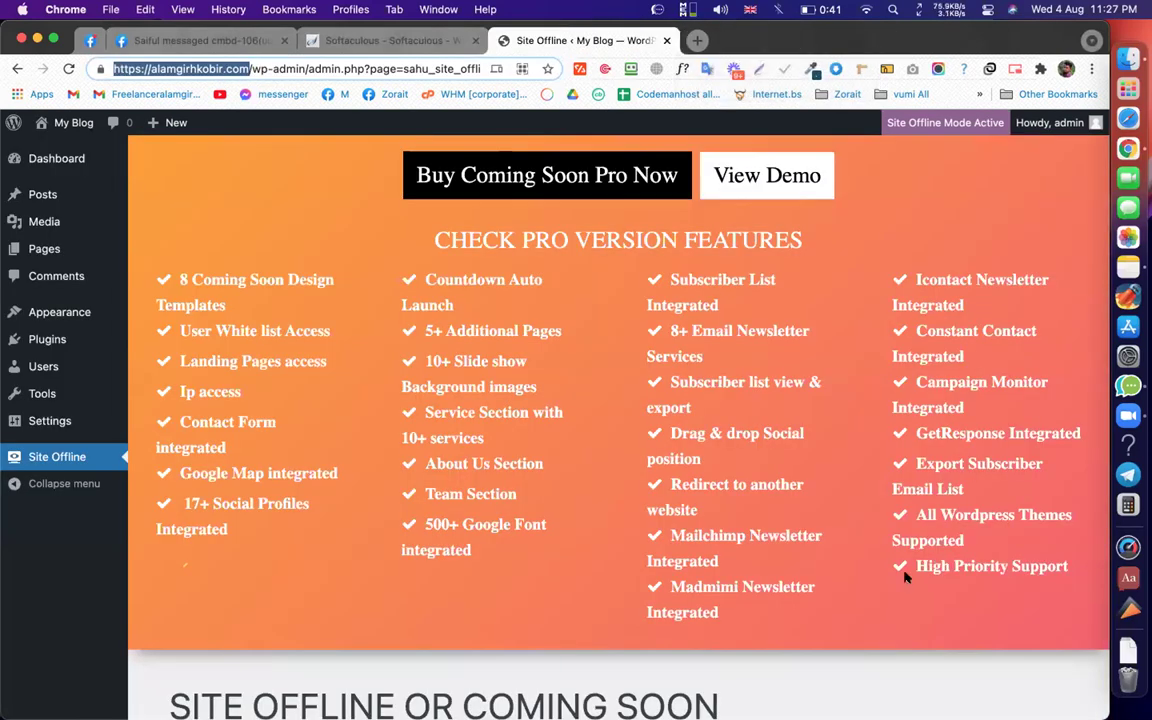
key("super+shift+m")
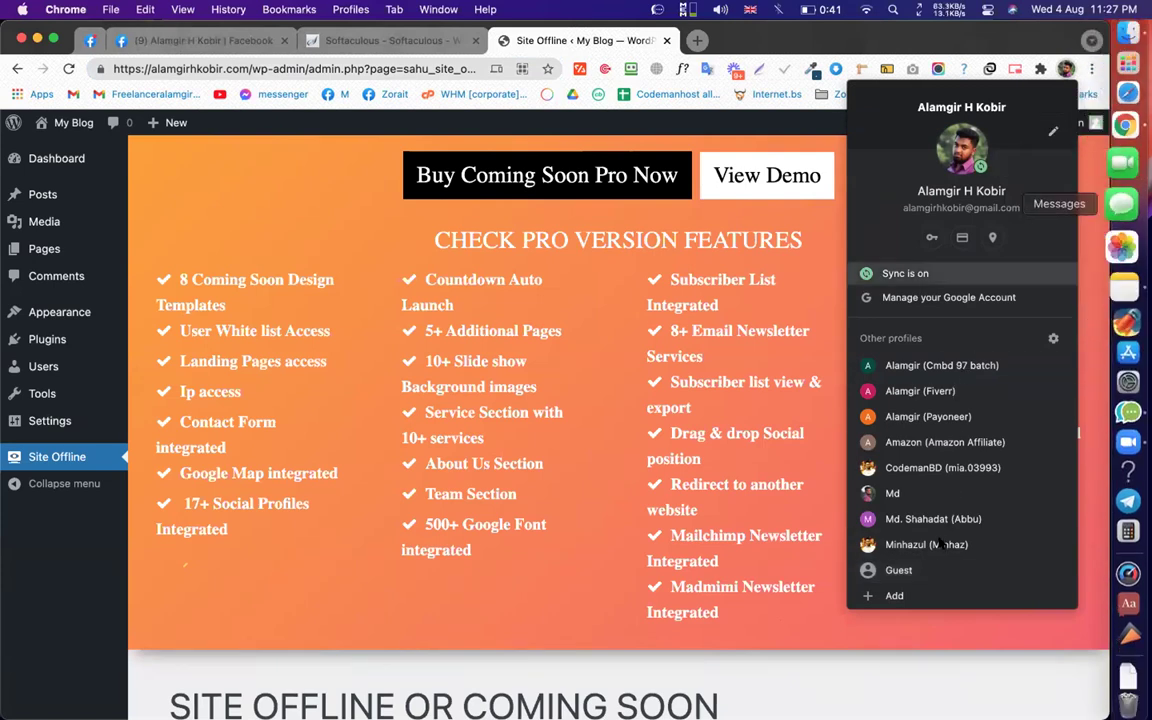
left_click(898, 572)
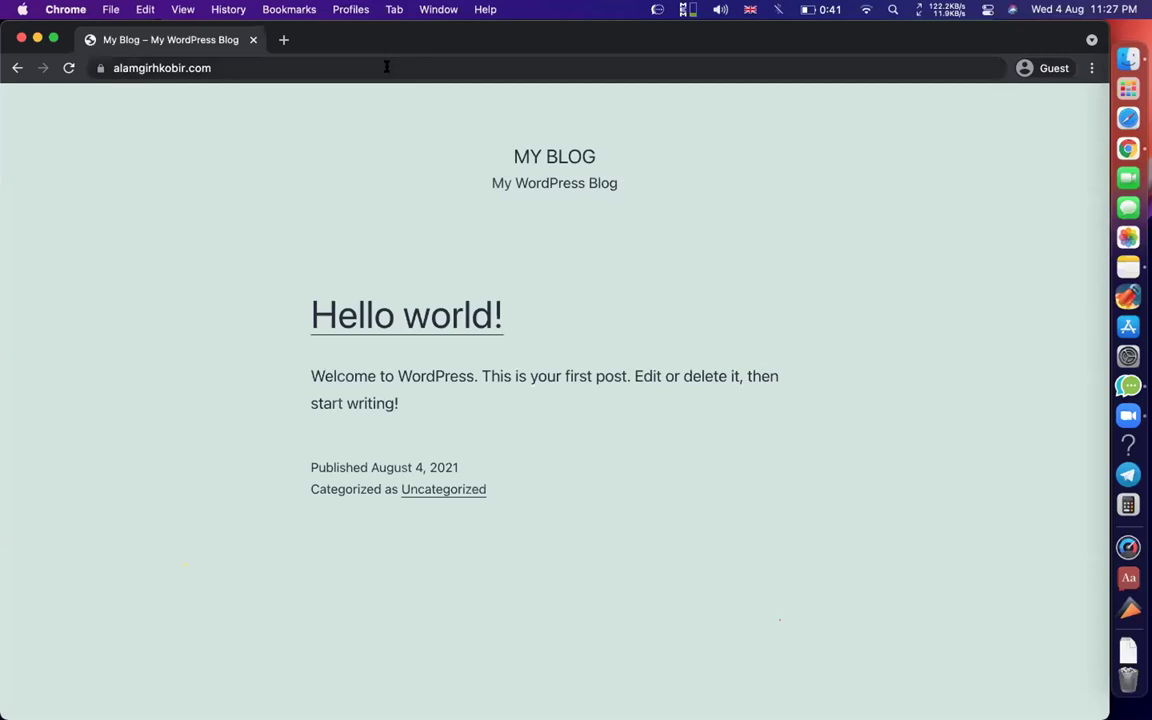
left_click(351, 55)
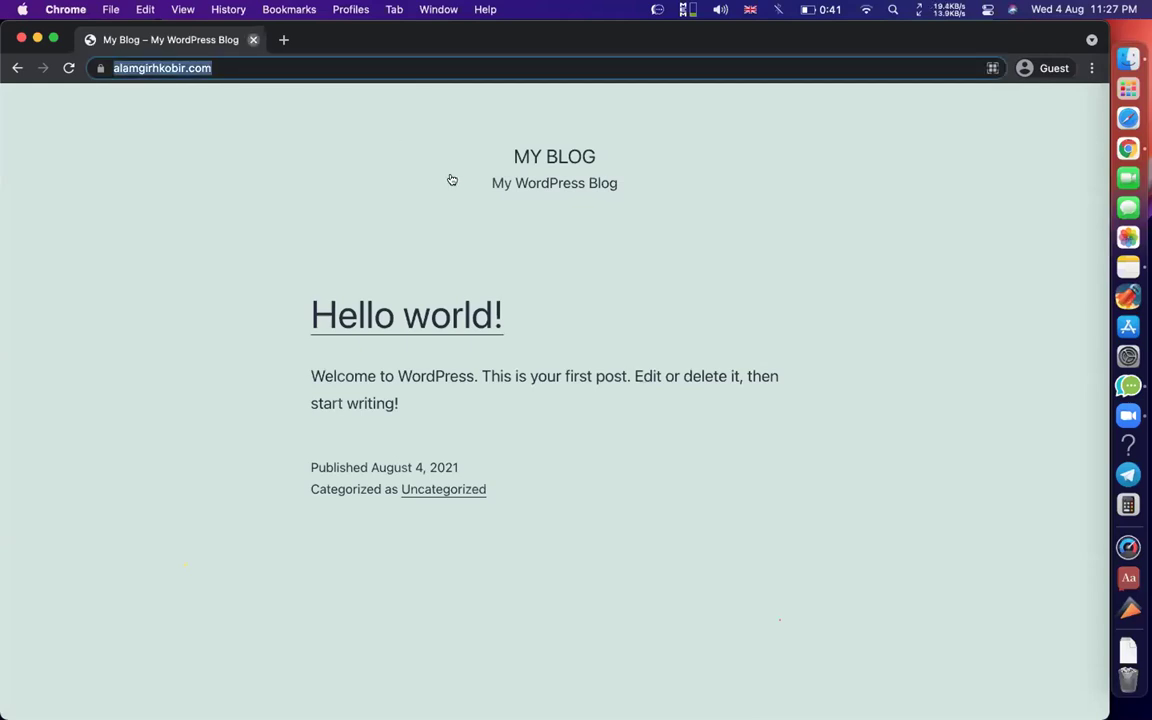
key("super+grave")
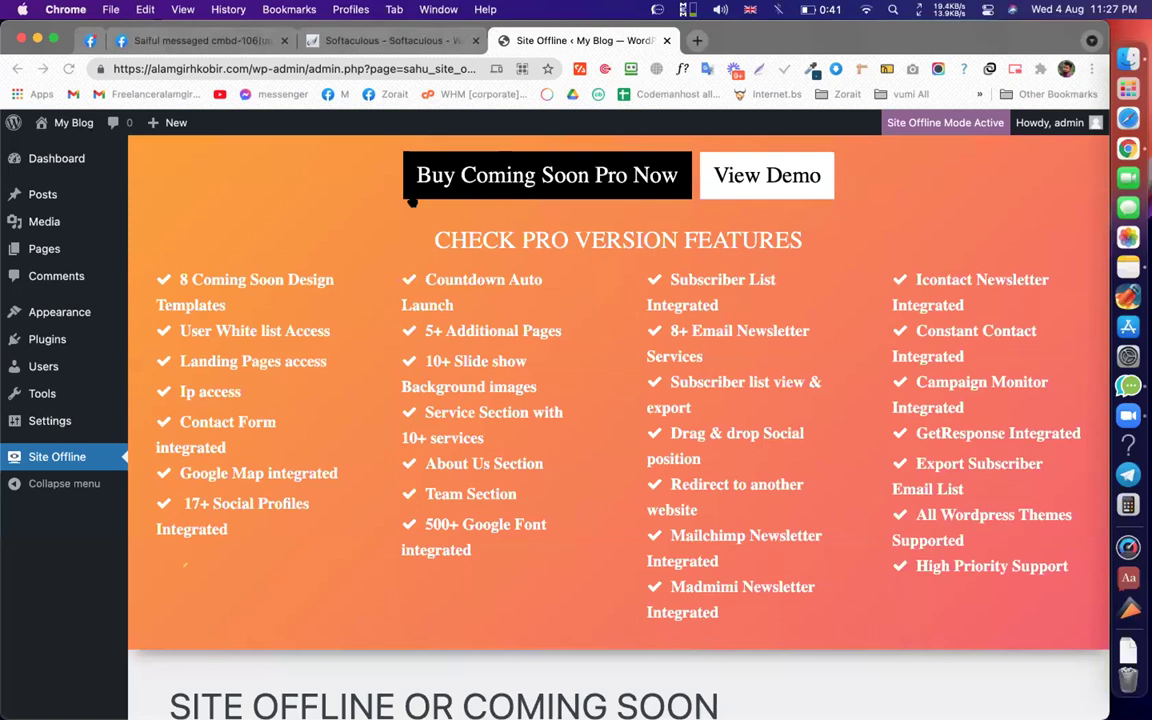
key("super+l")
key("super+c")
key("super+shift+n")
key("super+v")
key("Return")
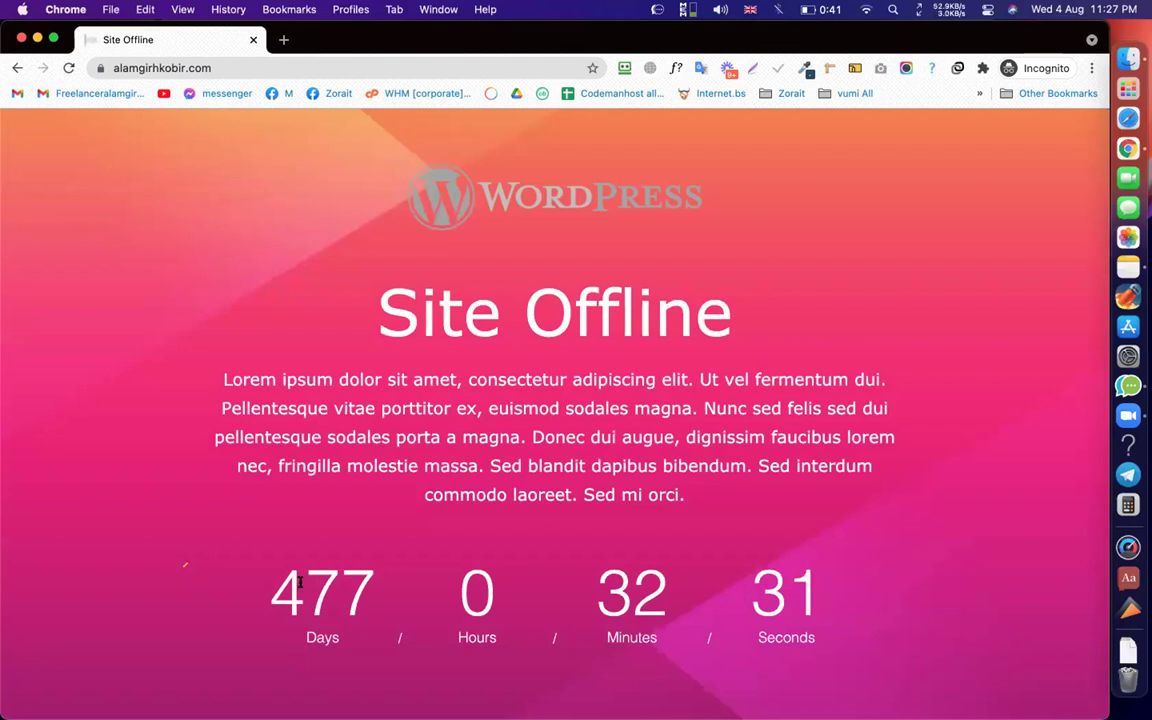
- Scroll through the page and close the current tab to return to the admin window
scroll(692, 434, "down", 1)
scroll(692, 434, "down", 3)
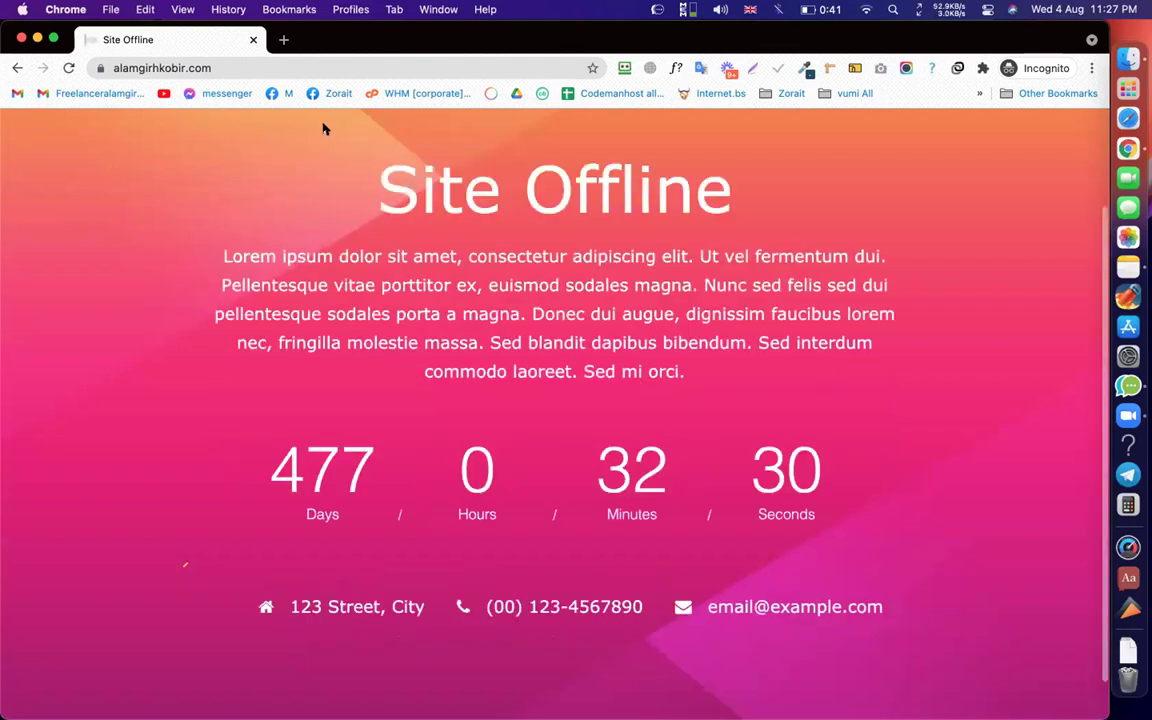
scroll(576, 400, "up", 3)
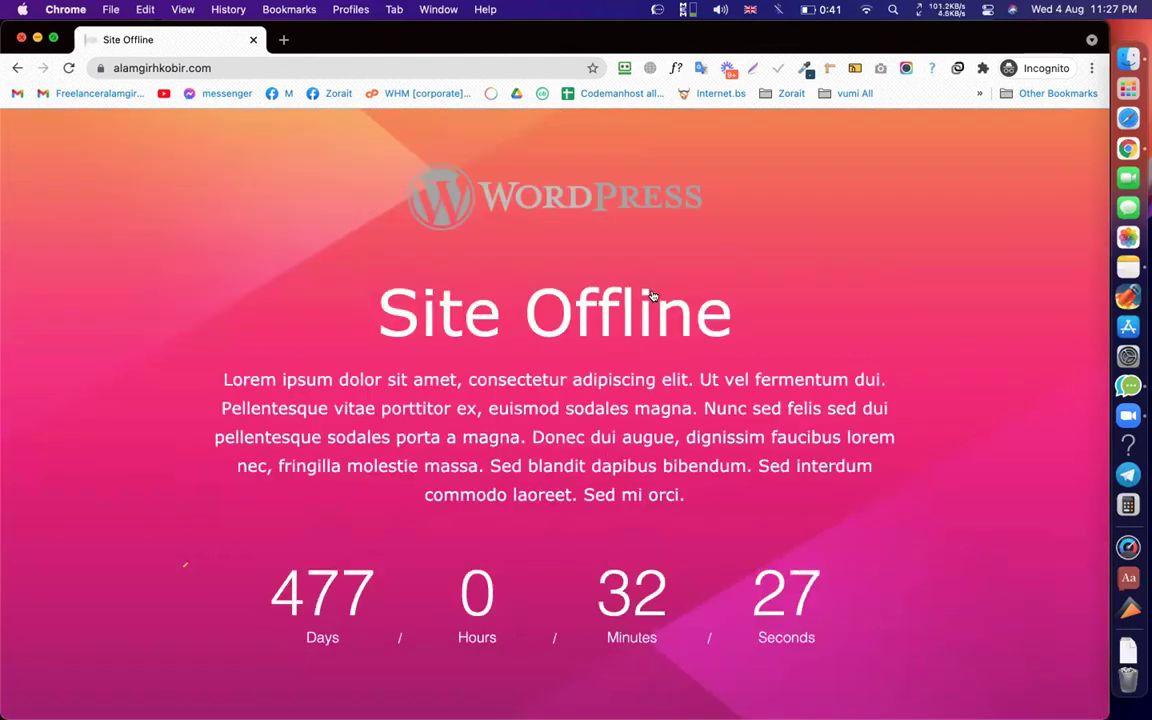
key("super+w")
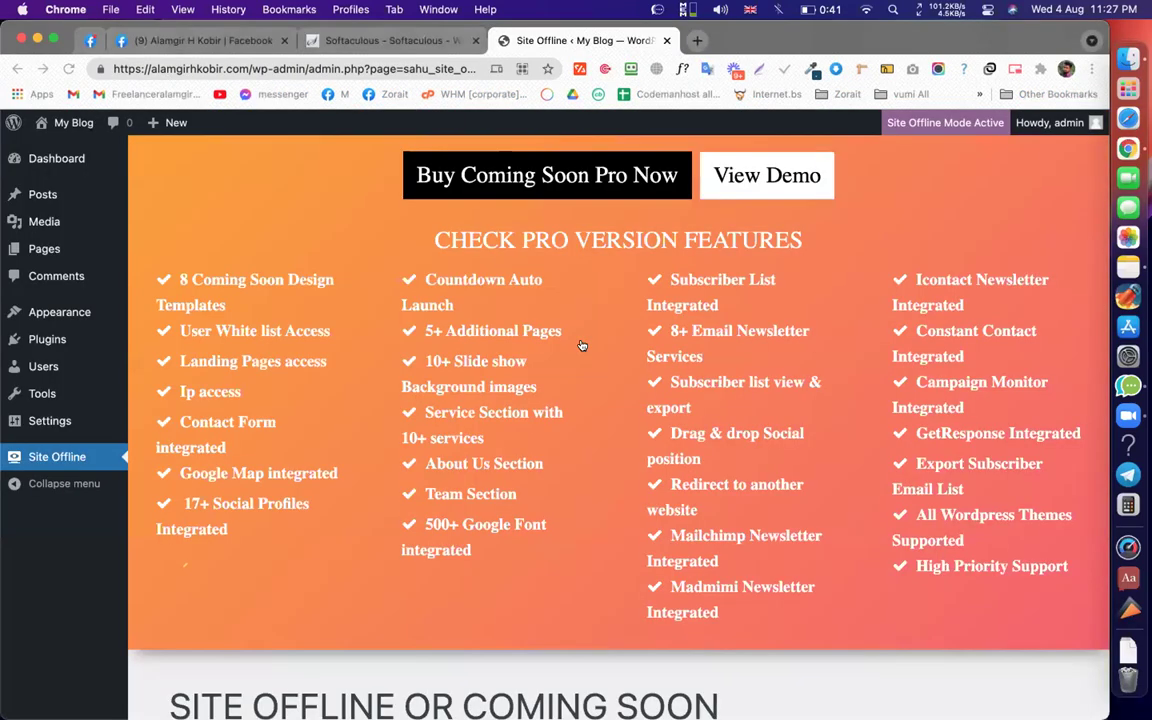
scroll(581, 345, "down", 2)
scroll(581, 345, "up", 2)
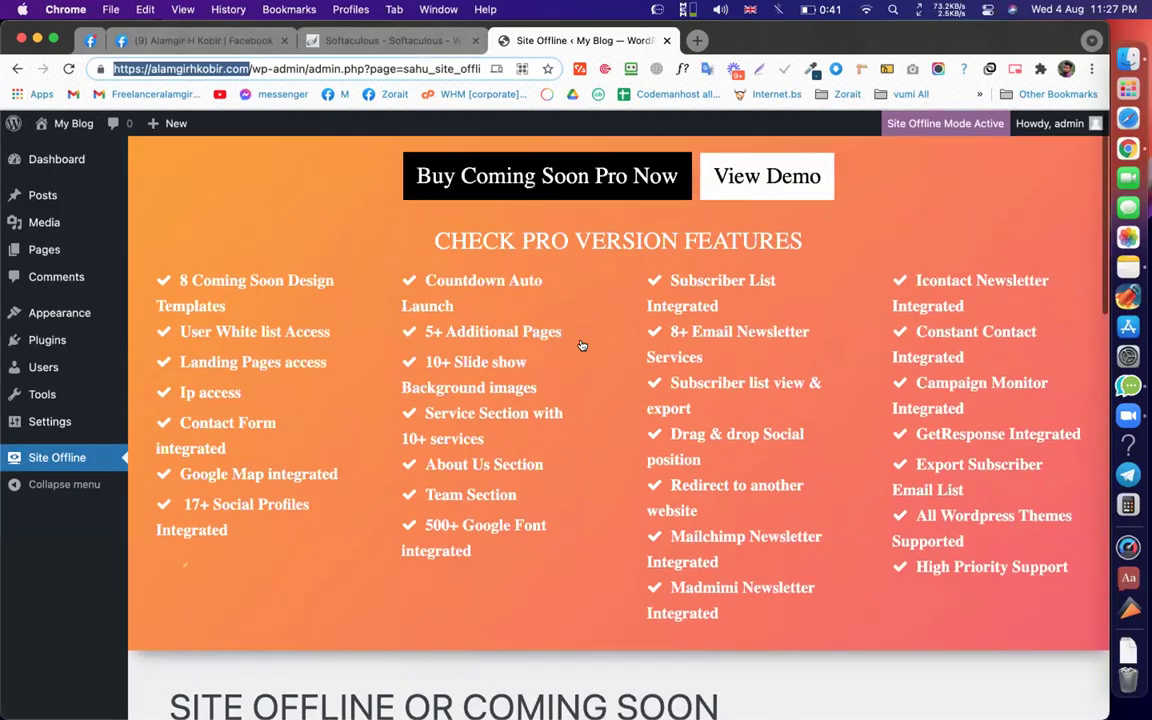
- Load the site in a new Incognito window and check the Site Offline headline and description
key("super+shift+n")
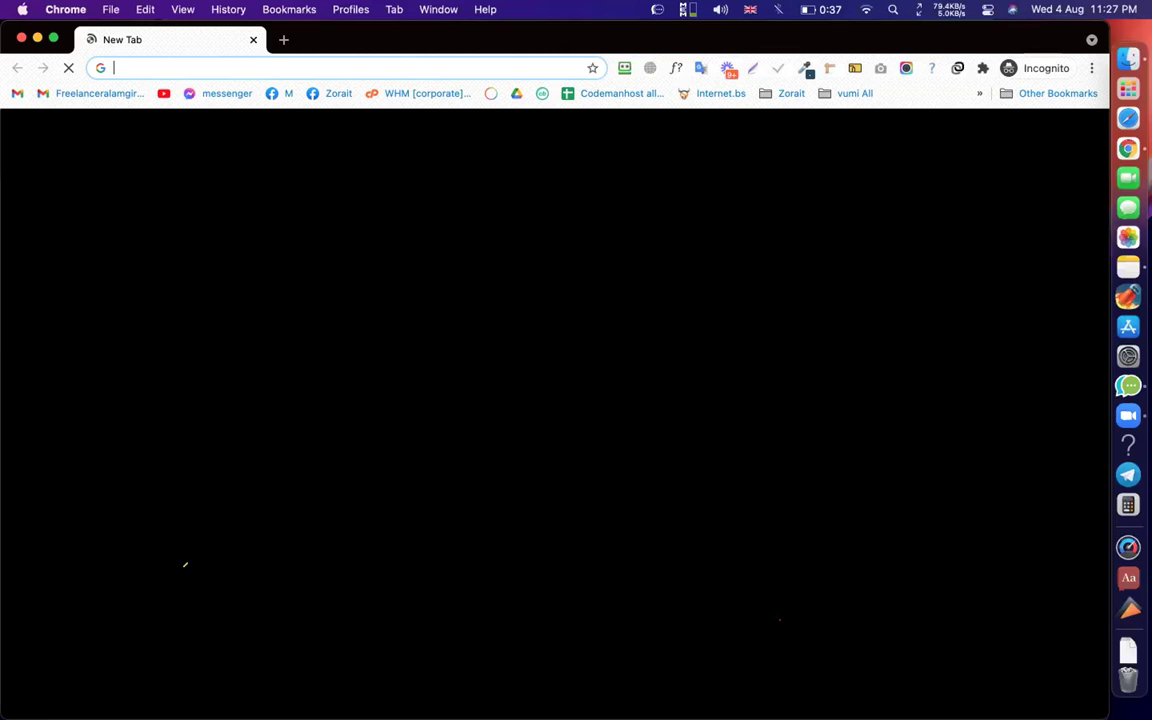
key("super+v")
key("Return")
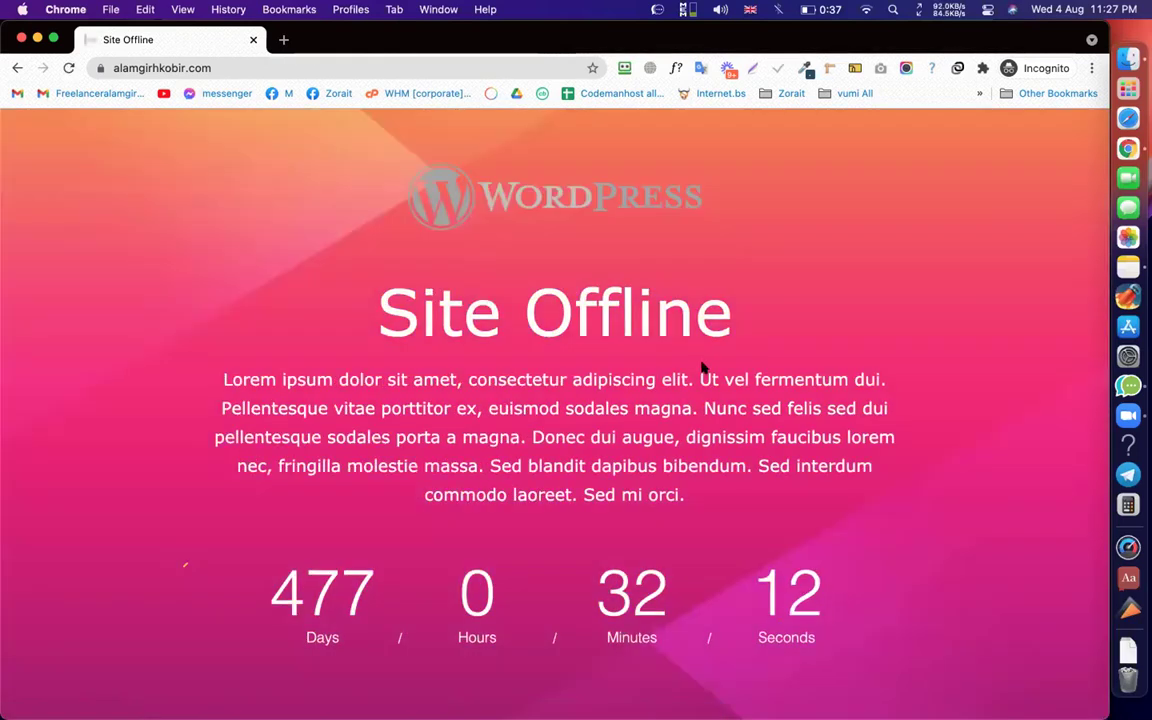
left_click_drag(703, 368, 378, 290)
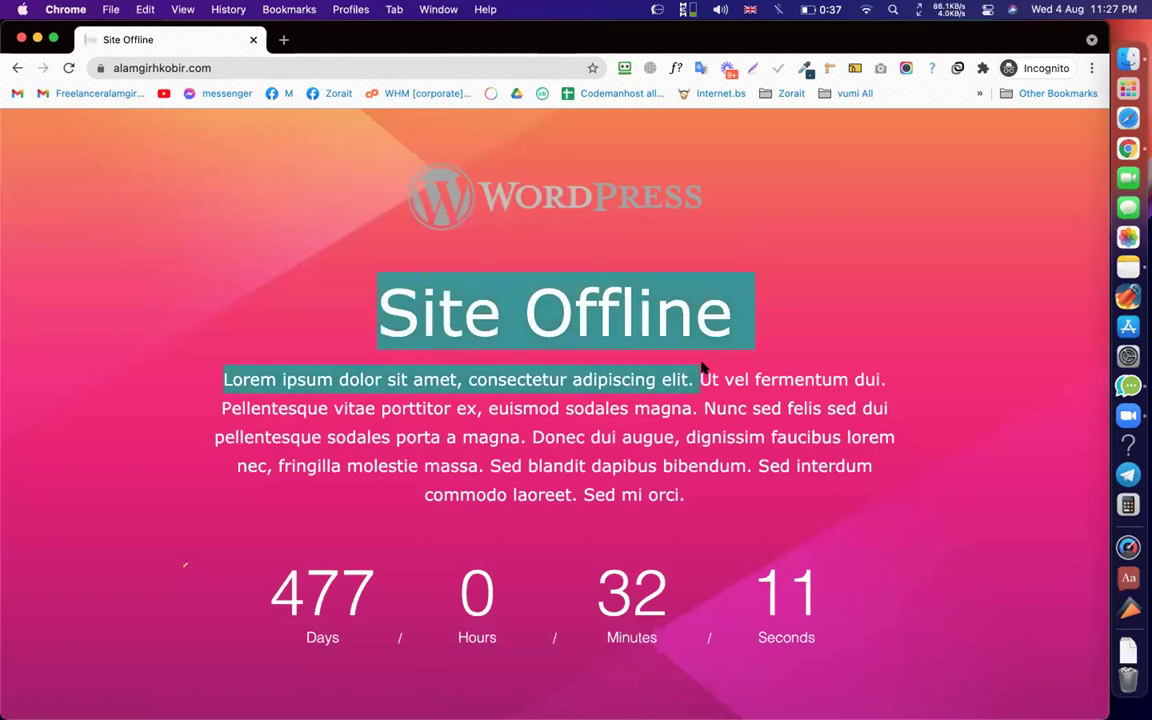
left_click(212, 384)
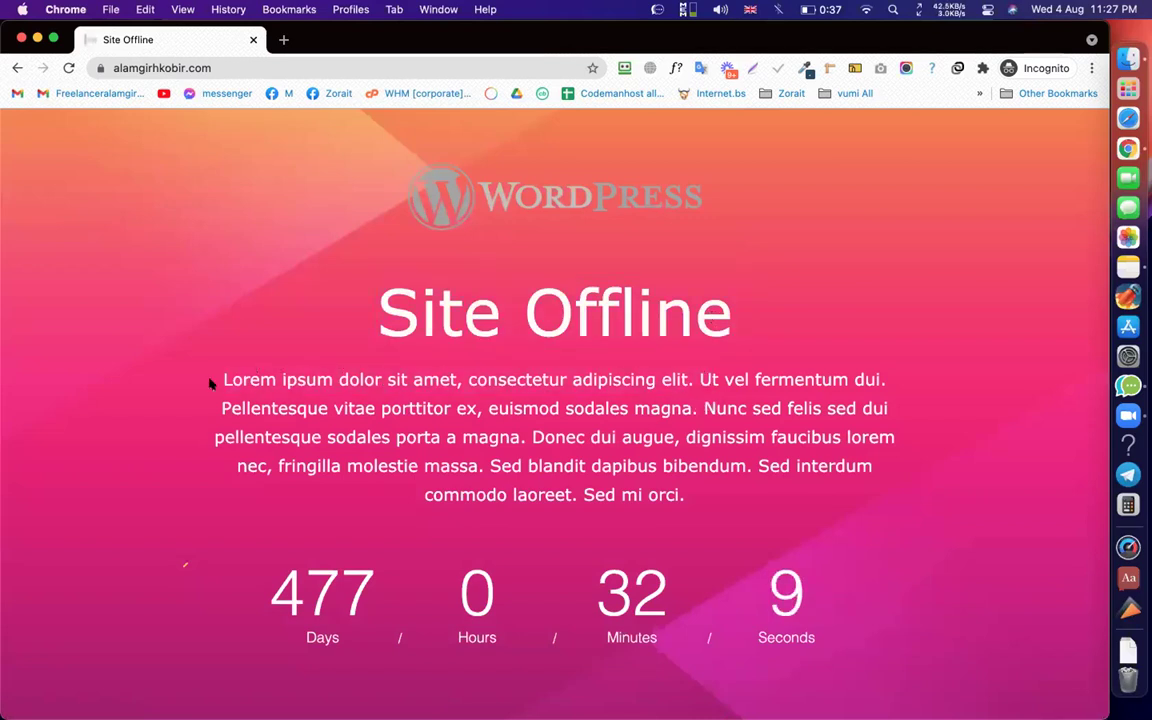
left_click_drag(212, 384, 671, 470)
scroll(301, 419, "down", 4)
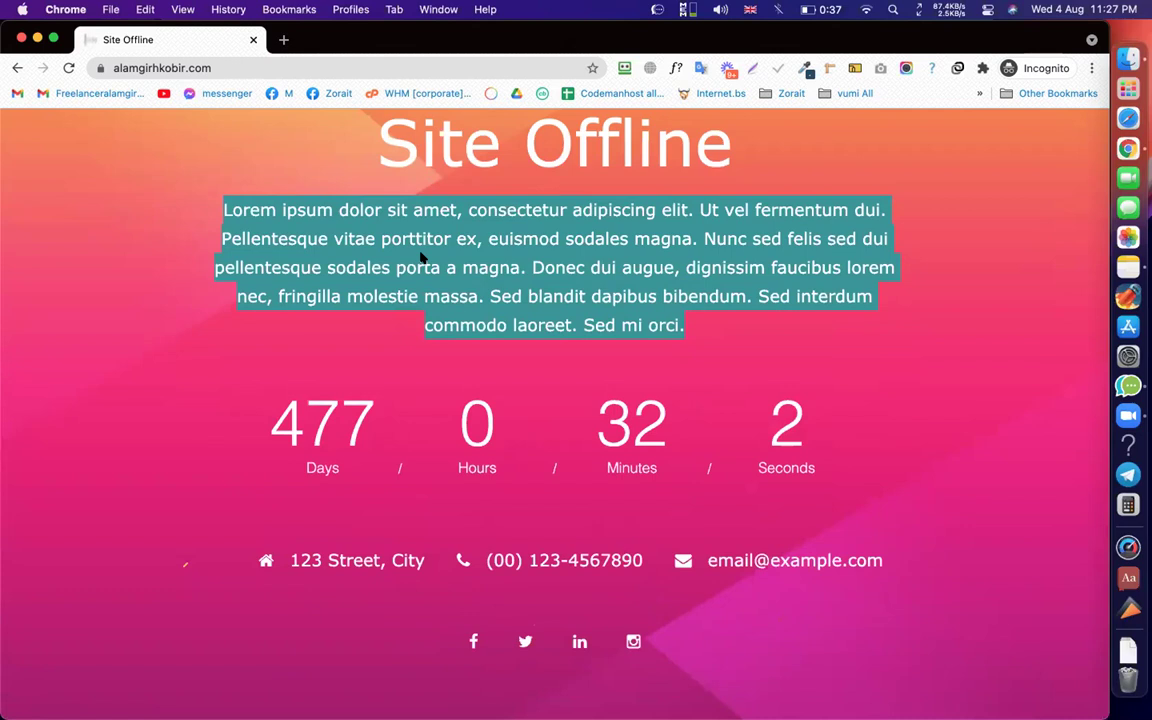
- Bring the WordPress admin window back to the front via Mission Control
key("ctrl+alt+BackSpace")
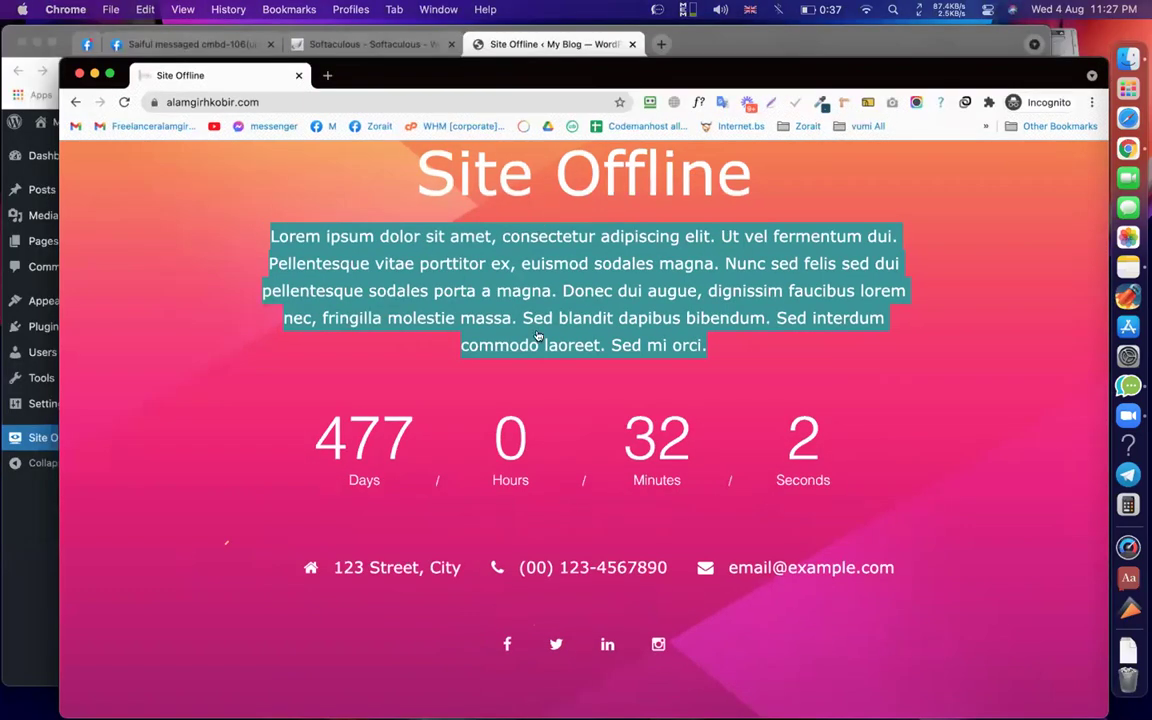
key("ctrl+Up")
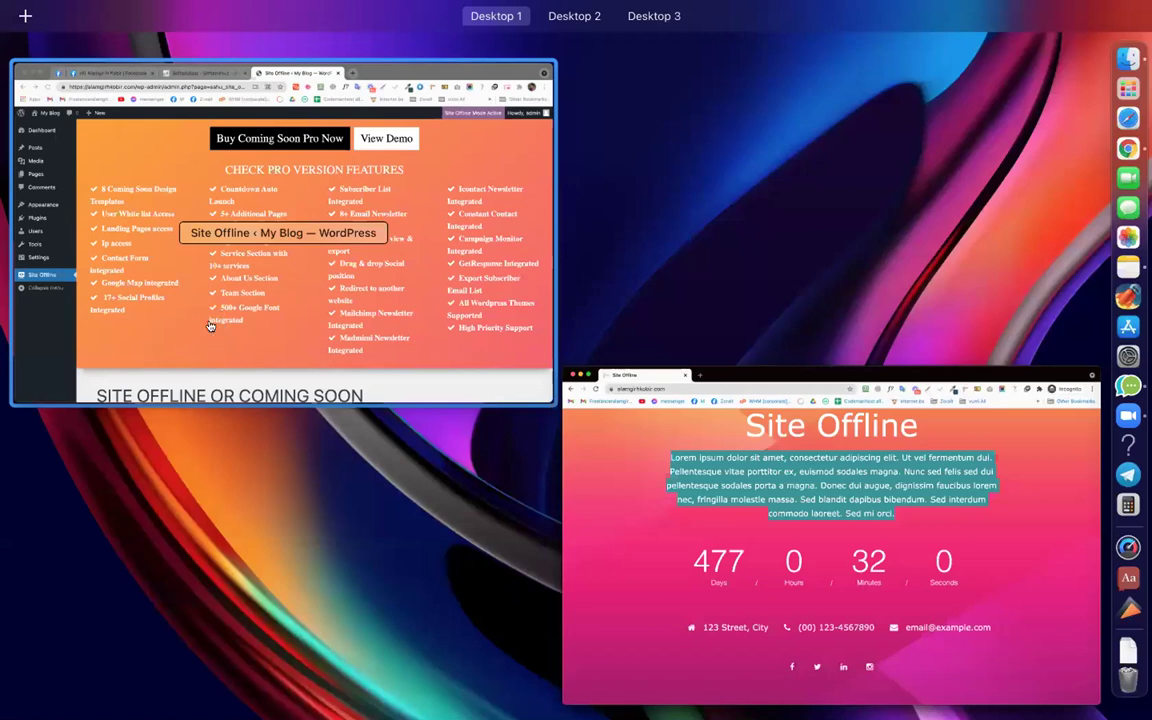
left_click(210, 326)
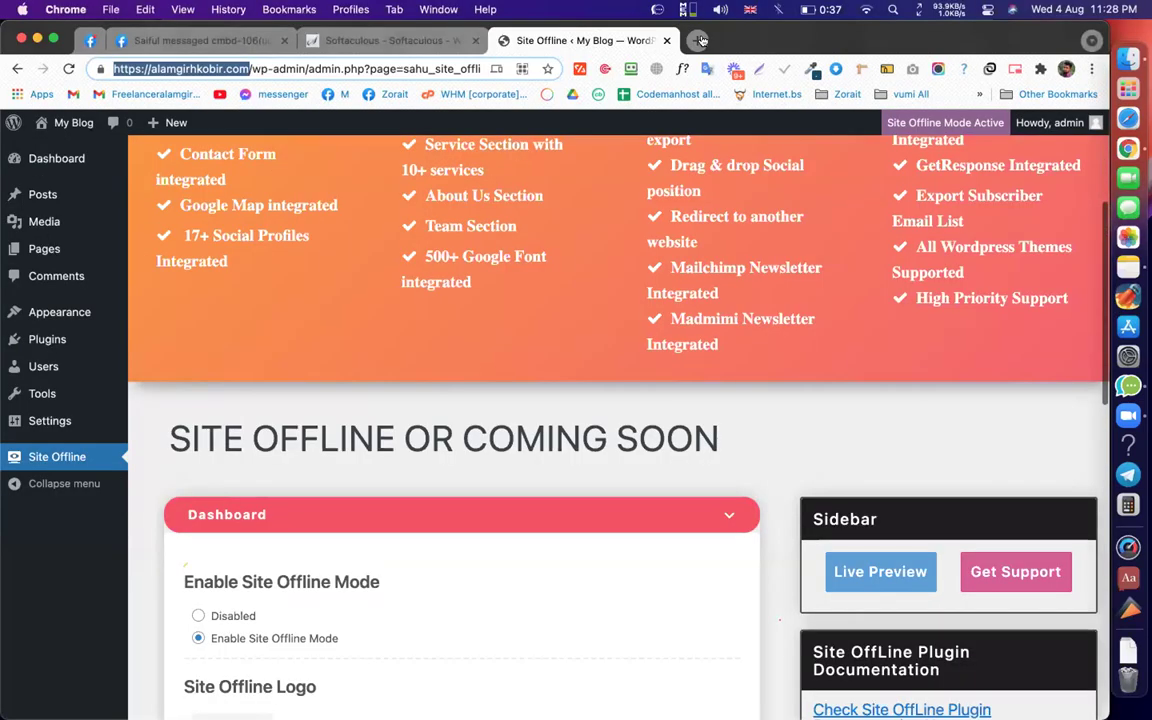
scroll(620, 420, "down", 4)
- Search Google Images for 'logo', preview the red COMPANY NAME logo, then close the search tab
left_click(698, 40)
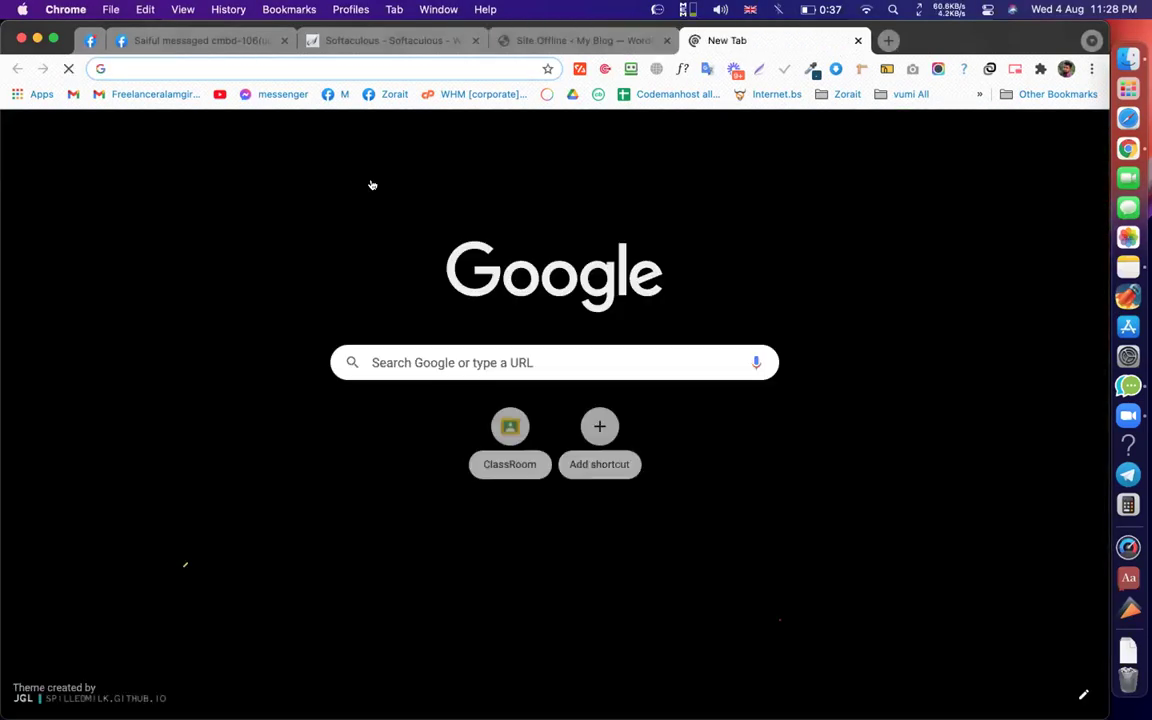
type("l")
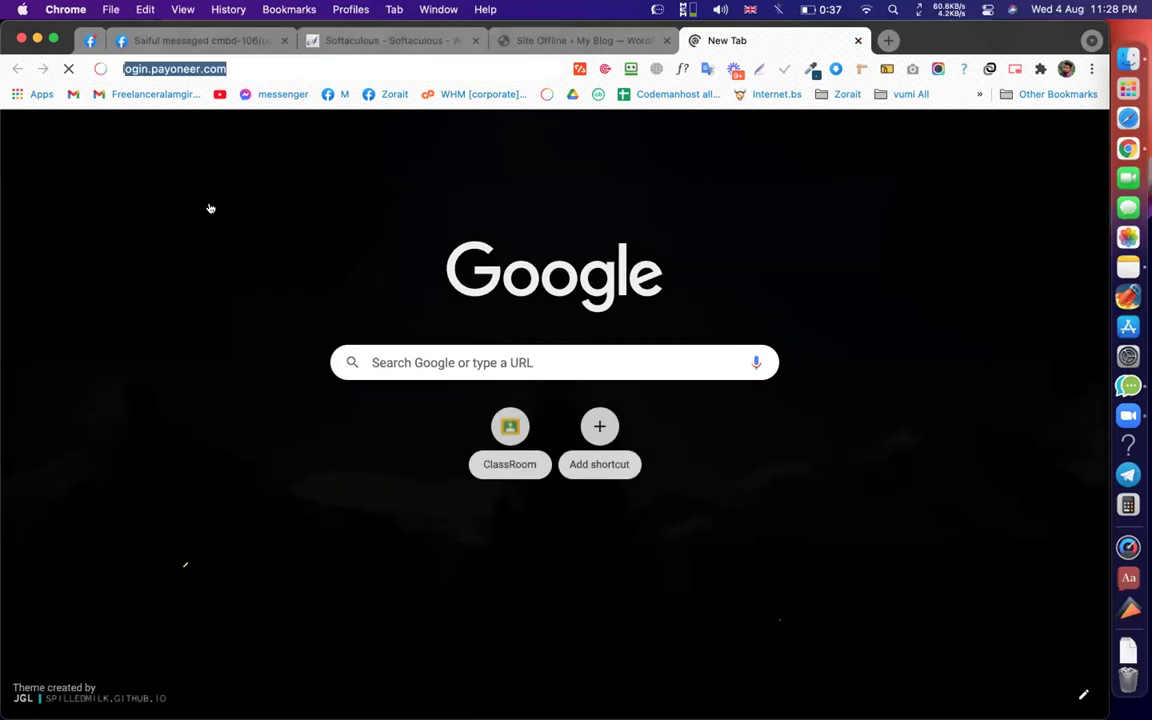
type("ogo")
key("Return")
left_click(212, 198)
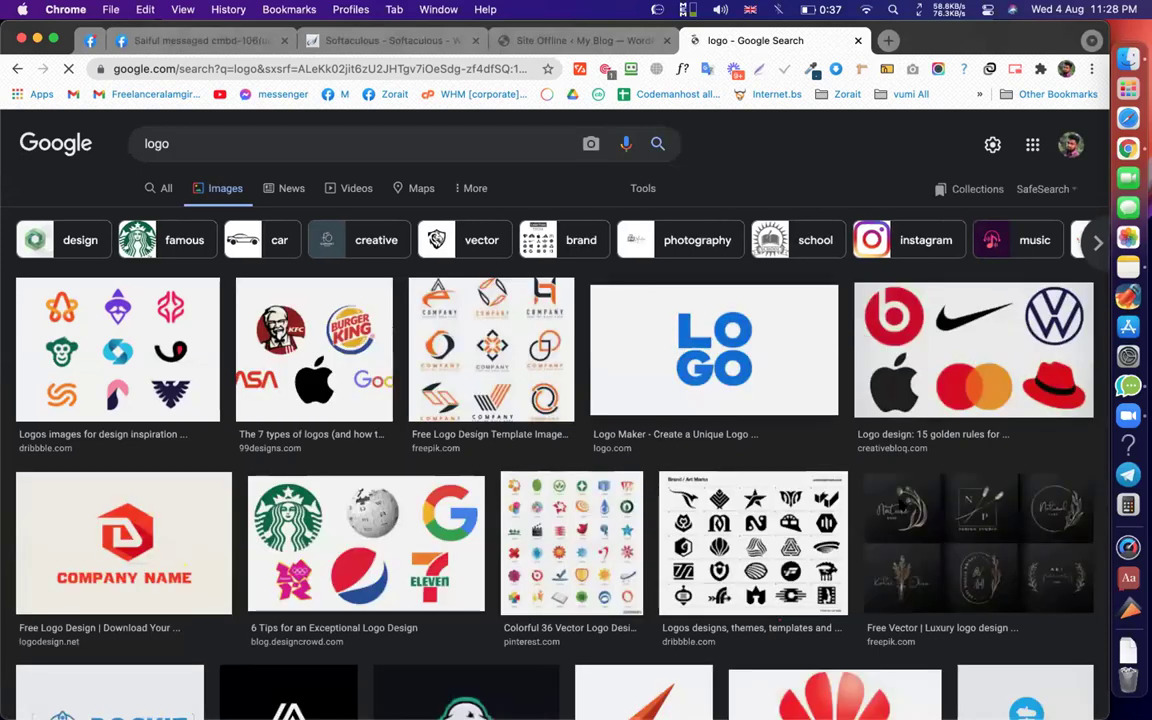
left_click(123, 543)
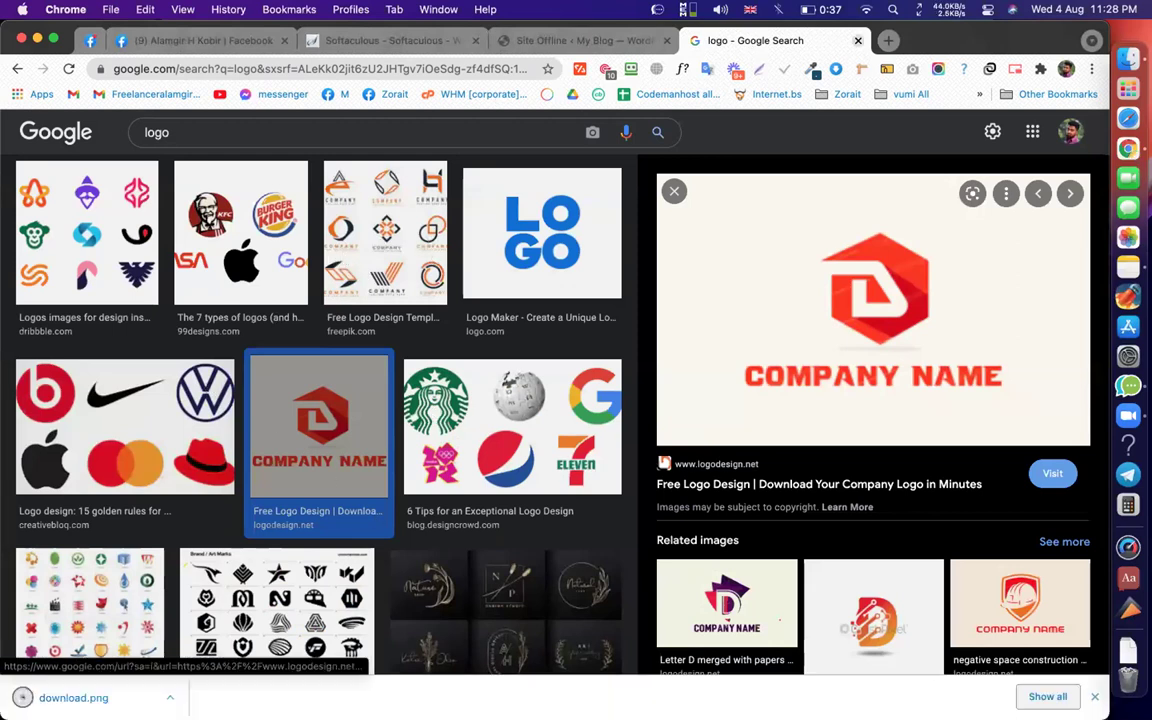
key("super+w")
left_click(1131, 62)
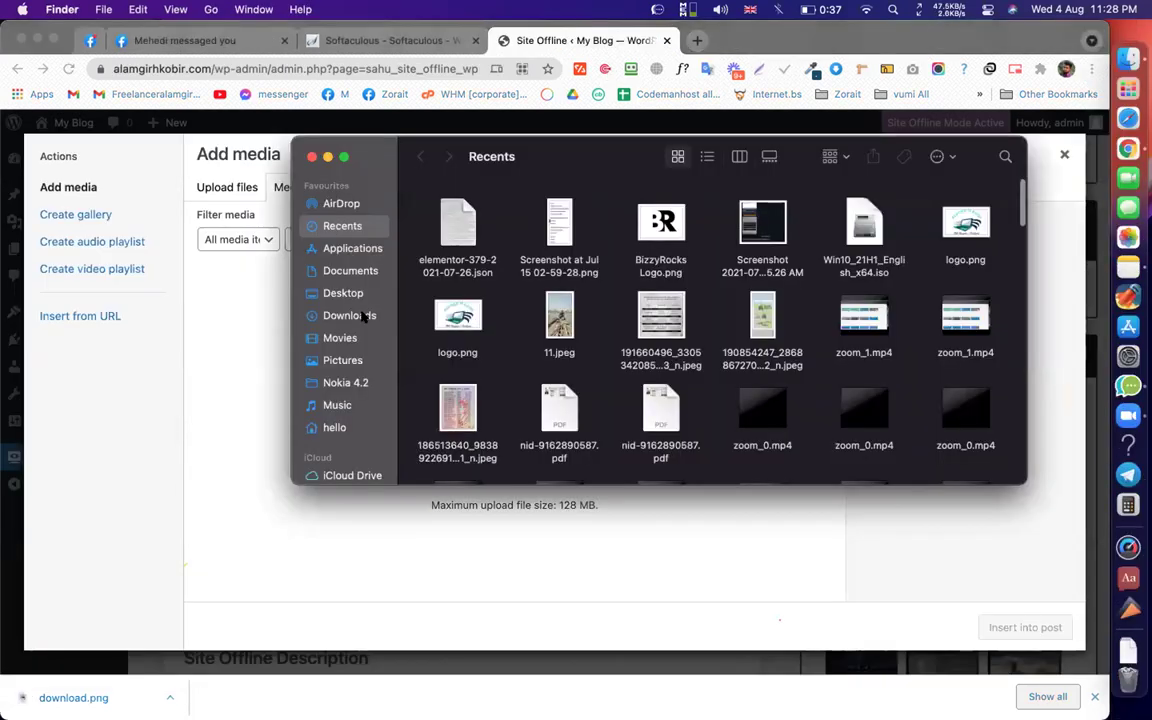
- Upload download.png from the Desktop into the WordPress media library
left_click(349, 315)
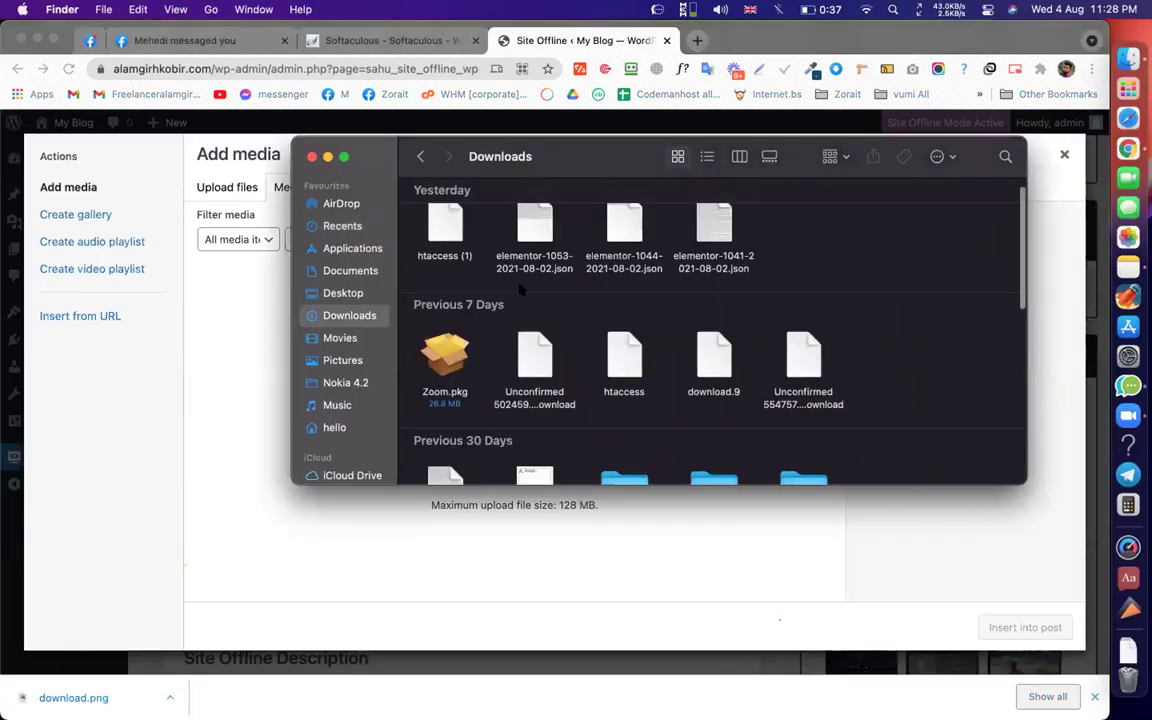
scroll(519, 289, "down", 10)
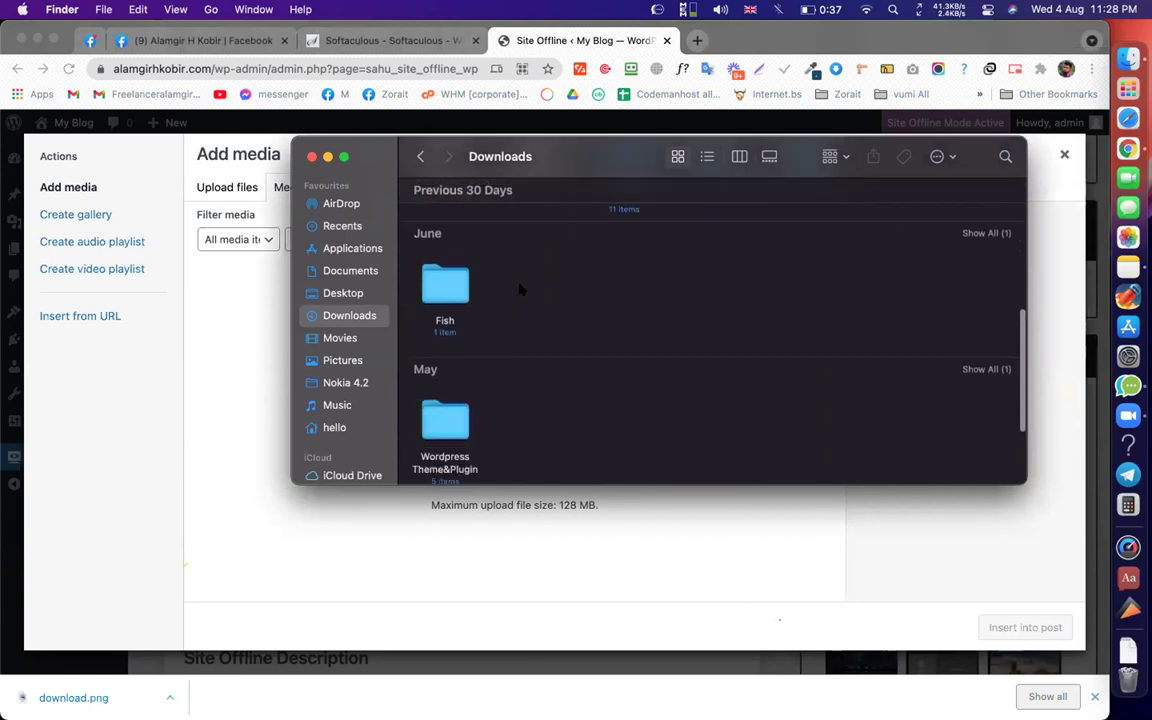
scroll(519, 289, "down", 2)
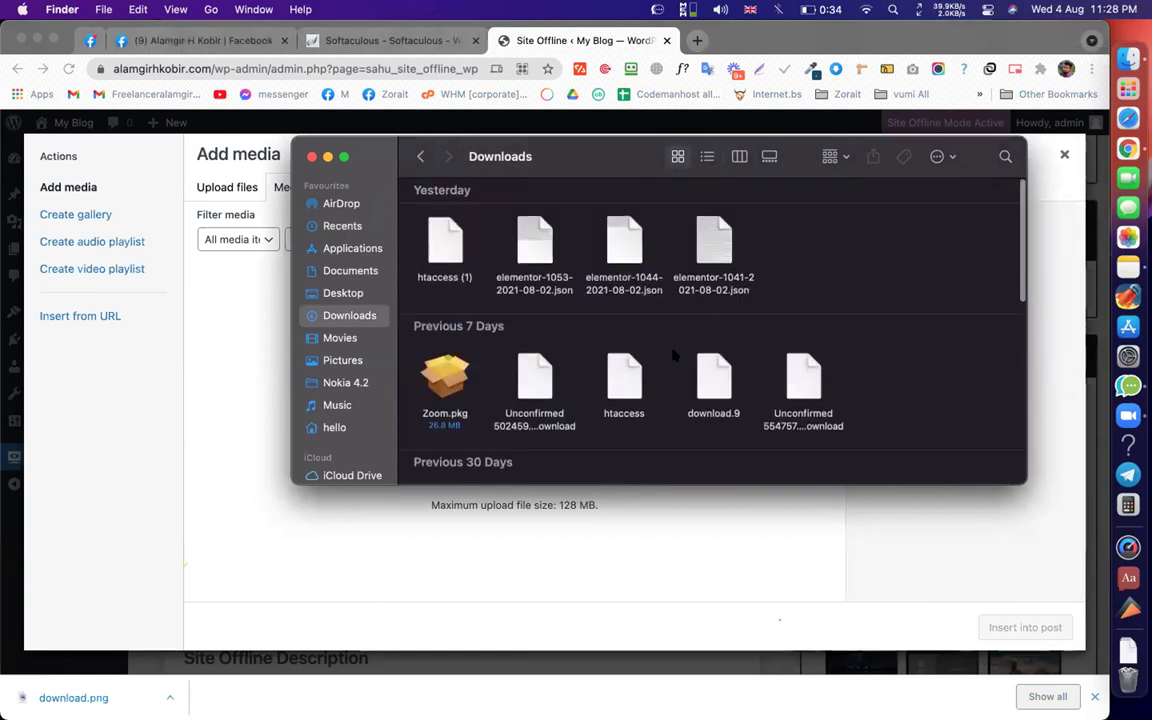
scroll(674, 355, "down", 6)
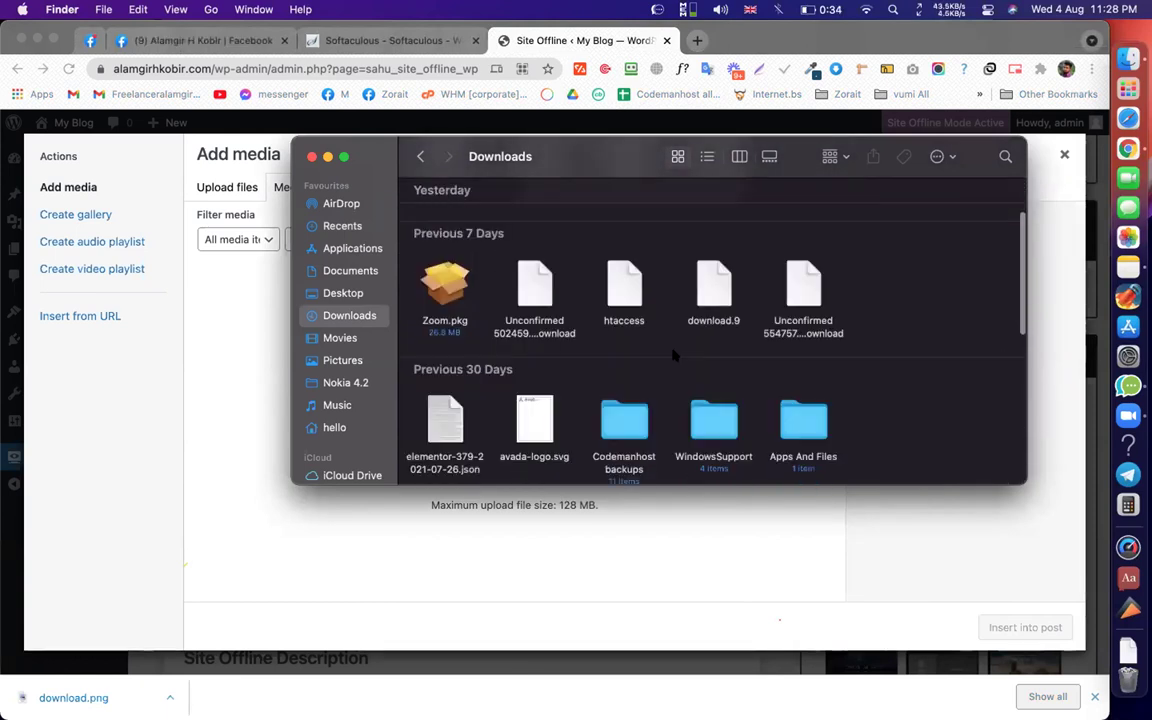
scroll(674, 355, "down", 5)
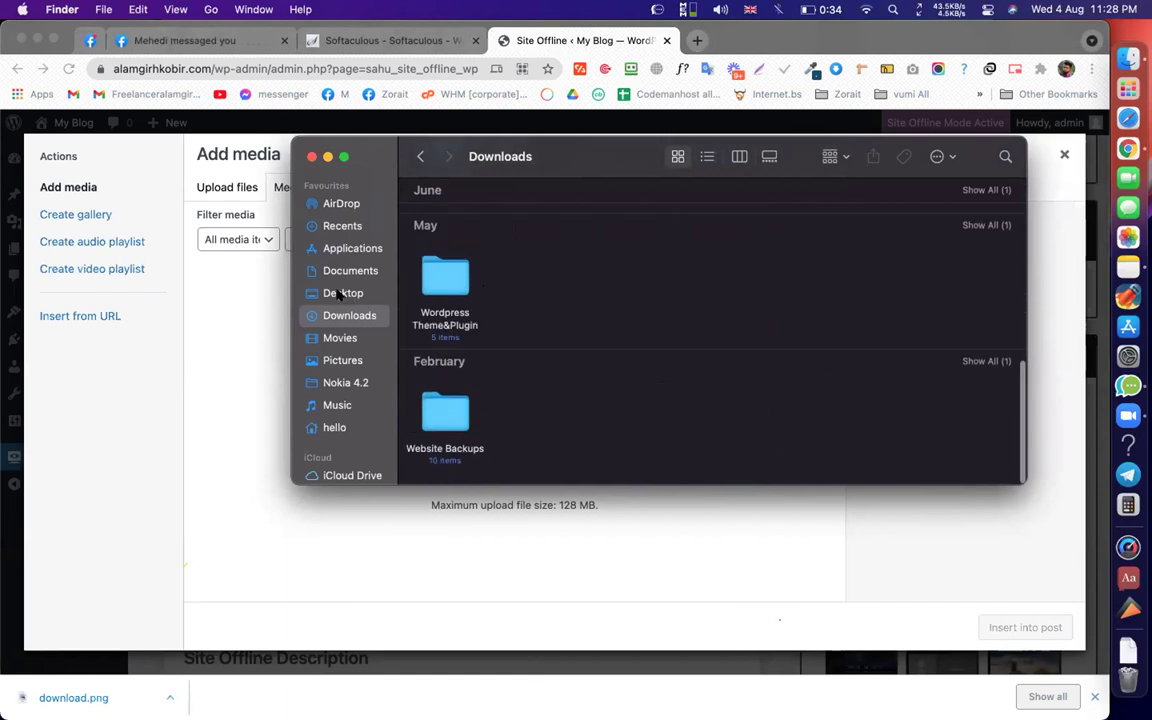
key("super+shift+d")
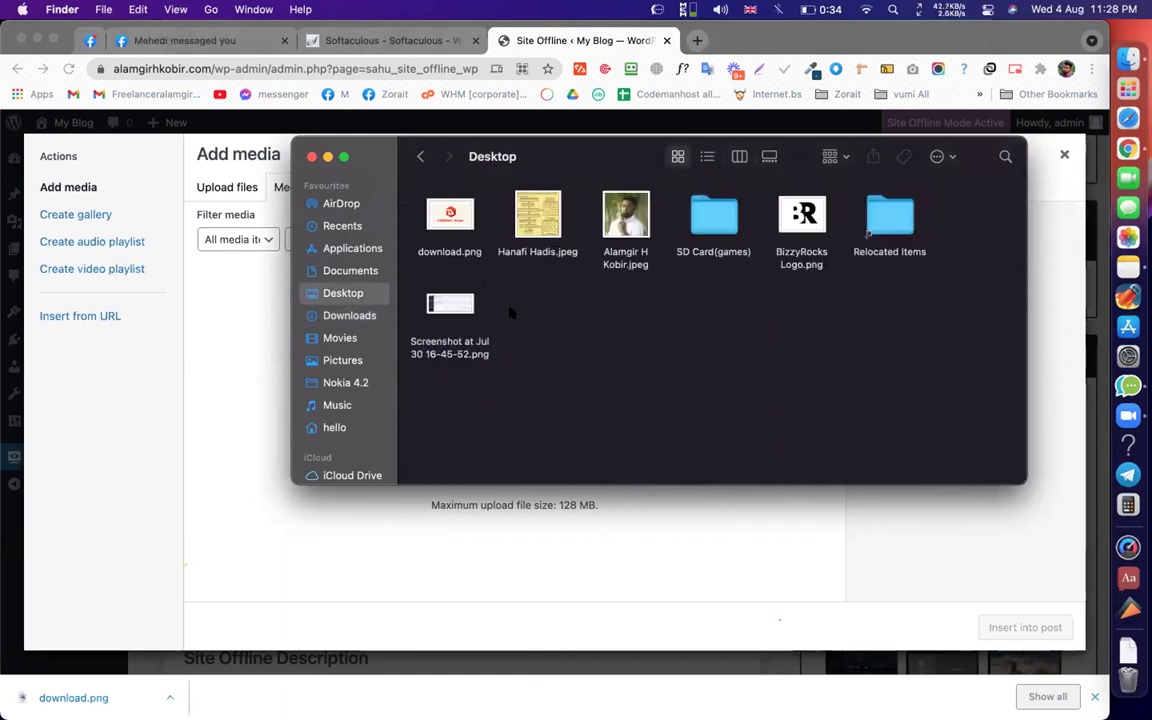
left_click_drag(449, 215, 229, 370)
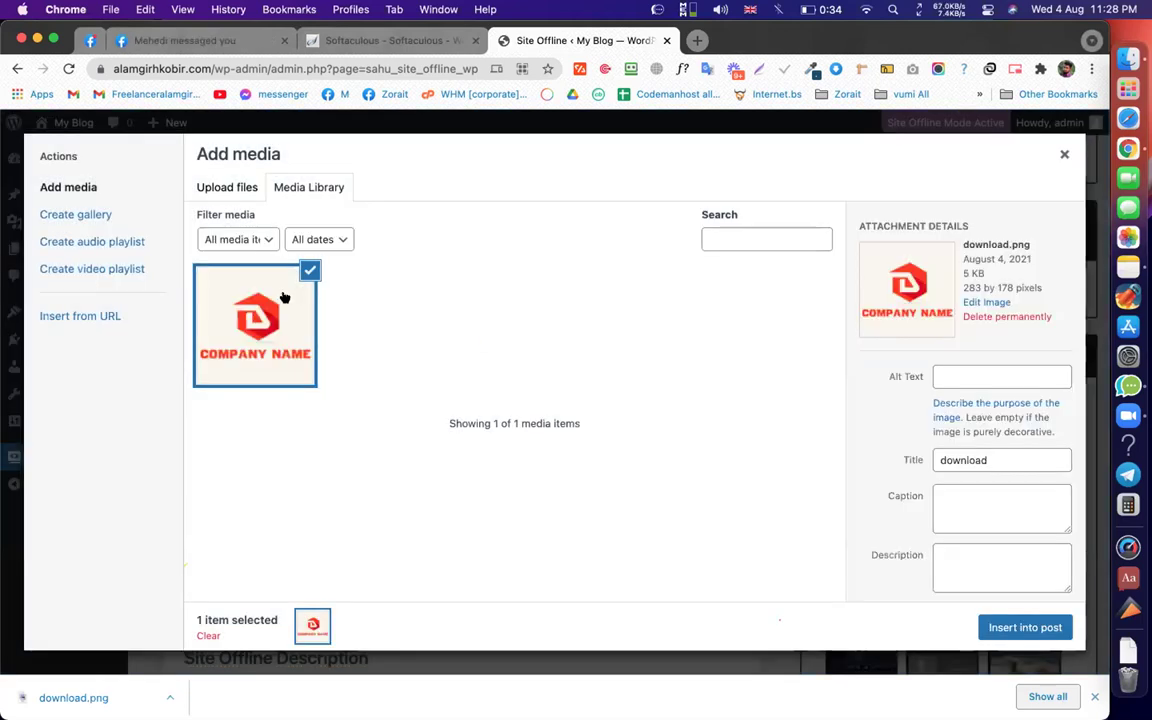
- Insert the uploaded download.png as the Site Offline logo
left_click(1022, 628)
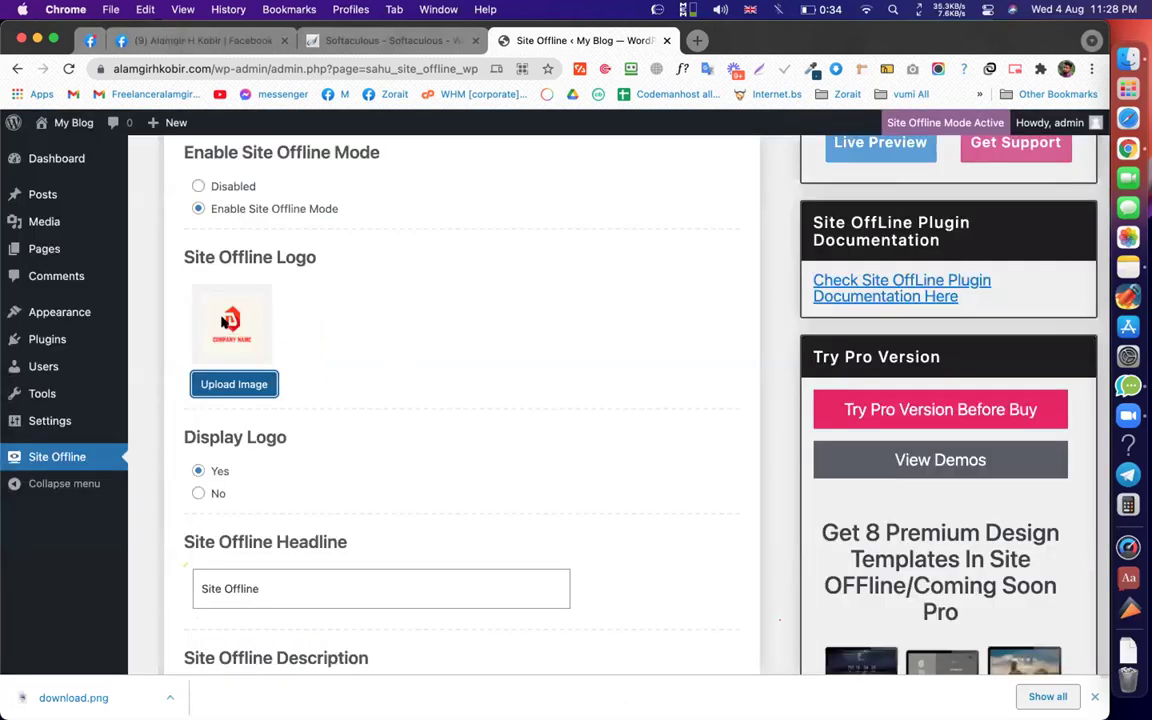
scroll(432, 417, "down", 2)
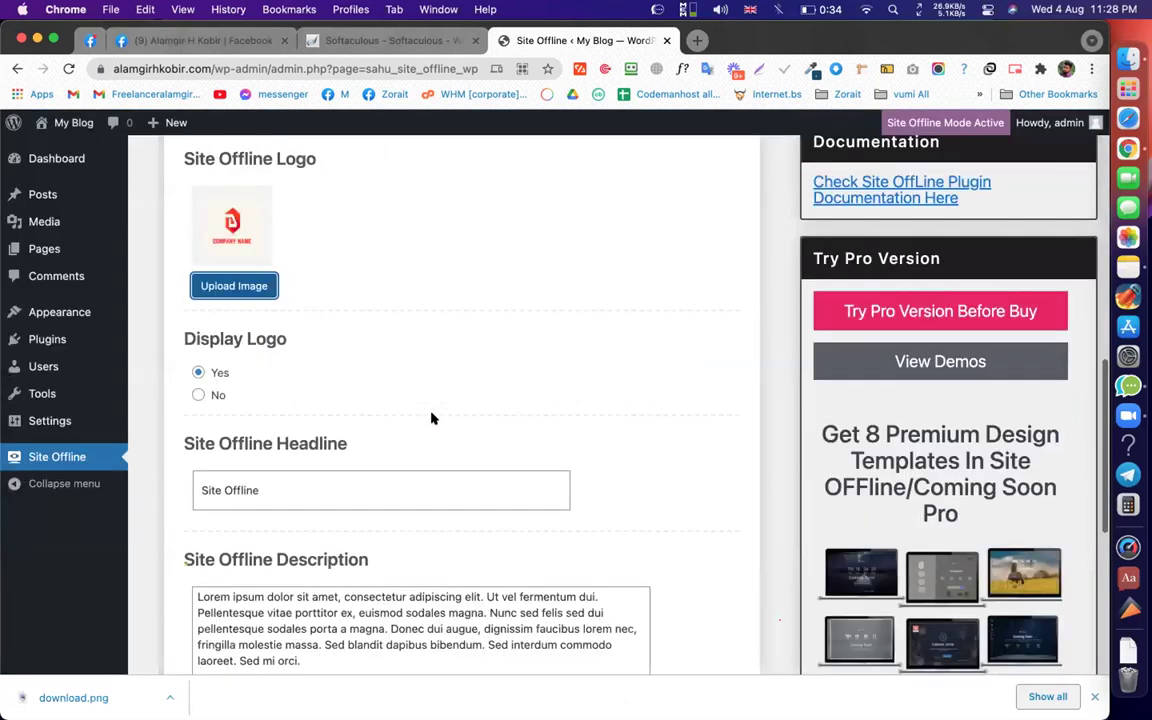
scroll(258, 286, "down", 2)
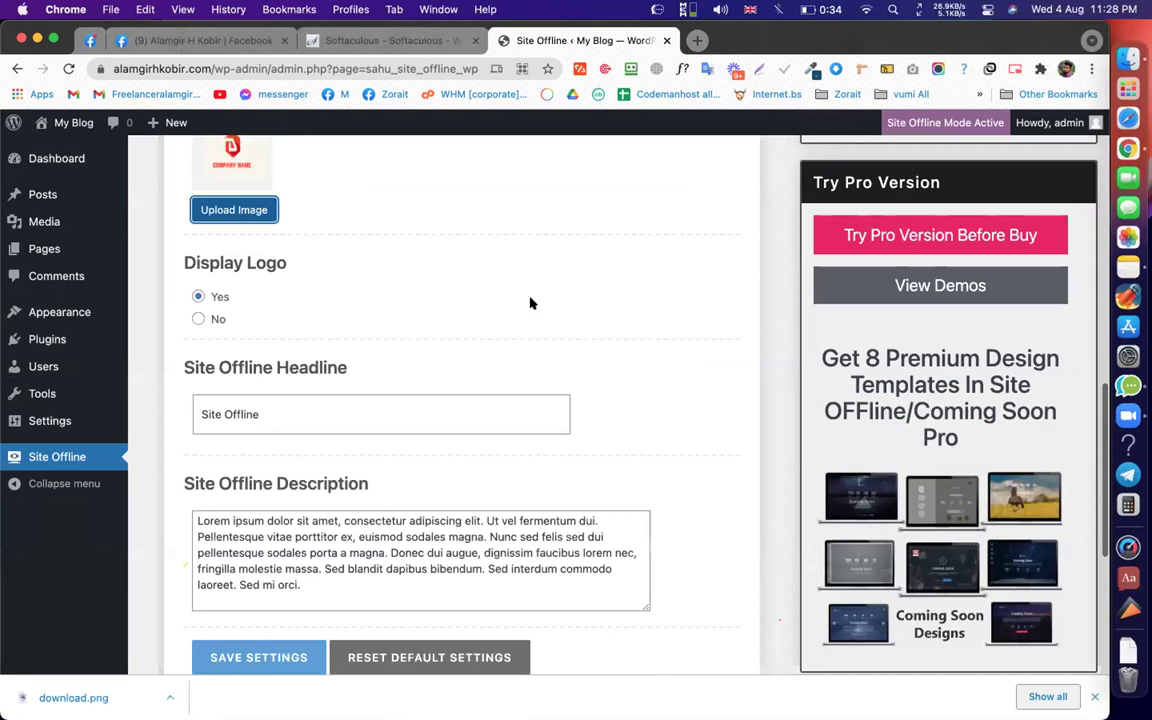
- Save the new logo setting and reload the public offline page to confirm the logo appears
scroll(545, 339, "down", 4)
left_click(260, 279)
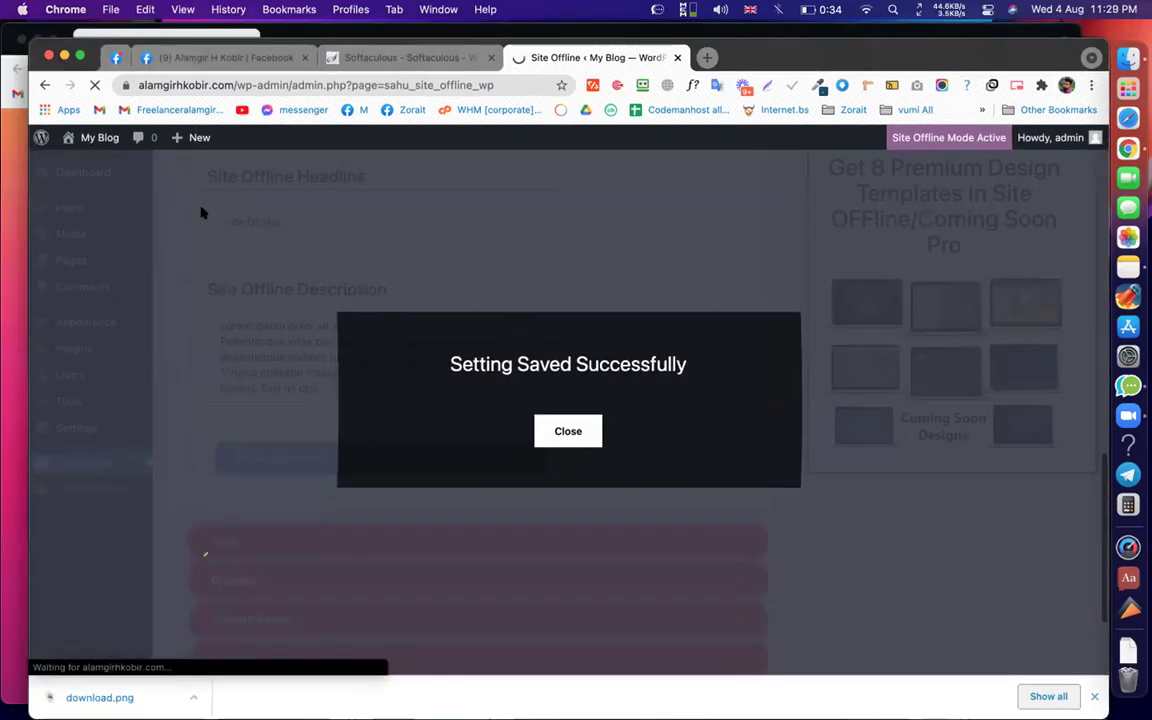
key("super+grave")
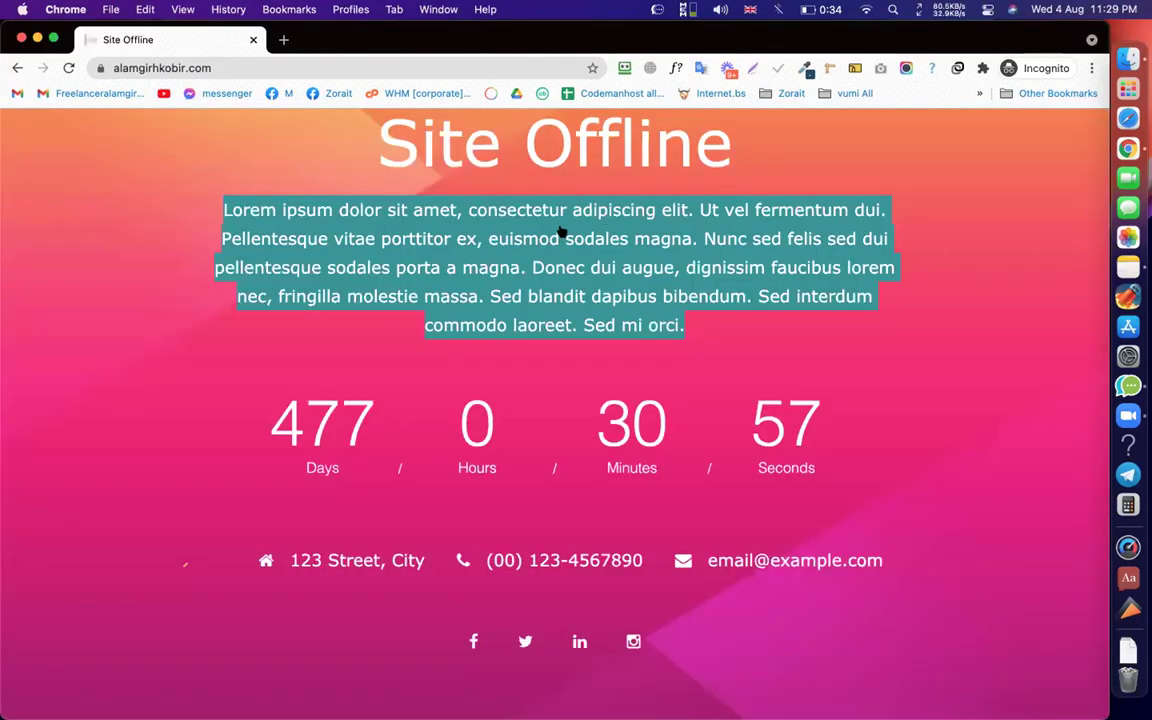
key("super+r")
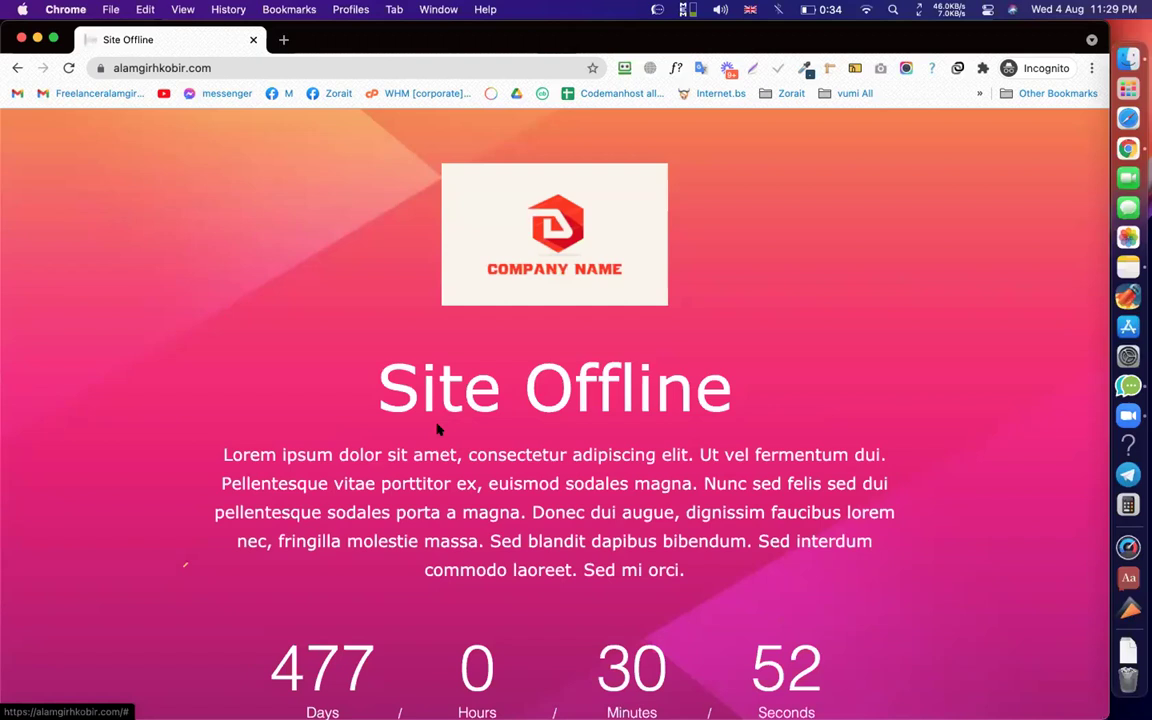
key("super+w")
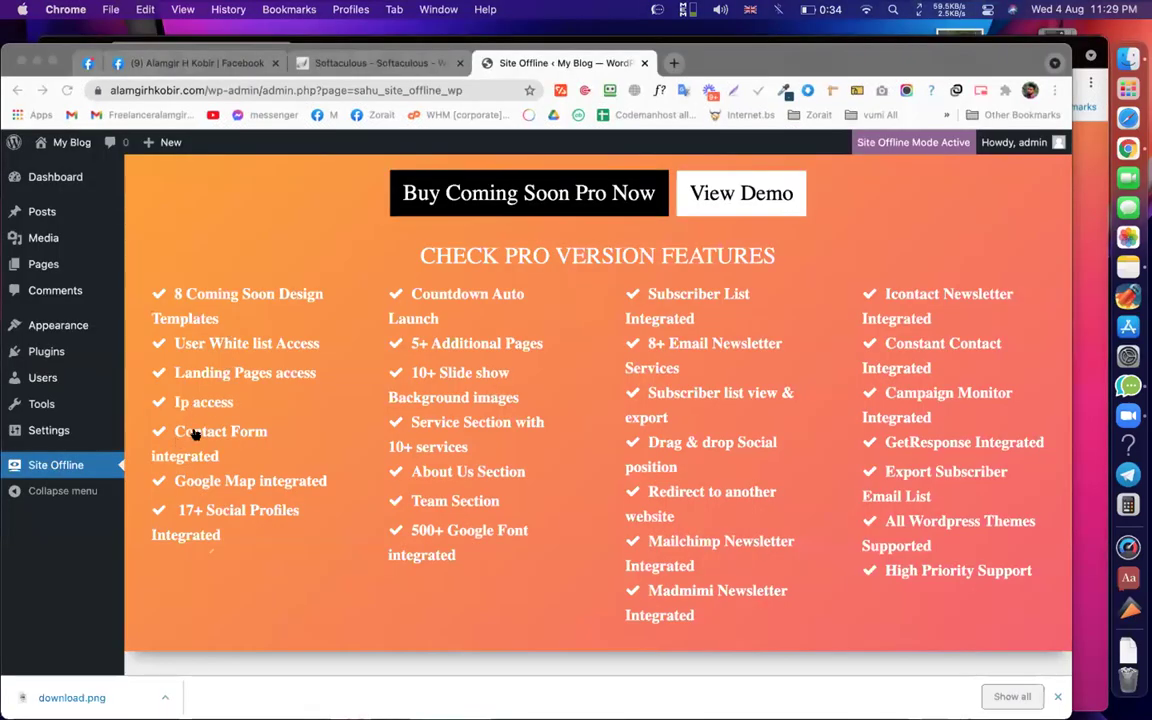
scroll(250, 400, "up", 15)
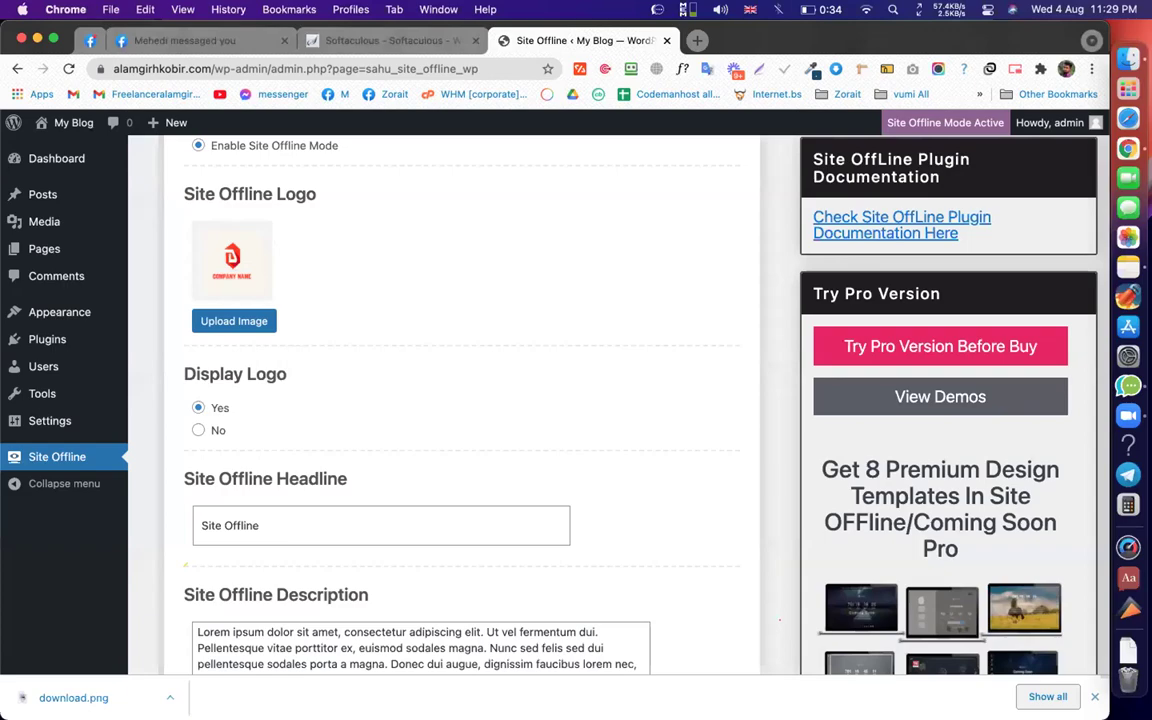
- Enter 'We Are Coming Soon' as the Site Offline Headline, fixing the spelling and capital C
key("ctrl+Up")
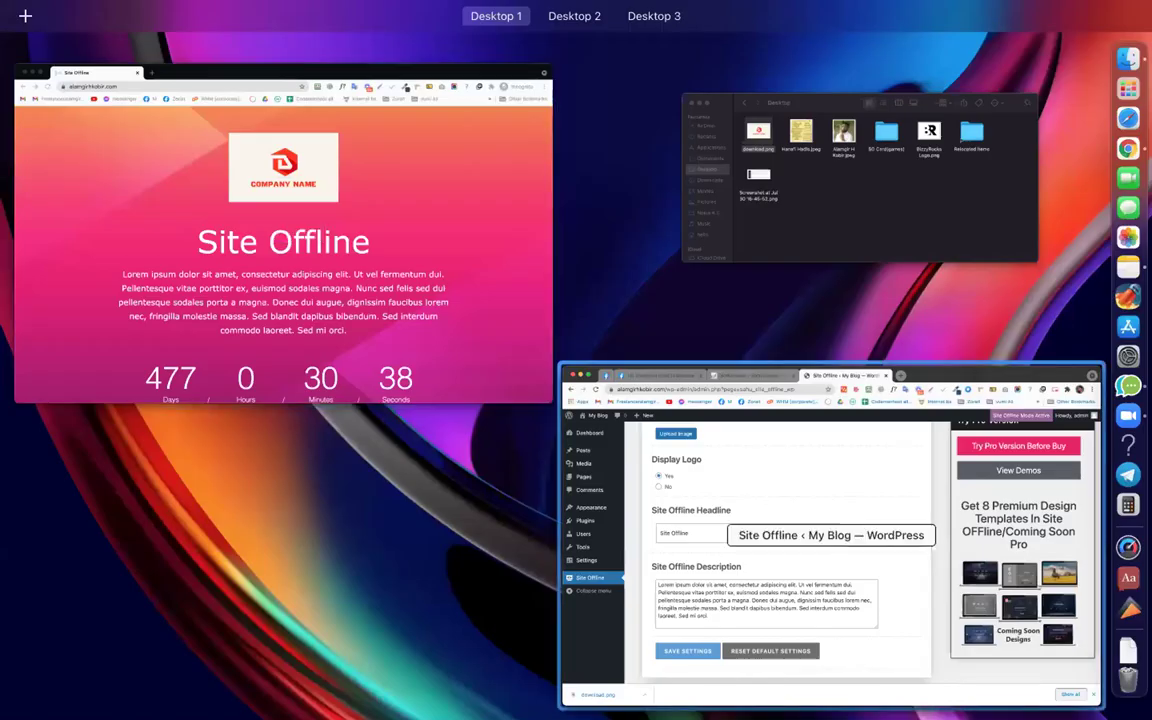
key("ctrl+Up")
type("We Are comming Soon")
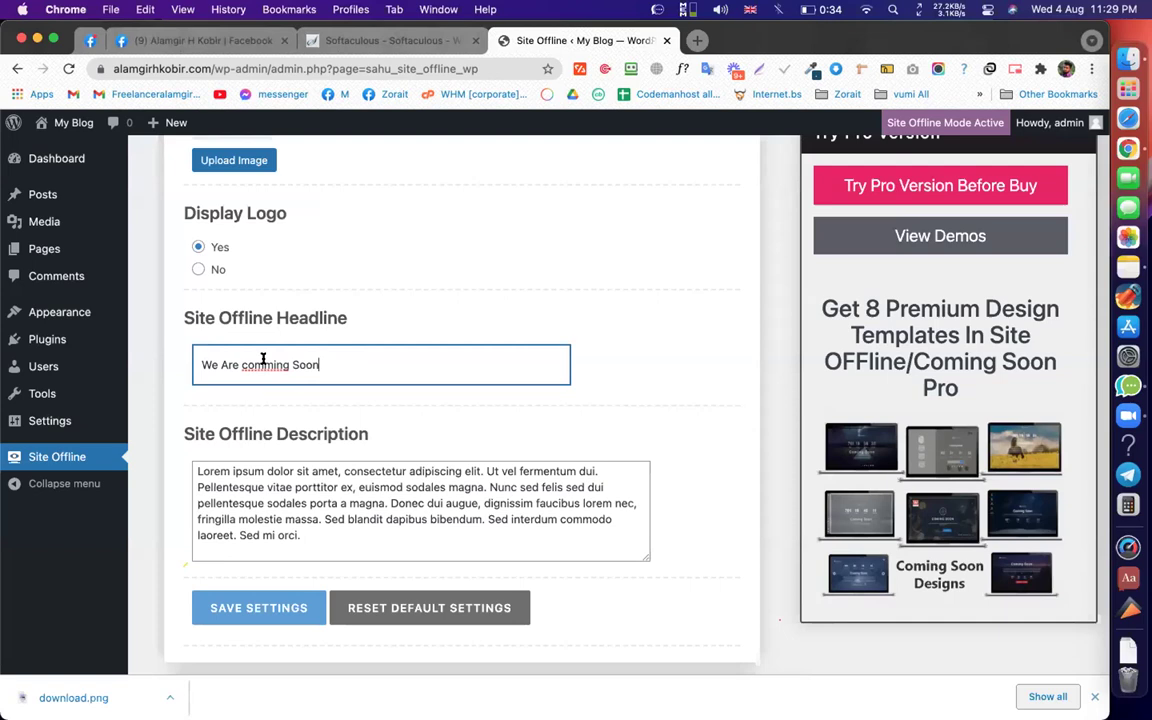
left_click(263, 360)
key("BackSpace")
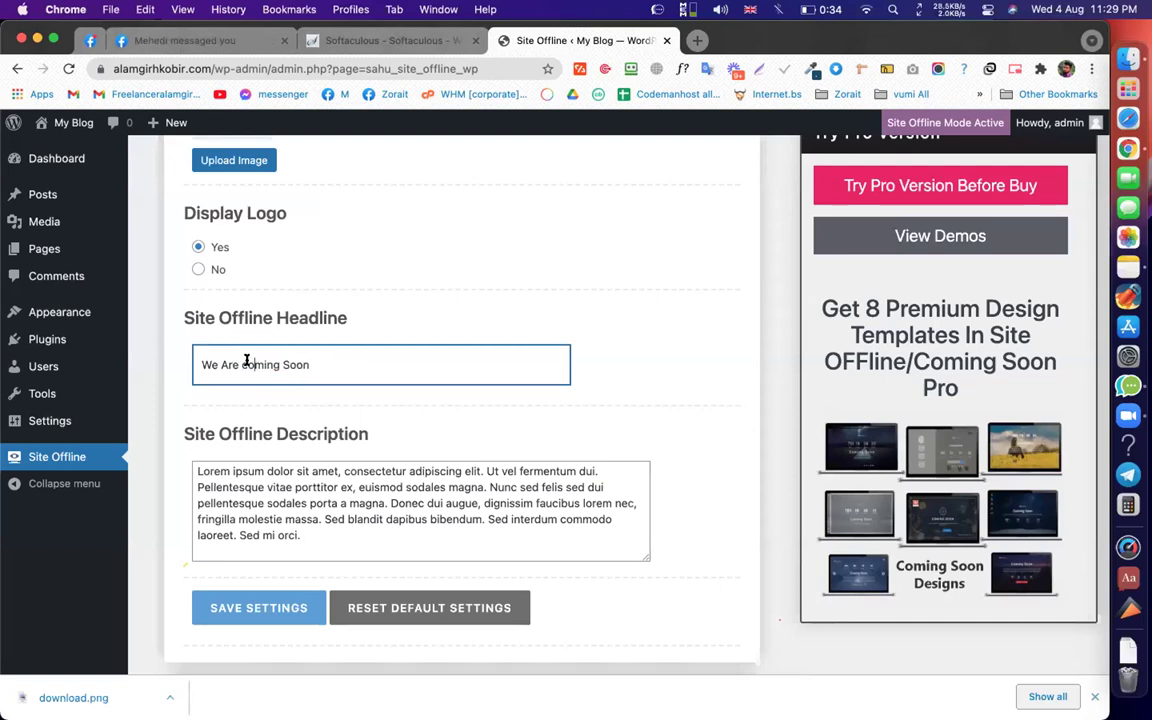
left_click(241, 362)
key("Delete")
type("C")
- Save the new headline and reload the public offline page to check it
left_click(285, 606)
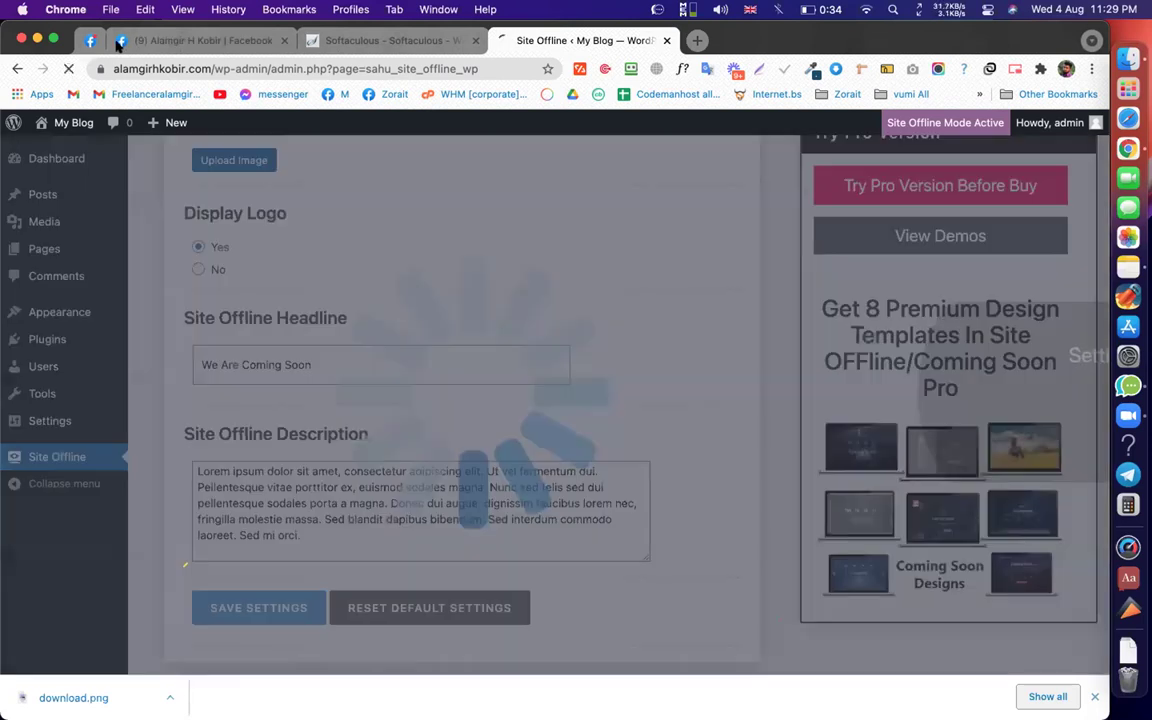
key("ctrl+Up")
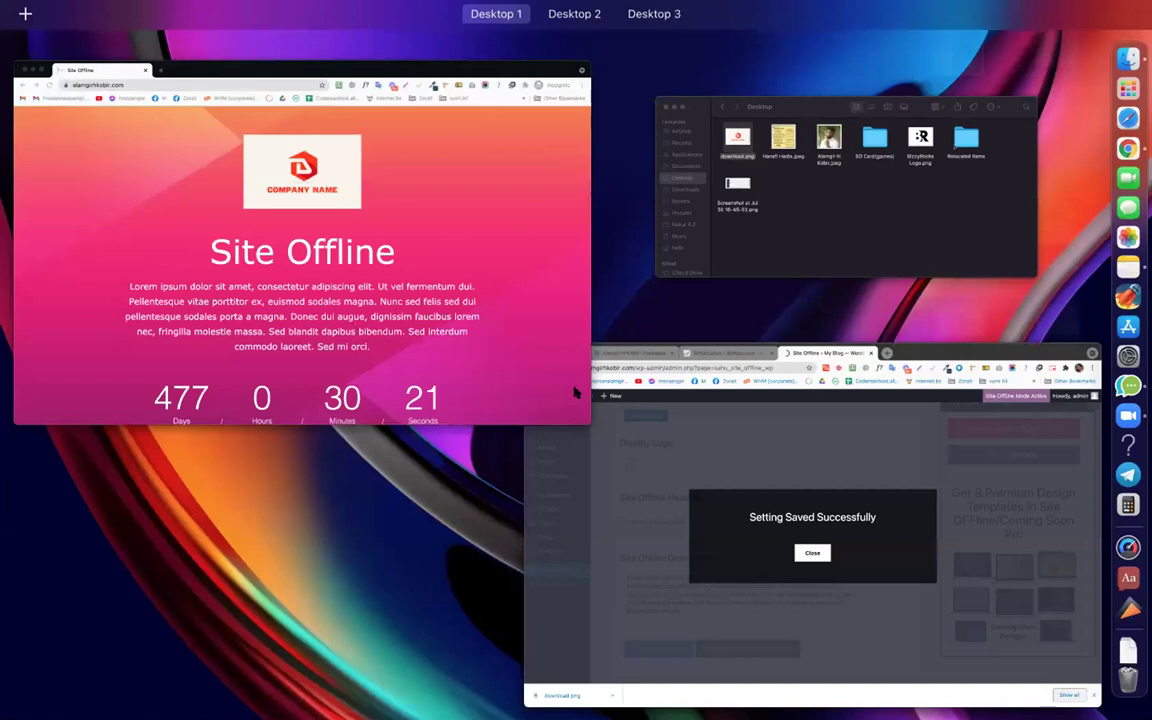
left_click(399, 278)
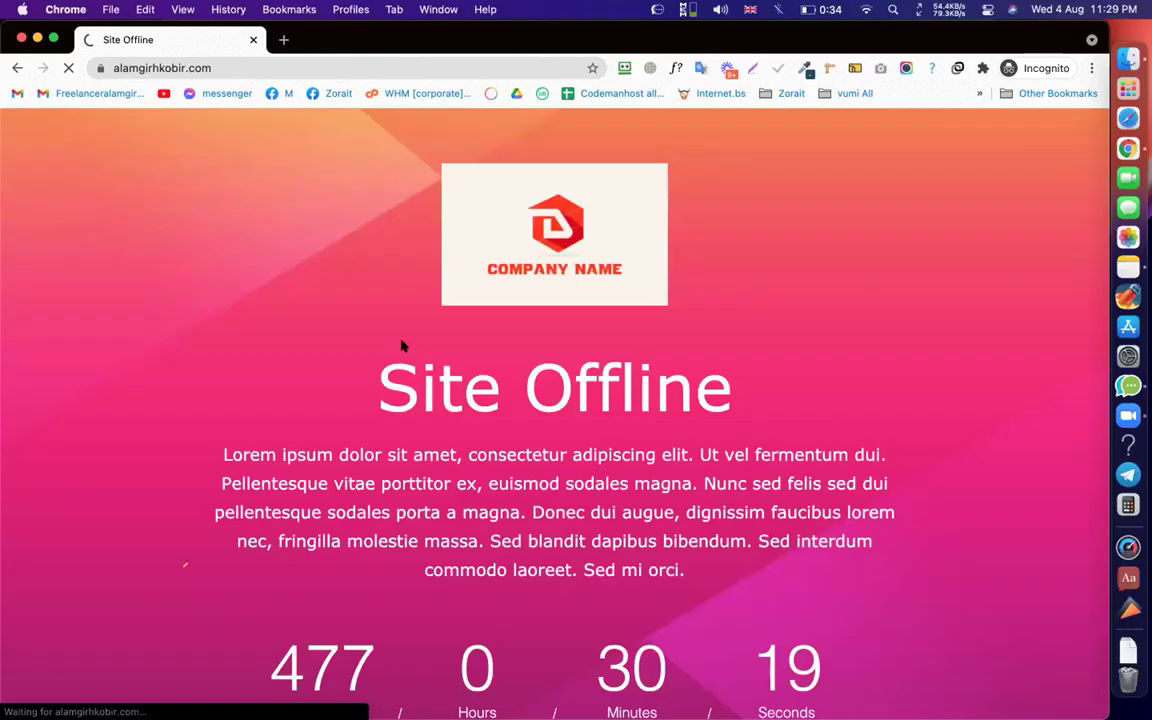
key("super+grave")
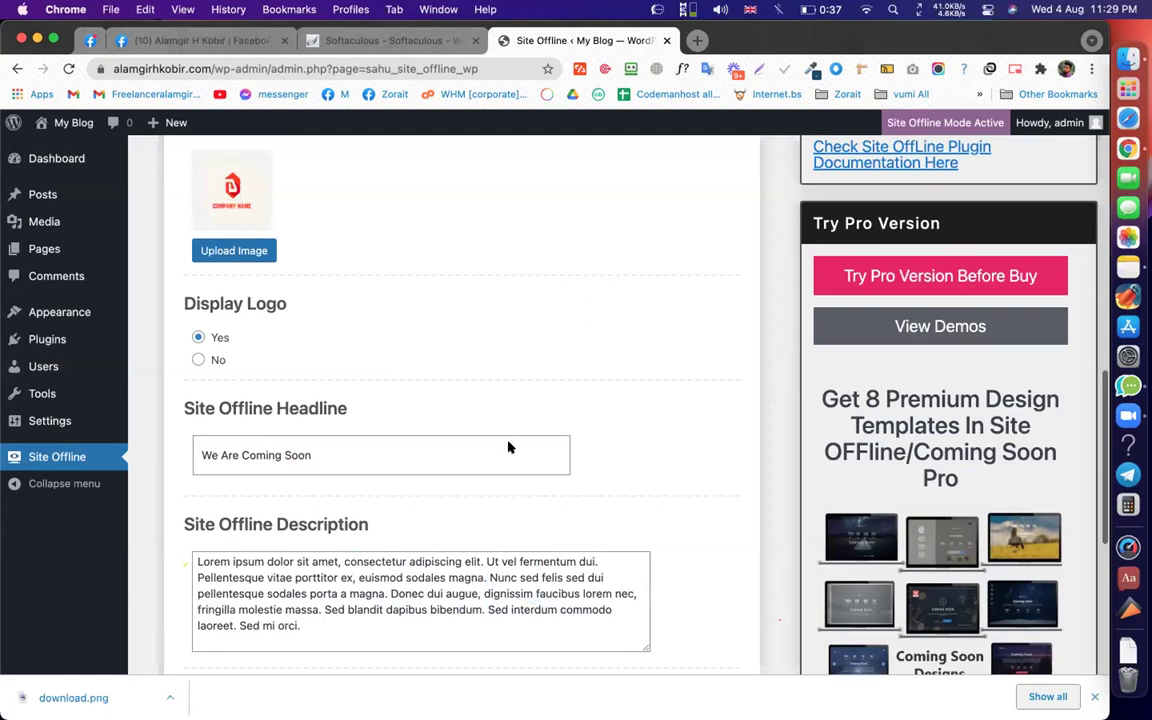
scroll(430, 335, "down", 4)
- Trim the description to 'Lorem ipsum dolor sit amet, consectetur adipiscing elit.', save, and check the public page
left_click_drag(484, 359, 320, 425)
key("BackSpace")
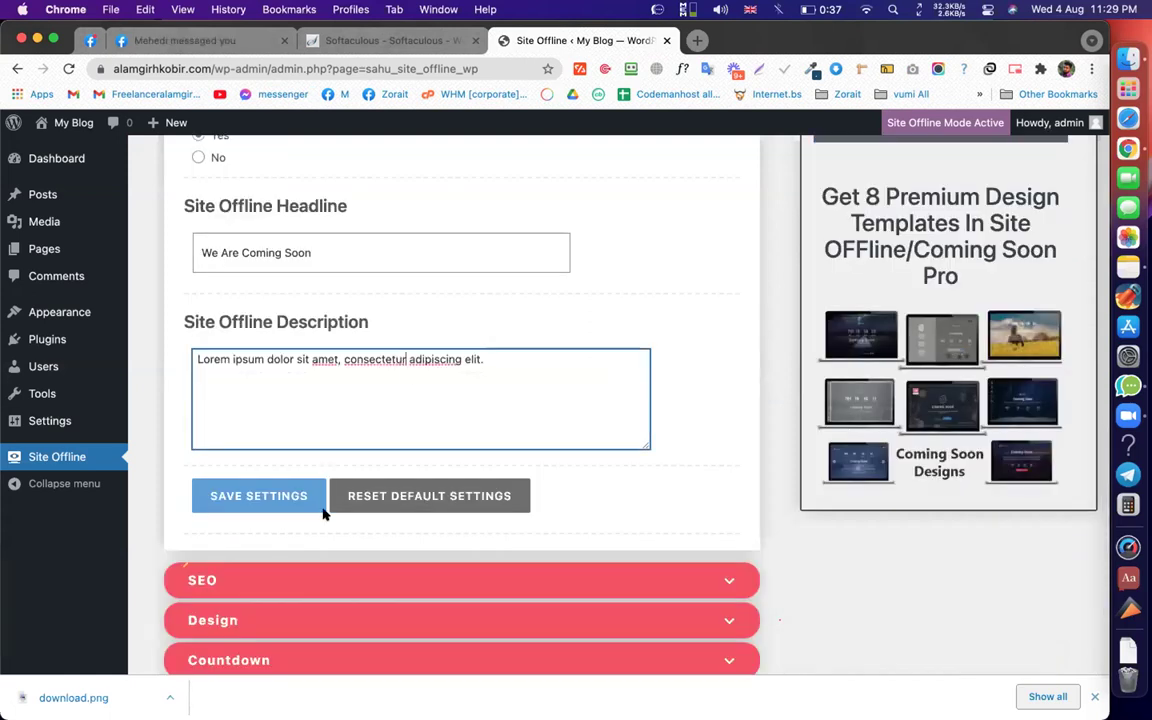
key("super+a")
left_click(296, 507)
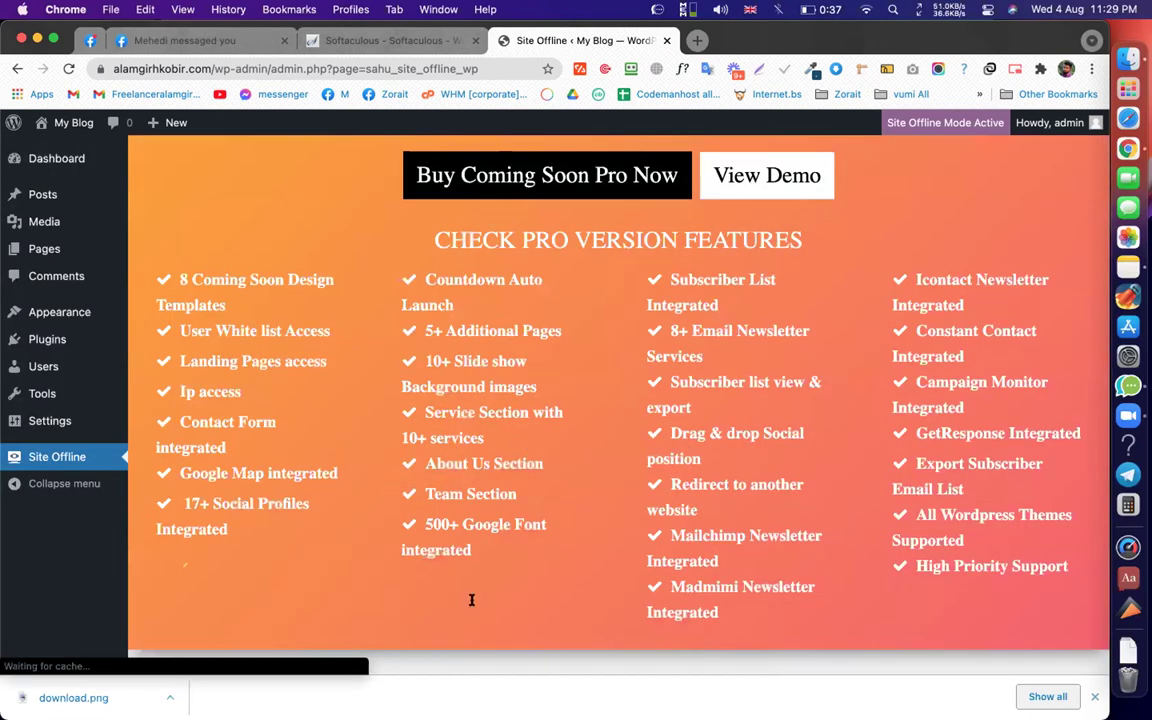
key("super+grave")
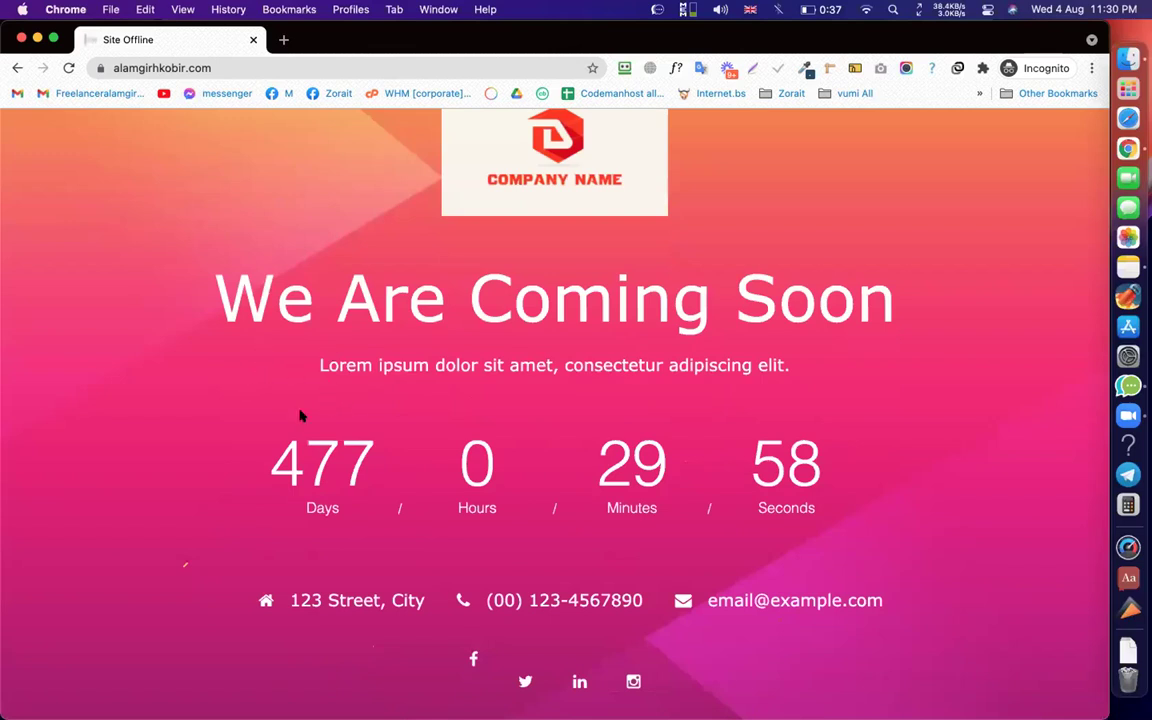
key("super+grave")
scroll(670, 404, "down", 3)
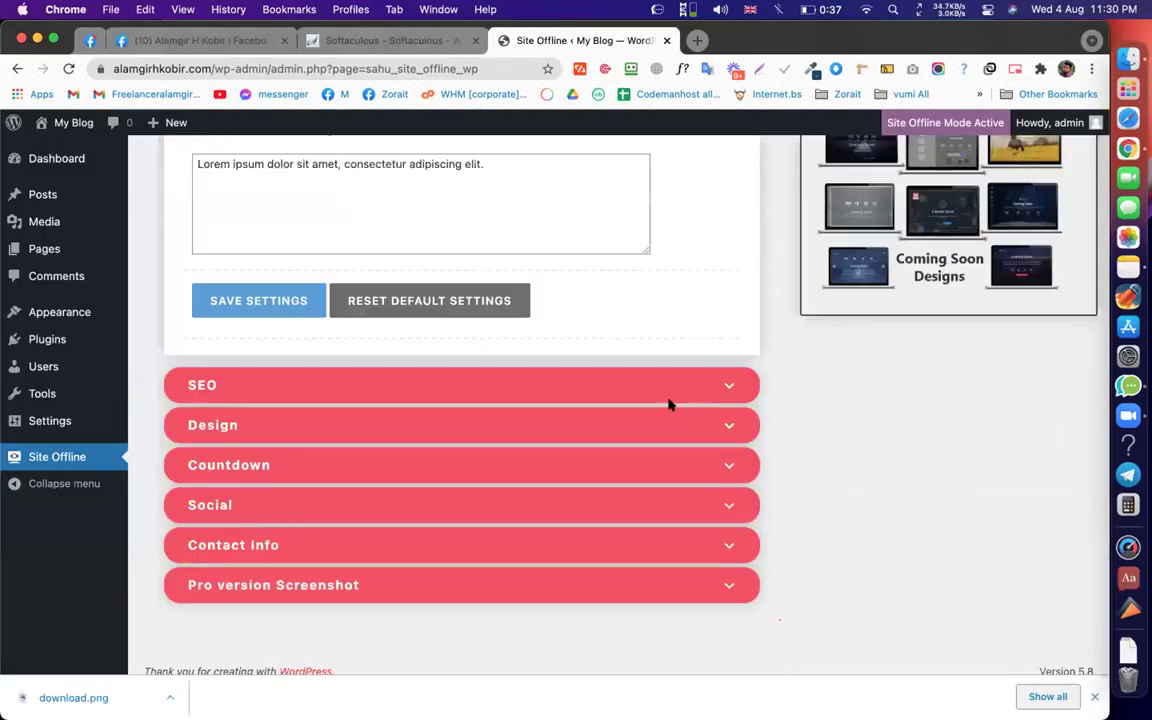
- Set the company logo from the Media Library as the offline page's favicon
left_click(731, 387)
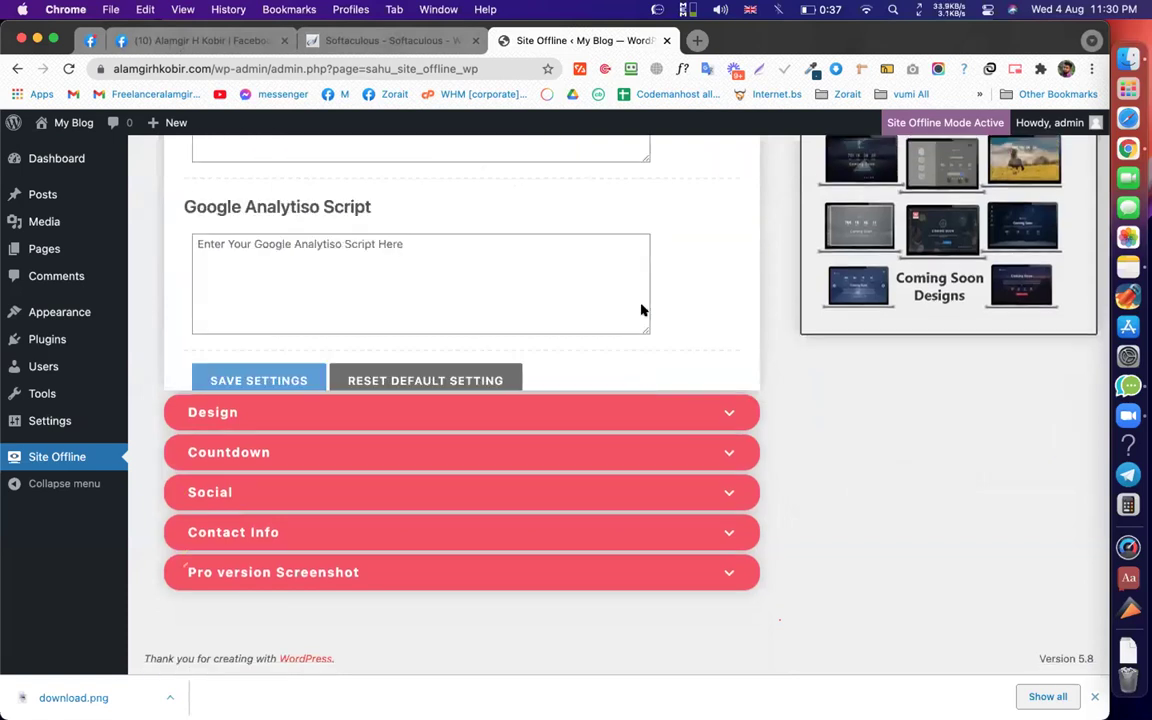
scroll(642, 311, "up", 2)
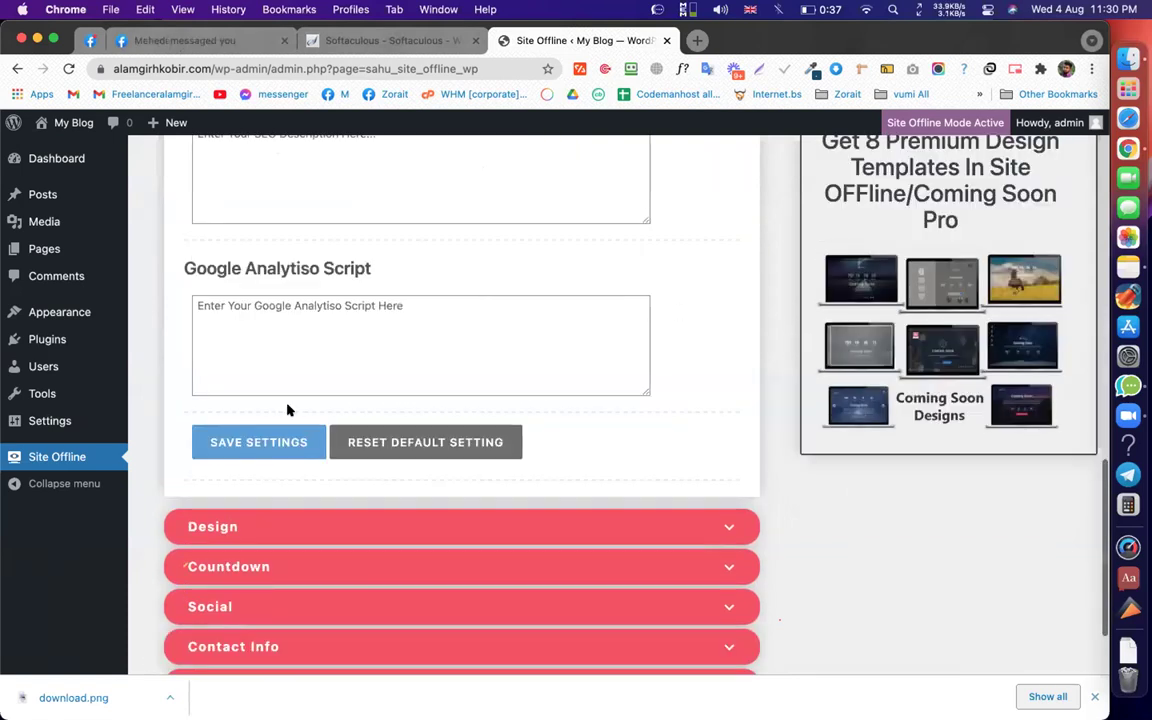
scroll(260, 480, "up", 4)
scroll(246, 445, "up", 2)
scroll(237, 398, "down", 1)
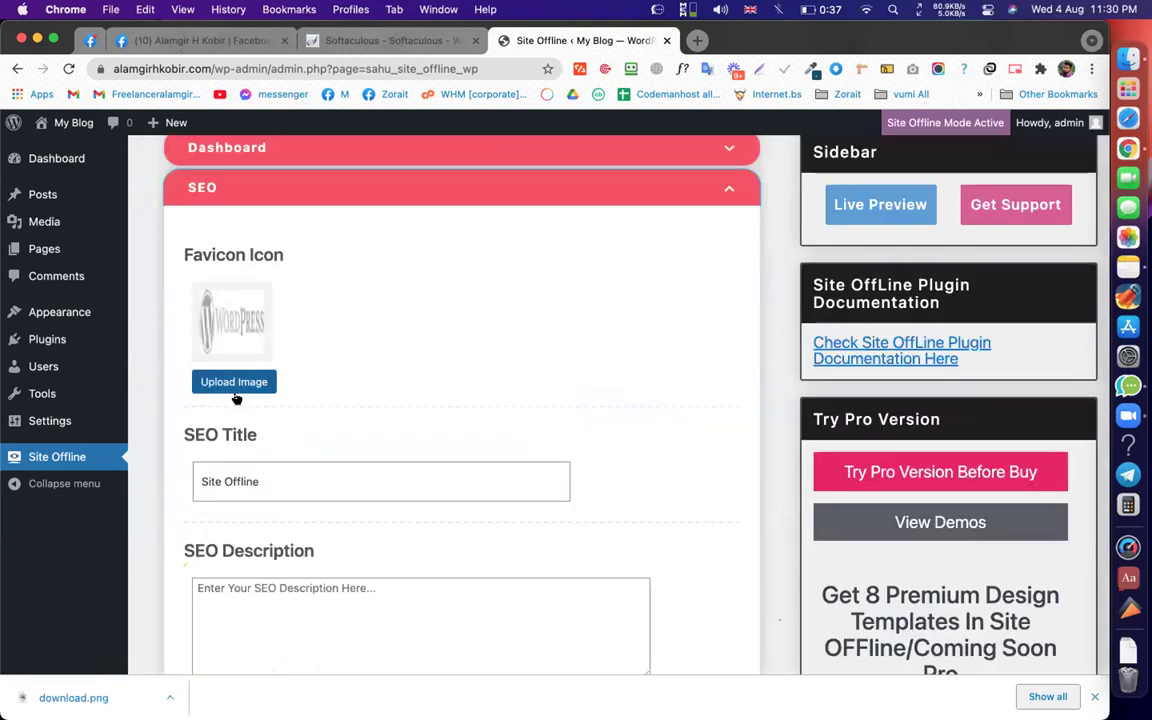
left_click(262, 381)
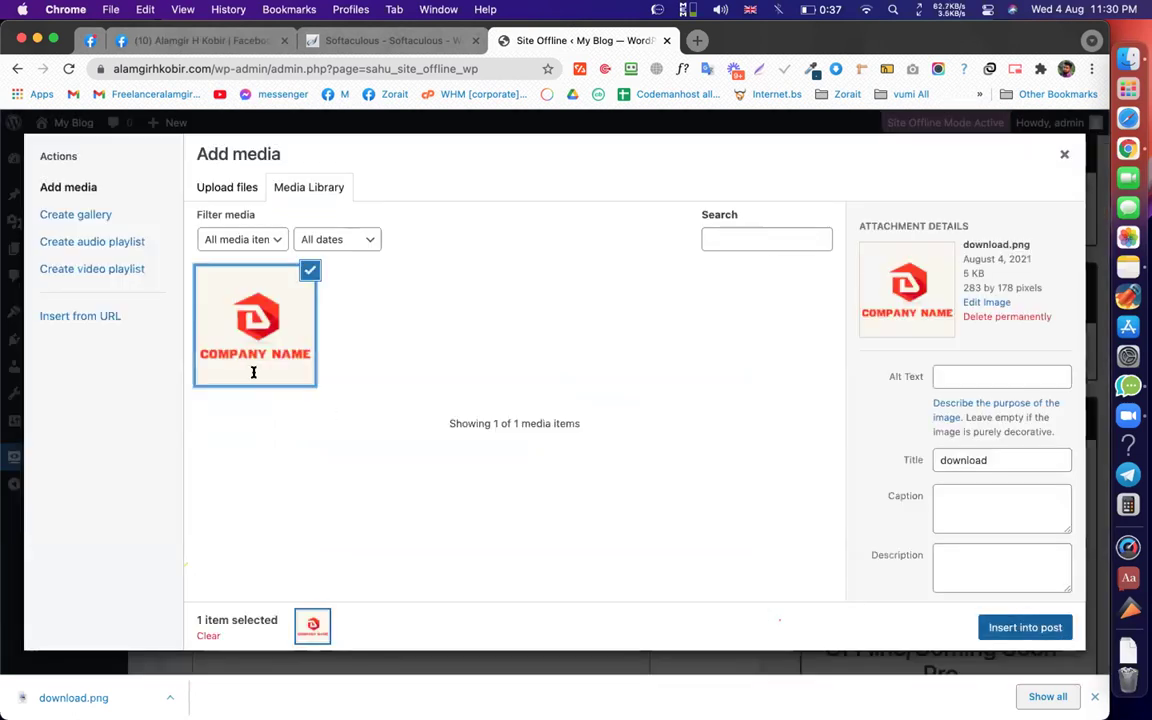
double_click(258, 375)
- Enter the owner's name as the SEO Title
scroll(260, 378, "down", 1)
left_click(260, 380)
type("We")
key("BackSpace")
key("BackSpace")
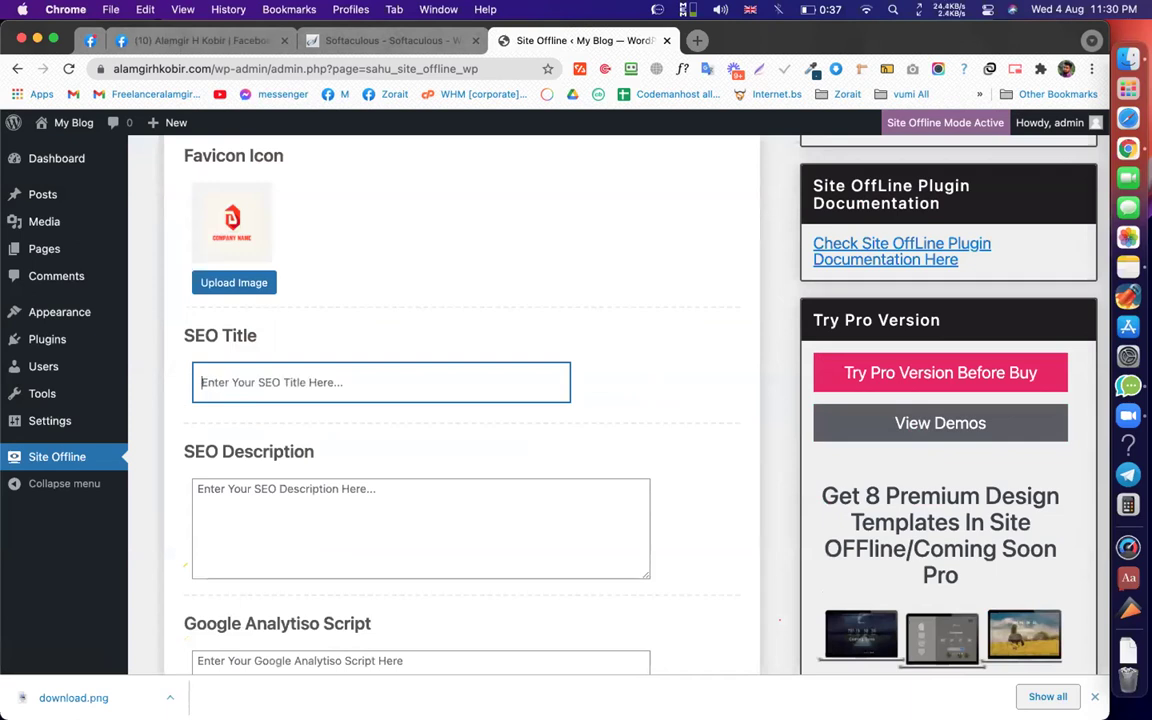
type("Alam")
key("BackSpace")
key("BackSpace")
key("BackSpace")
type("lamgir H KOb")
key("BackSpace")
type("obir")
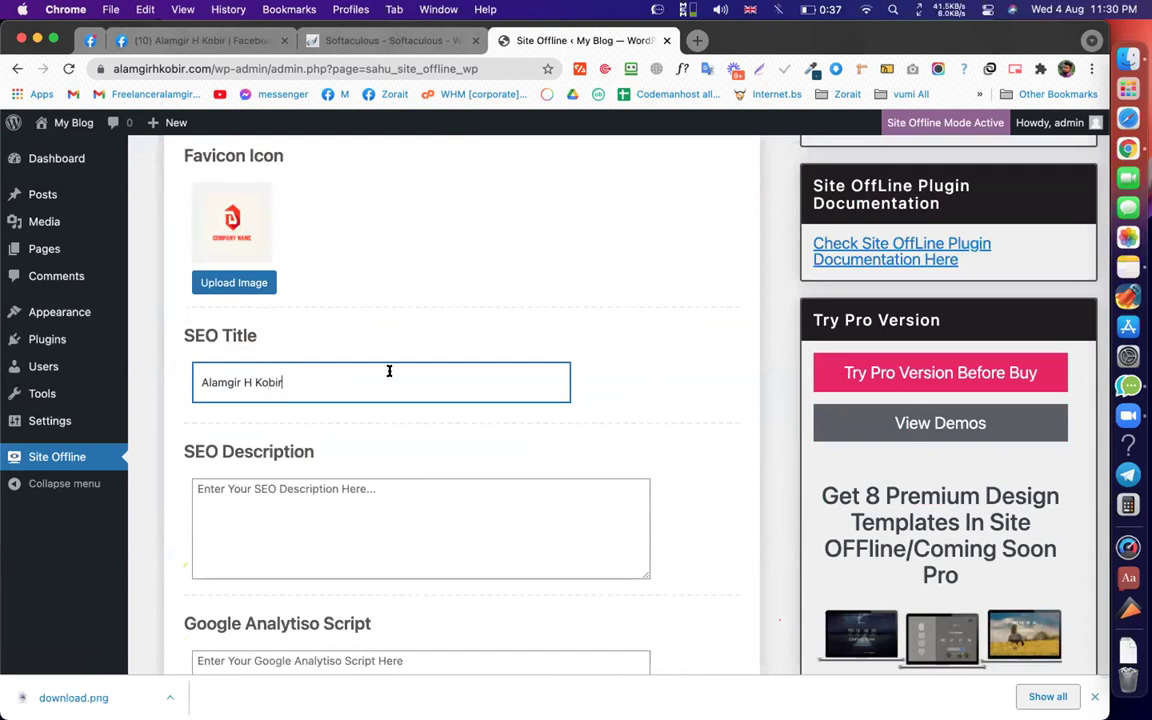
- Save the favicon and SEO title settings and dismiss the confirmation
scroll(390, 373, "down", 5)
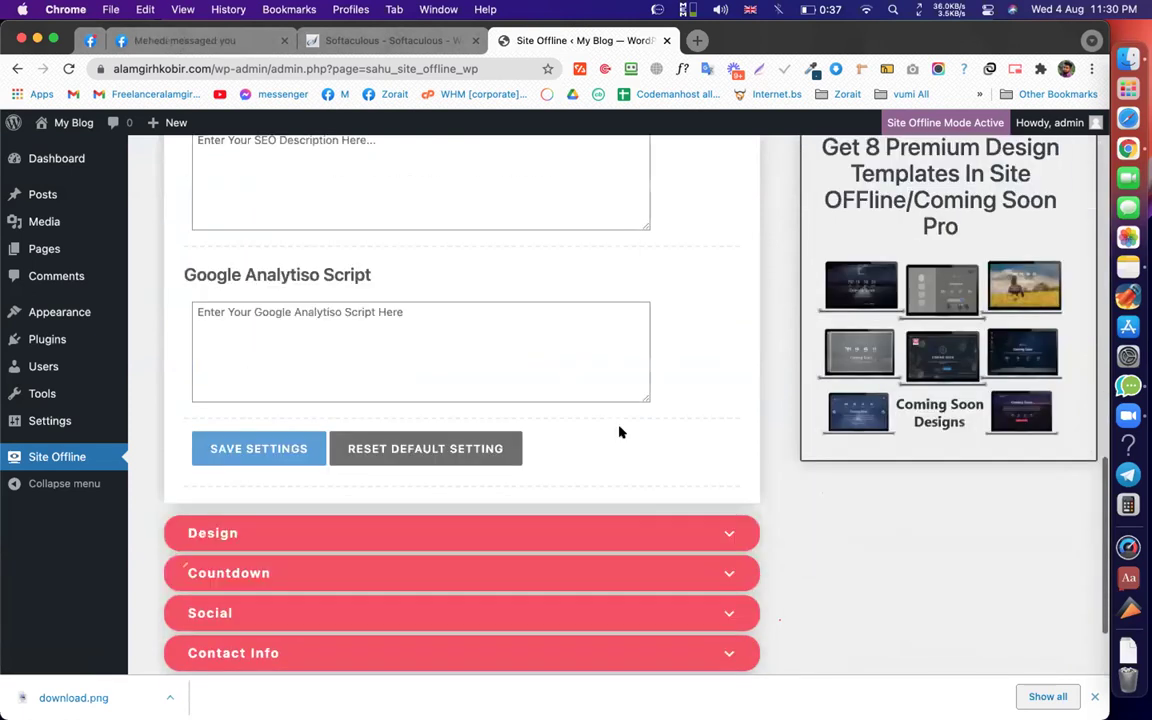
scroll(577, 339, "up", 6)
scroll(577, 339, "down", 5)
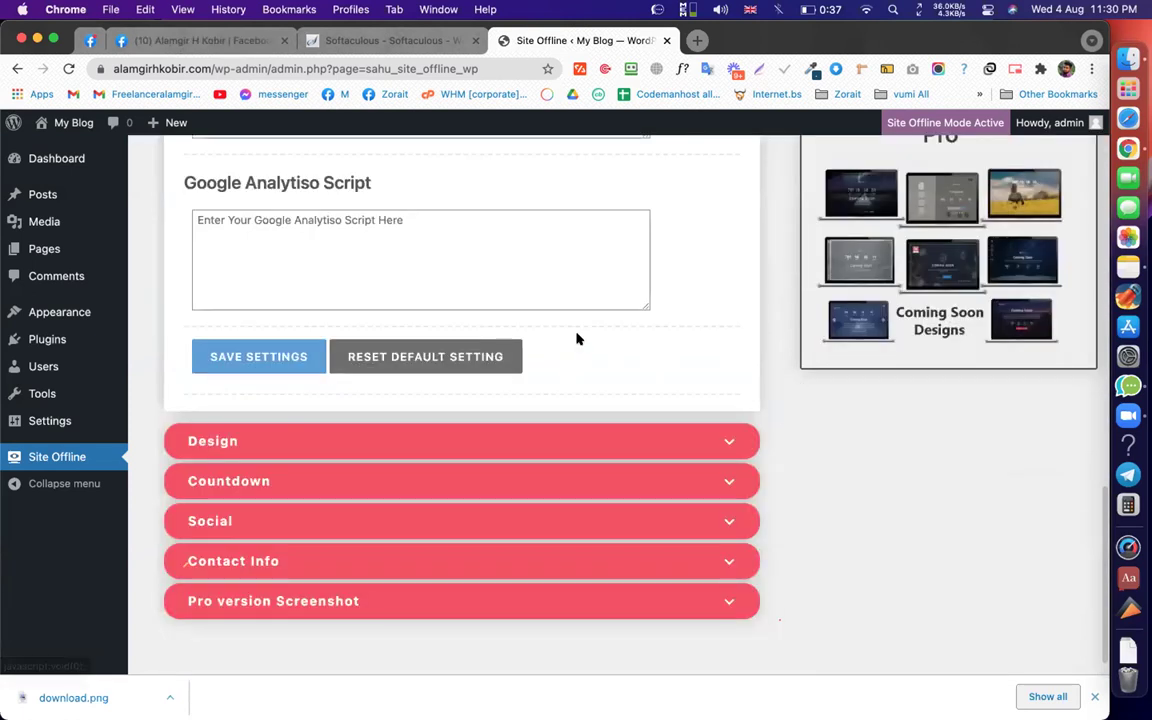
key("Return")
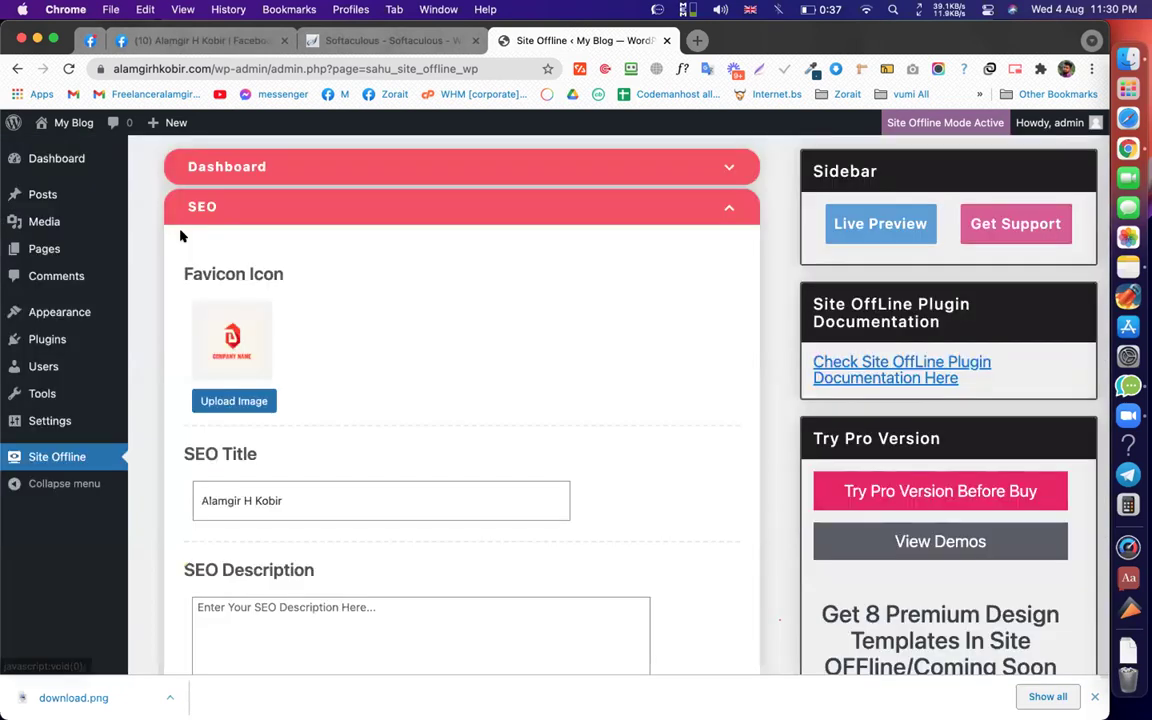
left_click(181, 236)
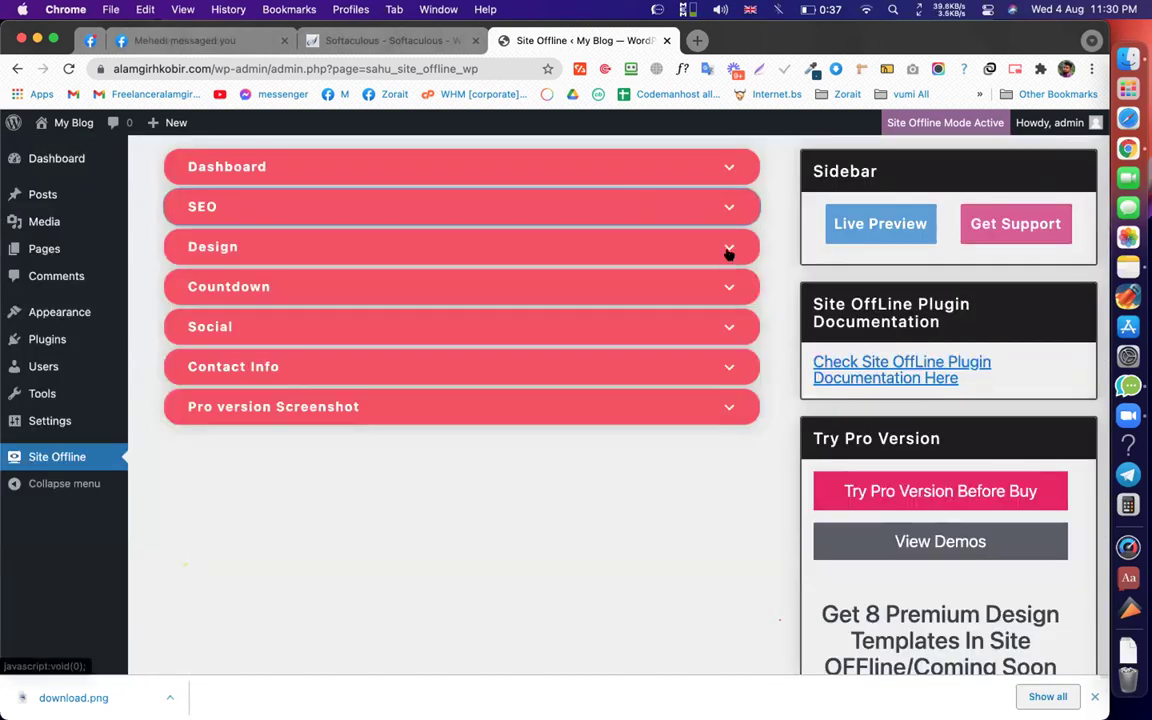
left_click(729, 250)
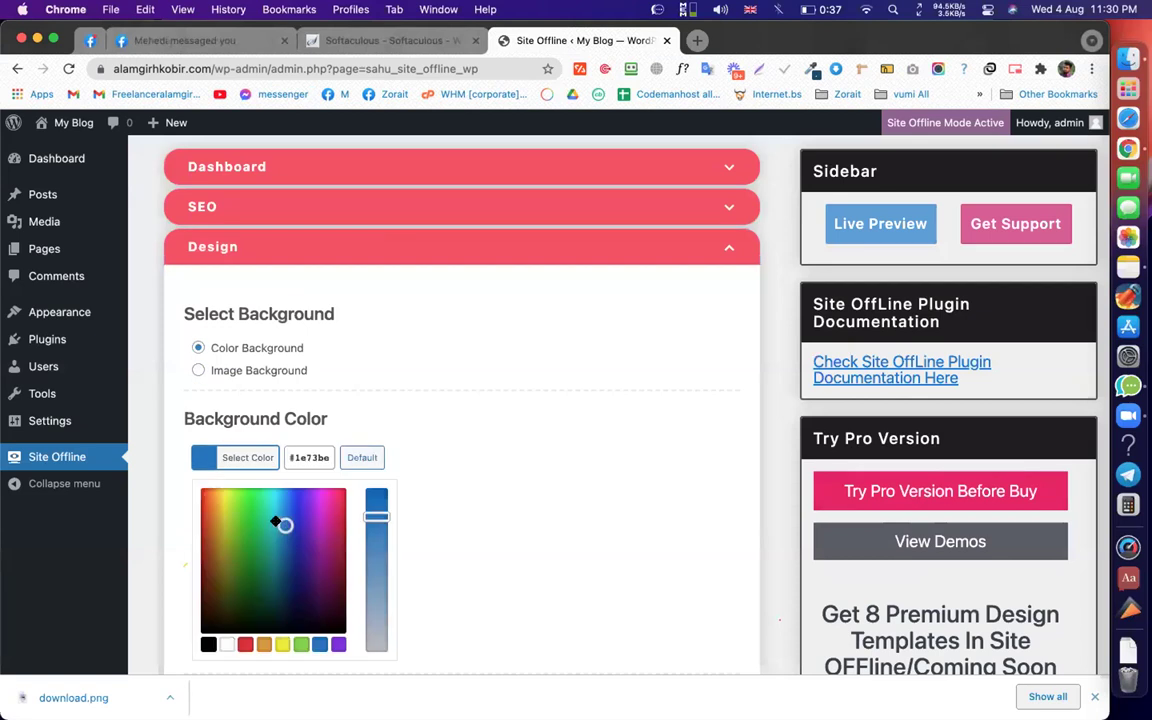
- Set the offline page's background colour to the default green
mouse_move(219, 499)
left_mouse_down()
mouse_move(252, 524)
mouse_move(221, 506)
mouse_move(225, 517)
mouse_move(223, 501)
left_mouse_up()
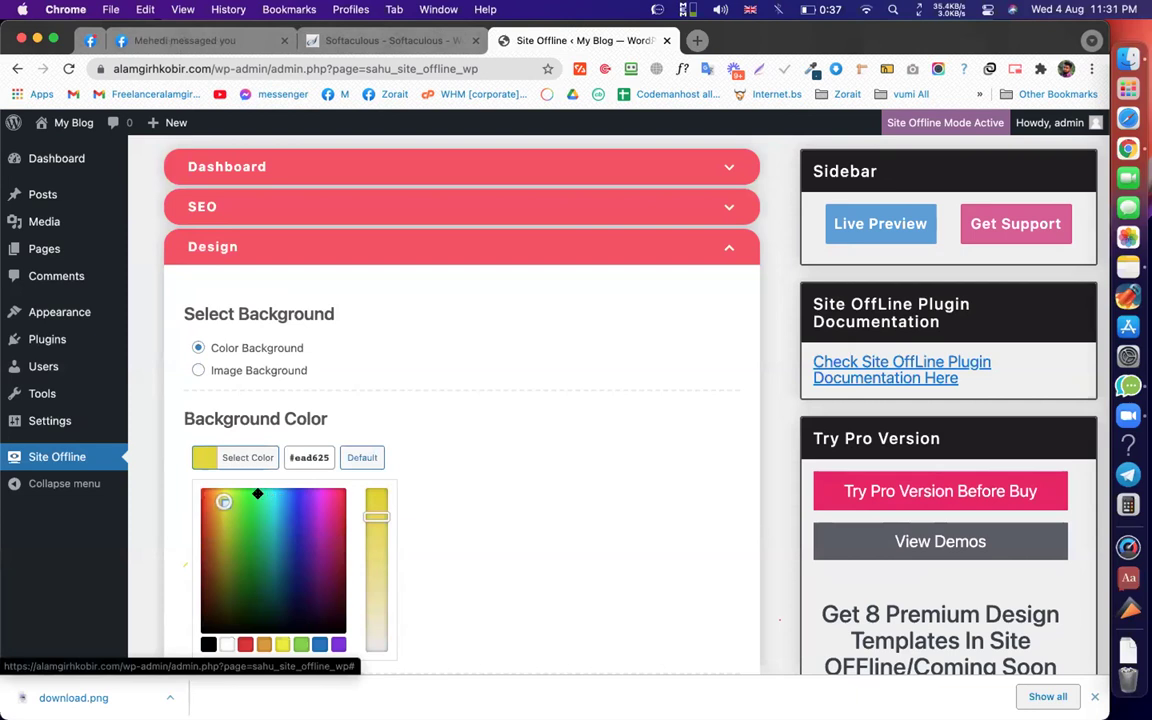
left_click(362, 457)
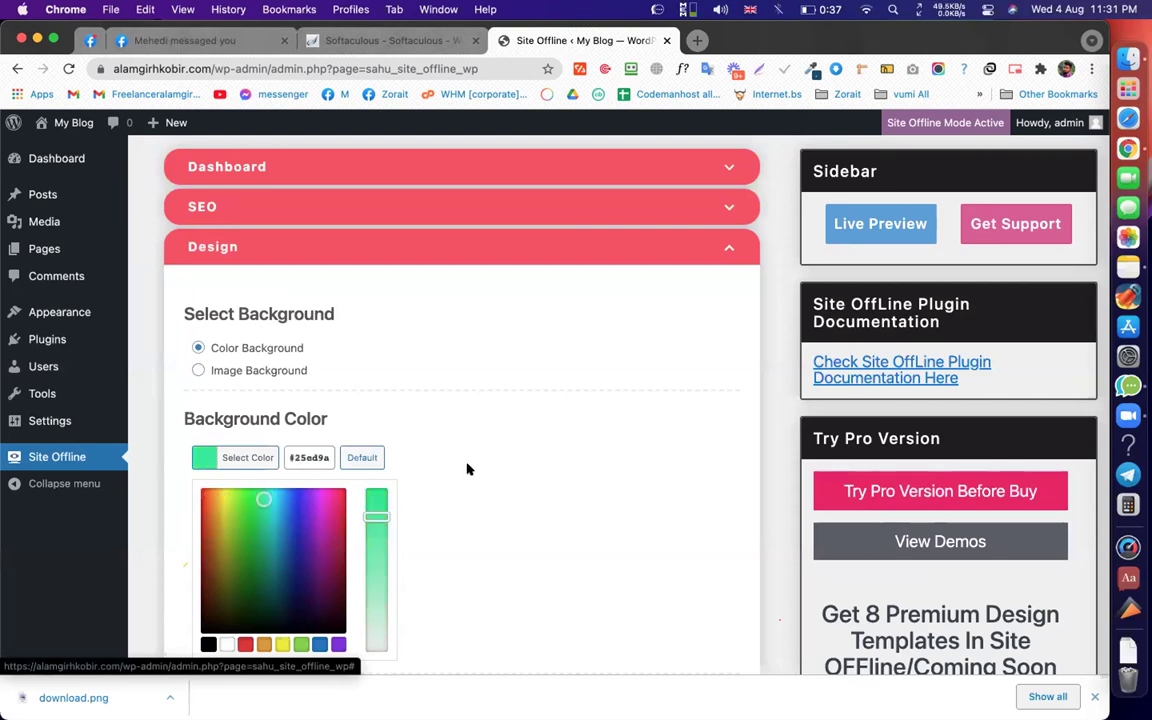
left_click(334, 571)
scroll(335, 570, "down", 5)
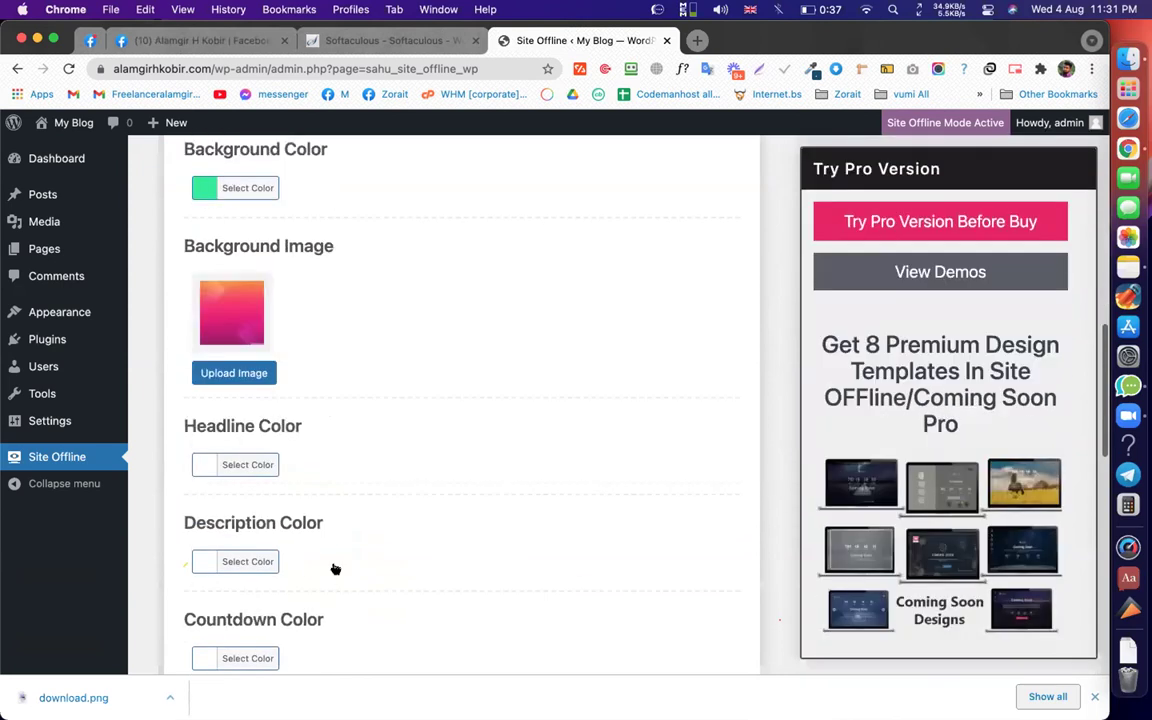
scroll(267, 393, "down", 10)
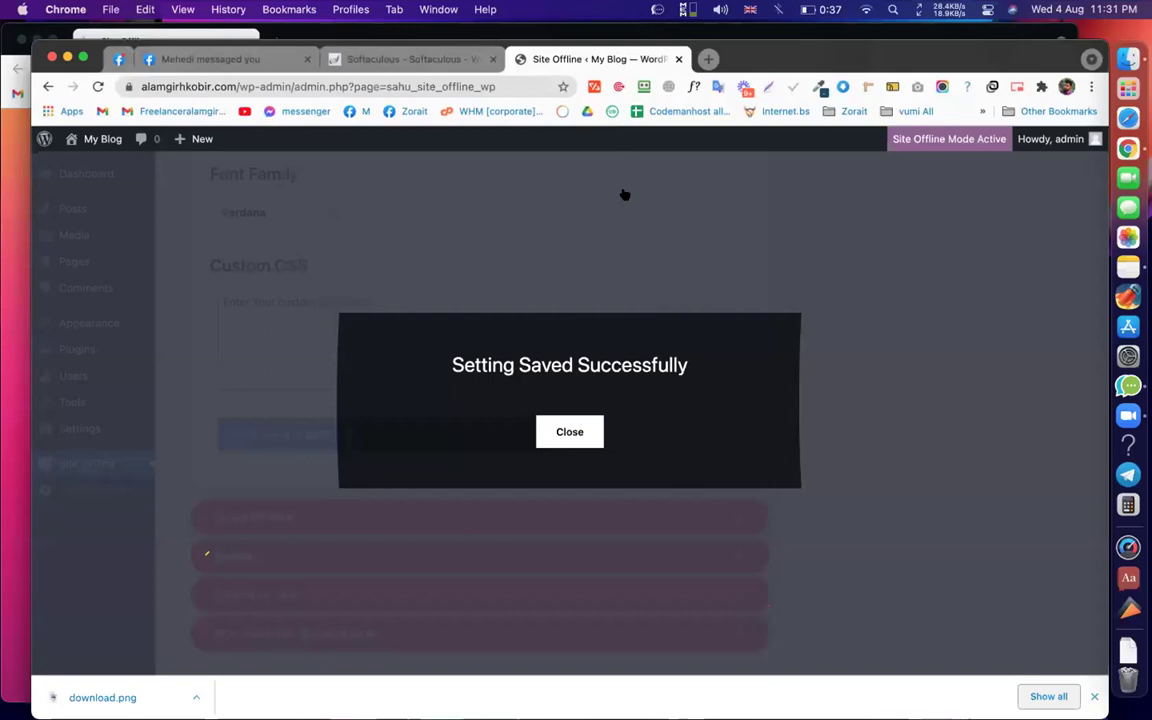
- Reload the live offline page to confirm the green background, then return to the admin settings
key("super+grave")
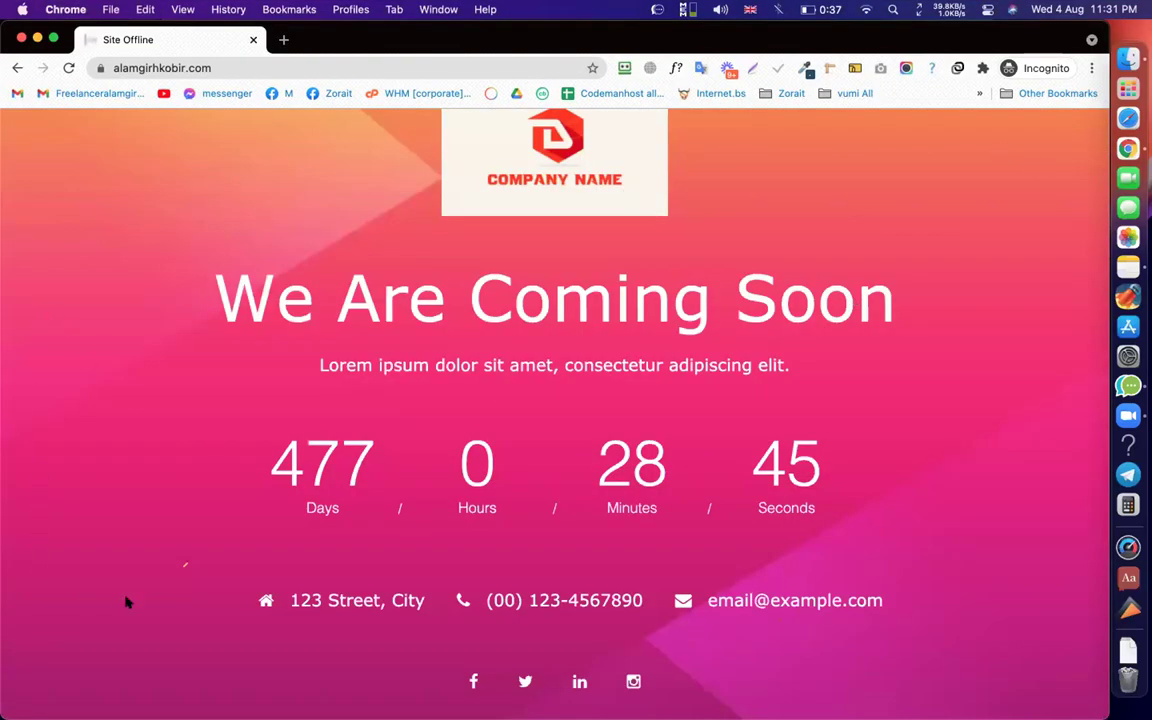
key("super+r")
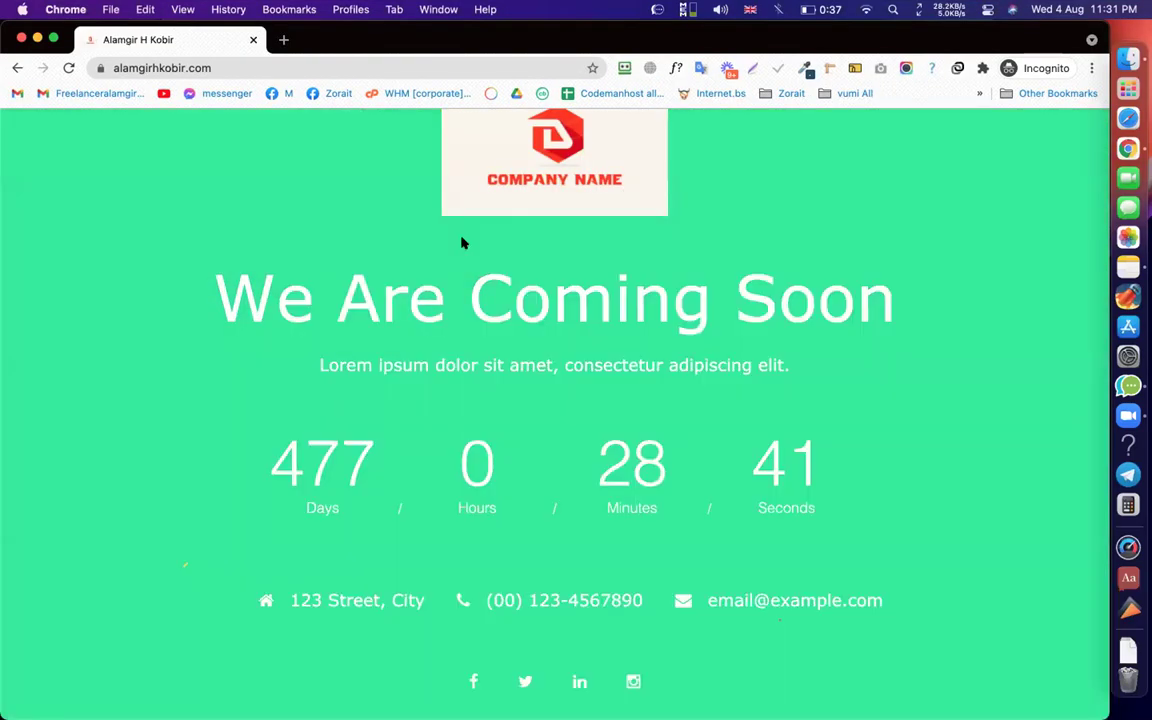
key("super+m")
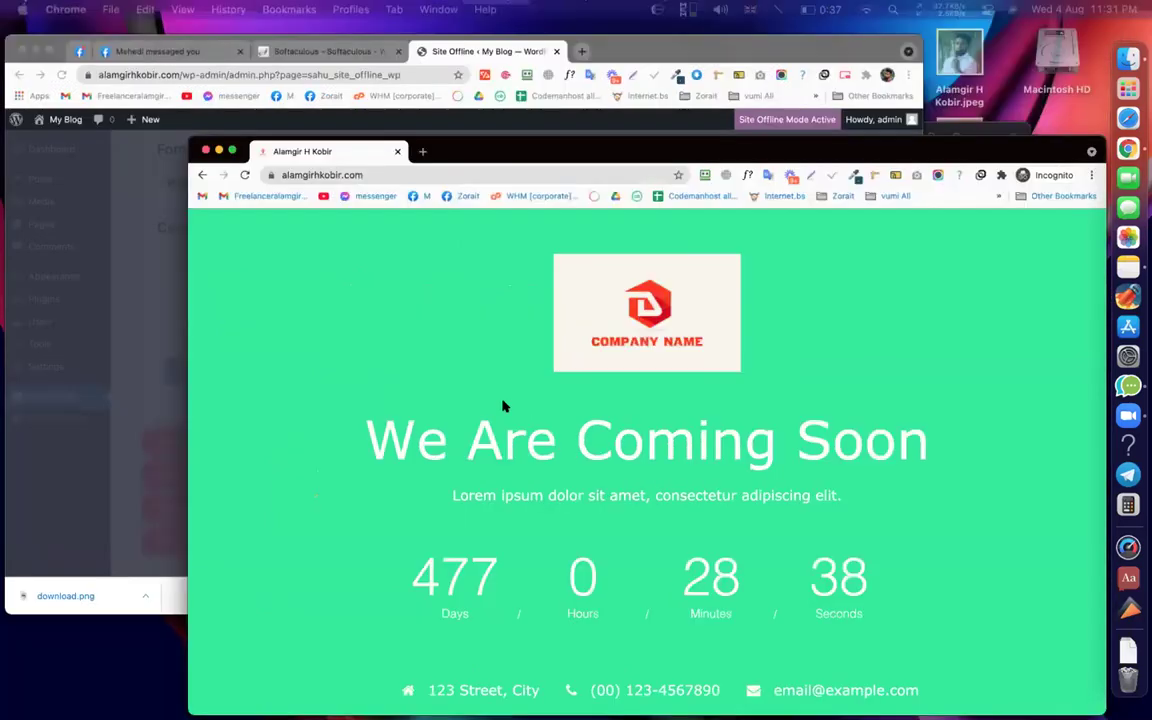
left_click(504, 410)
scroll(504, 403, "up", 4)
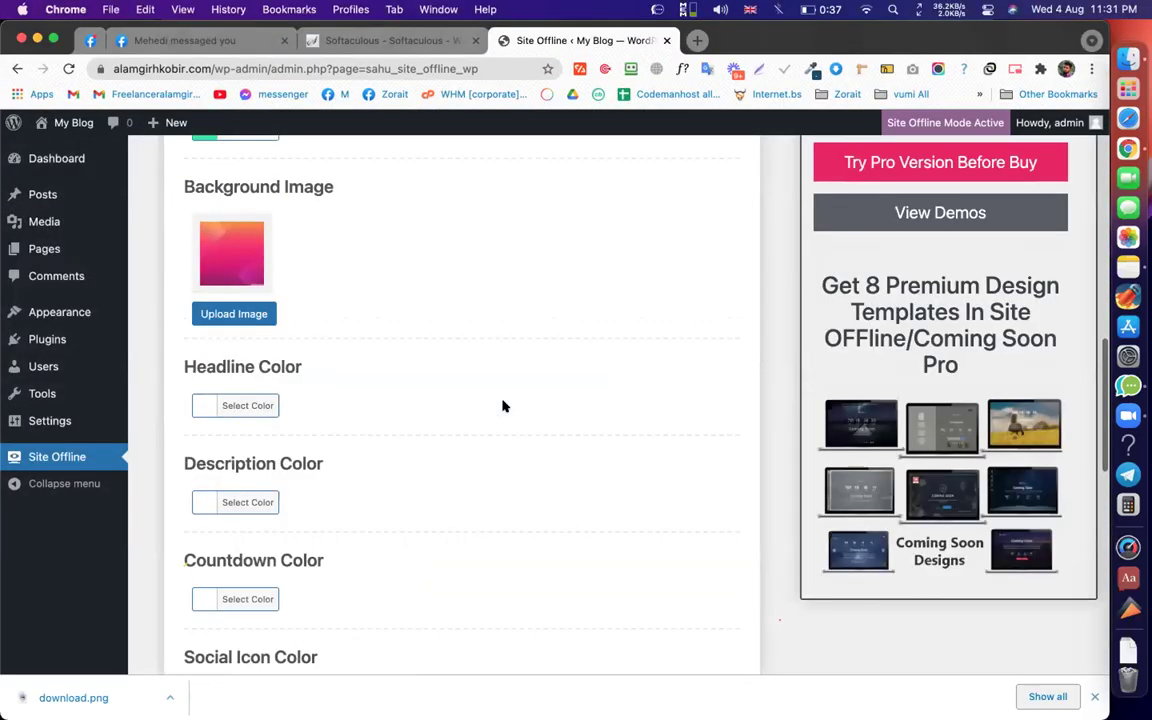
scroll(250, 260, "up", 2)
scroll(202, 228, "up", 2)
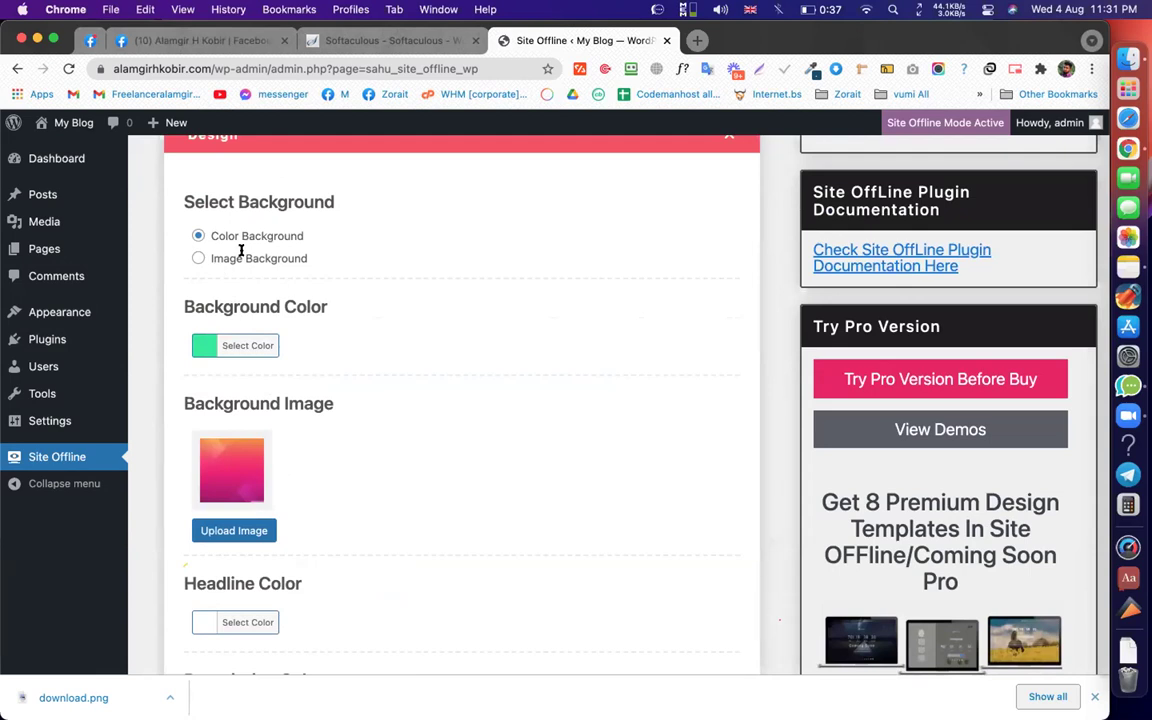
scroll(239, 250, "down", 5)
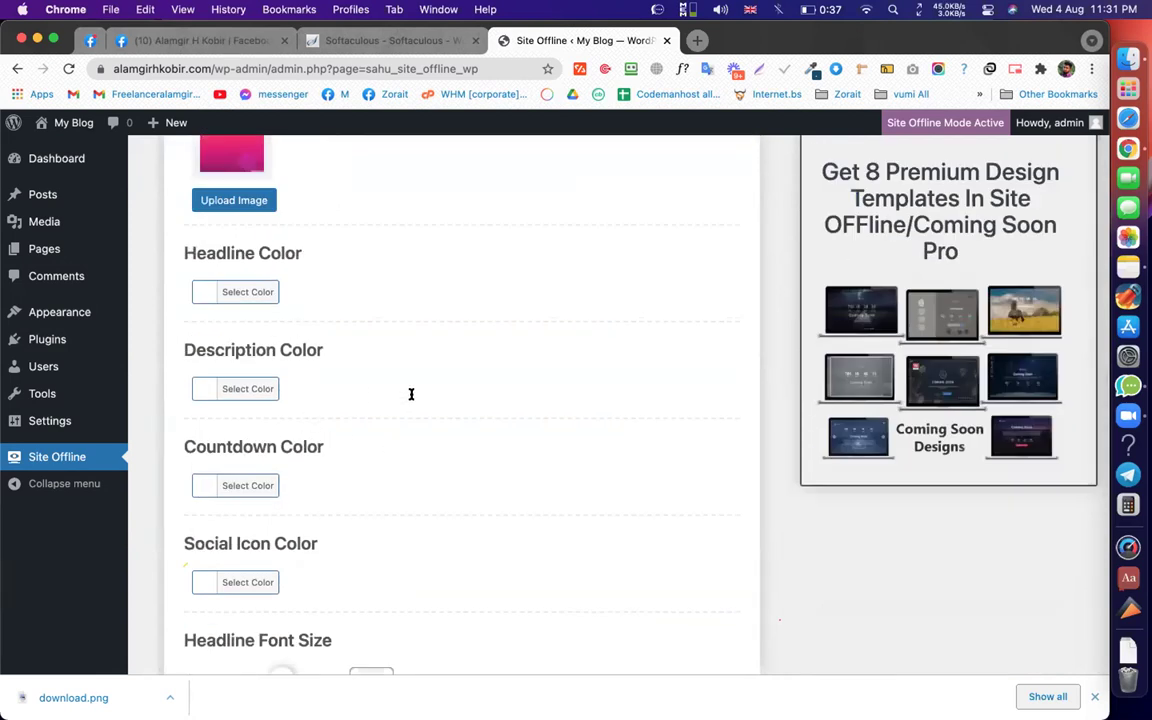
- Set the Countdown Color to the yellow swatch #eeee22 and save the settings
key("ctrl+alt+BackSpace")
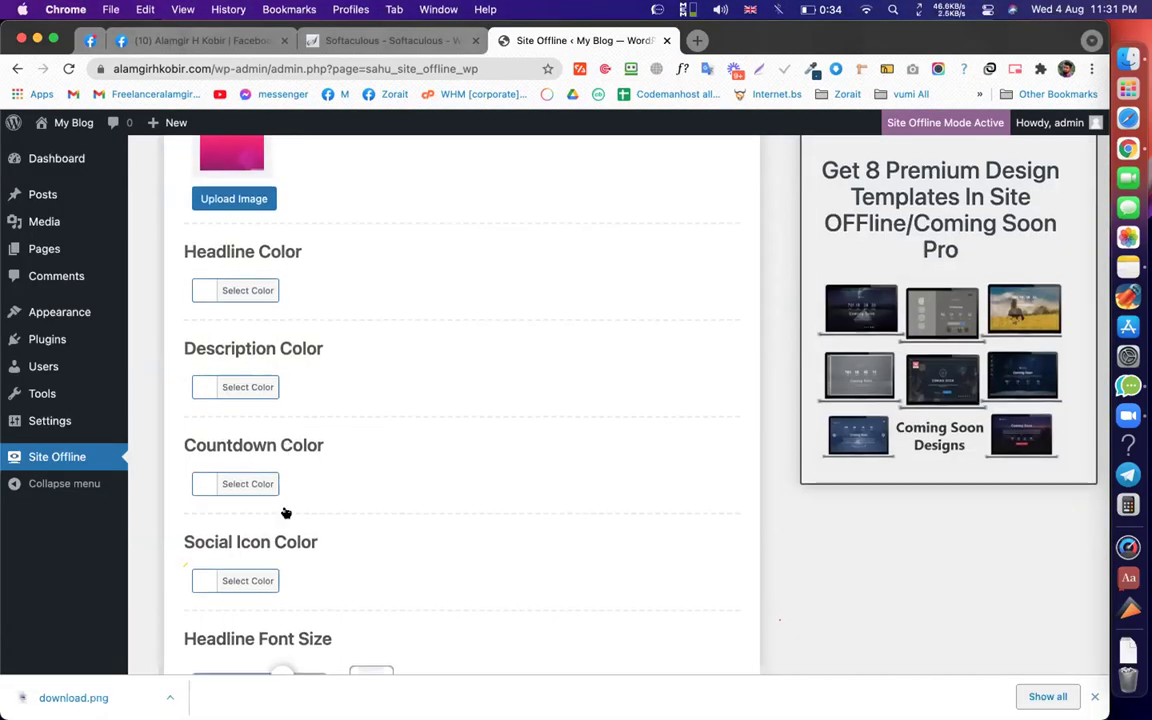
scroll(285, 507, "down", 6)
scroll(287, 507, "up", 2)
scroll(287, 507, "up", 4)
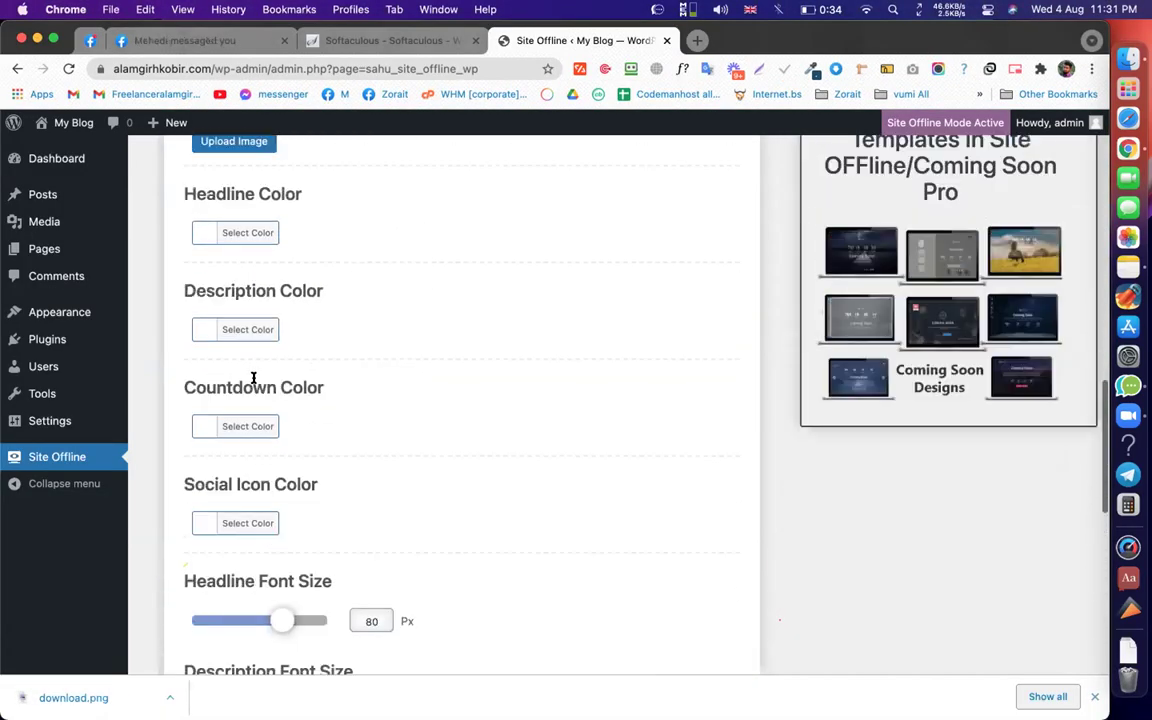
left_click(250, 428)
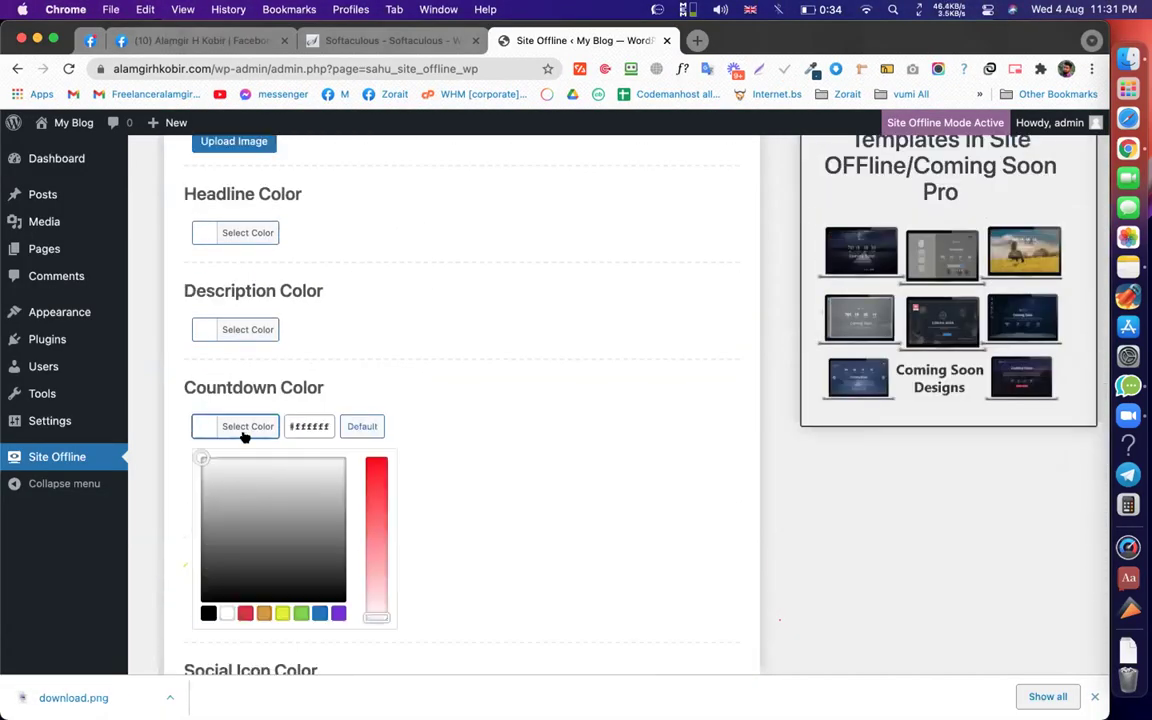
left_click(281, 613)
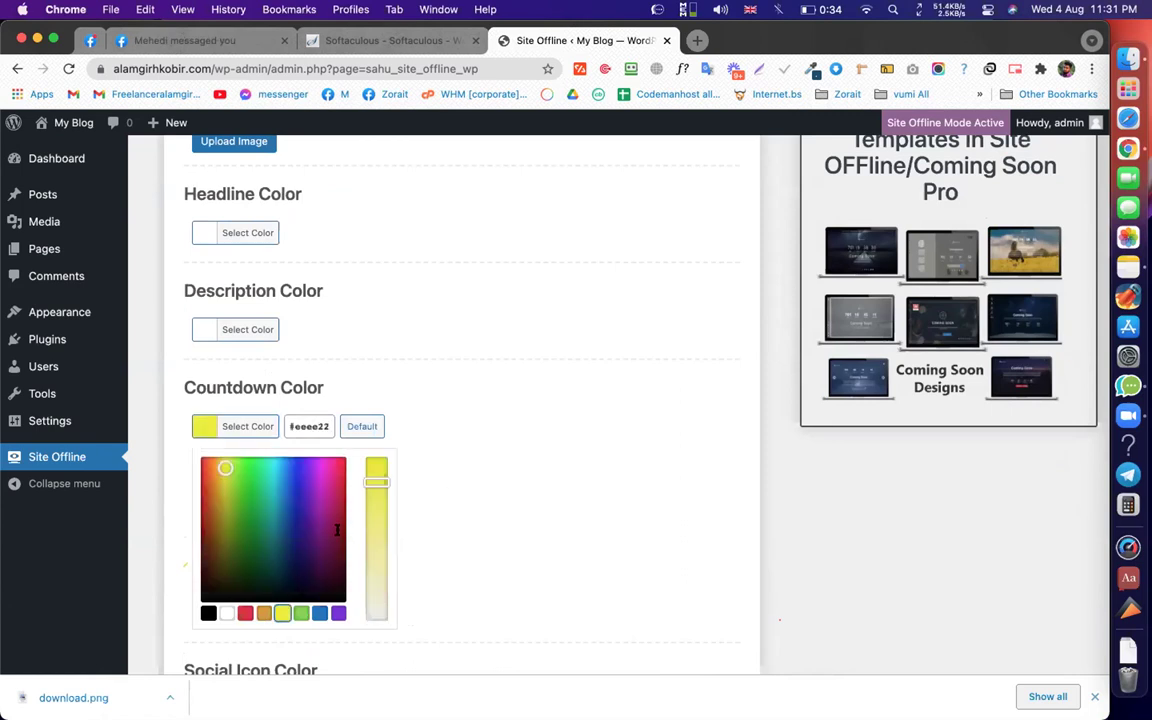
scroll(280, 507, "down", 5)
left_click(285, 507)
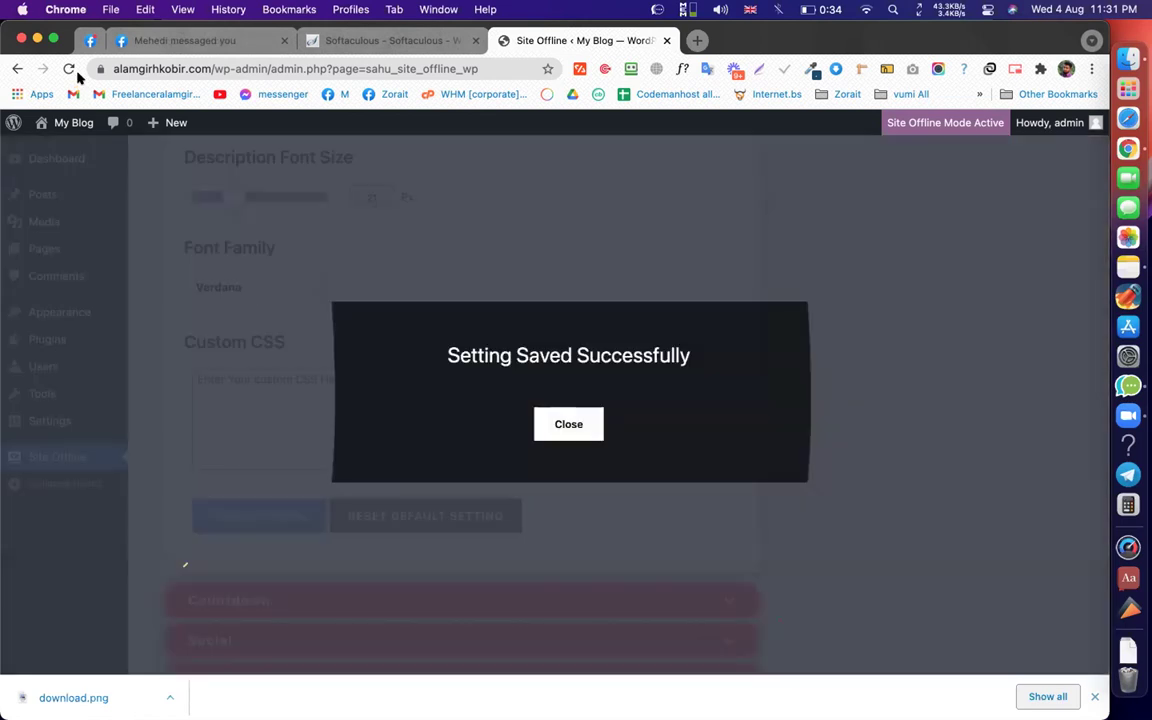
left_click(117, 58)
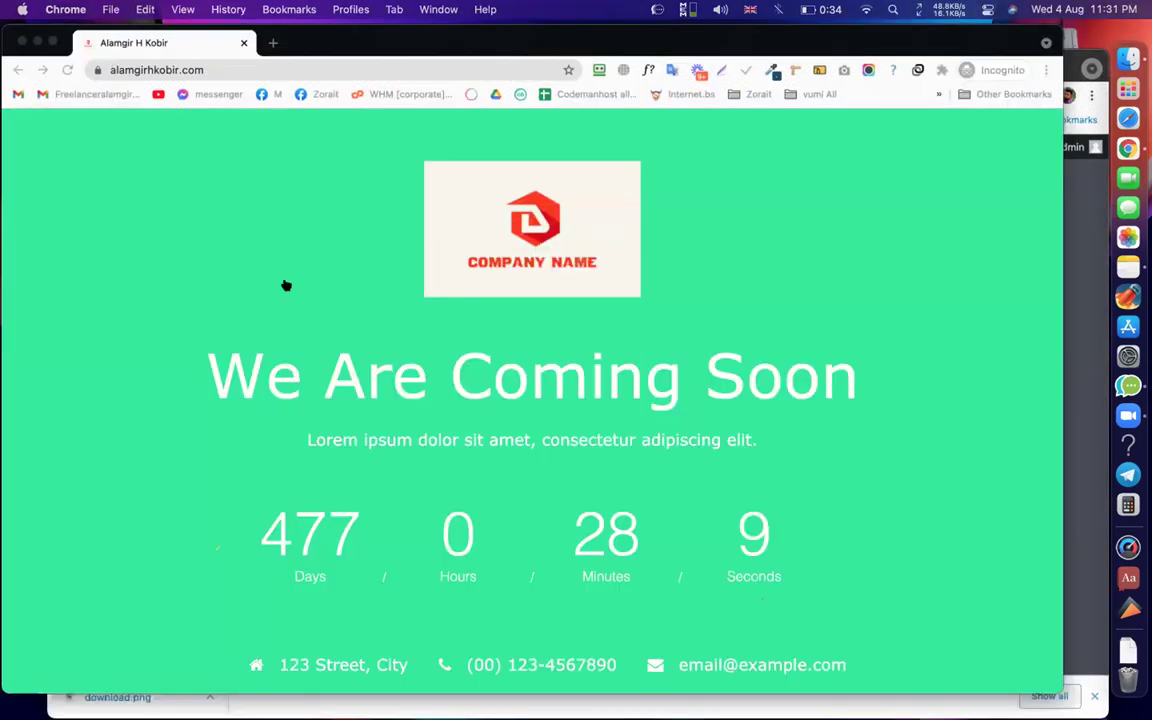
- Reload the live coming-soon page to check the yellow countdown, then return to the Site Offline settings
key("super+r")
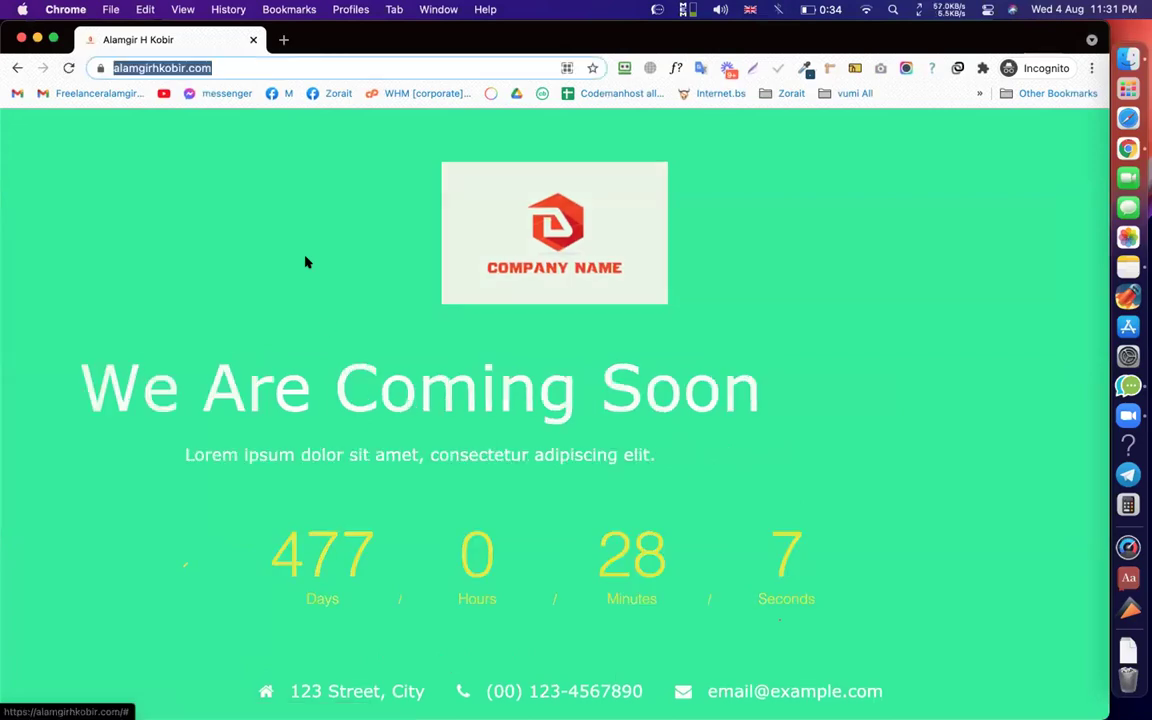
key("ctrl+Up")
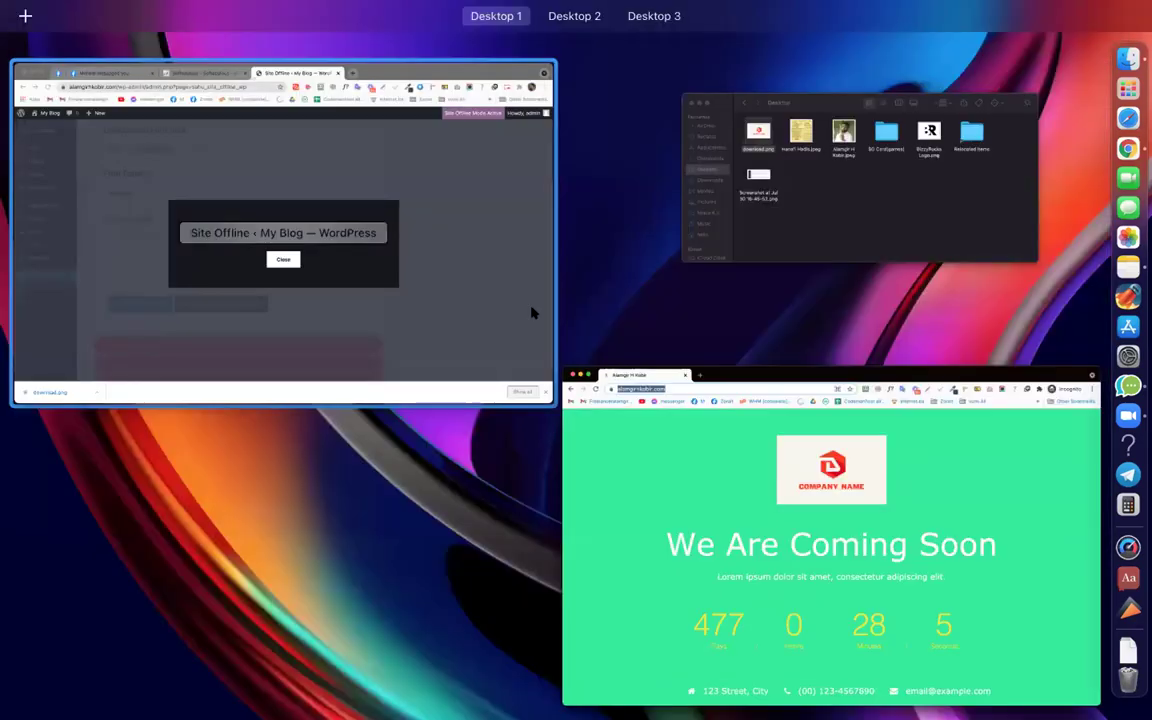
left_click(532, 313)
left_click(221, 334)
scroll(221, 334, "up", 3)
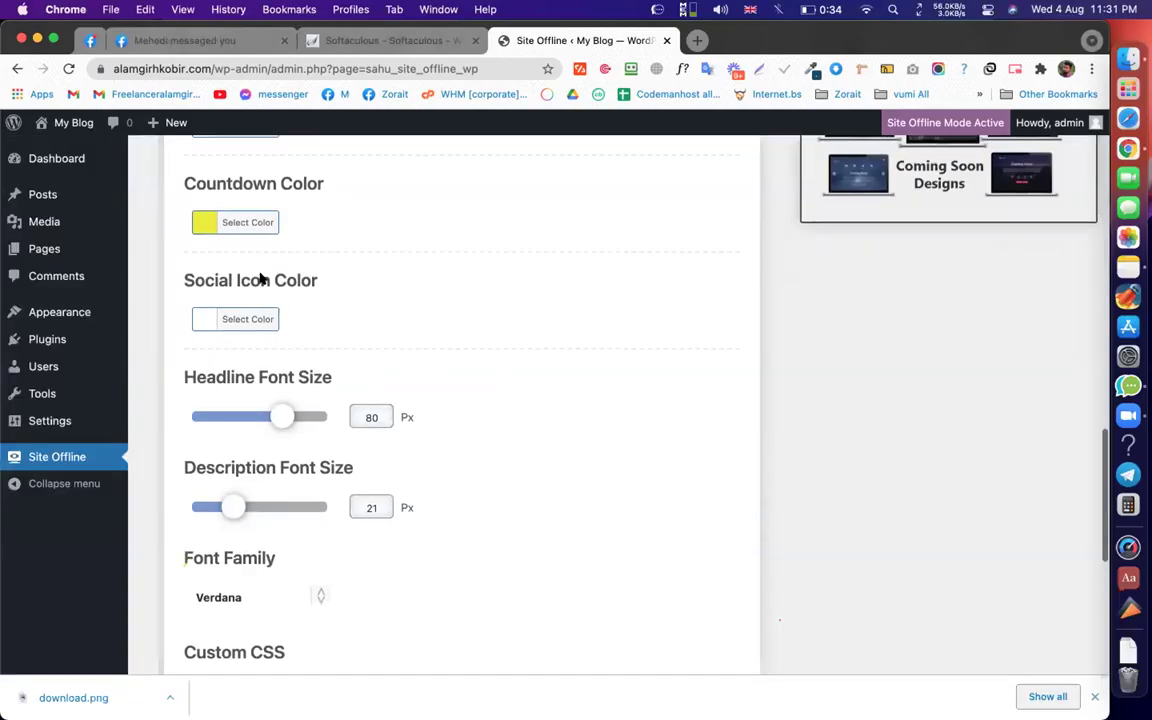
key("ctrl+Up")
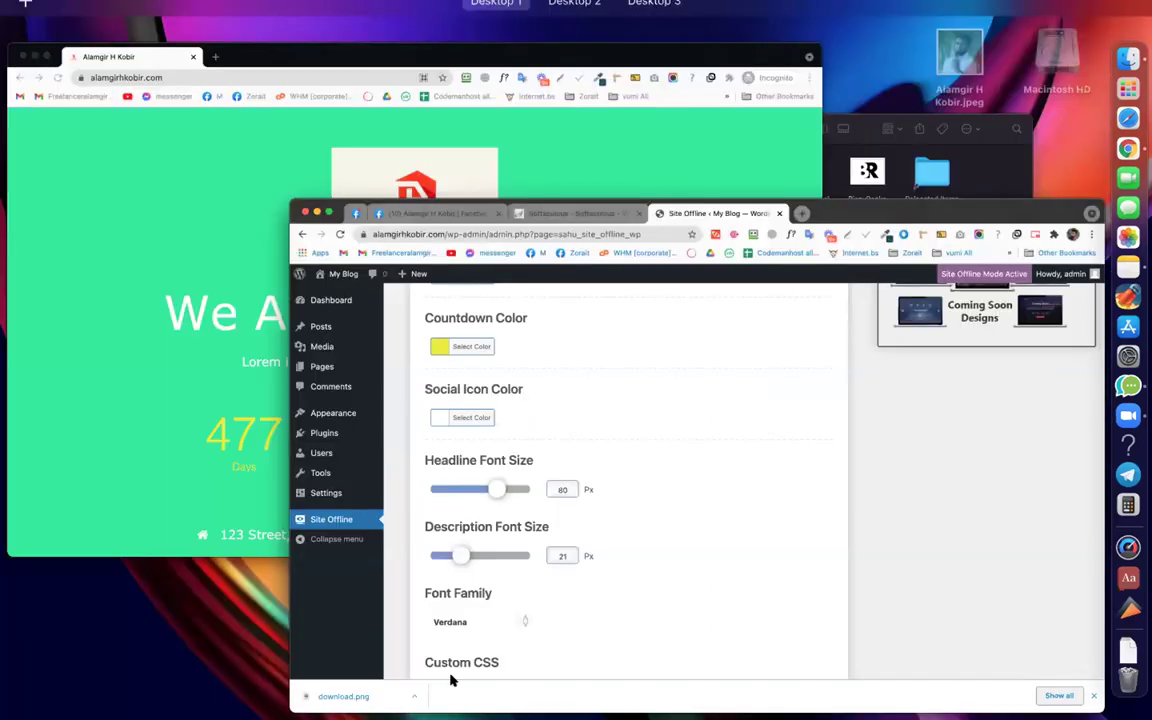
left_click(240, 480)
key("super+r")
scroll(598, 640, "down", 2)
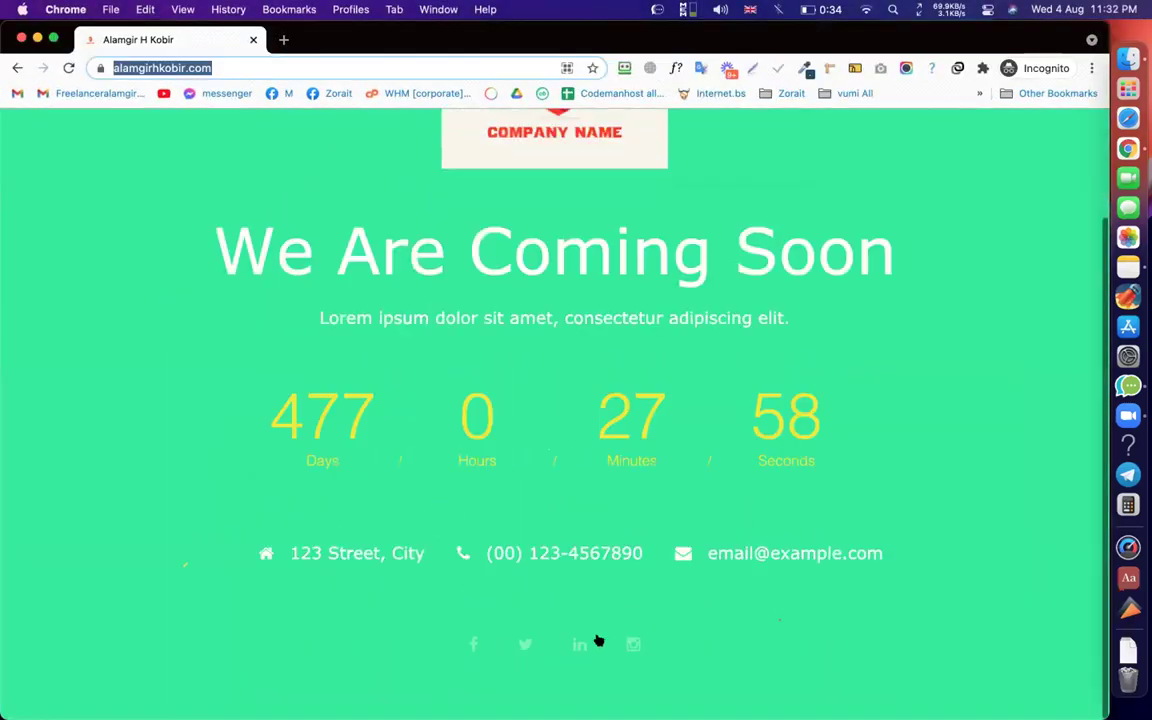
key("ctrl+Up")
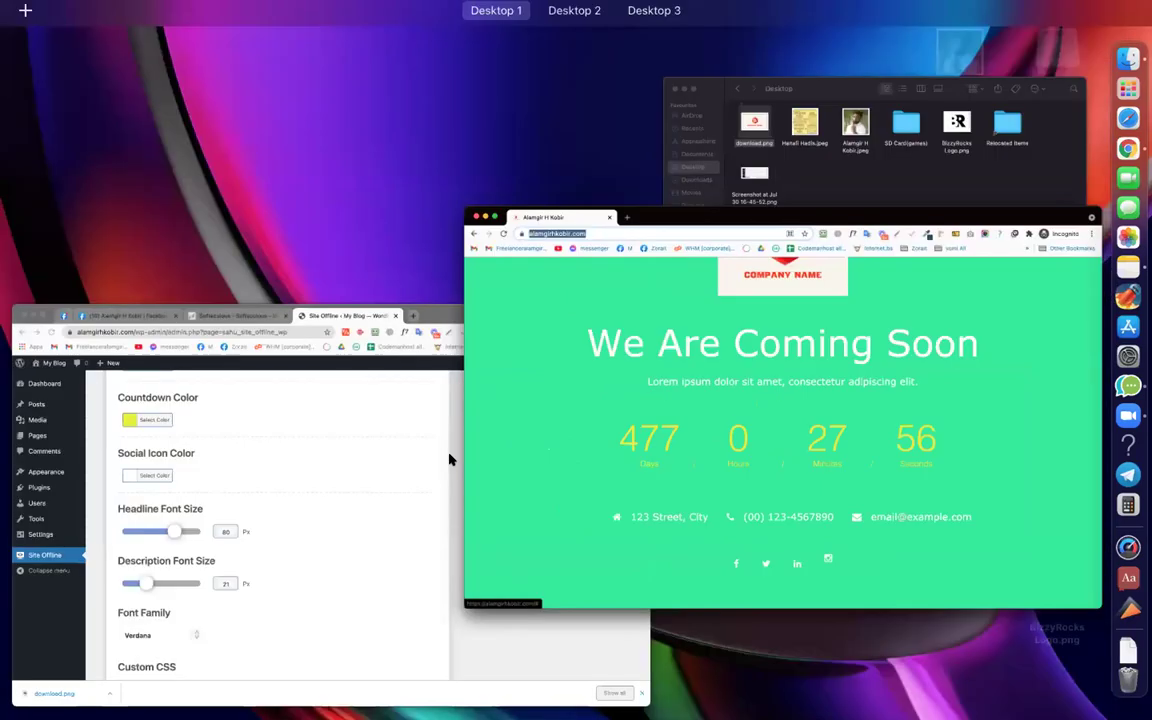
left_click(449, 459)
scroll(275, 283, "down", 3)
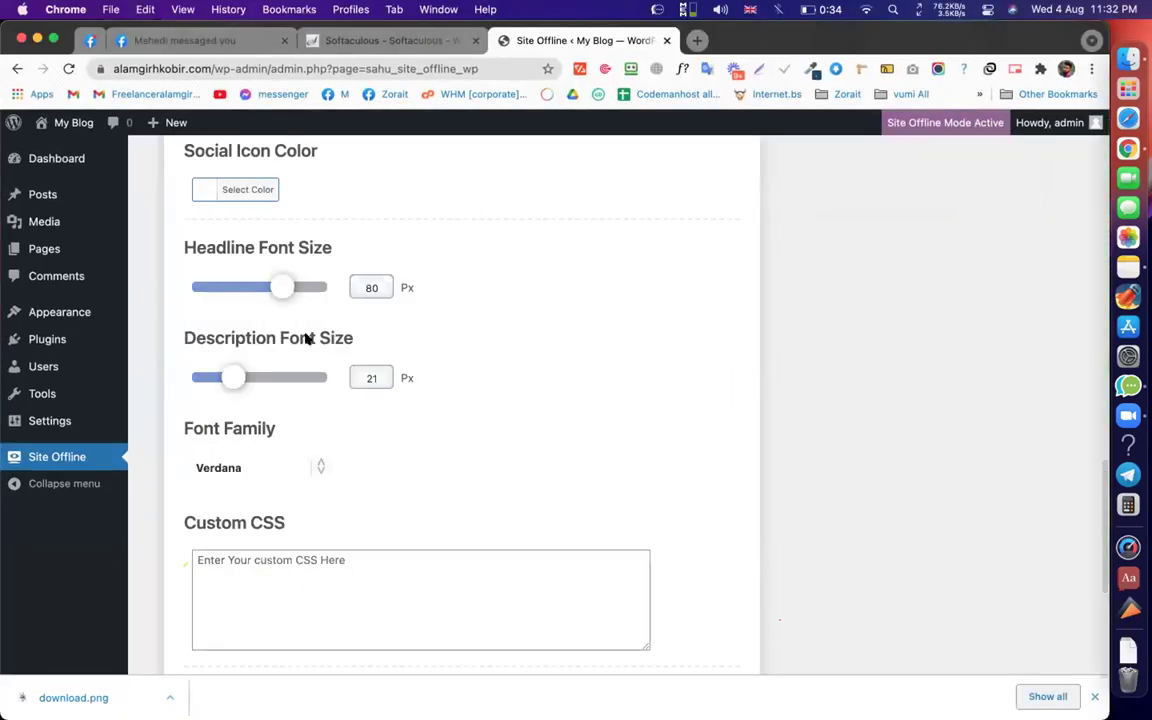
- Set the Headline Font Size to 54 px, save, and bring up the live preview
left_click_drag(280, 289, 246, 285)
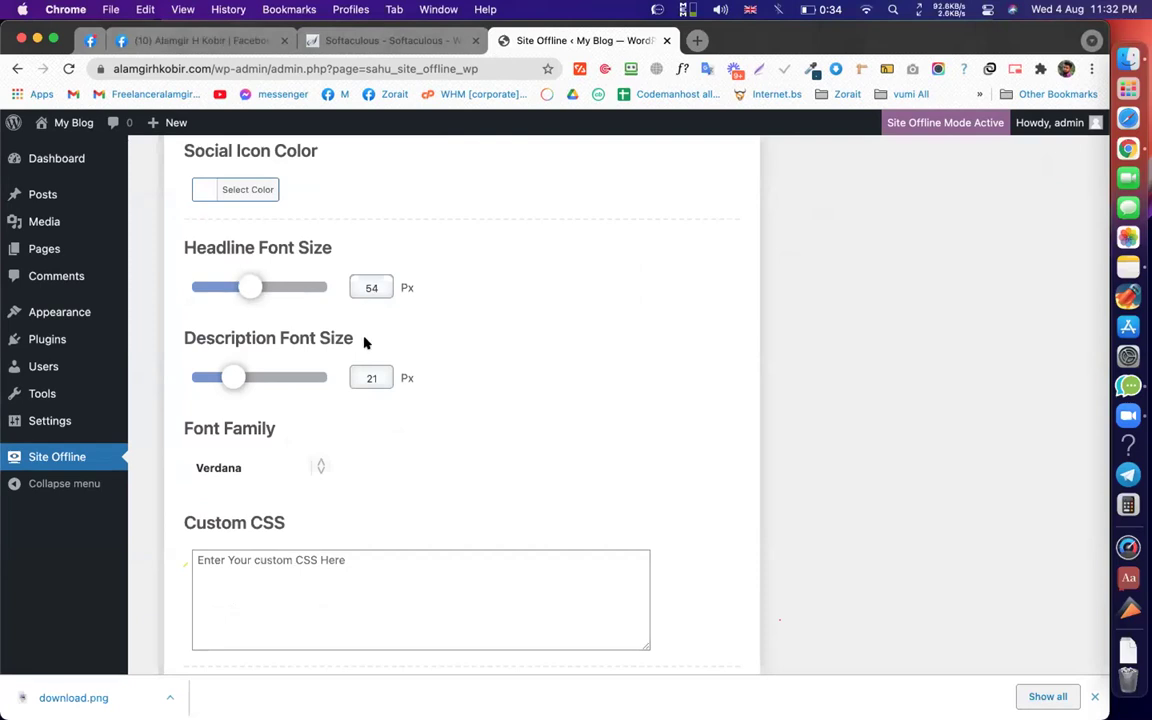
scroll(363, 342, "down", 5)
left_click(275, 368)
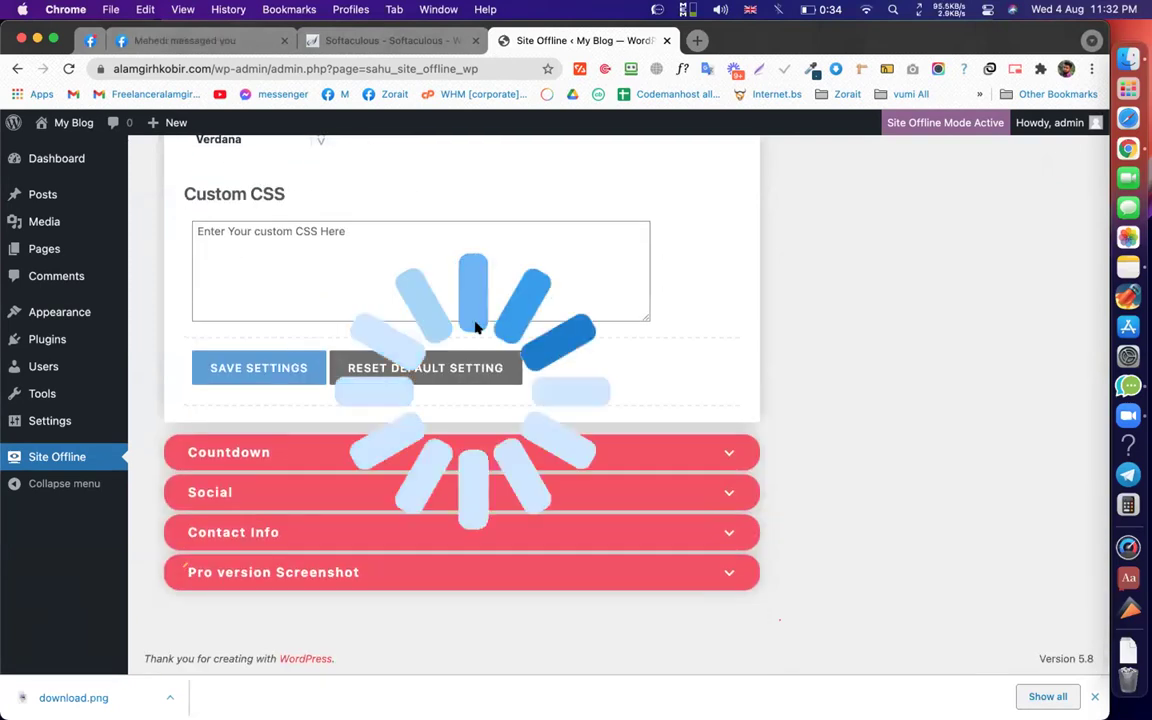
key("ctrl+Up")
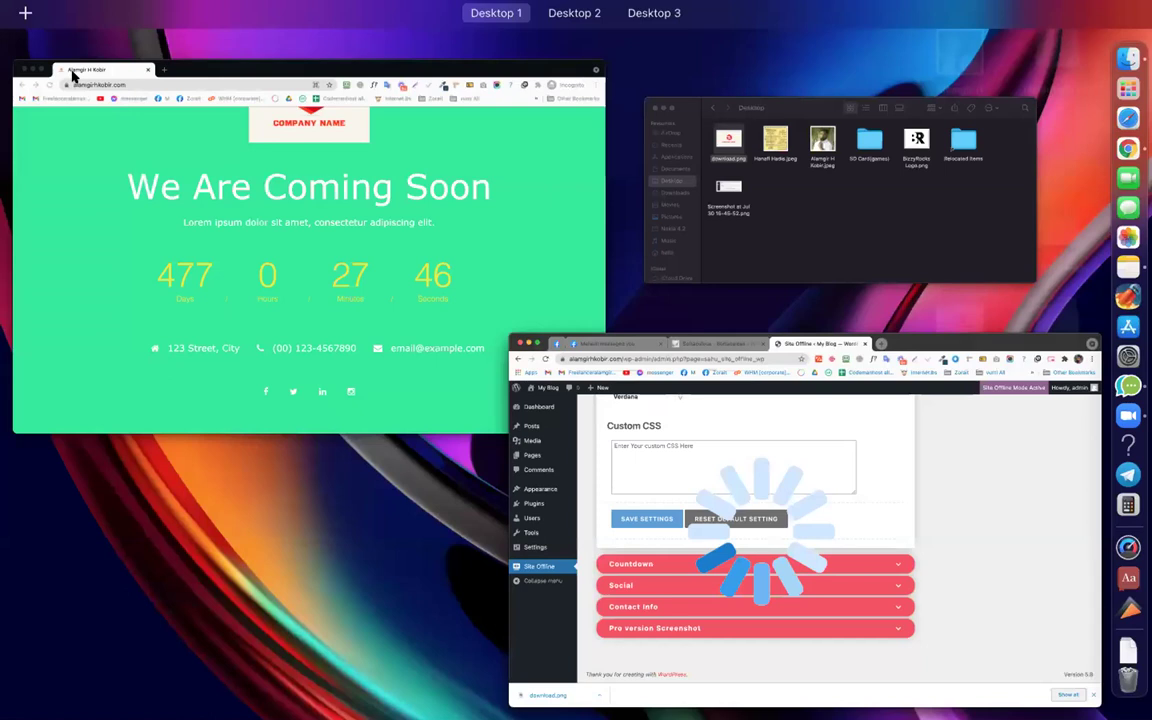
left_click(72, 75)
left_click(69, 70)
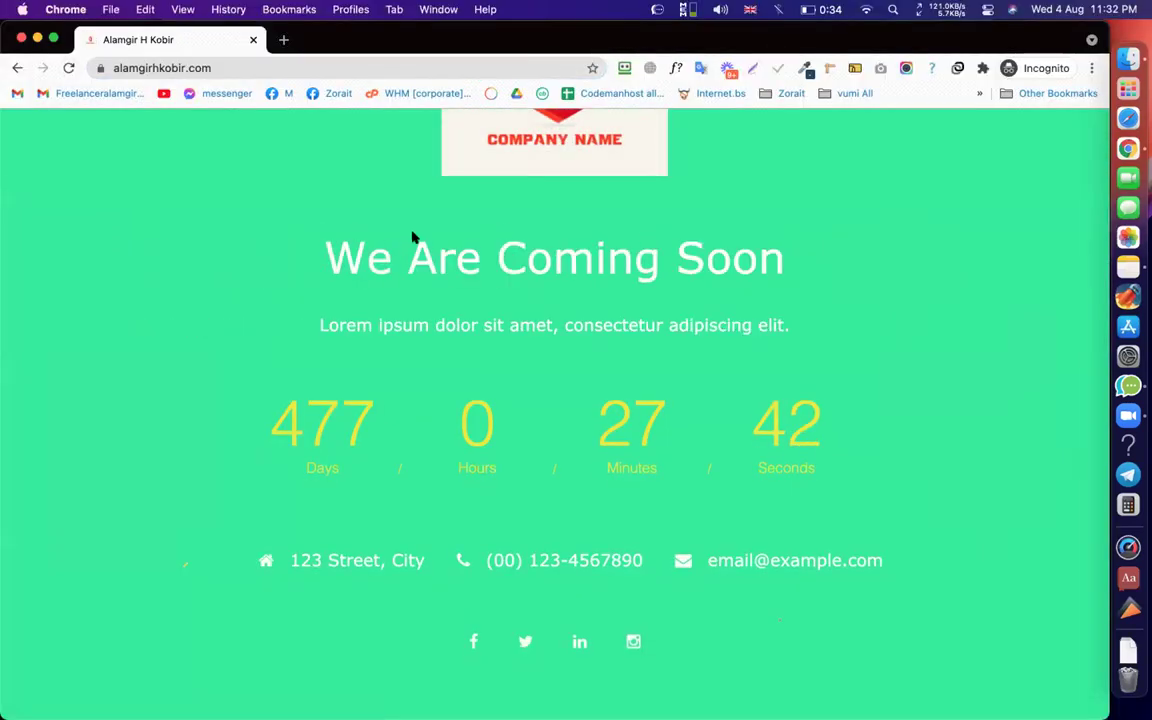
key("ctrl+Up")
- Go back to the WordPress Site Offline settings and look over the Custom CSS and Save Settings area
left_click(500, 380)
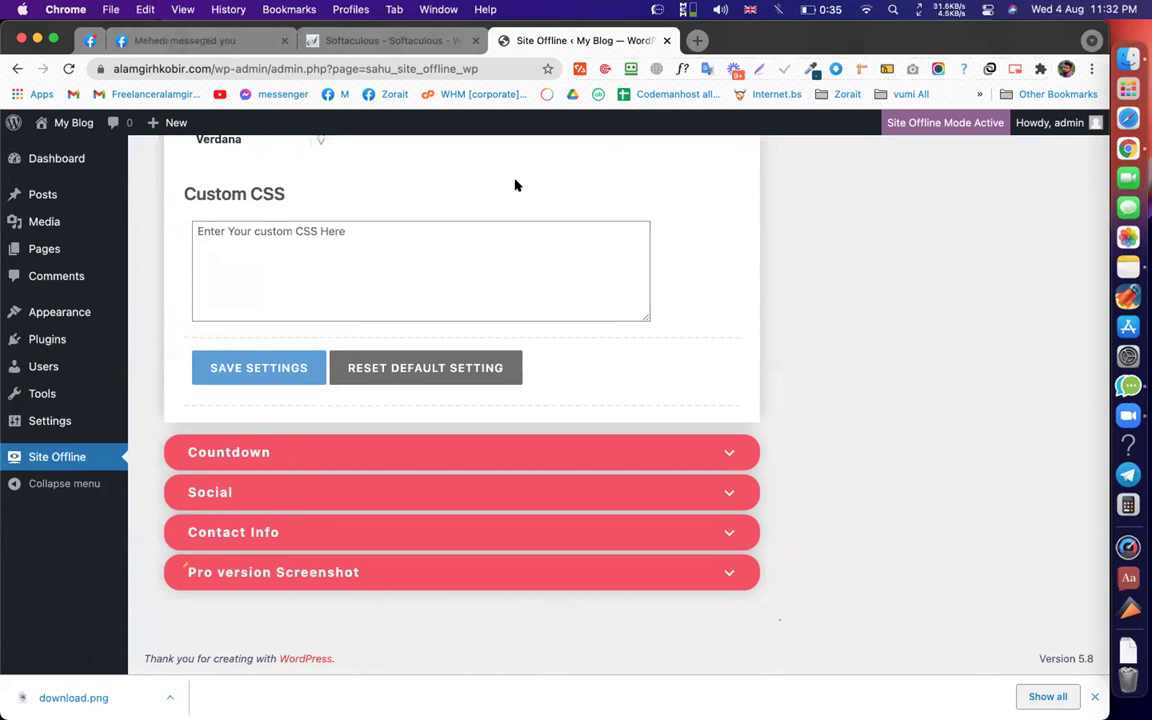
scroll(661, 270, "up", 1)
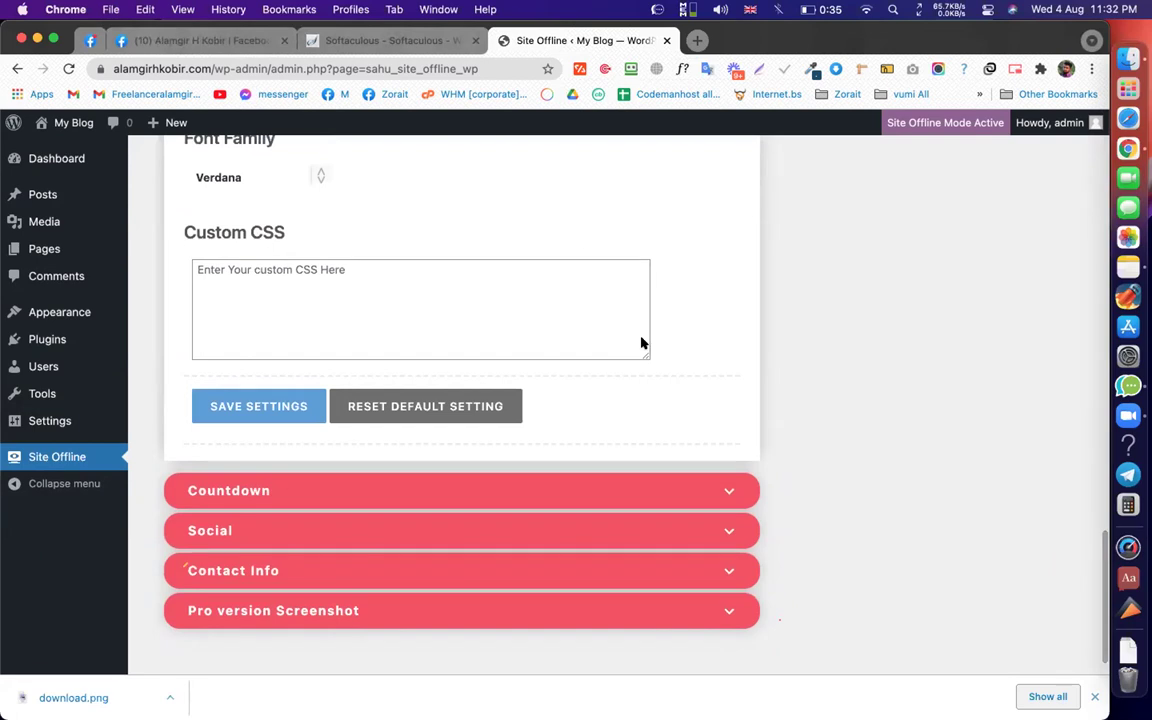
scroll(654, 437, "down", 1)
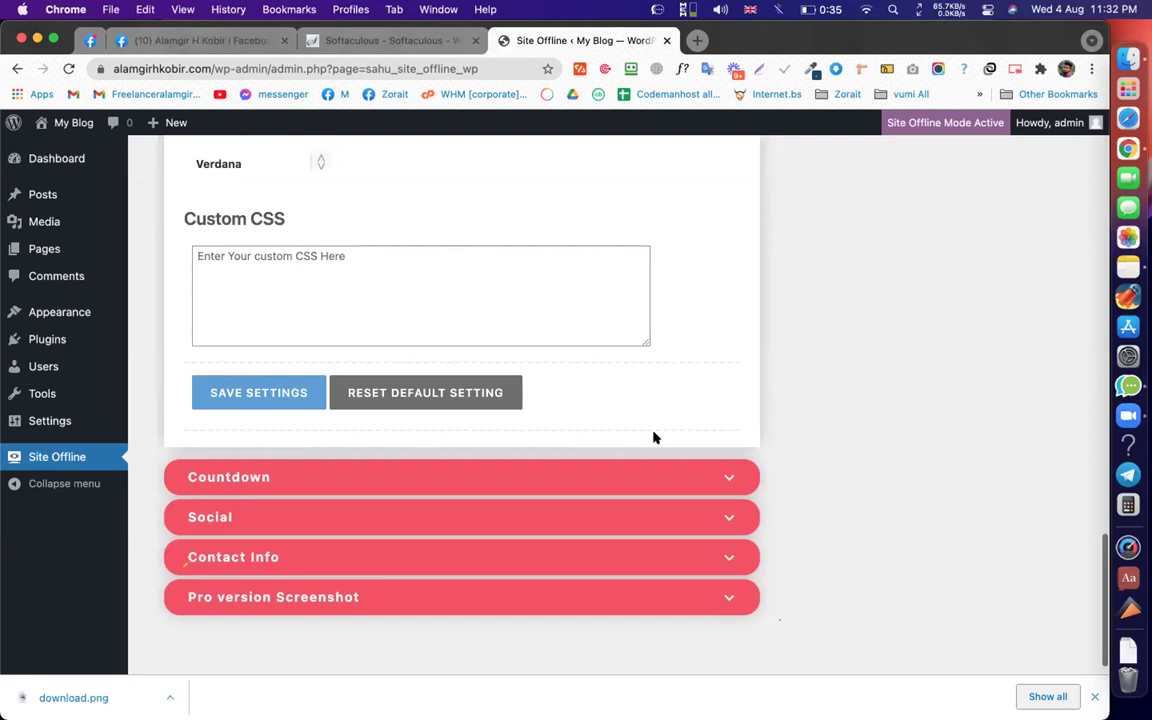
scroll(653, 437, "down", 2)
scroll(249, 365, "up", 2)
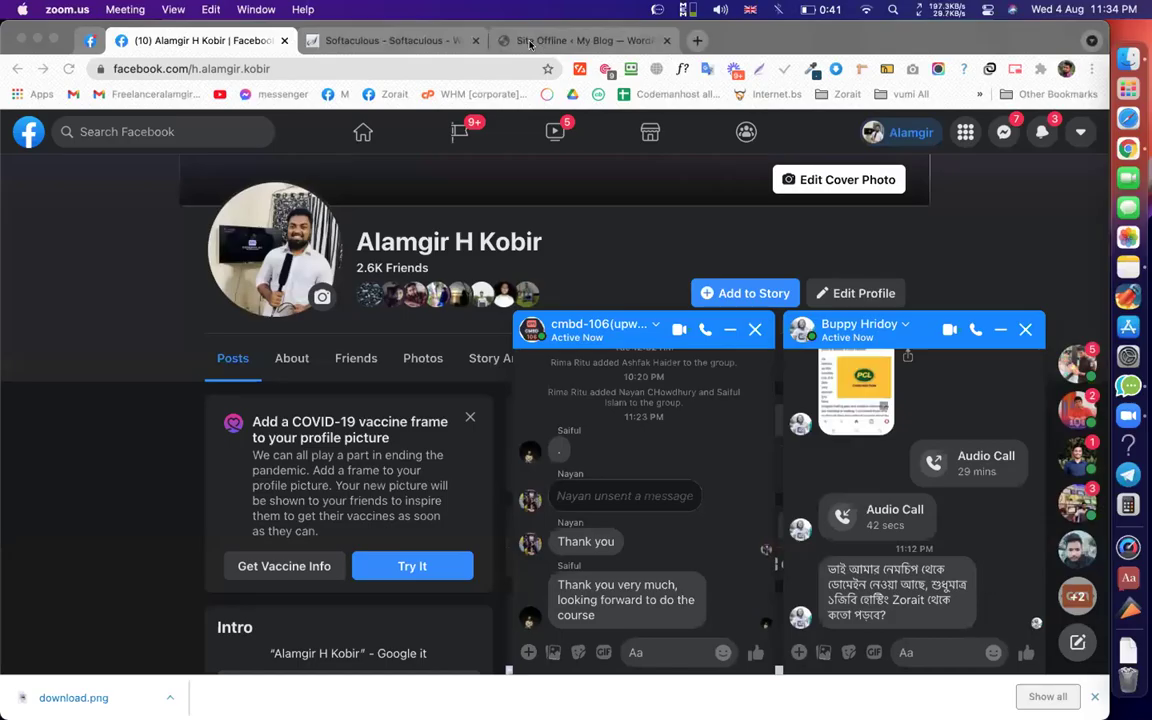
- Return to the Site Offline settings and review the yellow countdown colour and 54 px headline
left_click(580, 40)
scroll(420, 399, "down", 15)
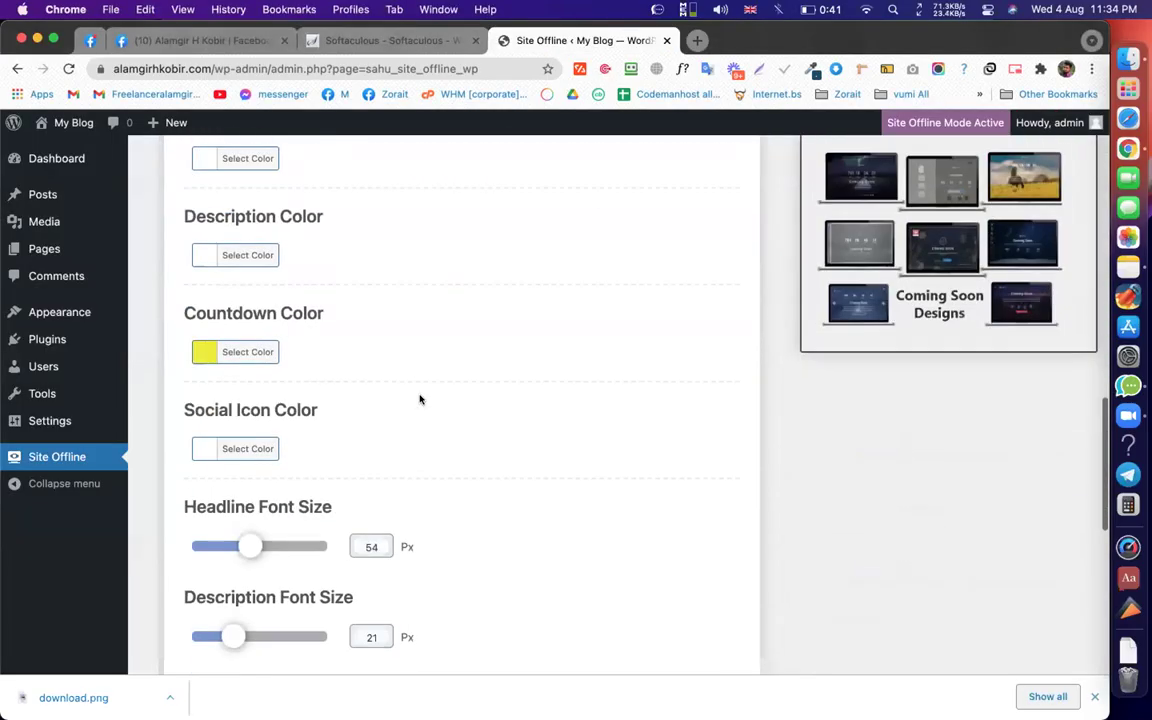
scroll(420, 399, "down", 2)
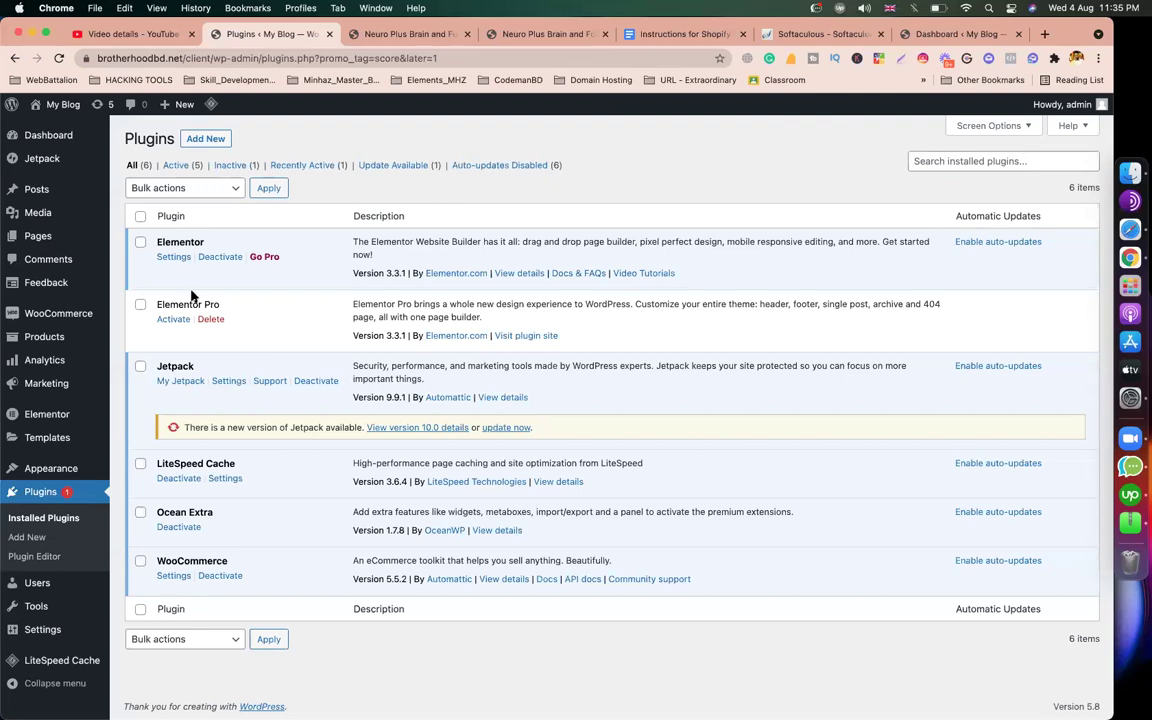
- Reload the page and open the All Products list
left_click(186, 58)
key("Return")
mouse_move(48, 342)
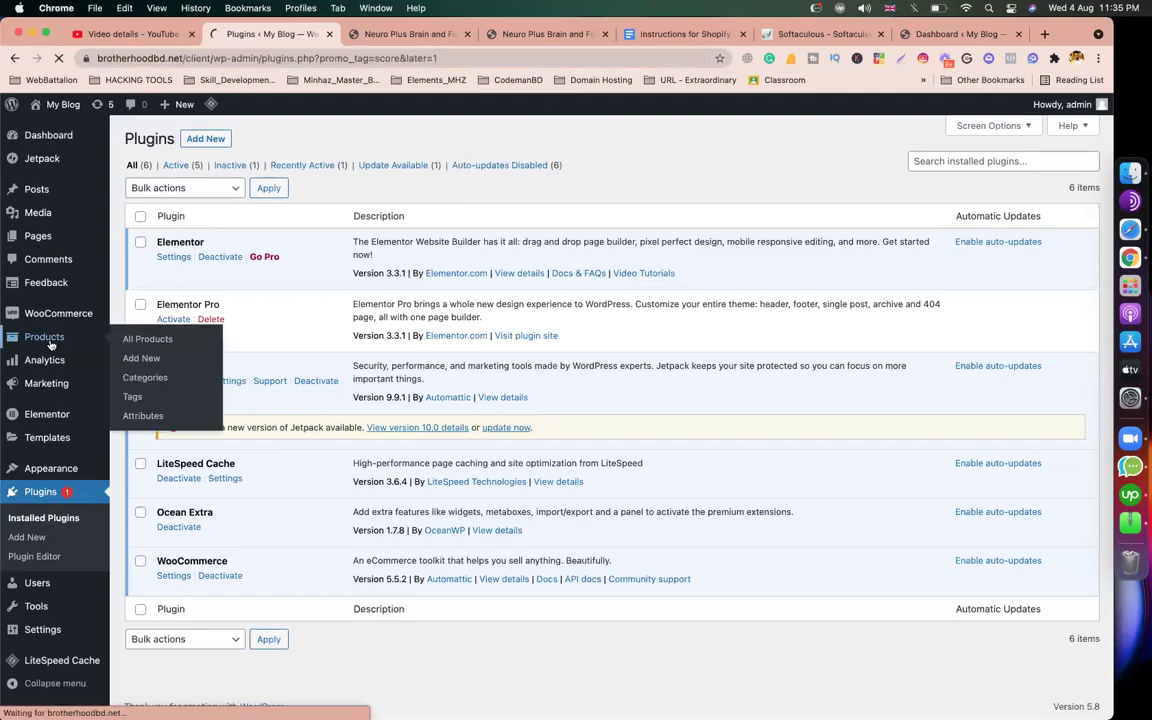
left_click(50, 344)
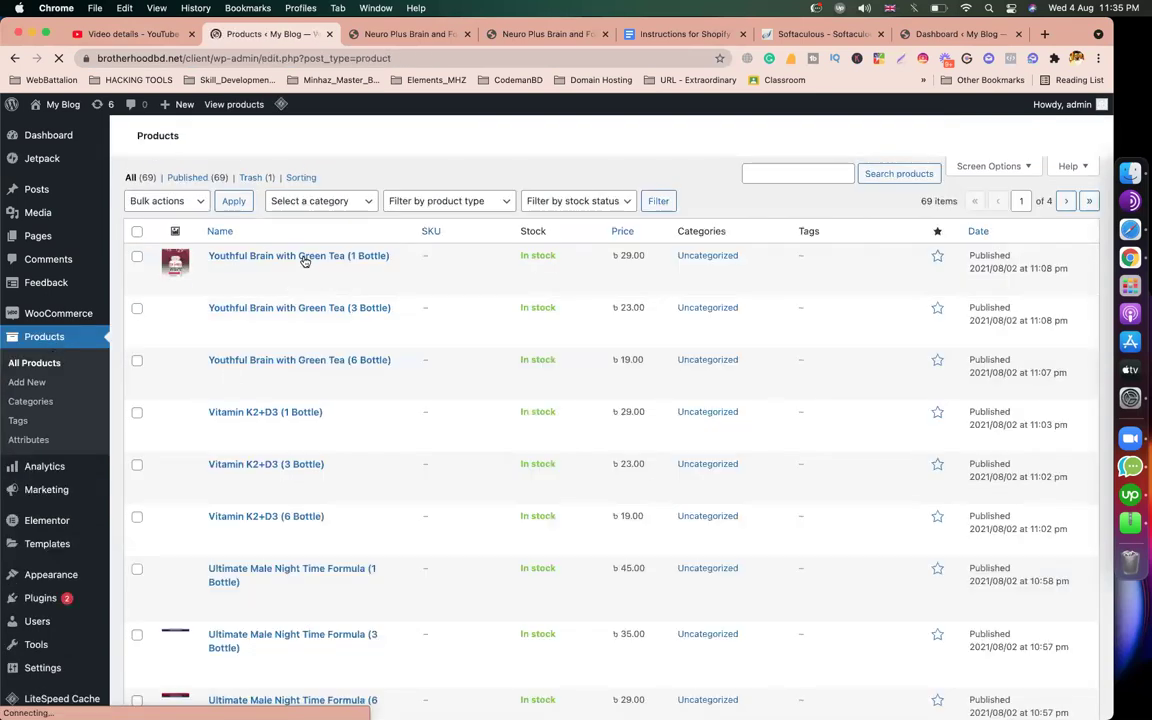
- Open the Youthful Brain with Green Tea (3 Bottle) product's View link in a new tab and switch to it
mouse_move(301, 264)
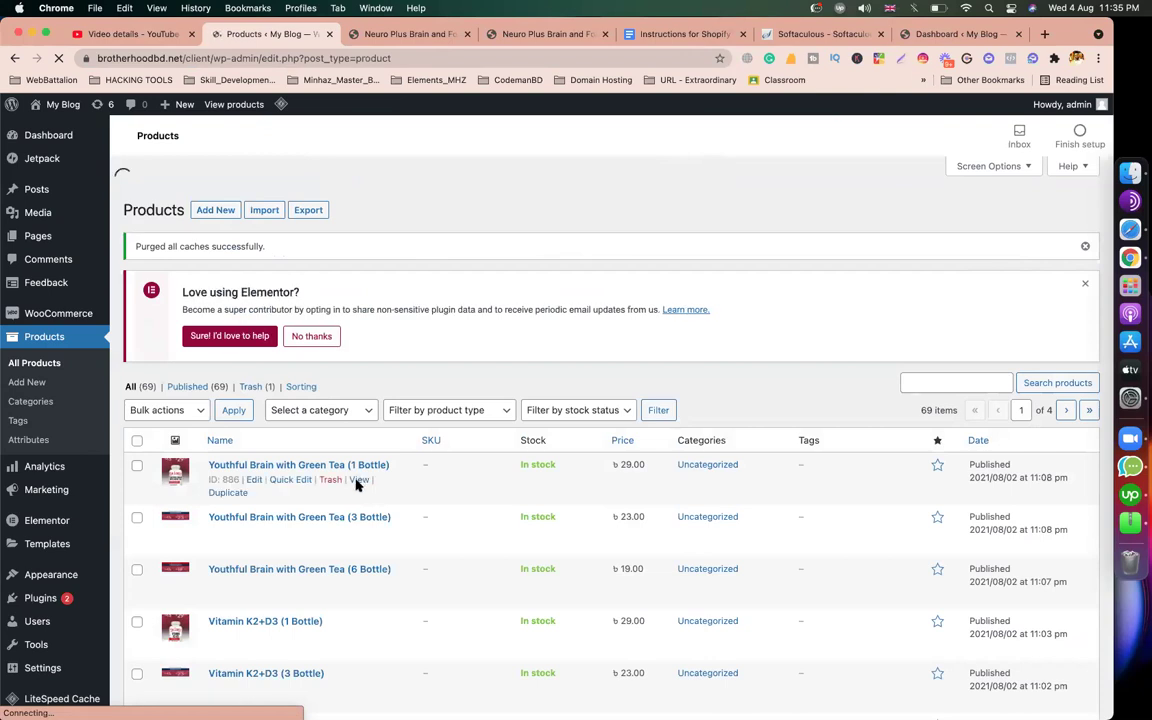
right_click(356, 485)
left_click(387, 456)
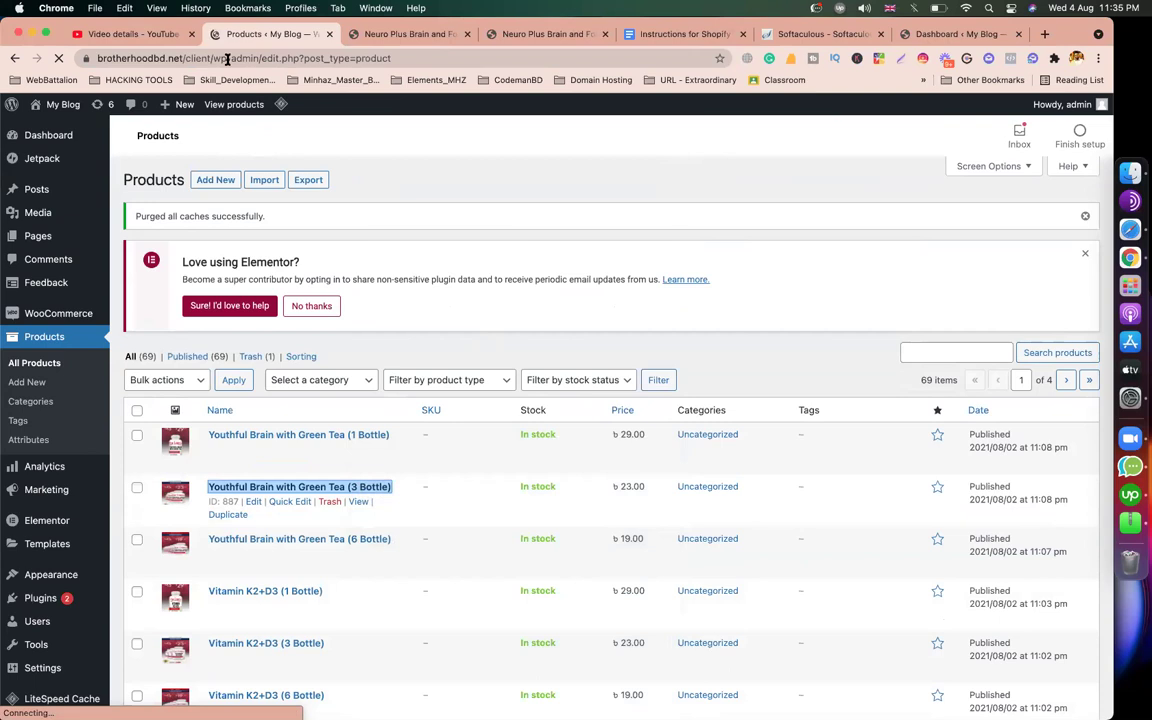
right_click(358, 502)
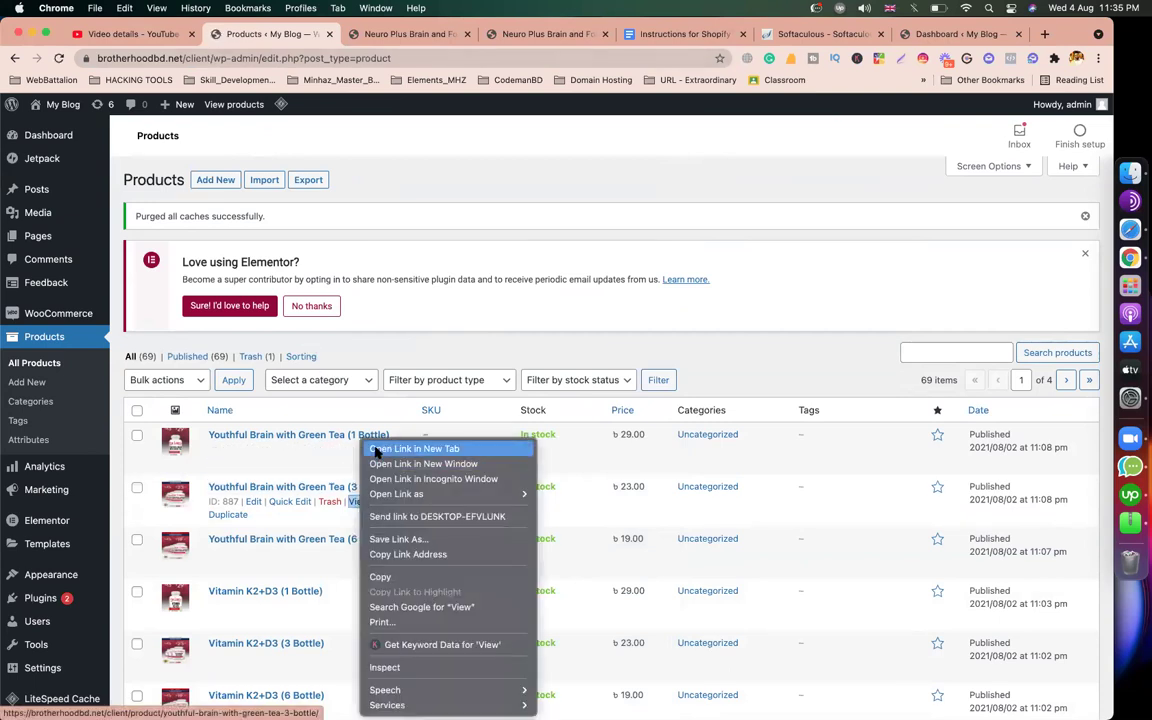
left_click(414, 449)
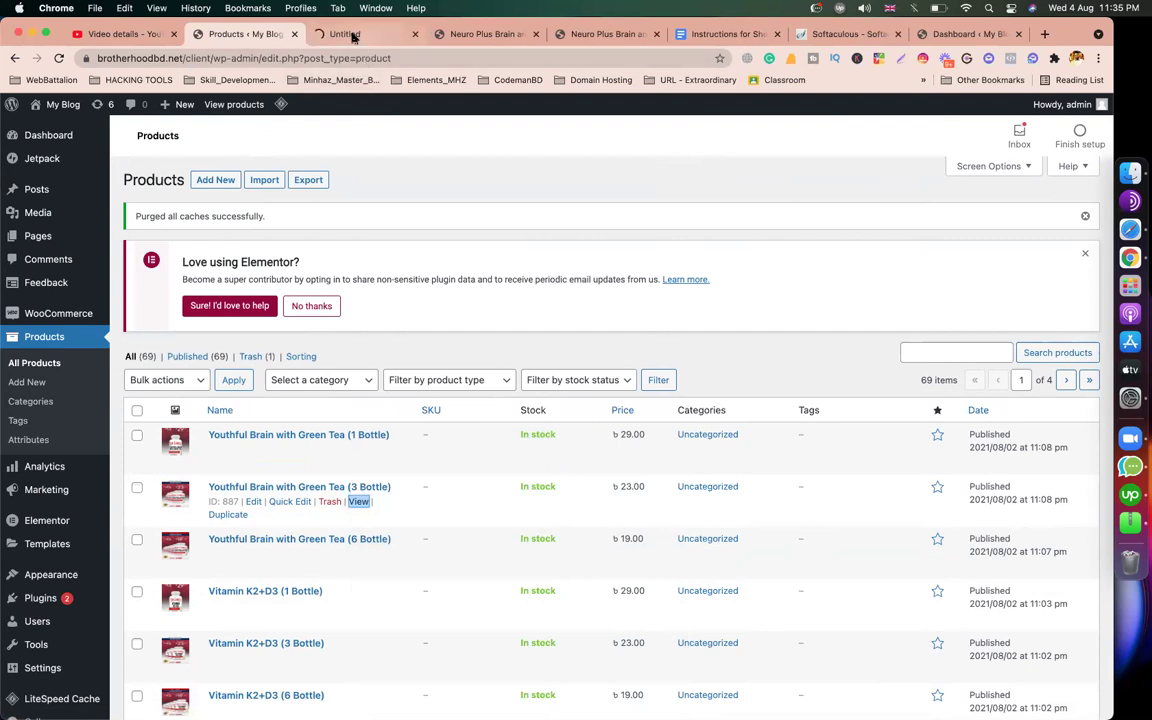
left_click(352, 36)
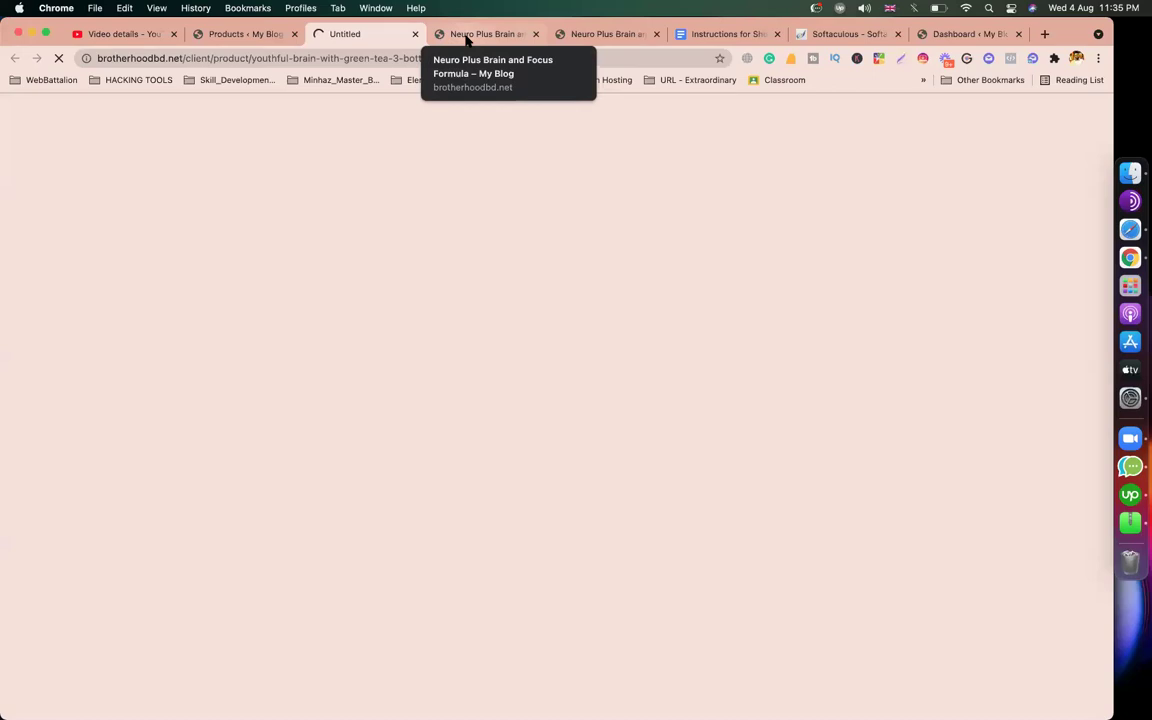
- Compare the Neuro Plus page, the 3-bottle product page and the Products list tabs
left_click(466, 36)
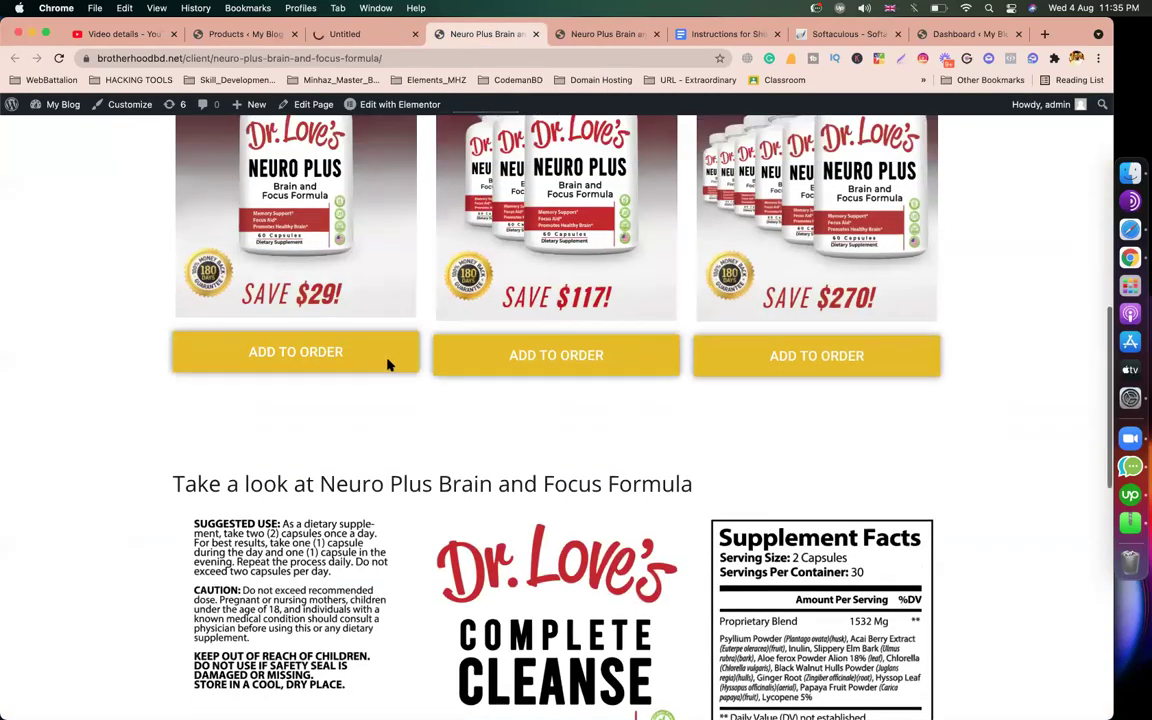
scroll(388, 363, "up", 10)
scroll(388, 365, "down", 15)
scroll(385, 300, "up", 8)
left_click(373, 37)
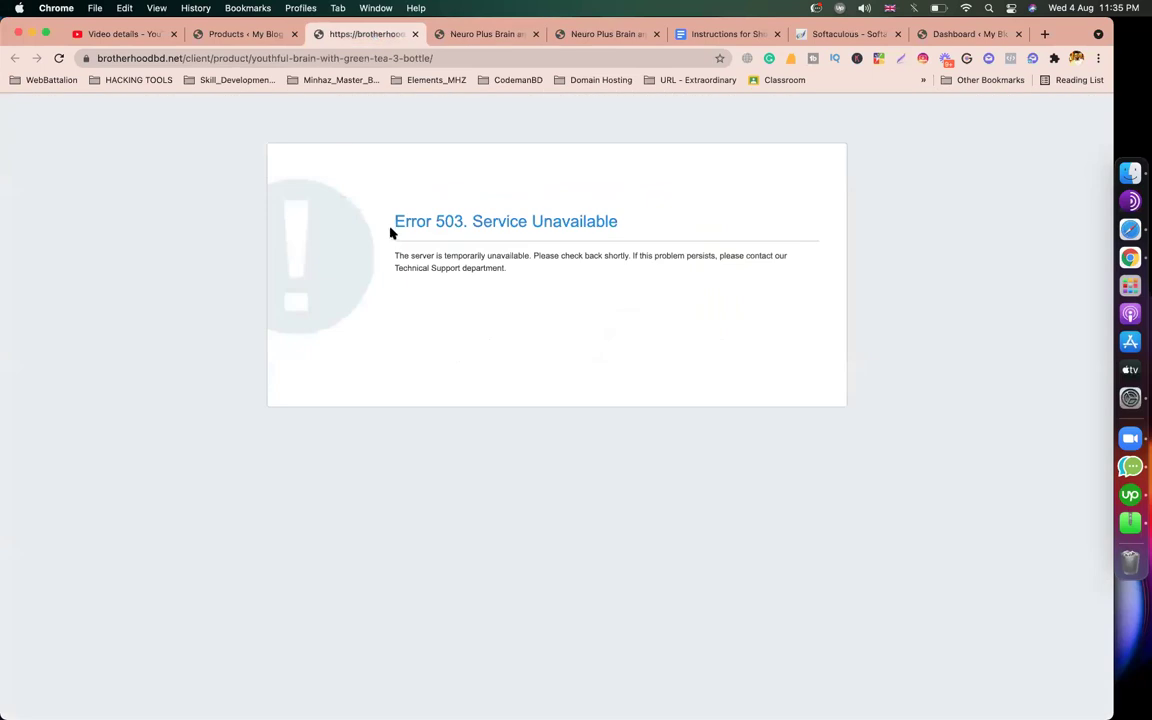
left_click(248, 36)
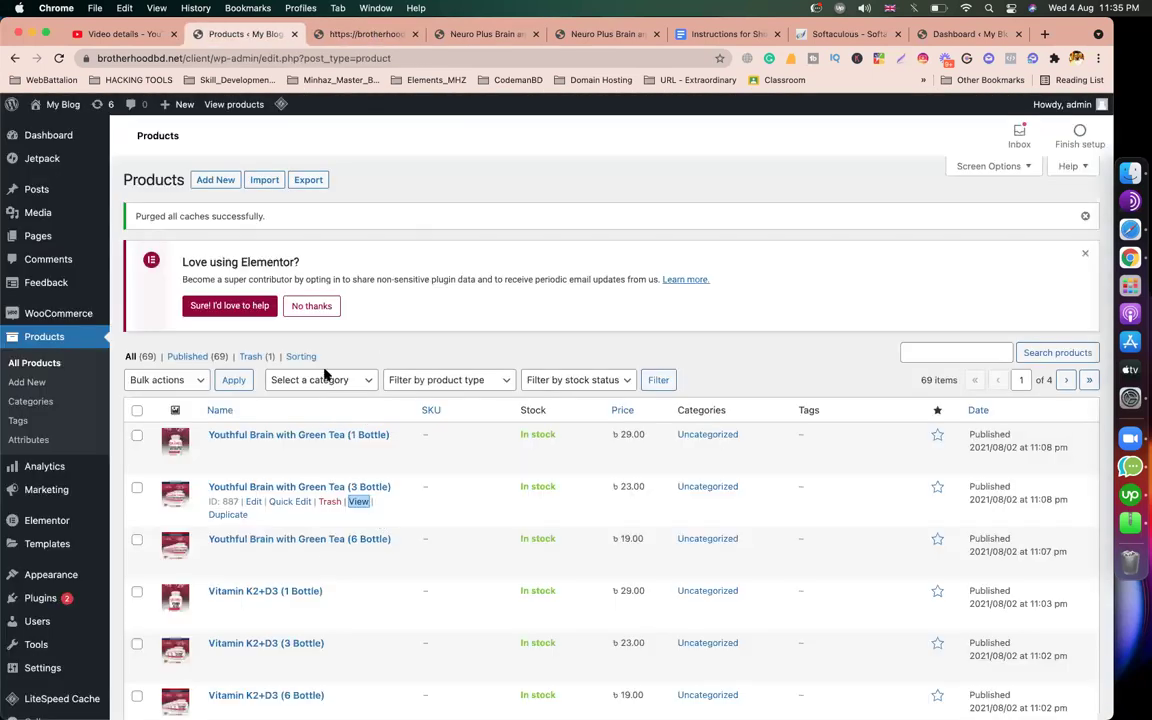
left_click(368, 37)
- Select the 'Error 503. Service Unavailable' heading on the 3-bottle product page
left_click_drag(390, 217, 594, 215)
scroll(535, 340, "up", 3)
scroll(594, 215, "down", 3)
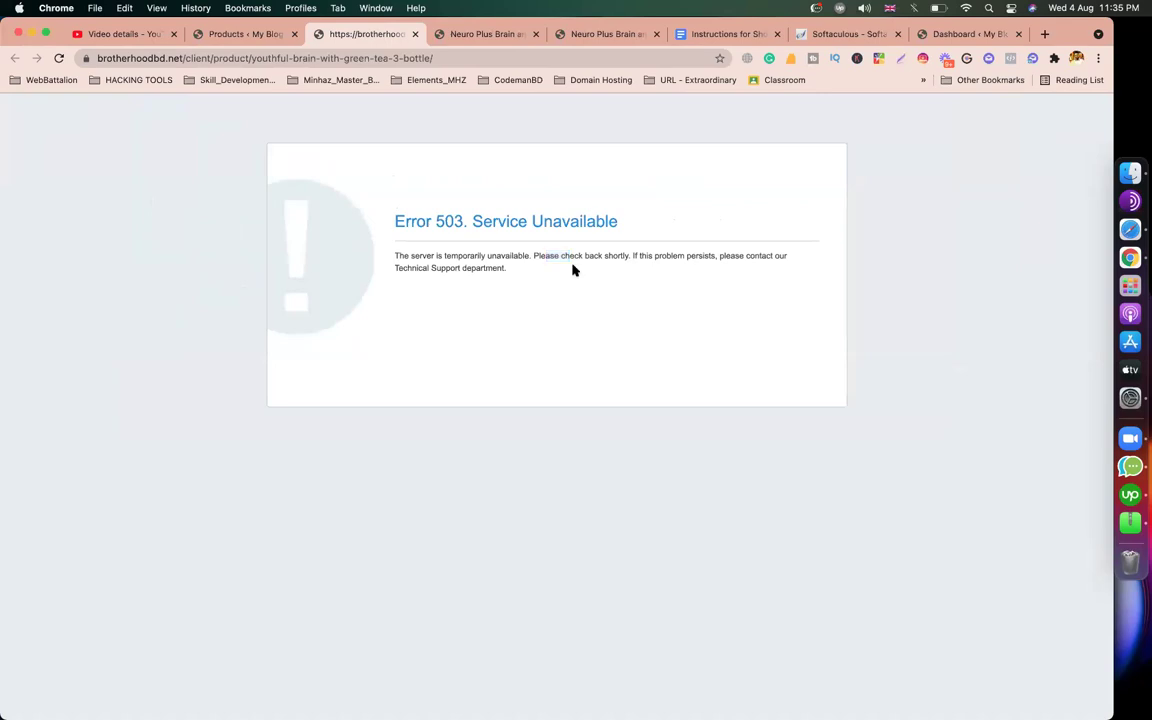
triple_click(474, 268)
left_click_drag(509, 280, 392, 268)
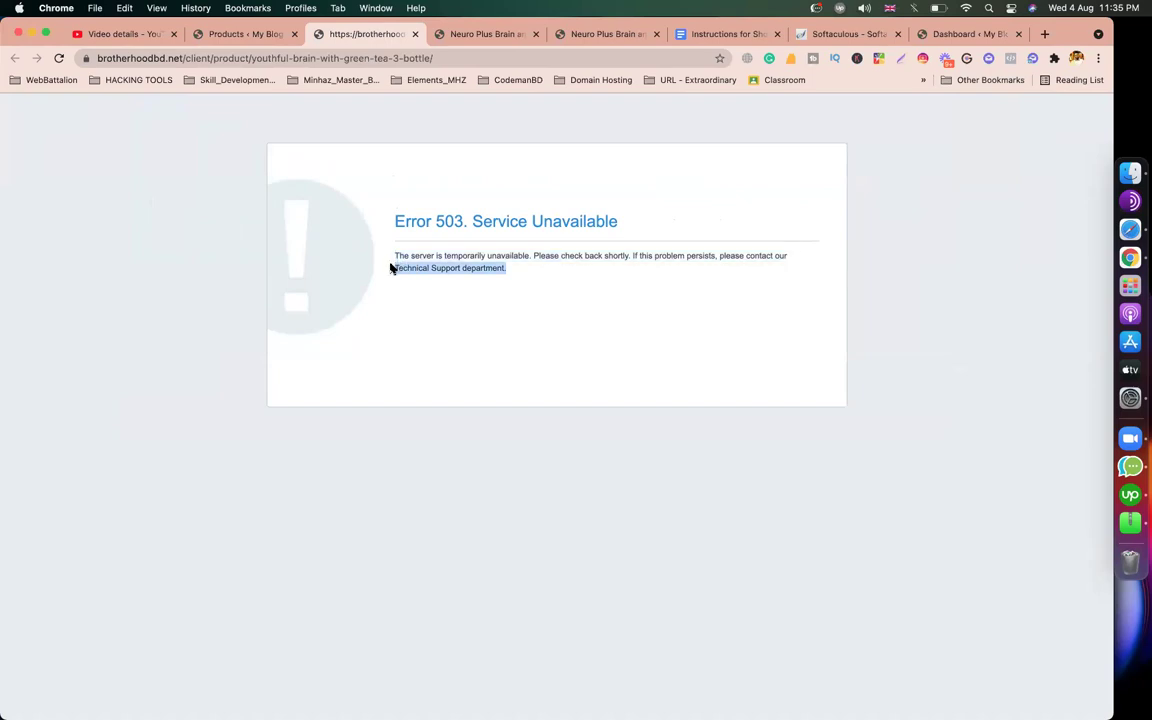
left_click(496, 267)
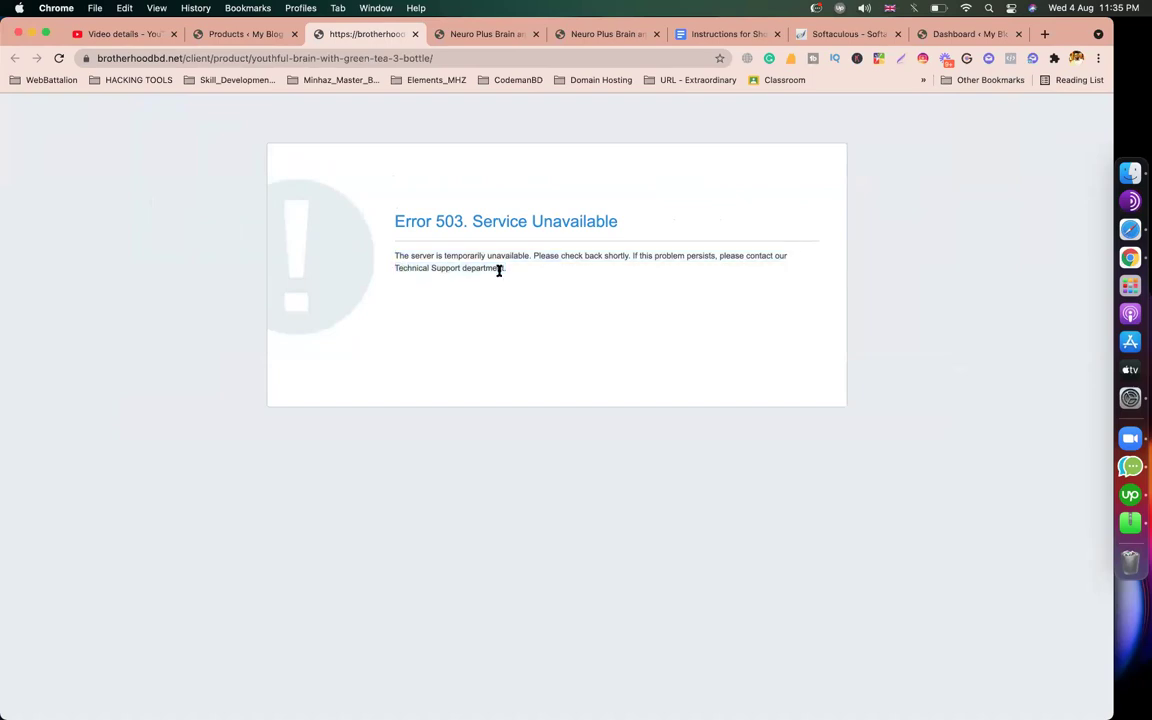
triple_click(463, 222)
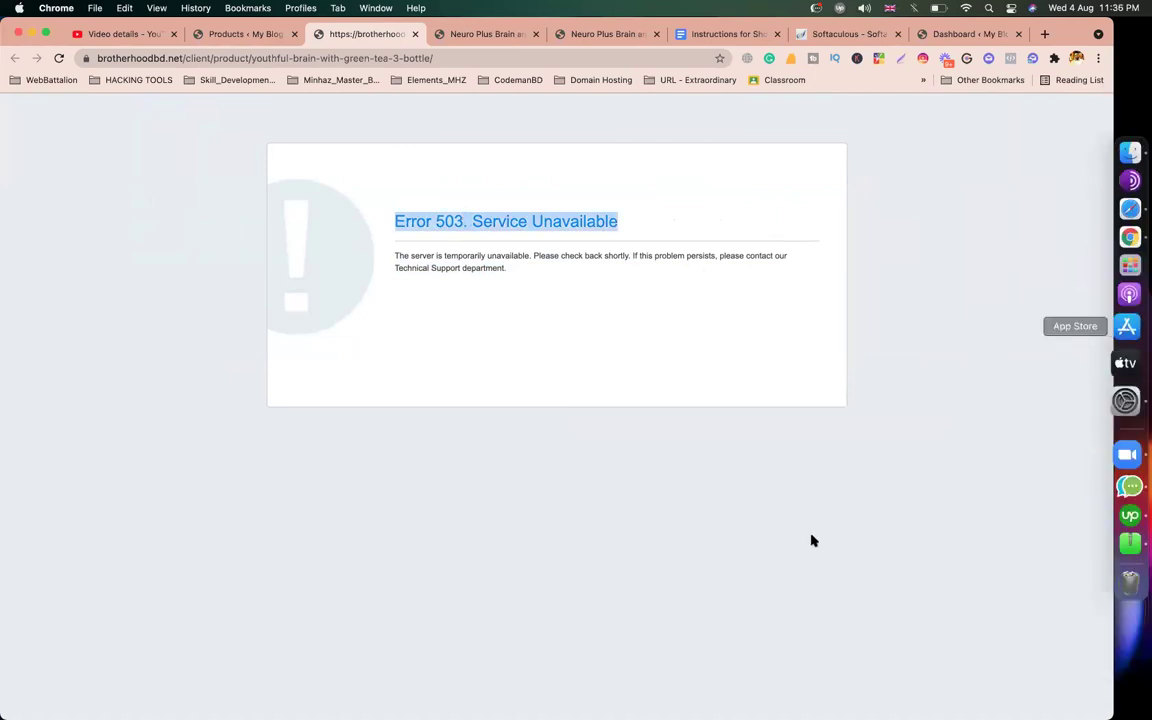
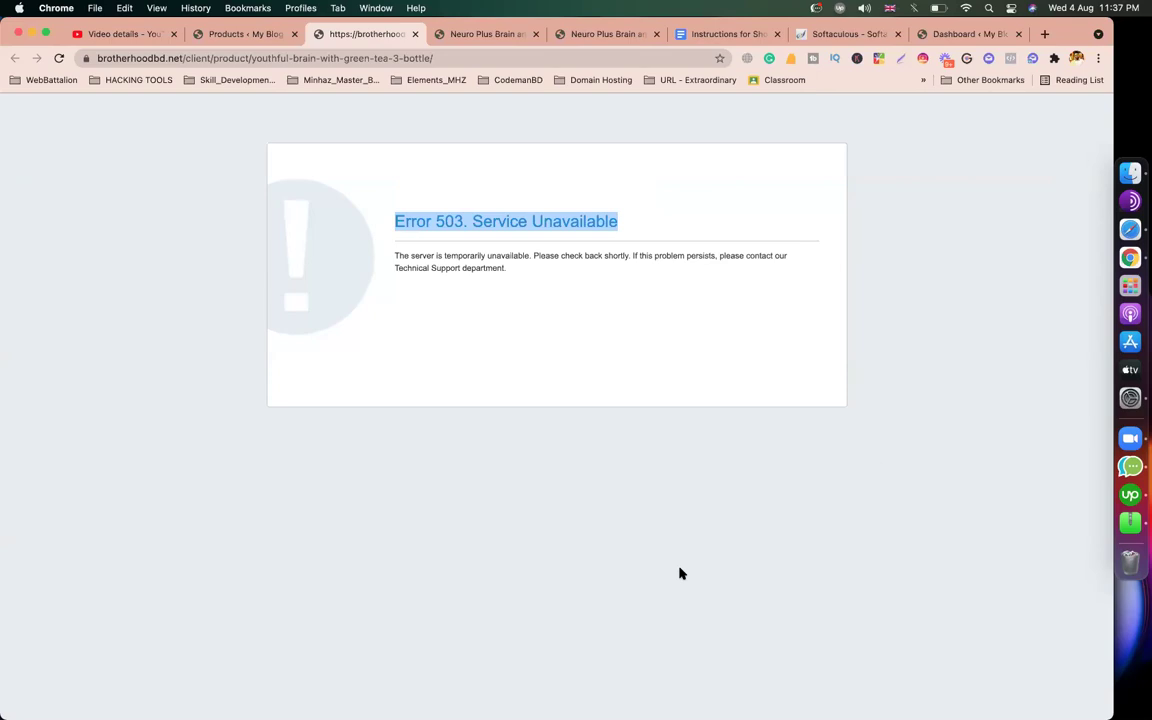
- Return to the WordPress admin window showing the Site Offline settings for My Blog
left_click(481, 231)
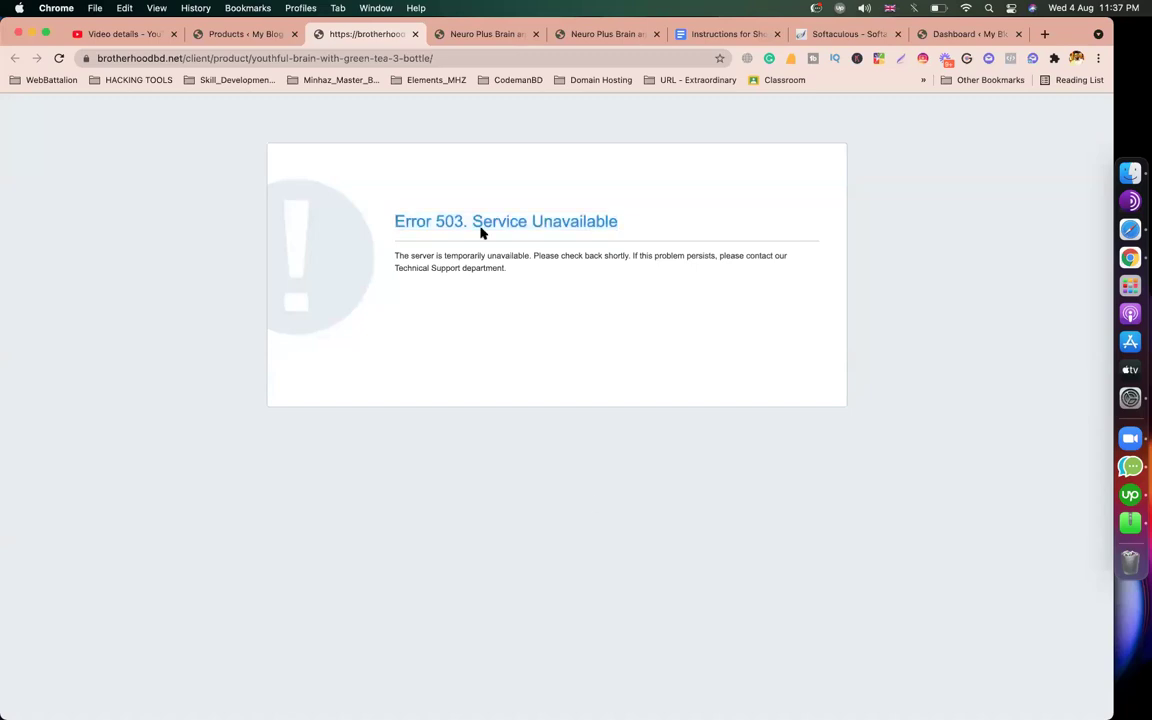
left_click_drag(194, 58, 141, 352)
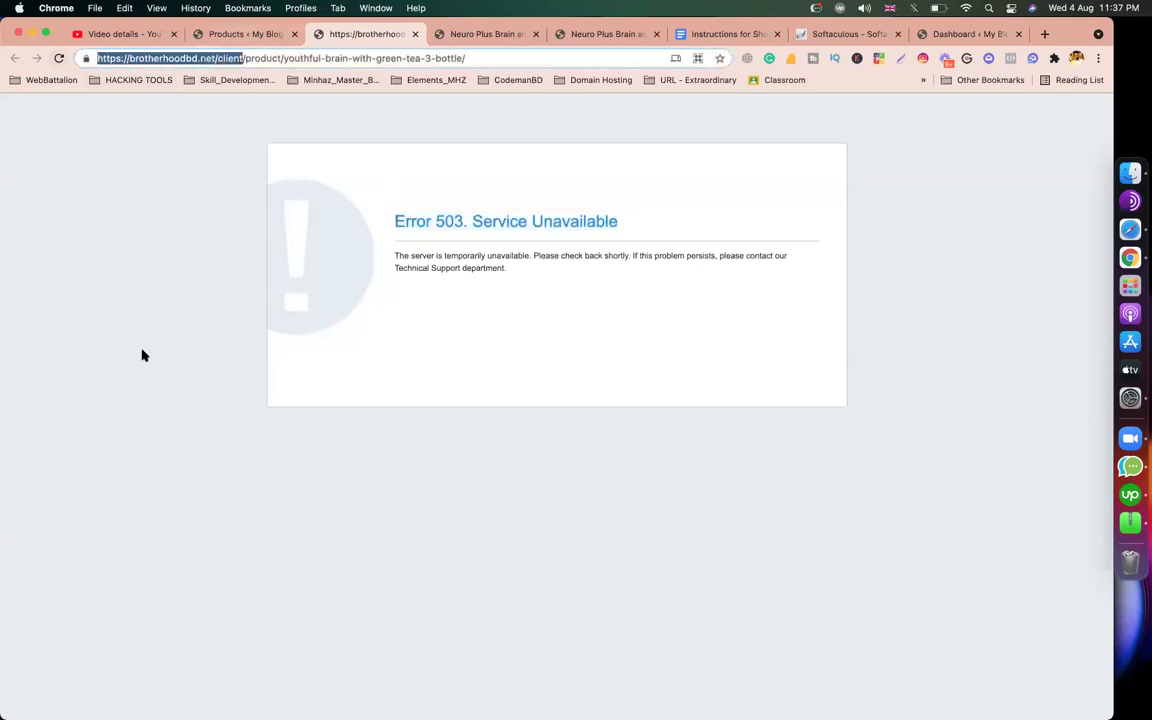
left_click(143, 355)
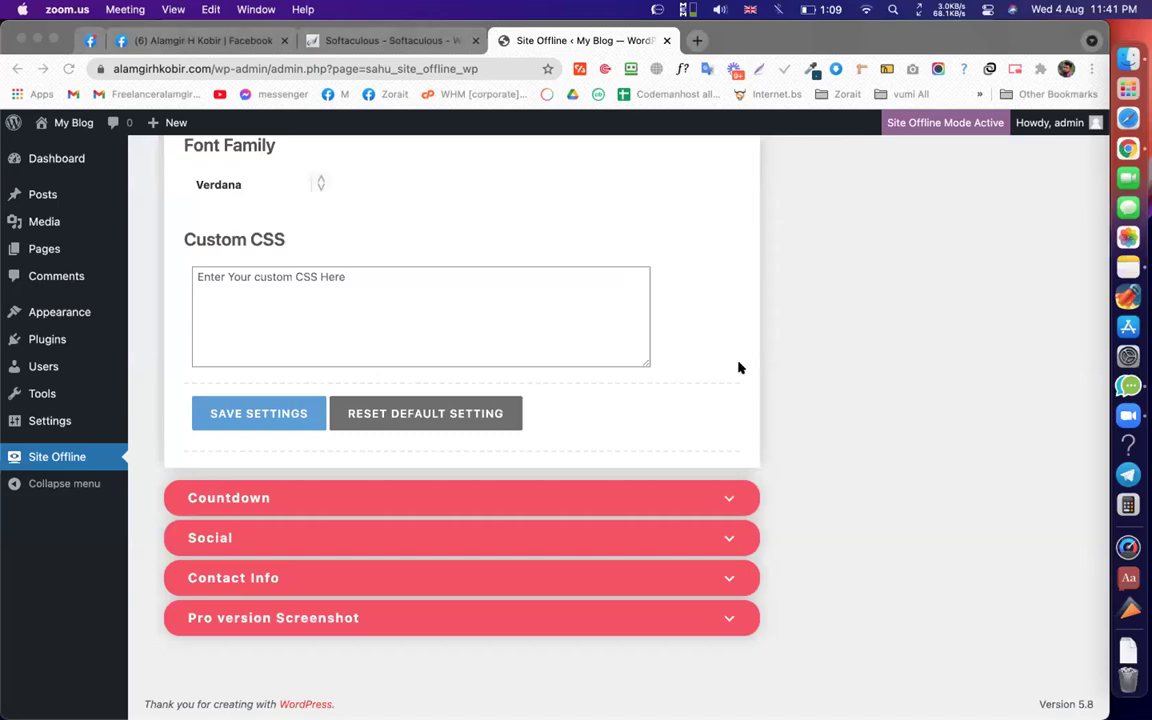
left_click(738, 368)
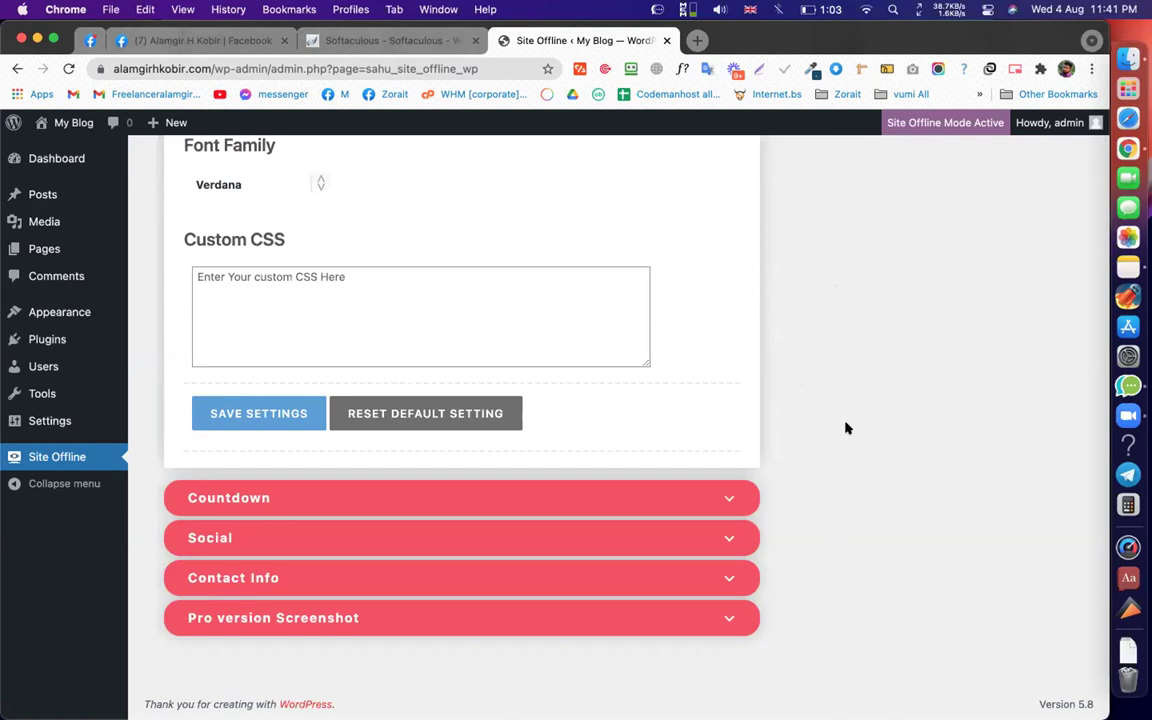
- Check the live coming-soon preview, then return to the Countdown settings with End Date 2022/11/25
key("ctrl+alt+BackSpace")
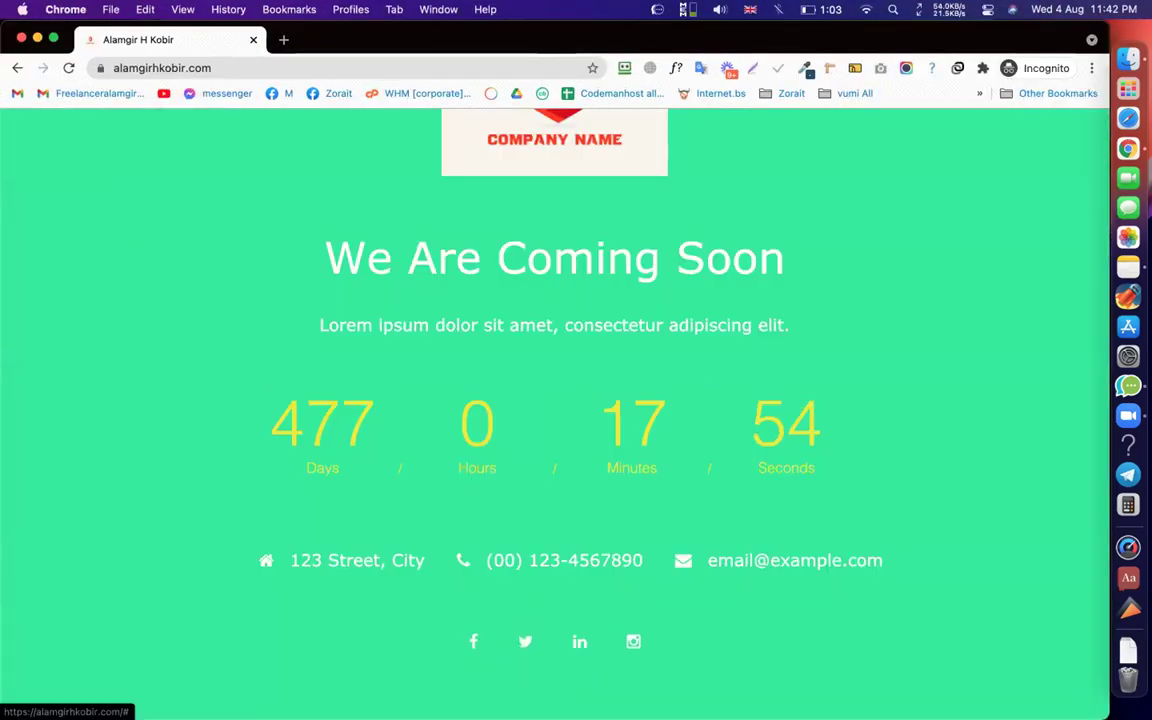
key("ctrl+alt+BackSpace")
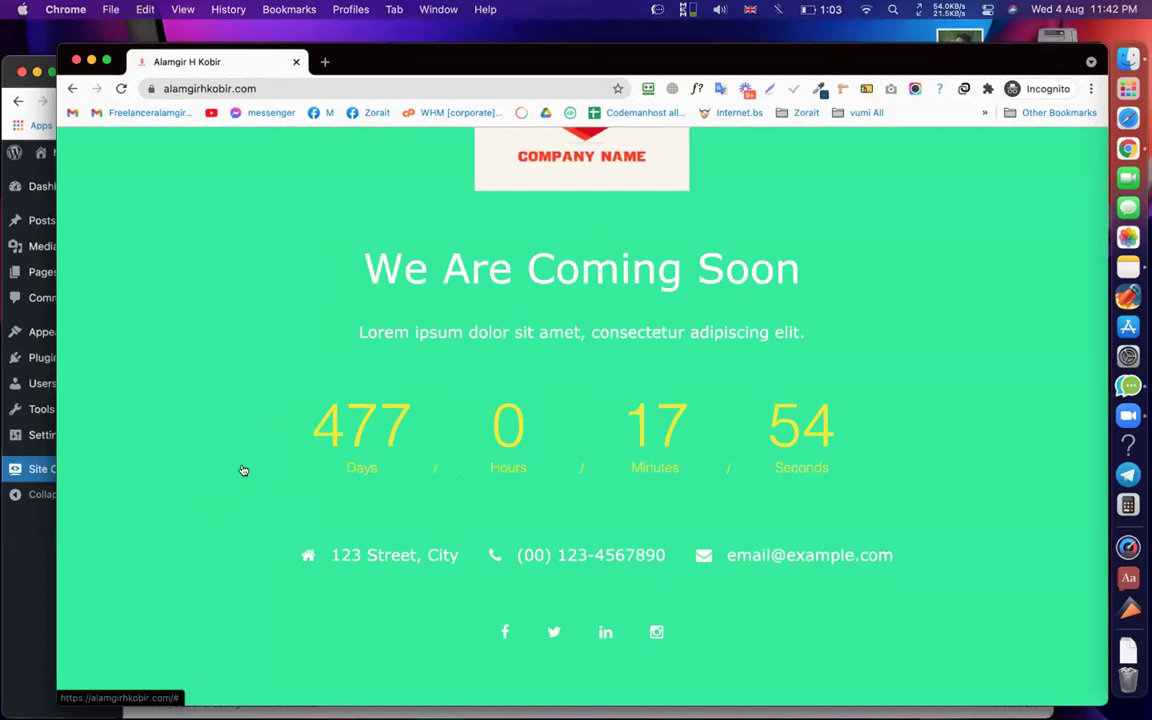
key("ctrl+Up")
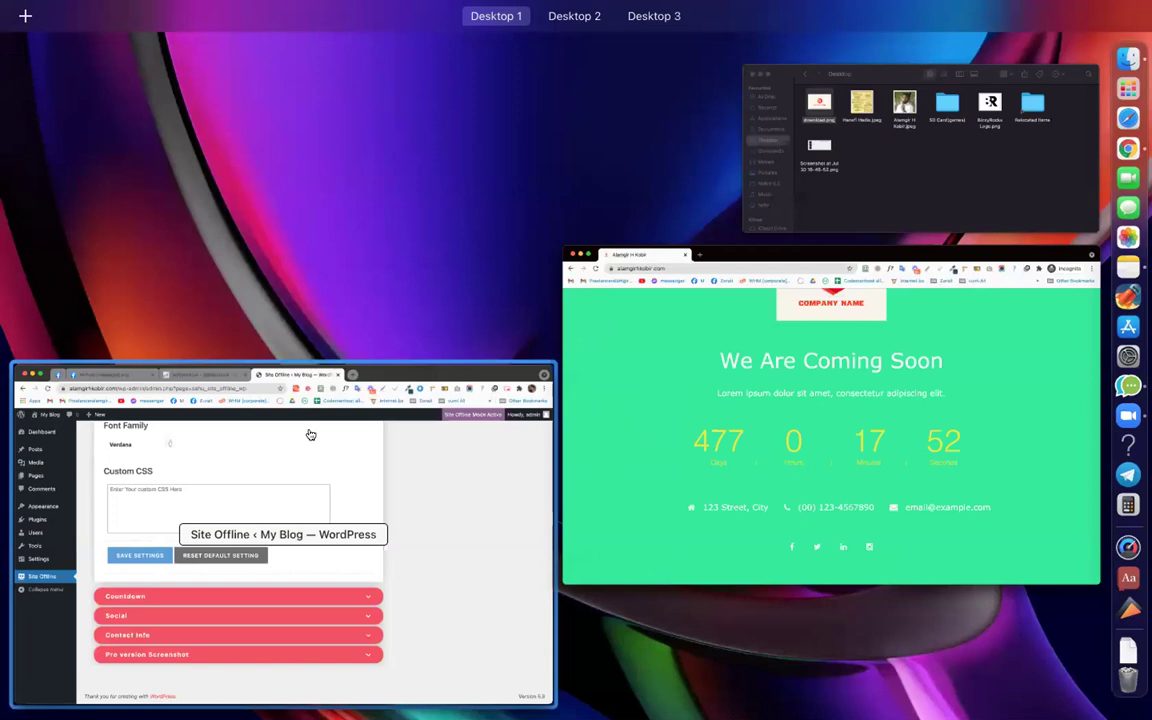
left_click(306, 340)
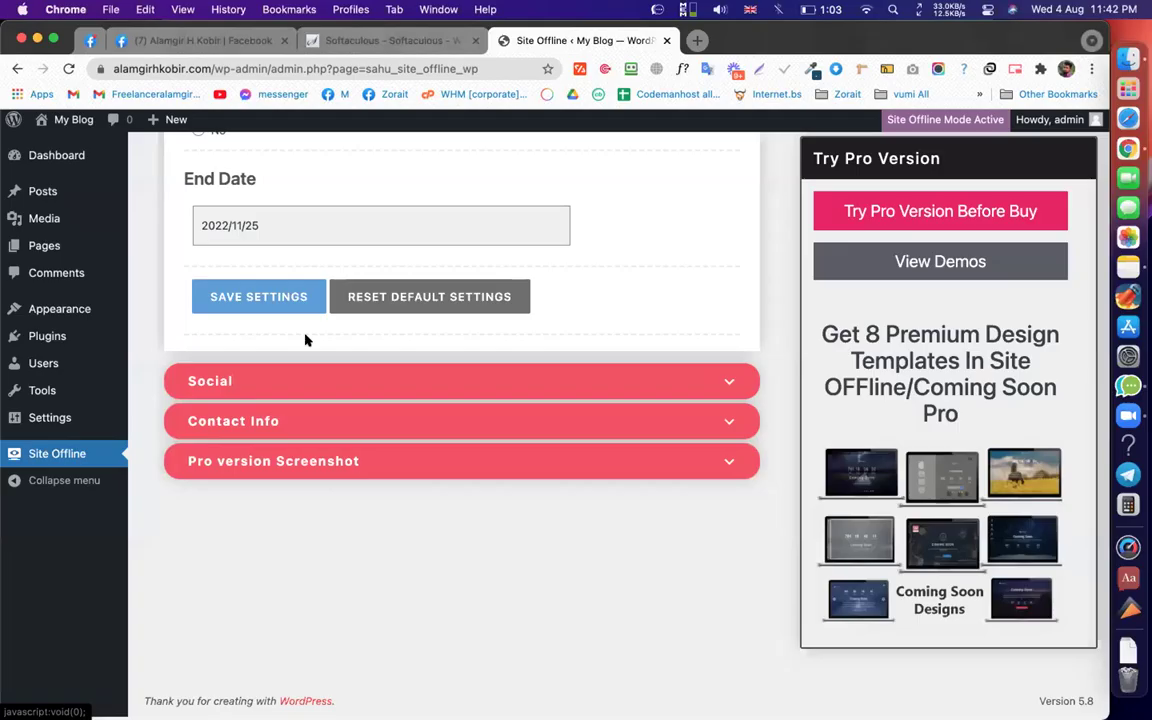
- Change the countdown End Date to 2021/09/01 and save the settings
scroll(306, 340, "up", 1)
left_click(220, 300)
left_click(209, 332)
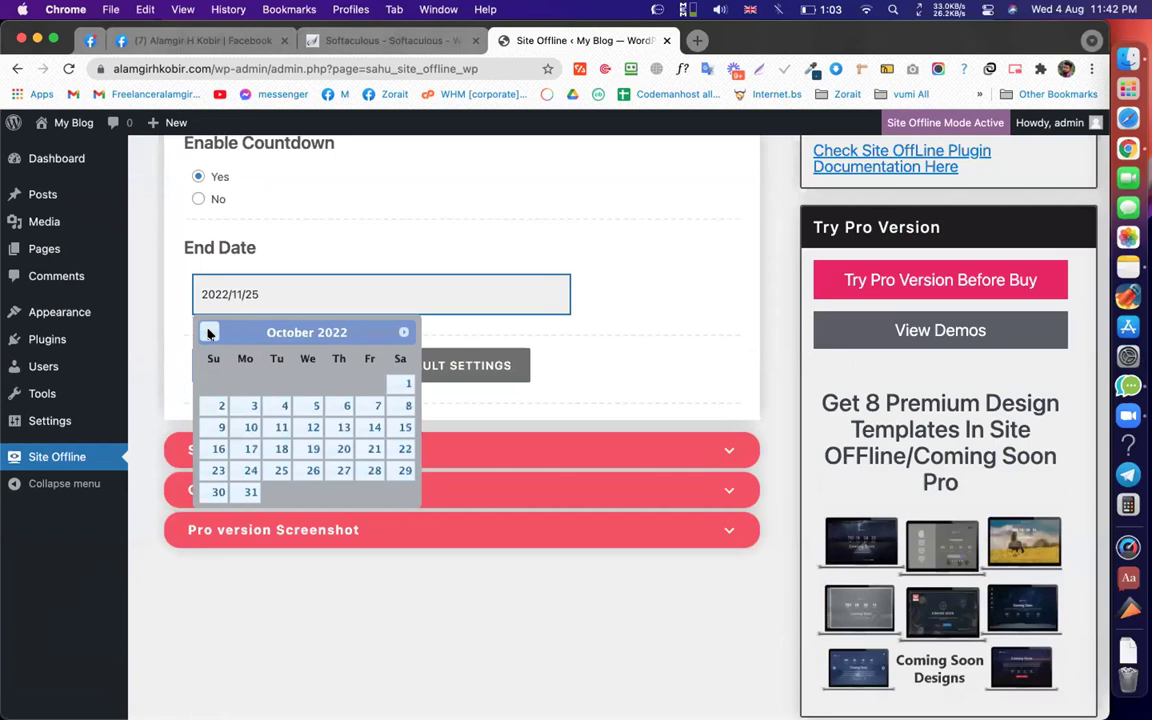
left_click(209, 332)
left_click(209, 332)
left_click(209, 332)
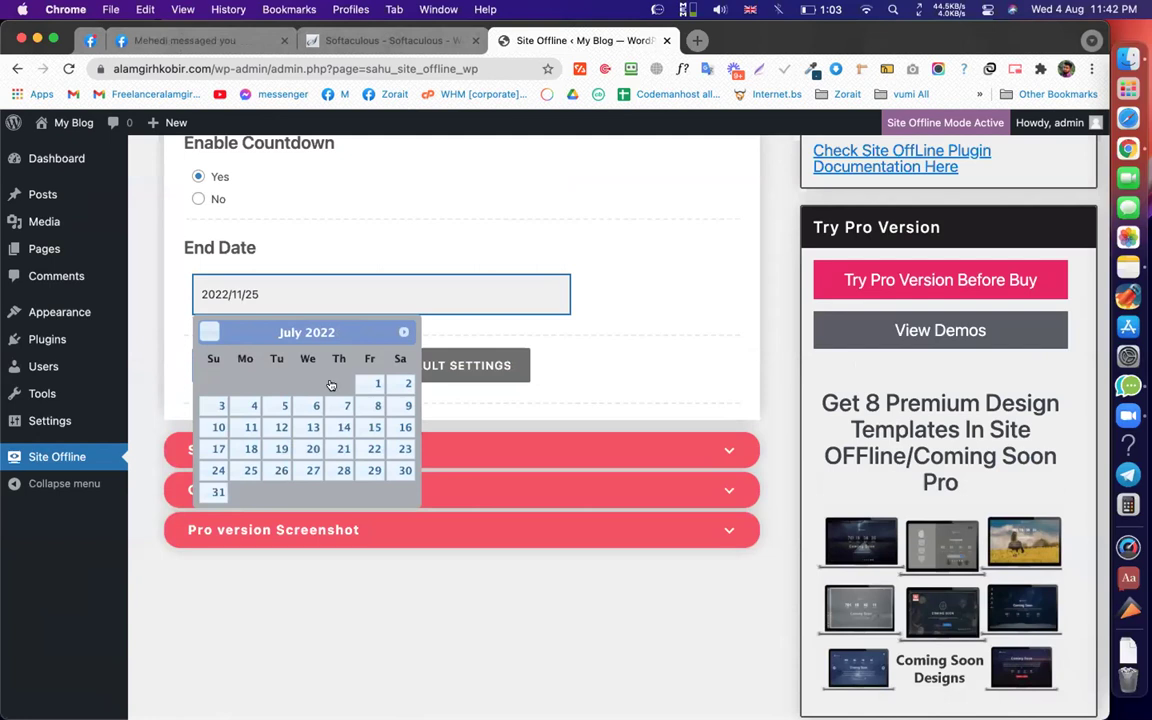
left_click(500, 366)
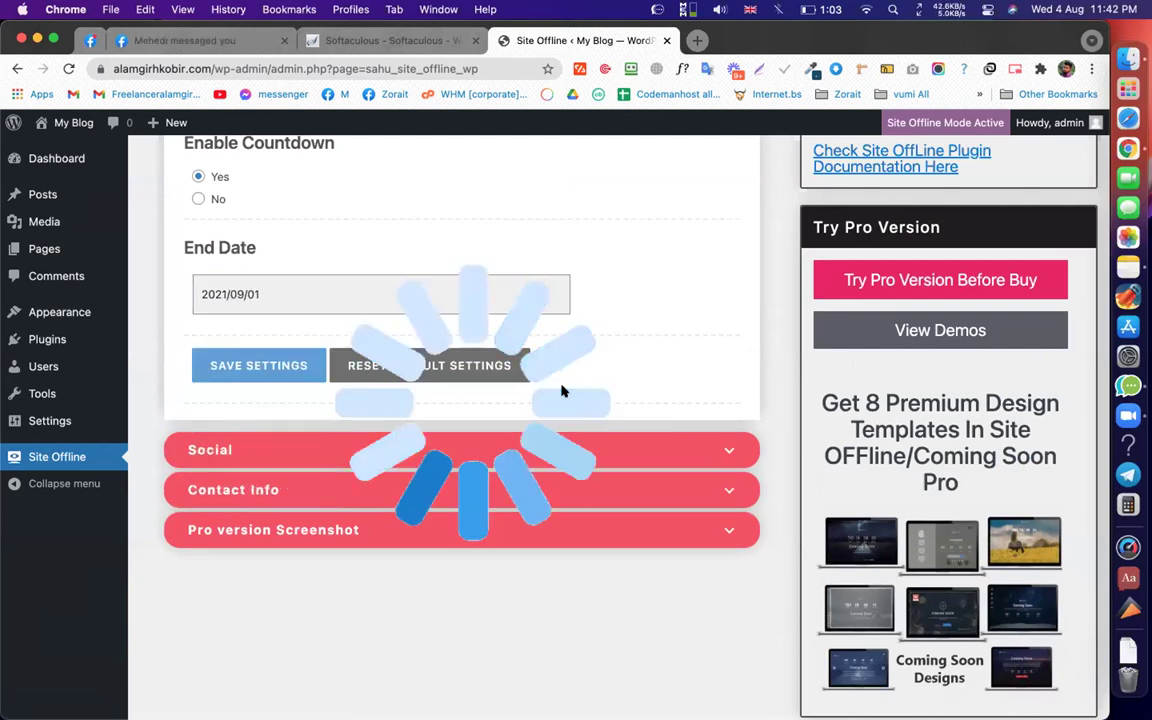
- Reload the live coming-soon page to see the countdown at 477 days
key("ctrl+Up")
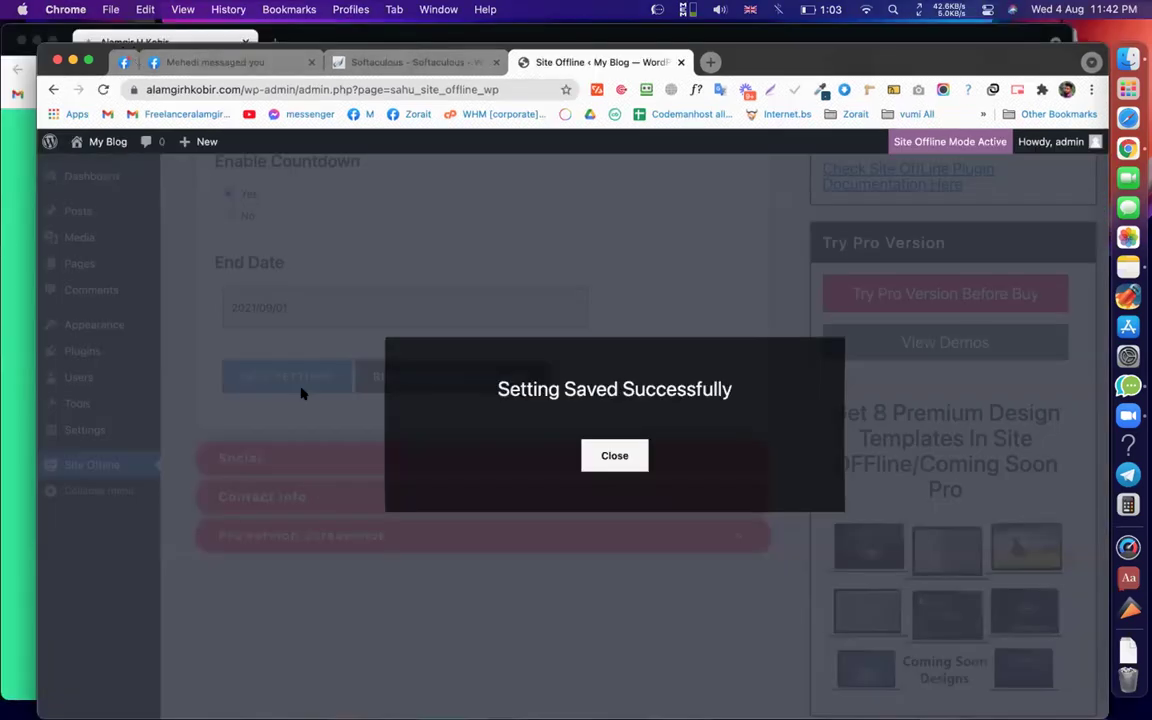
left_click(388, 455)
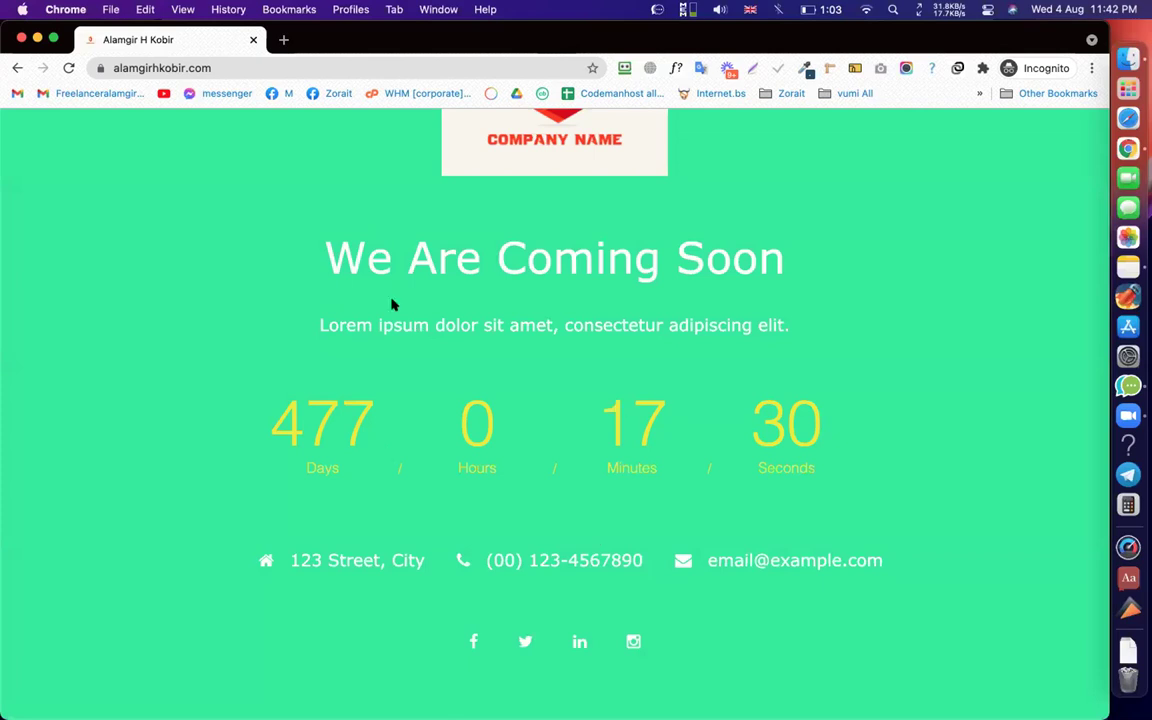
key("super+r")
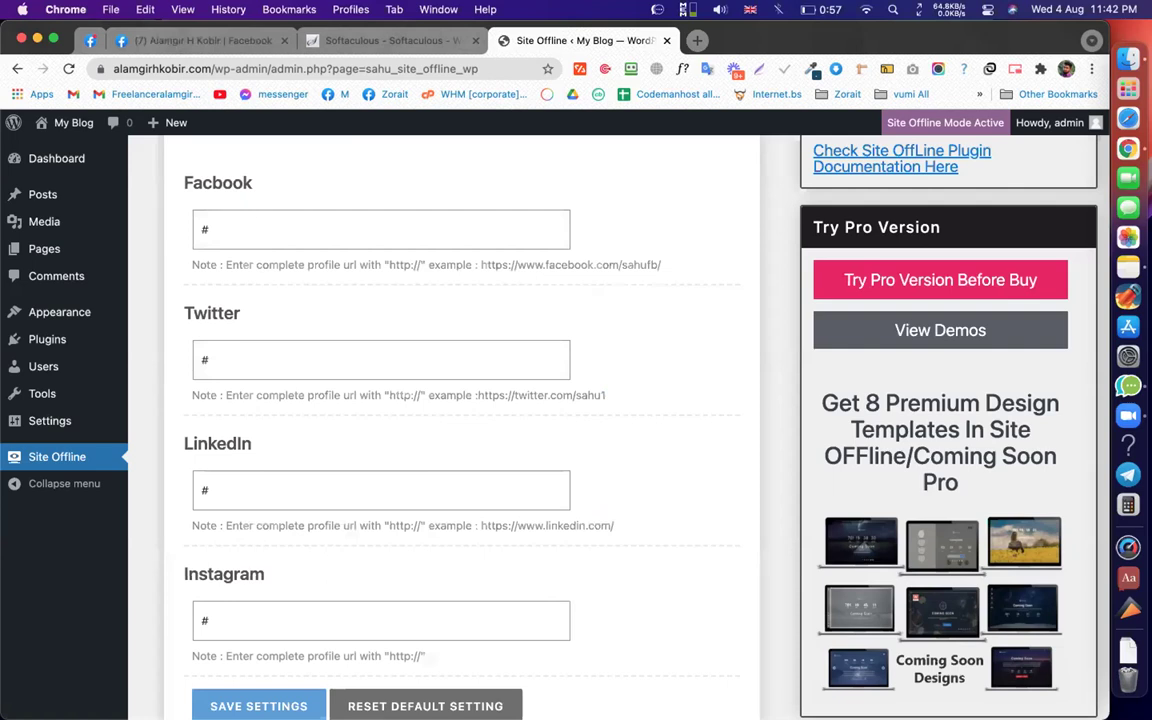
- Replace the Facebook link with the owner's Facebook profile URL
left_click(300, 229)
key("BackSpace")
type("fb")
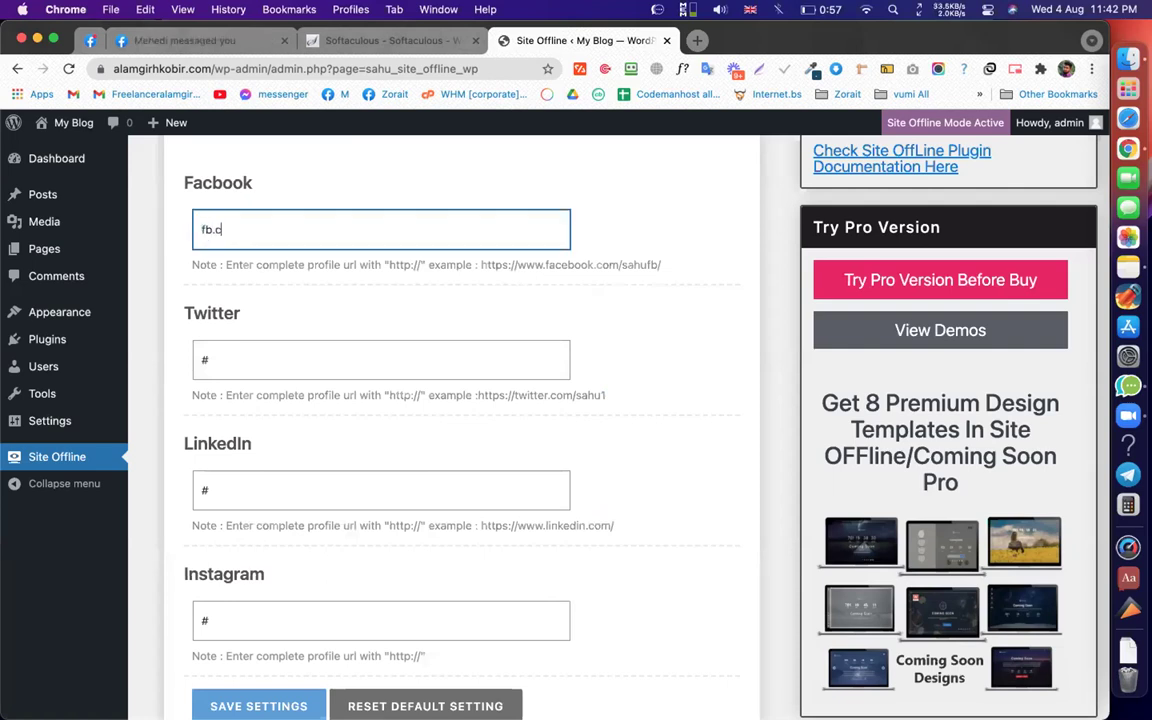
key("BackSpace")
key("BackSpace")
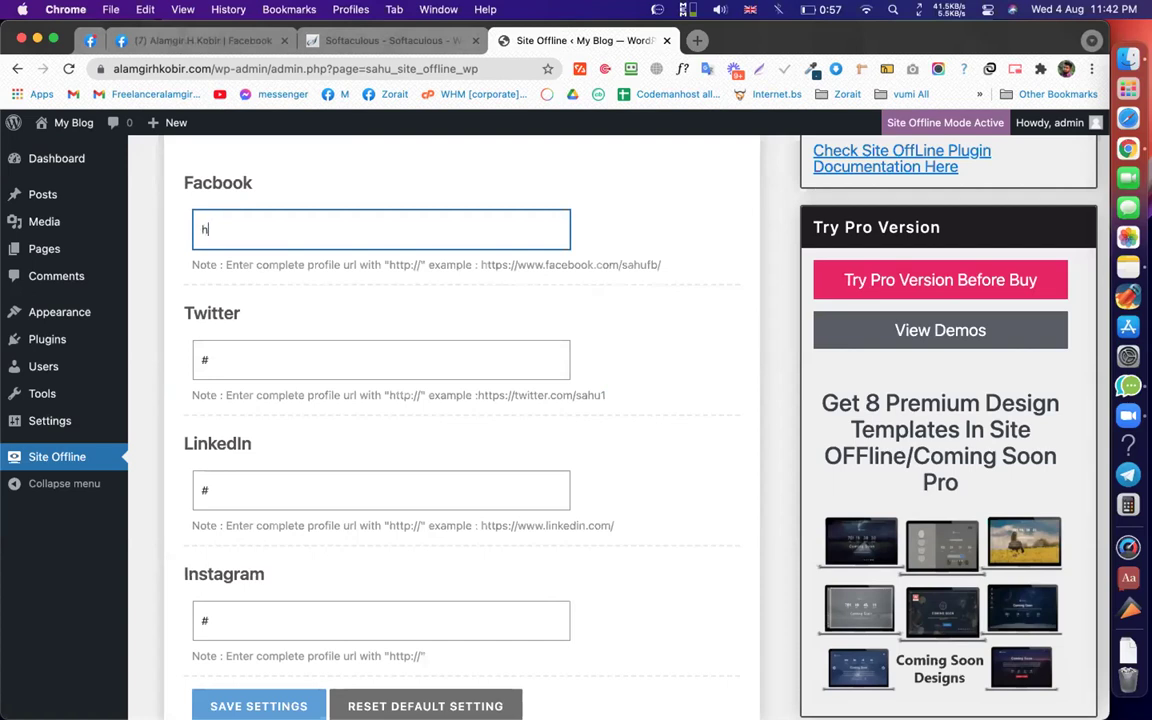
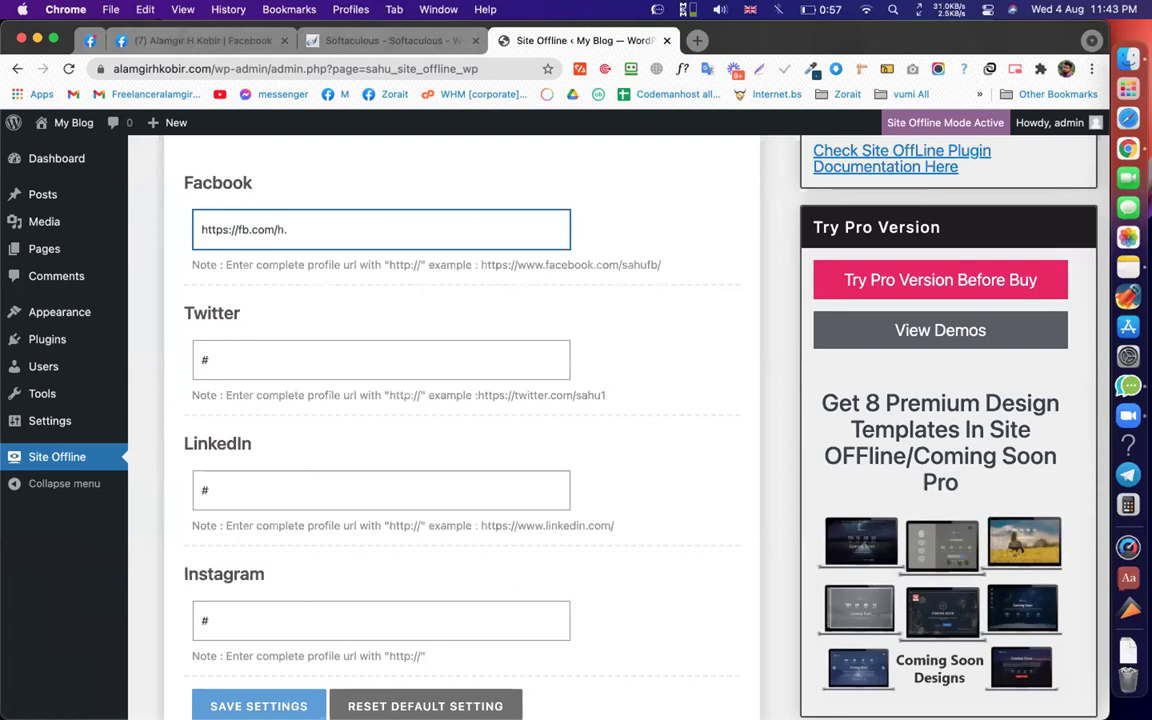
key("super+a")
key("super+c")
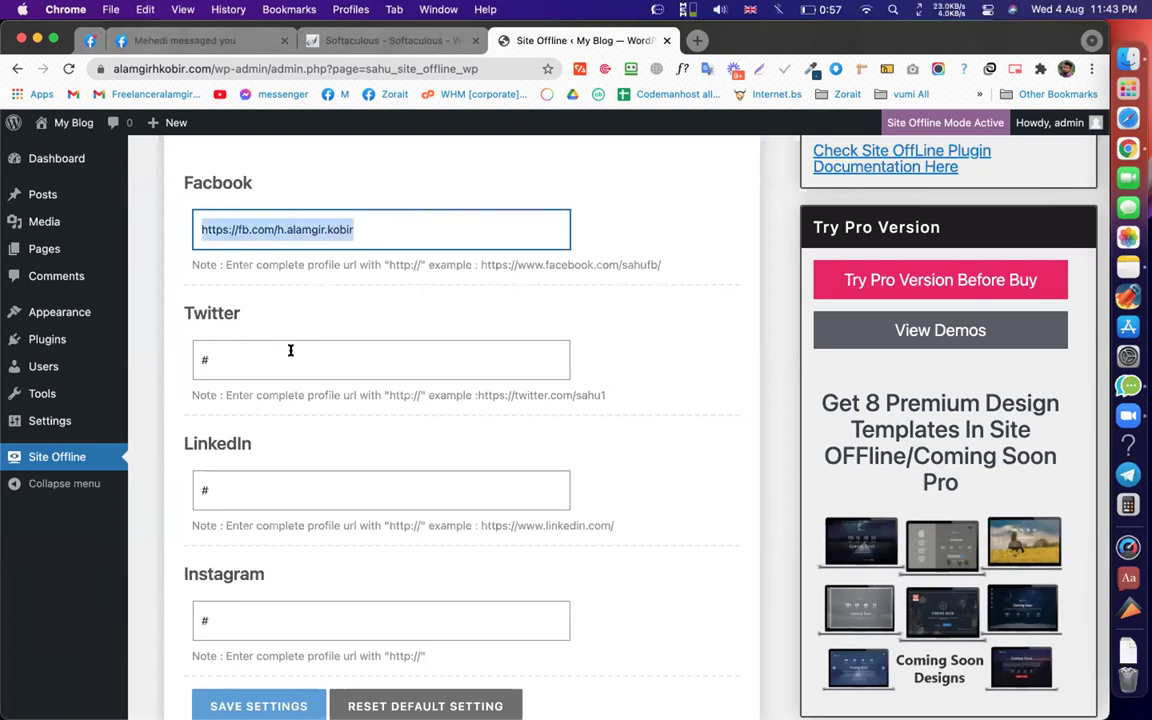
- Paste the same profile URL into Twitter, LinkedIn and Instagram, then save the social settings
key("Tab")
key("super+v")
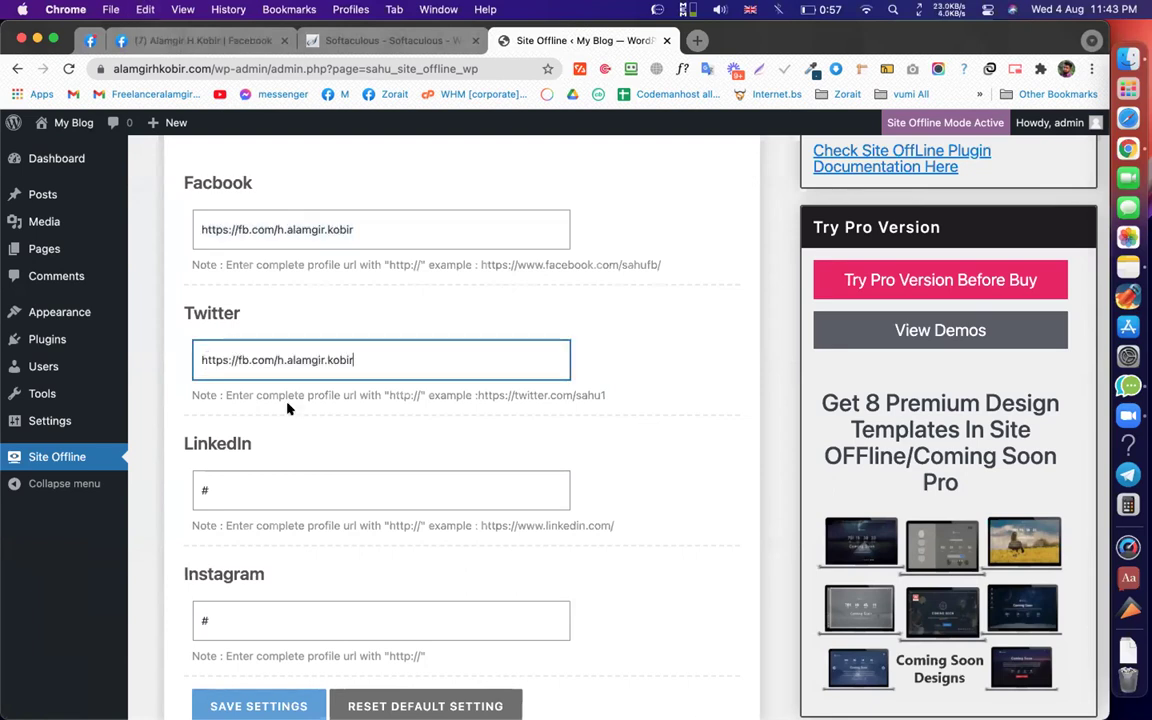
key("Tab")
key("super+v")
key("Tab")
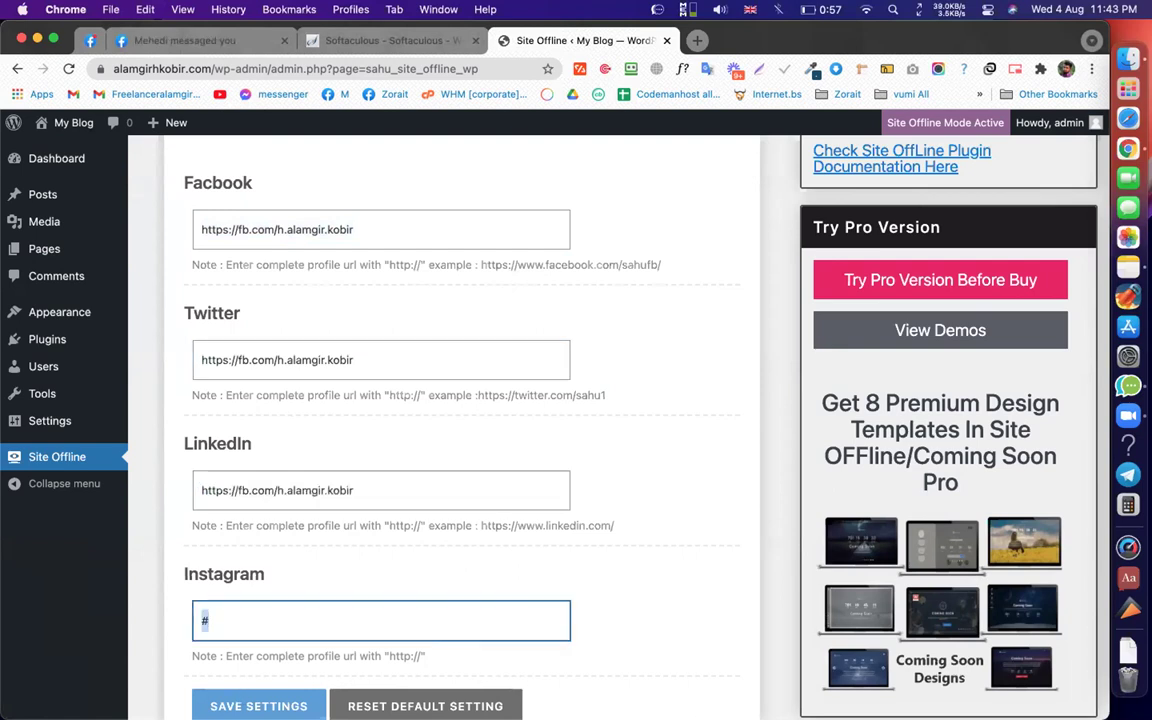
key("super+v")
key("Return")
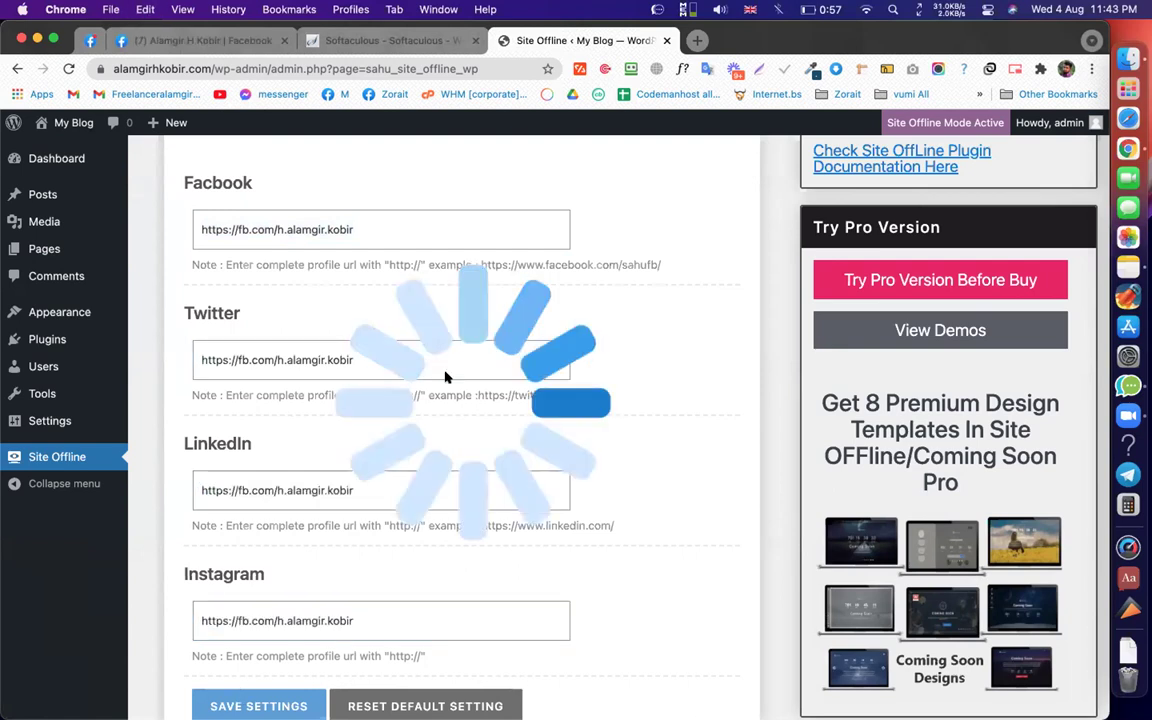
scroll(446, 377, "down", 4)
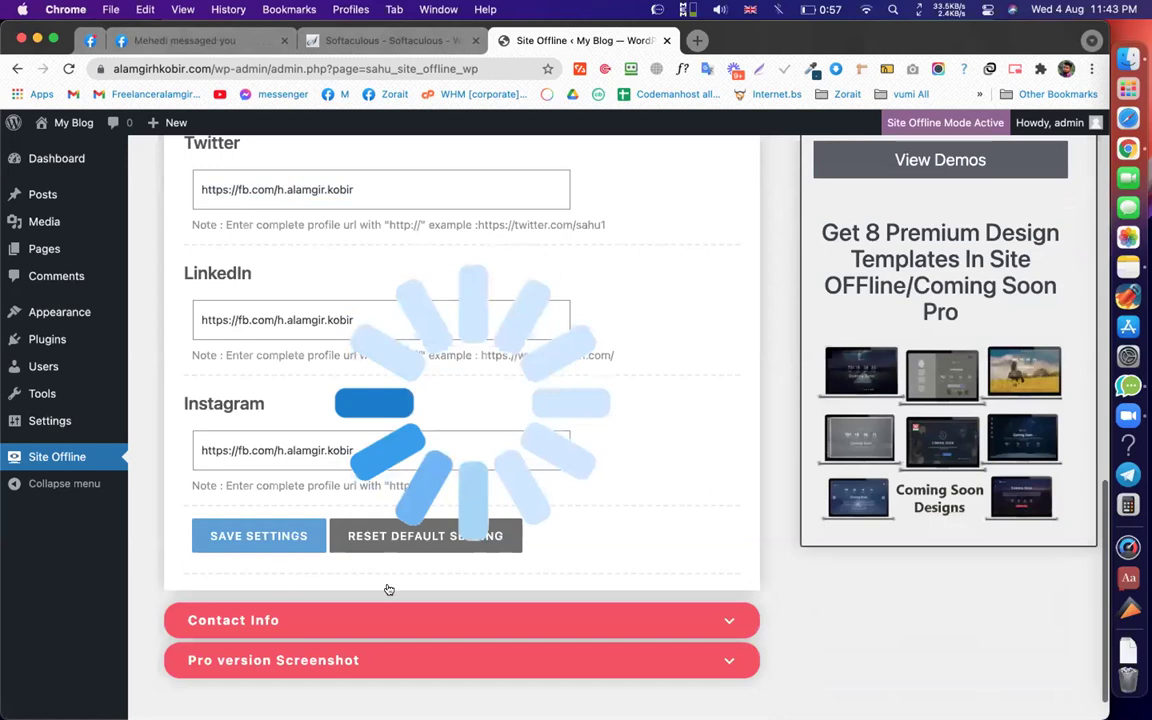
scroll(418, 361, "down", 1)
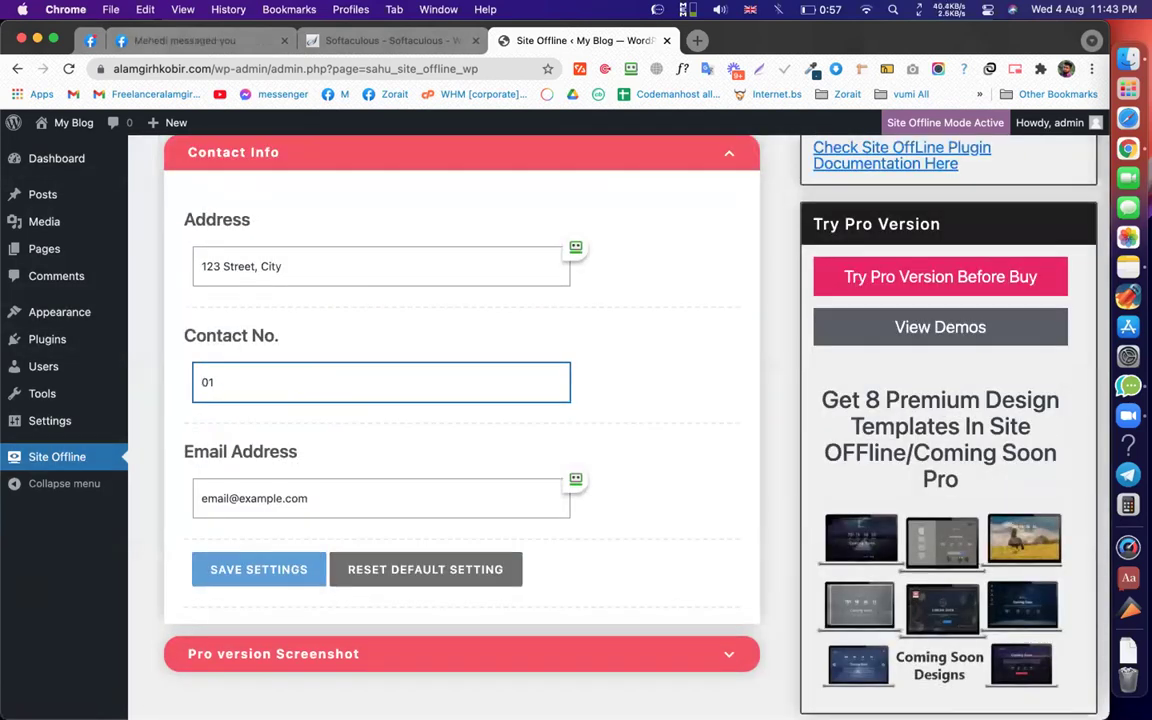
- Enter the new mobile number in Contact No., save it, and view the live Coming Soon page
left_click(259, 571)
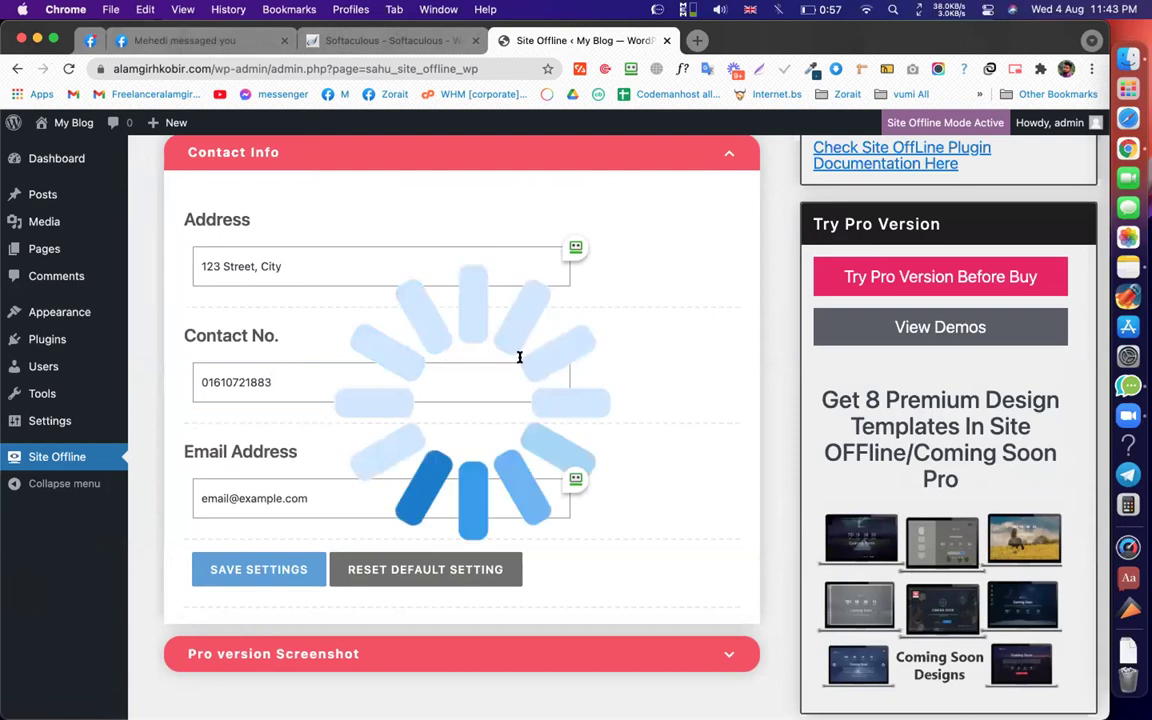
key("ctrl+Up")
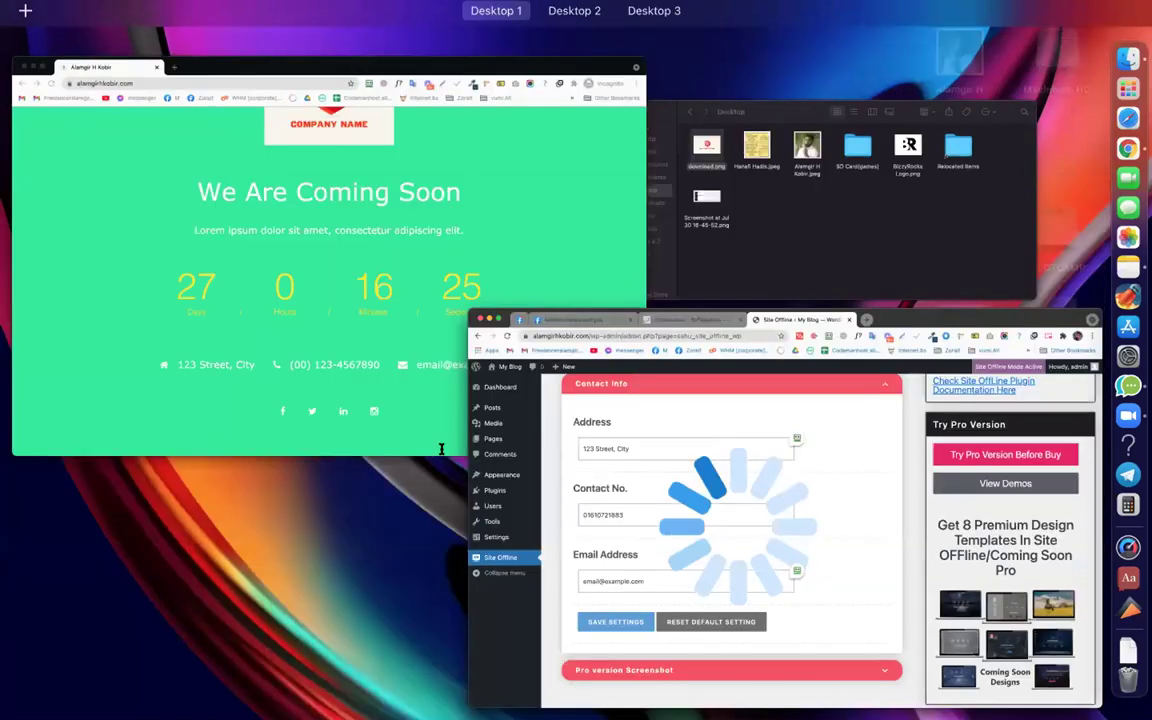
left_click(275, 391)
- Switch from the live preview back to the WordPress Site Offline settings window
scroll(334, 458, "down", 3)
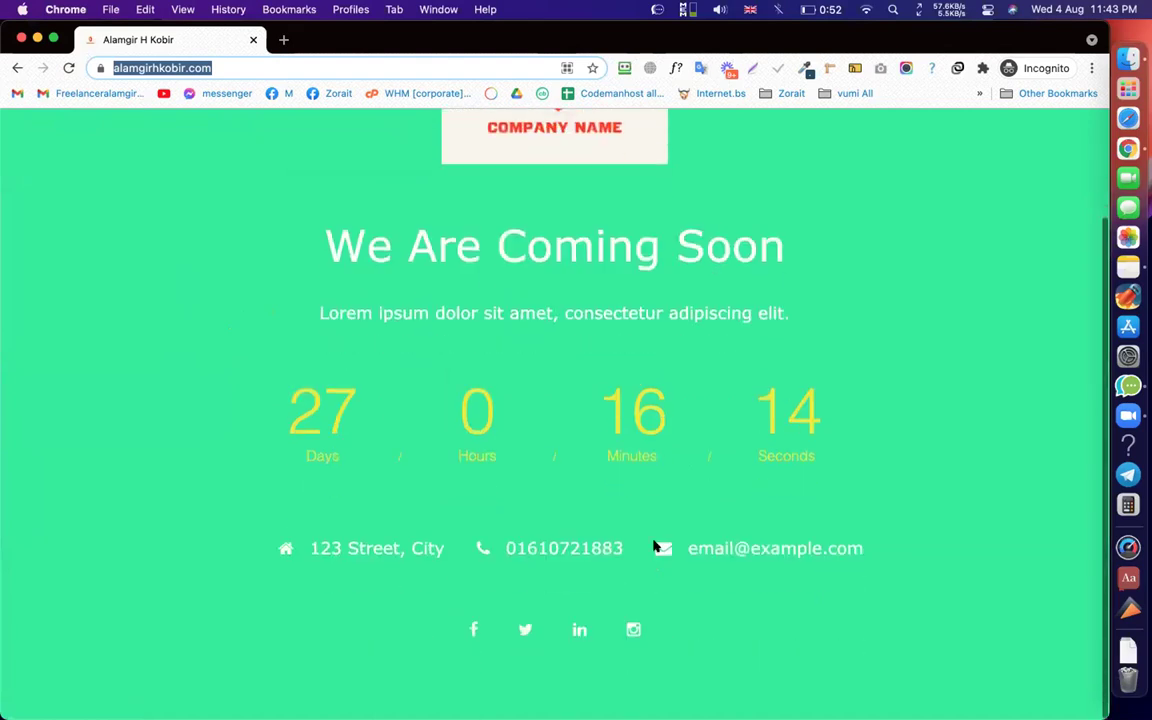
key("ctrl+Up")
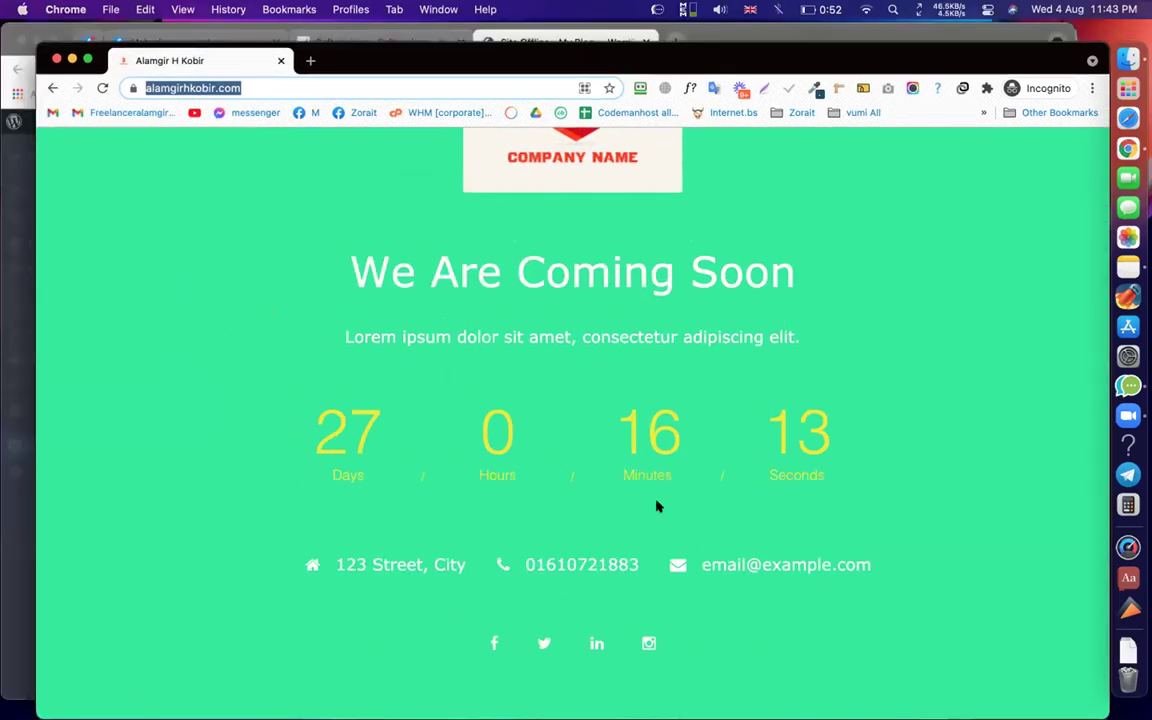
key("super+grave")
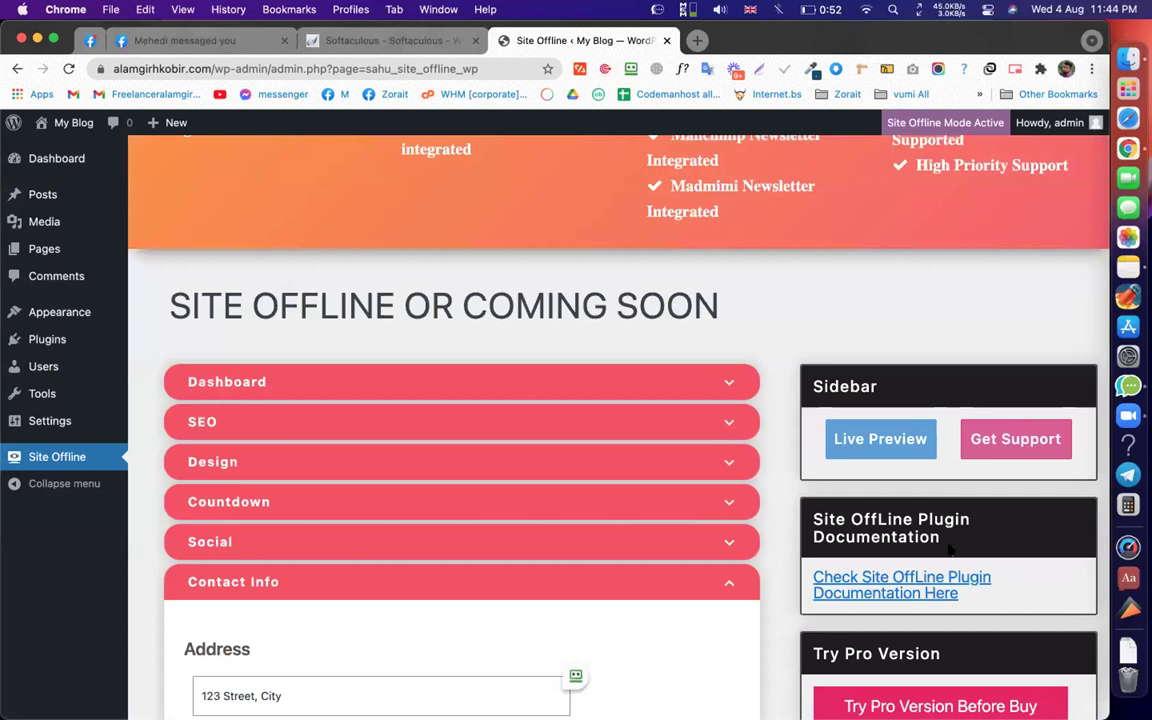
left_click(920, 595)
- Open Chrome under another profile, then go back to the WordPress window and start a new tab
left_click(1066, 68)
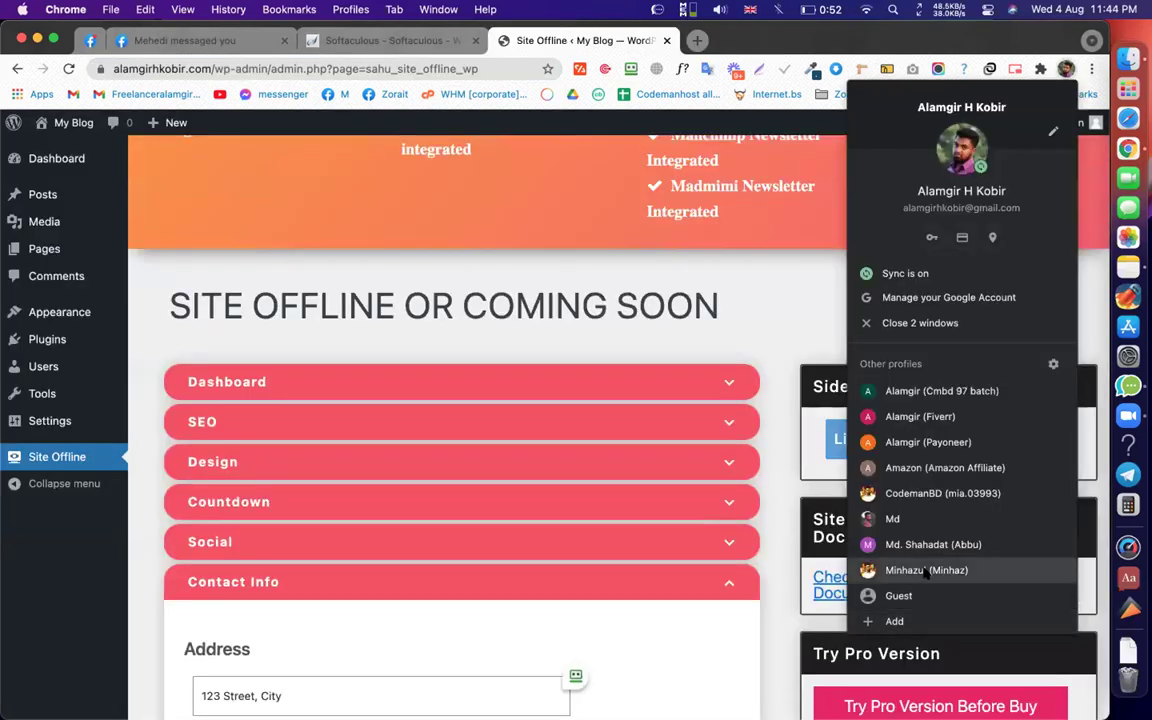
left_click(926, 568)
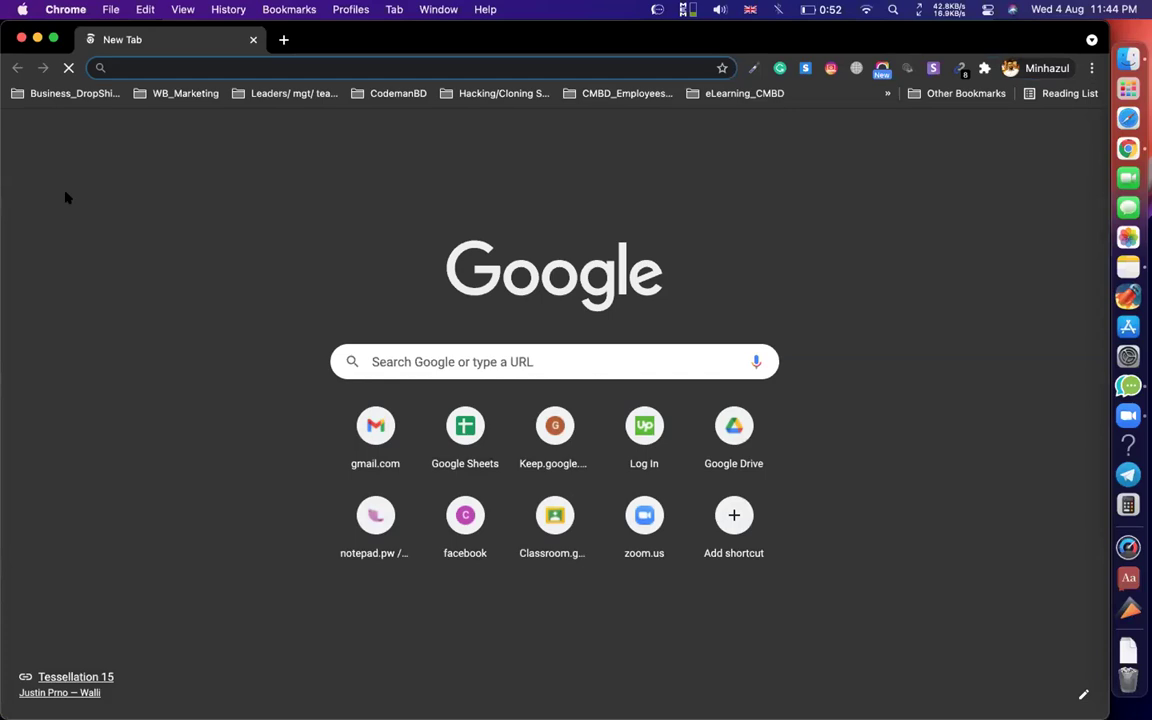
key("super+l")
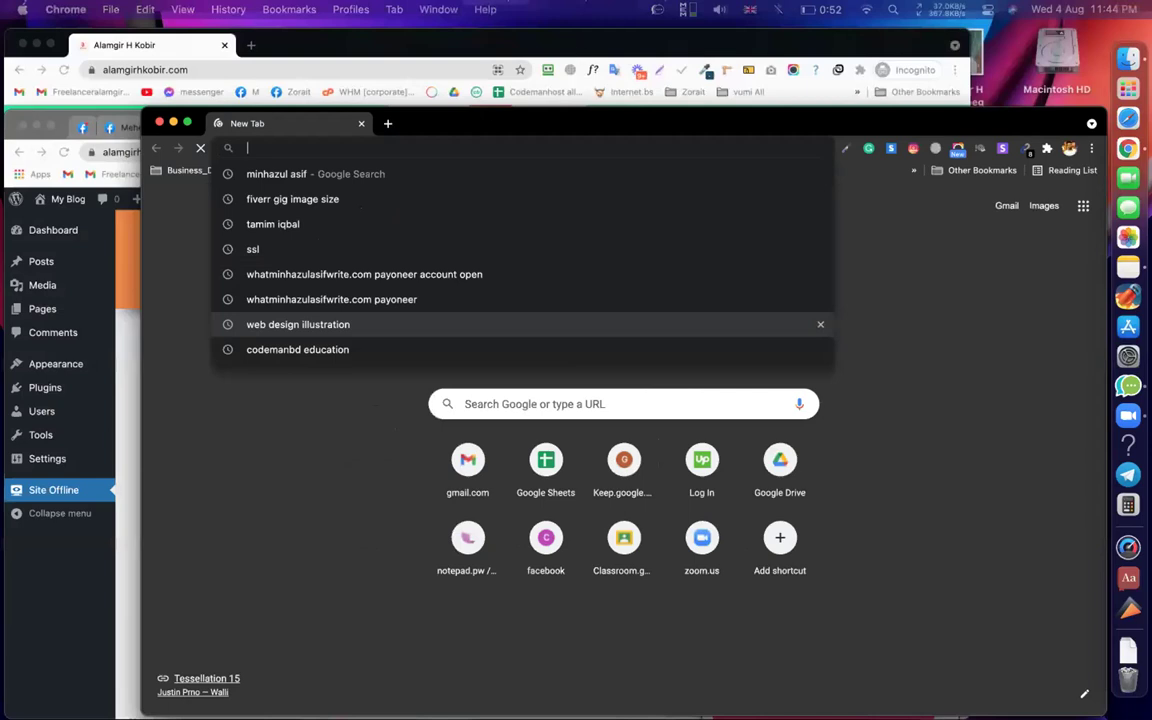
left_click(420, 72)
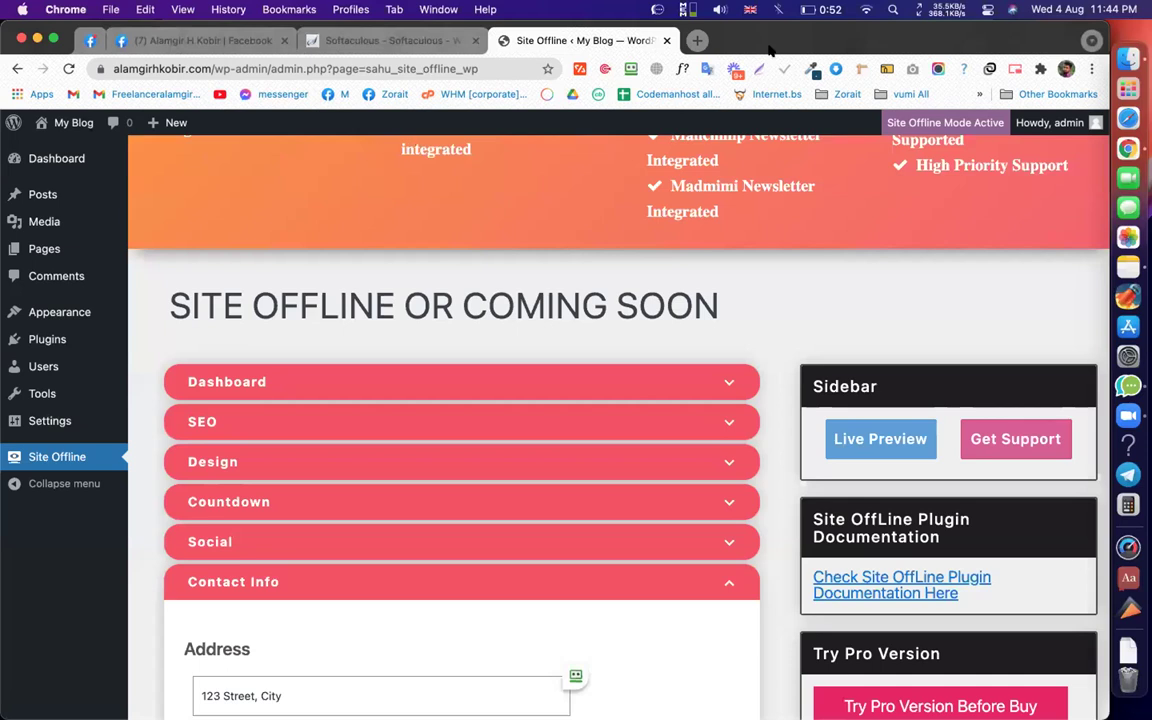
left_click(697, 41)
- Load the ZoraIt Domain Purchase Form from the cutt.ly/zoraitdomain short link and bring its window forward
type("cutt.ly")
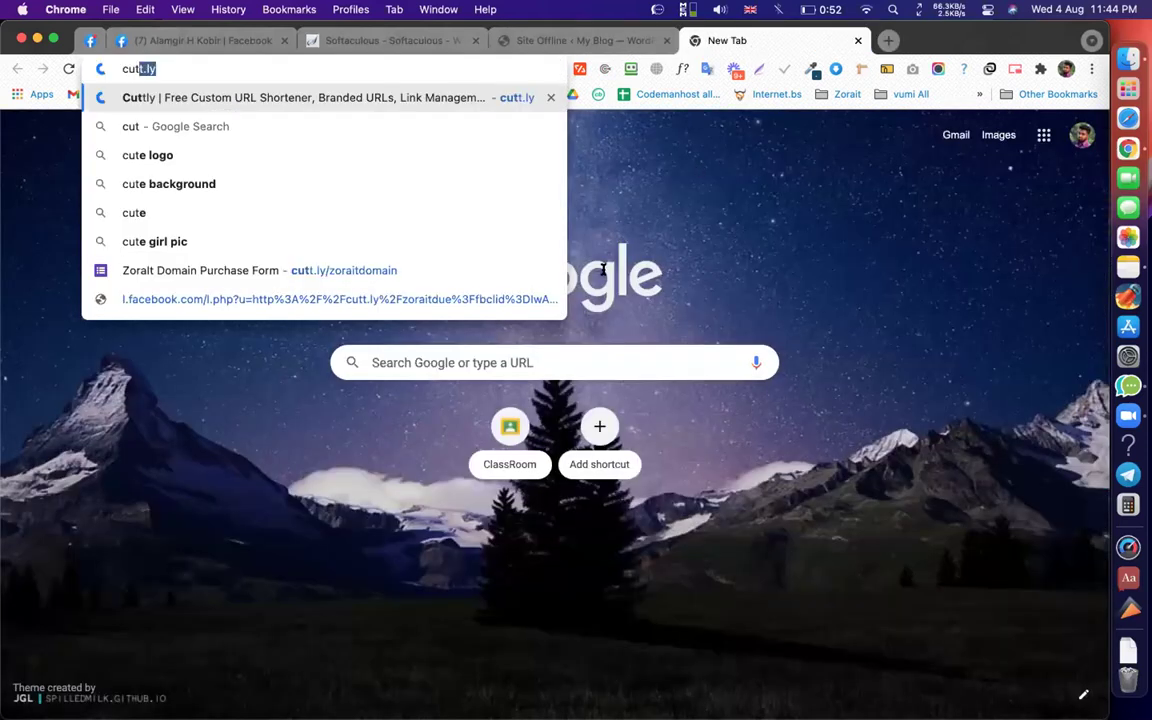
left_click(555, 270)
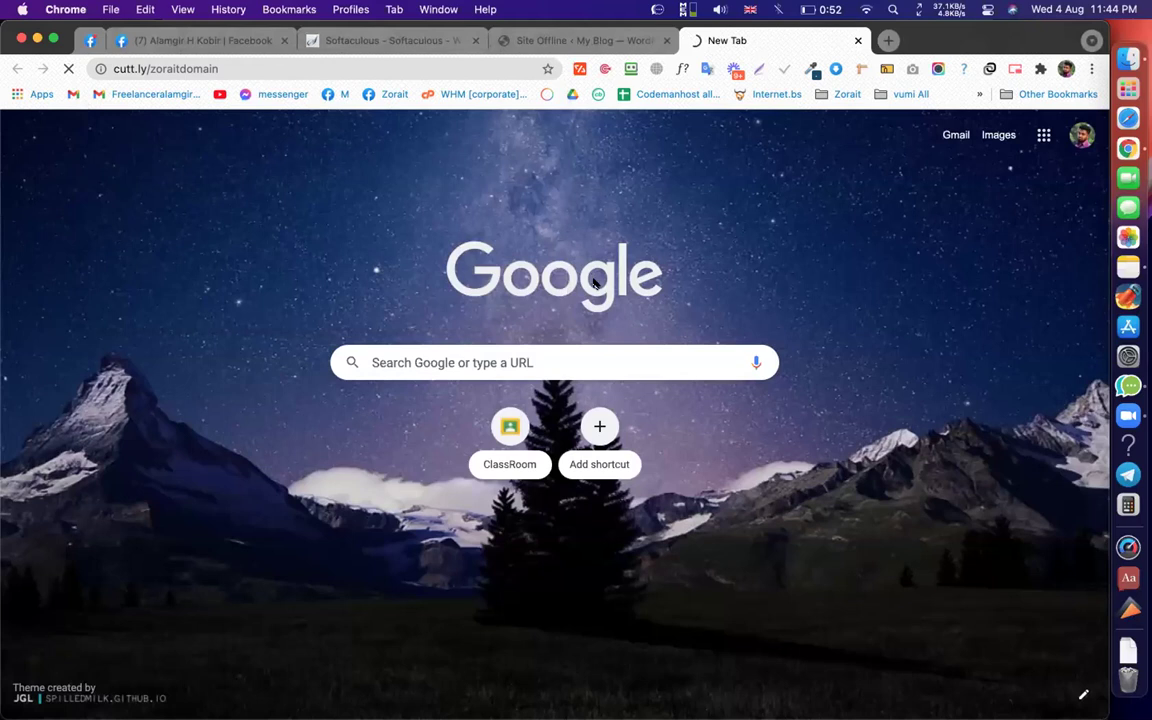
key("super+Tab")
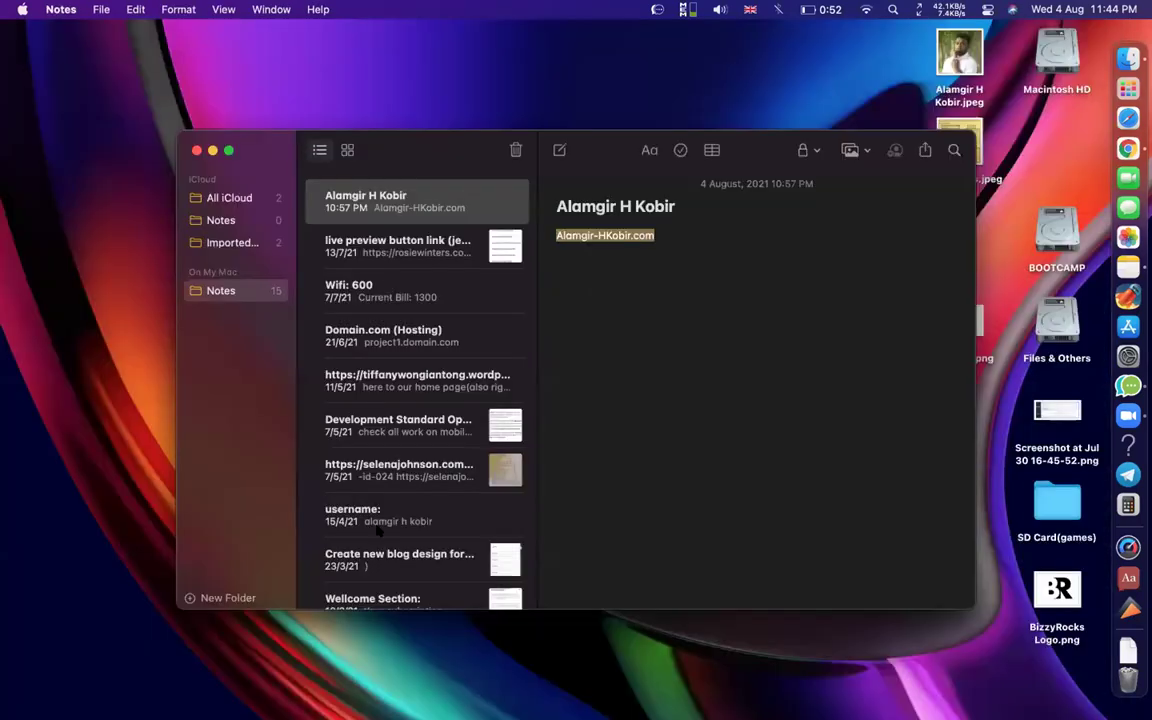
key("ctrl+Up")
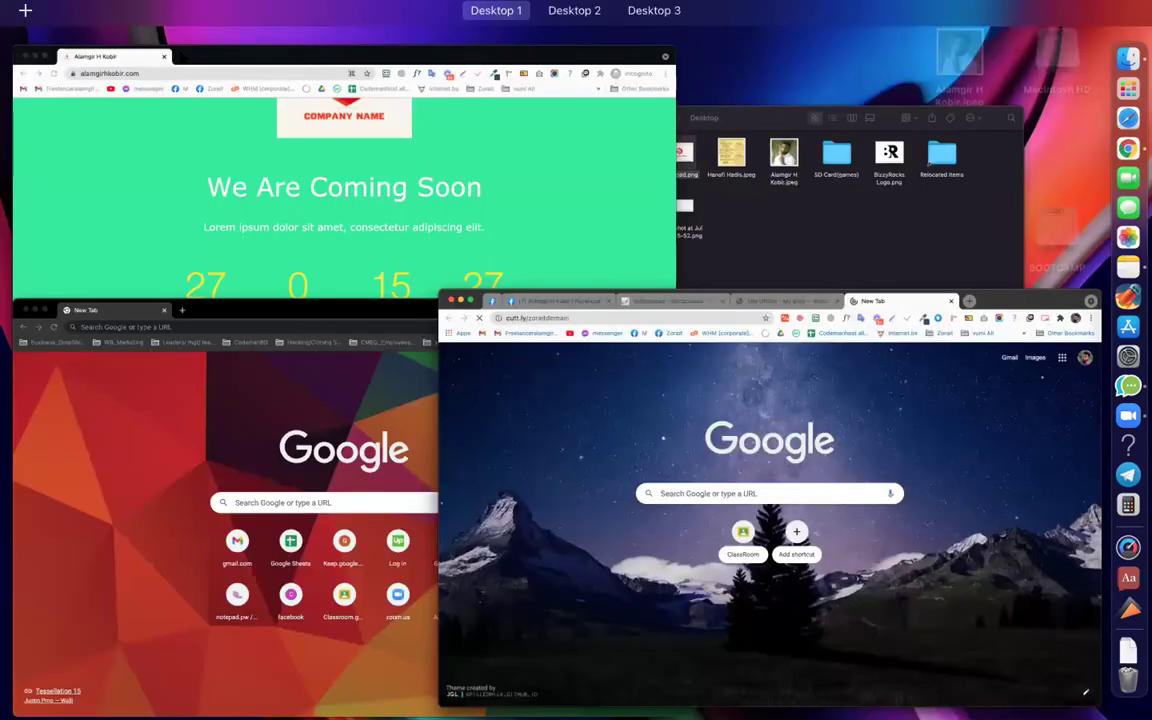
key("Escape")
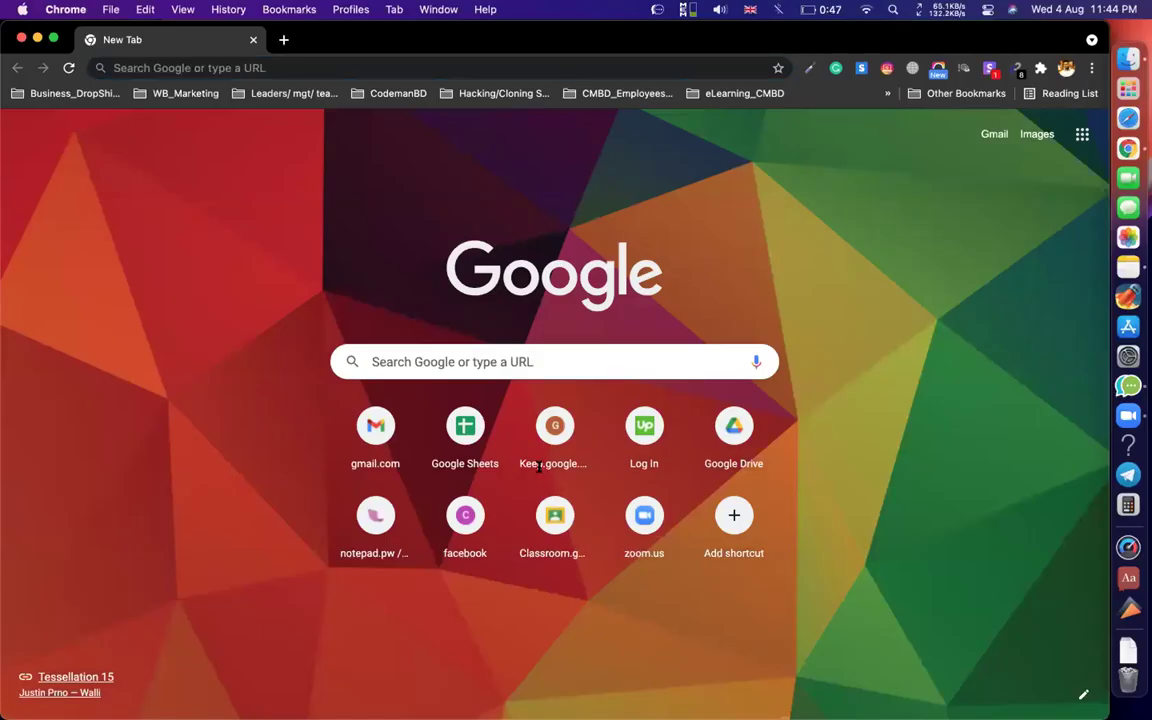
key("ctrl+Up")
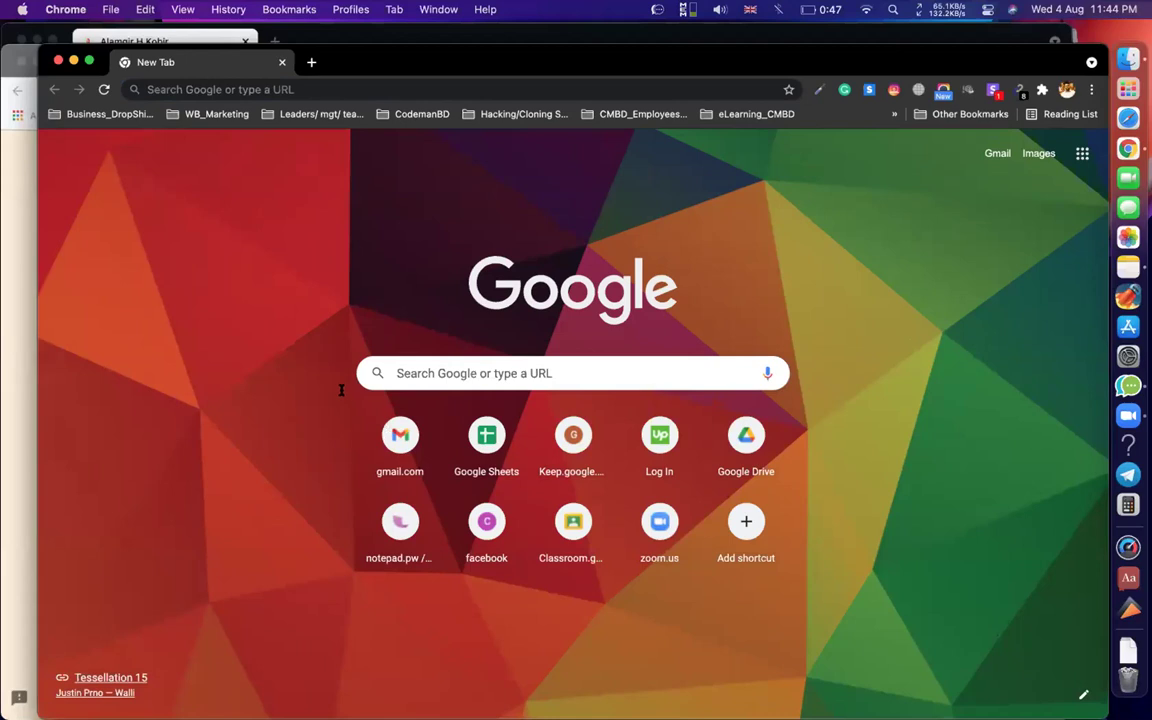
key("super+grave")
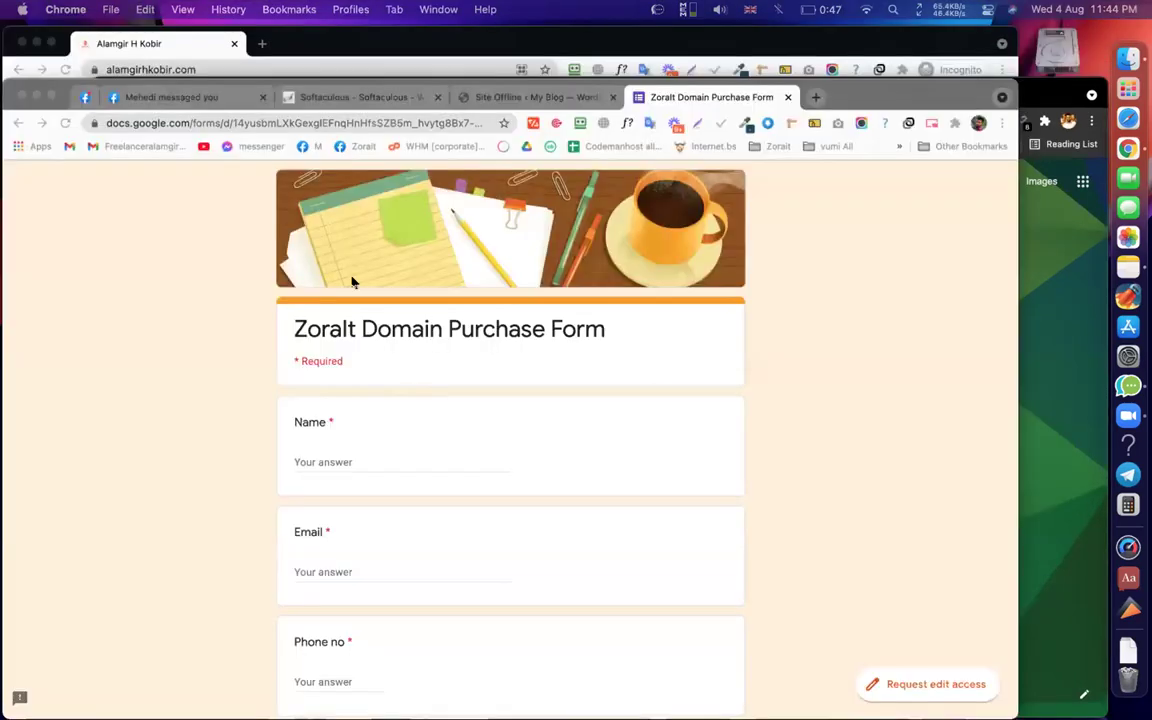
- Start the Email and FB Profile link answers, copying the profile address from the Facebook tab
left_click(350, 405)
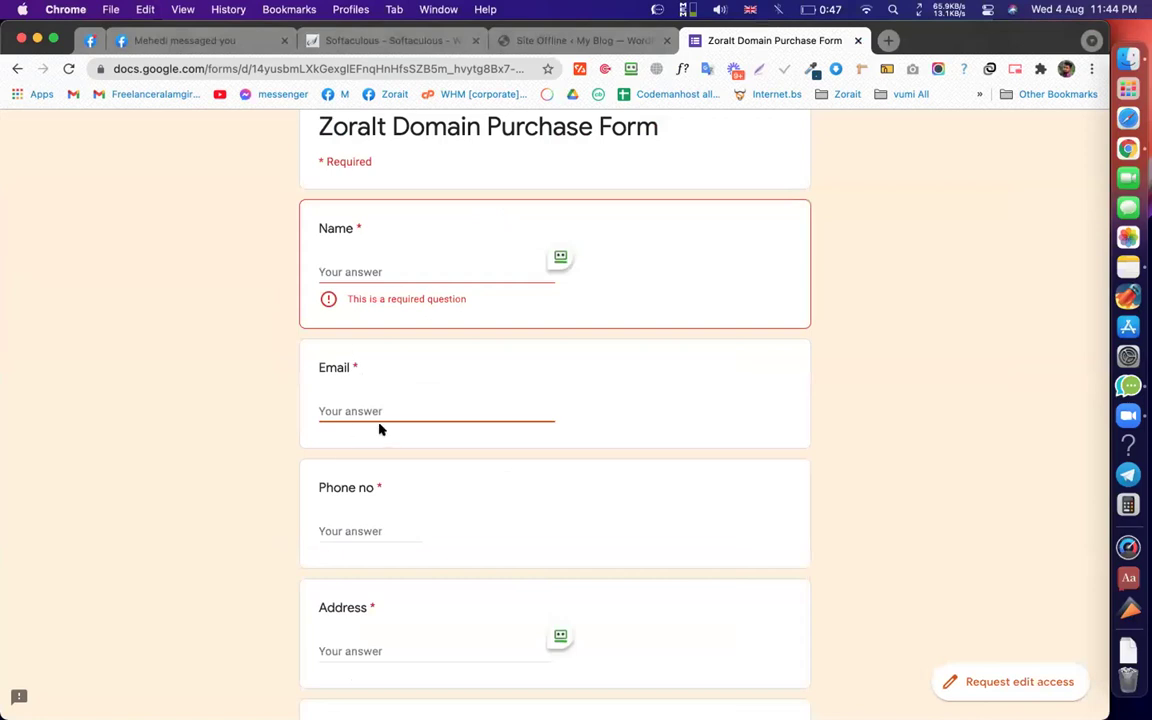
scroll(380, 400, "down", 5)
left_click(327, 342)
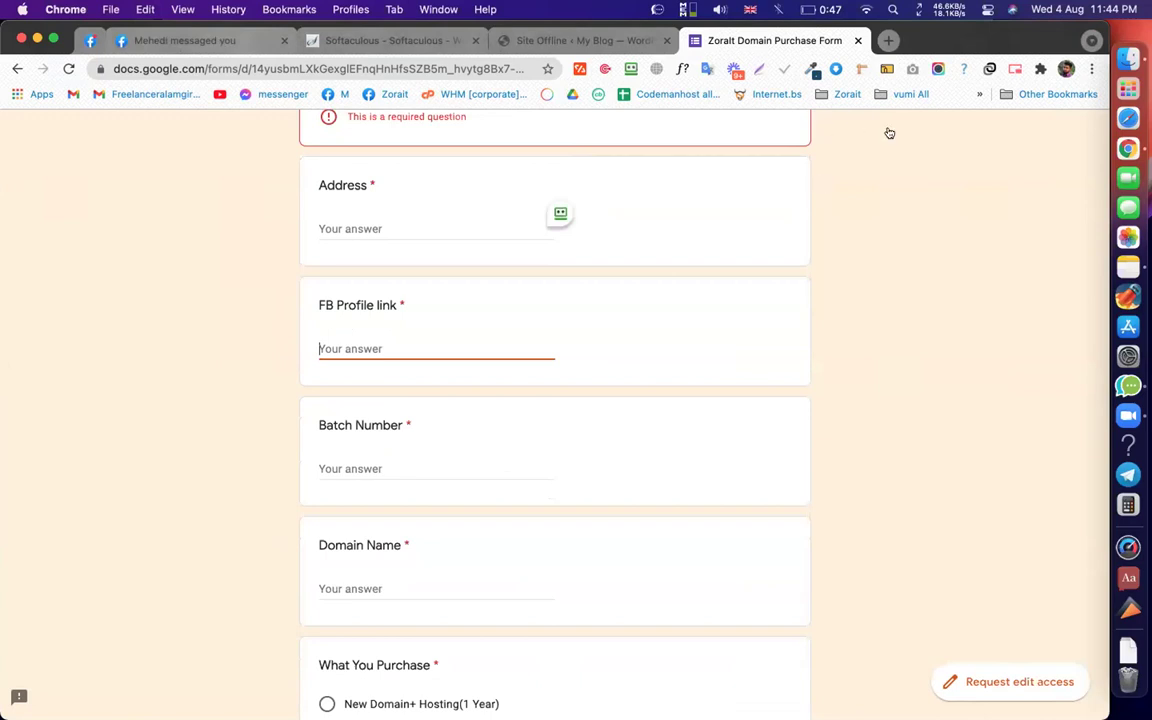
left_click(200, 40)
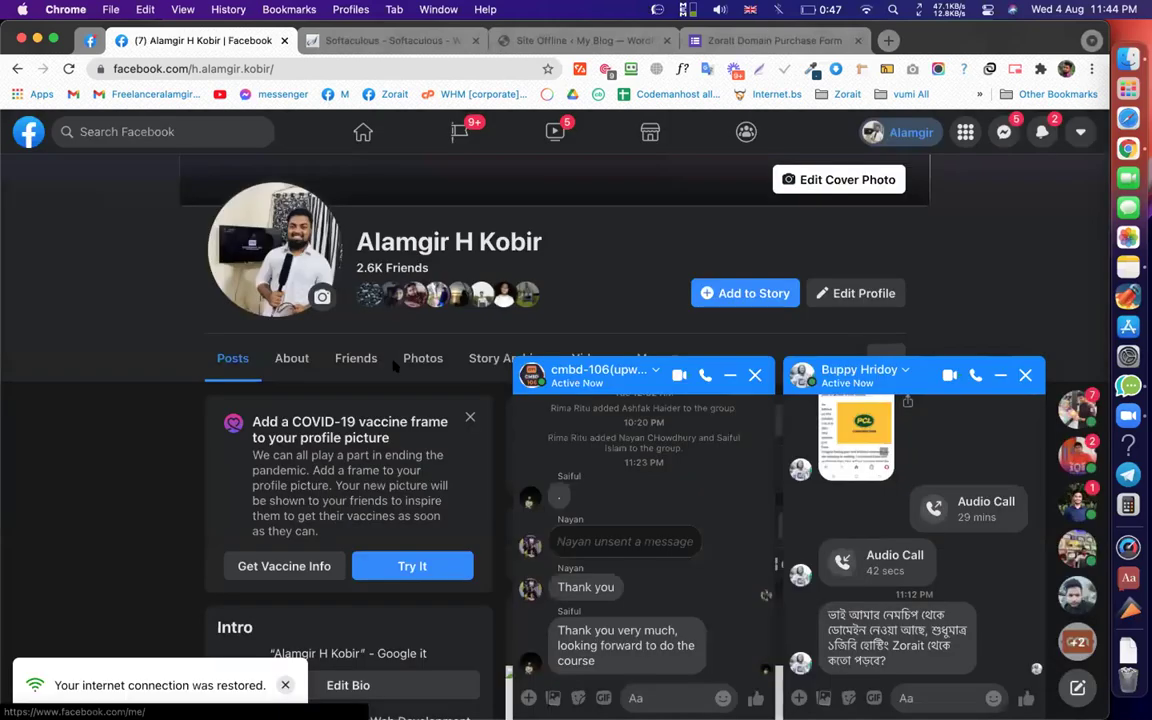
key("super+l")
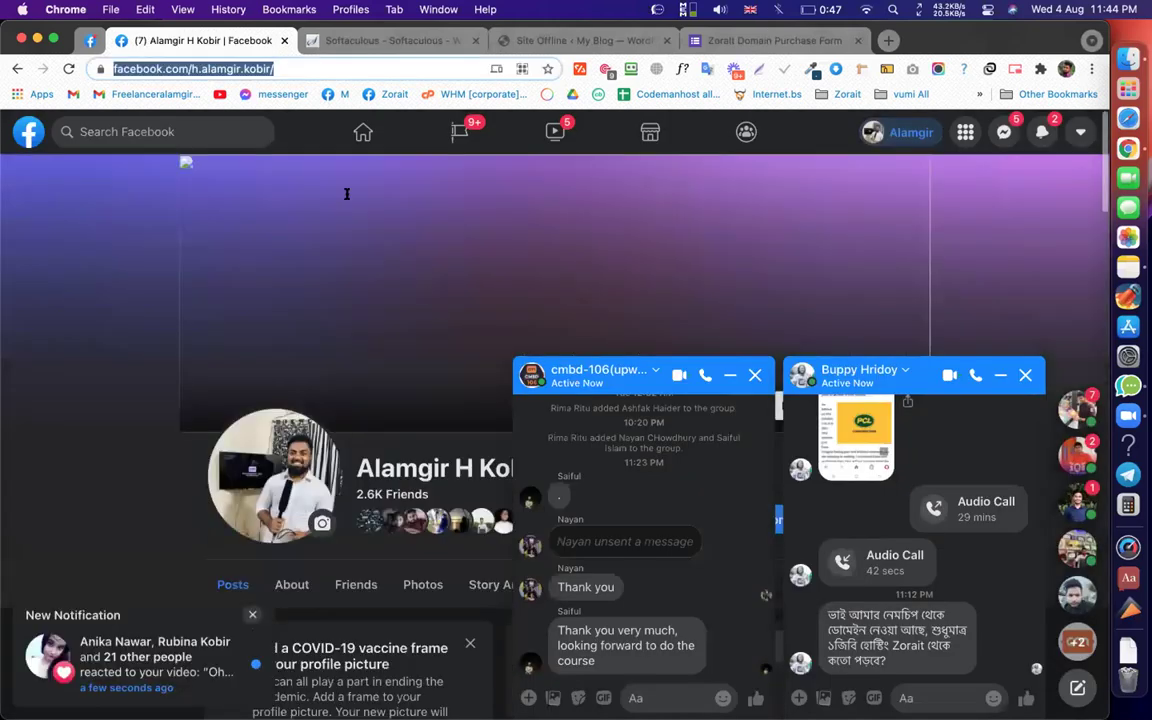
key("super+5")
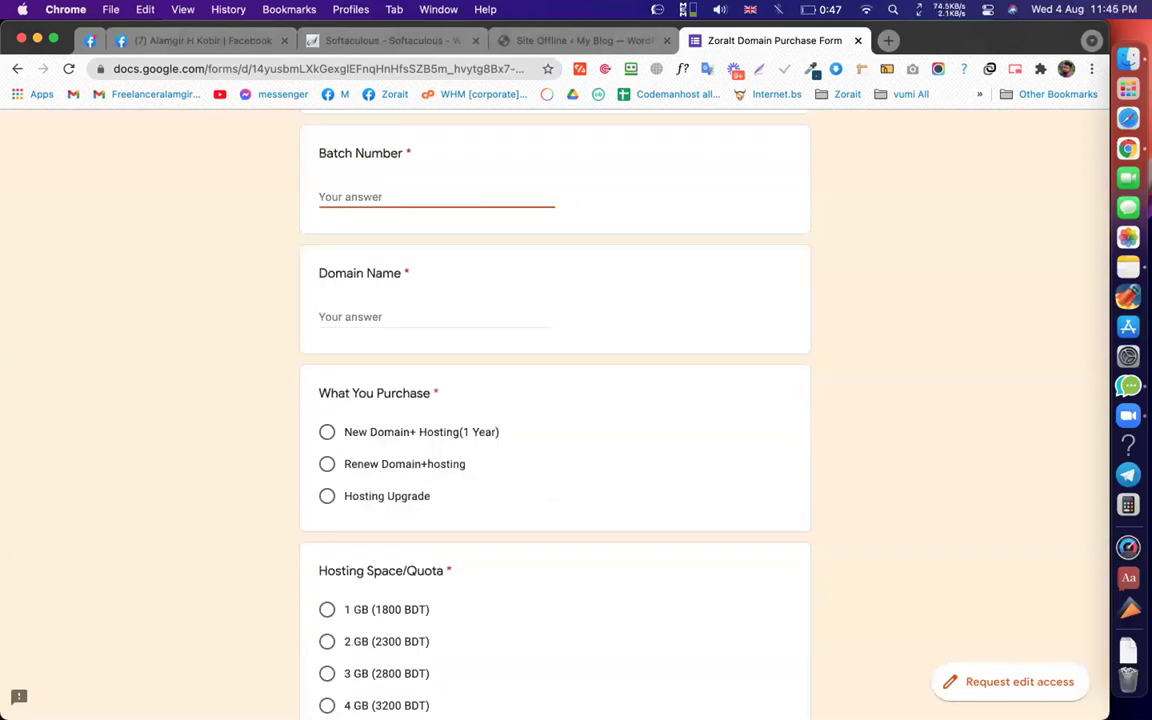
- Enter Batch Number 99 and Domain Name aidsdbv.com, and choose New Domain+ Hosting(1 Year)
type("99")
left_click(373, 305)
type("aidsdbv")
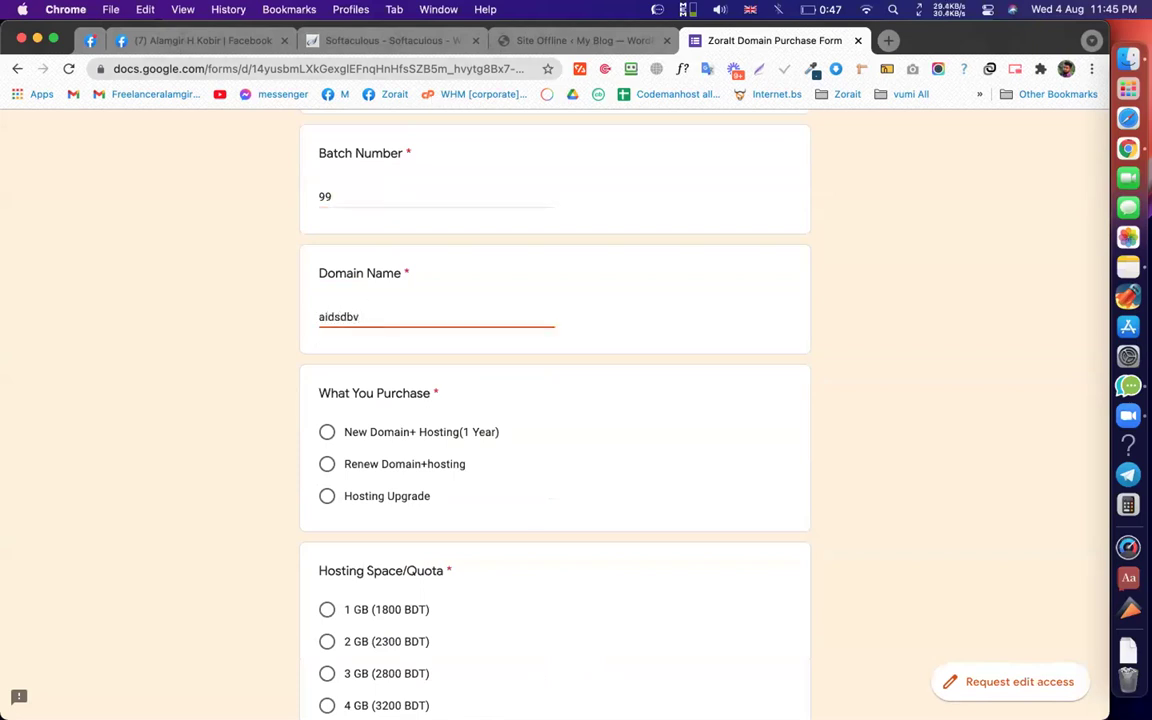
type(".com")
left_click(406, 424)
scroll(330, 445, "down", 3)
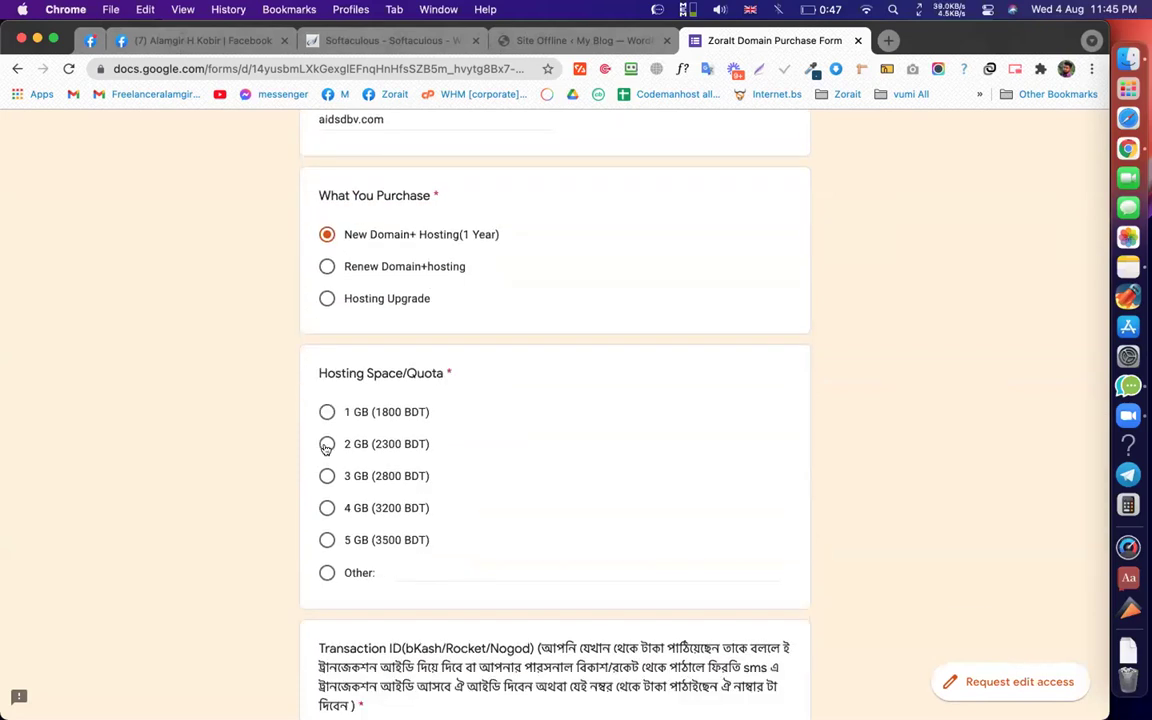
- Enter the transaction date as the Transaction ID, correcting its day, and tick Personal Bkash
scroll(390, 480, "down", 3)
left_click(367, 489)
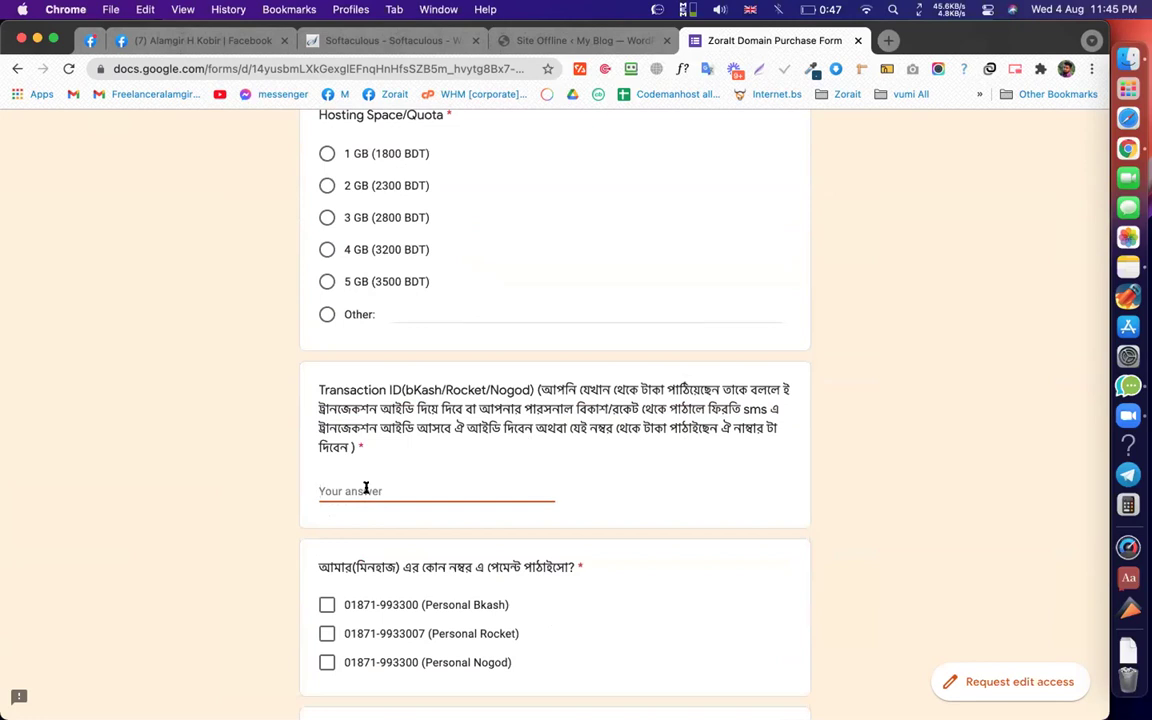
type("0")
type("8/0")
type("8/2021")
left_click(331, 490)
key("BackSpace")
type("4")
left_click(328, 604)
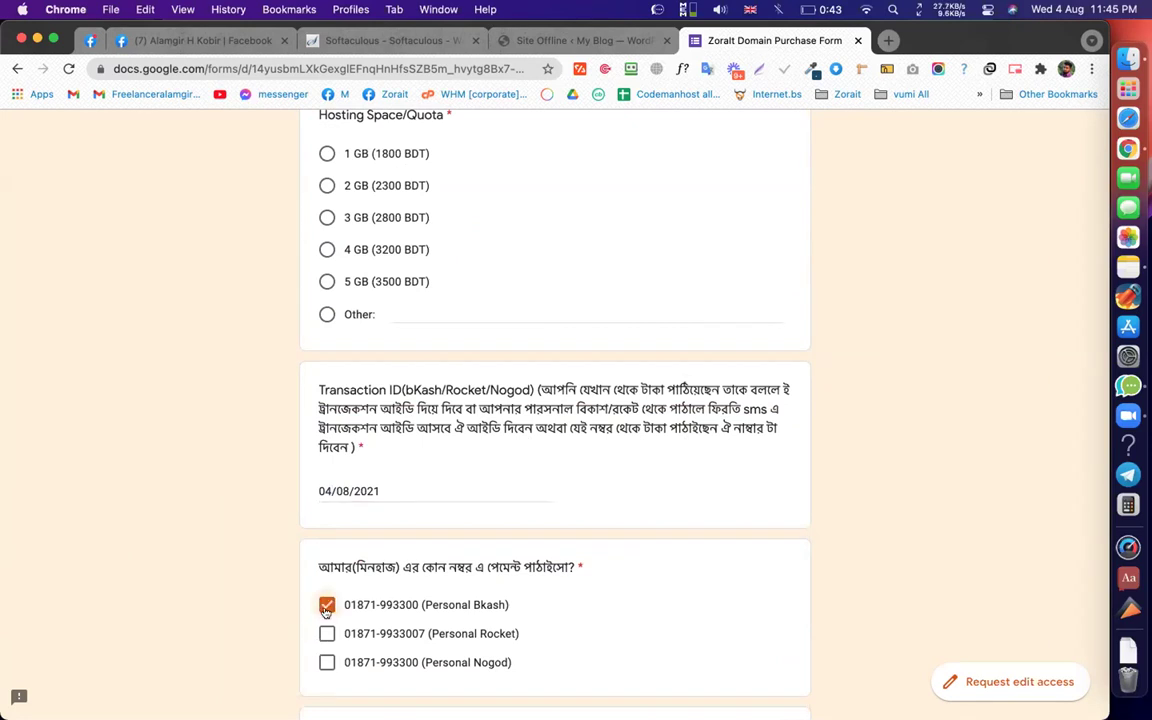
- Set the Amount of Money you've Sent to 2300
scroll(388, 492, "down", 5)
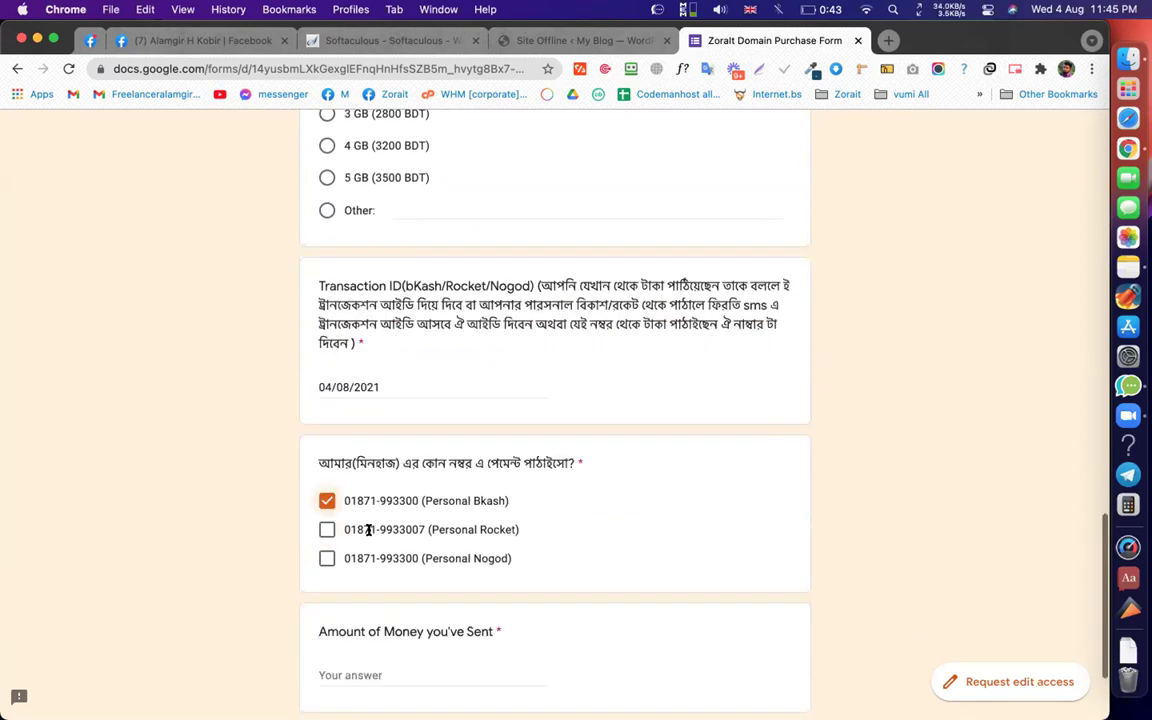
left_click(377, 530)
type("1800")
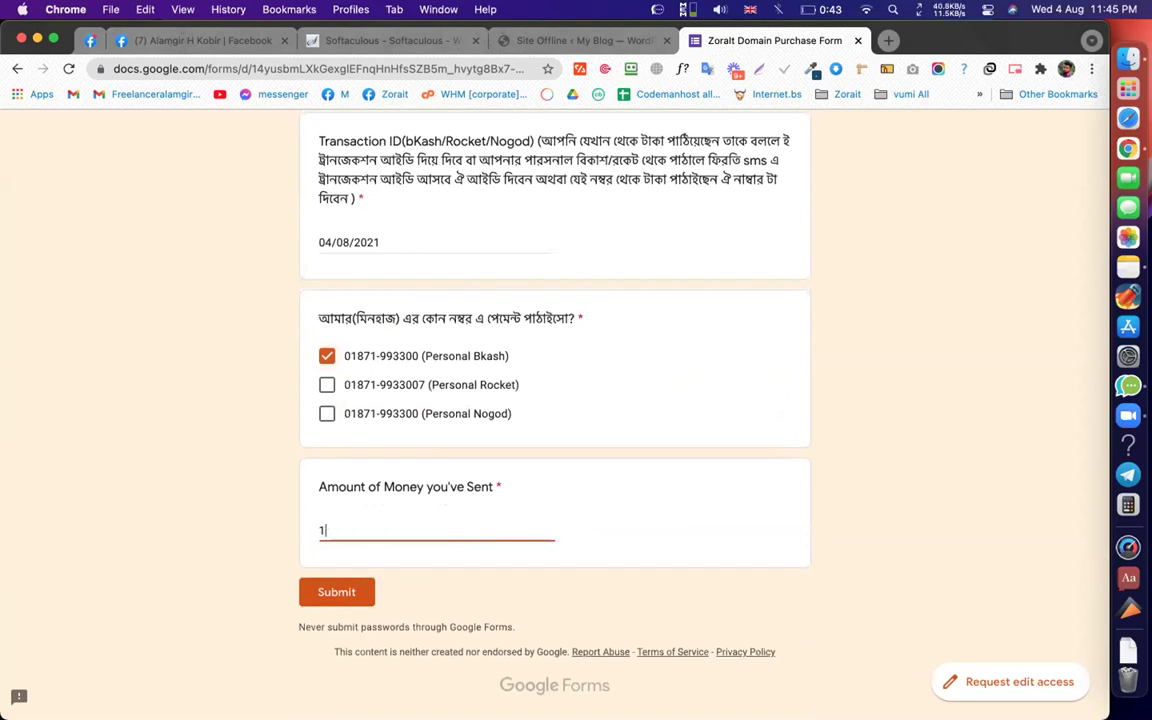
key("BackSpace")
key("BackSpace")
key("BackSpace")
key("BackSpace")
type("2300")
- Close the purchase form tab and open a new browser tab
key("super+w")
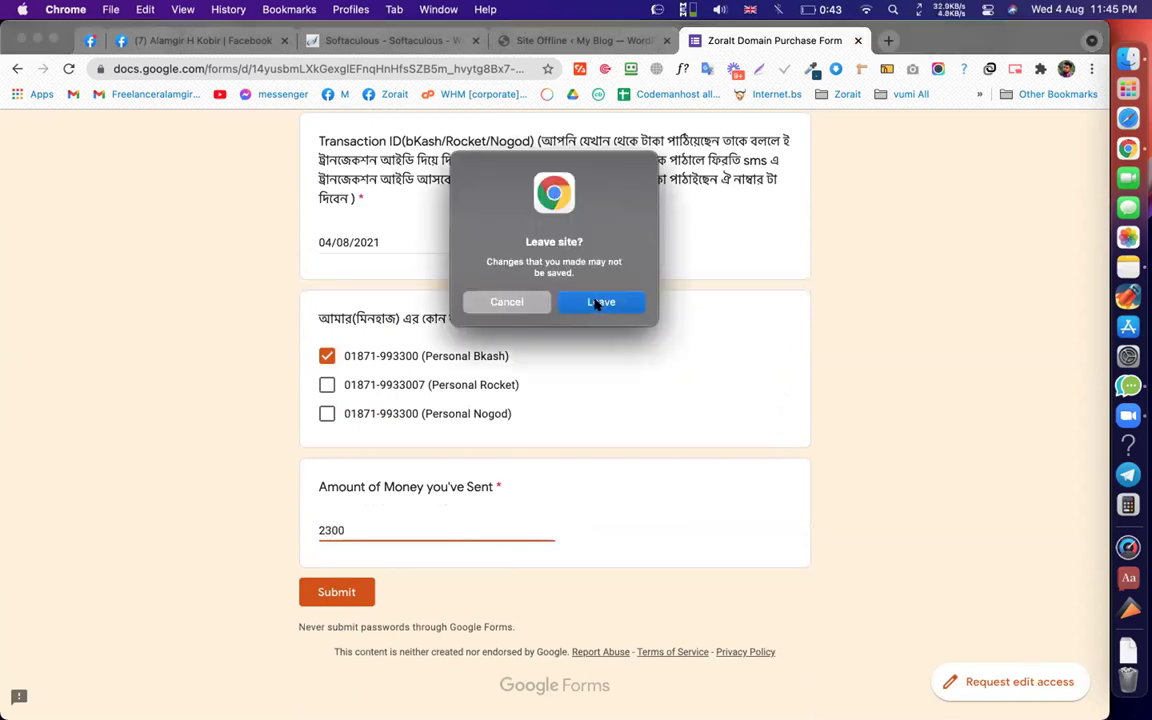
key("Escape")
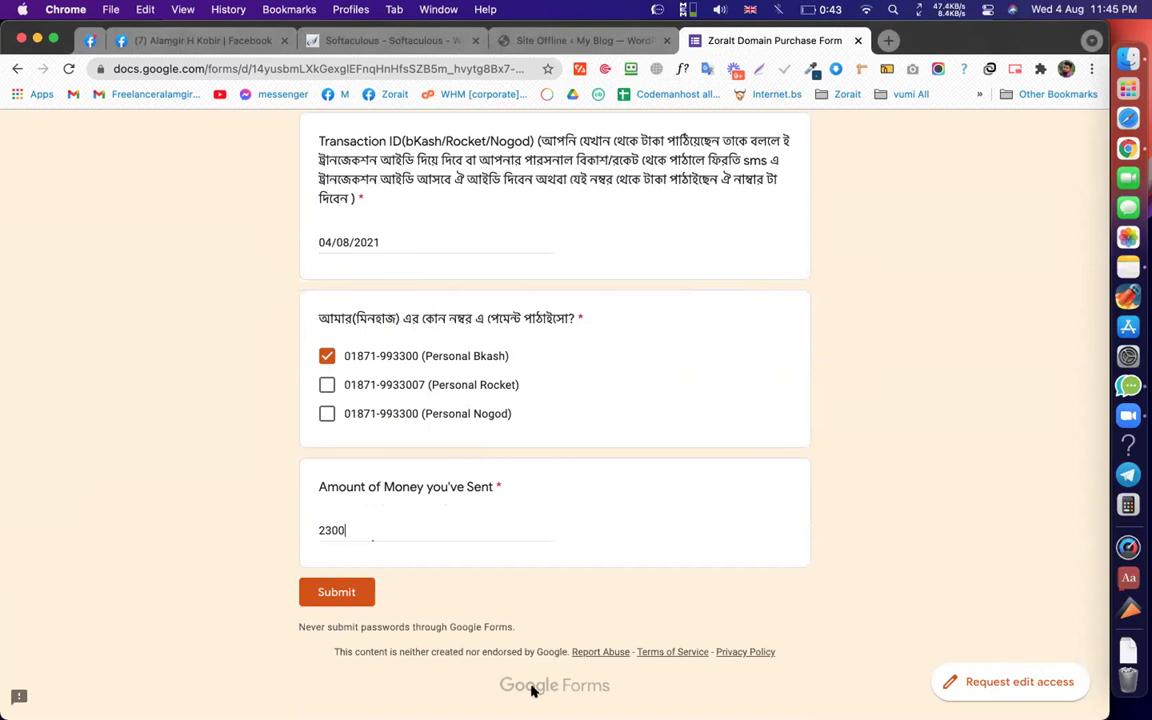
key("super+w")
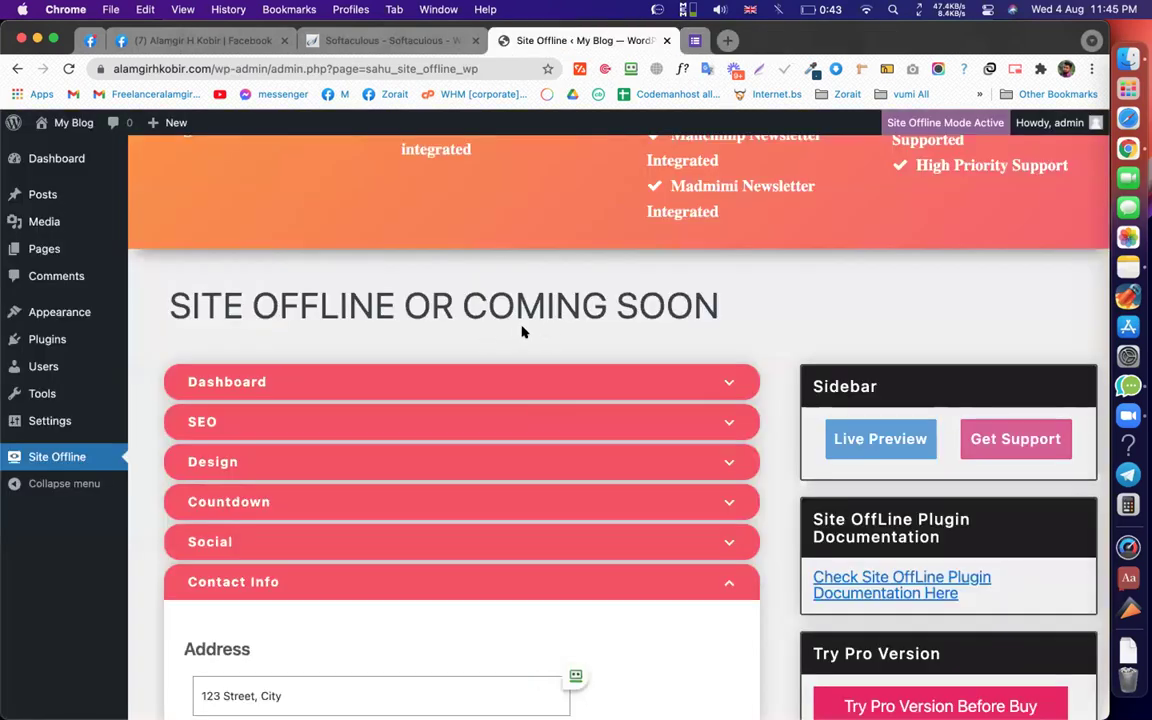
key("super+t")
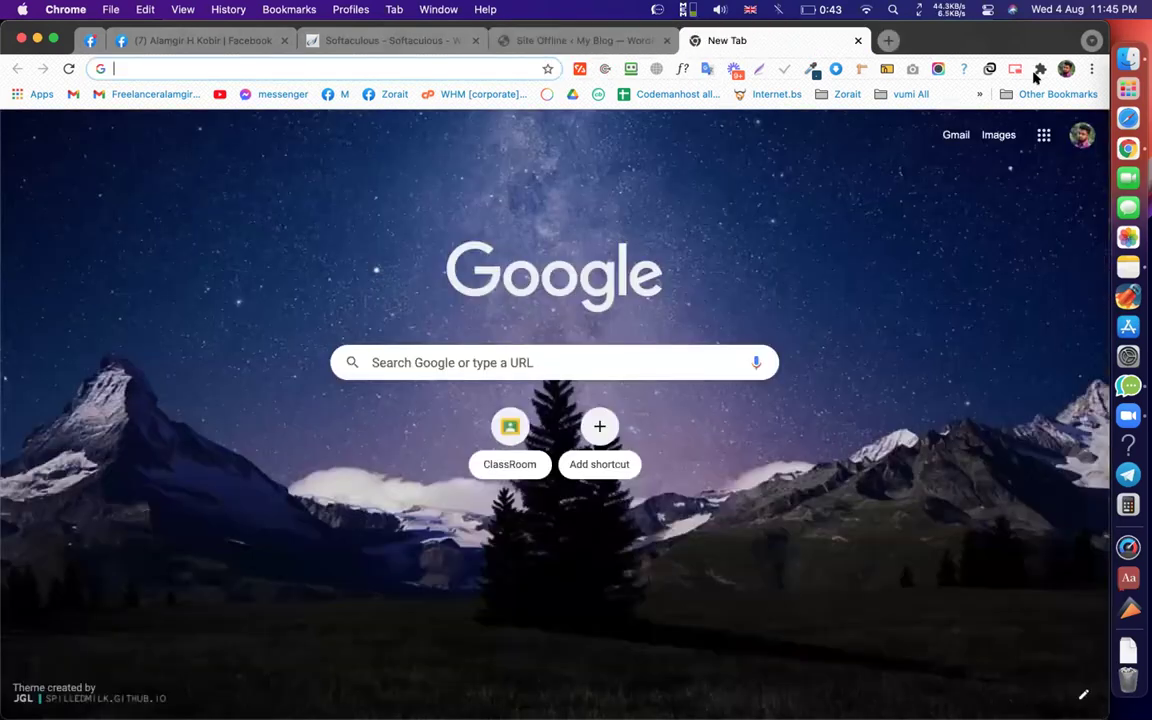
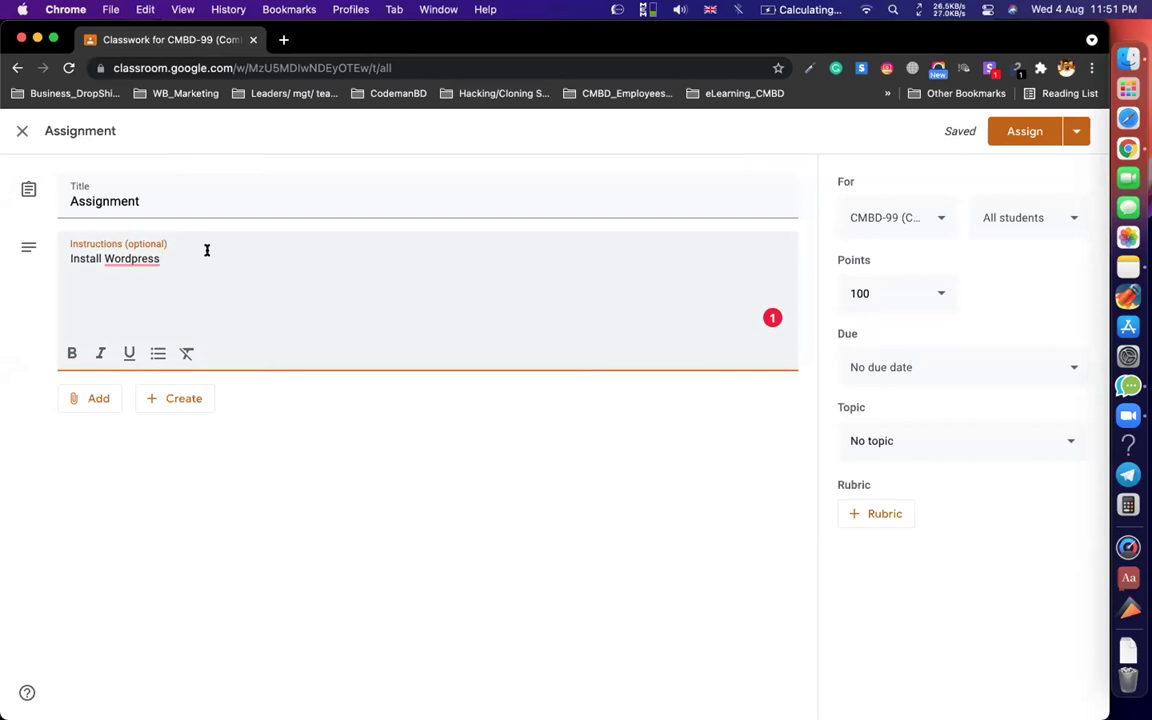
- File the draft under the Epi-04 topic, start editing the instructions, and open a new browser tab
left_click(978, 453)
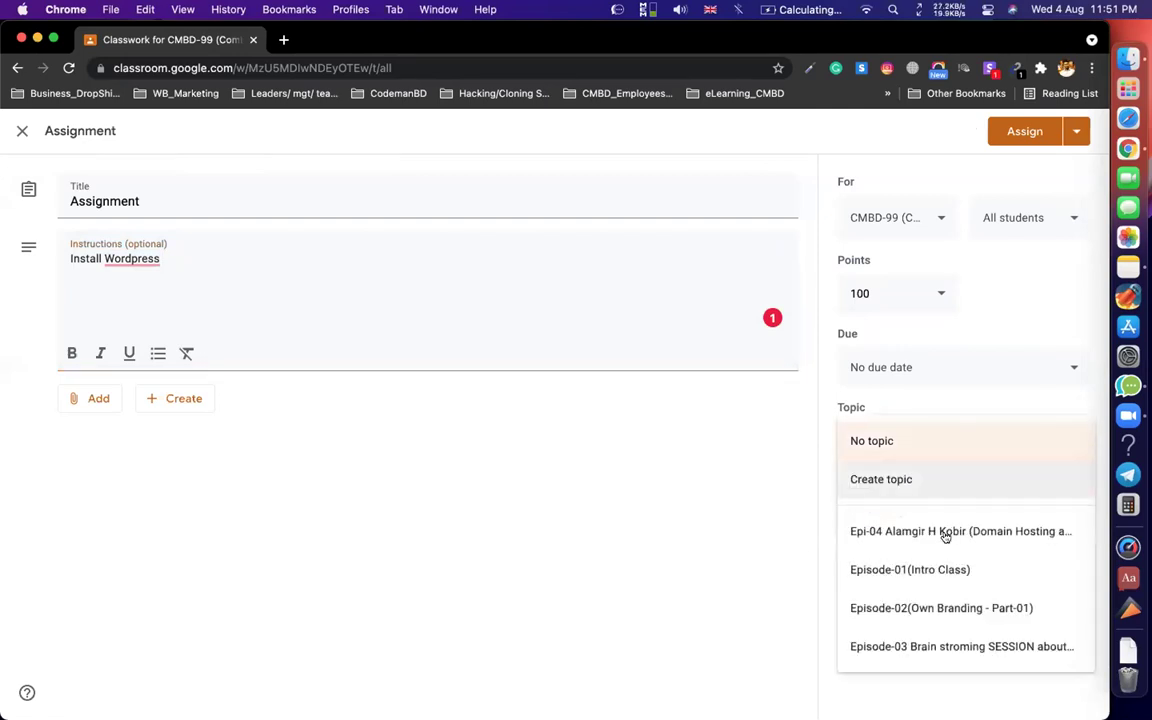
left_click(946, 533)
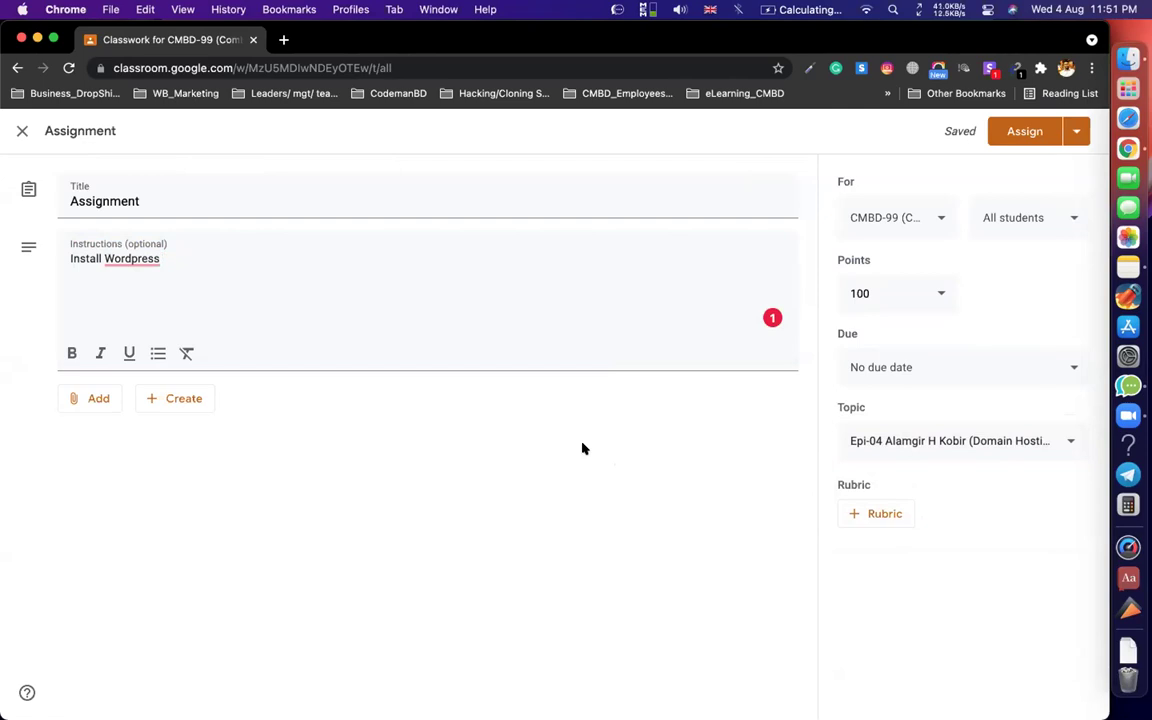
left_click(298, 266)
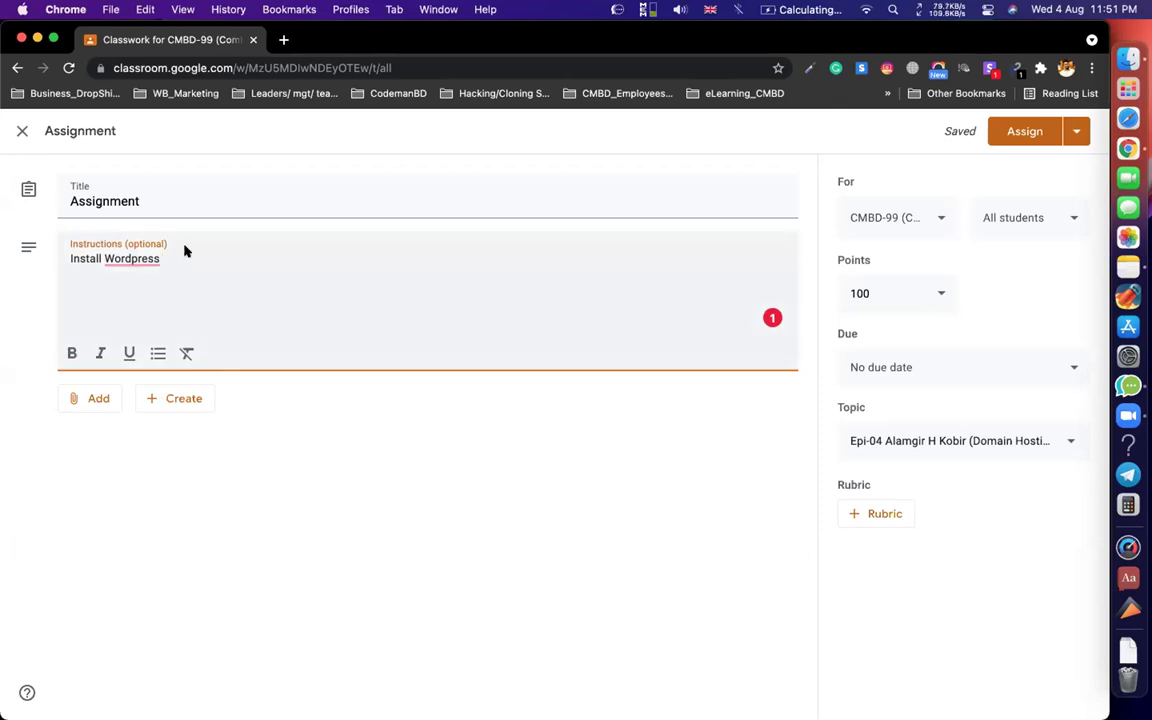
left_click(283, 39)
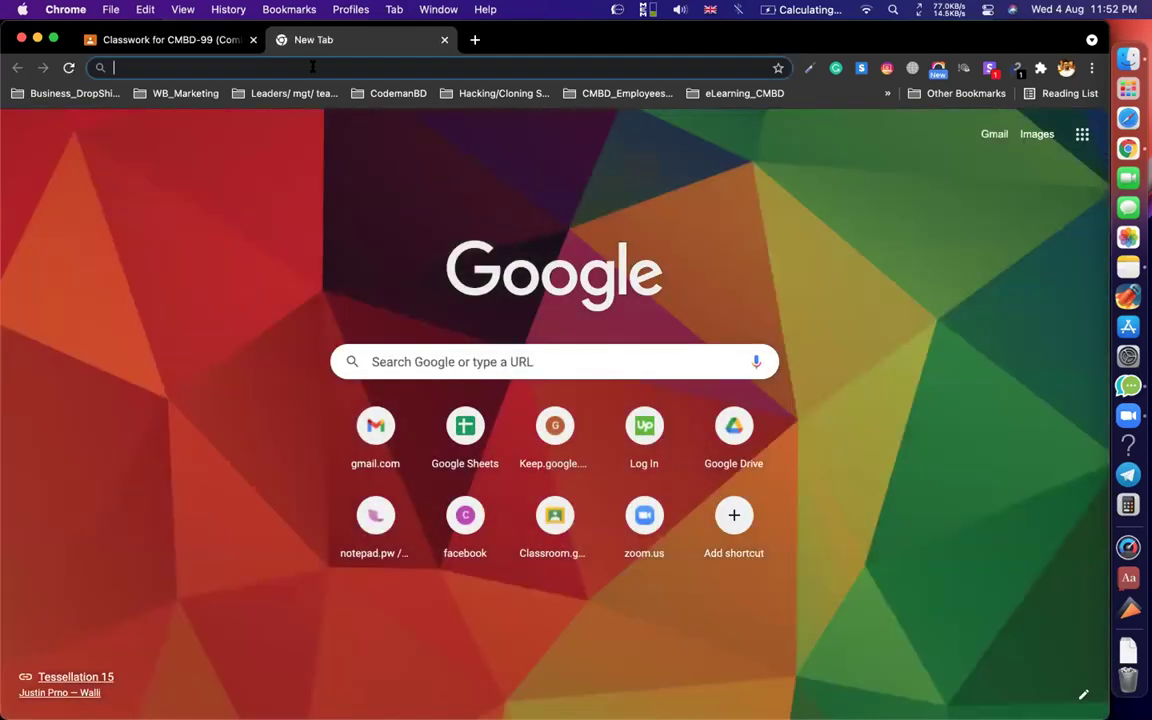
- Close the blank browser tab with Cmd+W to get back to the assignment draft
key("super+w")
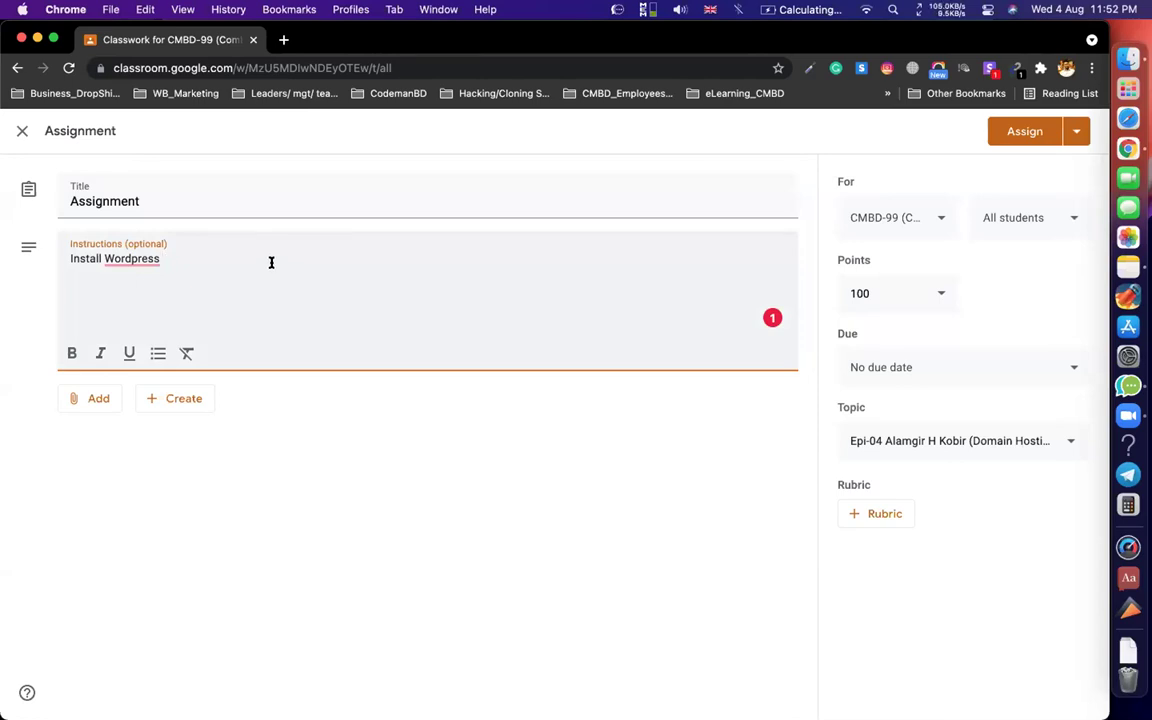
- Append 'on your main domain And create a coming soon page.' after Install Wordpress in the instructions
type("on your main domain")
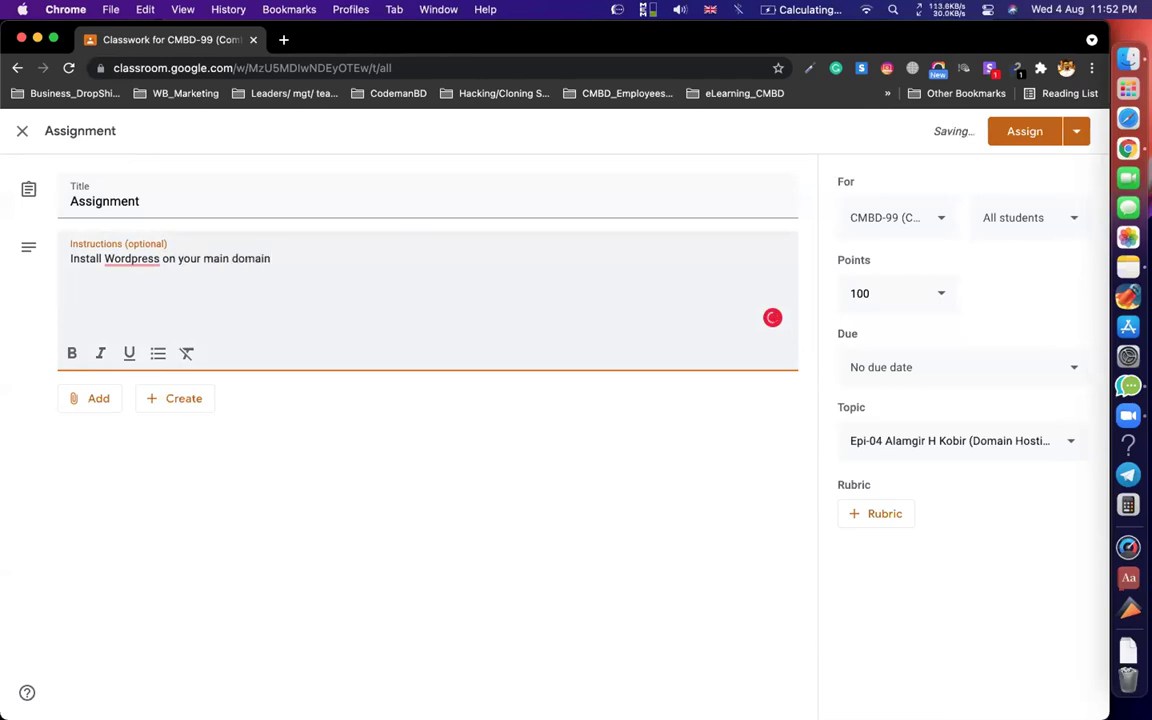
key("BackSpace")
type(".")
key("BackSpace")
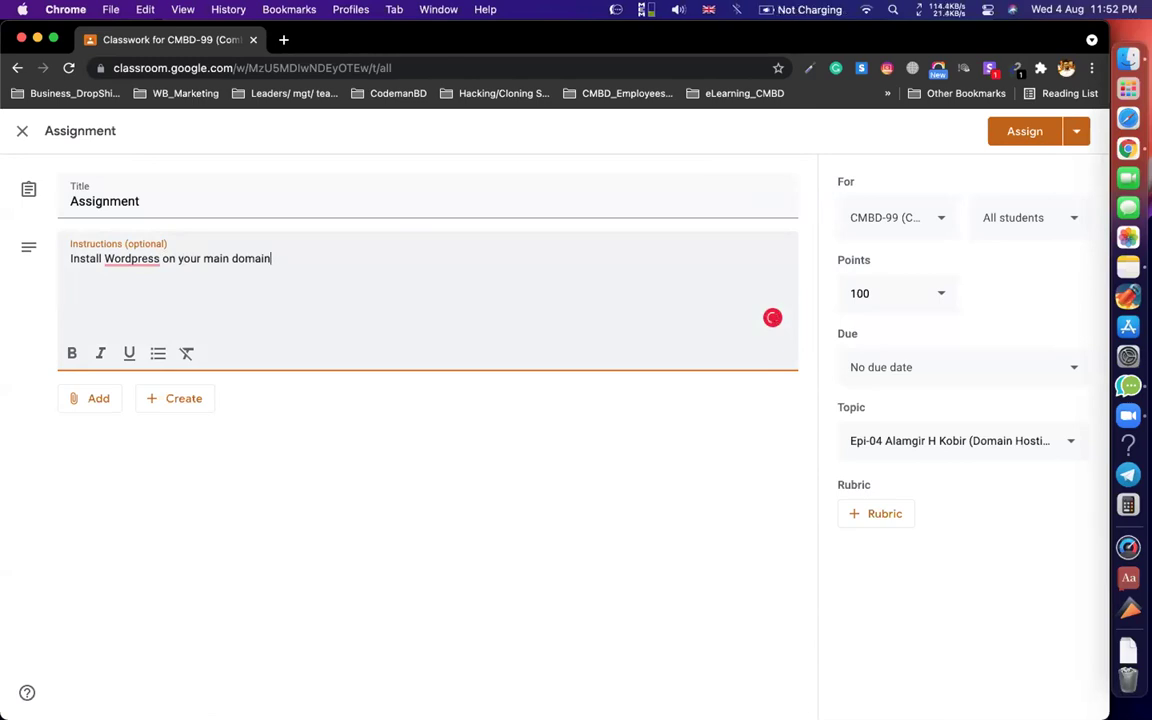
type("And")
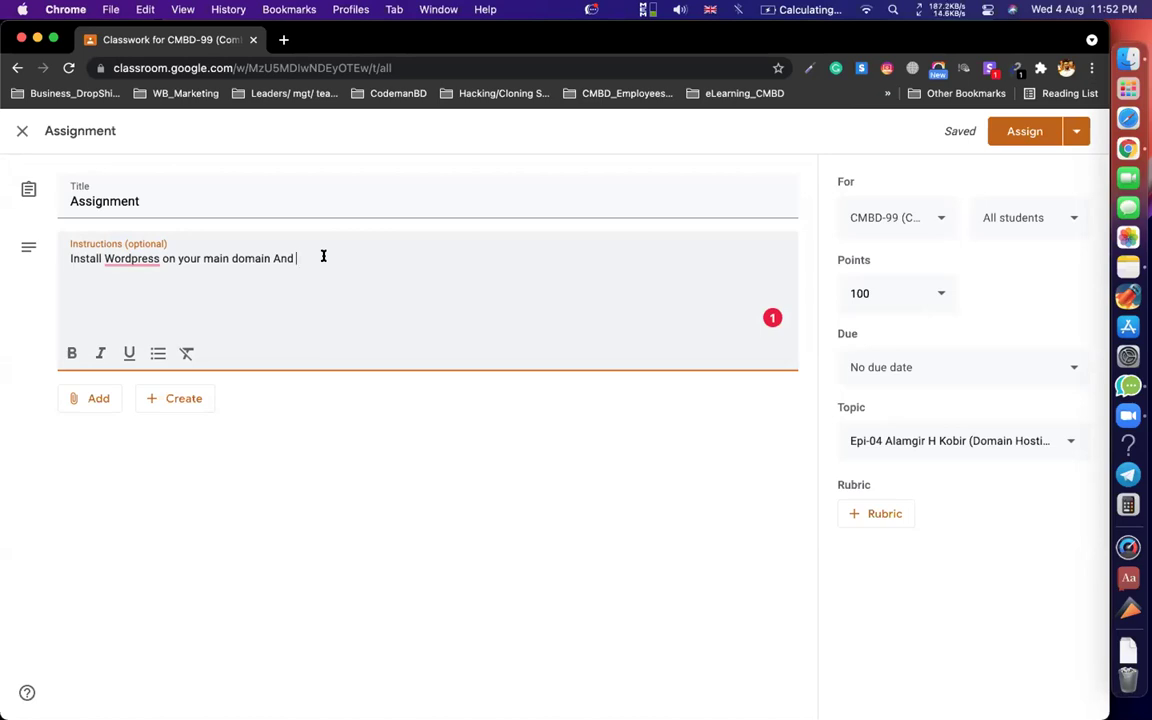
type("create a")
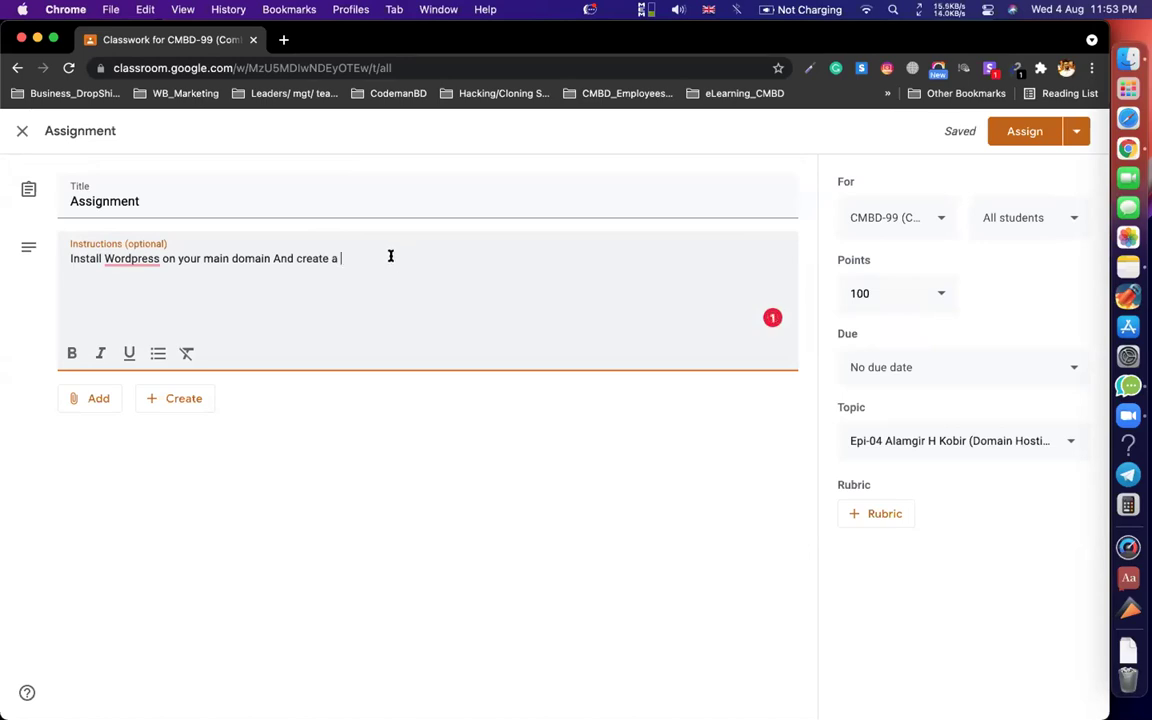
type("coming soon page")
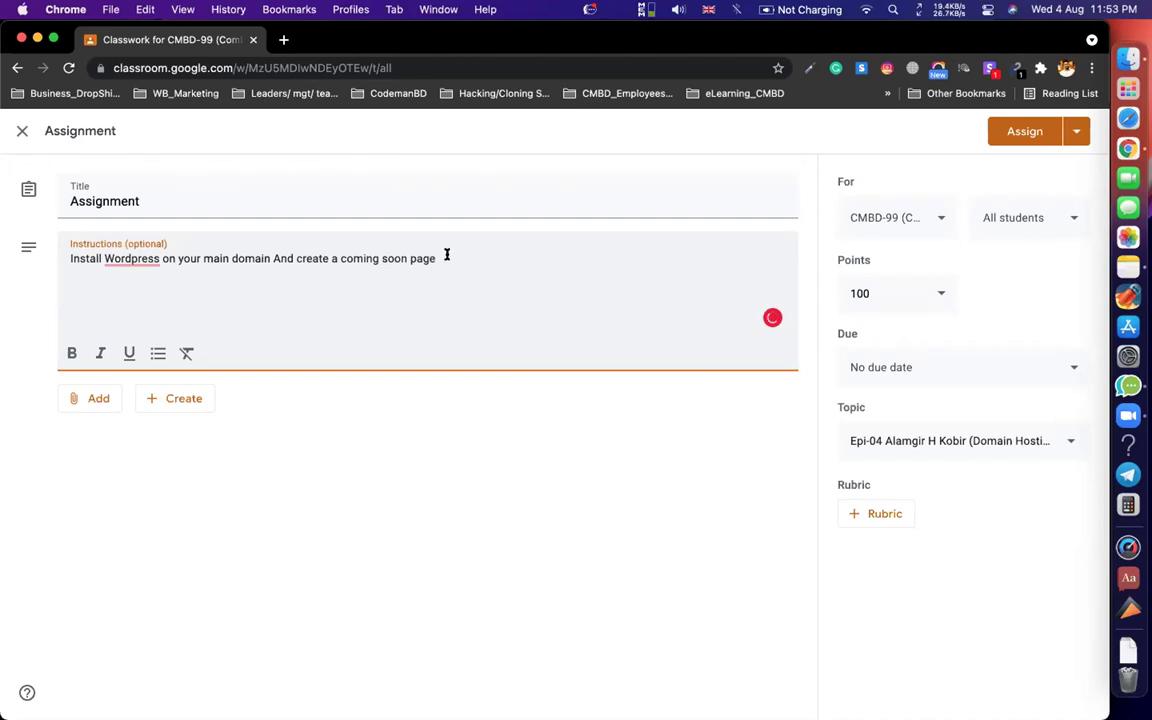
type(".")
- Post the assignment to the class, then switch to the Facebook profile desktop
left_click(1007, 131)
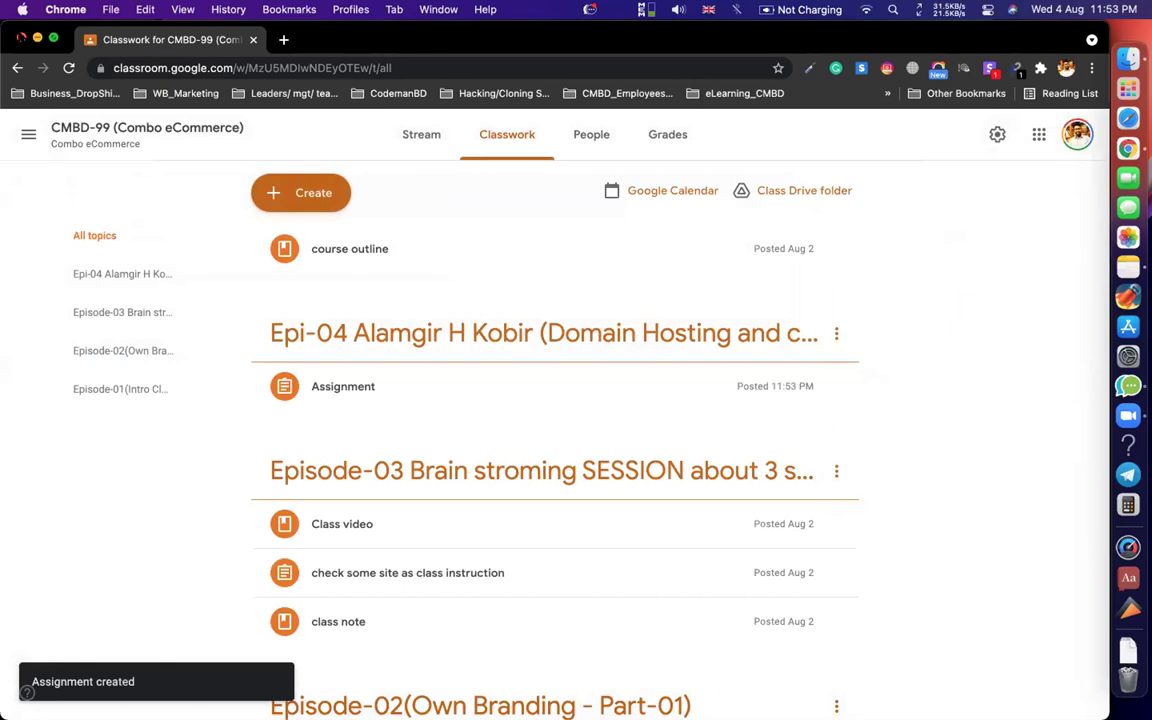
key("ctrl+Right")
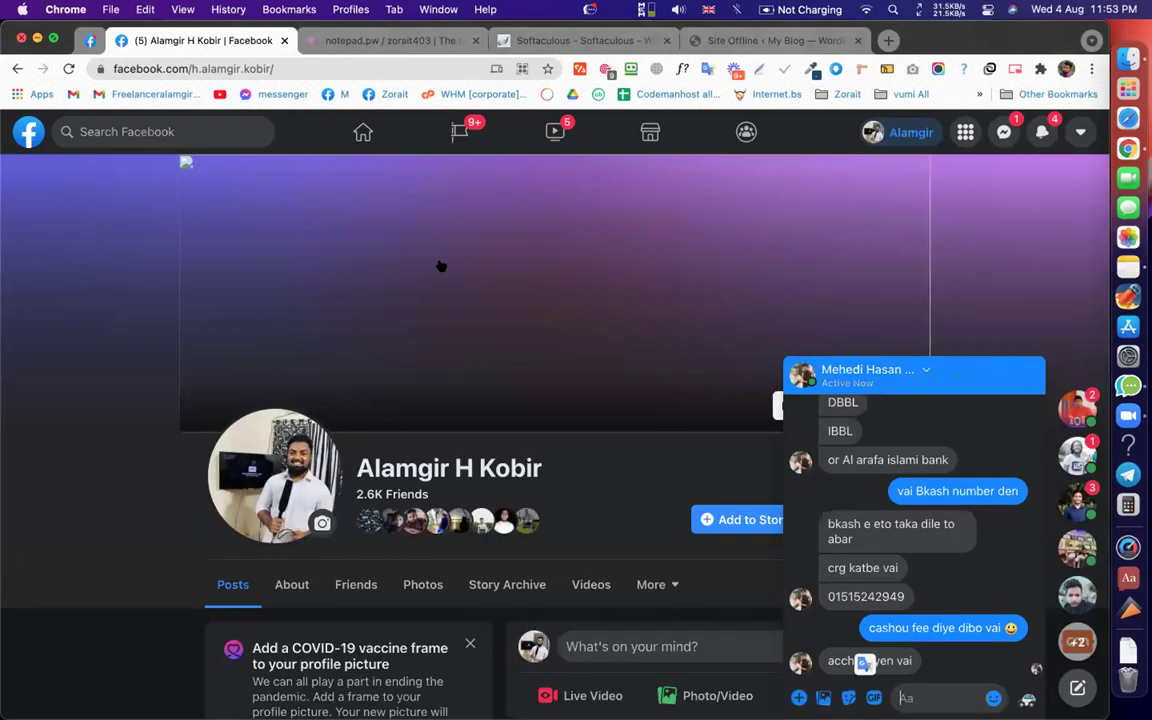
- On the Messenger desktop, close the full-size photo and open the UK Client WhatsApp chat
key("ctrl+Right")
key("ctrl+Right")
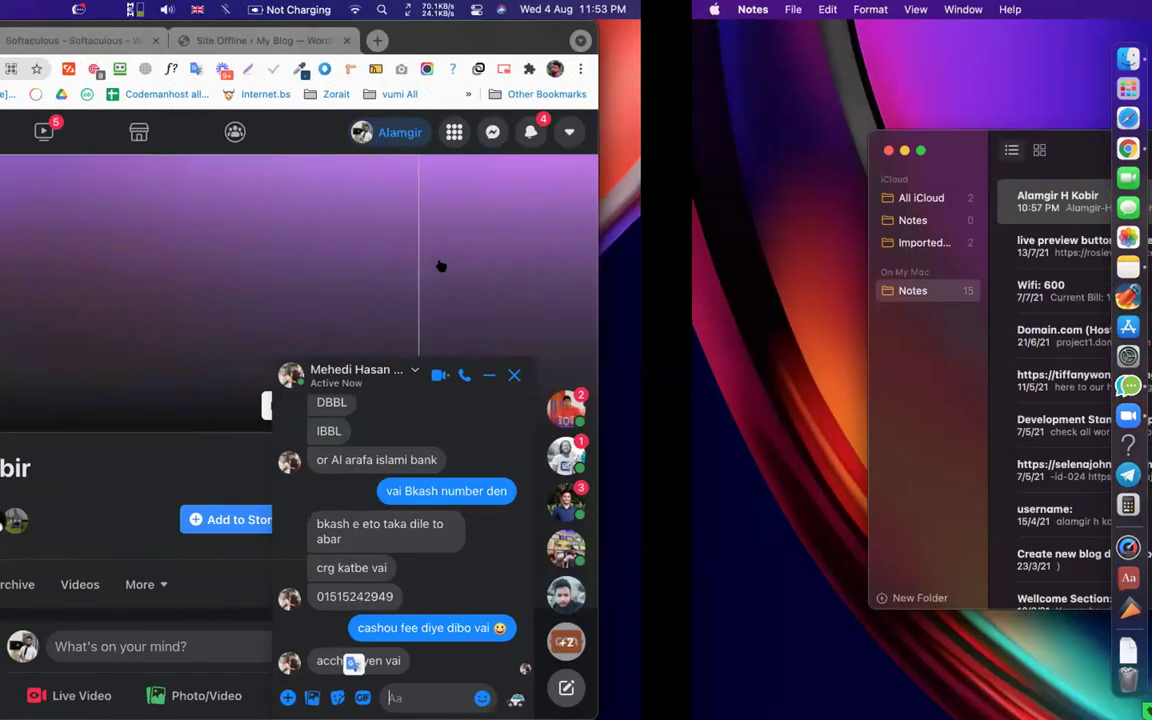
key("ctrl+Right")
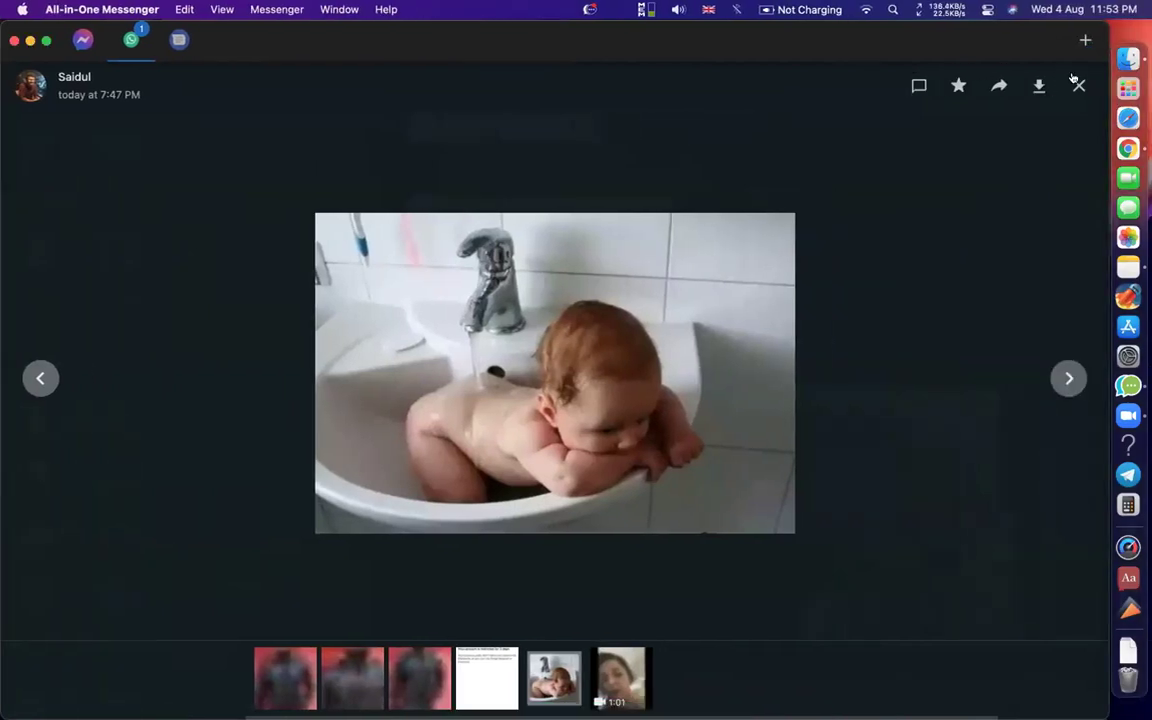
left_click(1076, 84)
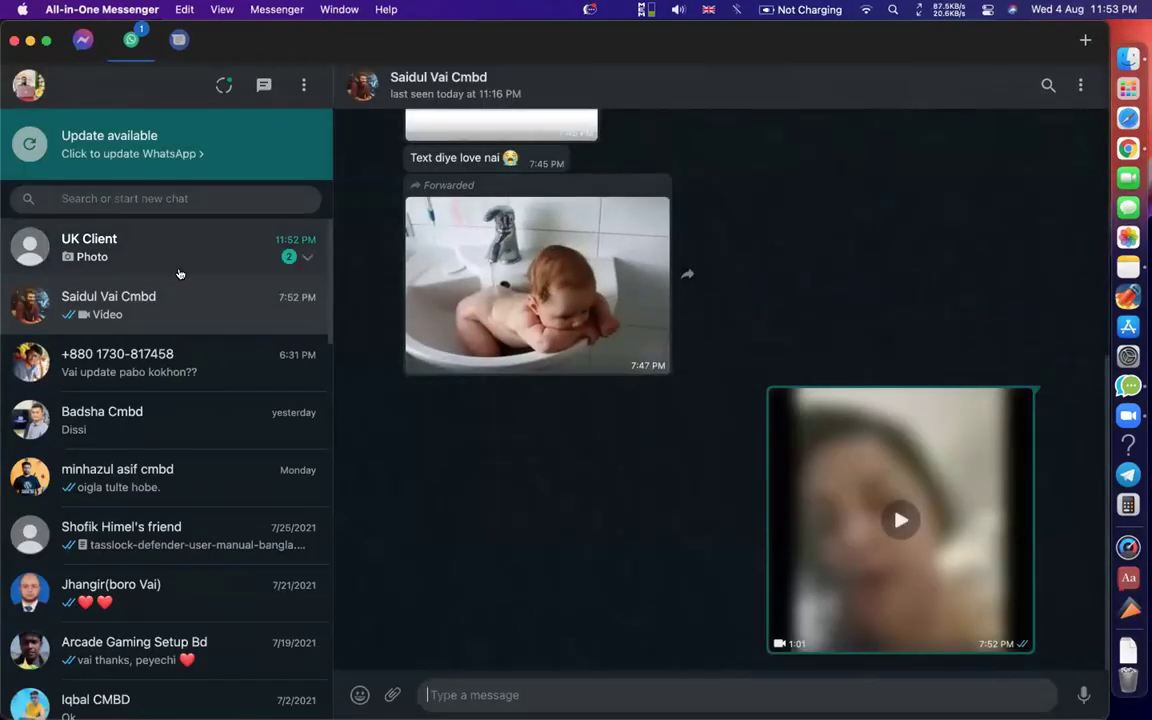
left_click(180, 274)
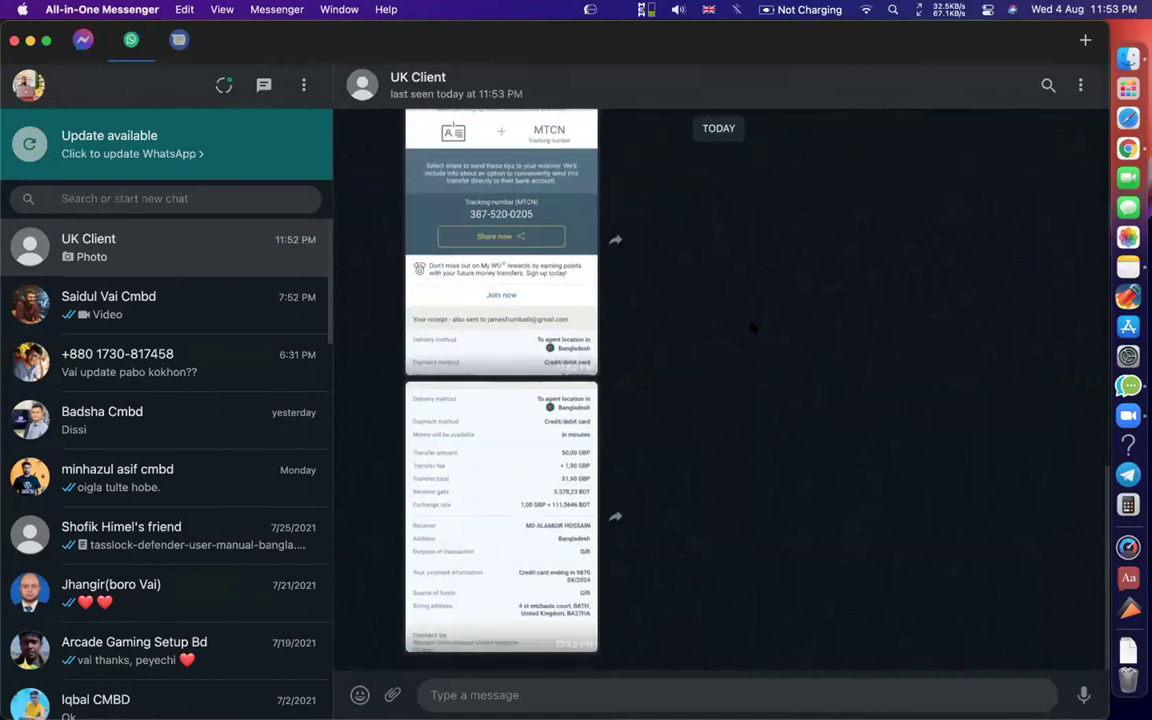
key("ctrl+Left")
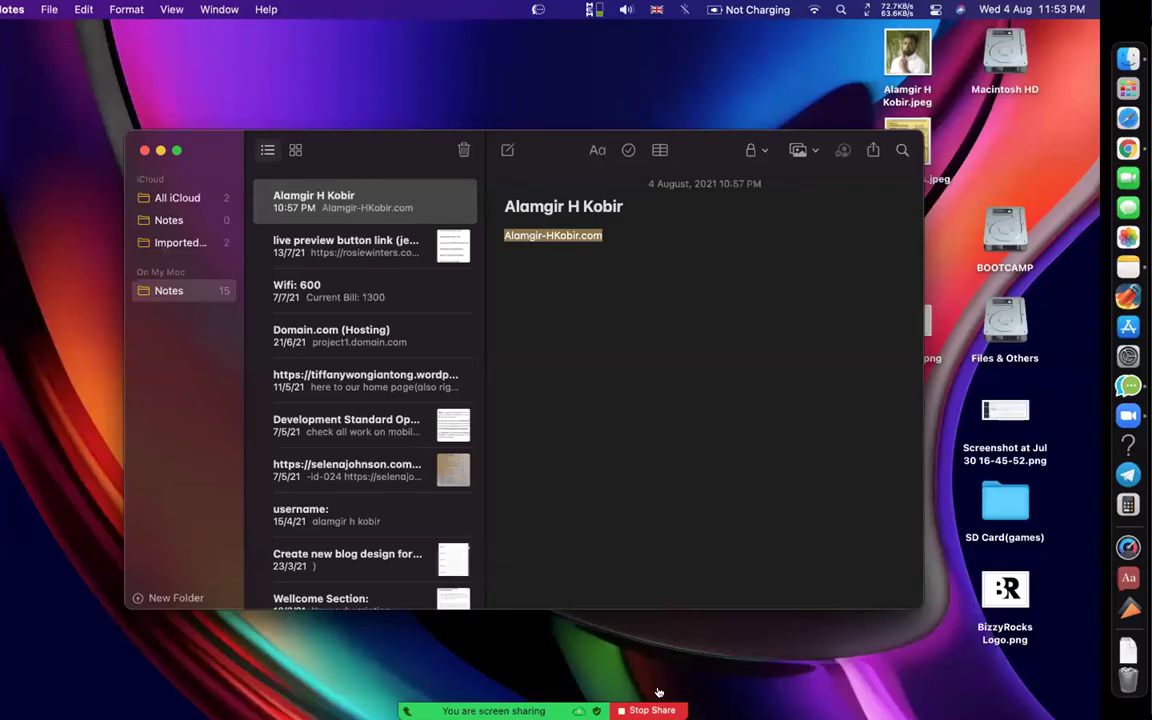
- Switch desktops from Notes back to the UK Client chat in All-in-One Messenger
key("ctrl+Left")
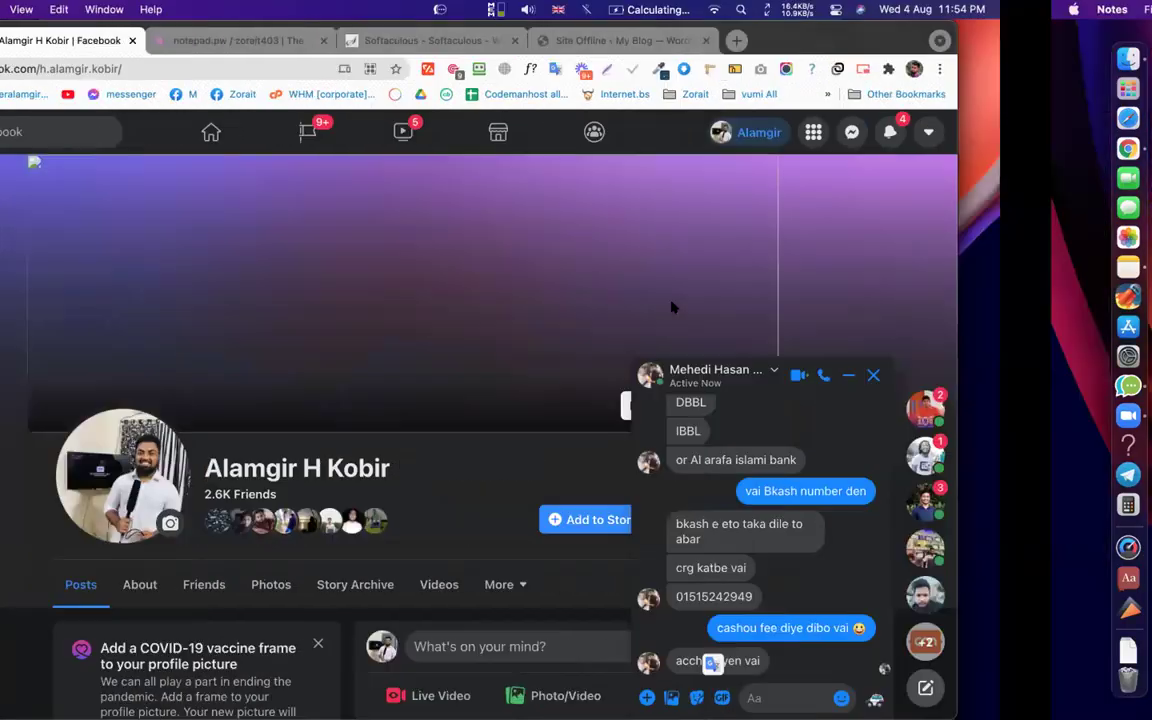
key("ctrl+Right")
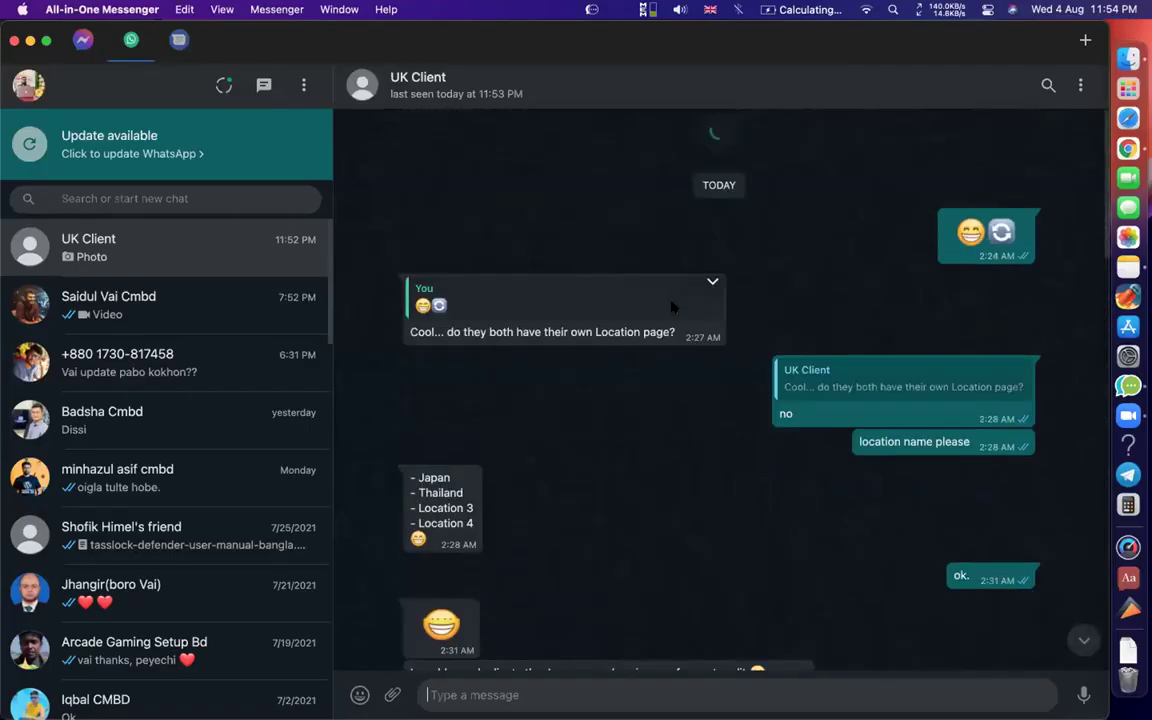